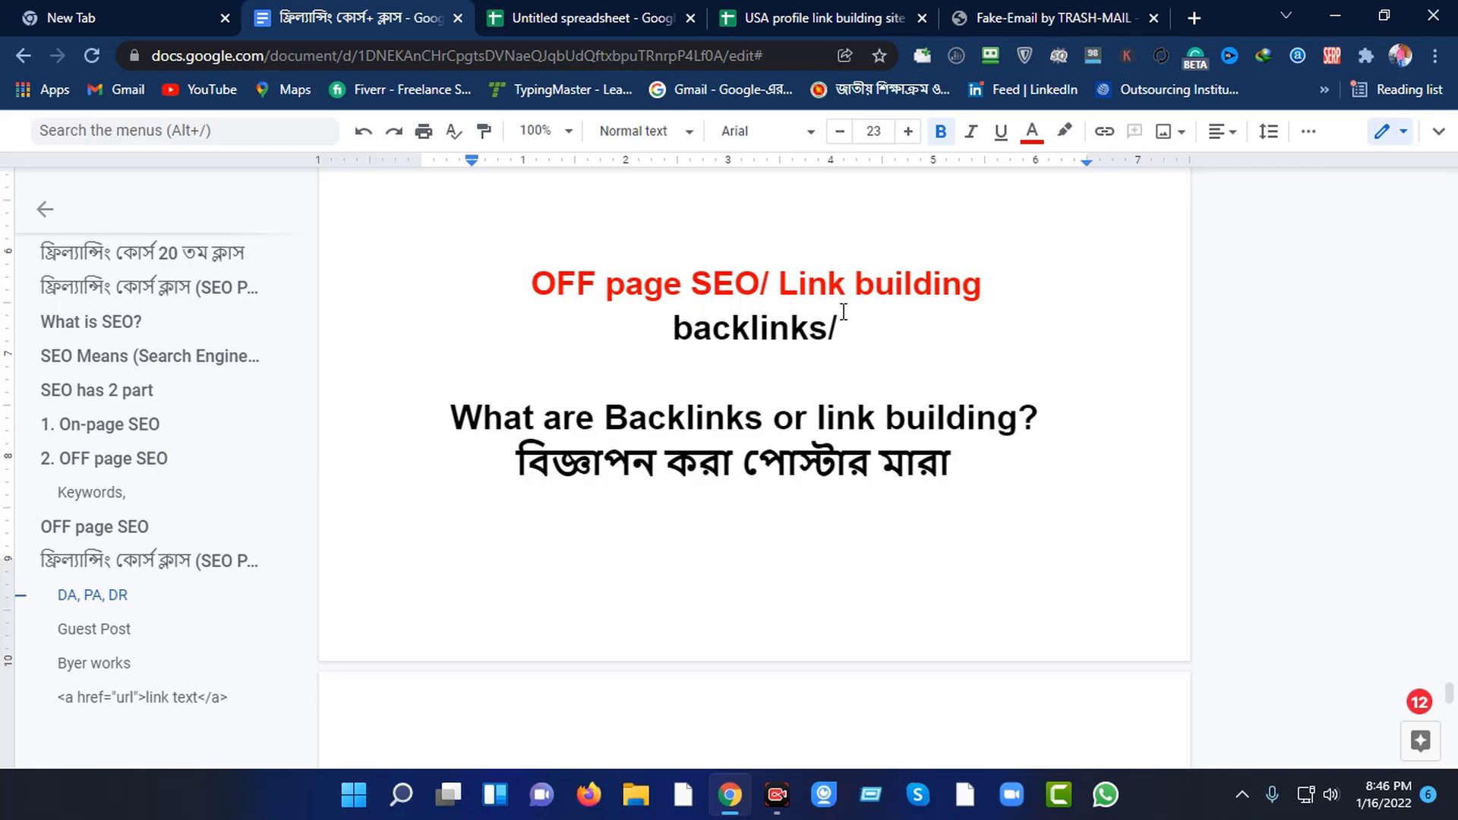
# Step: Highlight the backlinks heading and the question about what backlinks are, then scroll down
pyautogui.moveTo(837, 345); pyautogui.dragTo(693, 334)
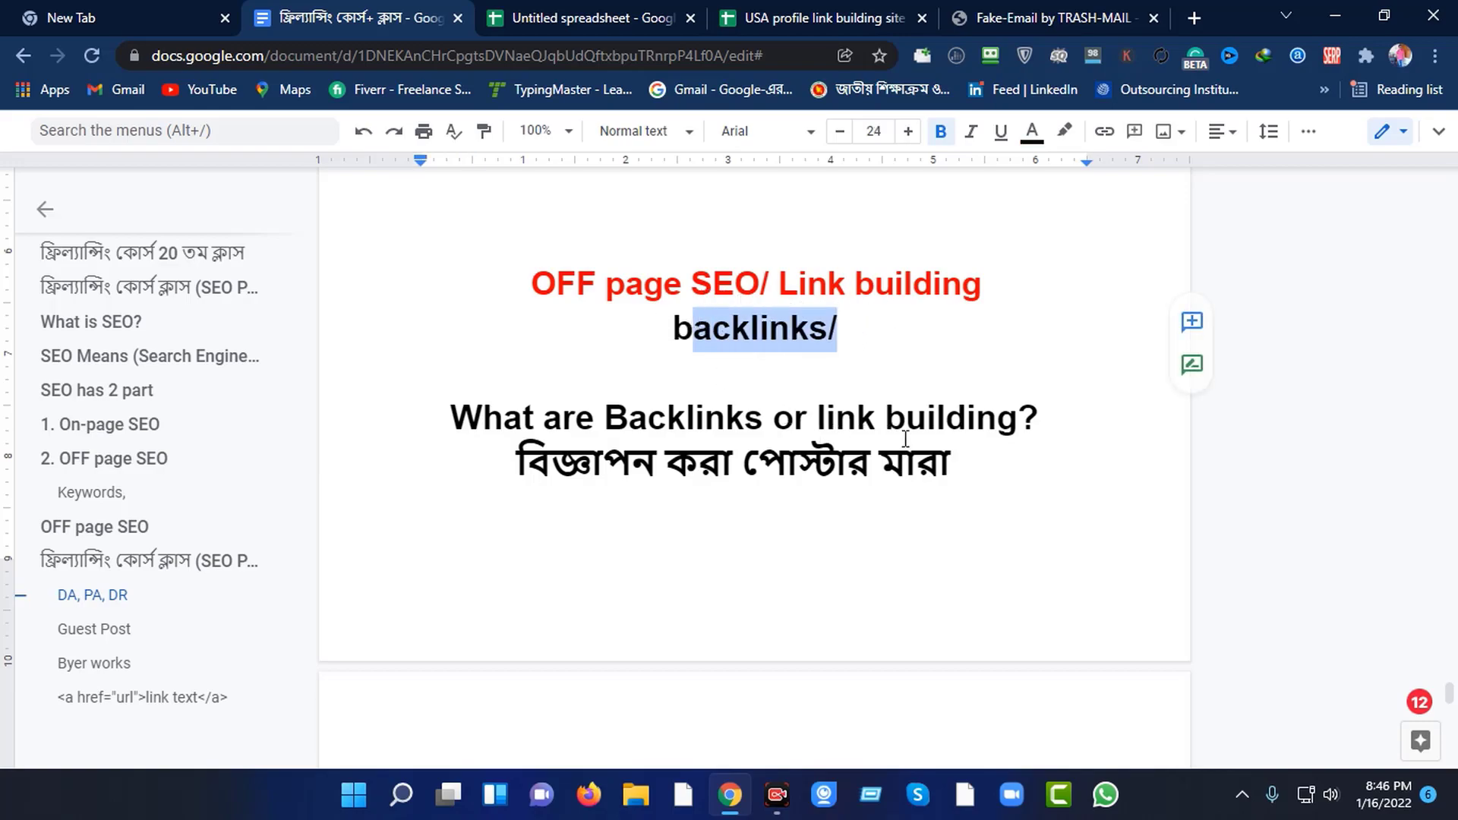
pyautogui.moveTo(958, 464); pyautogui.dragTo(531, 437)
pyautogui.scroll(-10, 557, 432)
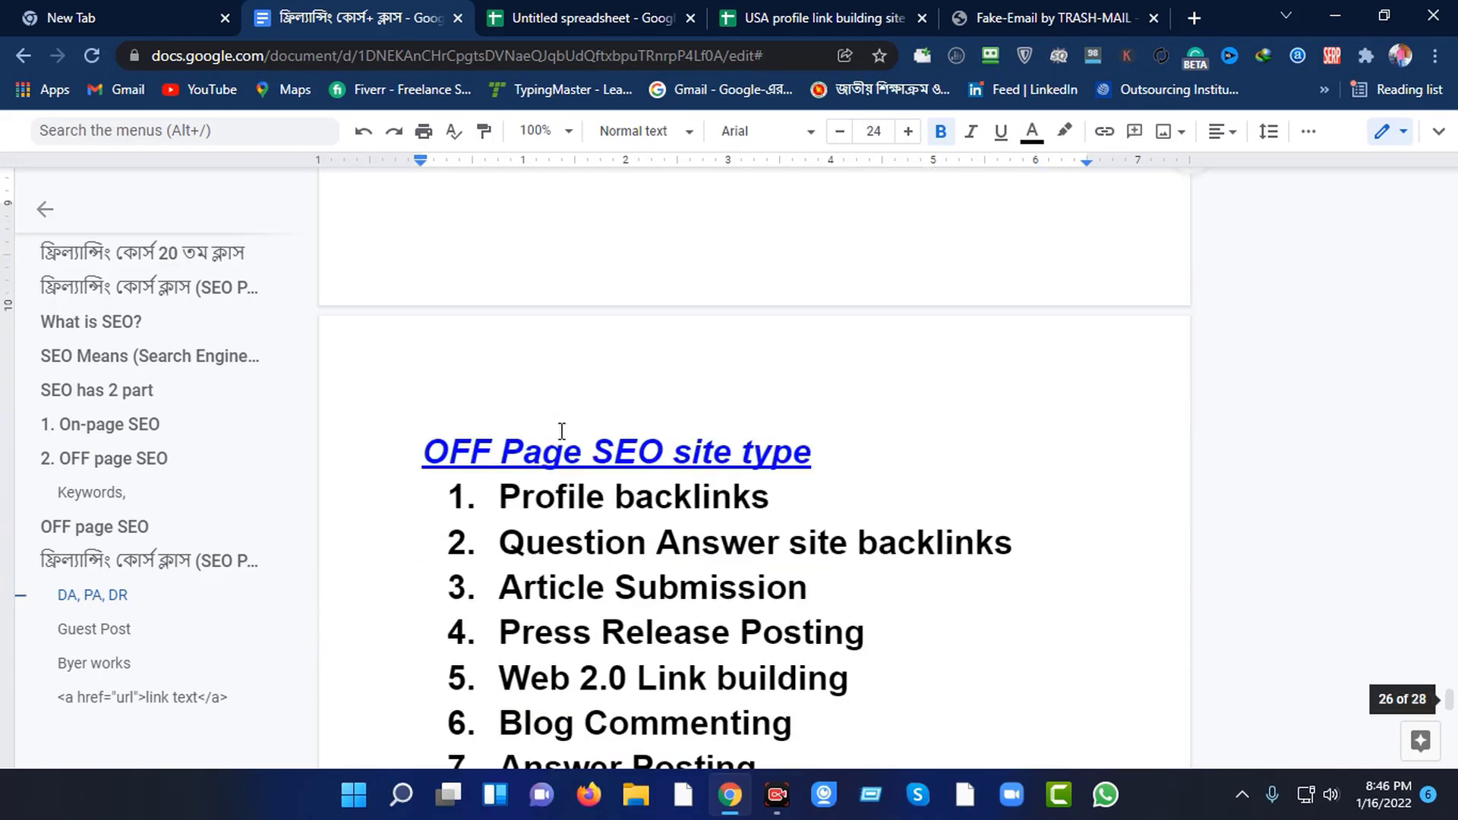
pyautogui.scroll(-2, 653, 420)
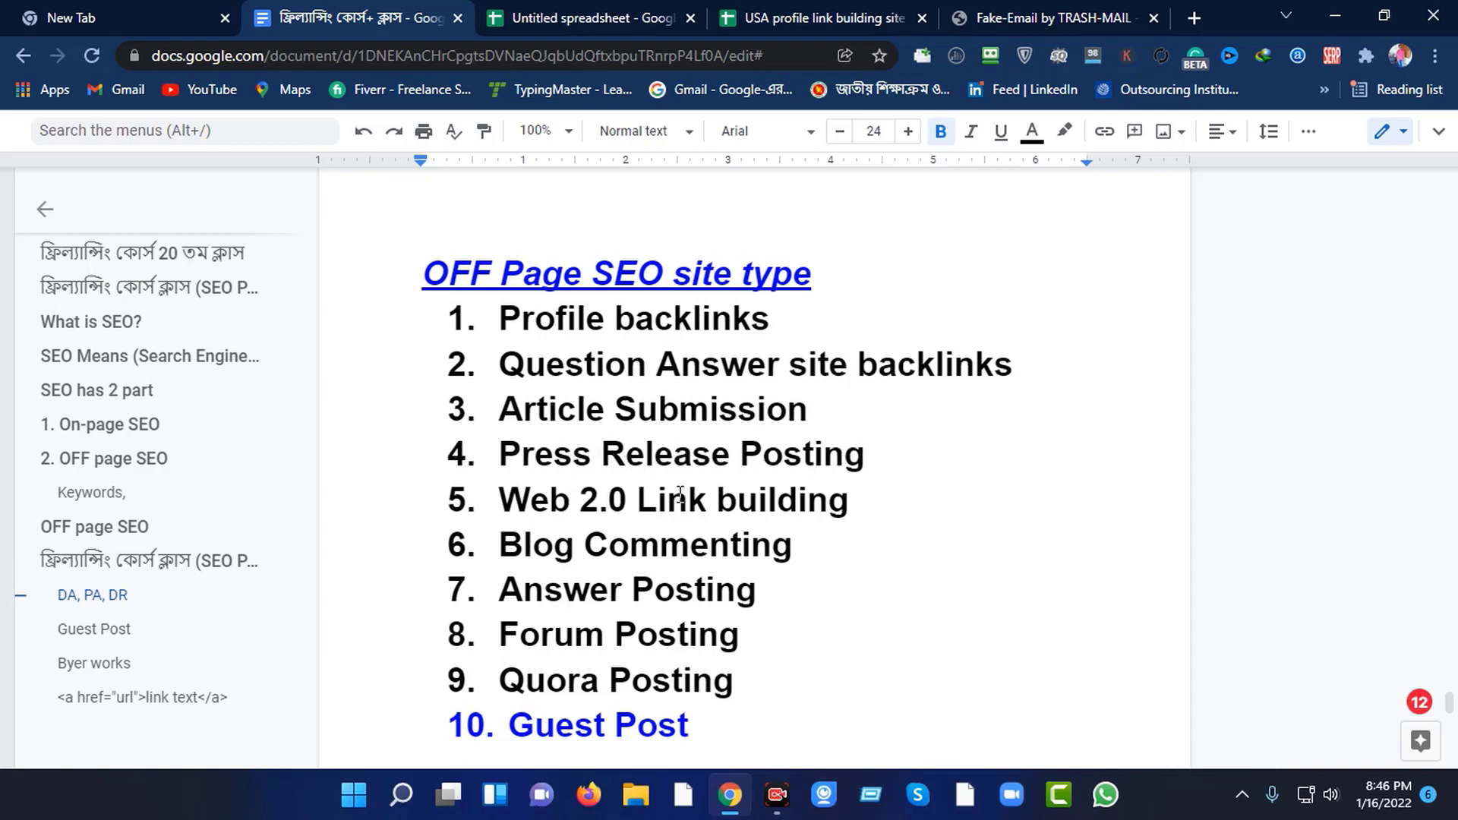
# Step: Highlight the list items Blog Commenting, Answer Posting, Forum Posting, Quora Posting and Guest Post
pyautogui.moveTo(802, 544); pyautogui.dragTo(521, 559)
pyautogui.moveTo(763, 589); pyautogui.dragTo(497, 591)
pyautogui.moveTo(752, 636); pyautogui.dragTo(554, 636)
pyautogui.moveTo(731, 682); pyautogui.dragTo(498, 681)
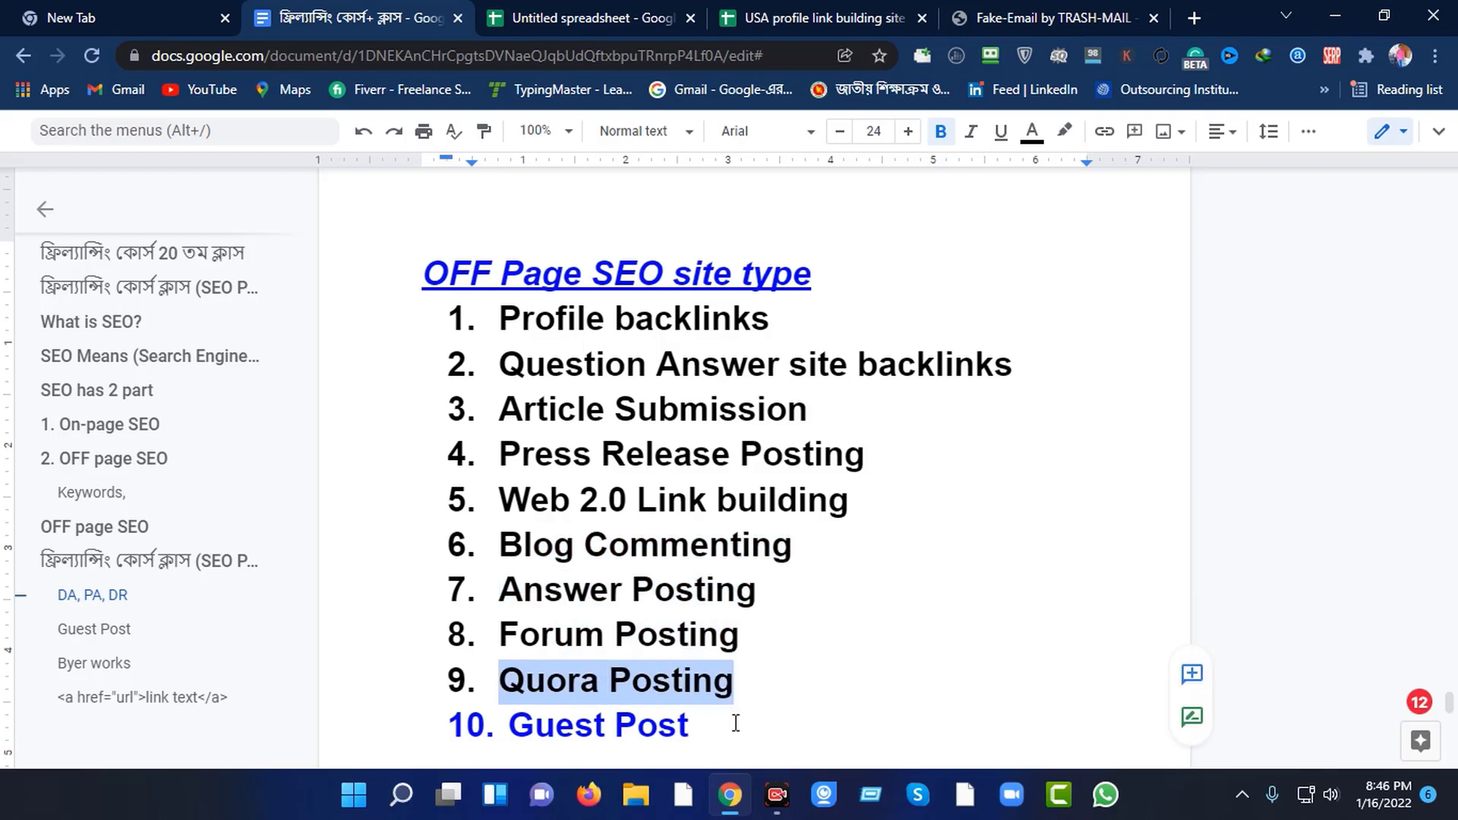
pyautogui.moveTo(688, 724); pyautogui.dragTo(499, 681)
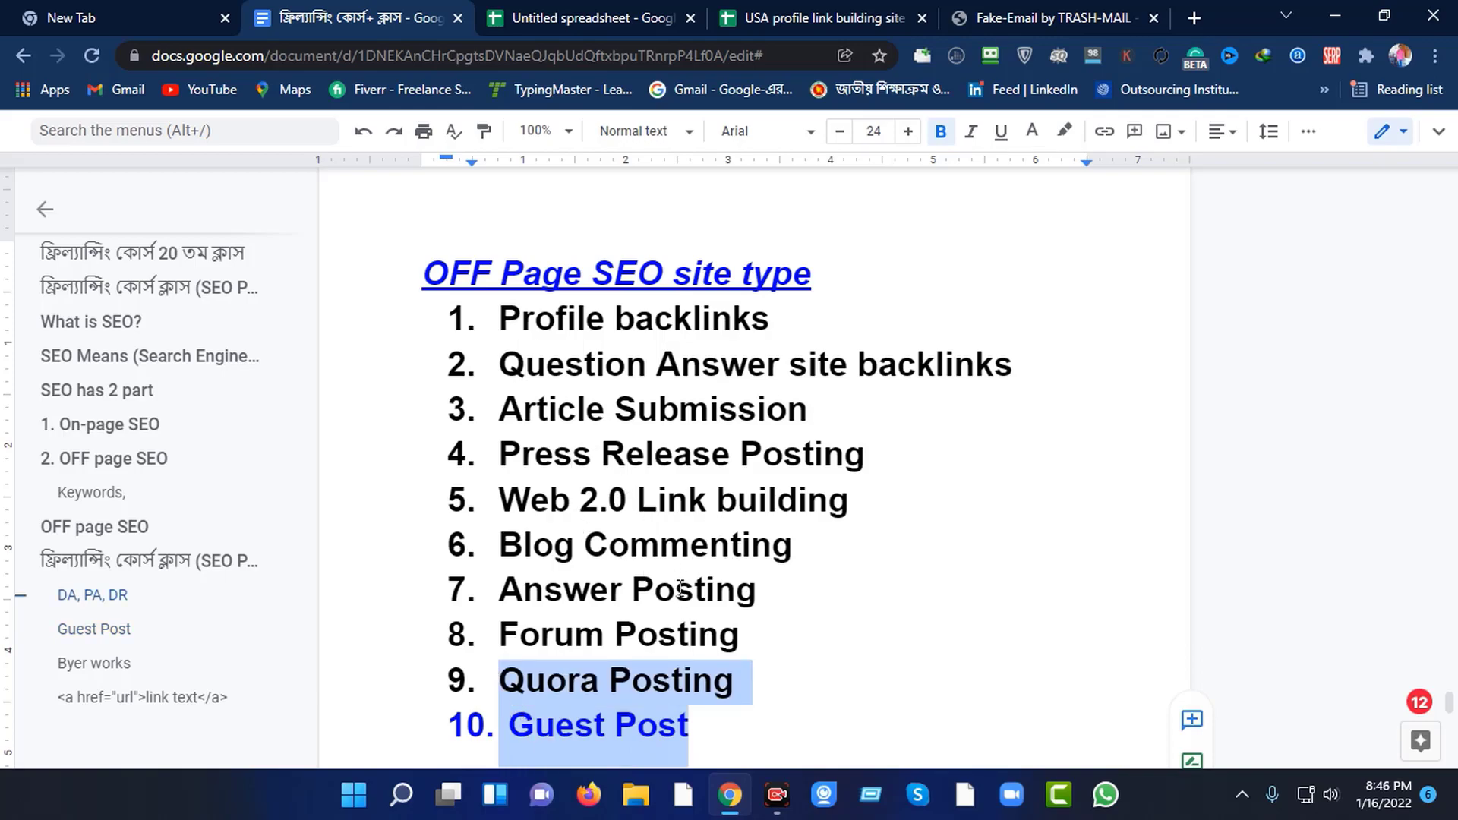
# Step: Highlight the Profile backlinks item at the top of the OFF Page SEO site type list
pyautogui.moveTo(492, 317); pyautogui.dragTo(787, 326)
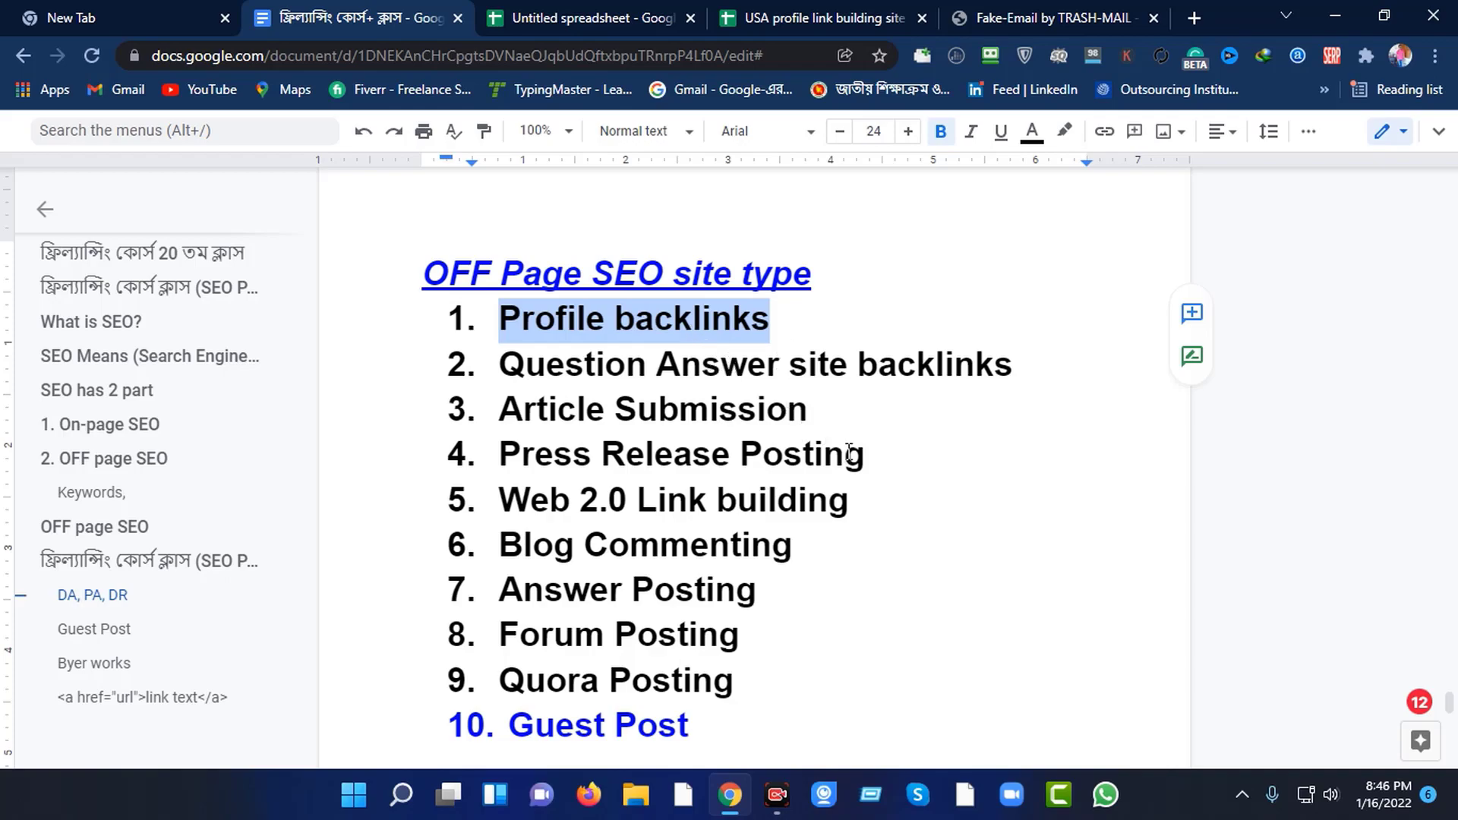
pyautogui.moveTo(896, 599); pyautogui.dragTo(563, 325)
pyautogui.click(926, 429)
pyautogui.moveTo(780, 319); pyautogui.dragTo(503, 319)
pyautogui.click(642, 334)
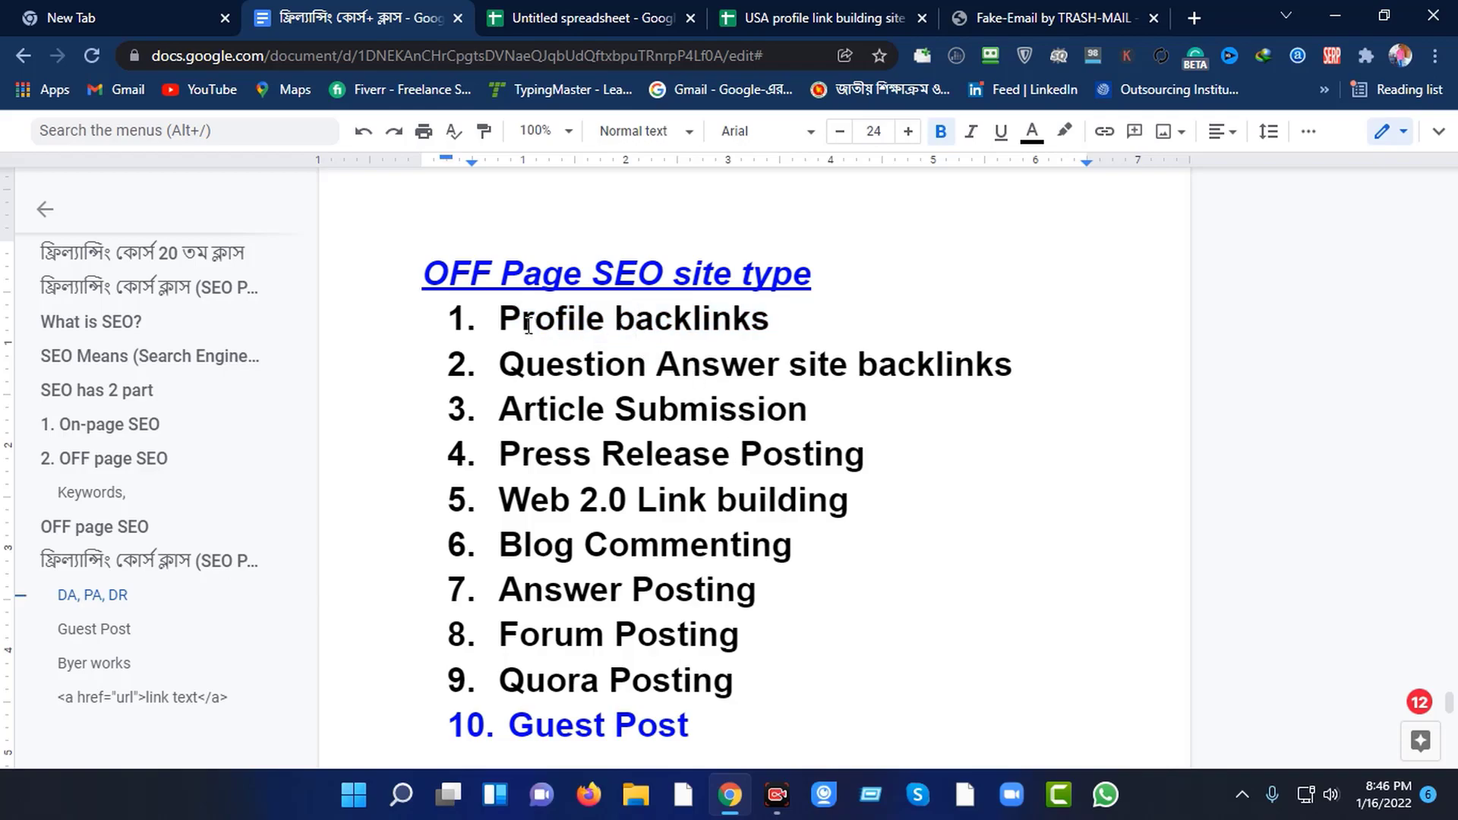
pyautogui.moveTo(499, 319); pyautogui.dragTo(816, 319)
pyautogui.scroll(3, 911, 498)
pyautogui.scroll(-3, 904, 495)
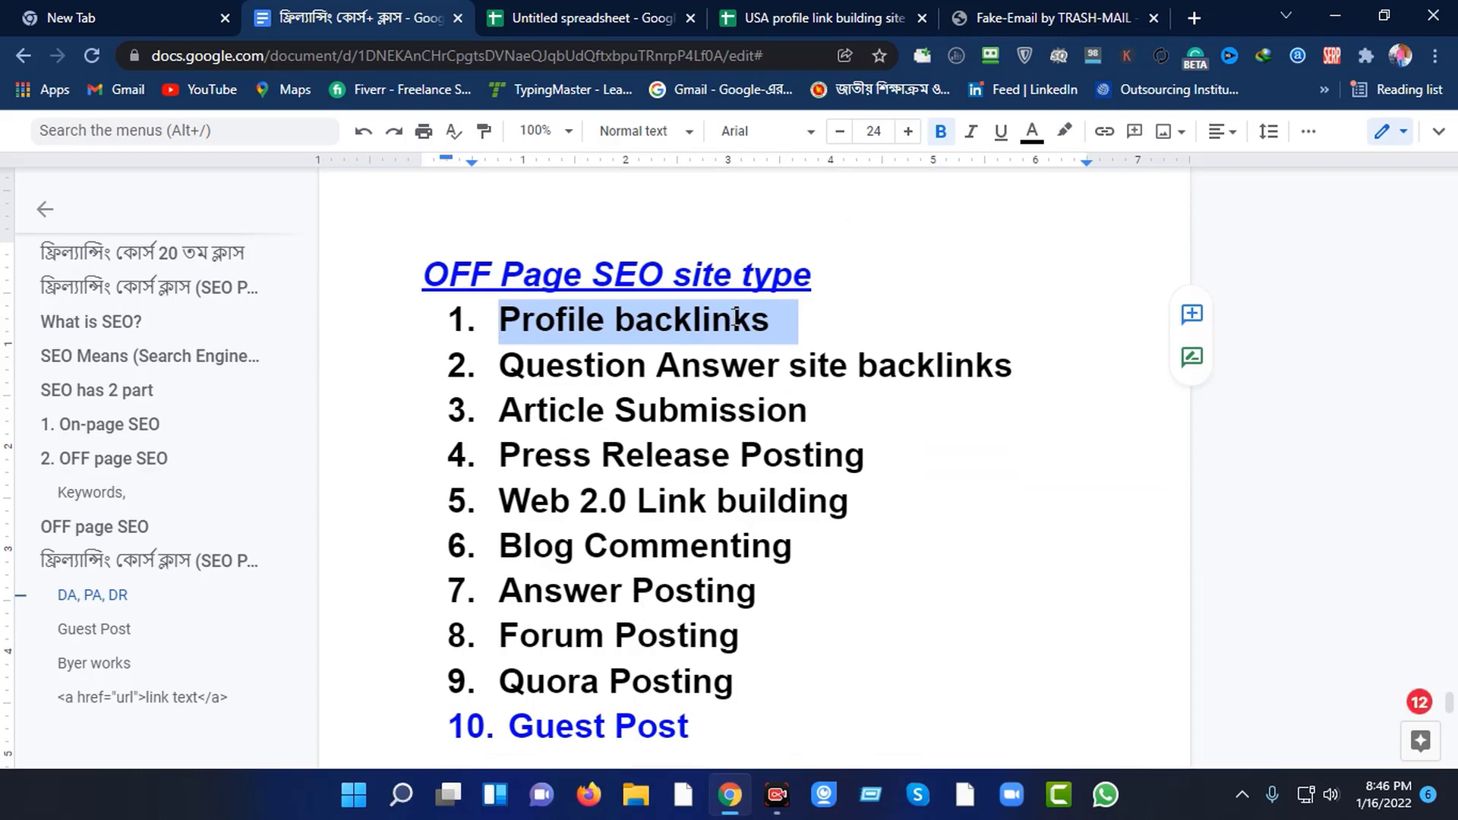
pyautogui.moveTo(785, 324); pyautogui.dragTo(495, 320)
# Step: Open the USA profile link building site list, select cell D3, and turn on MozBar
pyautogui.click(548, 15)
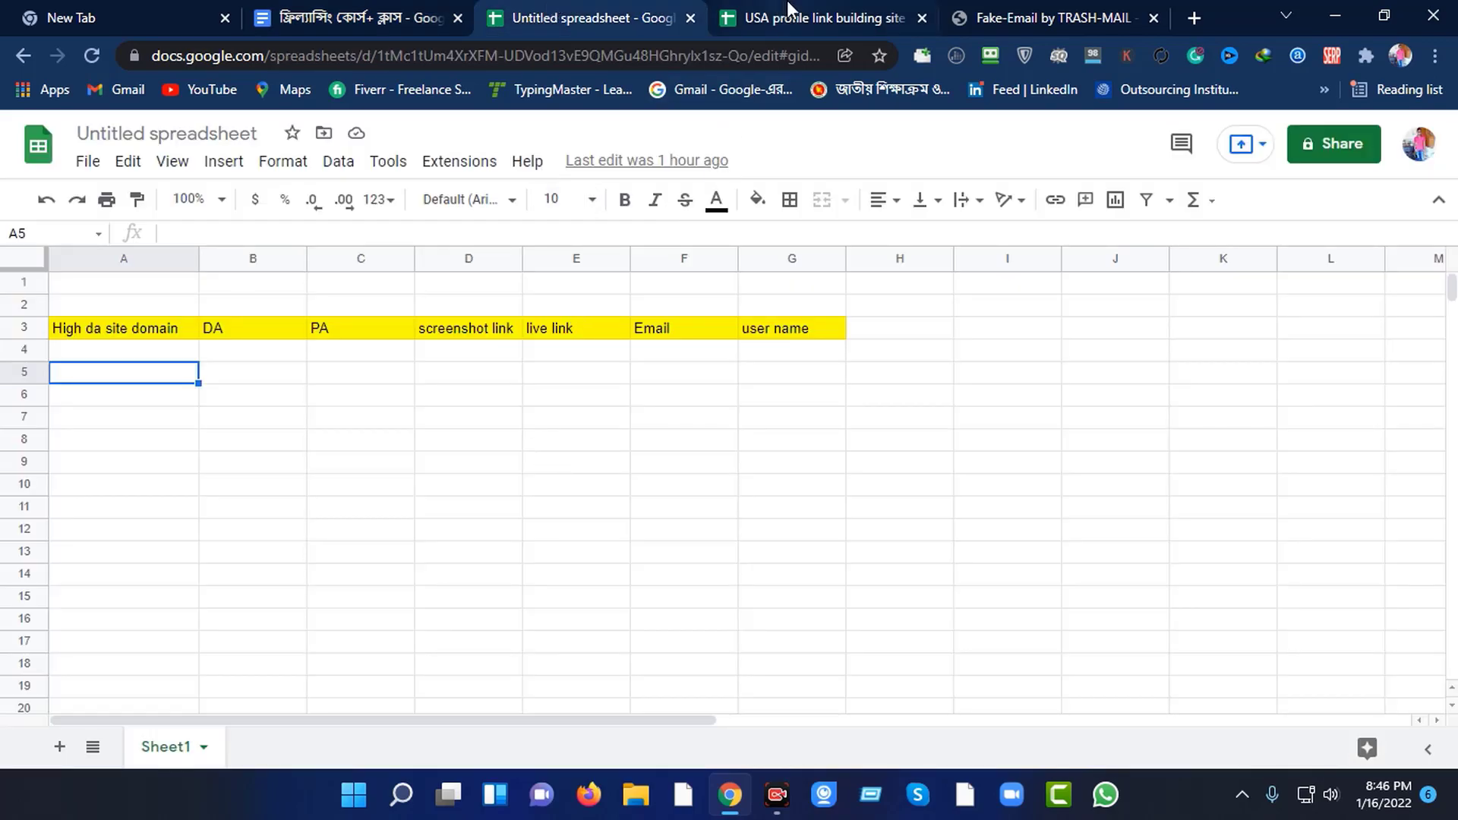
pyautogui.click(785, 14)
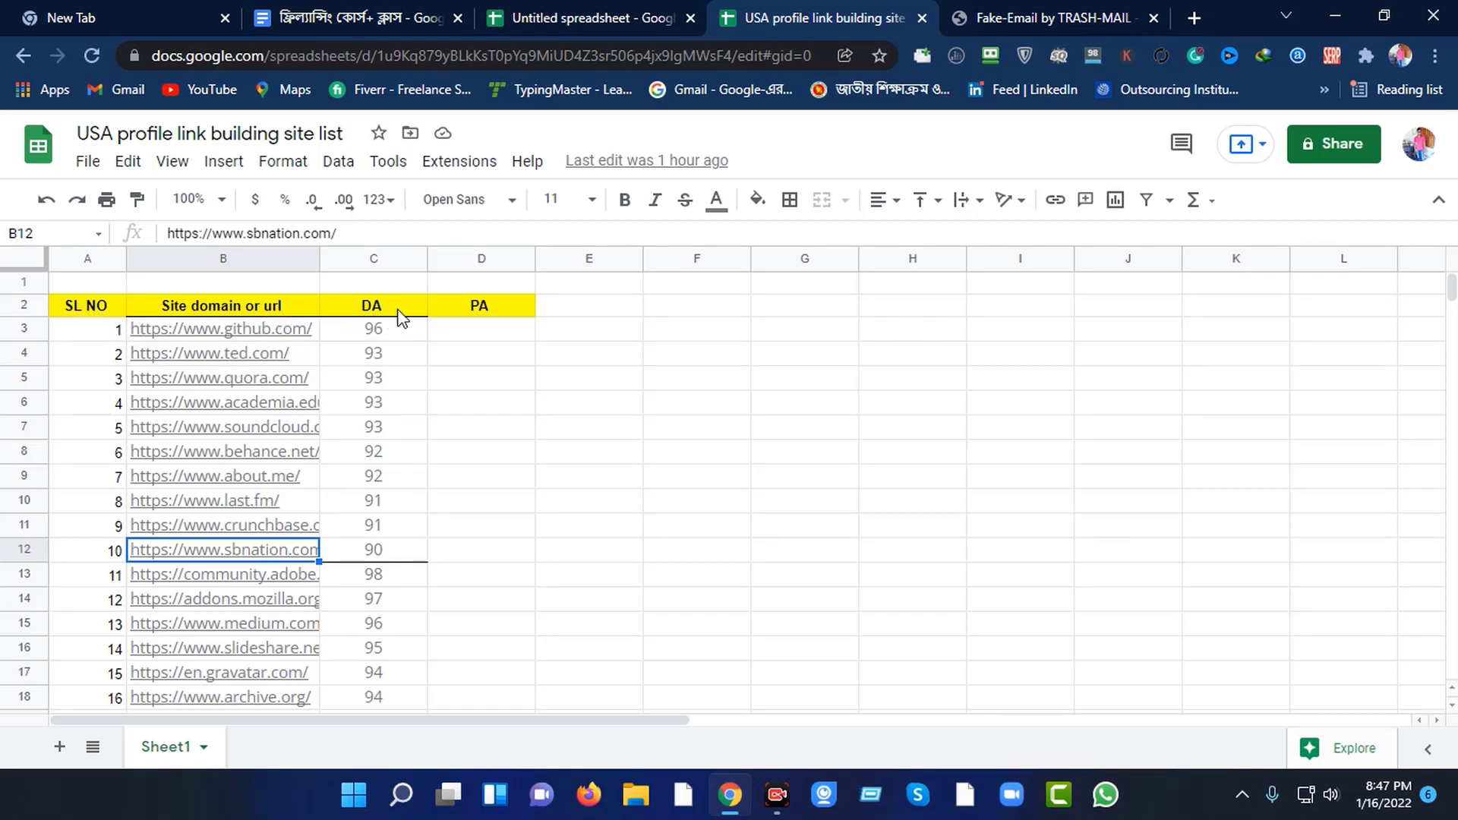
pyautogui.click(399, 337)
pyautogui.click(487, 336)
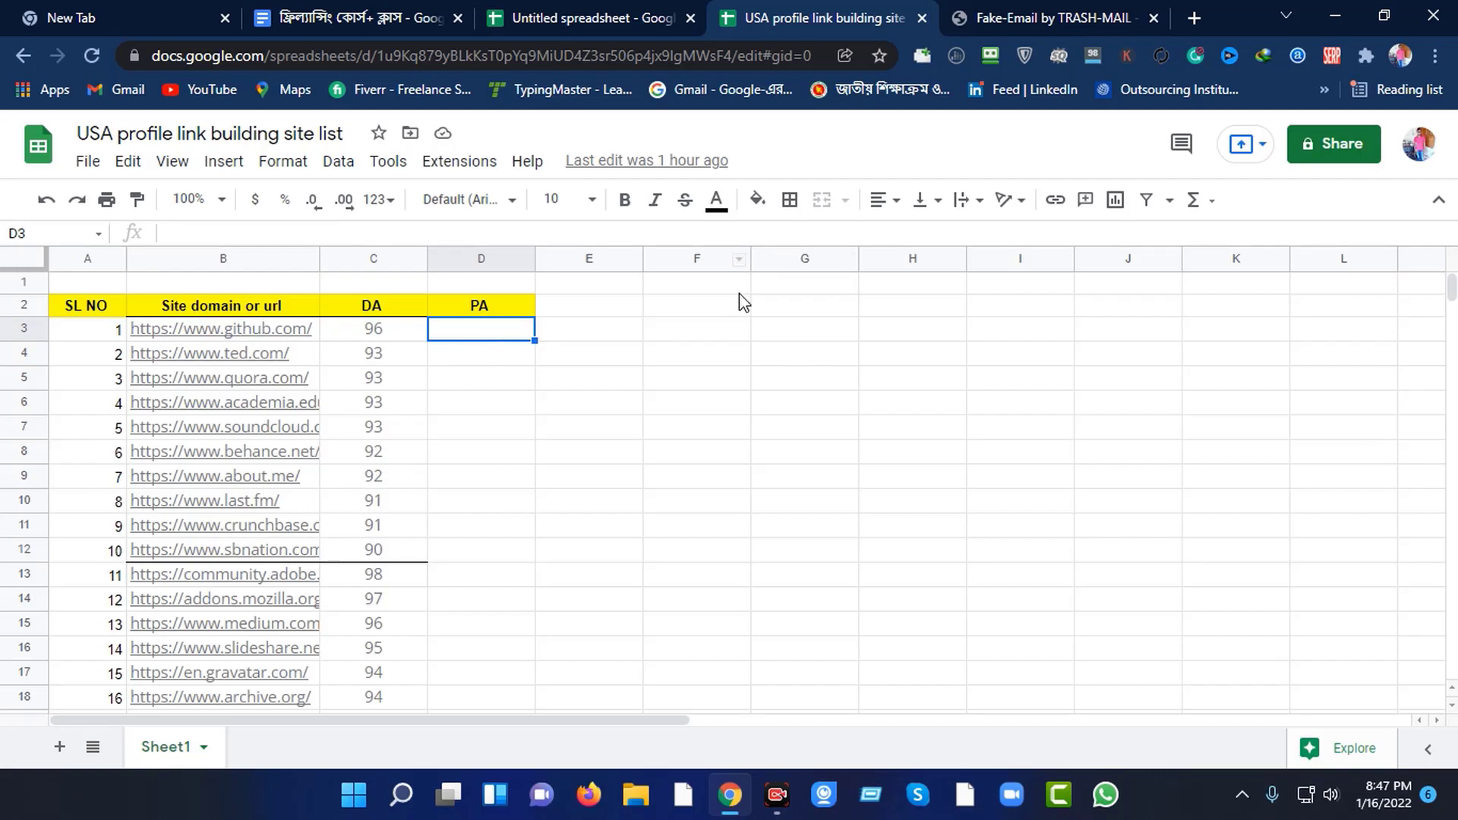
pyautogui.click(1095, 60)
pyautogui.click(1194, 18)
# Step: Search Google for 'high da pa usa profile link building site list' and scroll the results
pyautogui.click(394, 56)
pyautogui.write('hig')
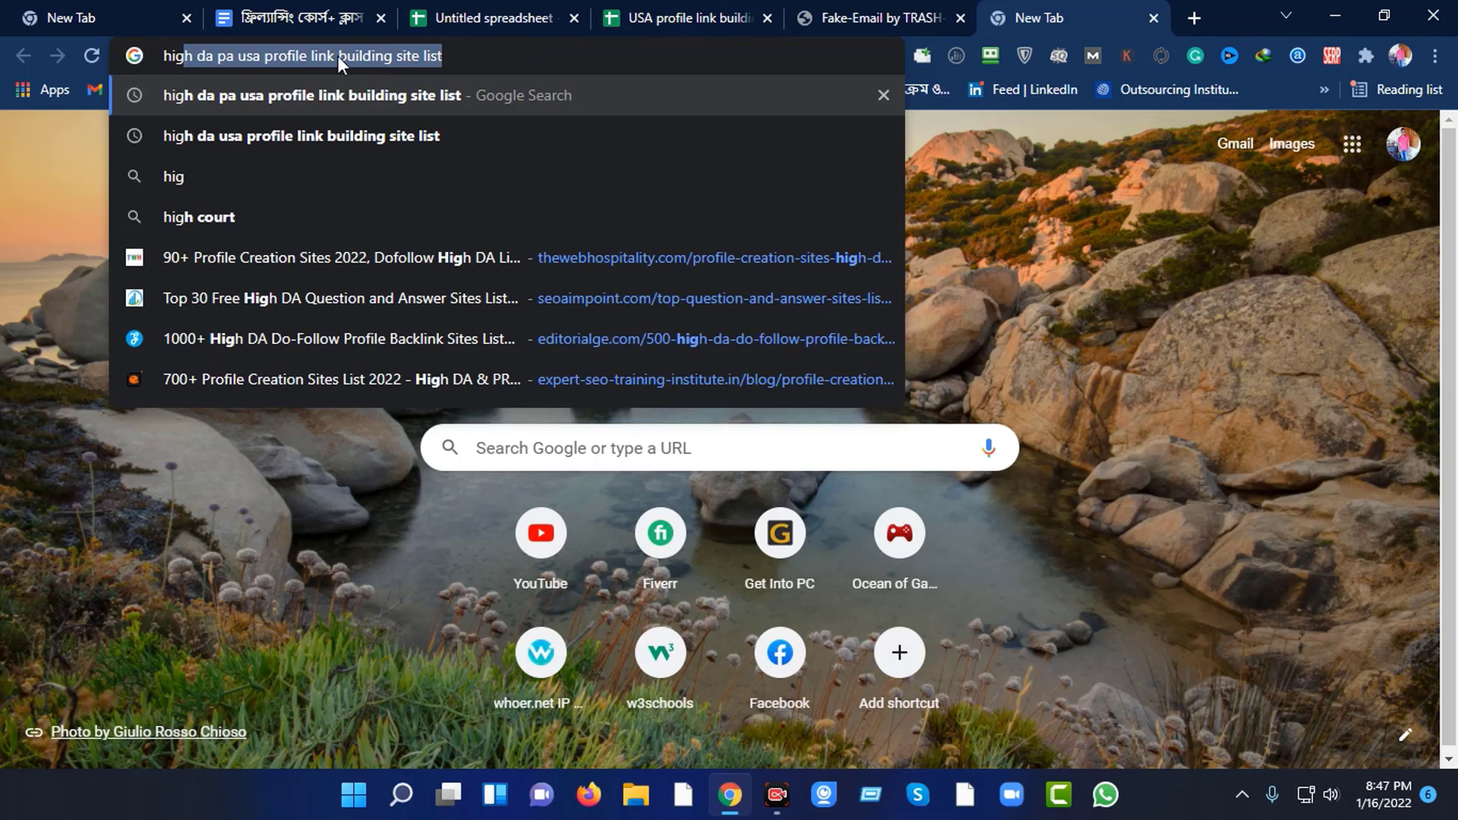
pyautogui.press('Return')
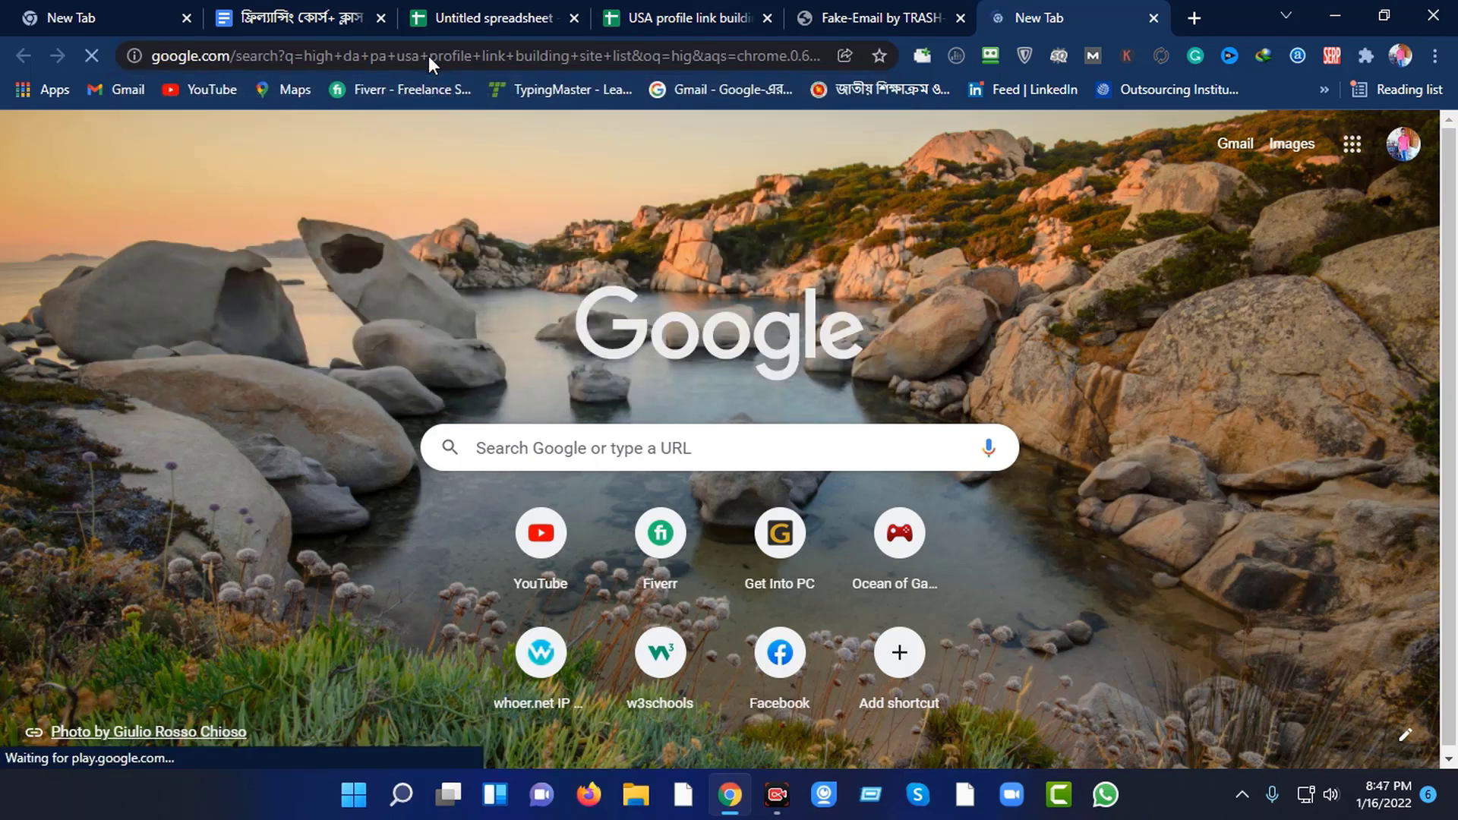
pyautogui.scroll(-10, 717, 403)
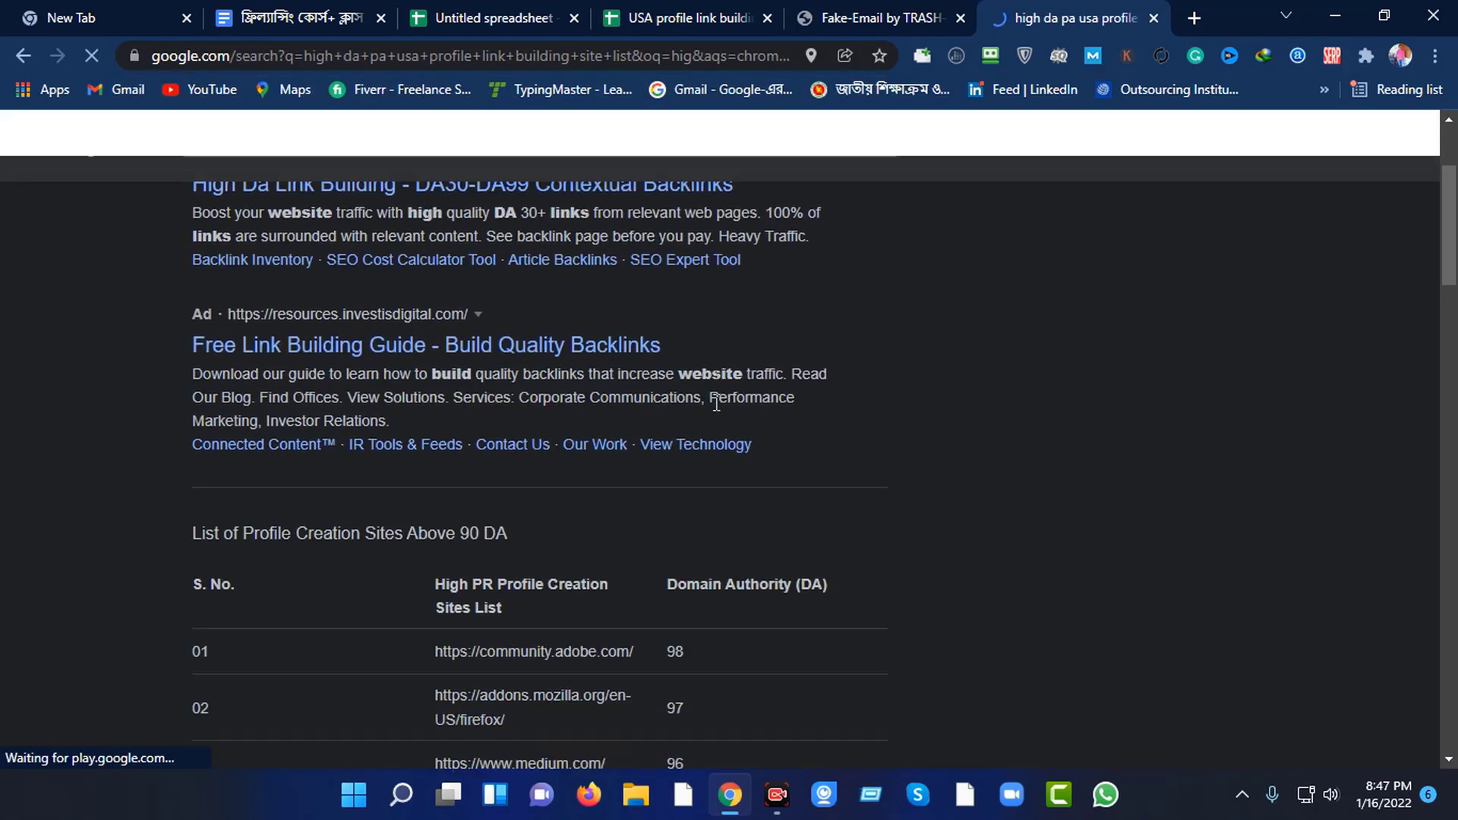
pyautogui.scroll(8, 712, 412)
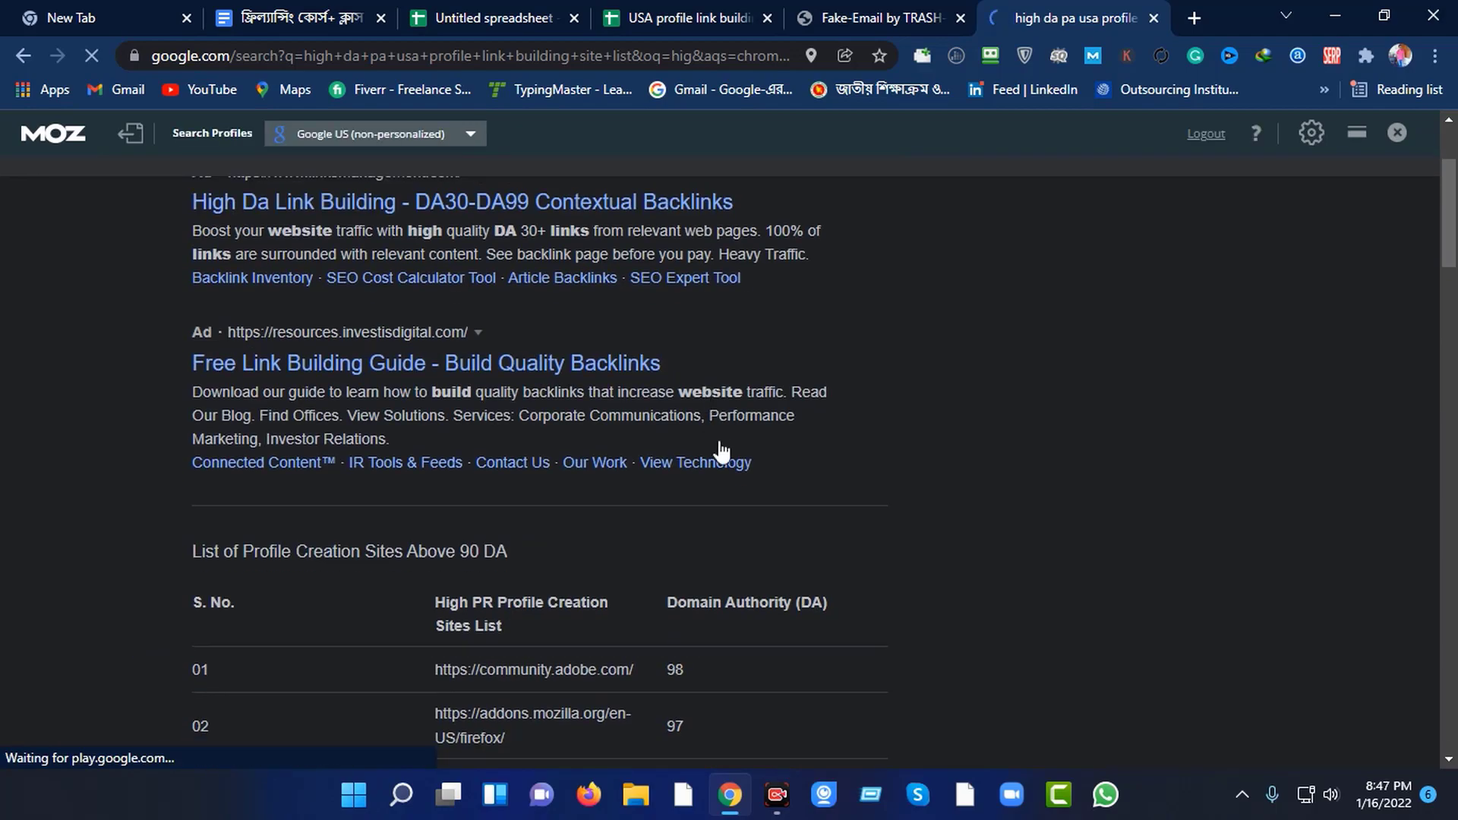
pyautogui.scroll(-2, 760, 456)
pyautogui.scroll(-3, 749, 450)
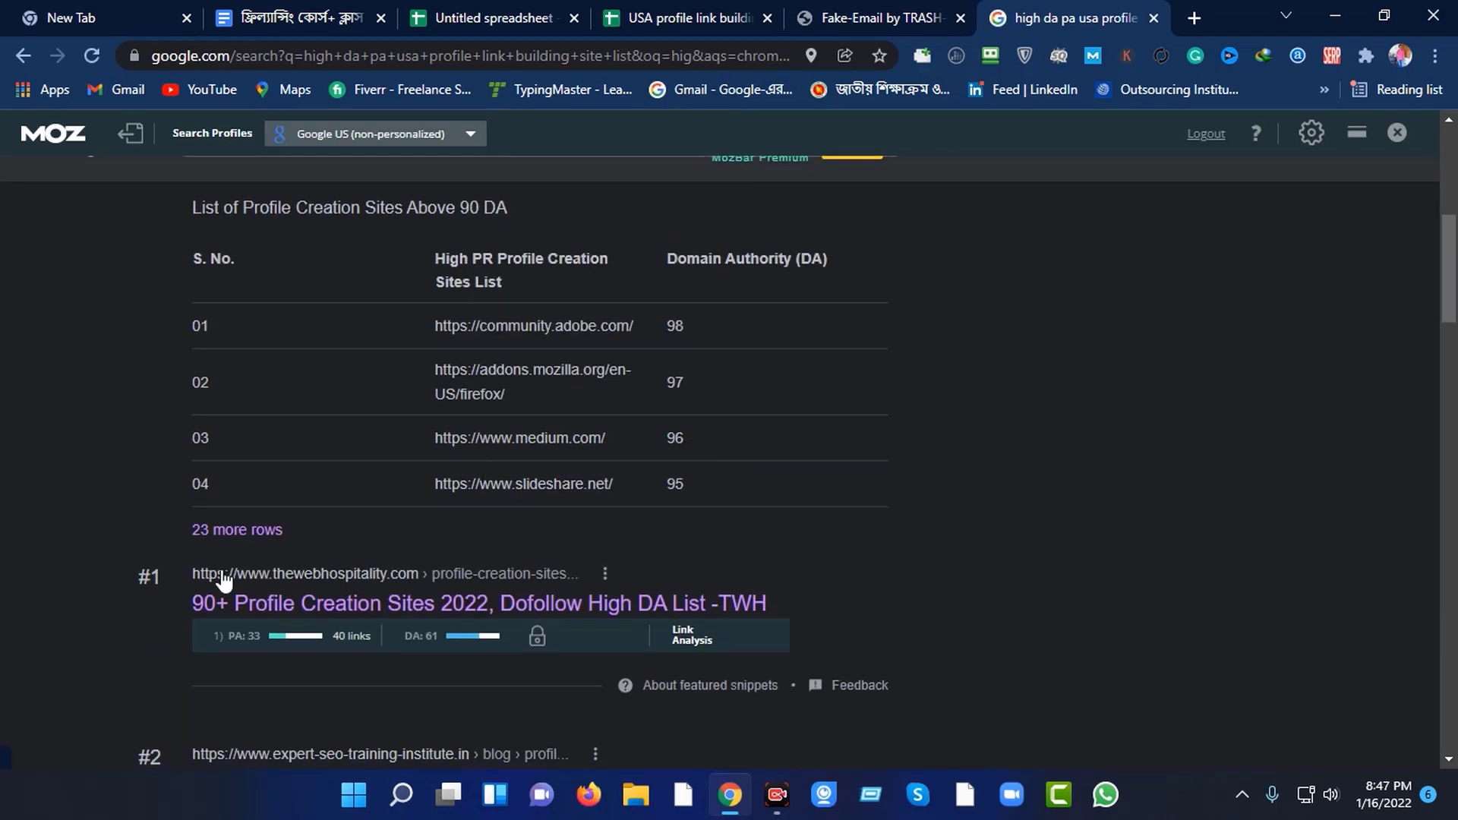
pyautogui.scroll(-2, 234, 526)
# Step: Open the '90+ Profile Creation Sites' article and scroll down to the Top 10 table
pyautogui.click(343, 447)
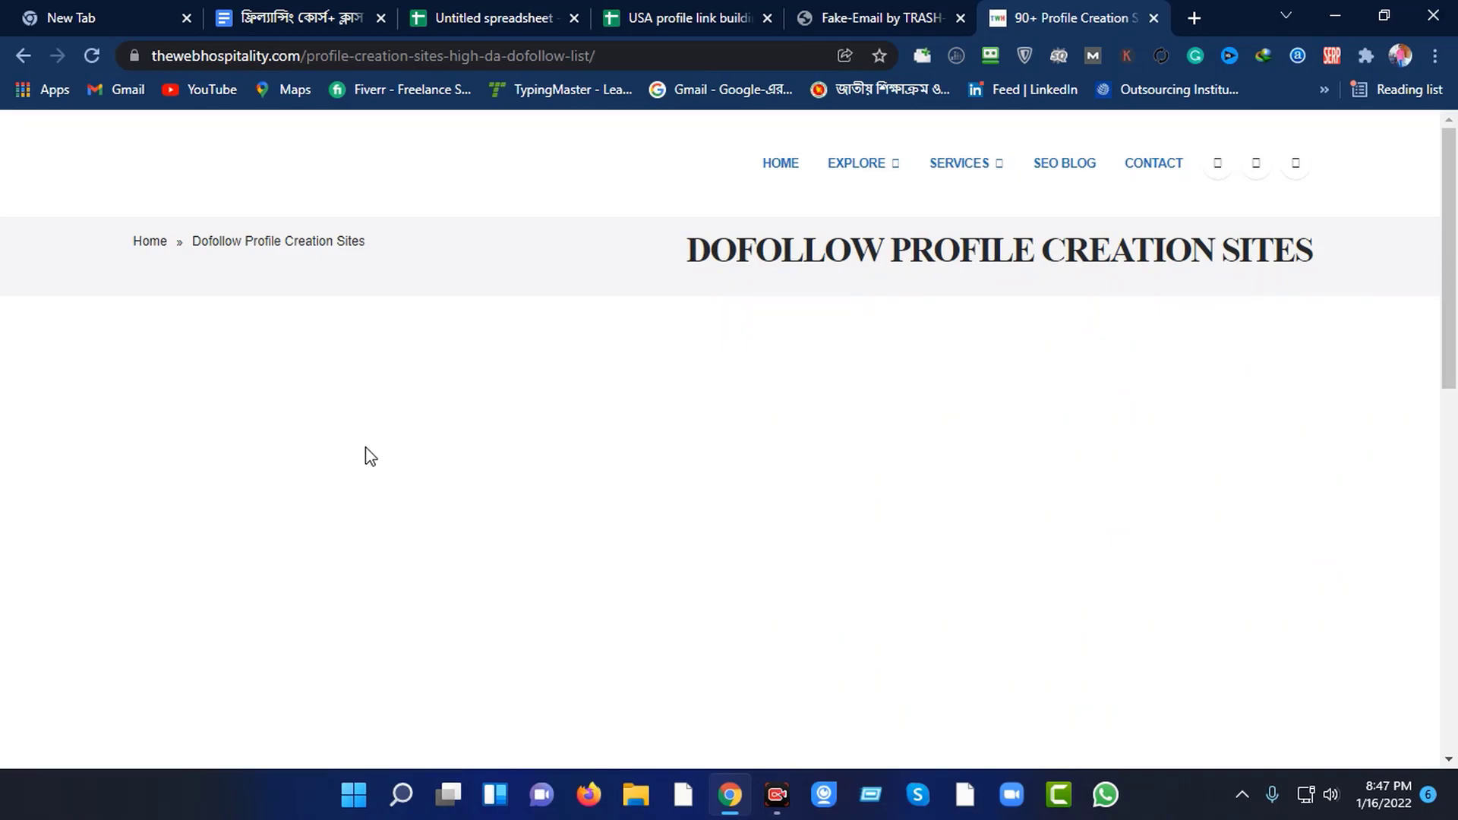
pyautogui.scroll(-10, 613, 440)
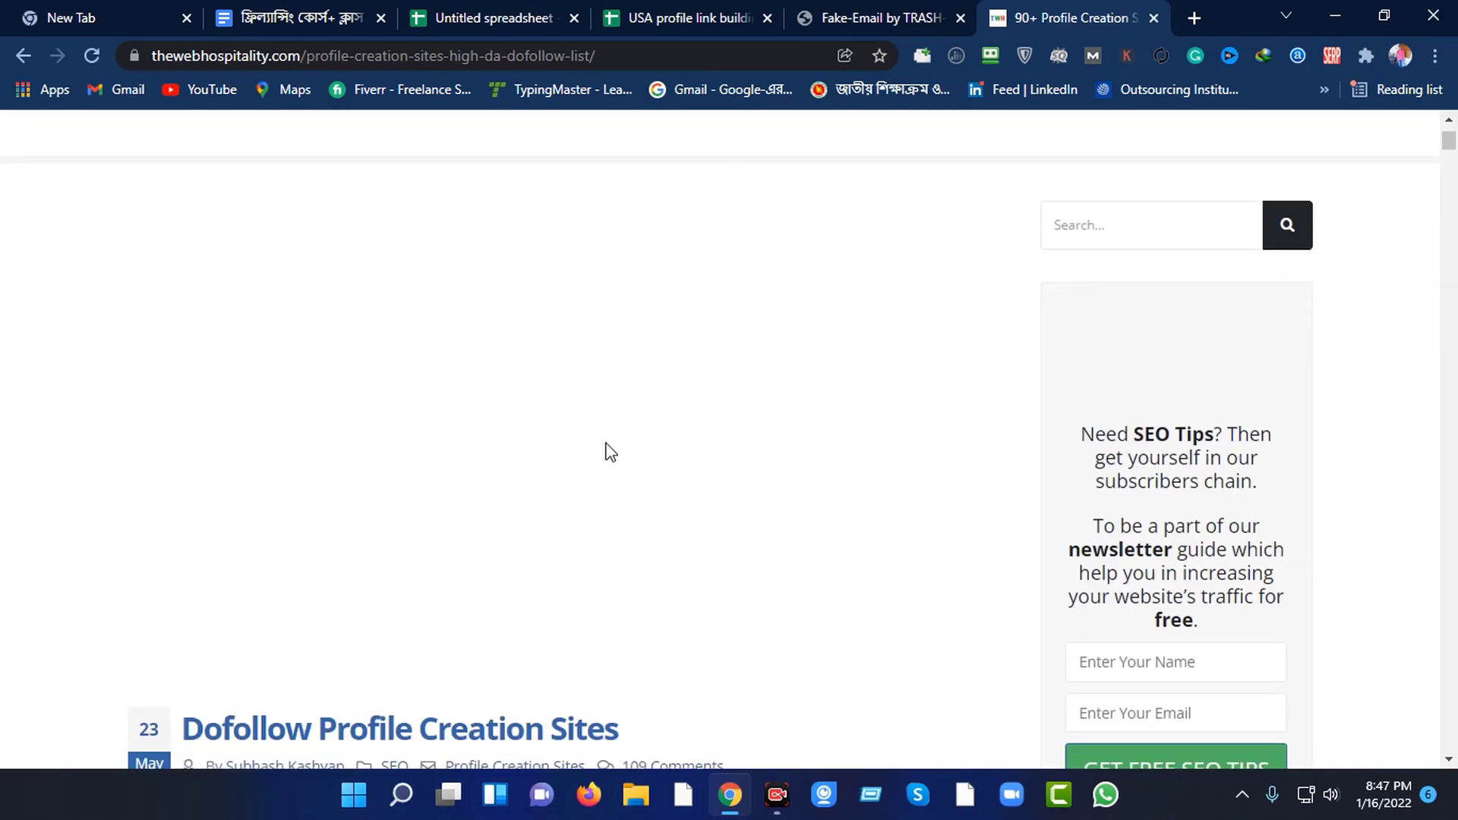
pyautogui.scroll(-15, 615, 433)
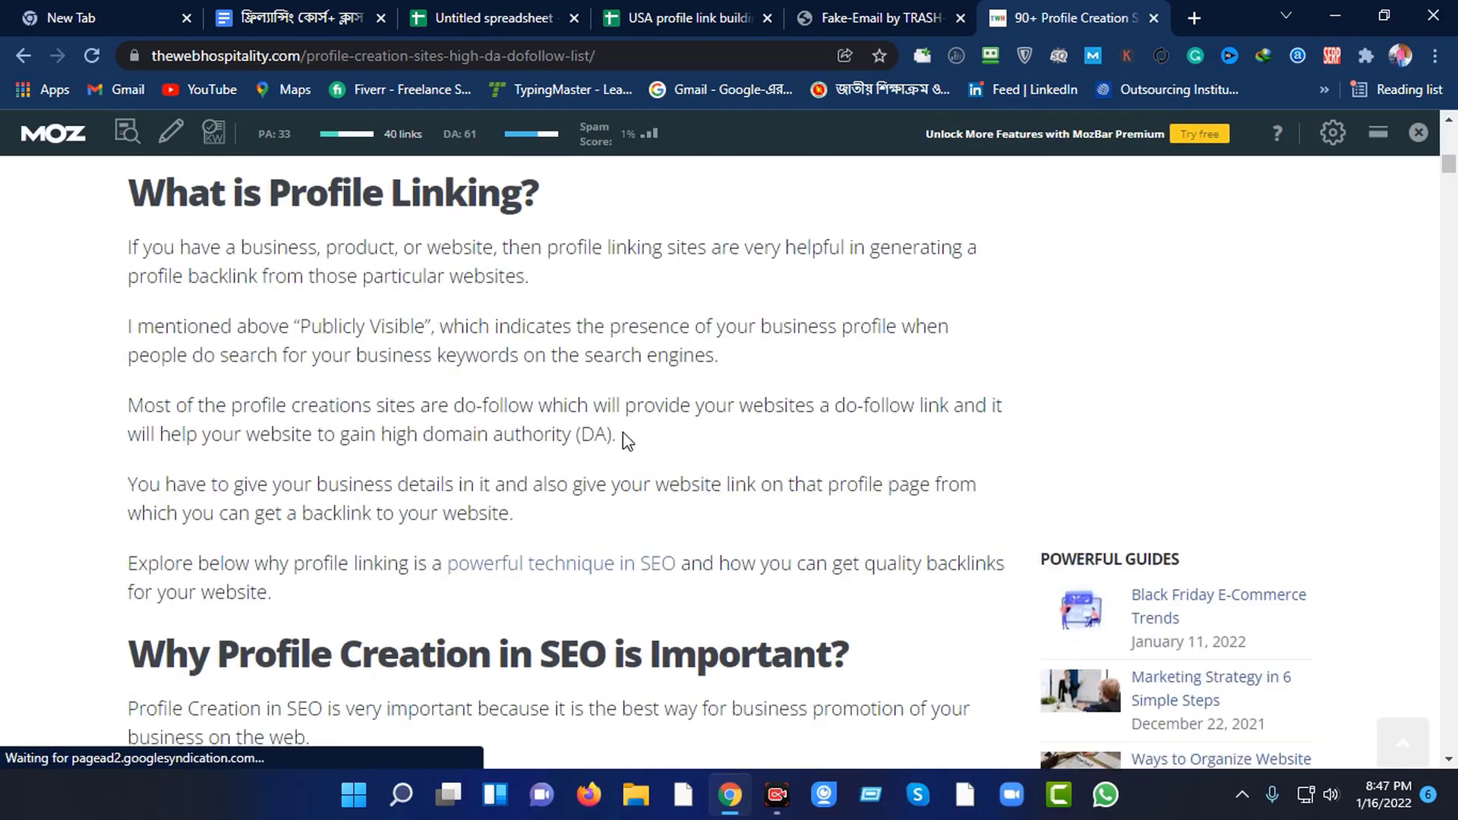
pyautogui.scroll(2, 676, 422)
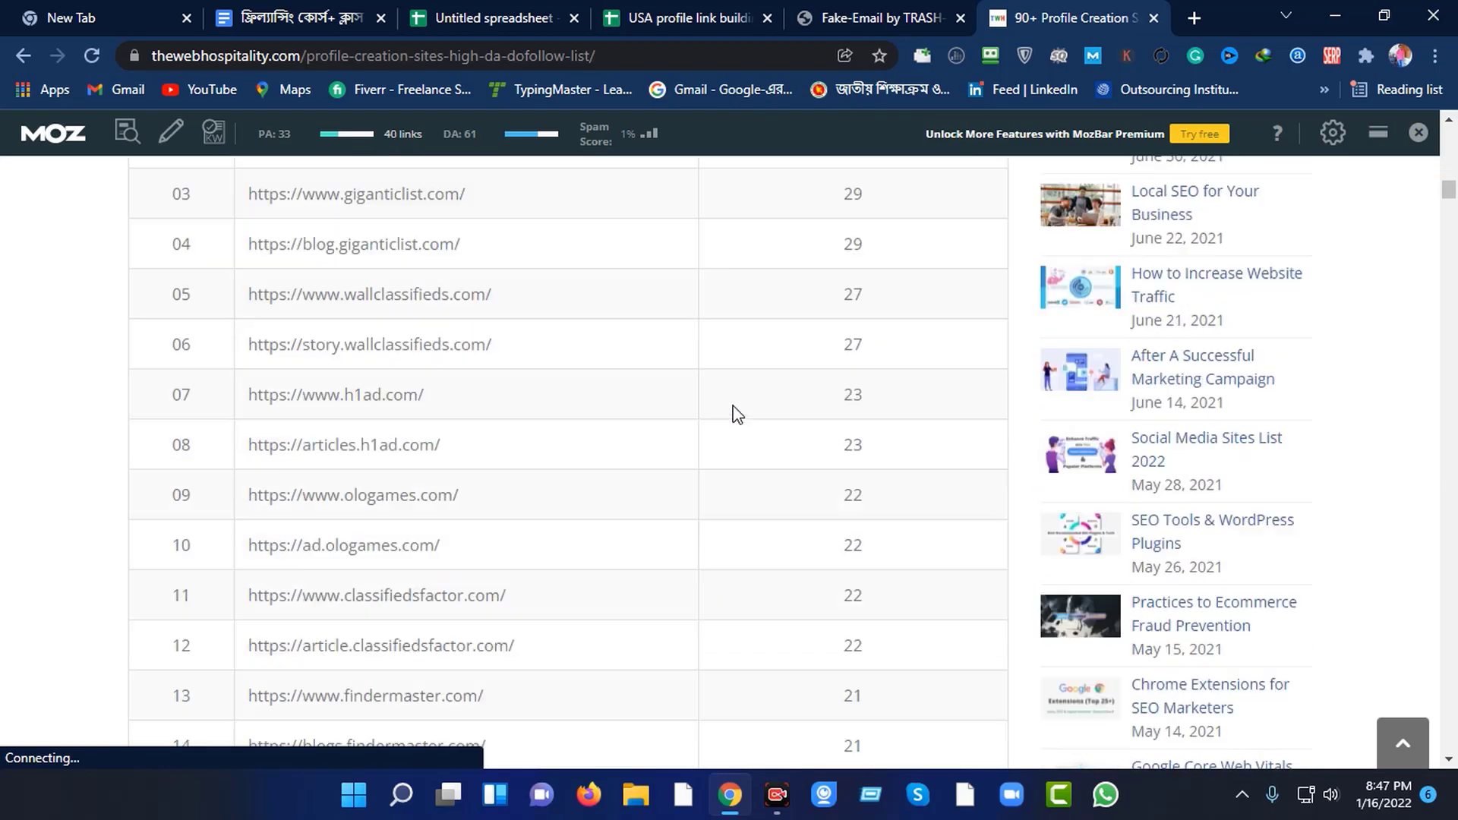
pyautogui.scroll(-15, 732, 414)
pyautogui.scroll(3, 733, 395)
pyautogui.scroll(-20, 734, 387)
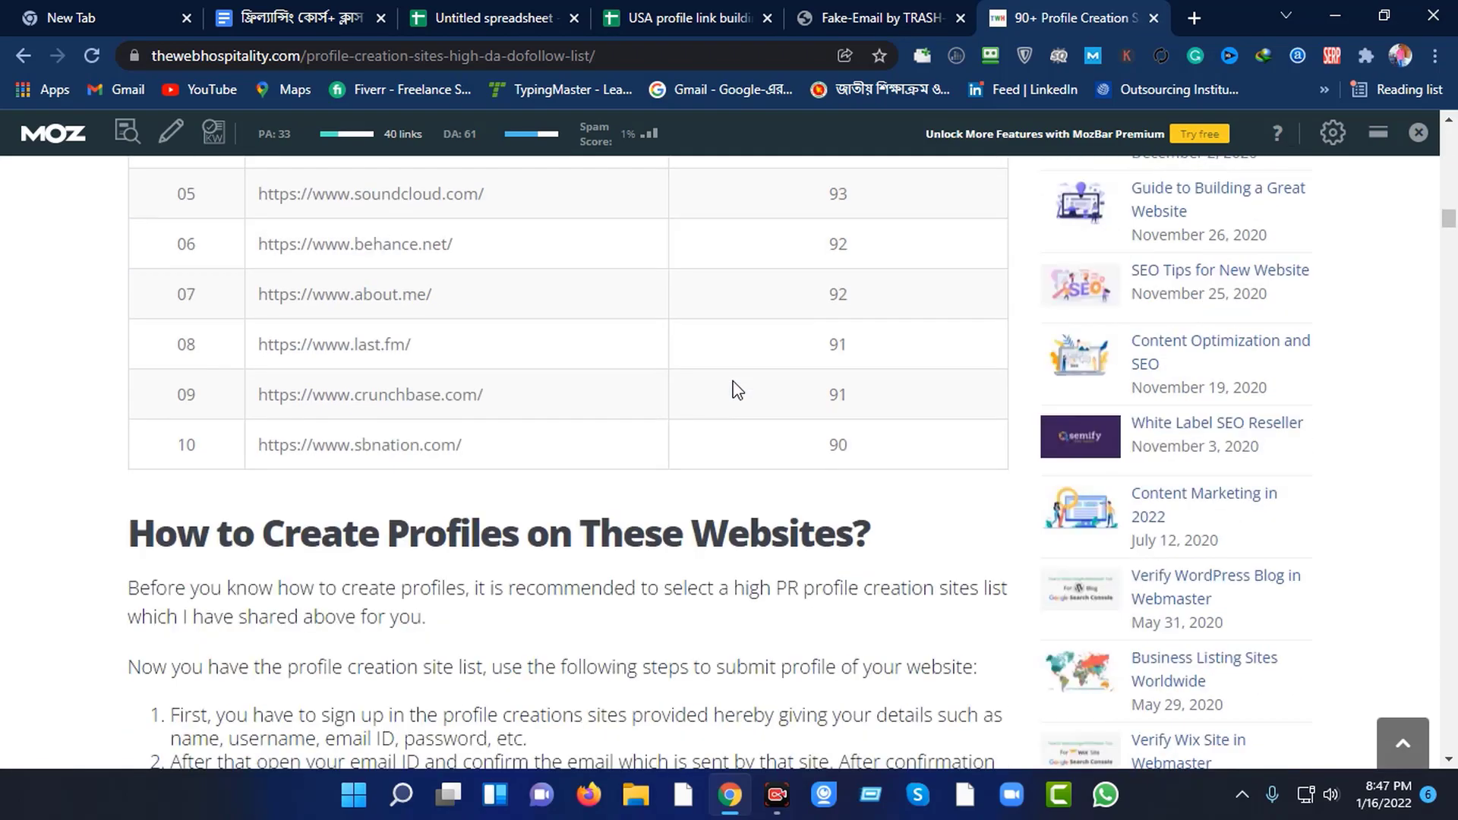
pyautogui.scroll(16, 733, 376)
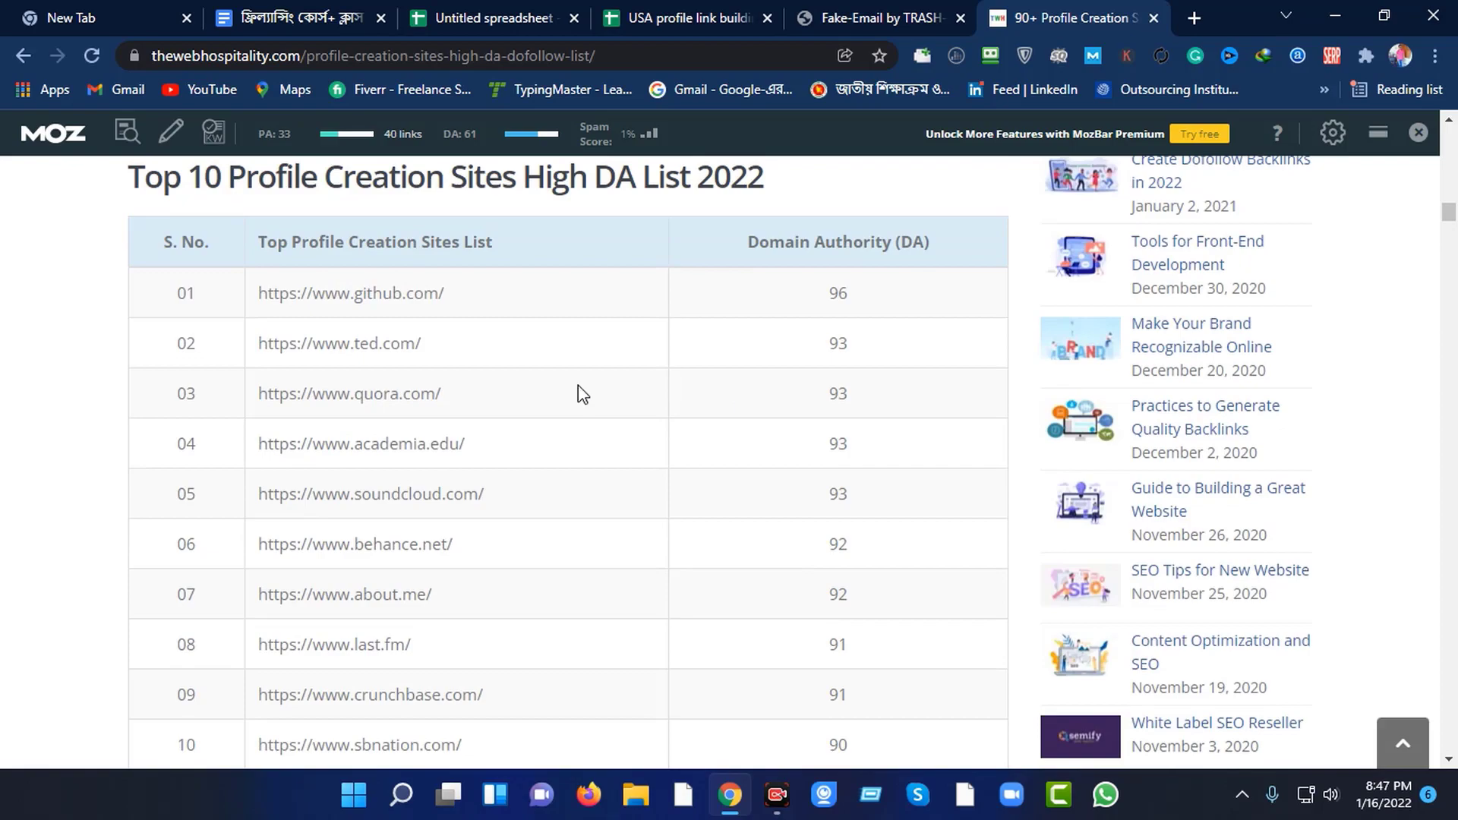
pyautogui.scroll(-2, 209, 304)
pyautogui.scroll(2, 488, 527)
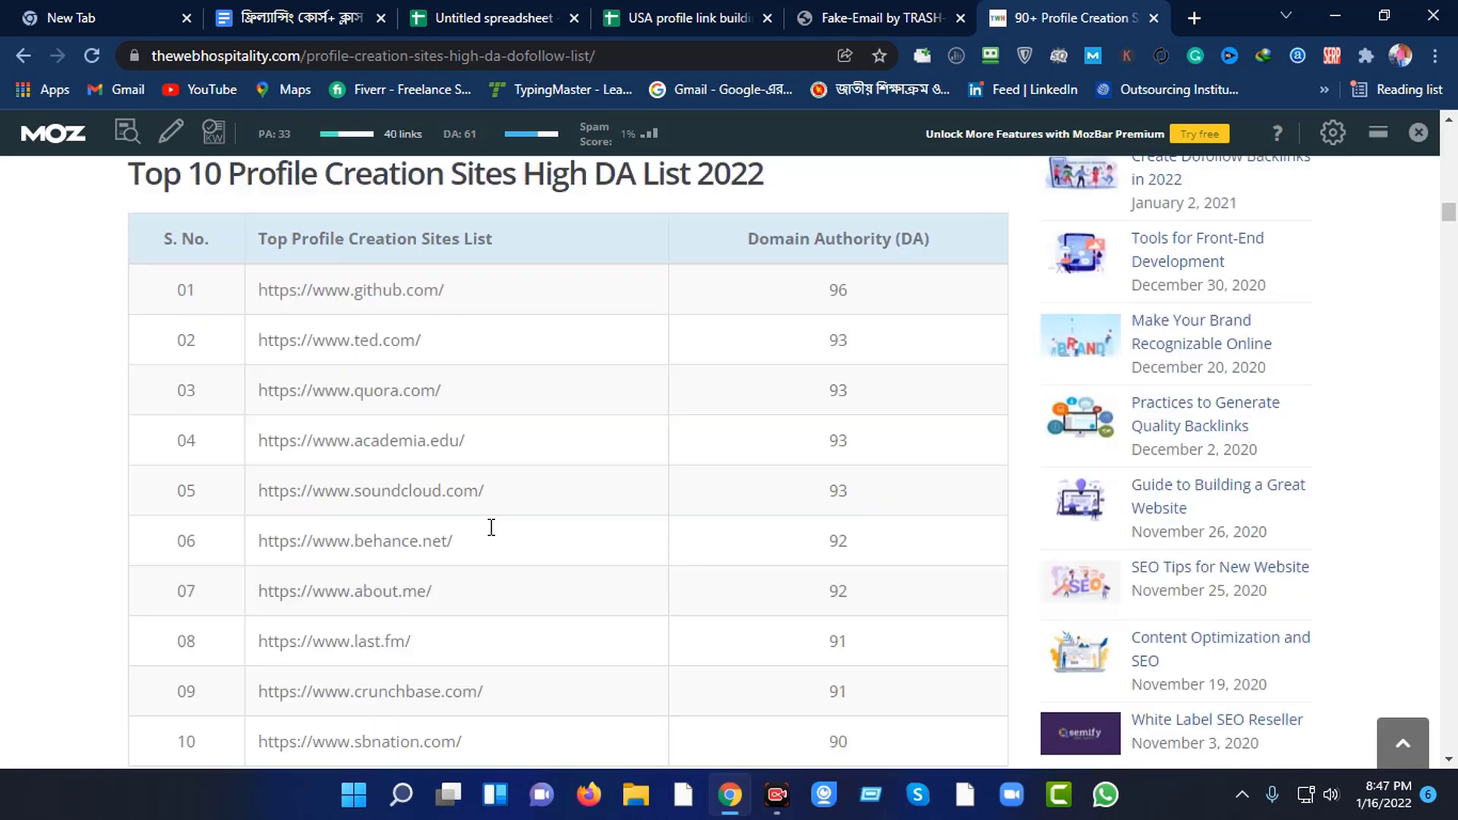
pyautogui.scroll(-2, 881, 684)
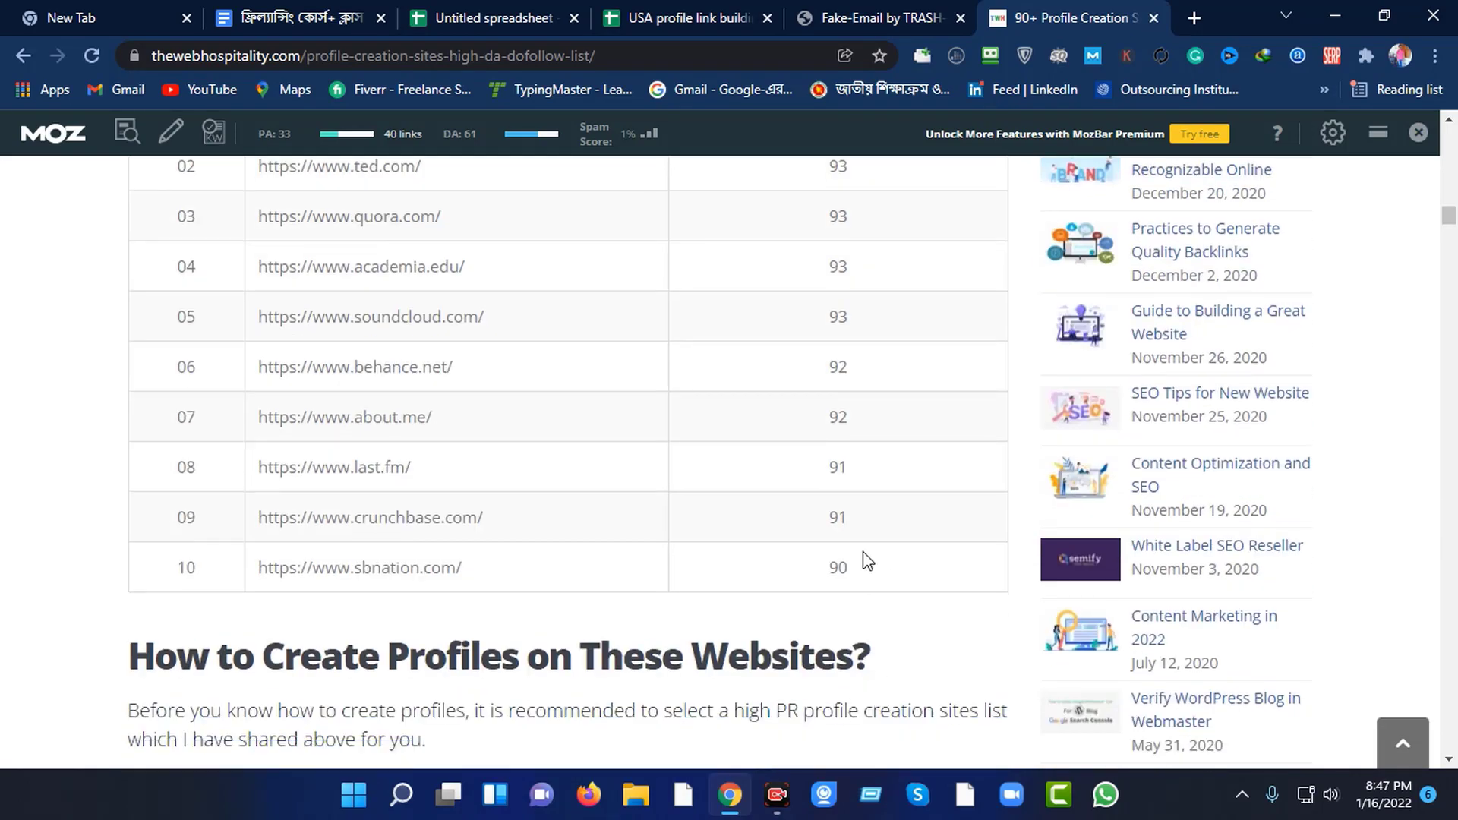
pyautogui.scroll(-2, 858, 544)
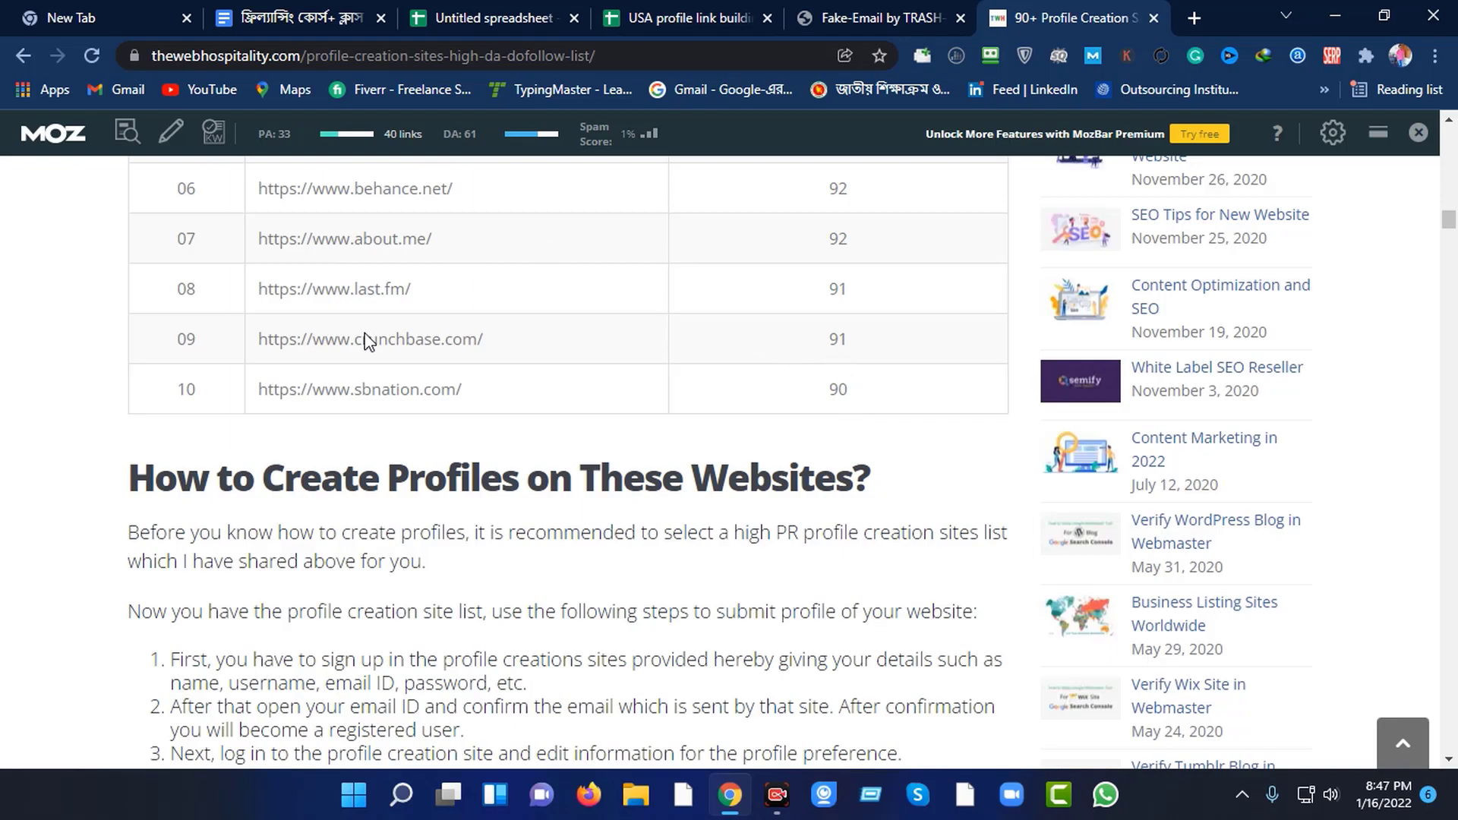
# Step: Close MozBar and select the rows of the Top 10 Profile Creation Sites High DA table
pyautogui.click(1092, 57)
pyautogui.scroll(5, 939, 332)
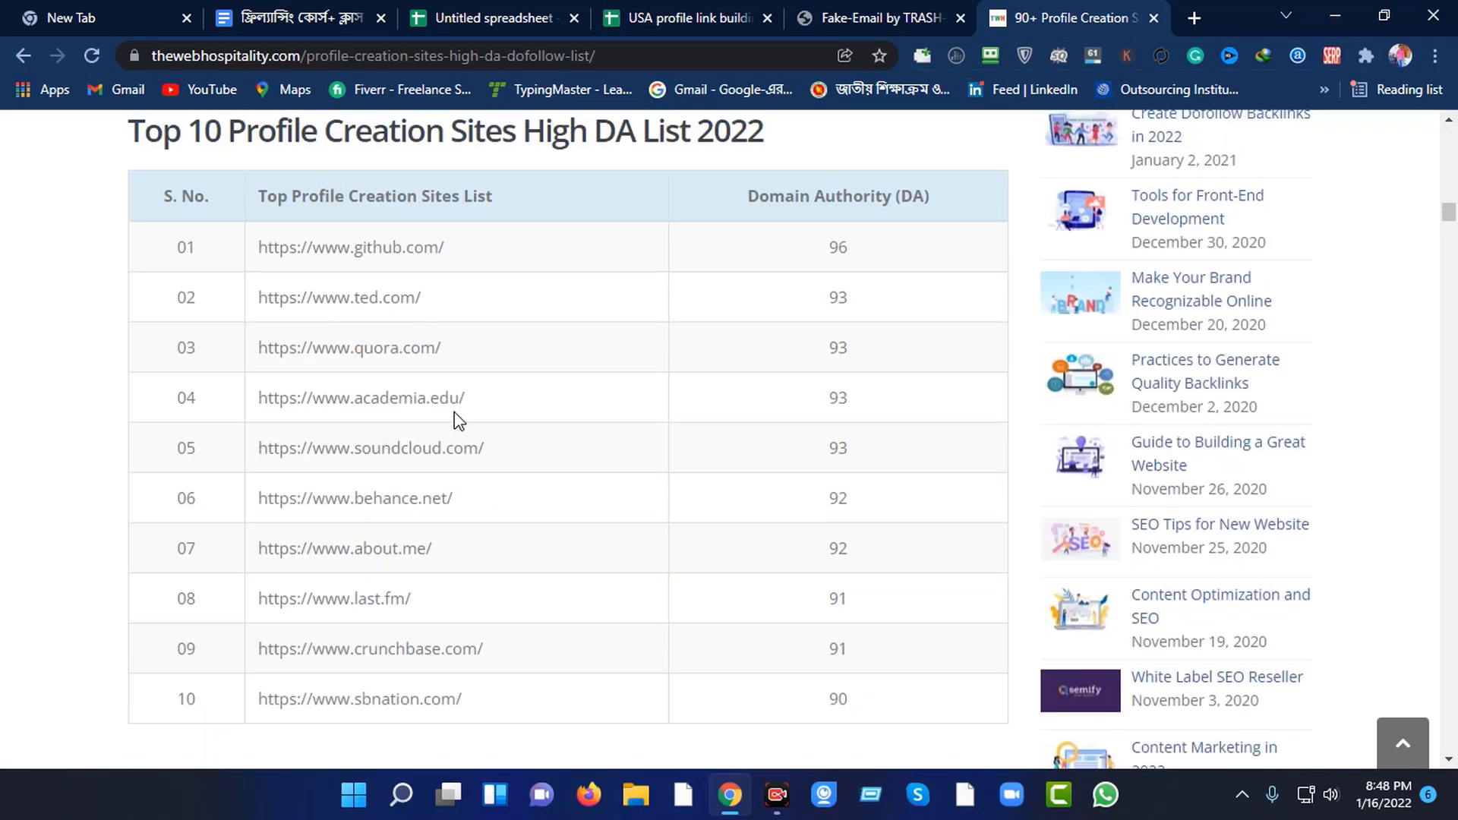
pyautogui.scroll(-2, 453, 486)
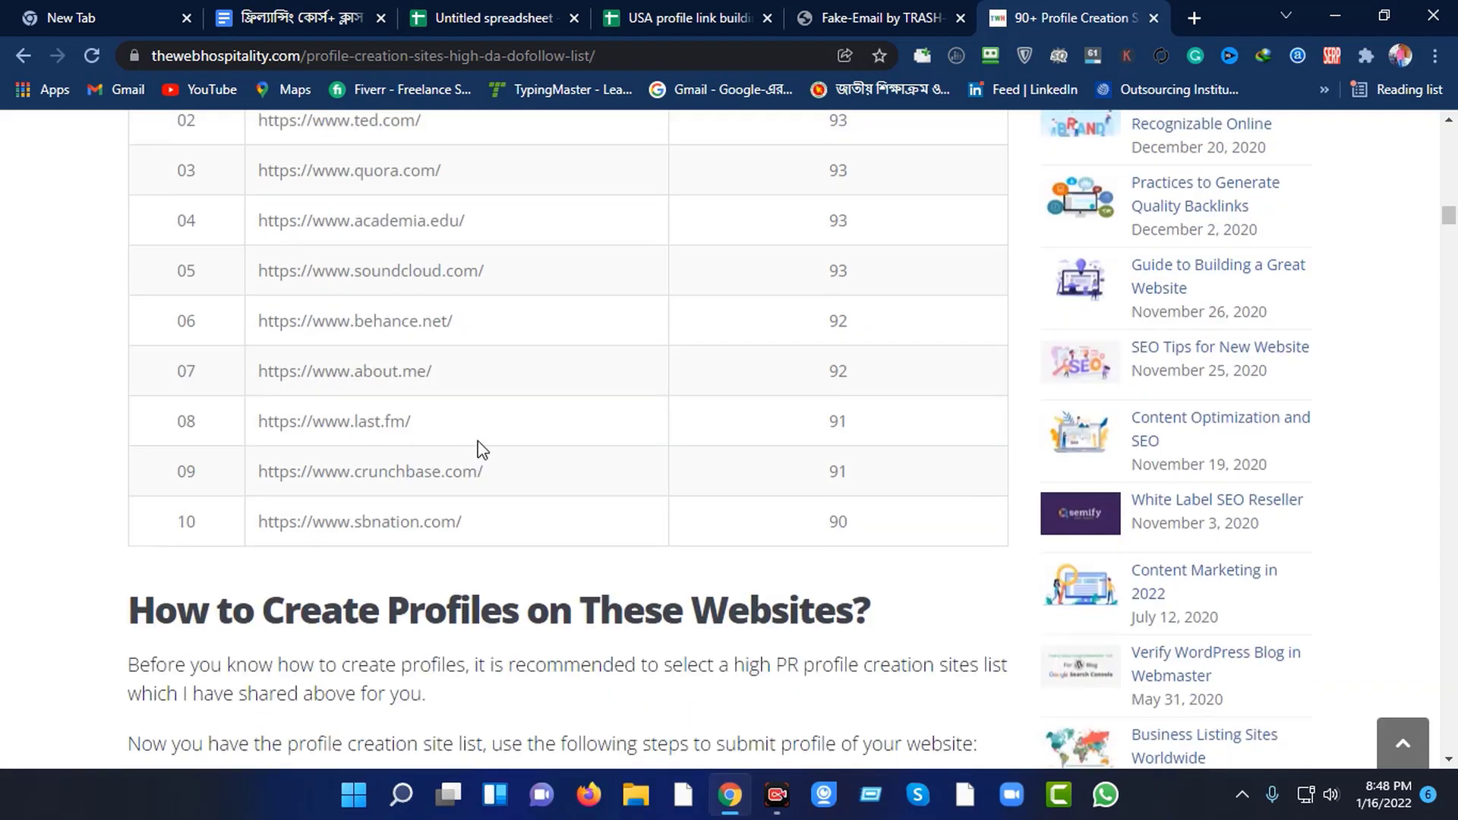
pyautogui.scroll(4, 446, 487)
pyautogui.scroll(-4, 449, 484)
pyautogui.scroll(4, 449, 474)
pyautogui.moveTo(169, 427); pyautogui.dragTo(894, 468)
# Step: In the USA profile site list, clear the URLs in B3:B12 and paste the ten sites at A3
pyautogui.click(518, 9)
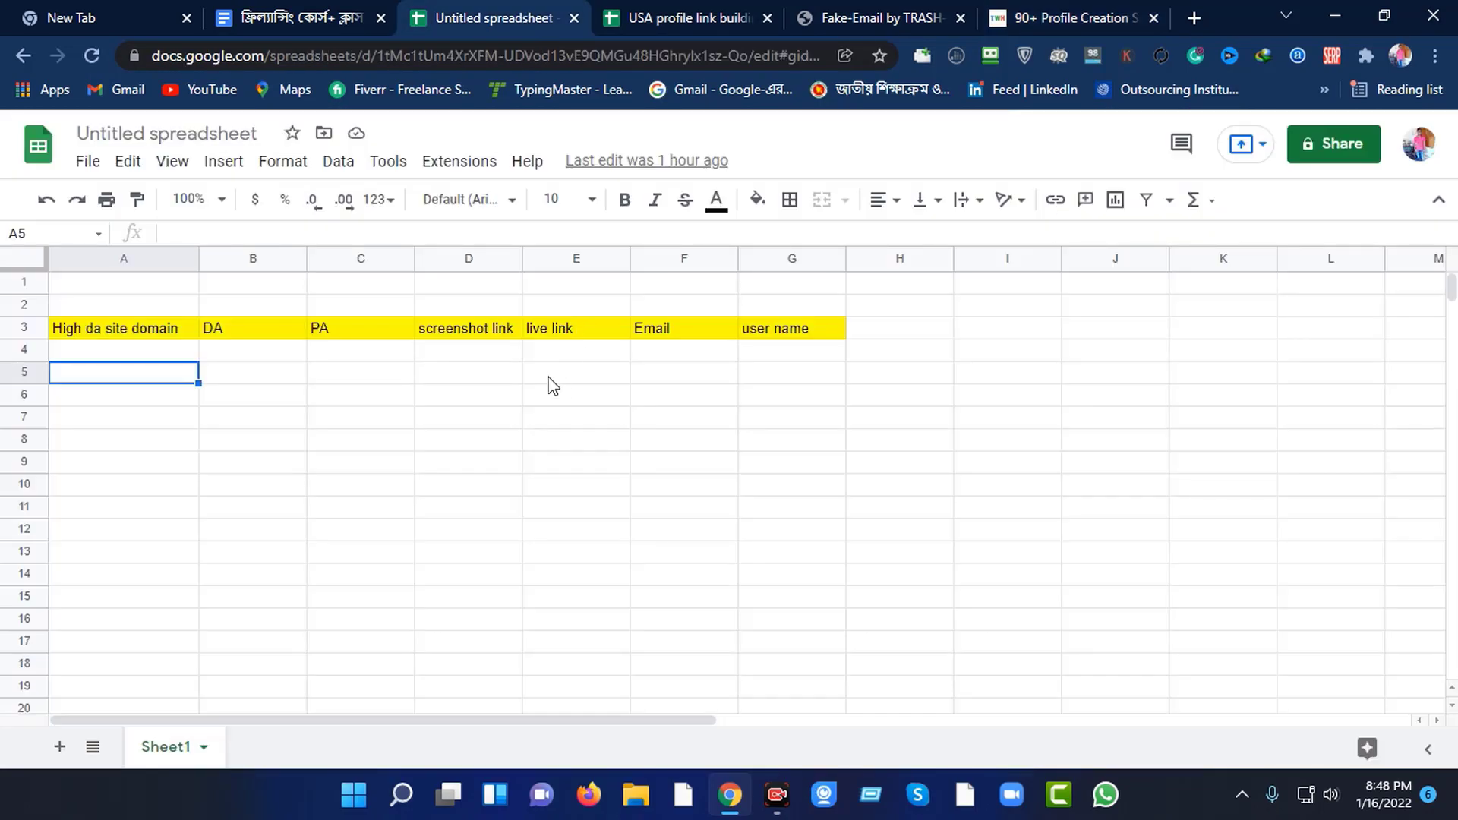
pyautogui.click(693, 15)
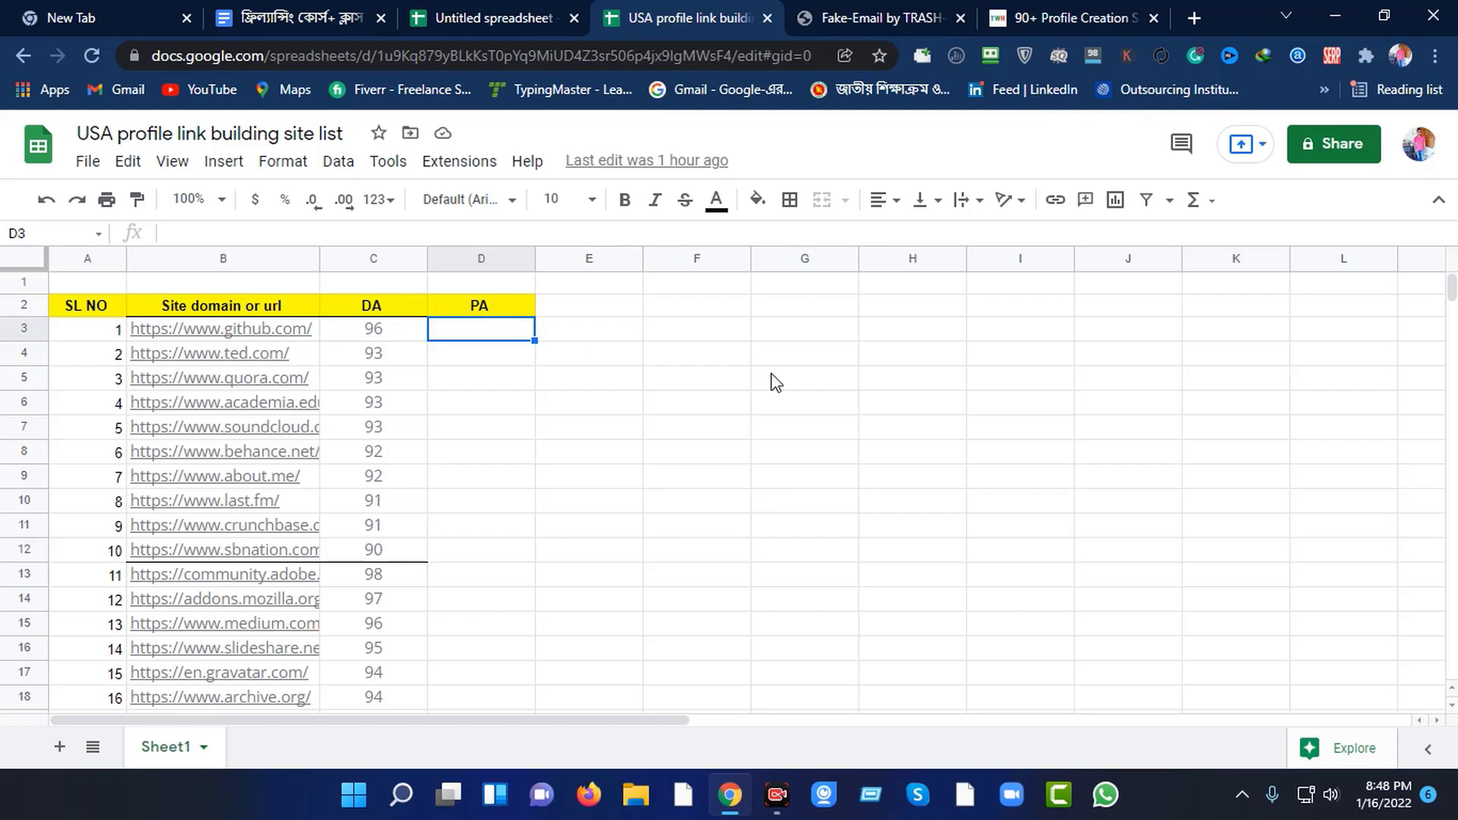
pyautogui.click(799, 400)
pyautogui.scroll(-10, 392, 394)
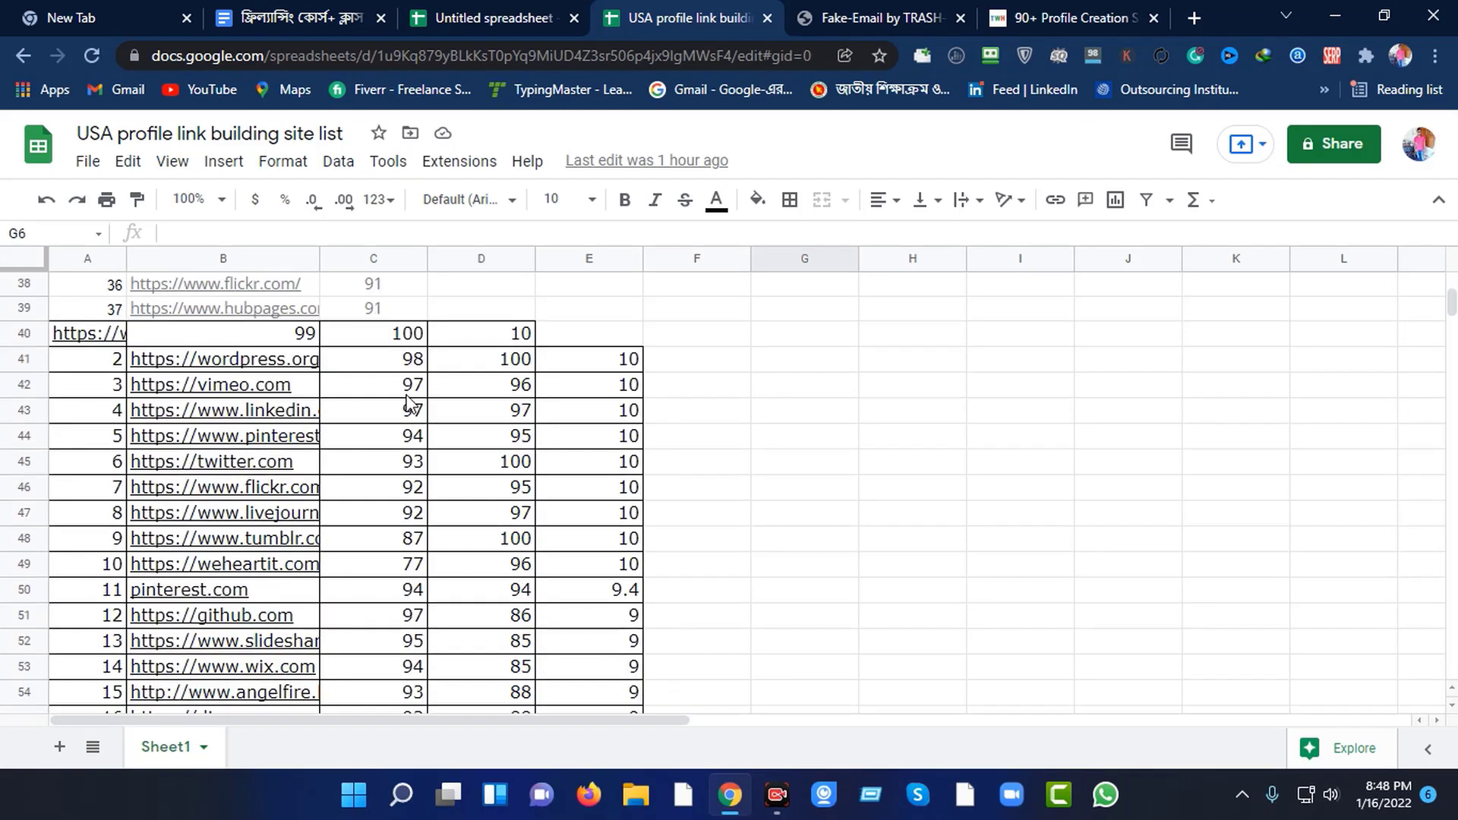
pyautogui.scroll(6, 425, 410)
pyautogui.scroll(6, 447, 435)
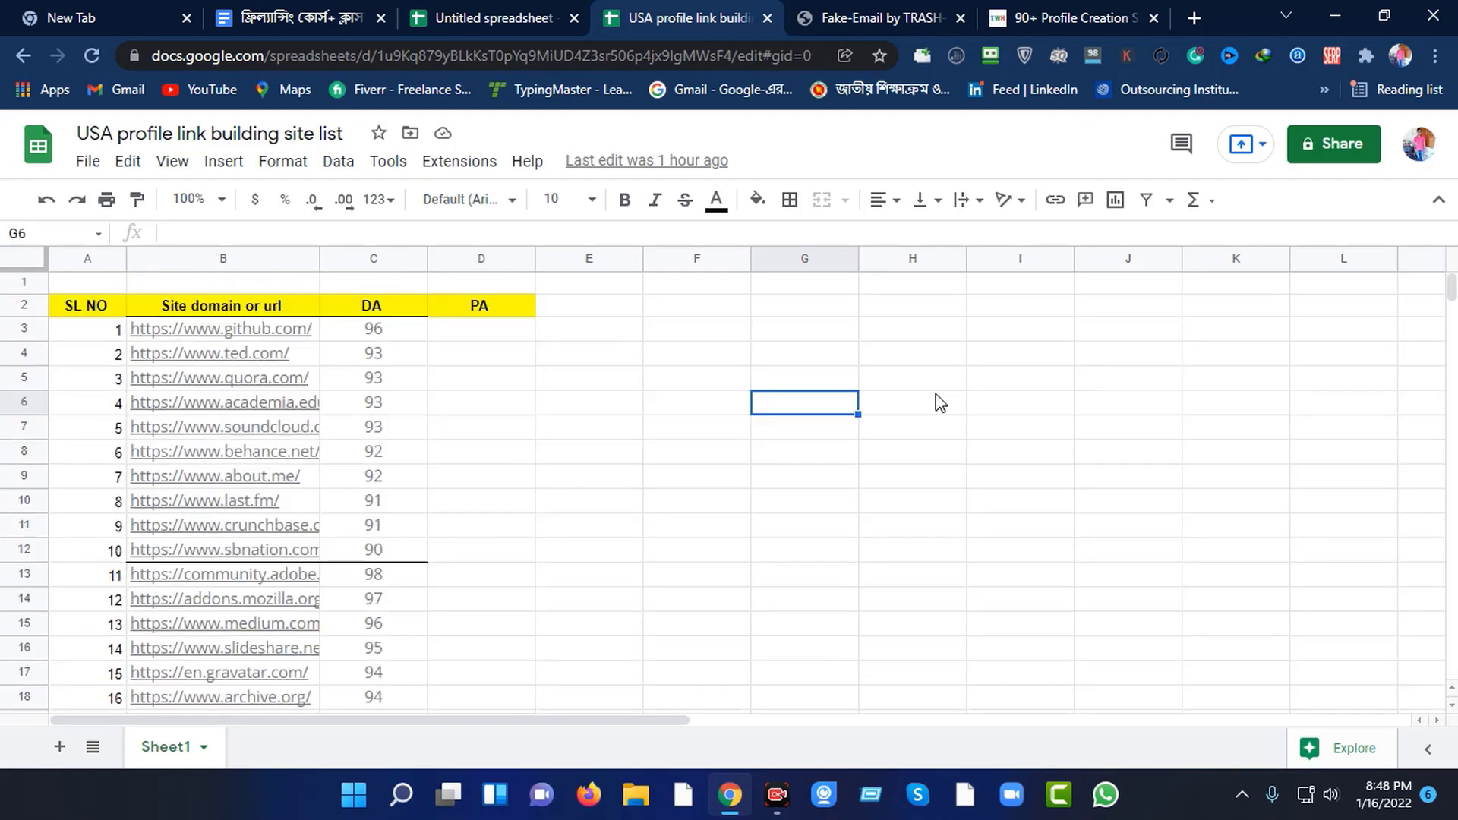
pyautogui.moveTo(141, 331); pyautogui.dragTo(229, 550)
pyautogui.press('Delete')
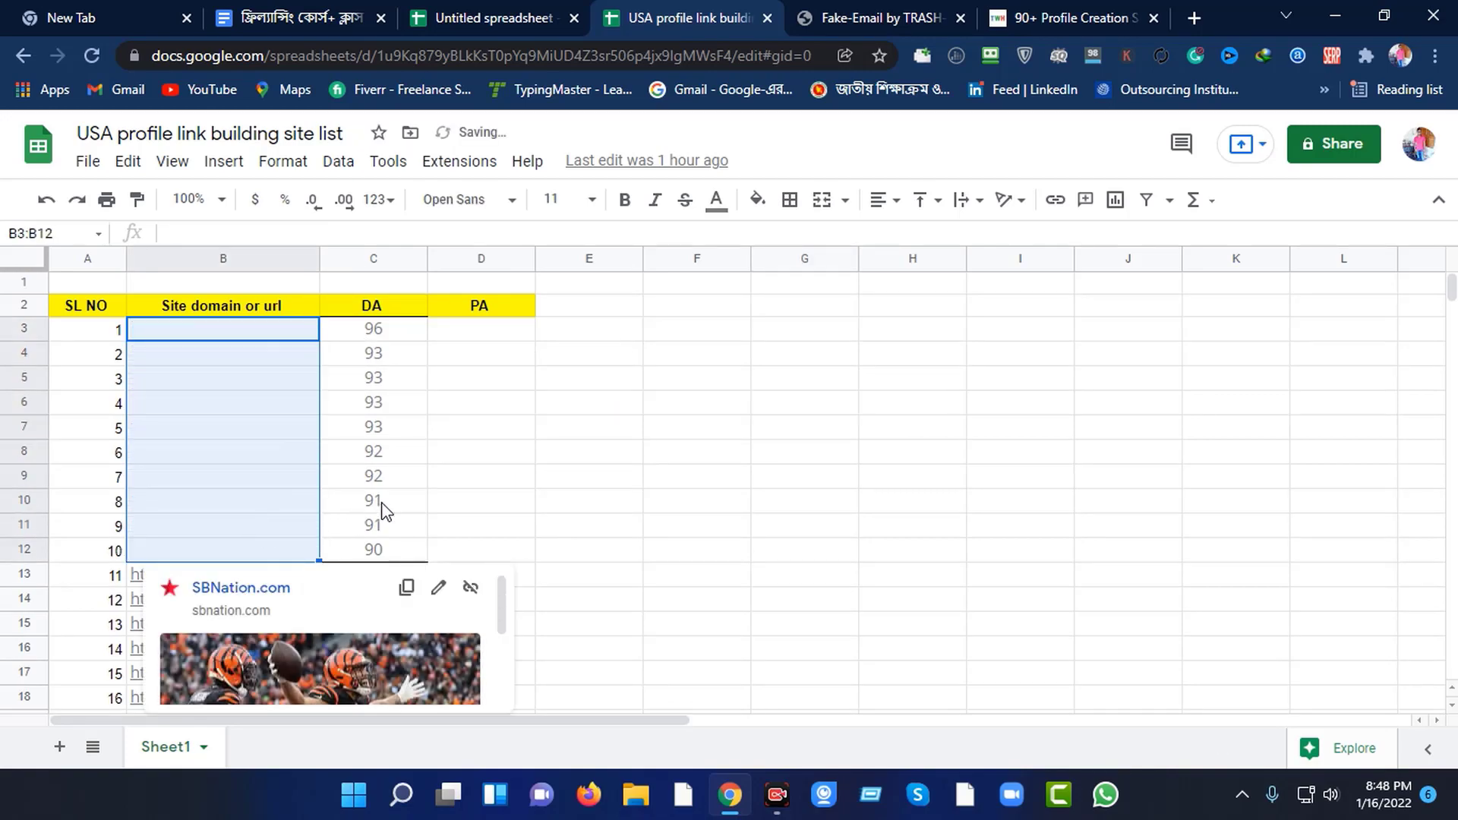
pyautogui.click(696, 452)
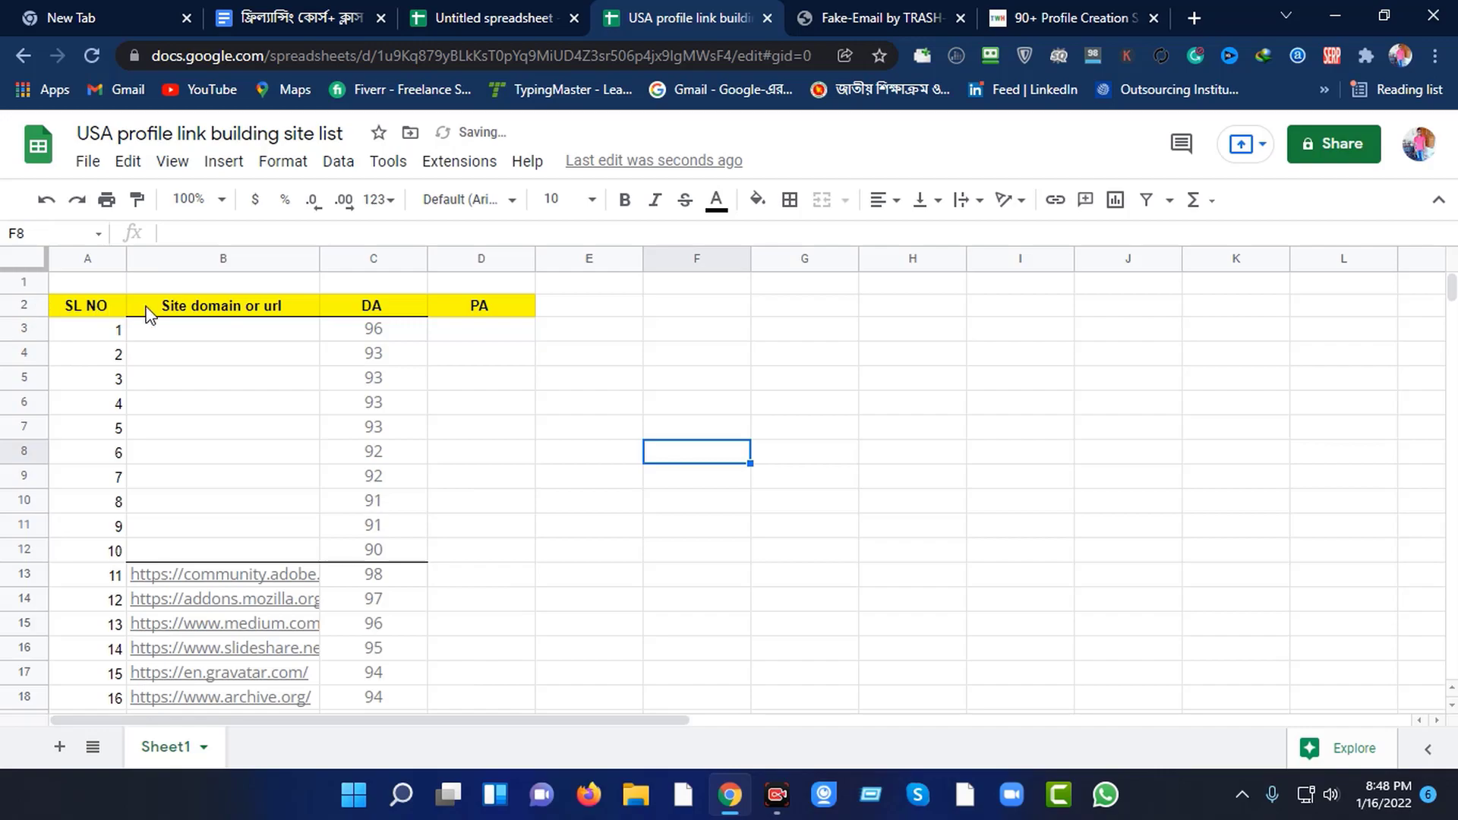
pyautogui.click(118, 338)
pyautogui.hotkey('ctrl', 'v')
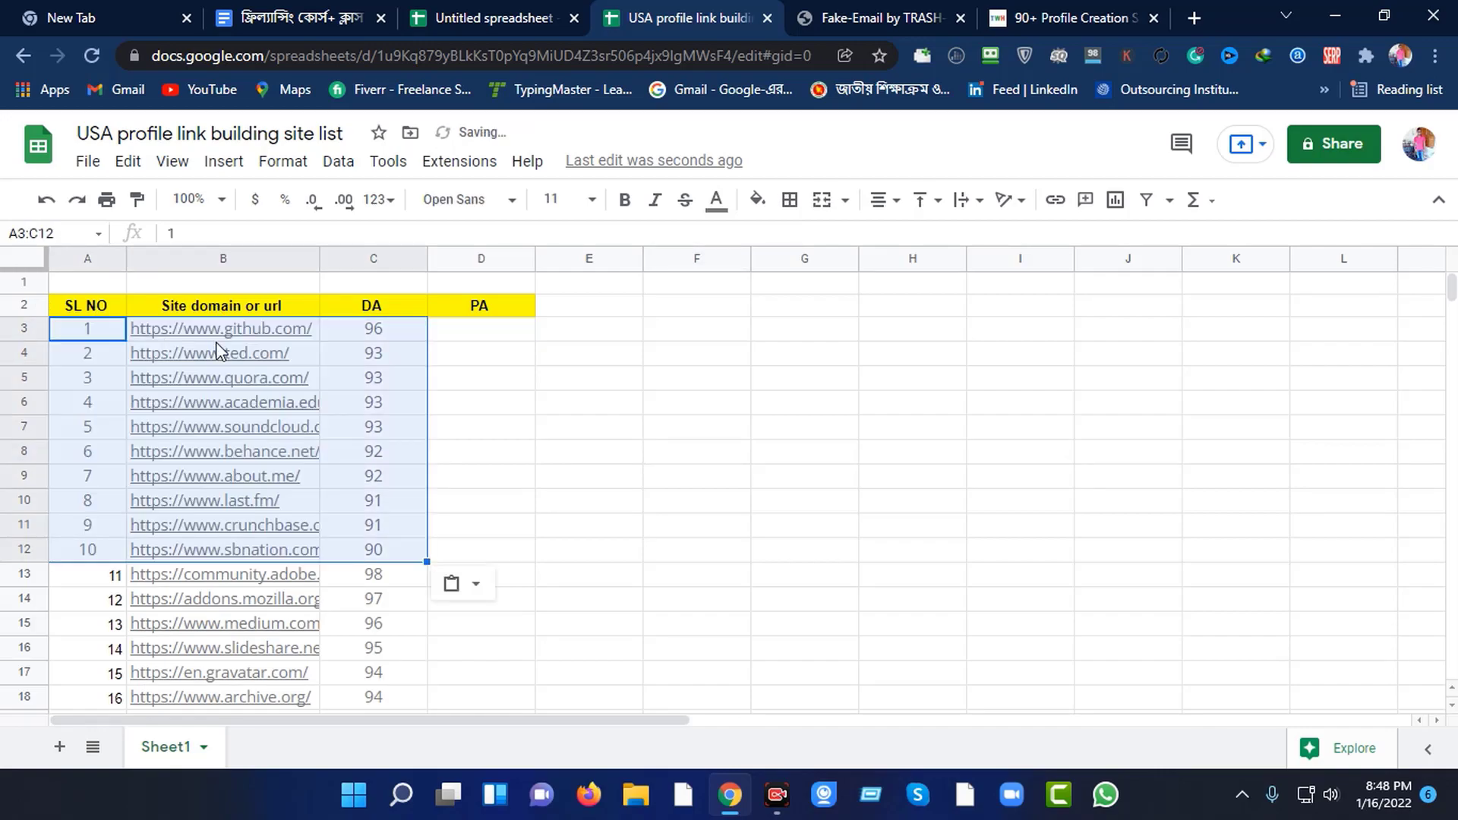
pyautogui.click(556, 410)
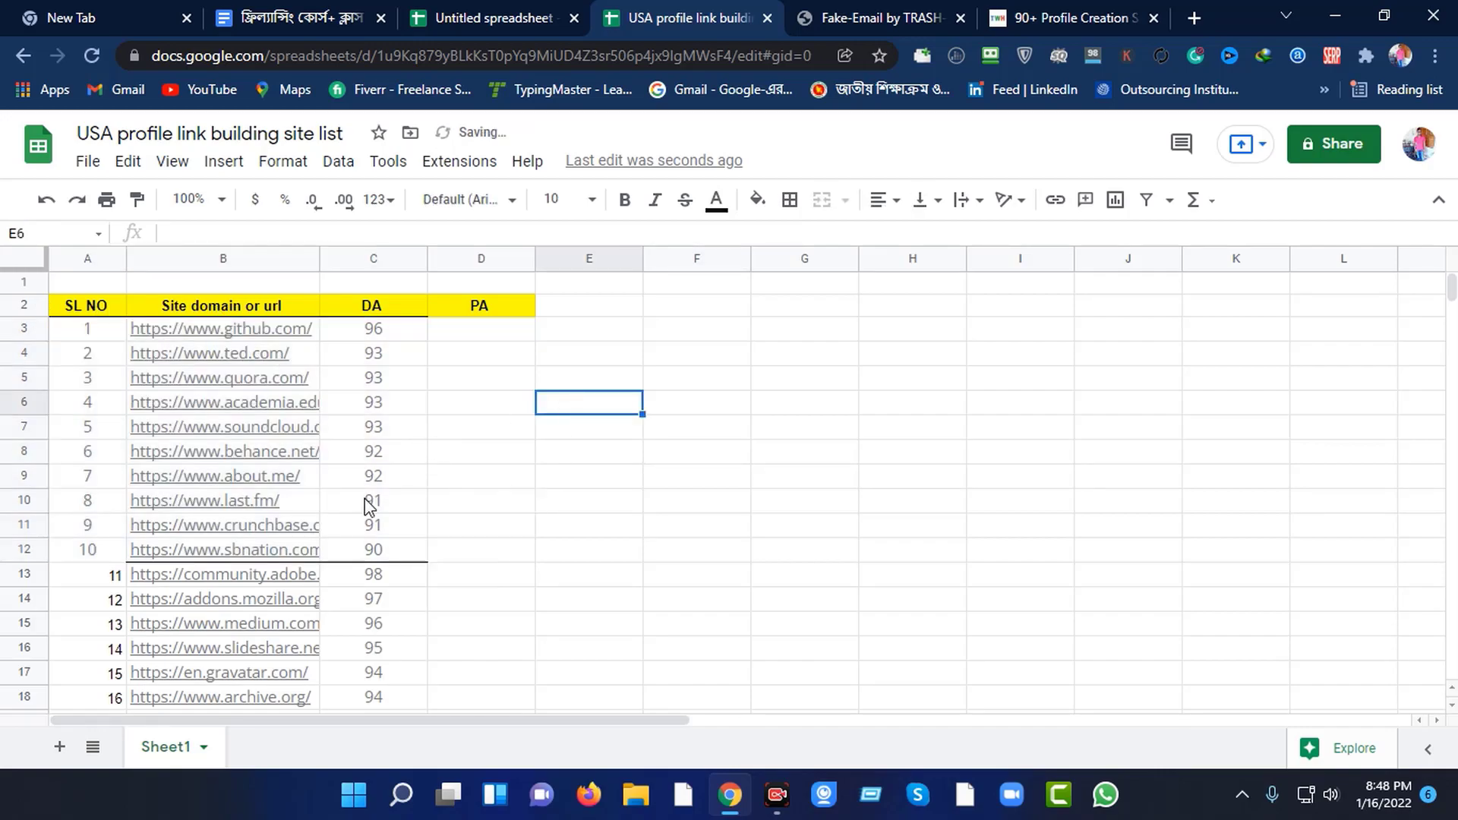
# Step: Clear the URLs in B3:B44 and the DA and PA values in C3:D45
pyautogui.moveTo(137, 339); pyautogui.dragTo(307, 790)
pyautogui.press('Delete')
pyautogui.scroll(7, 329, 645)
pyautogui.scroll(2, 425, 456)
pyautogui.moveTo(372, 329); pyautogui.dragTo(478, 554)
pyautogui.press('Delete')
pyautogui.scroll(9, 521, 602)
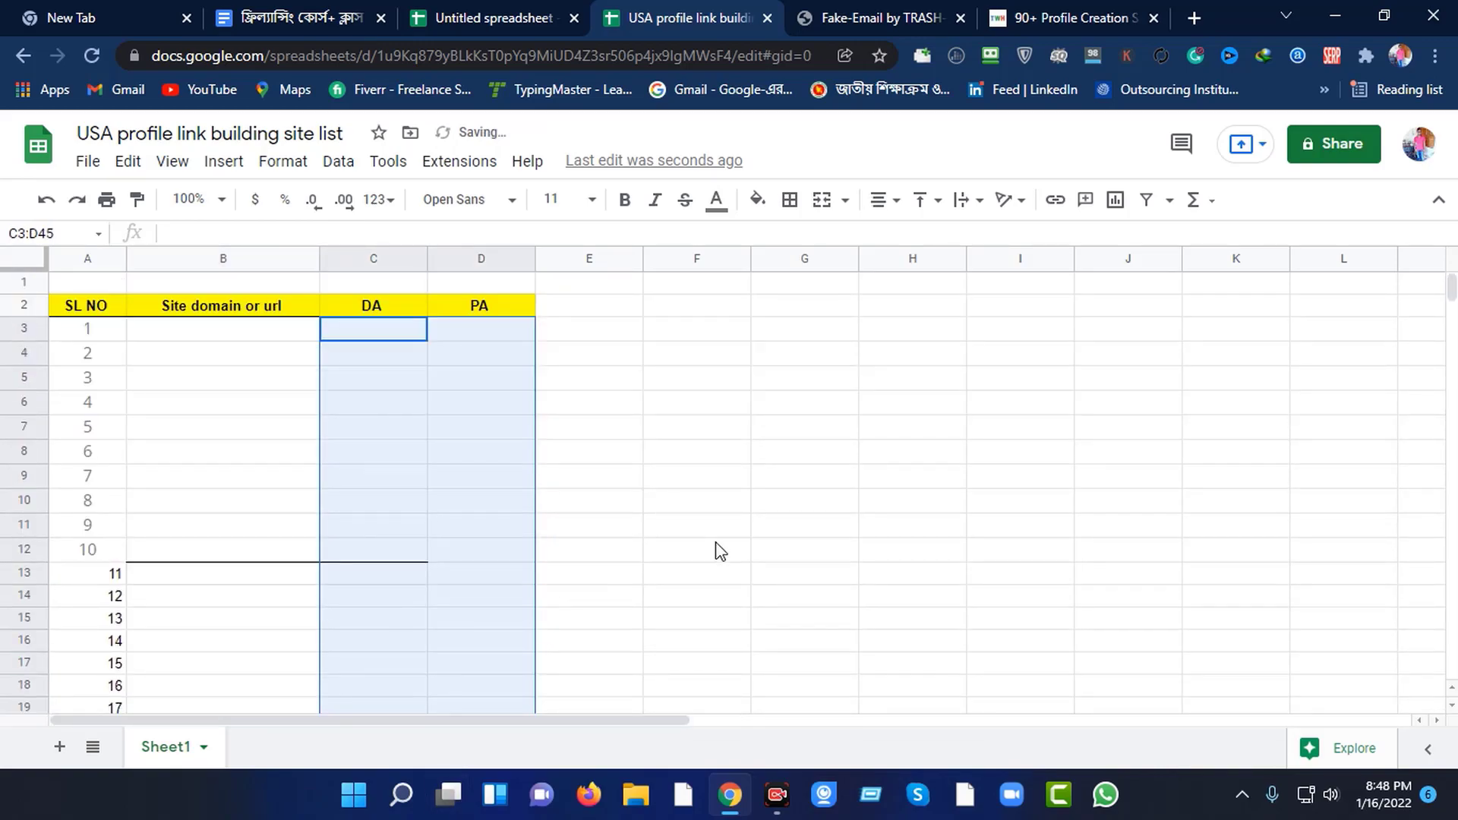
pyautogui.click(733, 529)
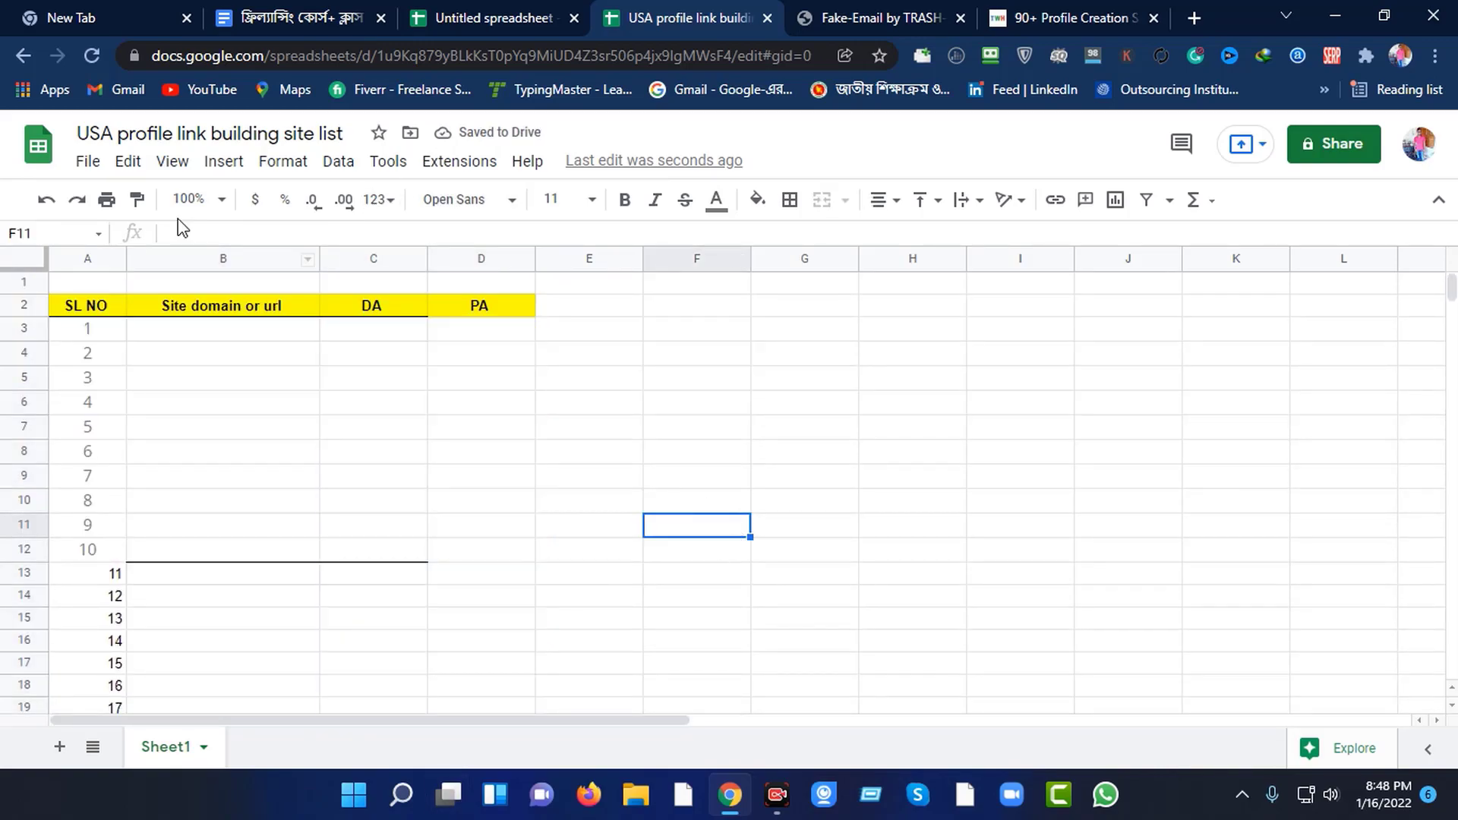
# Step: Paste the ten sites with DA into A3:C12 and check the pasted links and DA values
pyautogui.click(264, 360)
pyautogui.click(218, 326)
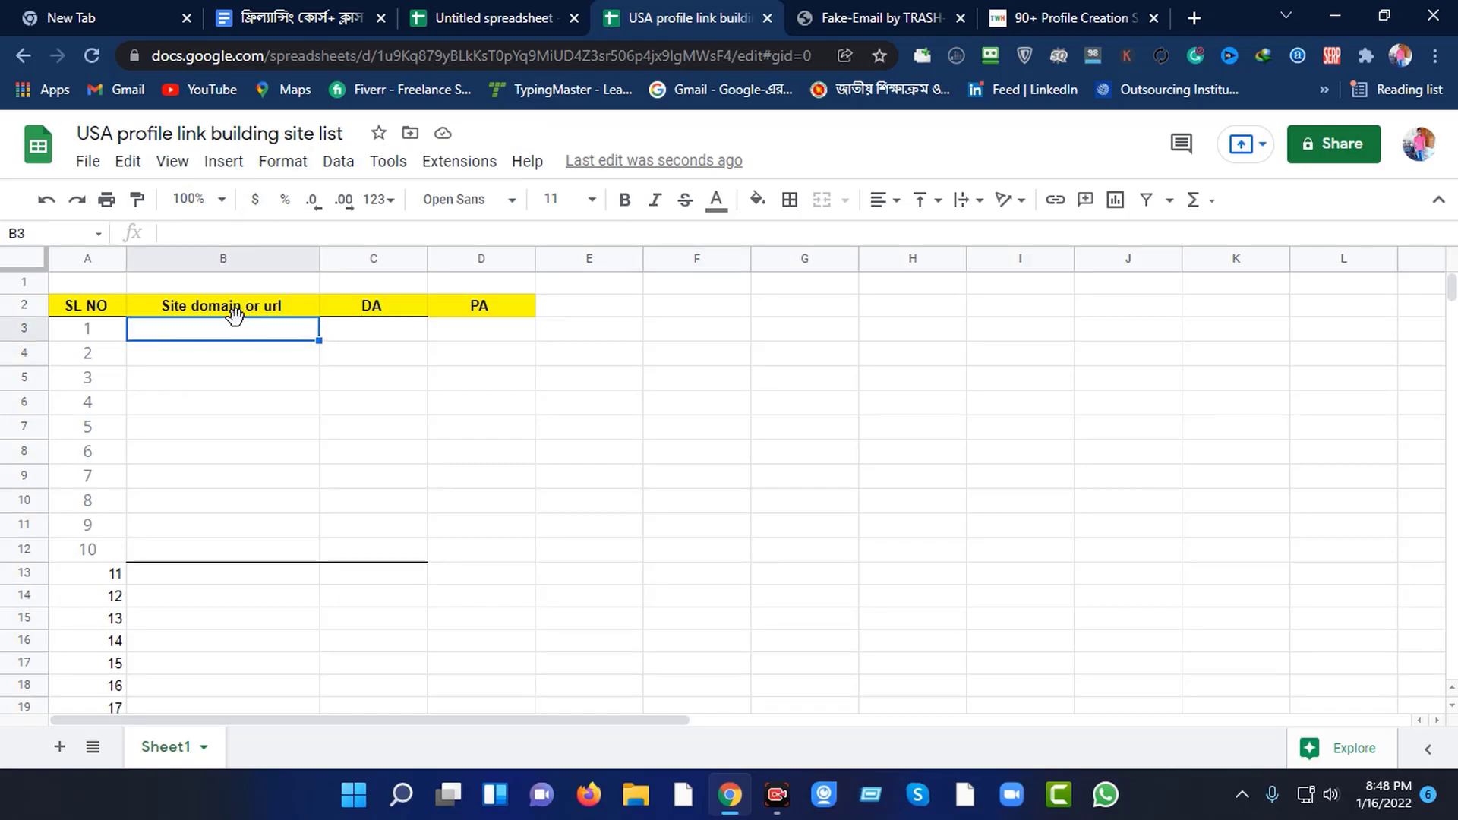
pyautogui.click(106, 328)
pyautogui.write('1\thttps://www.github.com/\t96 2\thttps://www.ted.com/\t93 3\thttps://www.quora.com/\t93 4\thttps://www.academia.edu/\t93 5\thttps://www.soundcloud.com/\t93 6\thttps://www.behance.net/\t92 7\thttps://www.about.me/\t92 8\thttps://www.last.fm/\t91 9\thttps://www.crunchbase.com/\t91 10\thttps://www.sbnation.com/\t90')
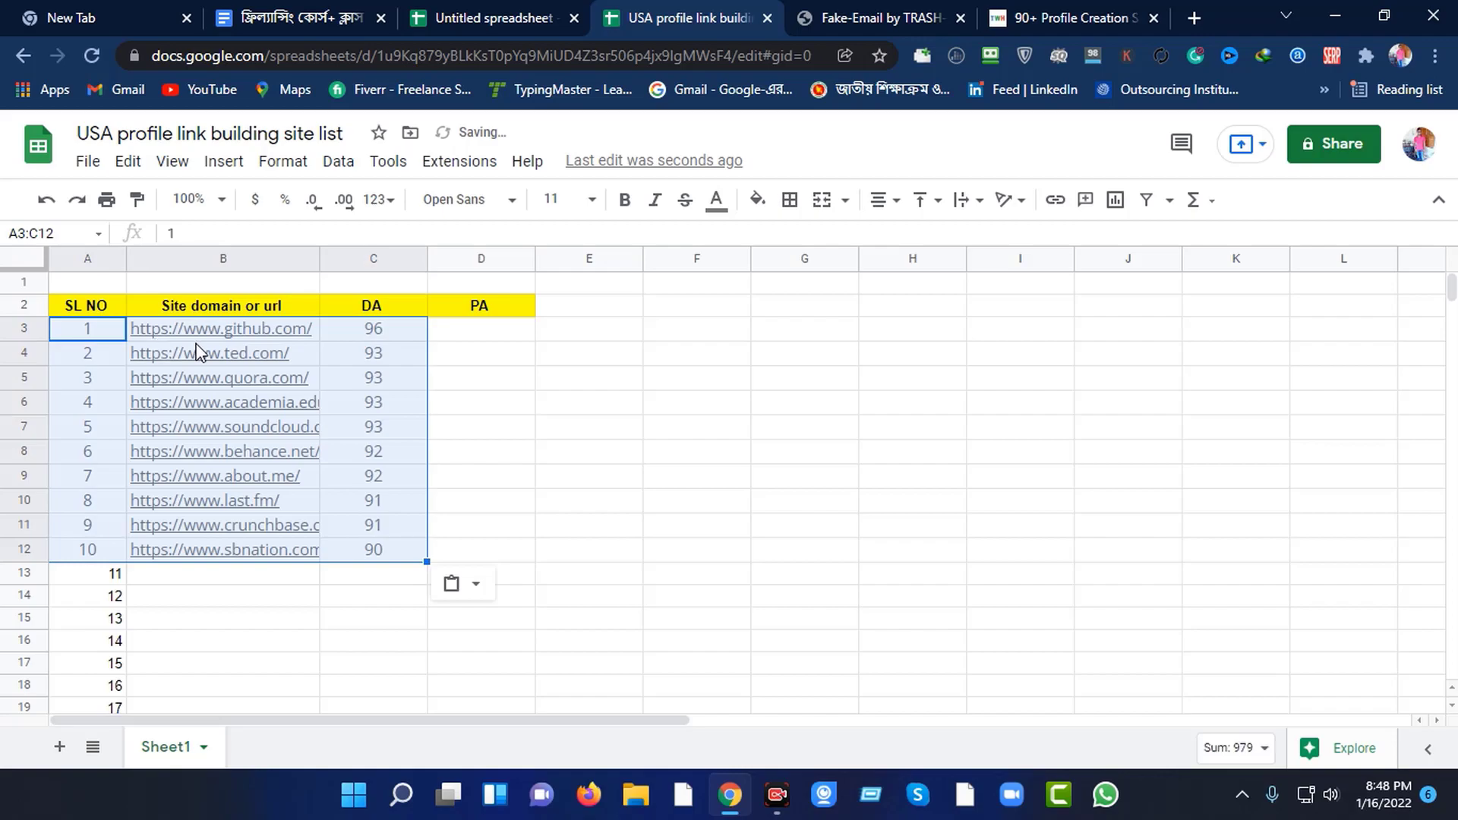
pyautogui.click(283, 363)
pyautogui.click(590, 481)
pyautogui.moveTo(391, 329); pyautogui.dragTo(410, 554)
pyautogui.click(558, 531)
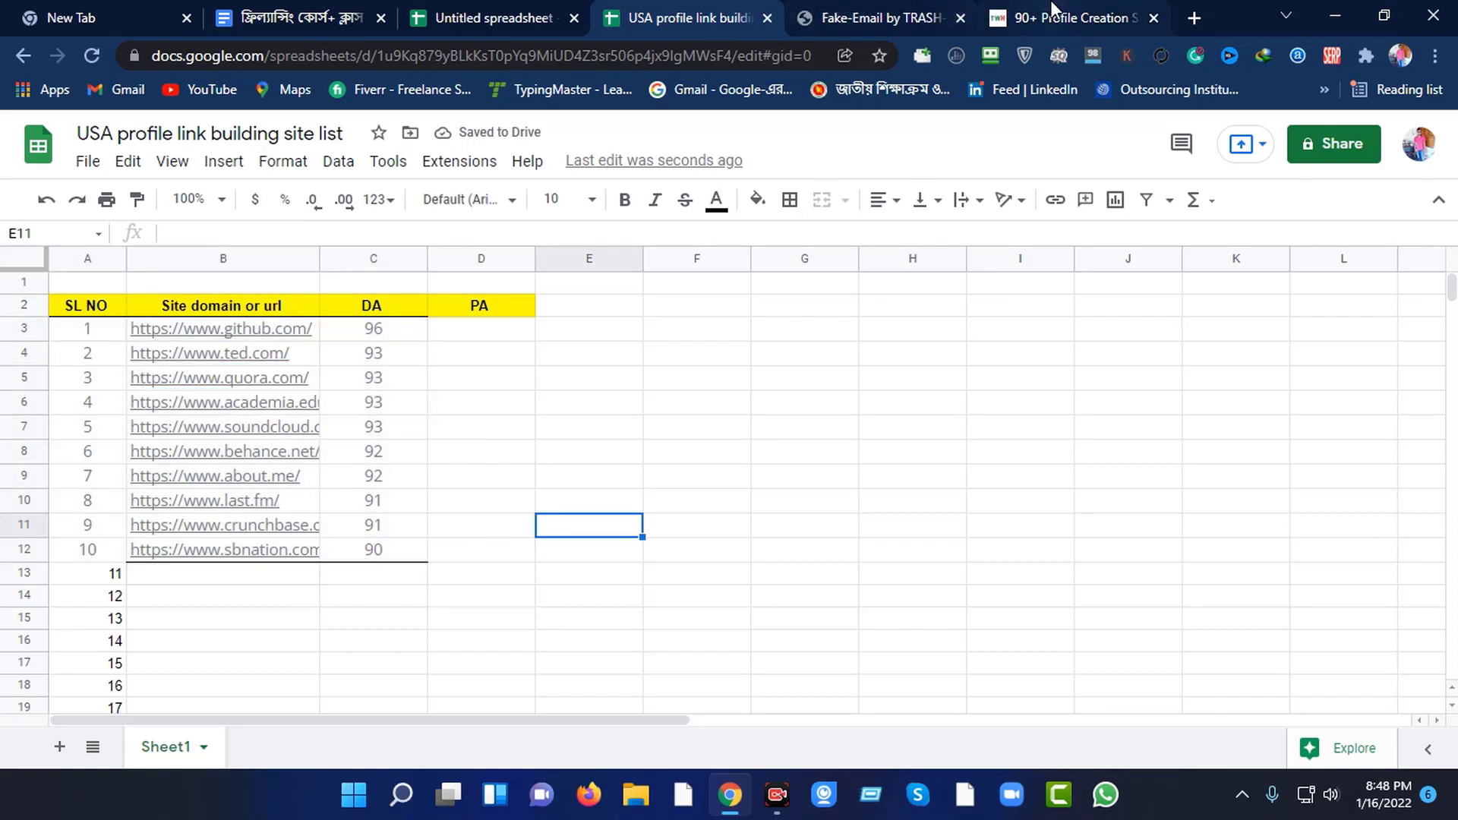
pyautogui.click(1063, 17)
pyautogui.scroll(2, 782, 266)
# Step: Select and copy rows 01–27 of the above-90 DA profile creation sites table
pyautogui.scroll(-8, 764, 277)
pyautogui.scroll(-8, 760, 281)
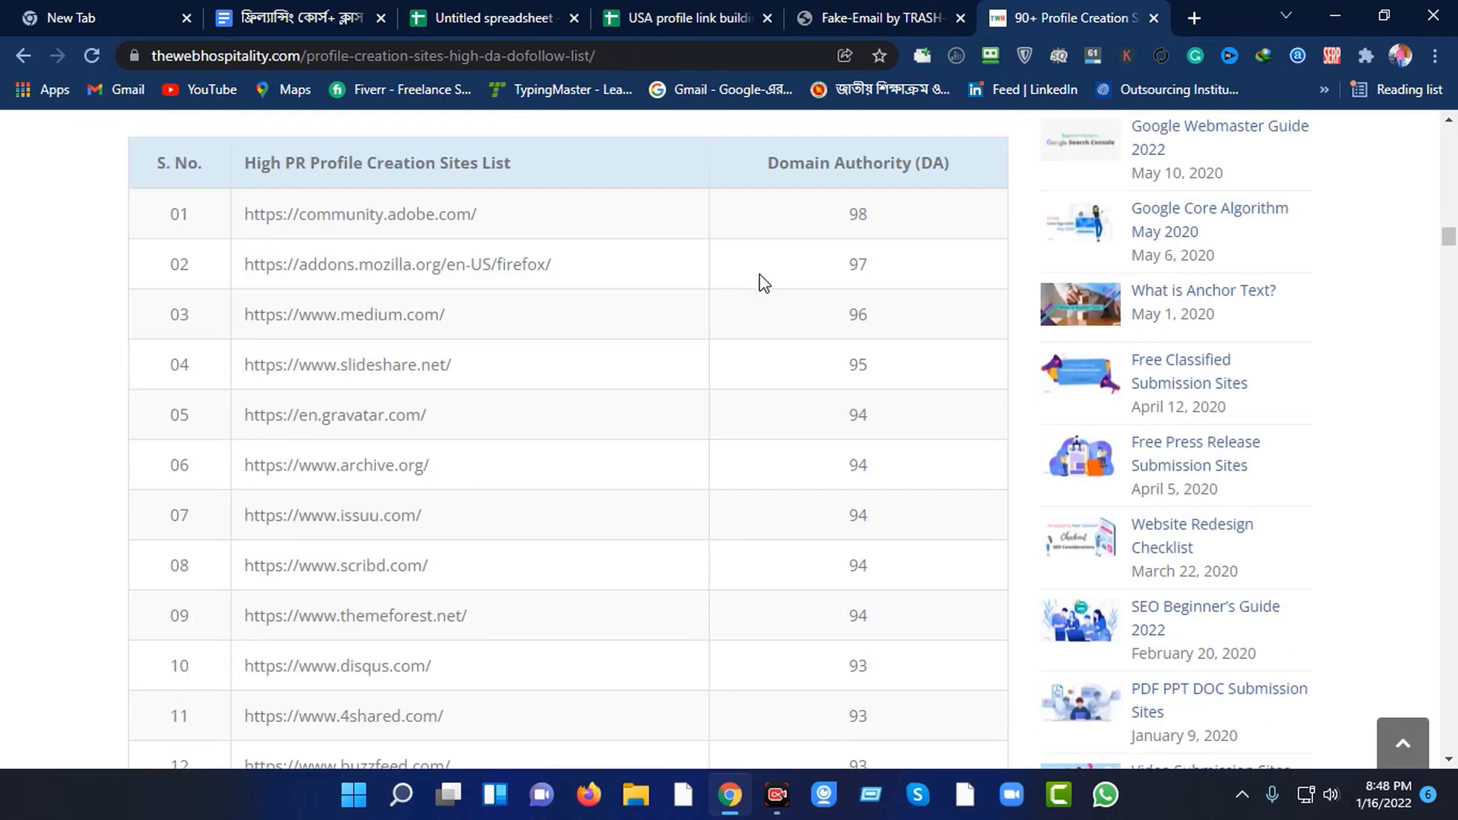
pyautogui.scroll(6, 650, 345)
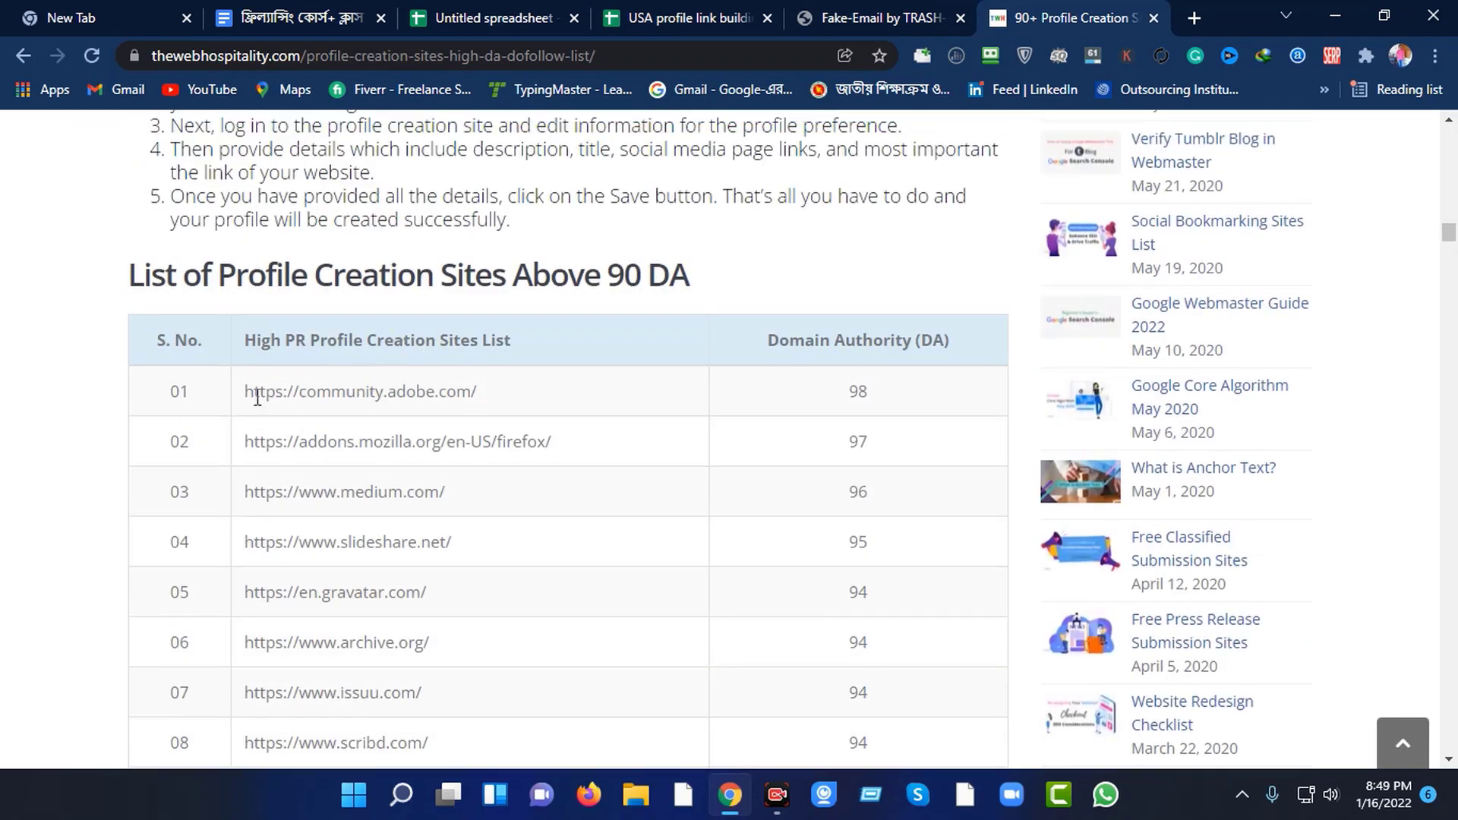
pyautogui.moveTo(196, 408); pyautogui.dragTo(877, 440)
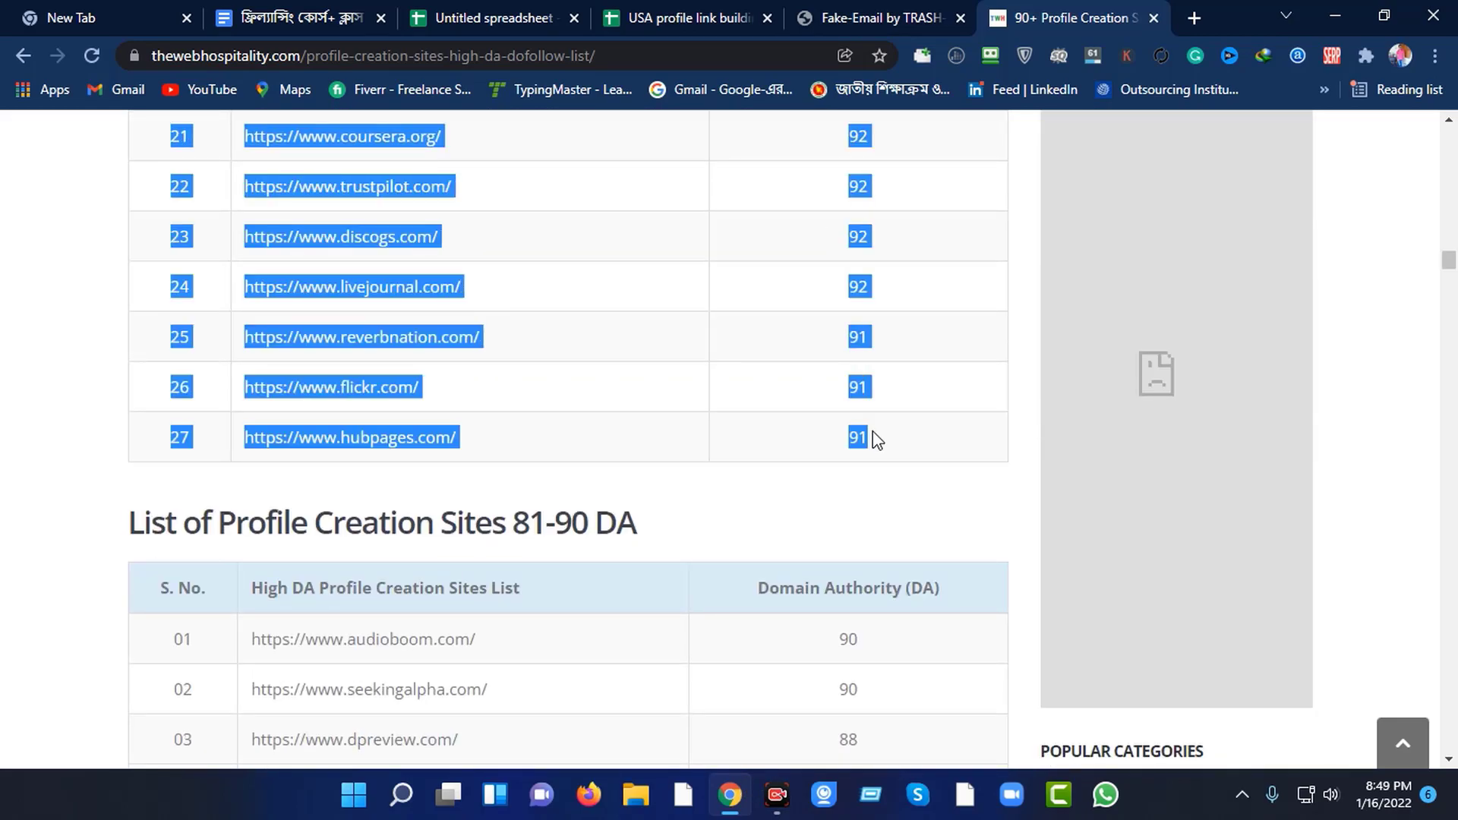
pyautogui.scroll(7, 866, 365)
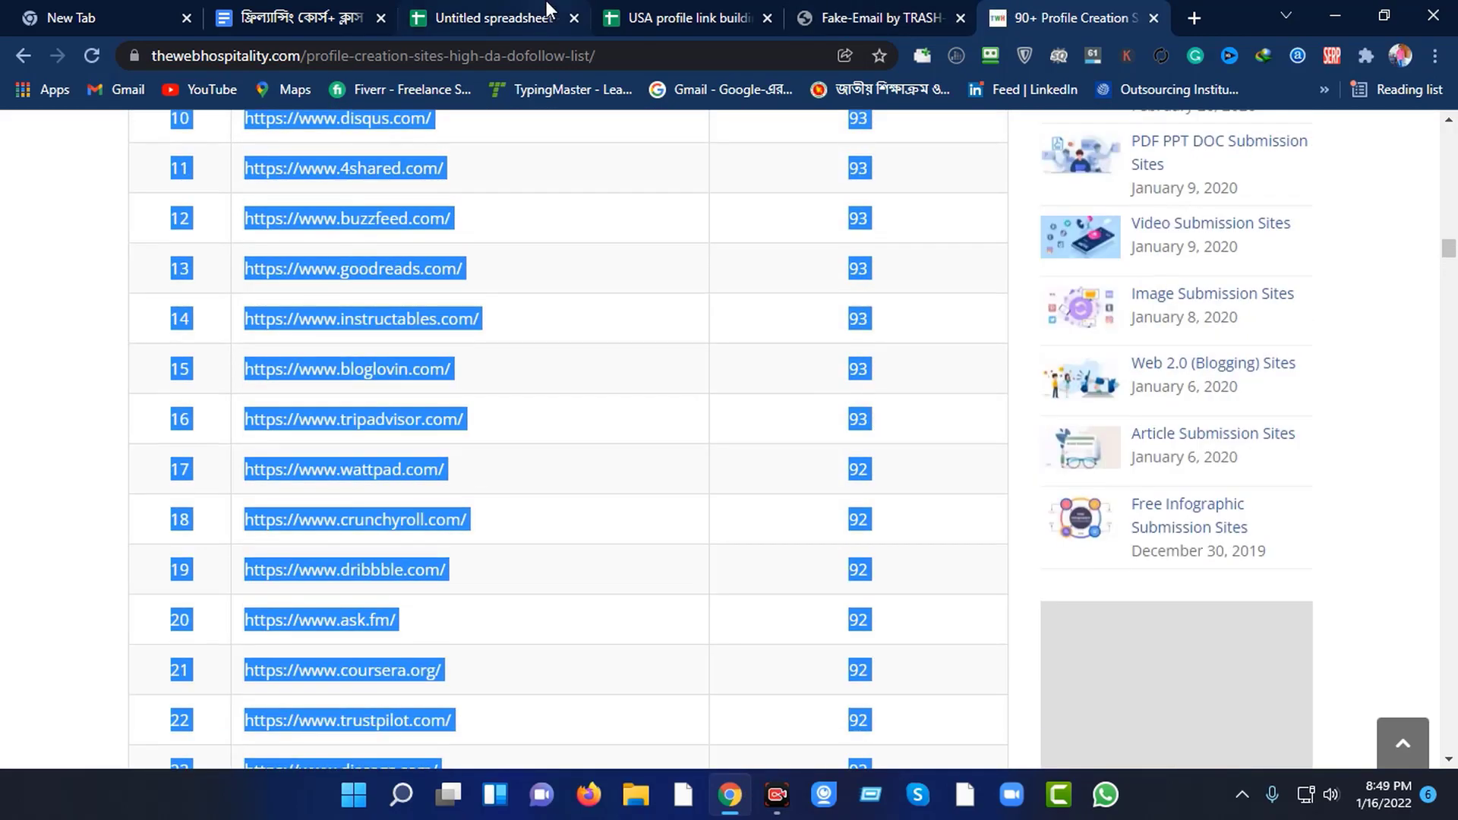
pyautogui.click(638, 16)
# Step: Paste the 27 above-90 DA sites into H4:J30
pyautogui.click(899, 359)
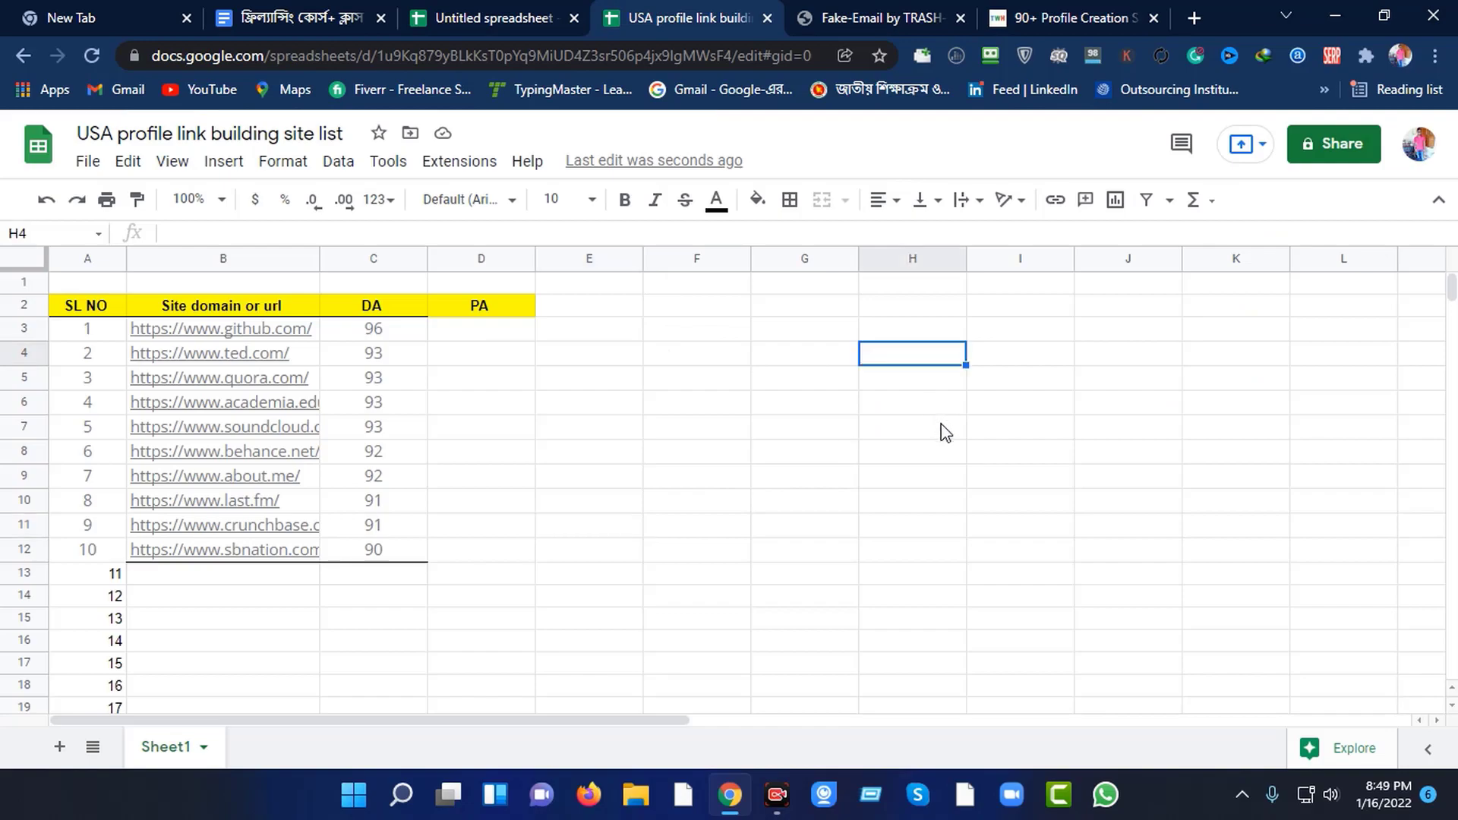
pyautogui.hotkey('ctrl', 'v')
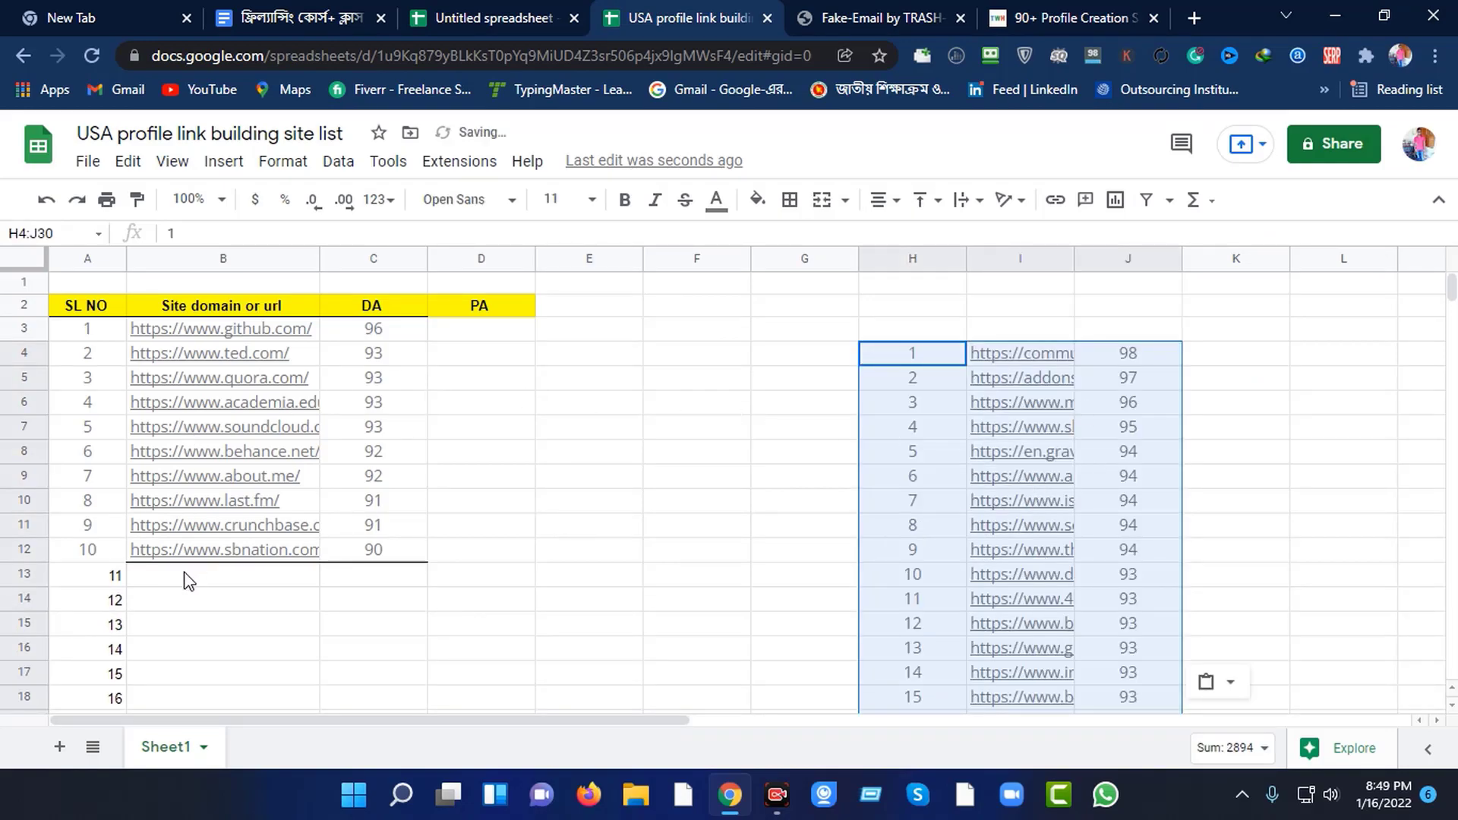
pyautogui.click(195, 577)
# Step: Paste the same 27 sites starting at A13, beneath the first ten rows
pyautogui.click(107, 575)
pyautogui.hotkey('ctrl', 'v')
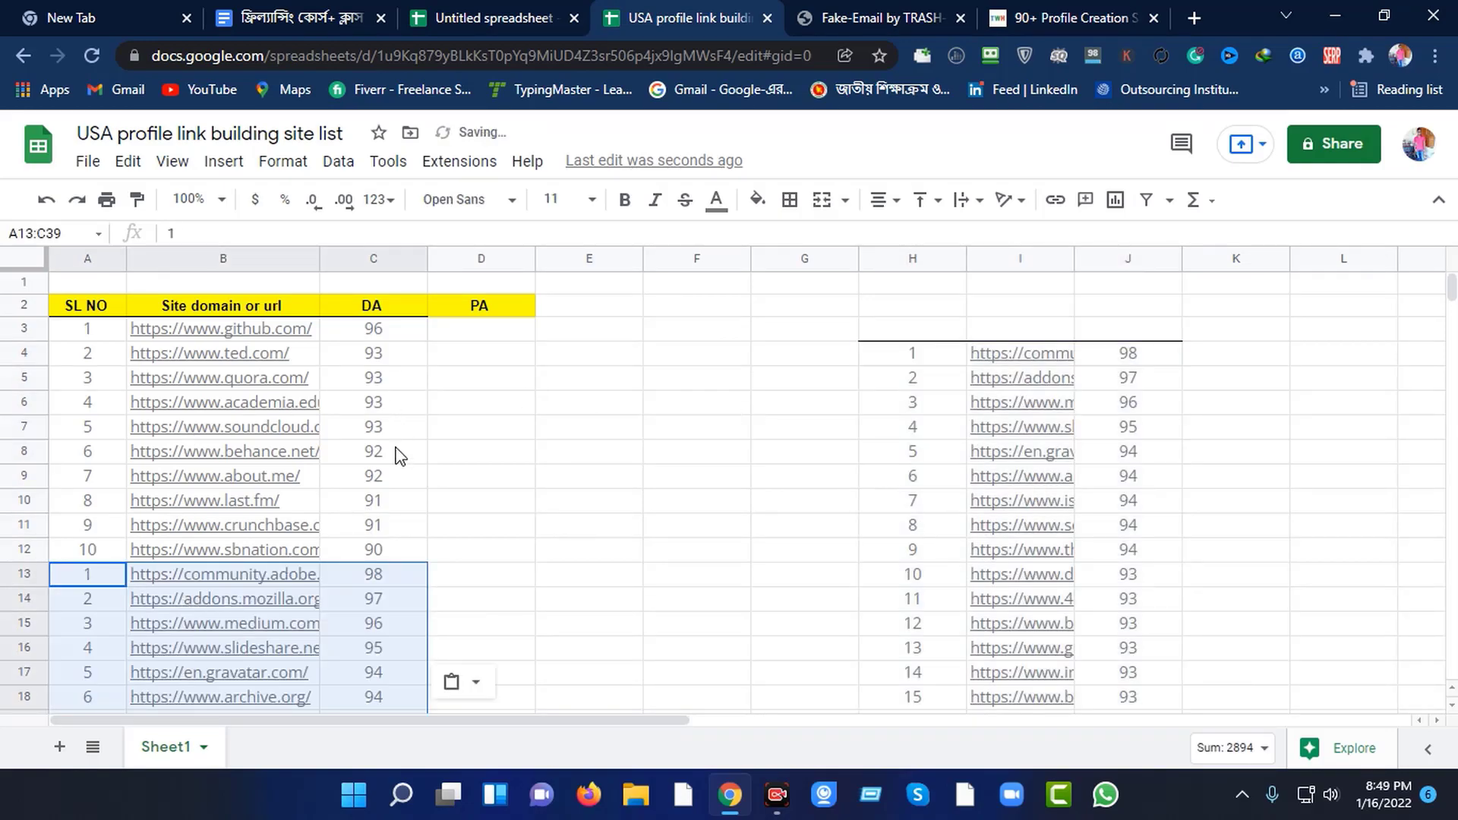
pyautogui.scroll(-1, 342, 494)
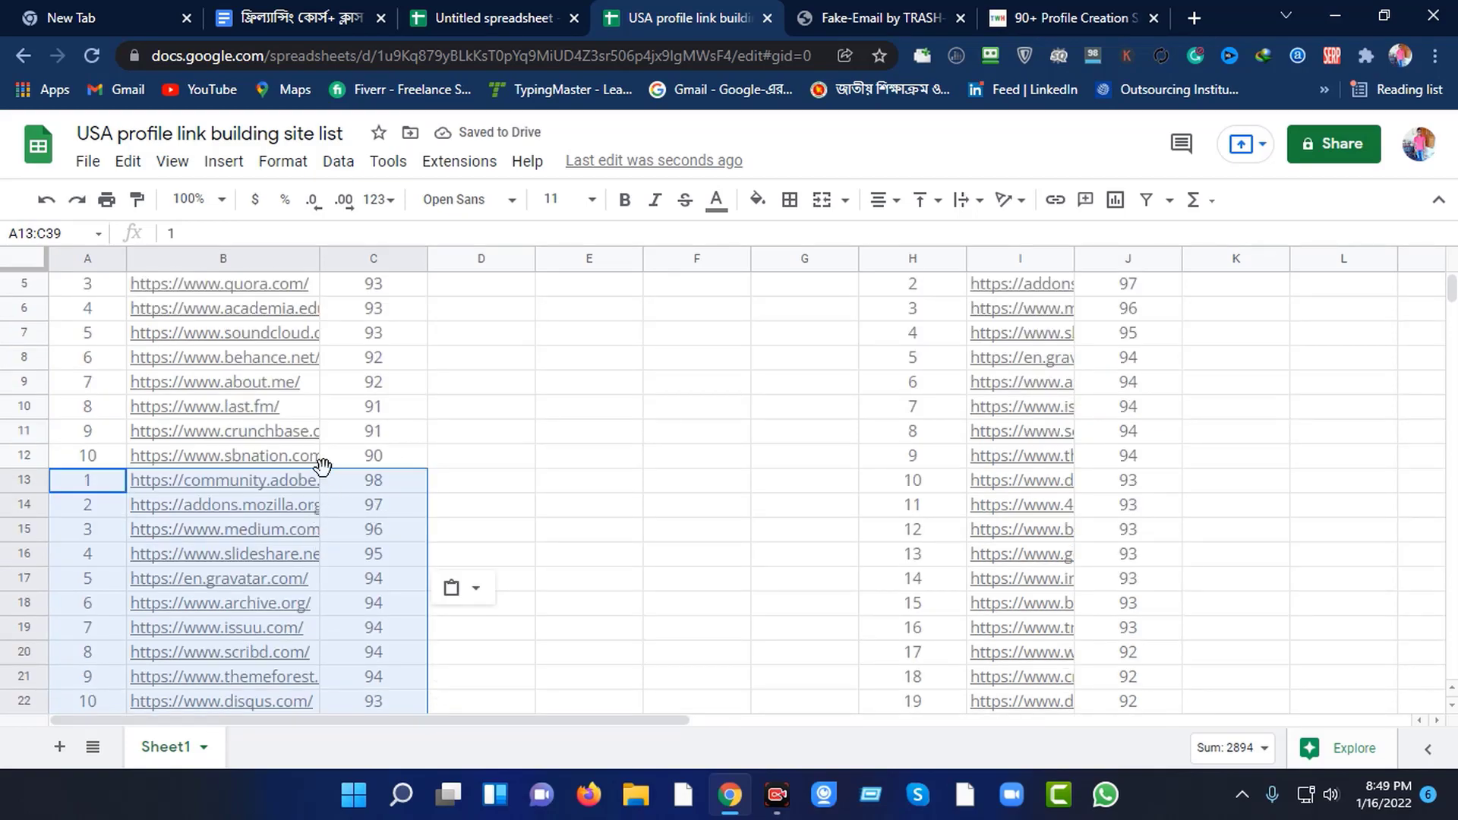
pyautogui.scroll(1, 327, 470)
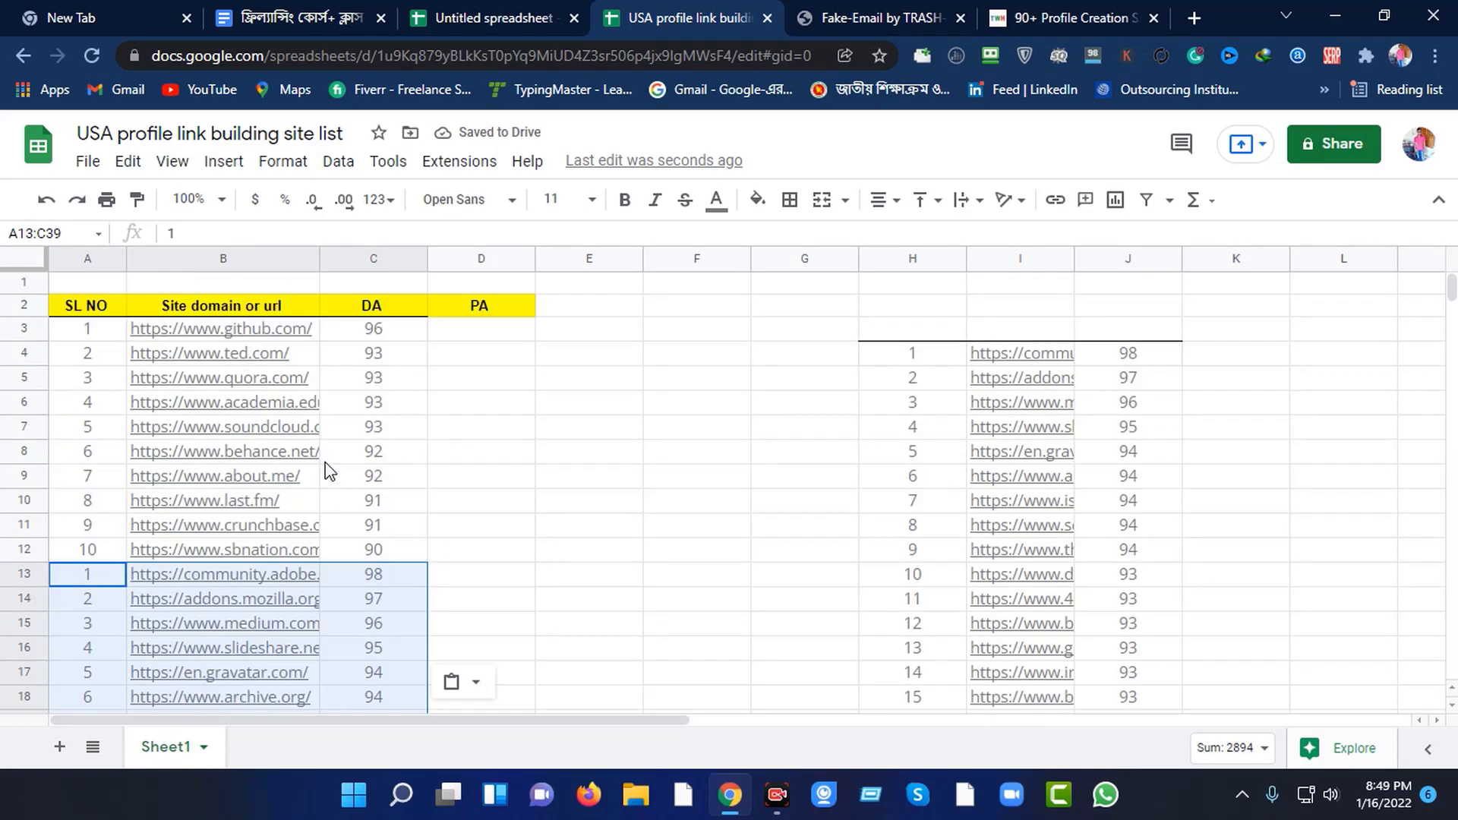
pyautogui.moveTo(245, 469)
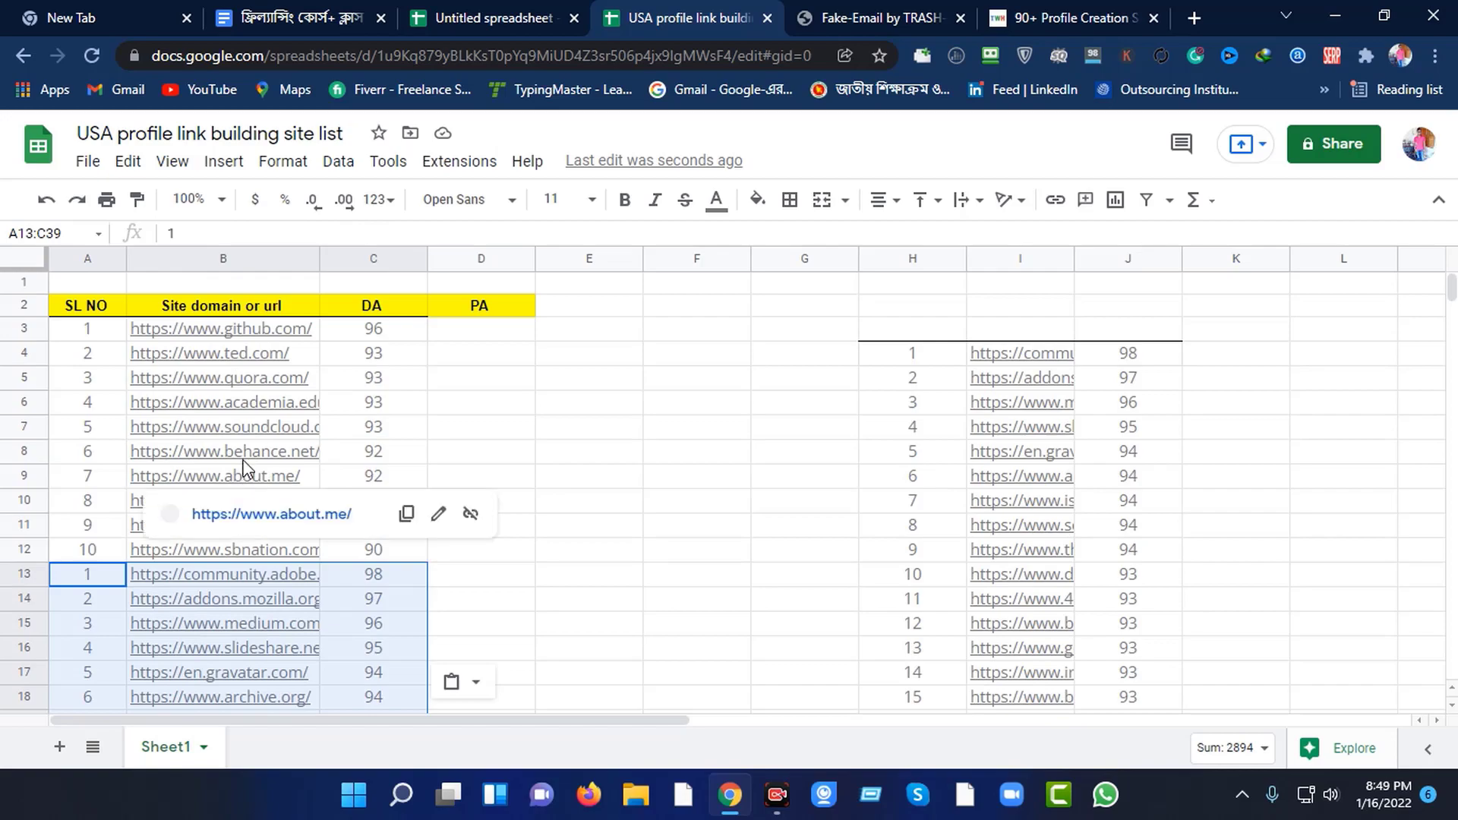
pyautogui.click(586, 429)
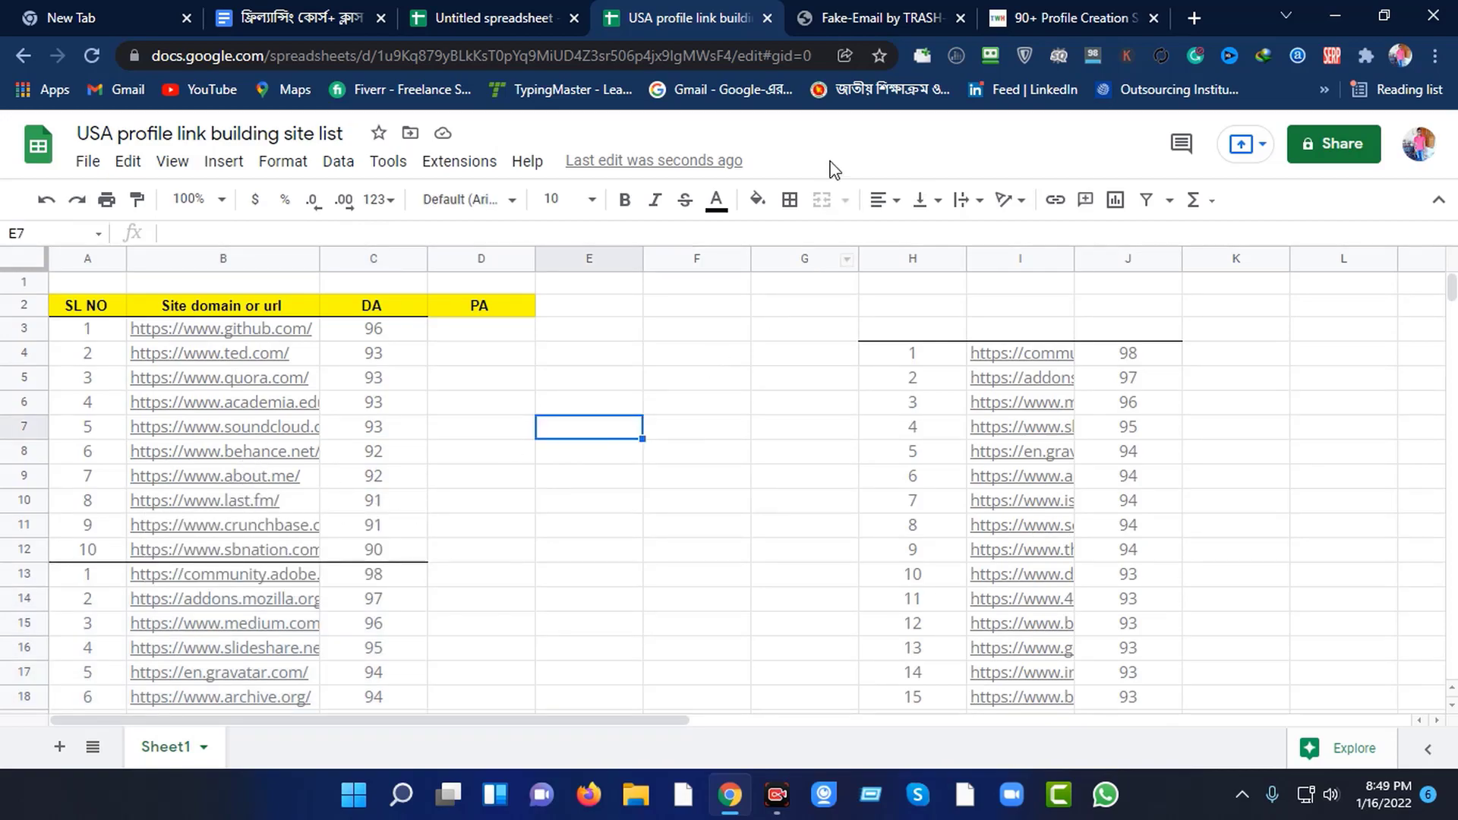
pyautogui.click(853, 9)
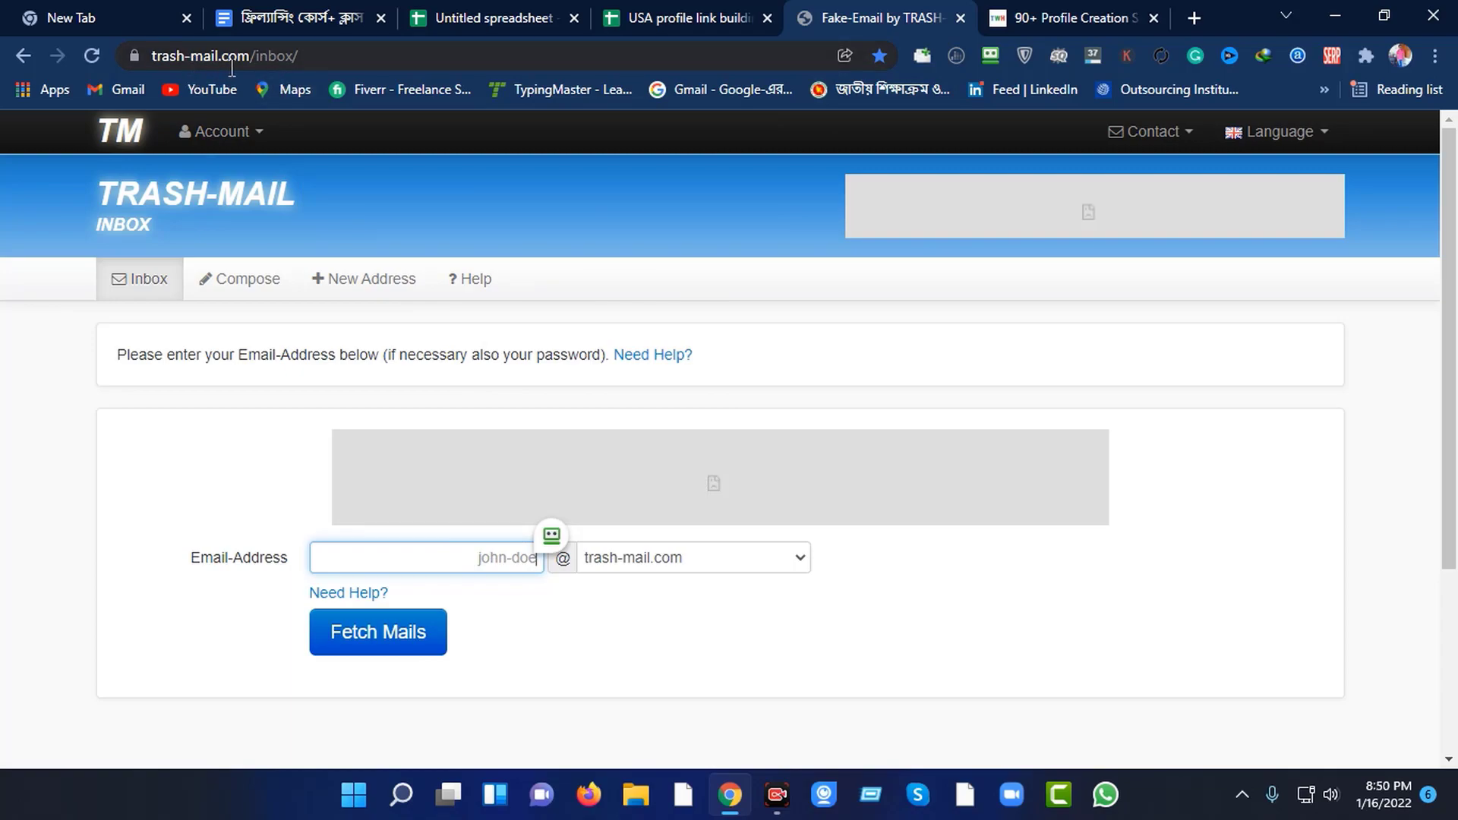
# Step: Select the Trash-Mail address, then select and copy the 81–90 DA profile-site table
pyautogui.moveTo(262, 58); pyautogui.dragTo(123, 58)
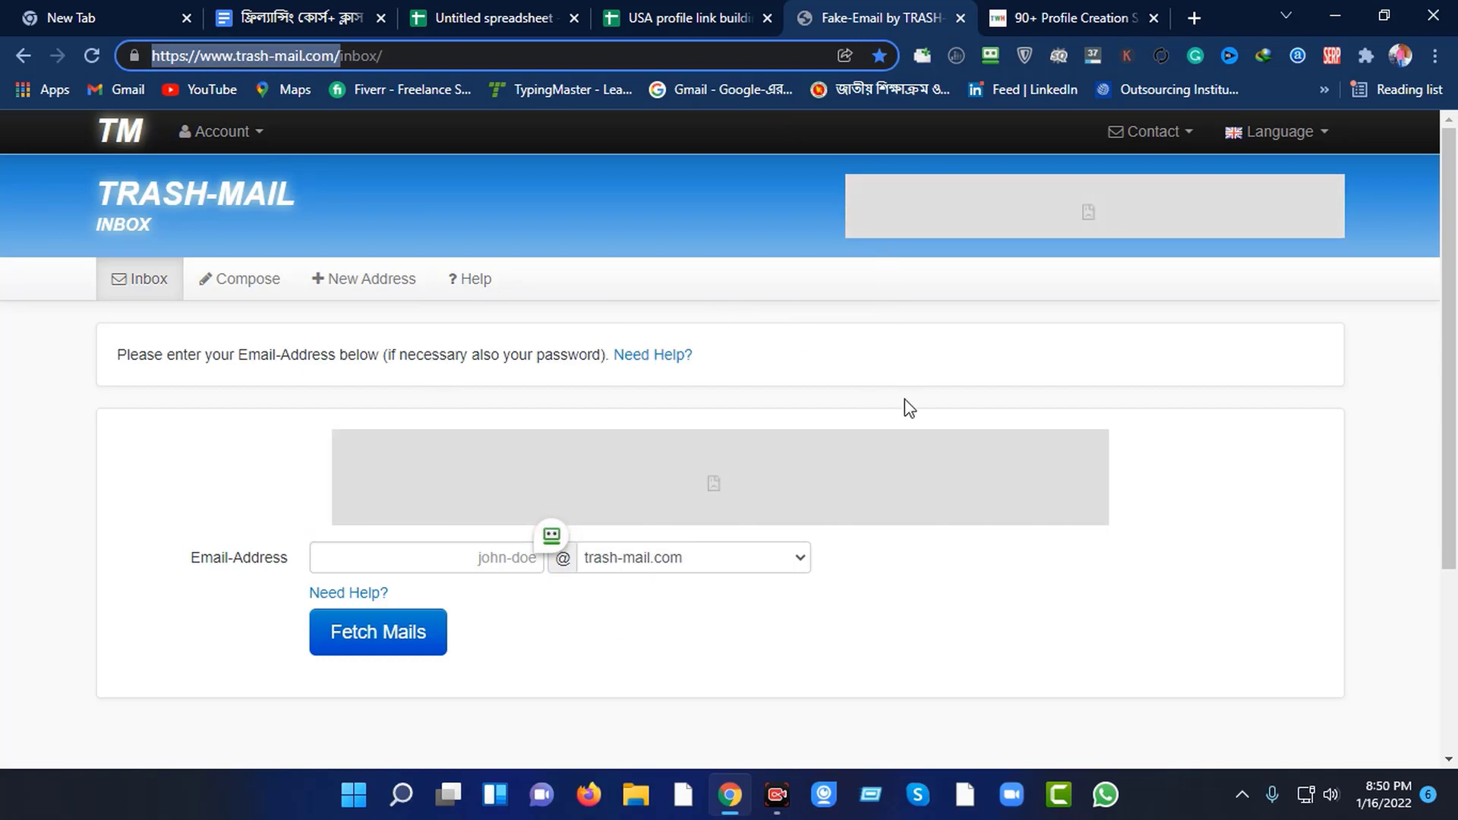
pyautogui.click(1051, 12)
pyautogui.scroll(5, 735, 339)
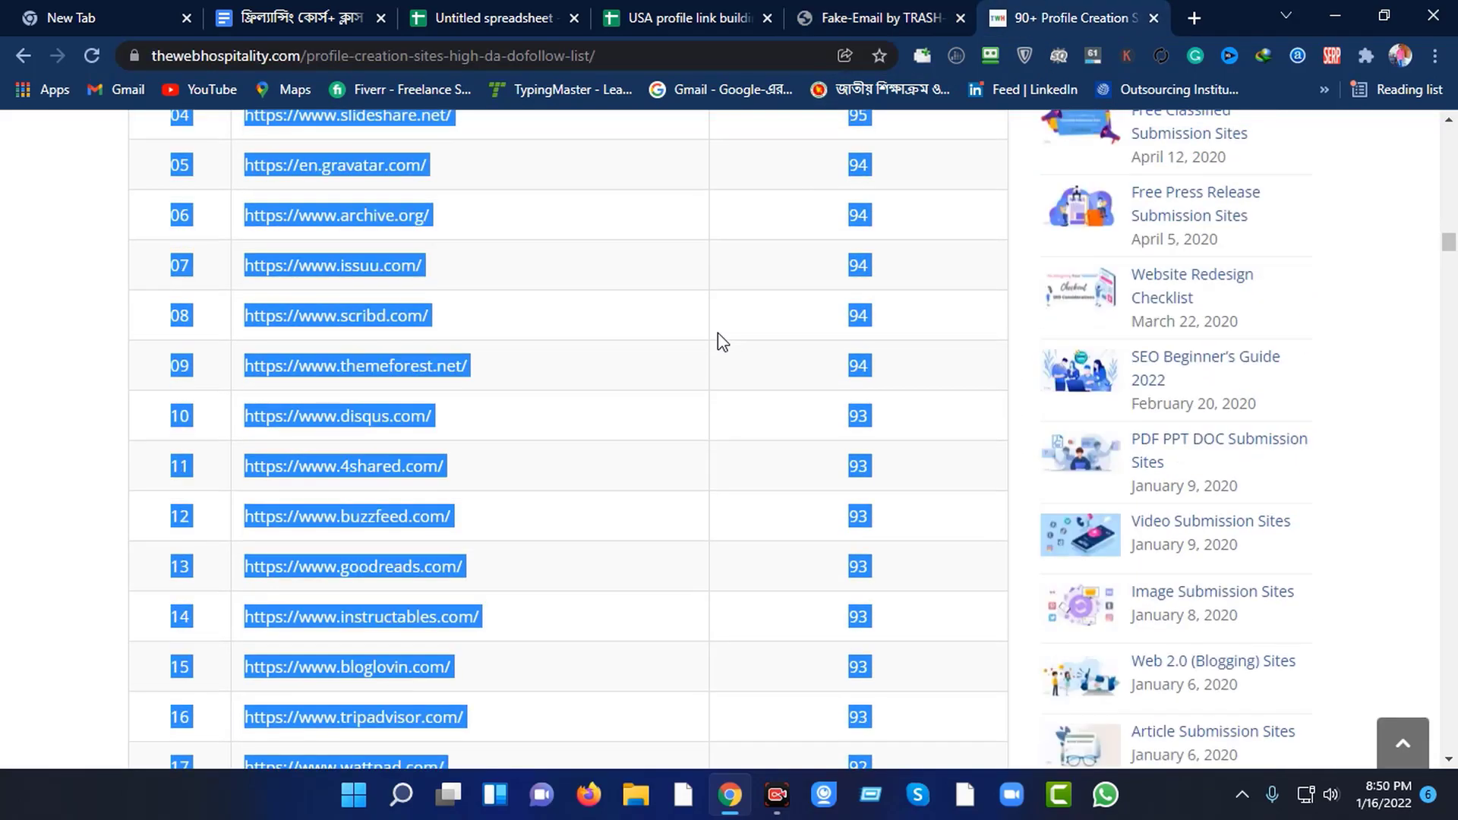
pyautogui.scroll(3, 605, 437)
pyautogui.scroll(-15, 608, 414)
pyautogui.scroll(7, 531, 380)
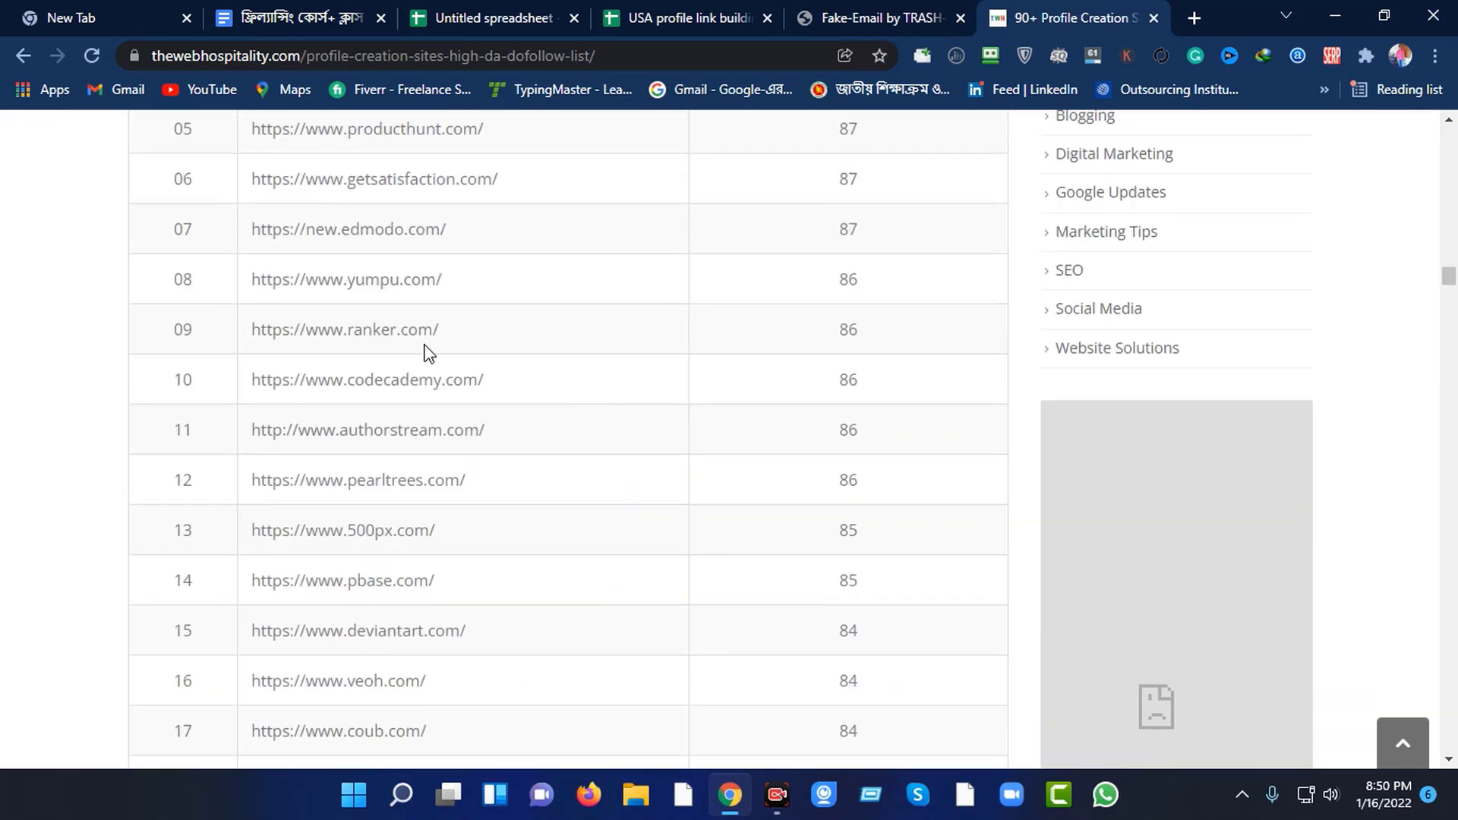
pyautogui.moveTo(198, 293); pyautogui.dragTo(817, 286)
pyautogui.click(493, 17)
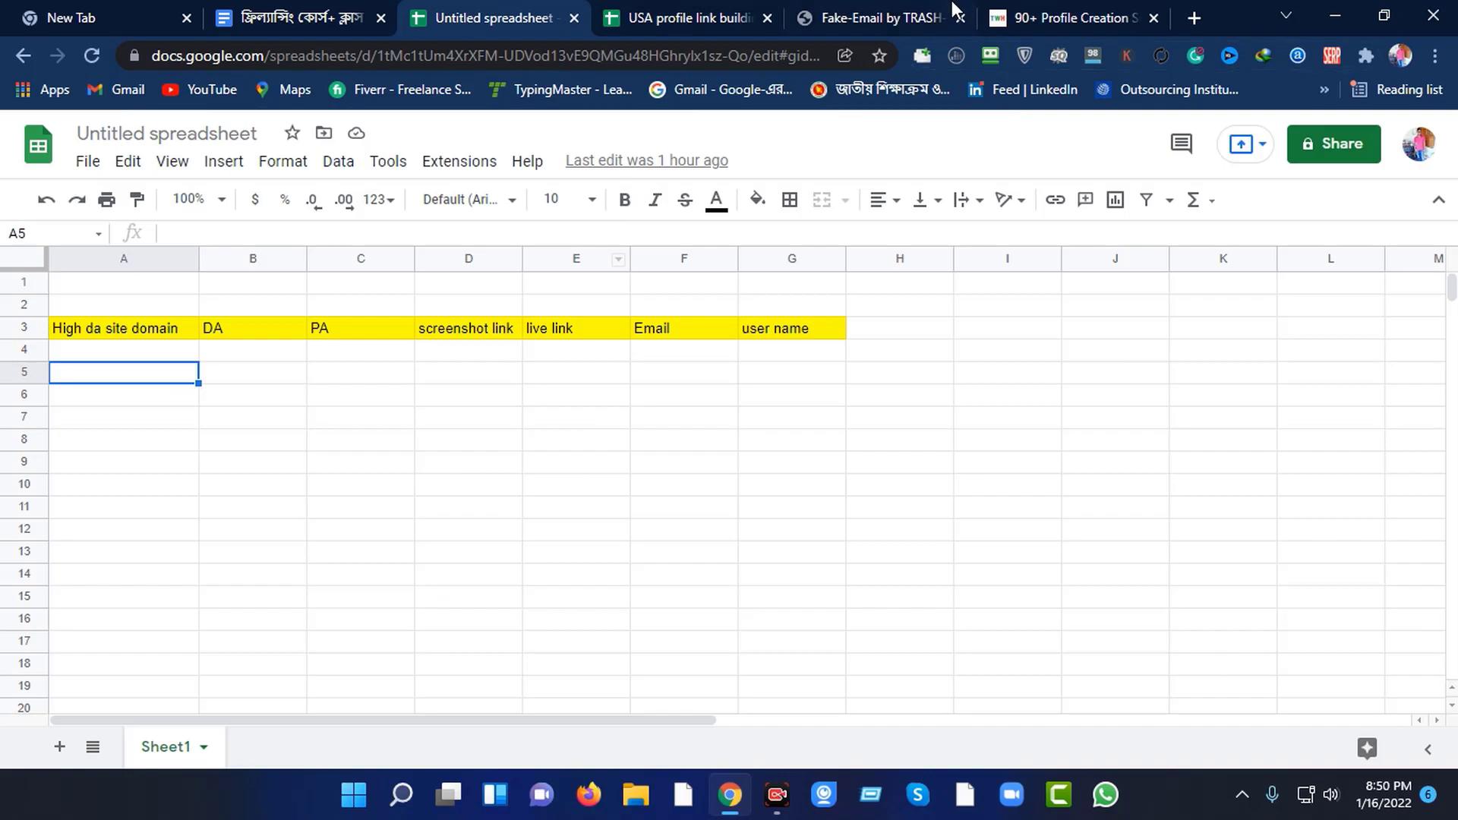
# Step: Paste the 81–90 DA sites into H33:J59 of the USA profile site list
pyautogui.click(674, 17)
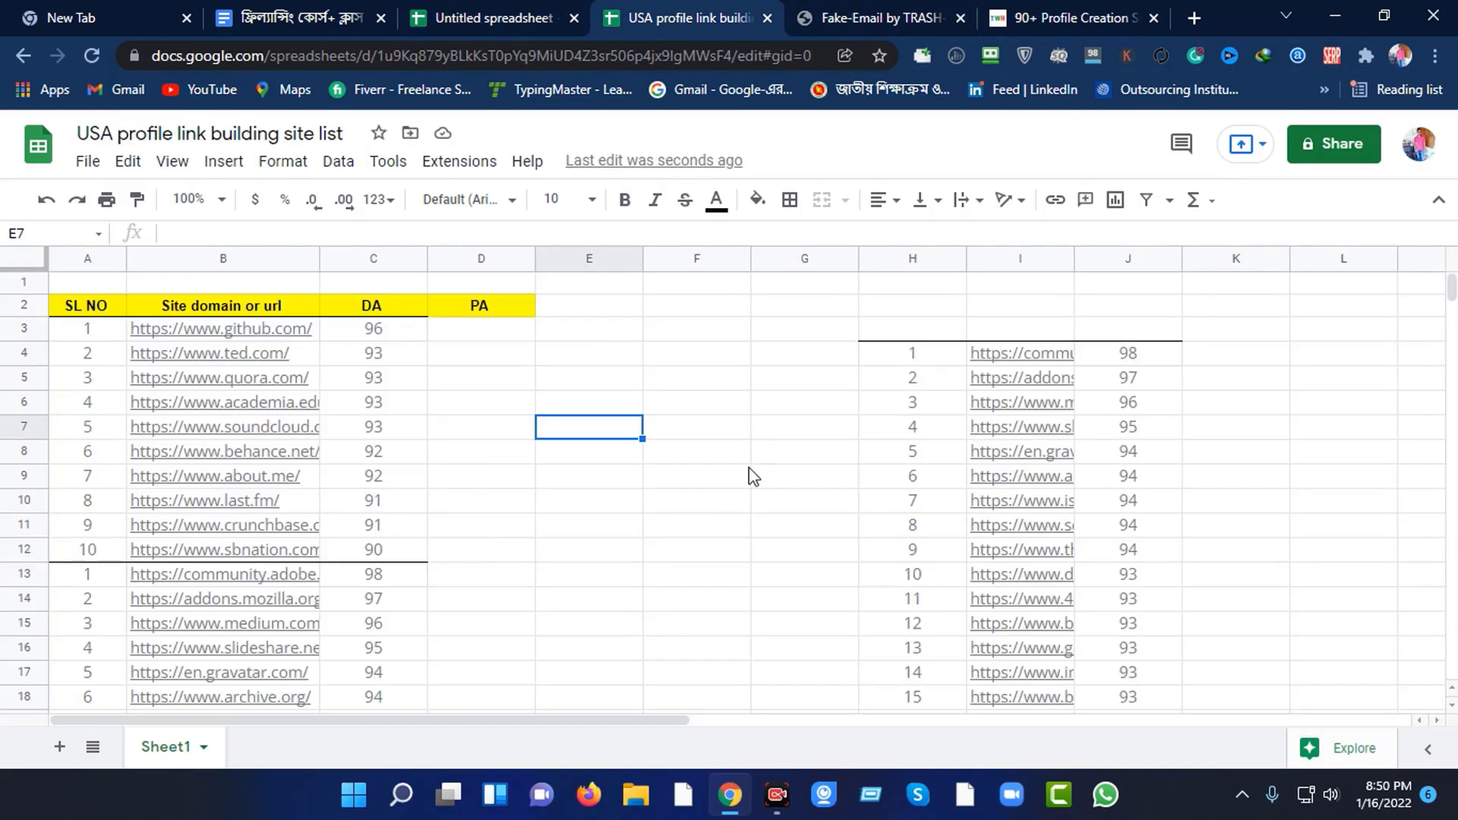
pyautogui.scroll(-8, 1025, 471)
pyautogui.click(1021, 468)
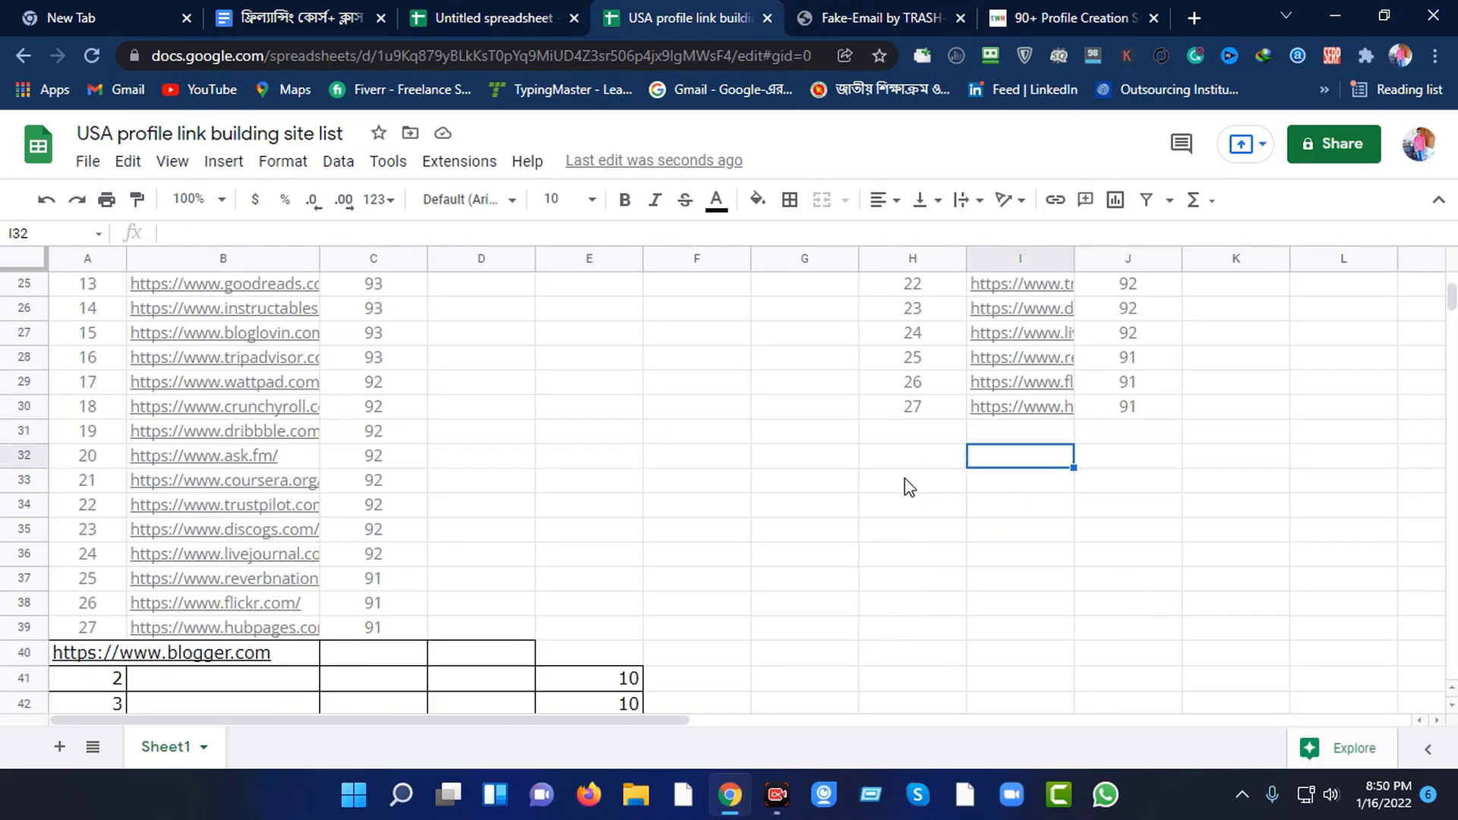
pyautogui.click(903, 482)
pyautogui.hotkey('ctrl', 'v')
pyautogui.scroll(-4, 1106, 471)
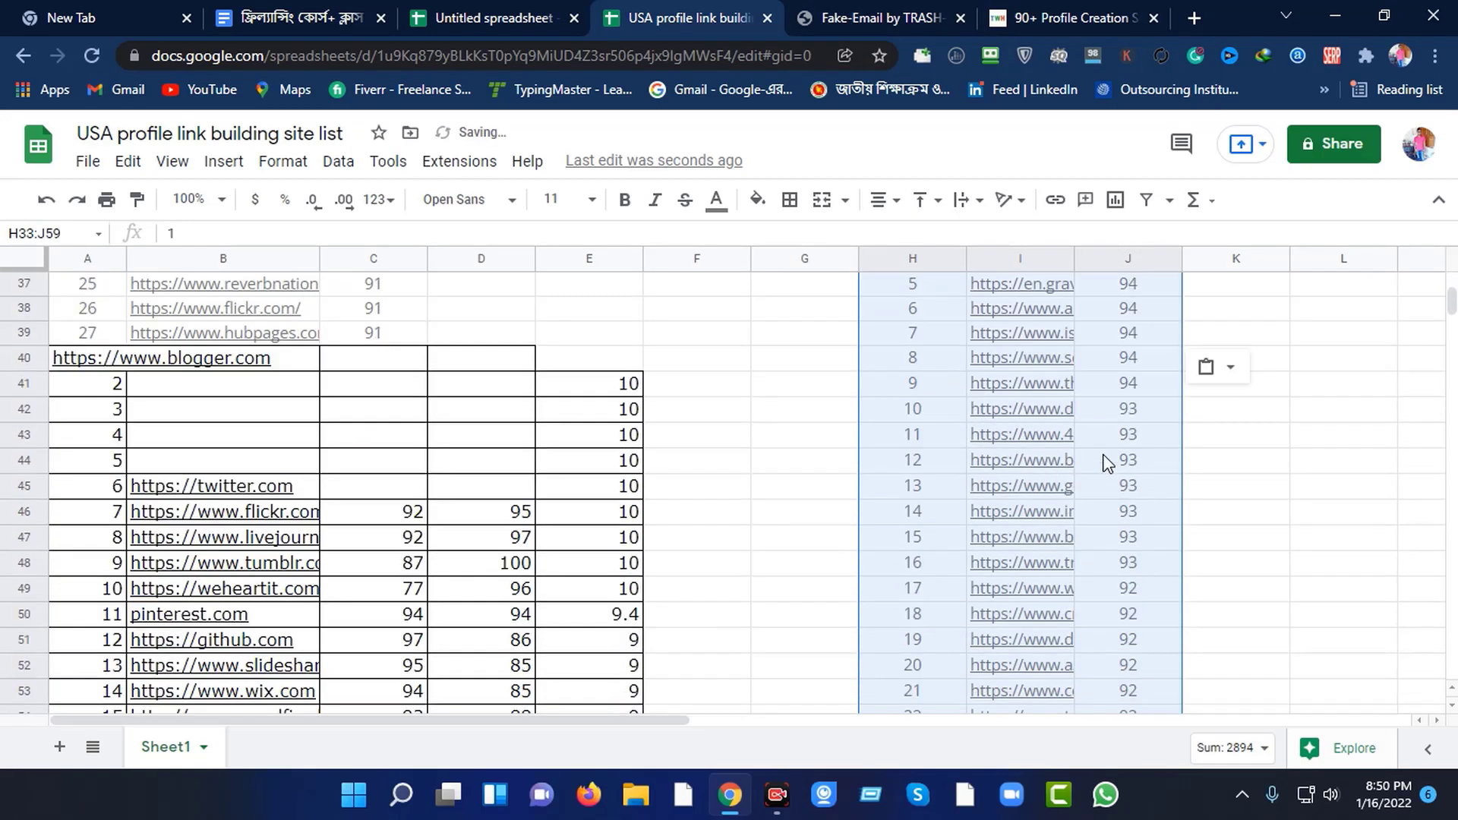
pyautogui.scroll(10, 1048, 521)
pyautogui.scroll(3, 679, 536)
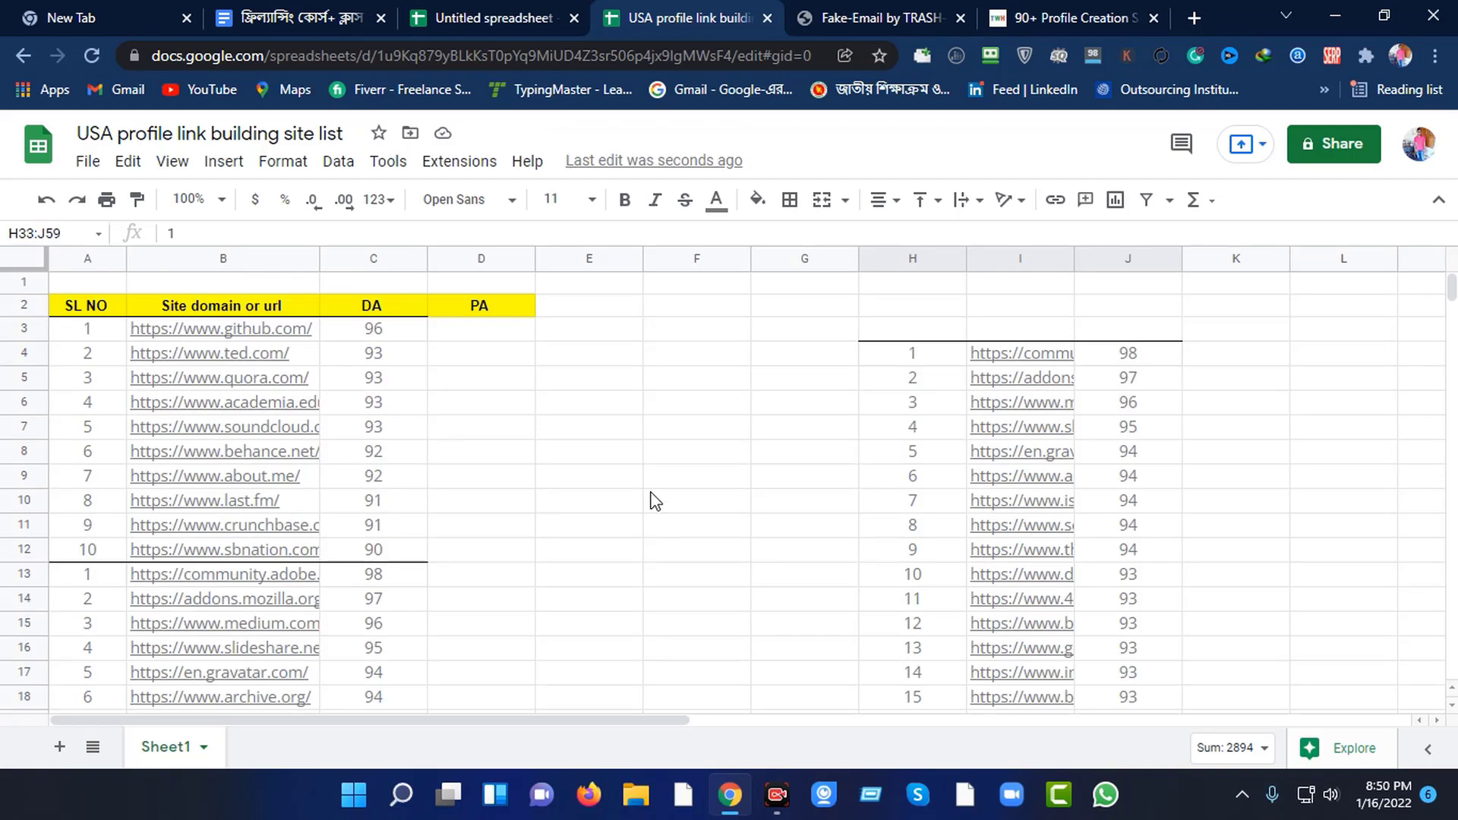
# Step: Copy the SBNation site address from cell B12
pyautogui.click(554, 579)
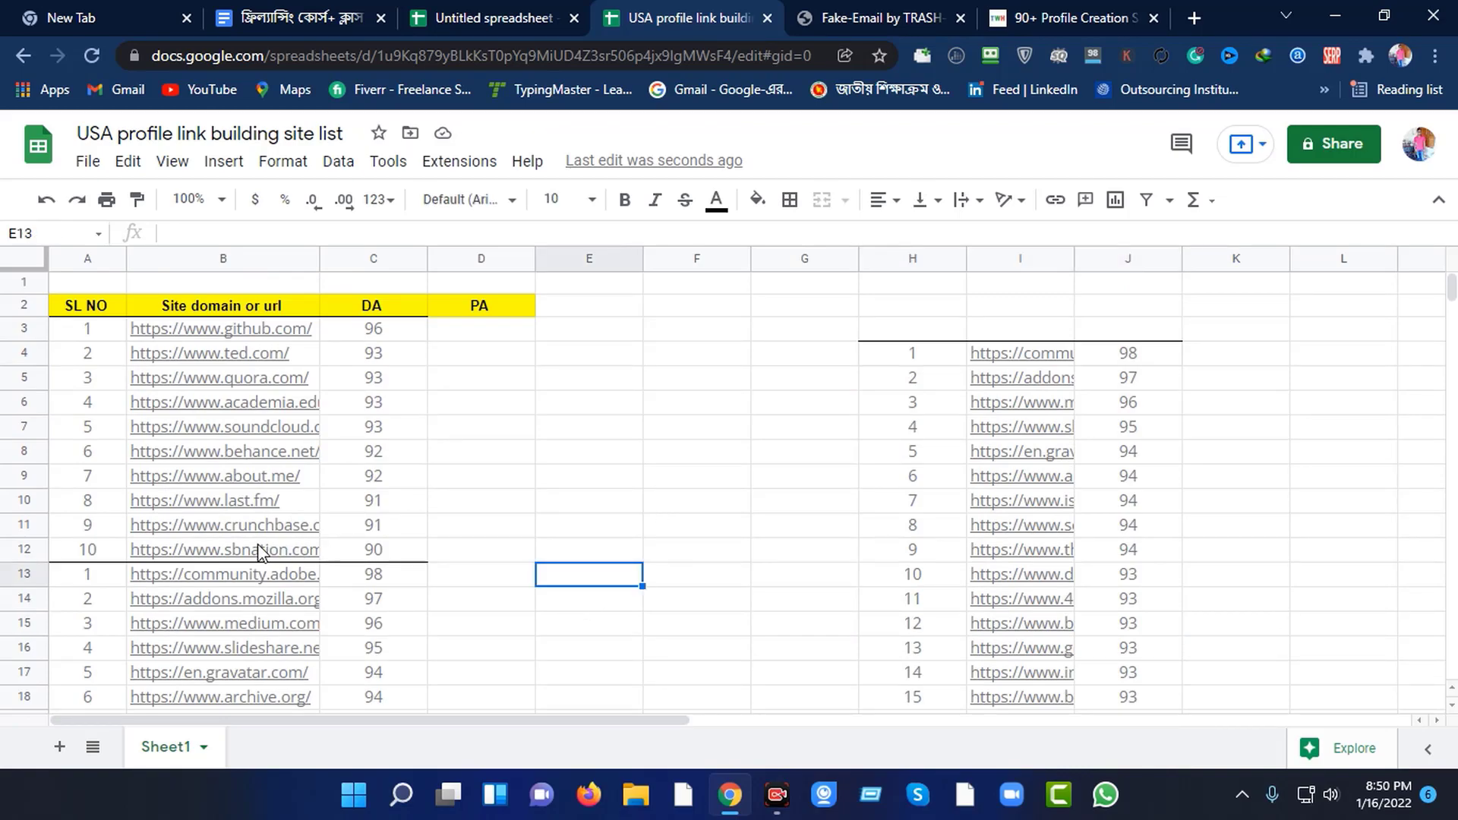
pyautogui.click(258, 549)
pyautogui.click(606, 484)
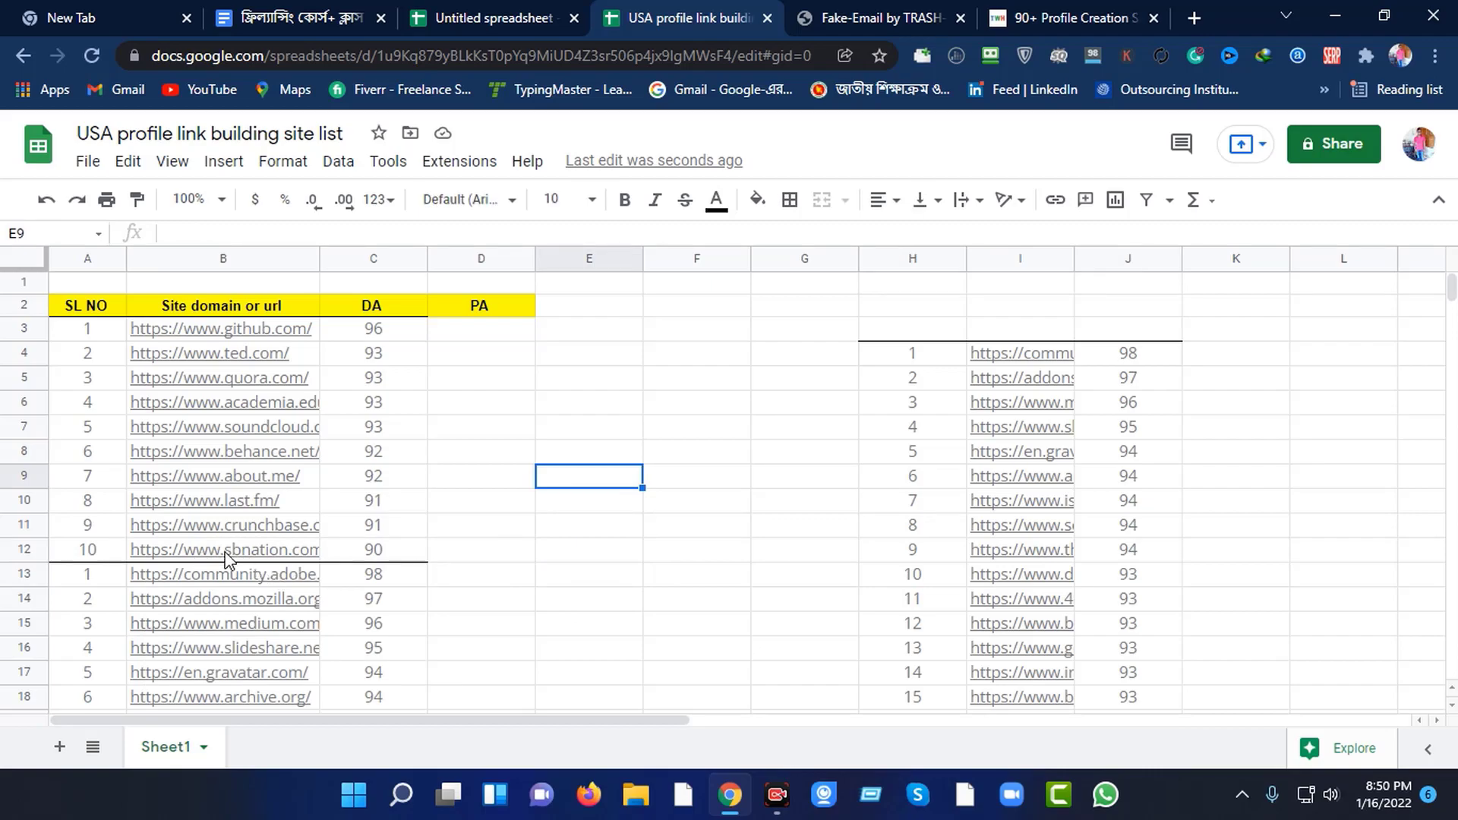
pyautogui.click(228, 556)
pyautogui.click(596, 530)
pyautogui.click(268, 553)
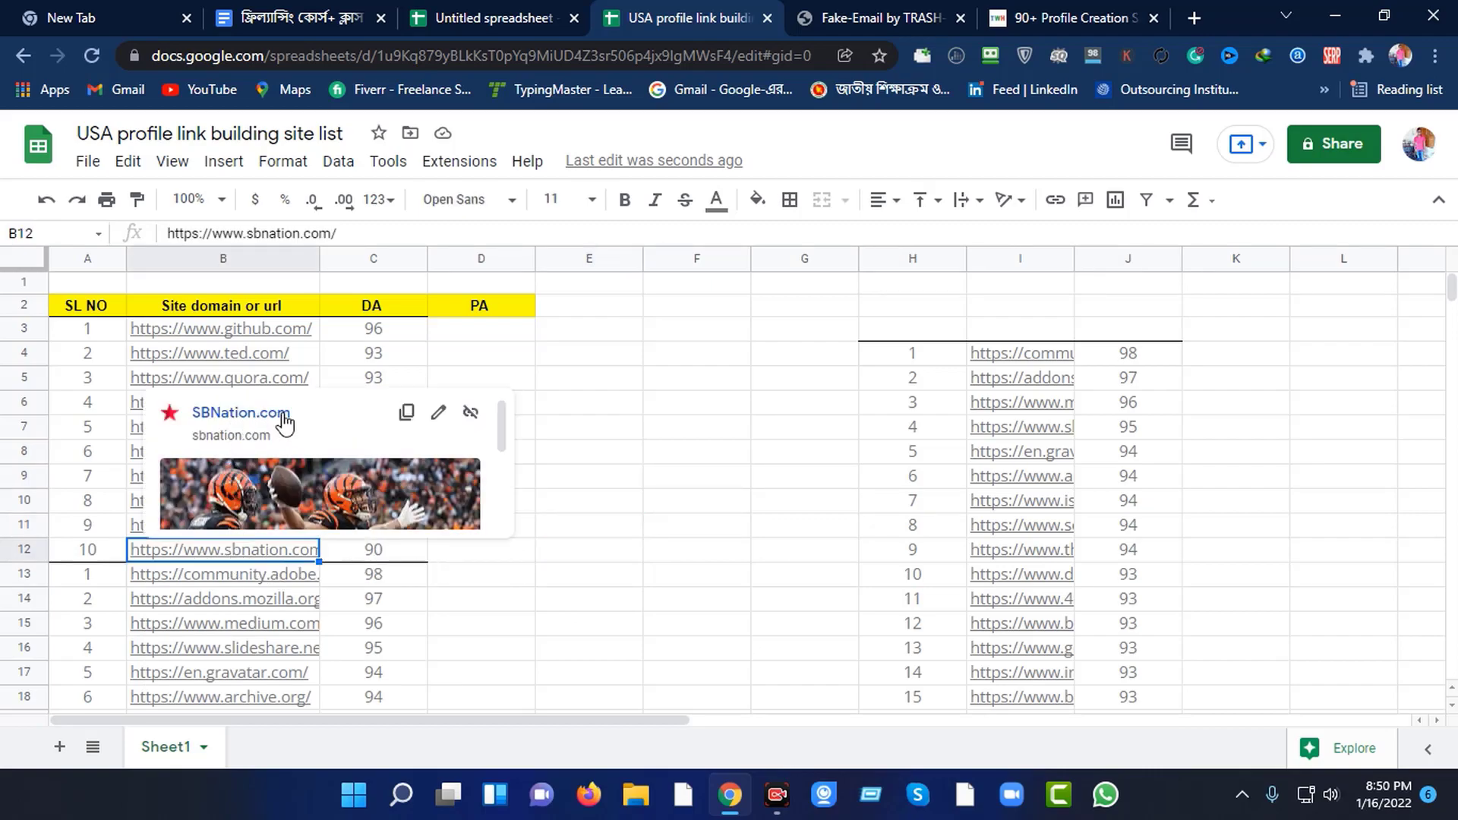
pyautogui.hotkey('ctrl', 'c')
pyautogui.click(561, 477)
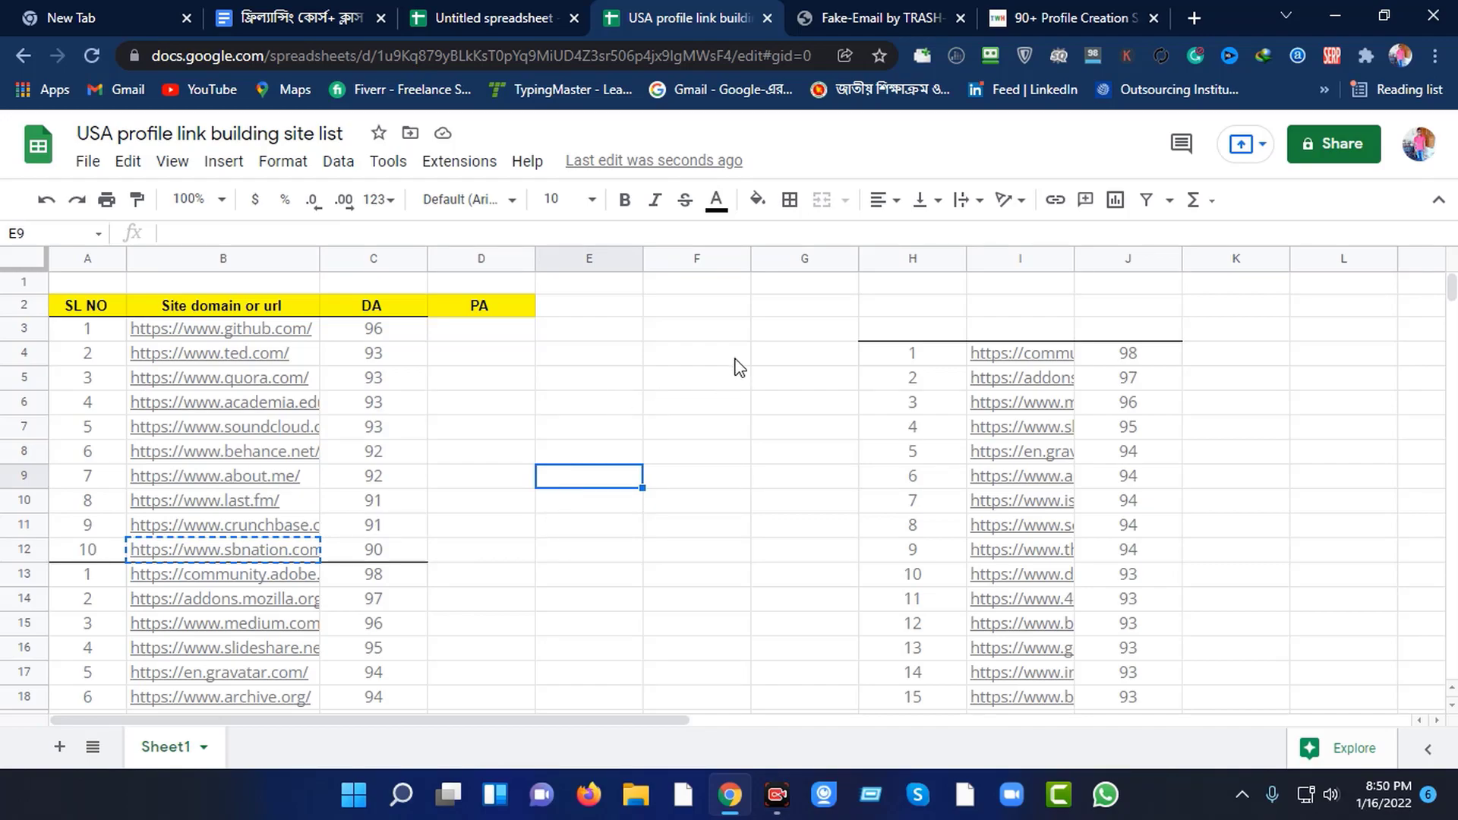
pyautogui.click(831, 18)
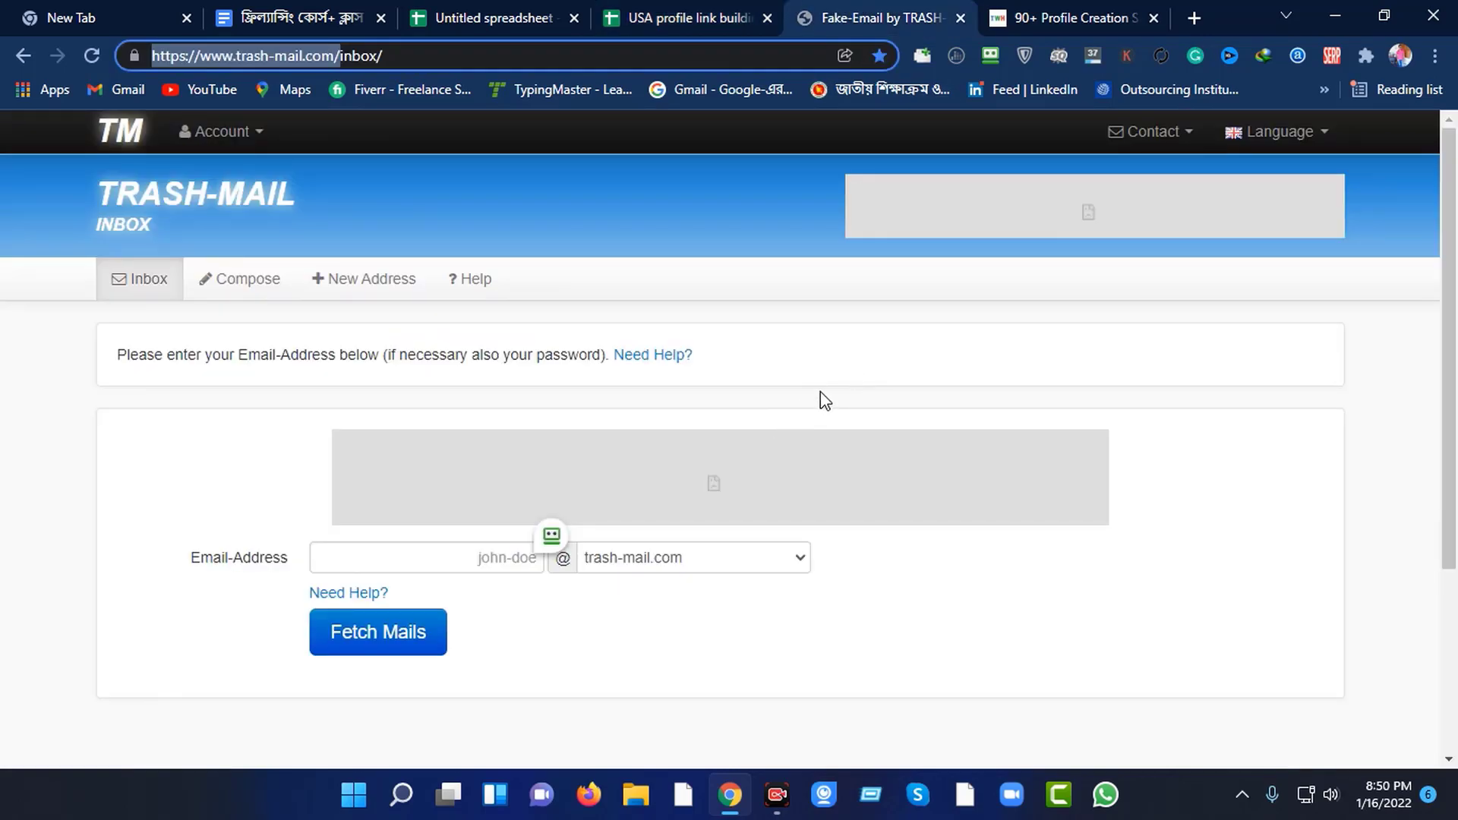
pyautogui.click(723, 13)
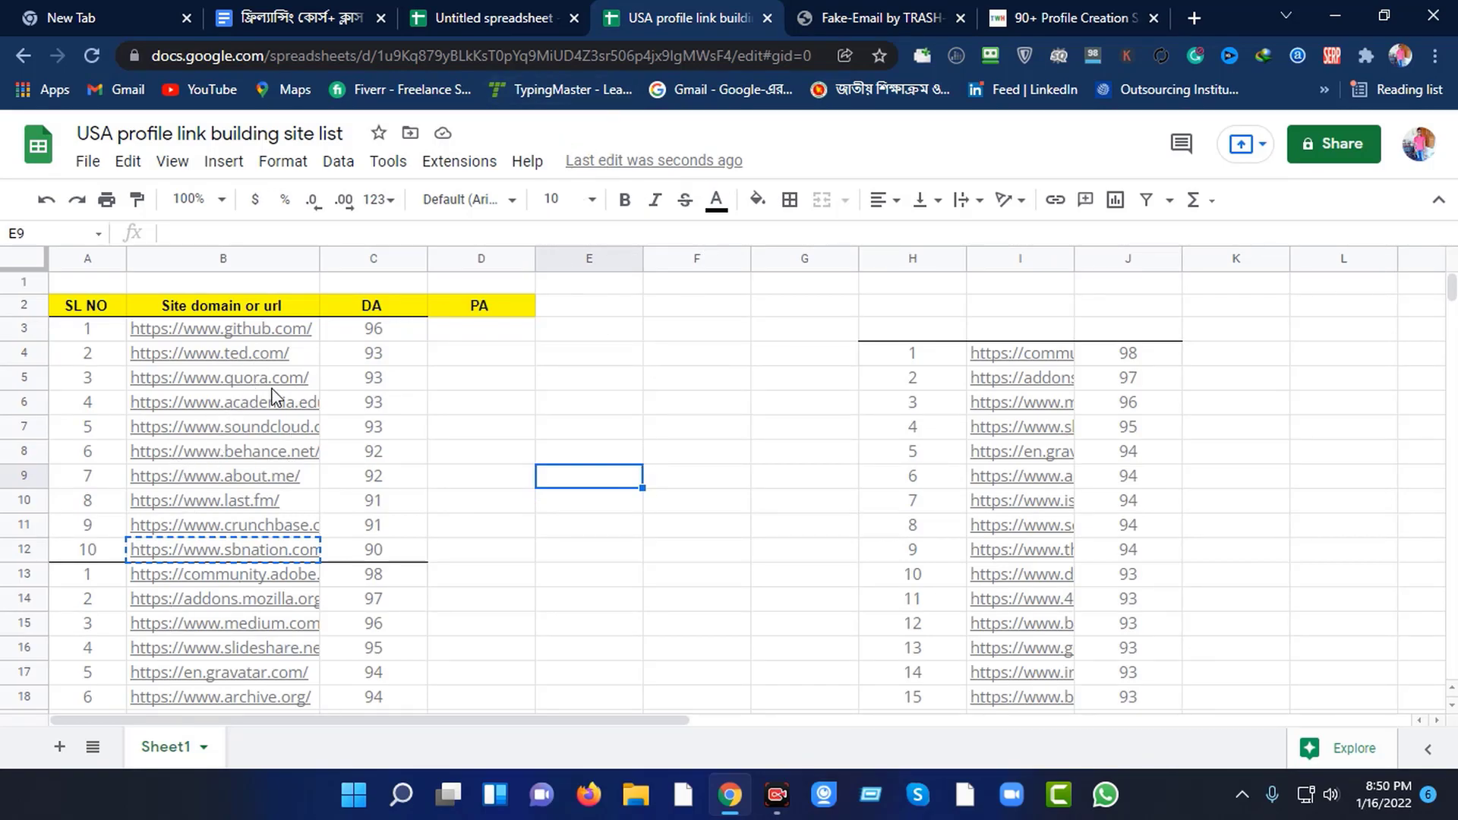
pyautogui.click(482, 18)
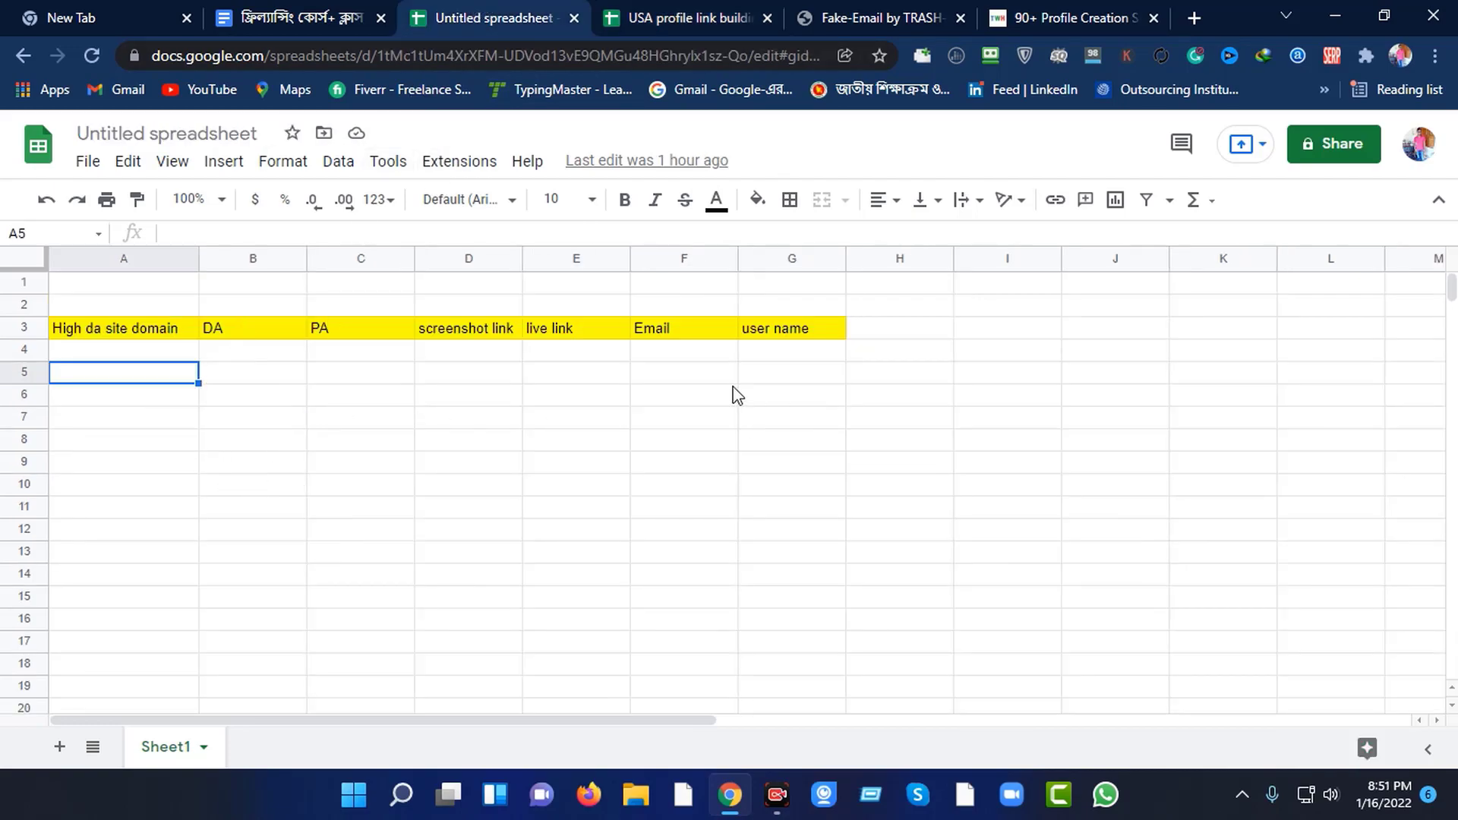
# Step: Insert a blank column left of column A and start typing the 'SL NO' header in A3
pyautogui.moveTo(184, 383); pyautogui.dragTo(582, 427)
pyautogui.click(144, 380)
pyautogui.moveTo(121, 353); pyautogui.dragTo(361, 439)
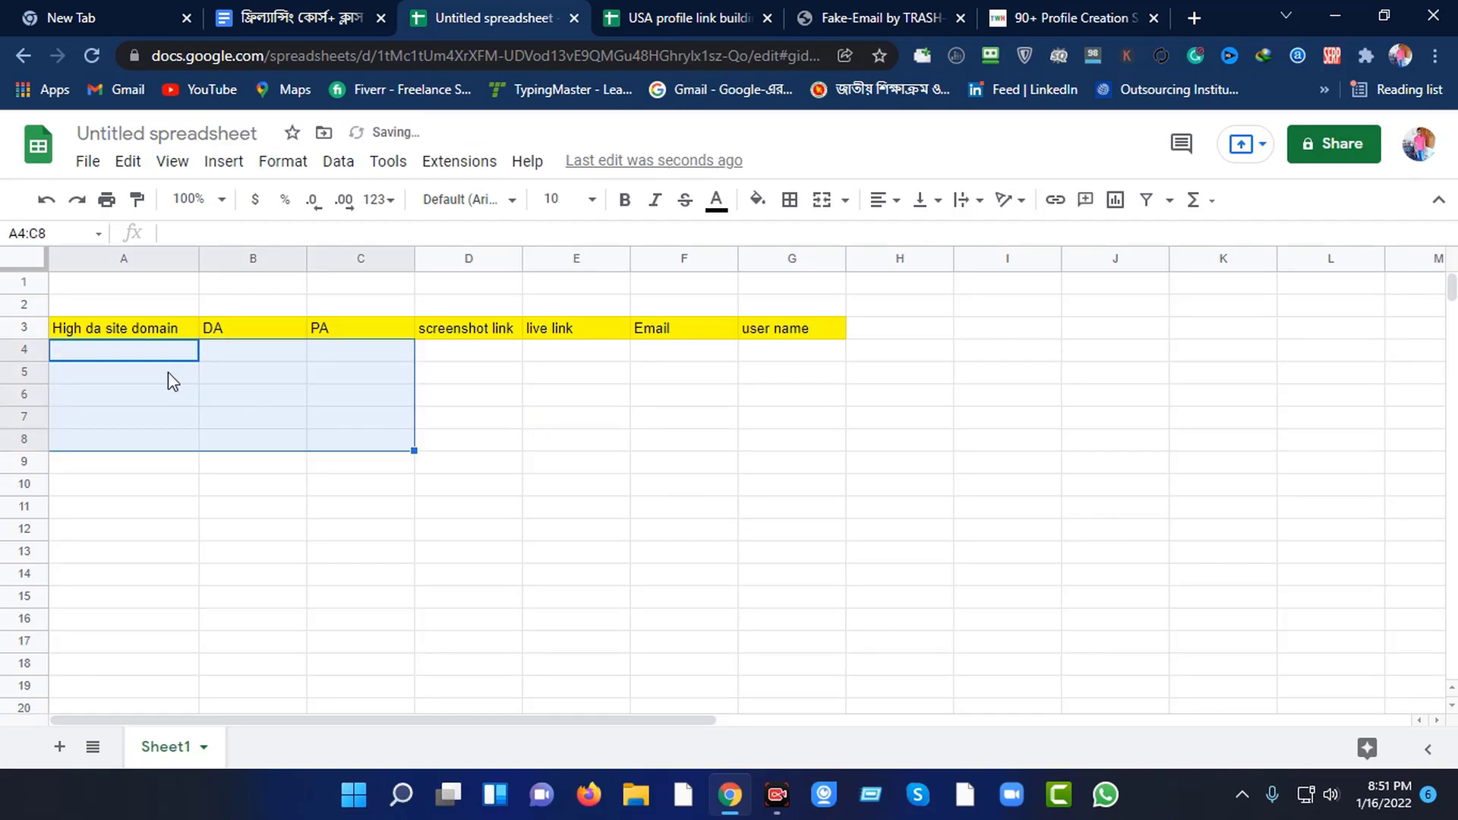
pyautogui.click(153, 376)
pyautogui.click(152, 401)
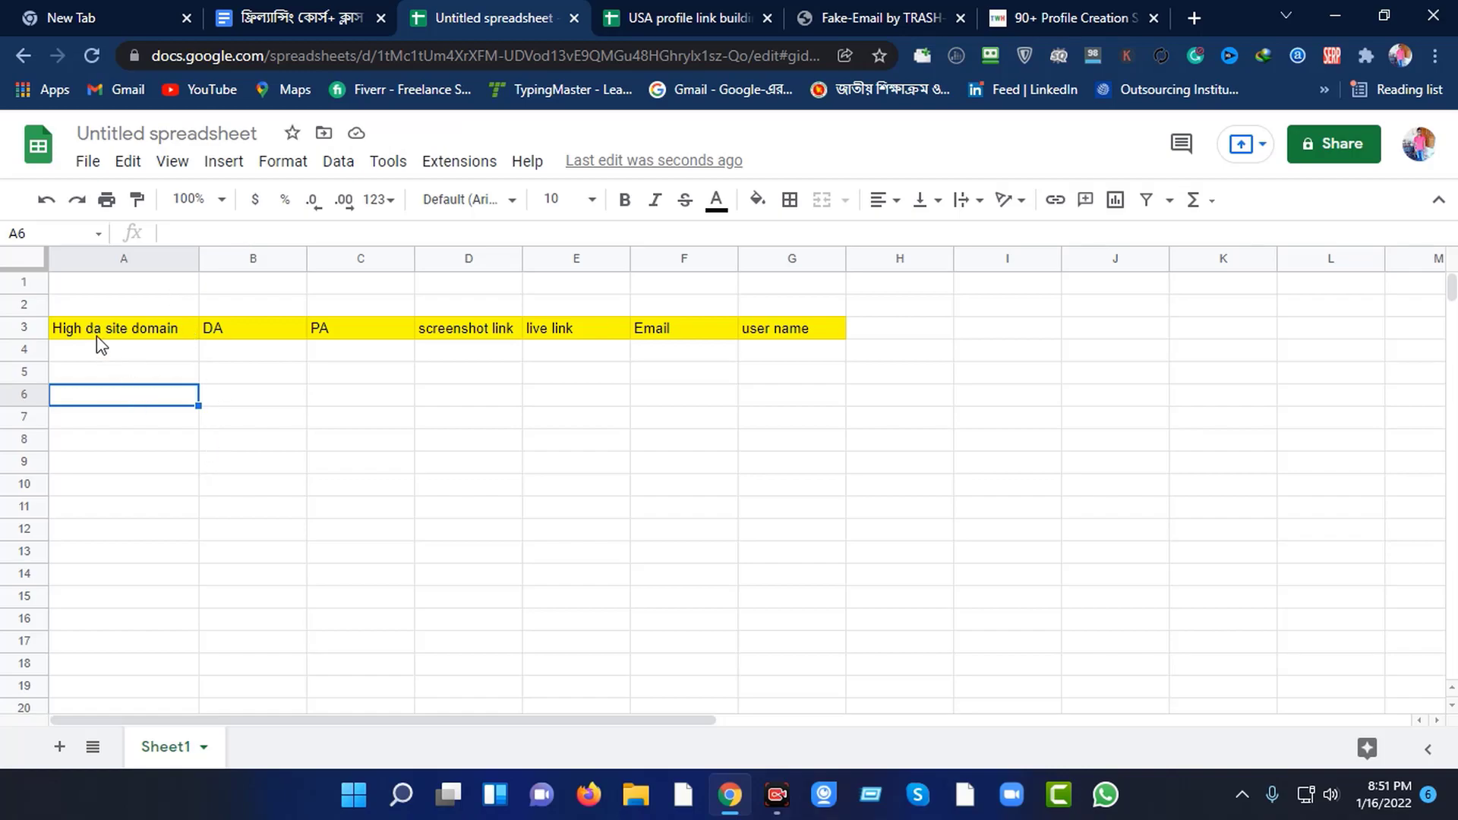
pyautogui.moveTo(142, 358); pyautogui.dragTo(146, 516)
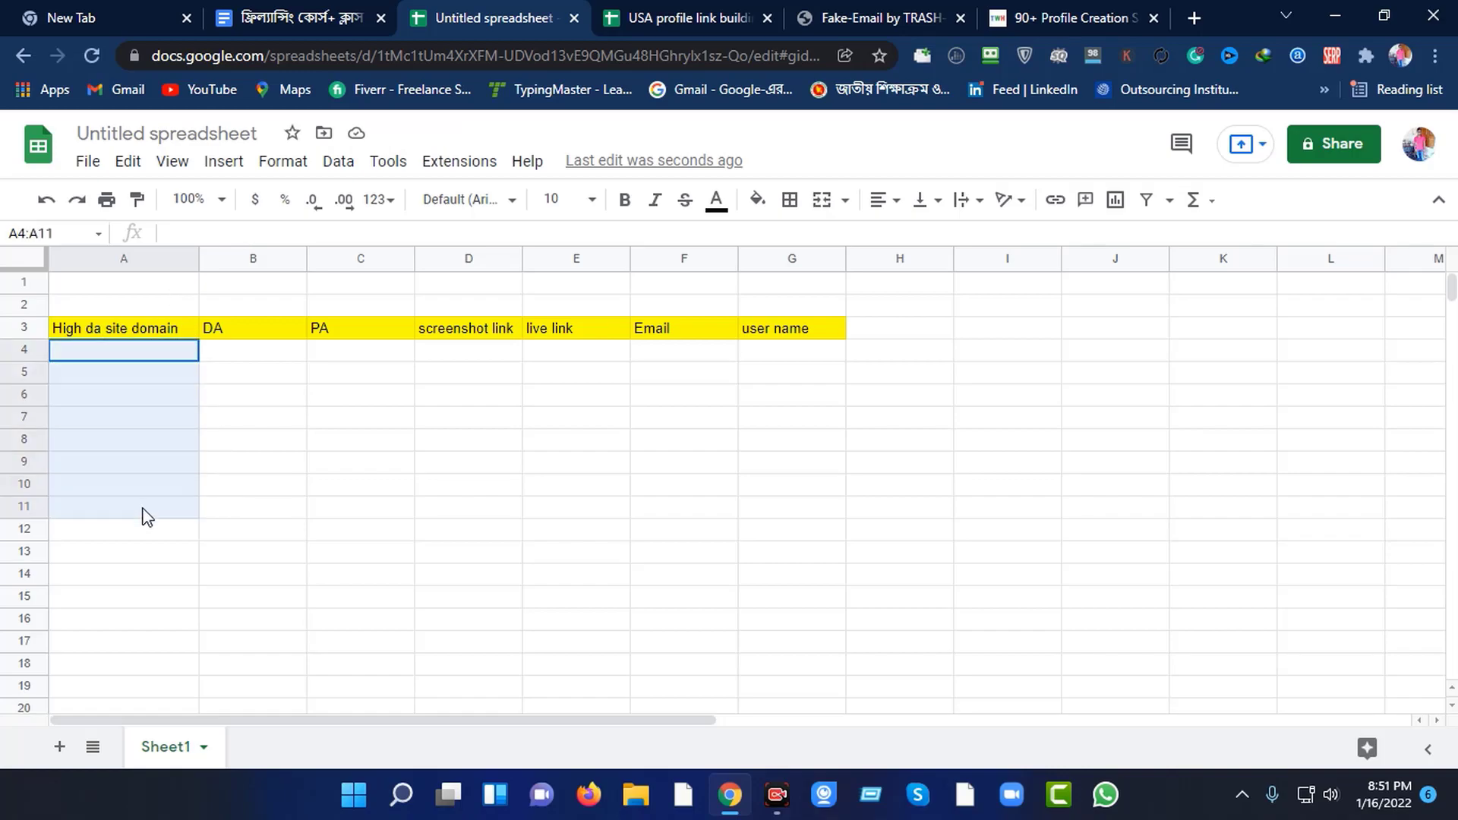
pyautogui.click(251, 459)
pyautogui.click(83, 256)
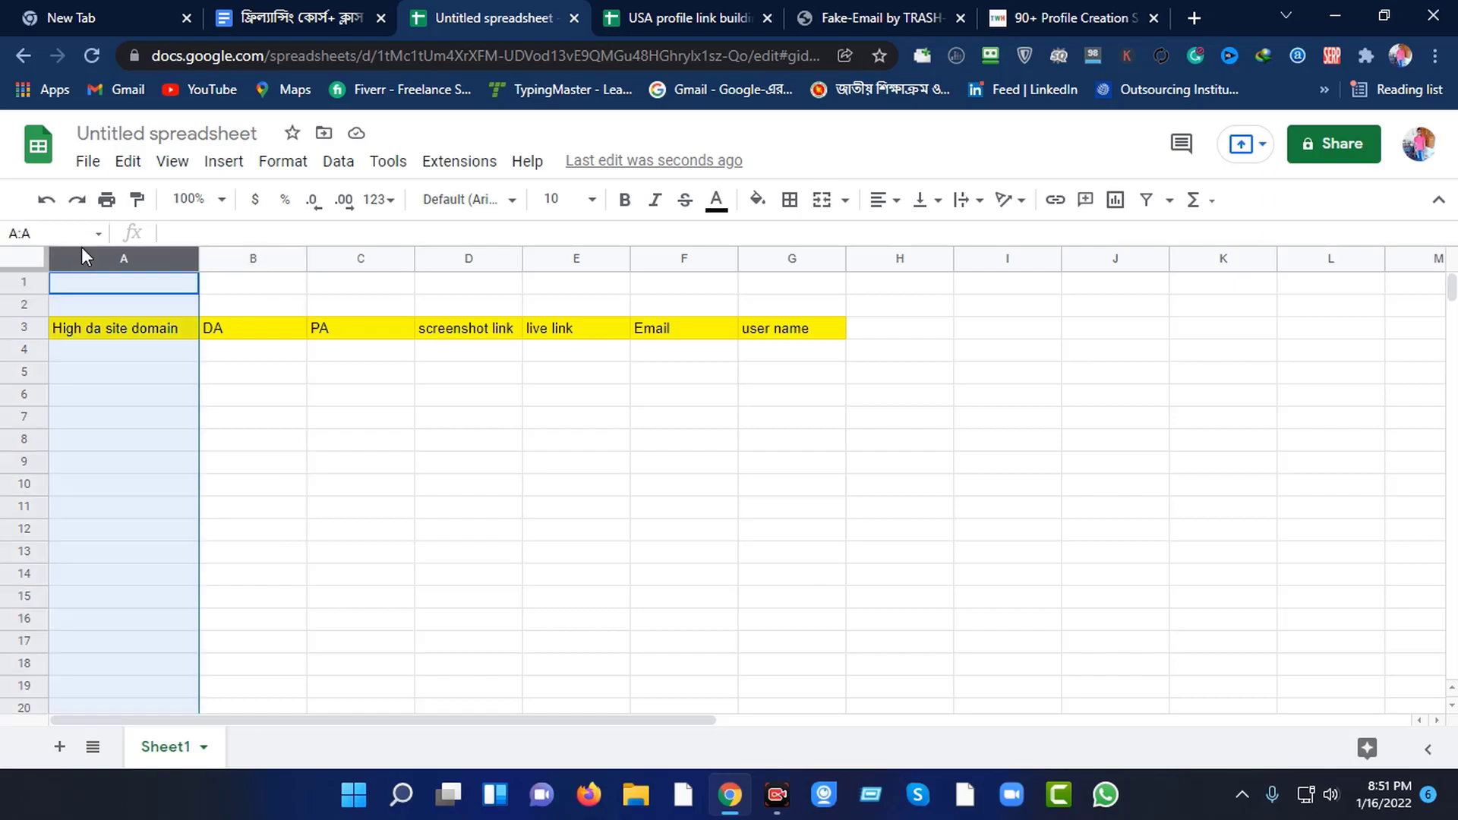
pyautogui.rightClick(81, 249)
pyautogui.click(162, 413)
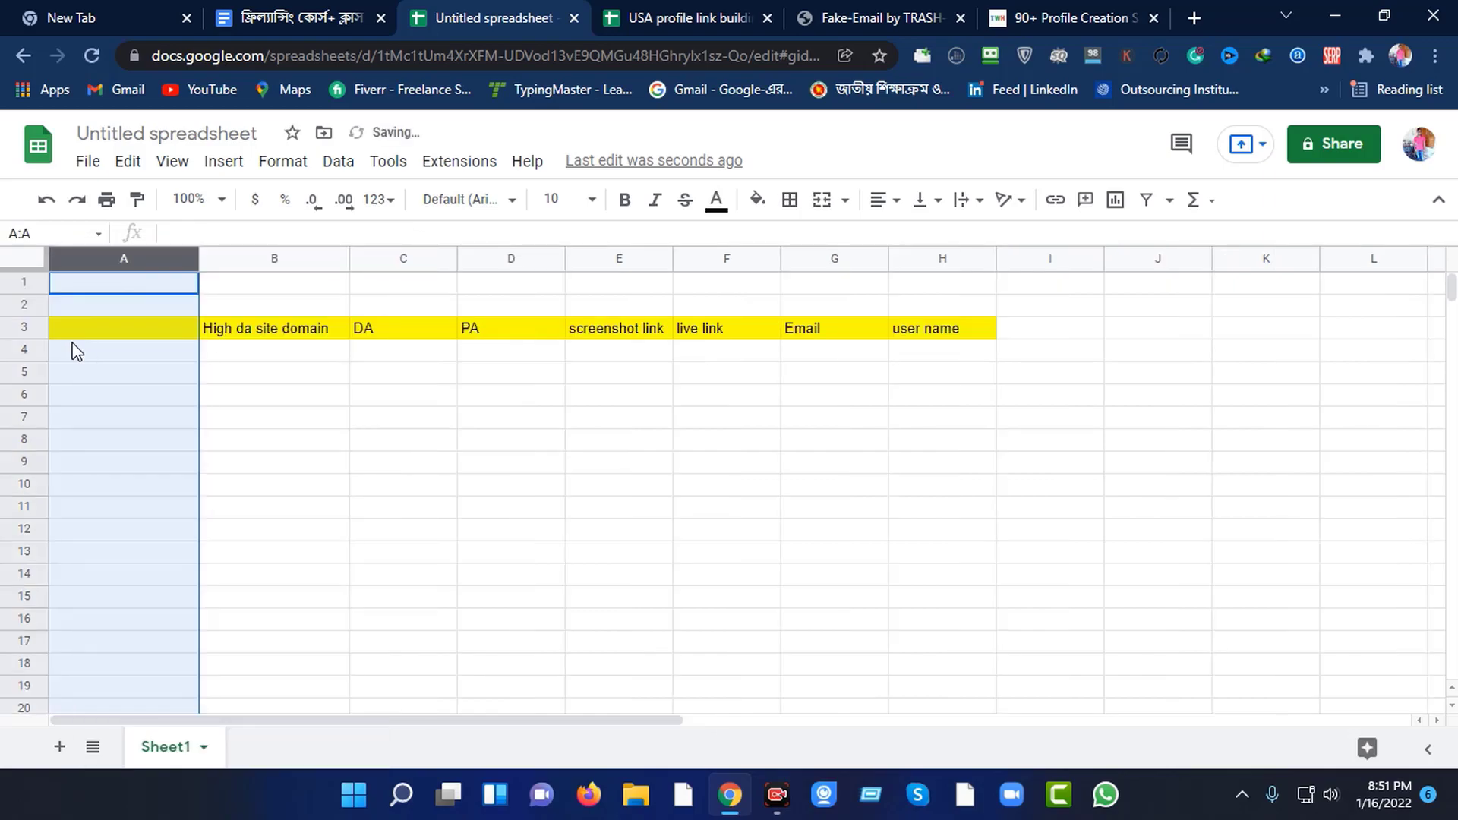
pyautogui.click(76, 343)
pyautogui.click(103, 332)
pyautogui.write('SL NO')
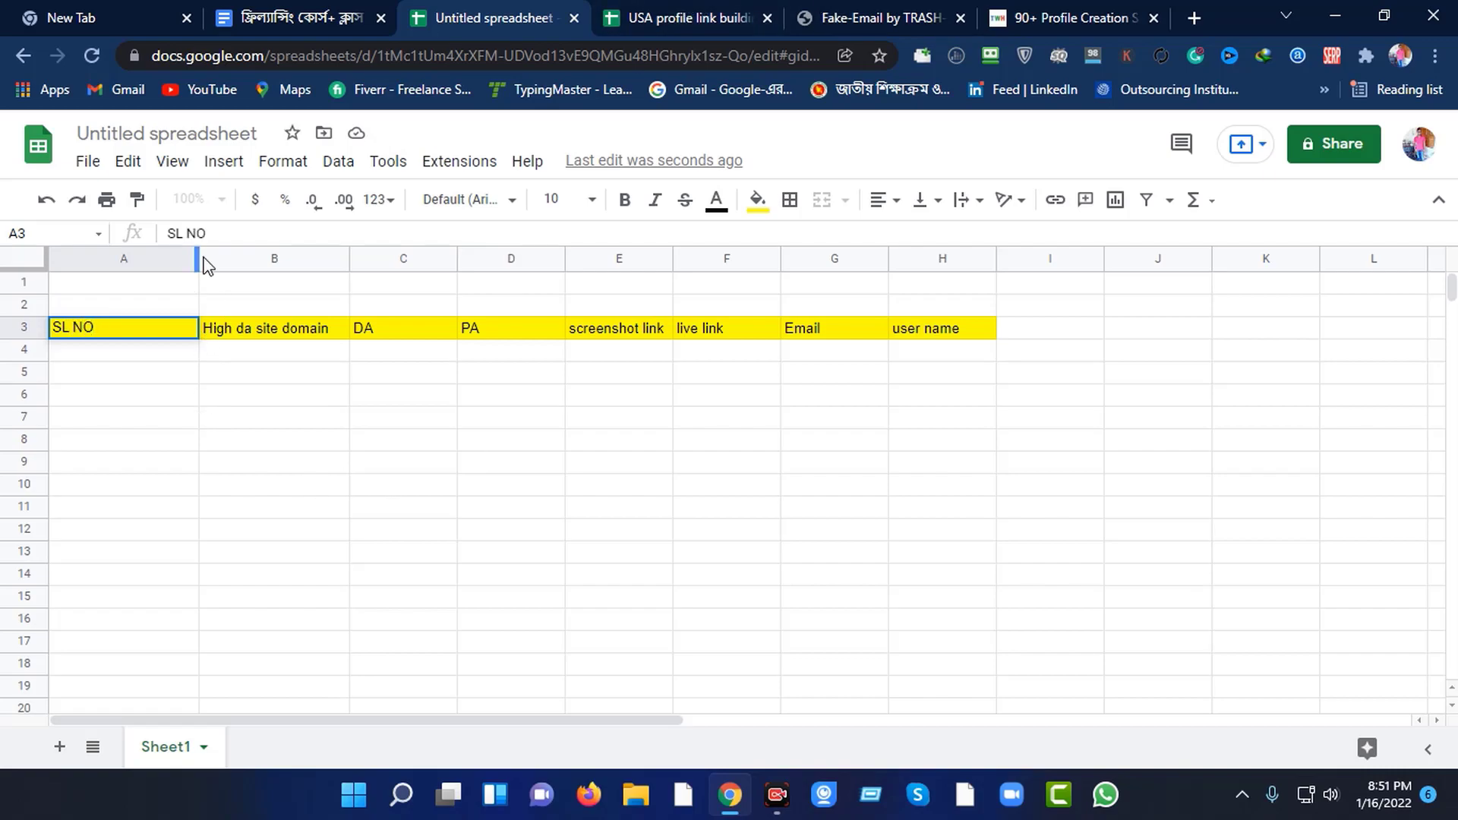
# Step: Narrow the SL NO column and fill serial numbers from 1 down column A to row 54
pyautogui.moveTo(198, 259); pyautogui.dragTo(135, 259)
pyautogui.click(106, 355)
pyautogui.write('1')
pyautogui.press('Return')
pyautogui.write('2')
pyautogui.press('Return')
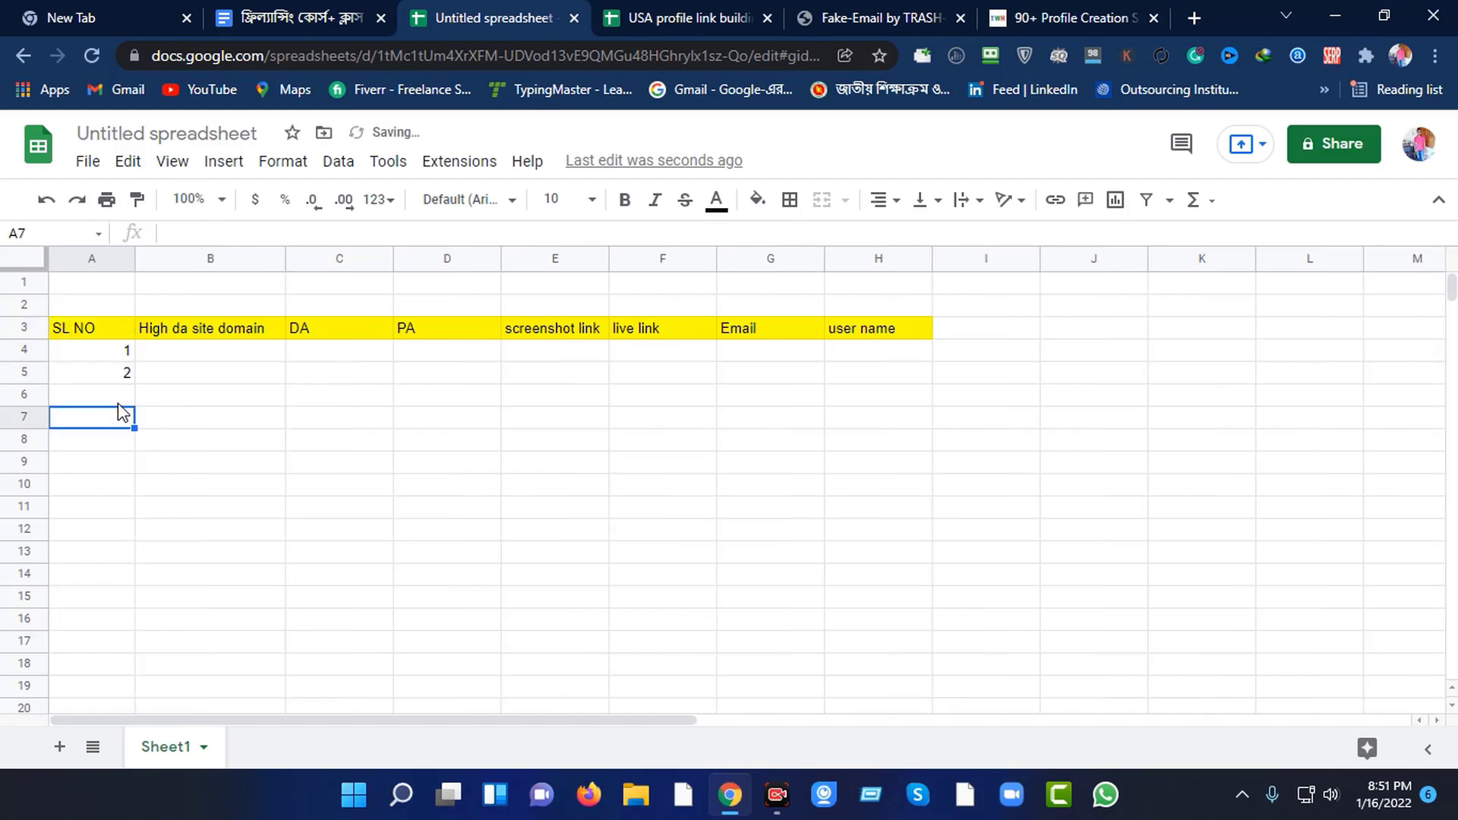
pyautogui.moveTo(122, 354); pyautogui.dragTo(156, 767)
# Step: Check the numbered column by selecting the SL NO header, then the DA header
pyautogui.click(120, 337)
pyautogui.scroll(6, 320, 431)
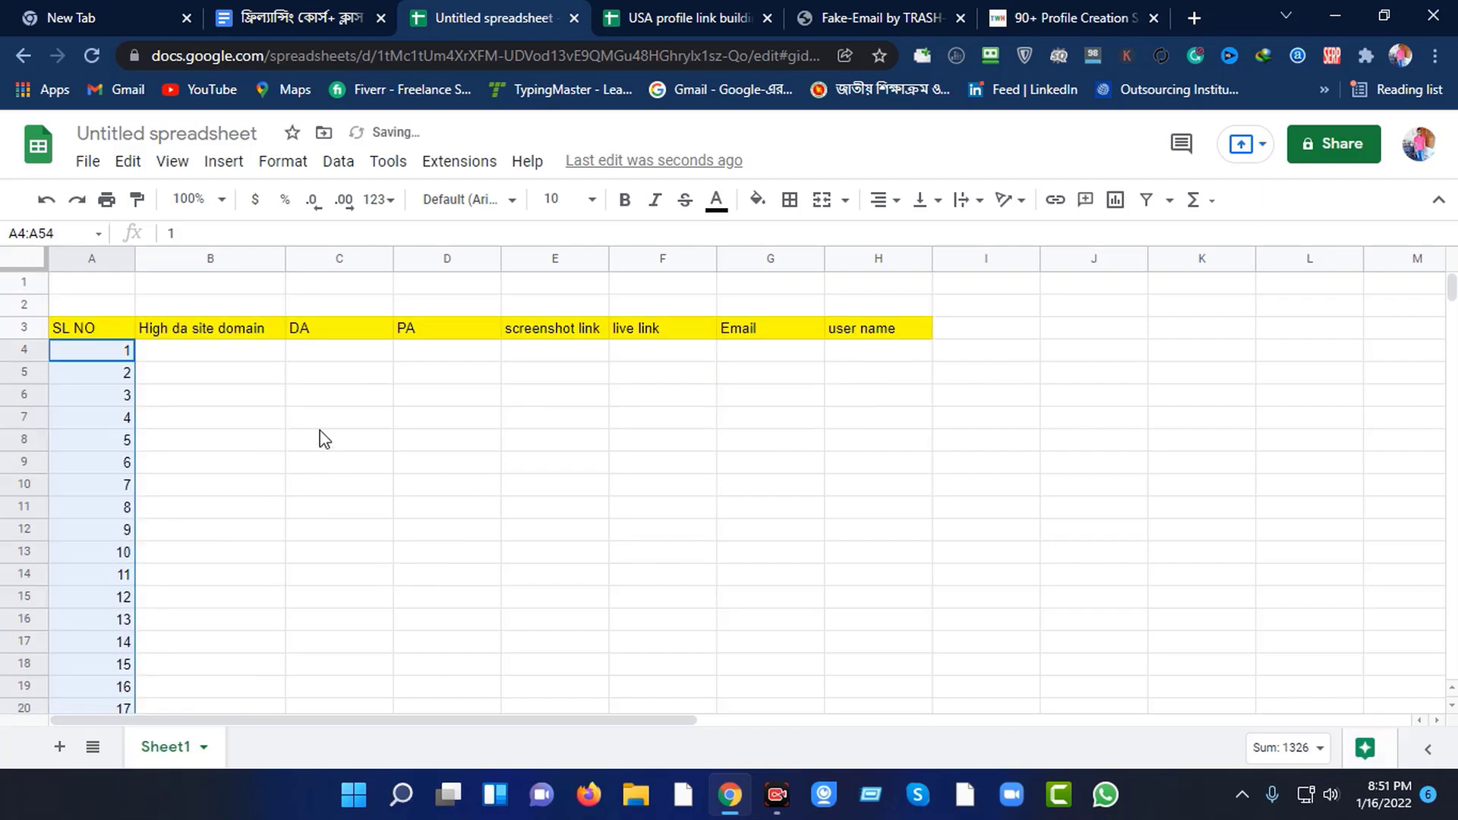
pyautogui.click(332, 438)
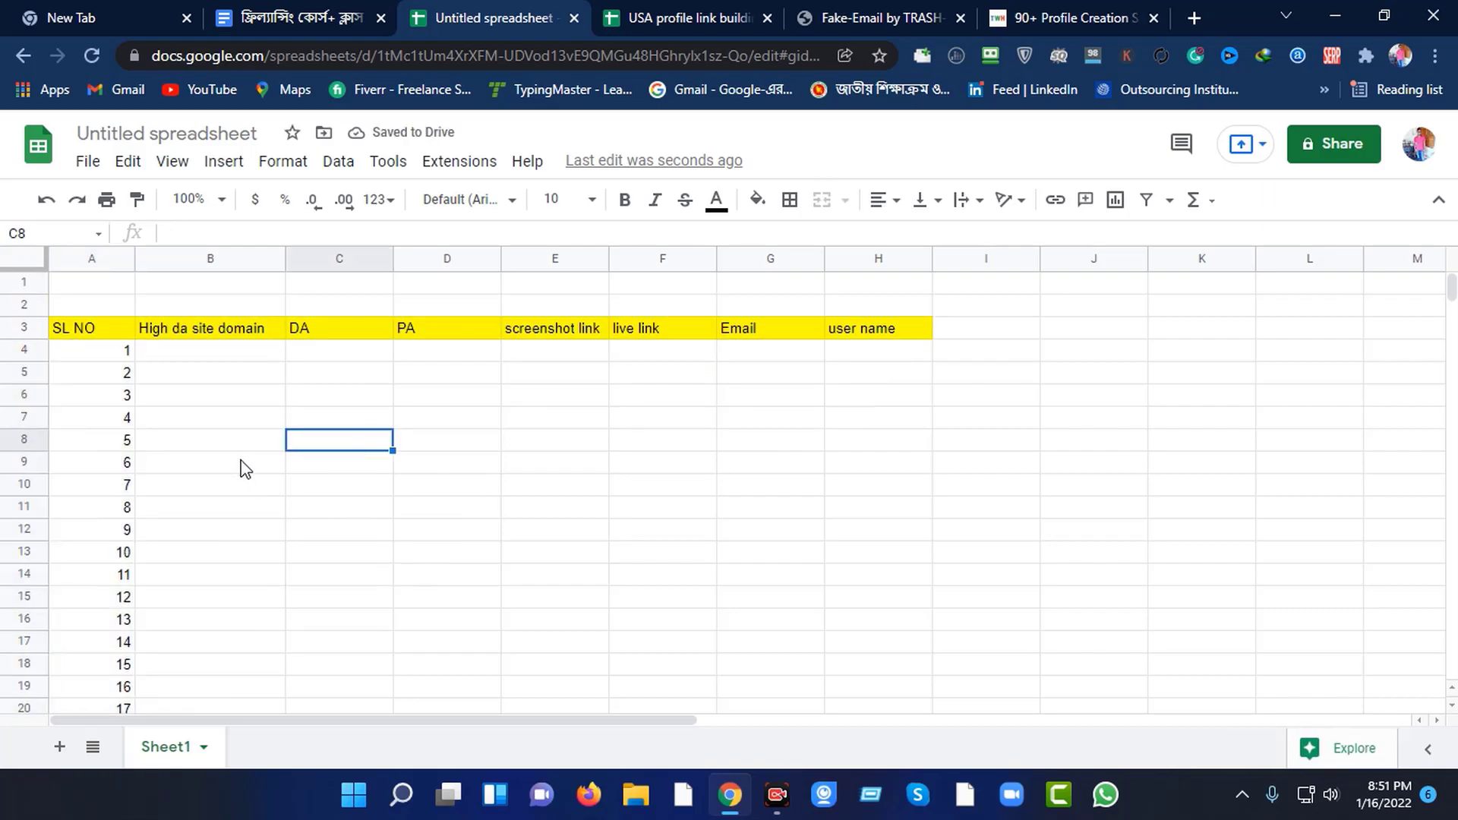
pyautogui.click(346, 333)
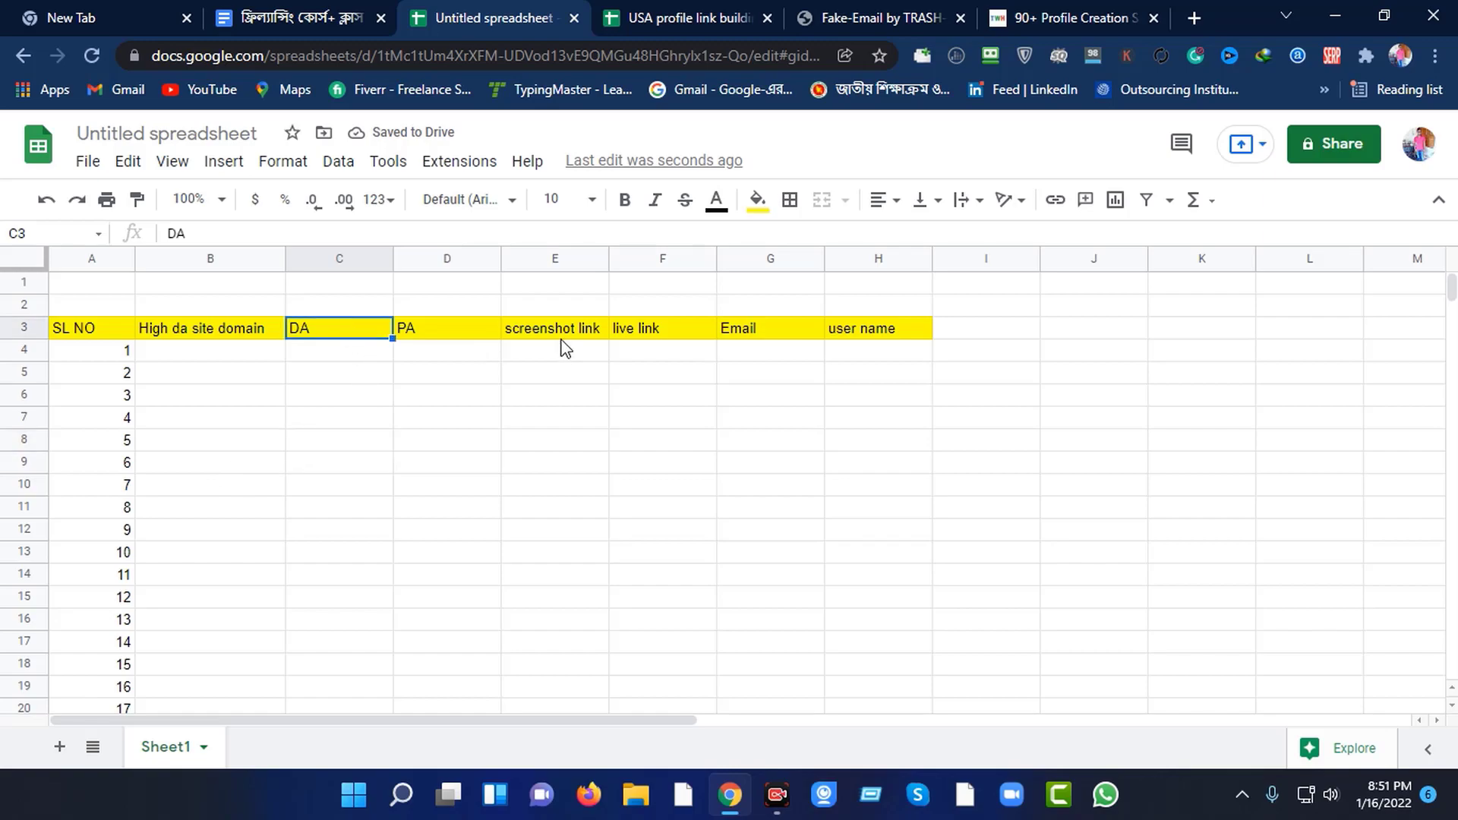
# Step: Widen the live link column F
pyautogui.click(444, 334)
pyautogui.click(553, 330)
pyautogui.click(679, 332)
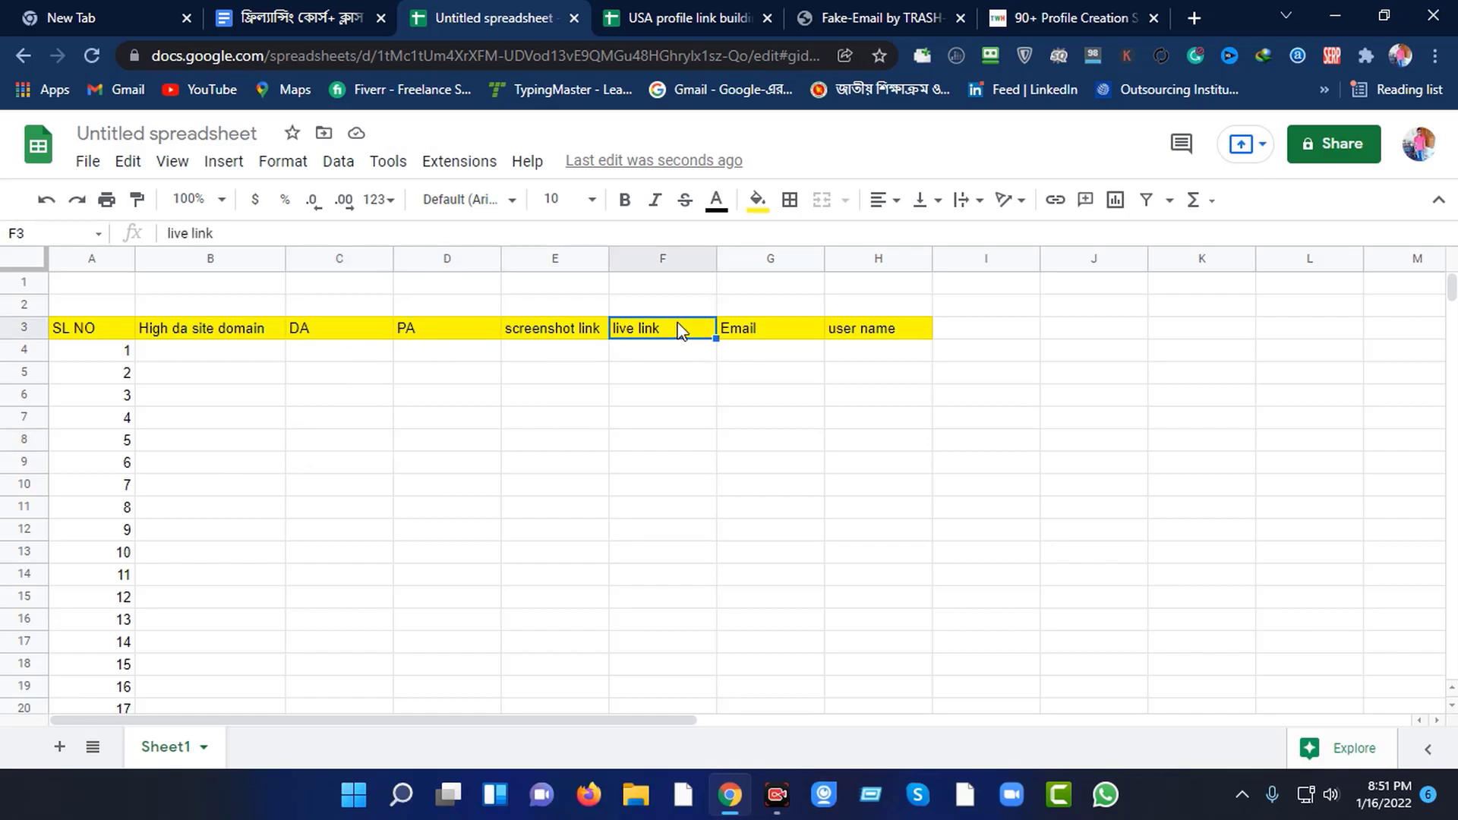
pyautogui.moveTo(715, 258); pyautogui.dragTo(839, 262)
# Step: Try green and then blue fills on the live link header cell
pyautogui.doubleClick(714, 329)
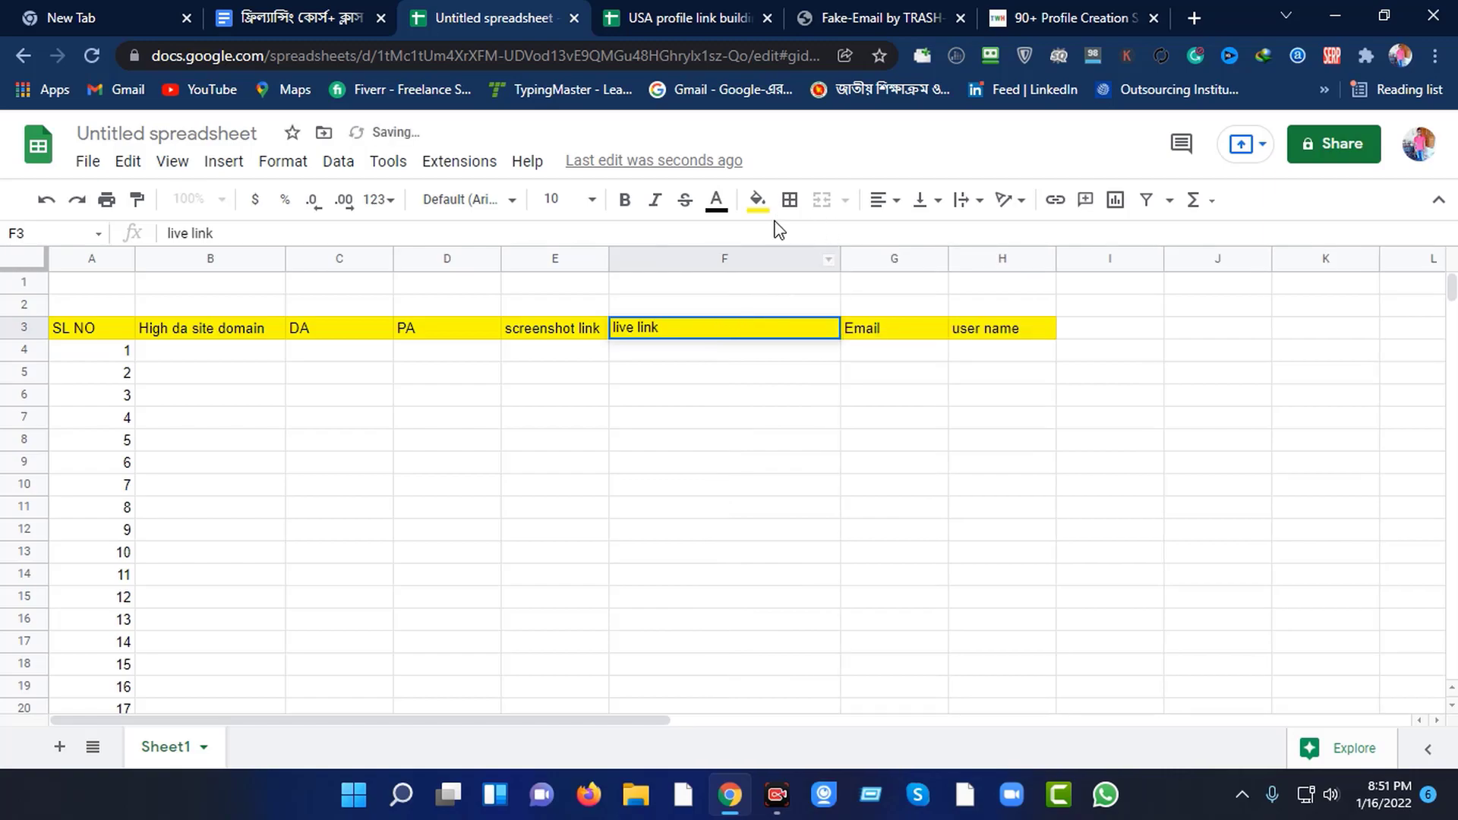
pyautogui.click(758, 200)
pyautogui.click(881, 264)
pyautogui.click(700, 427)
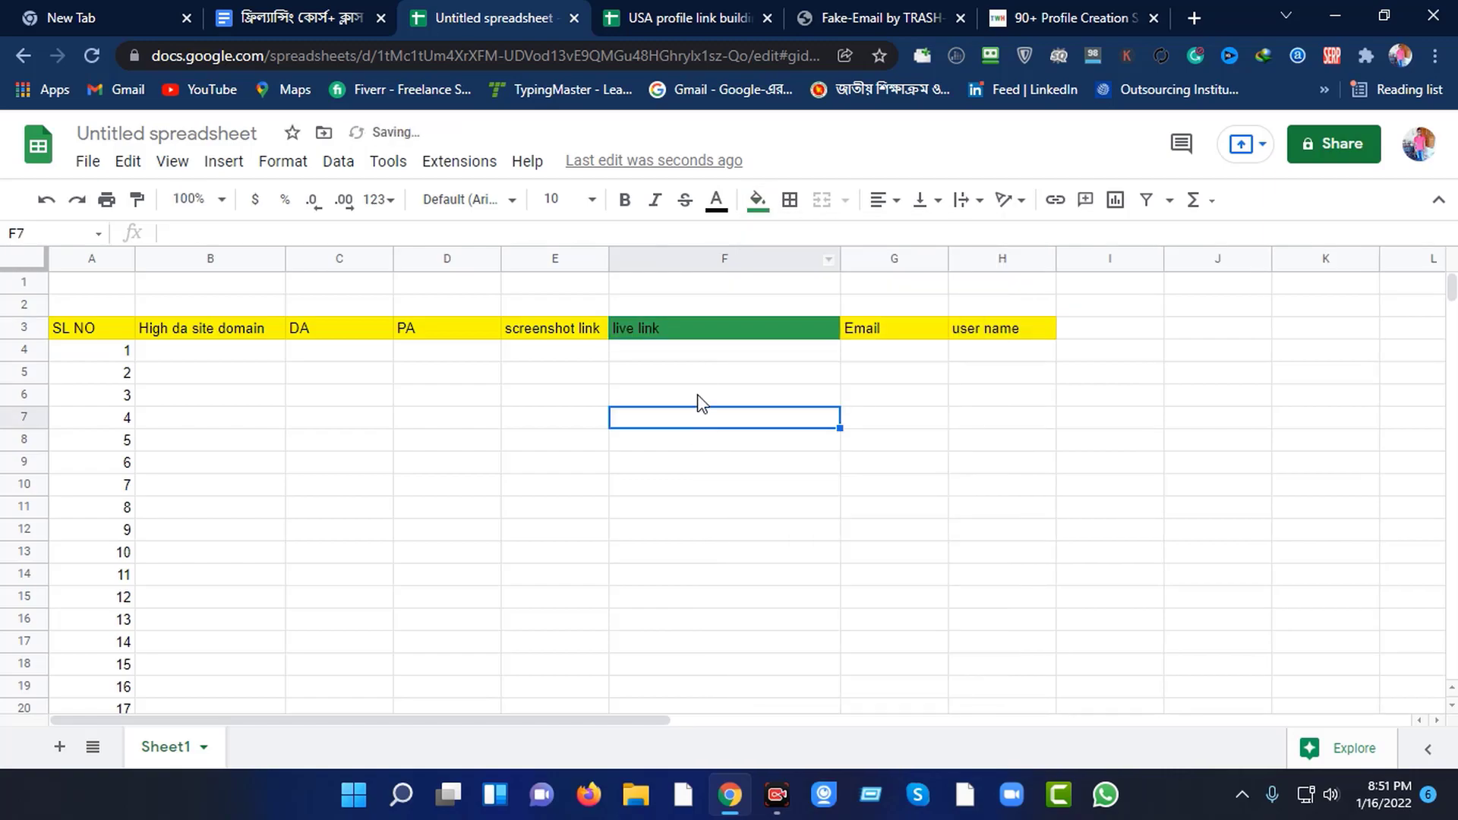
pyautogui.click(705, 334)
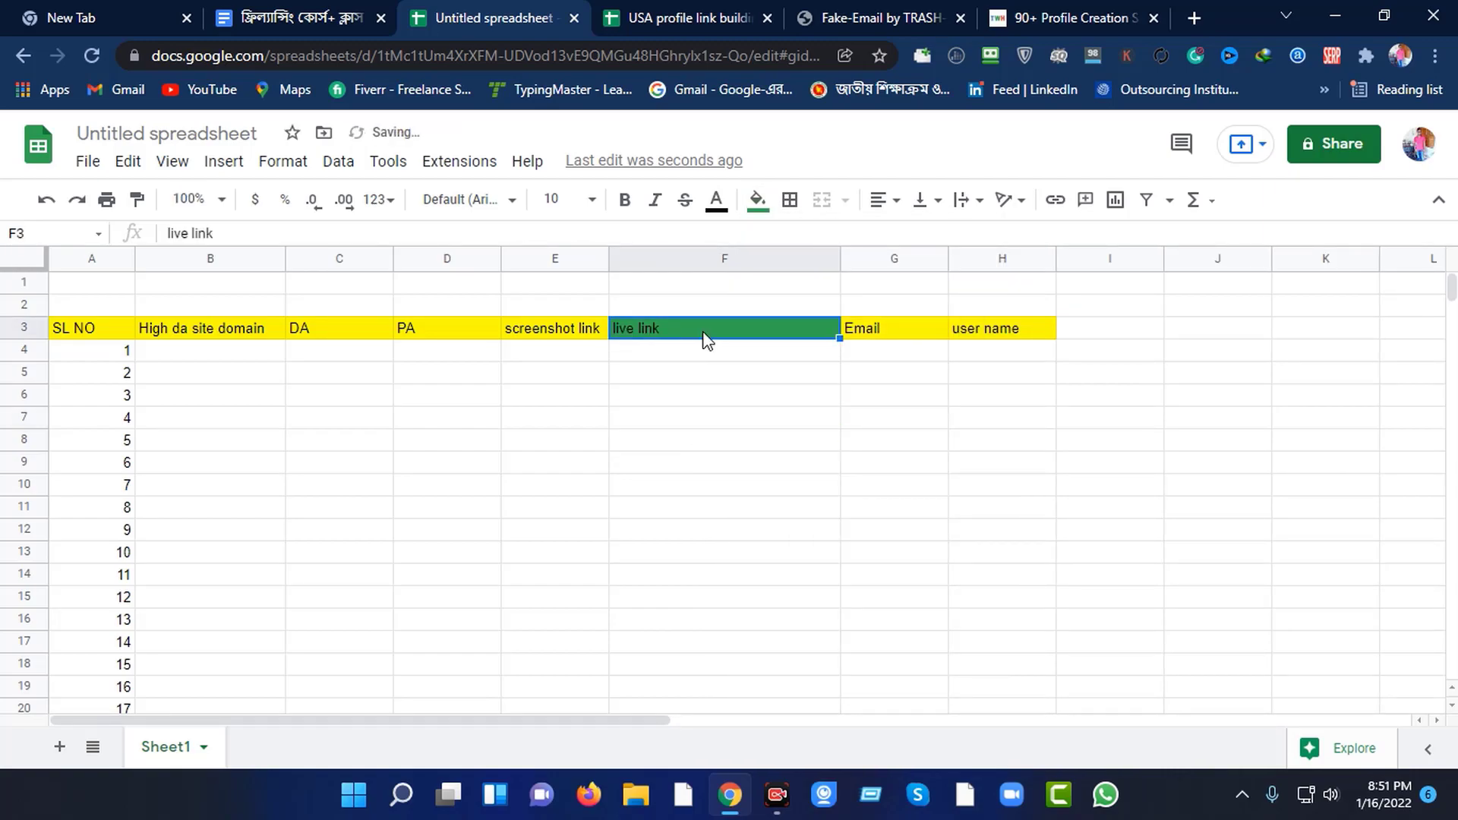
pyautogui.click(771, 218)
pyautogui.click(811, 270)
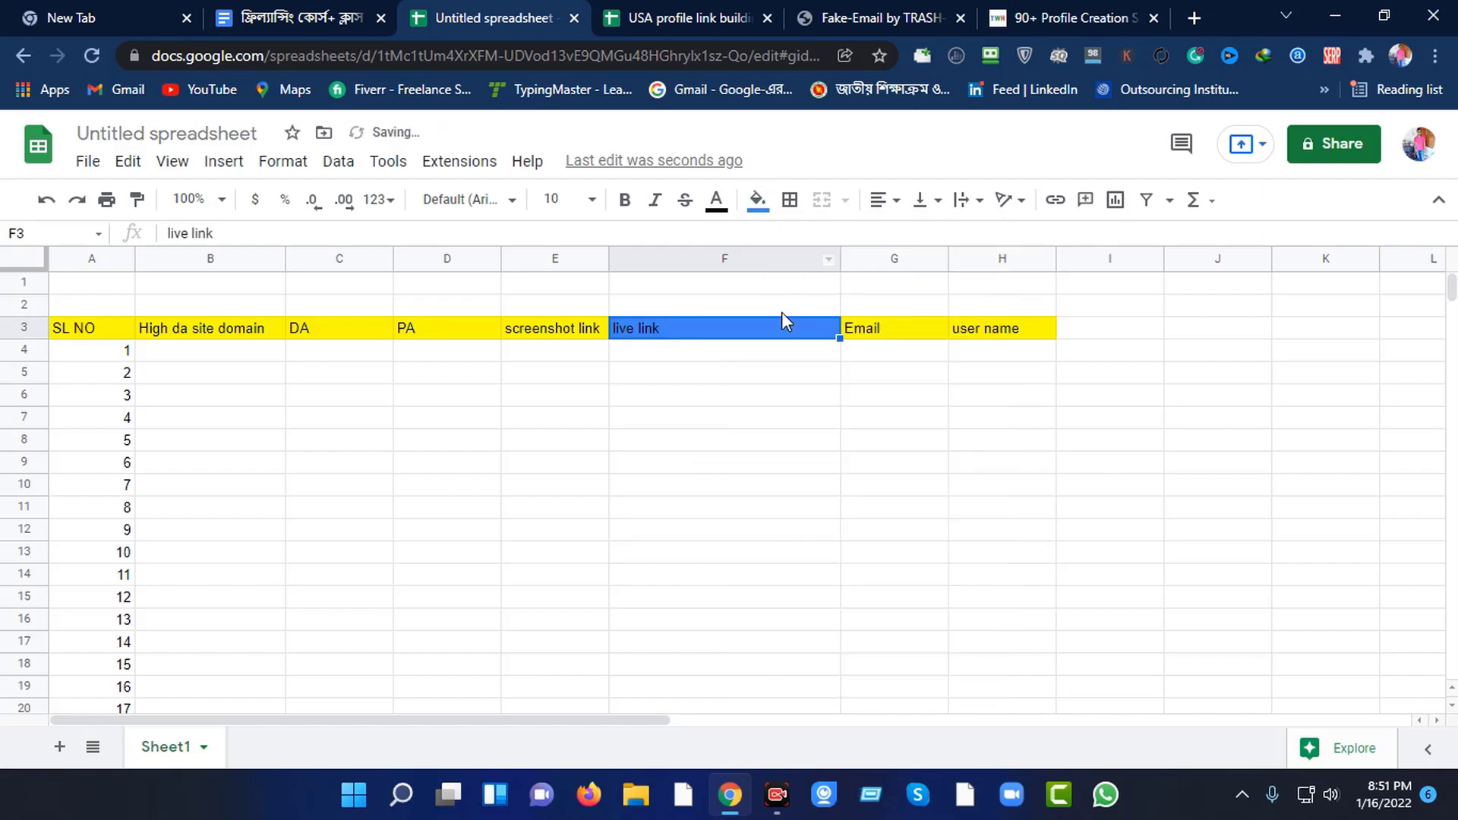
# Step: Settle on a cyan fill for the live link header, then select header row A3:H3
pyautogui.click(758, 208)
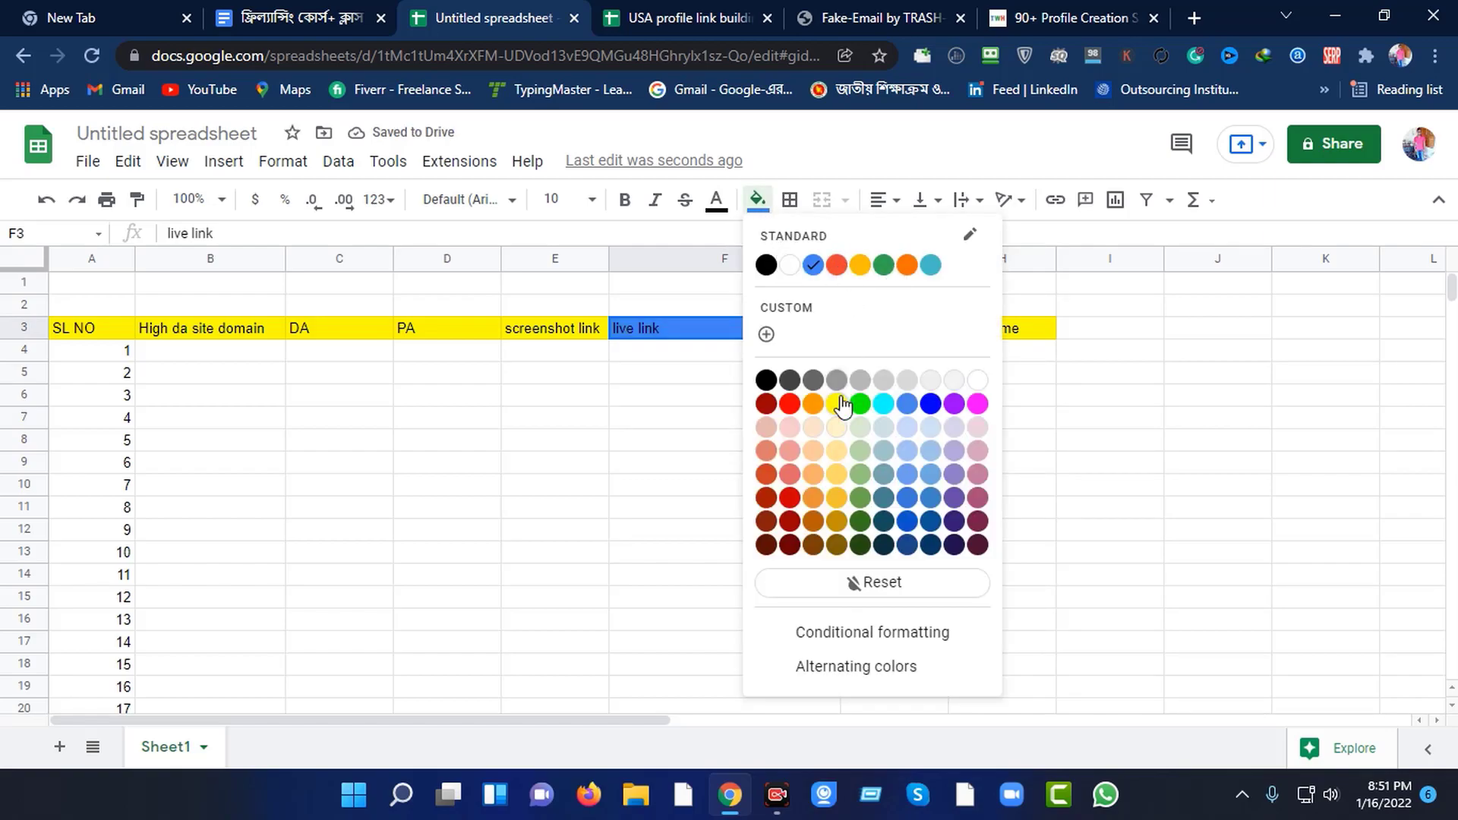
pyautogui.click(883, 404)
pyautogui.moveTo(703, 465); pyautogui.dragTo(836, 461)
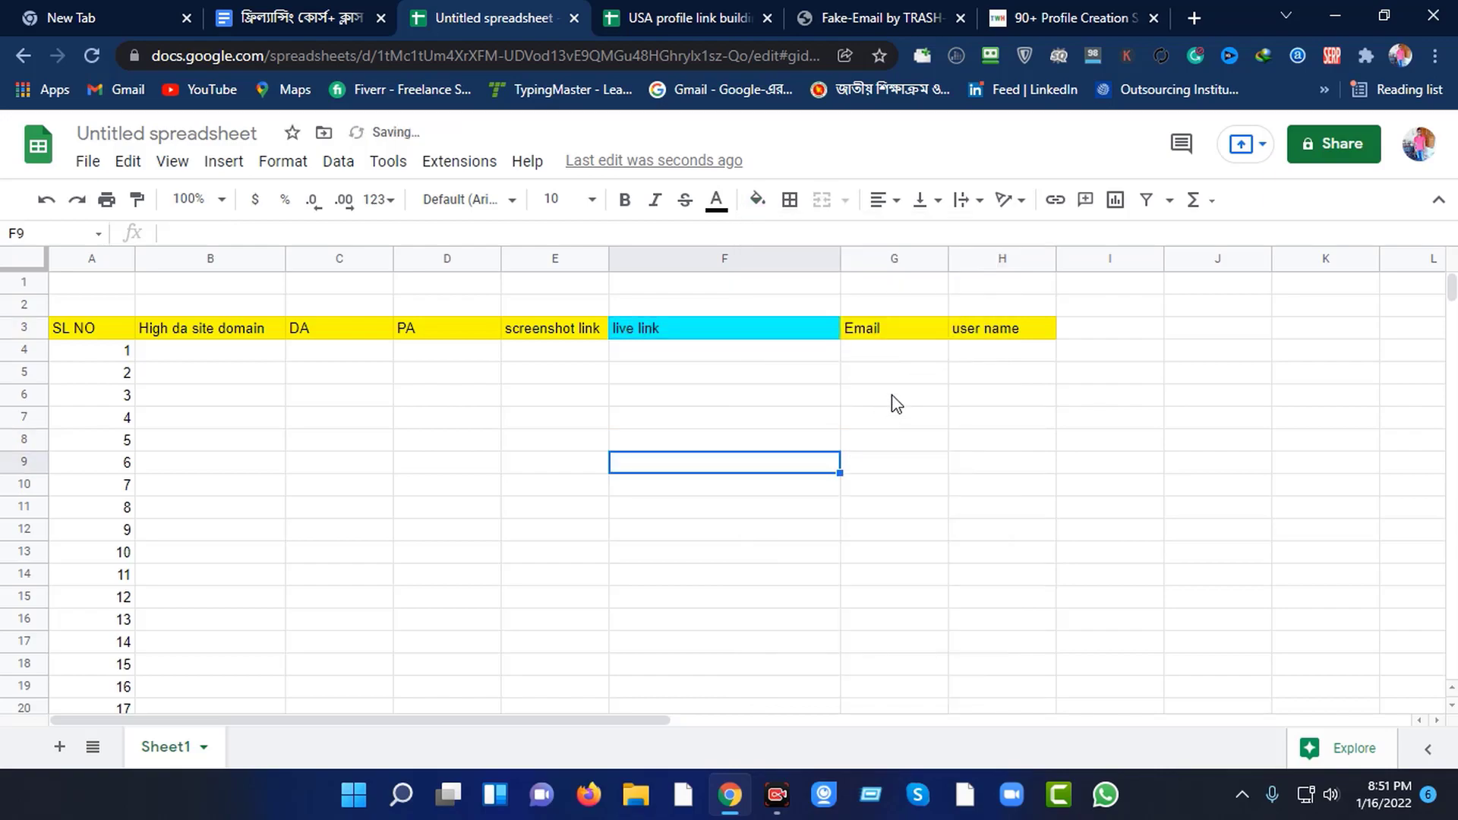
pyautogui.click(896, 403)
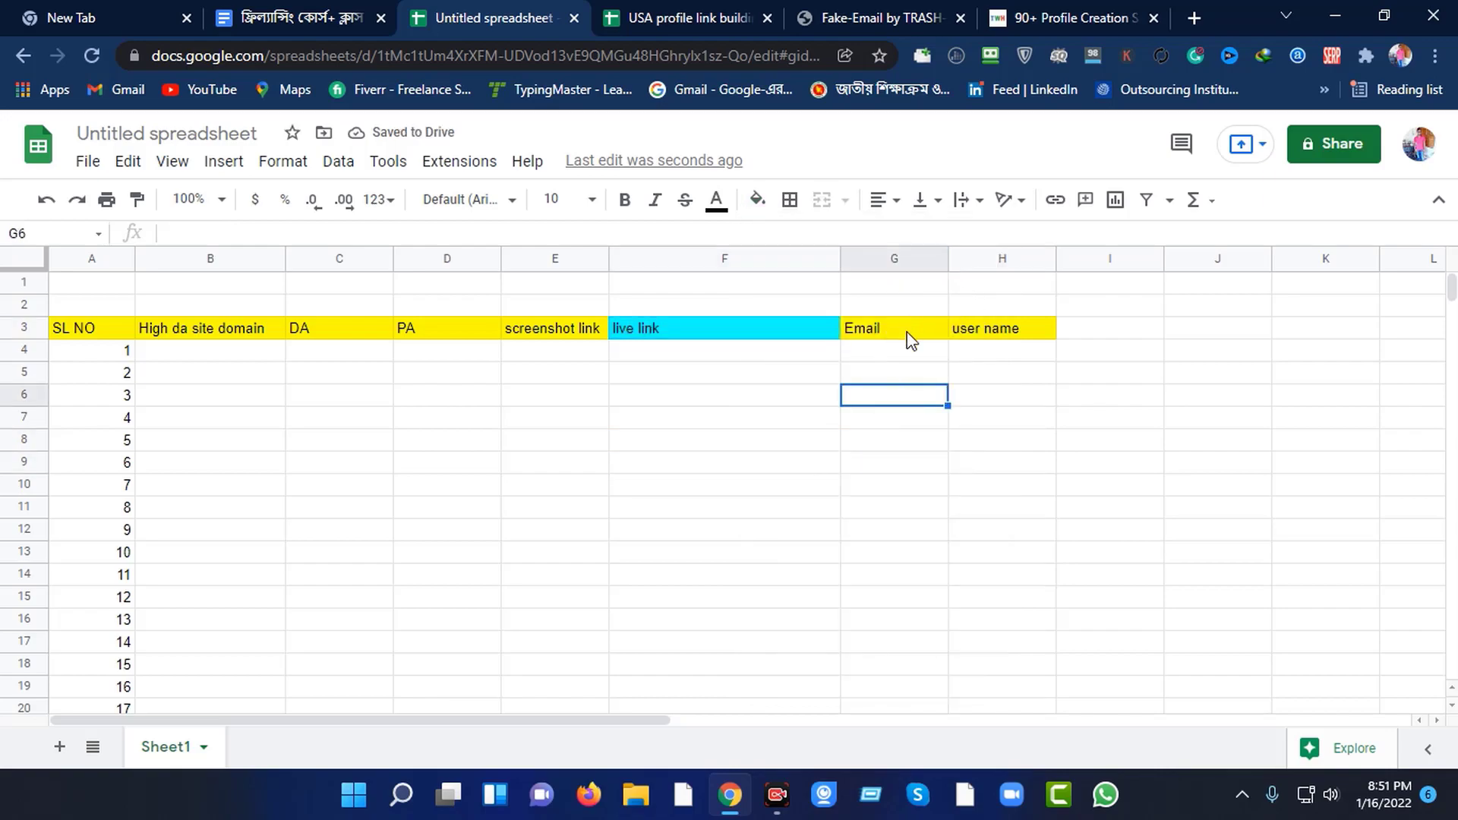
pyautogui.moveTo(1007, 334); pyautogui.dragTo(65, 338)
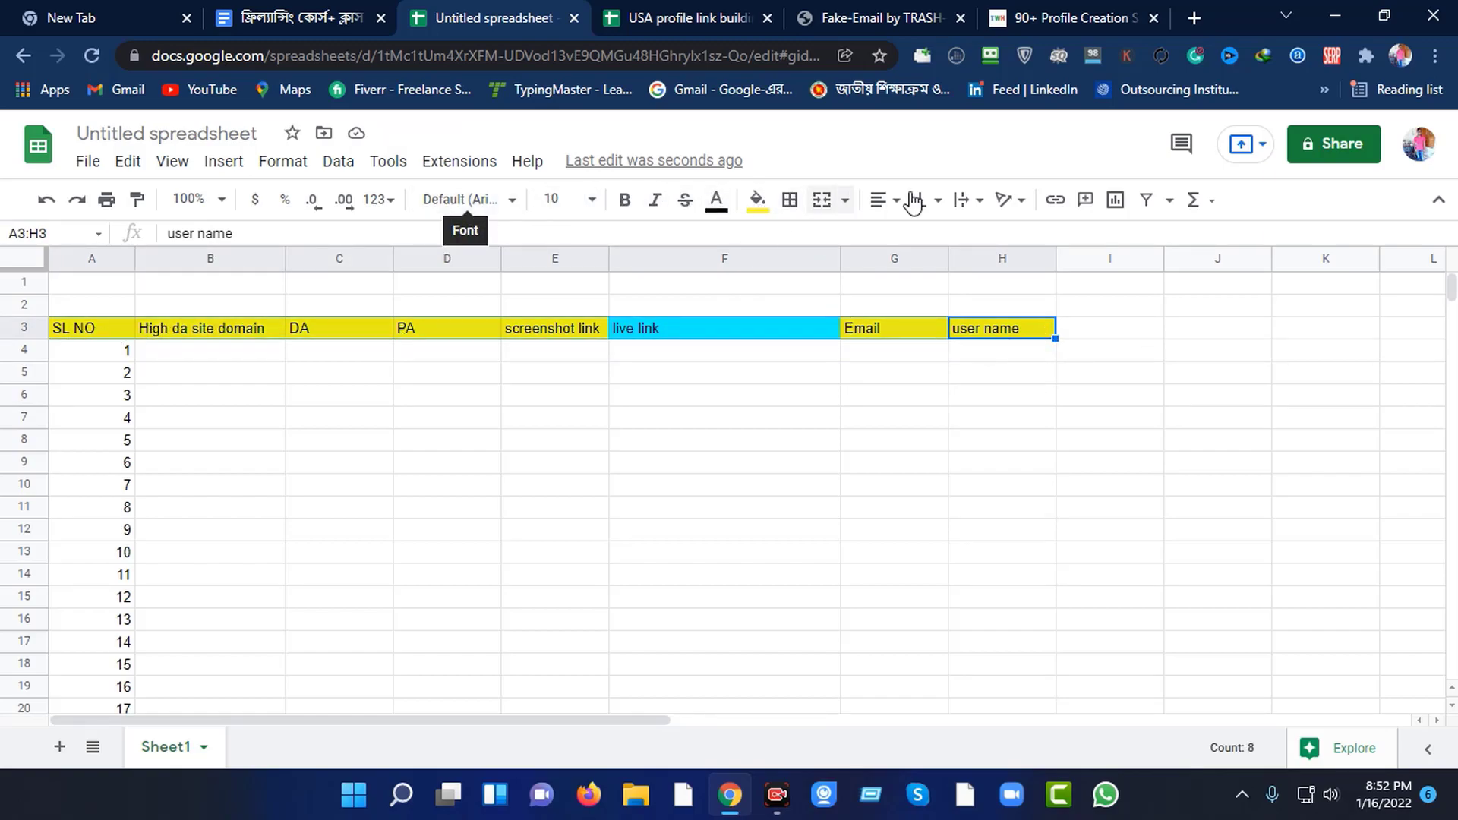
# Step: Centre the header row text and add a 'Password' header in I3
pyautogui.click(877, 200)
pyautogui.click(908, 234)
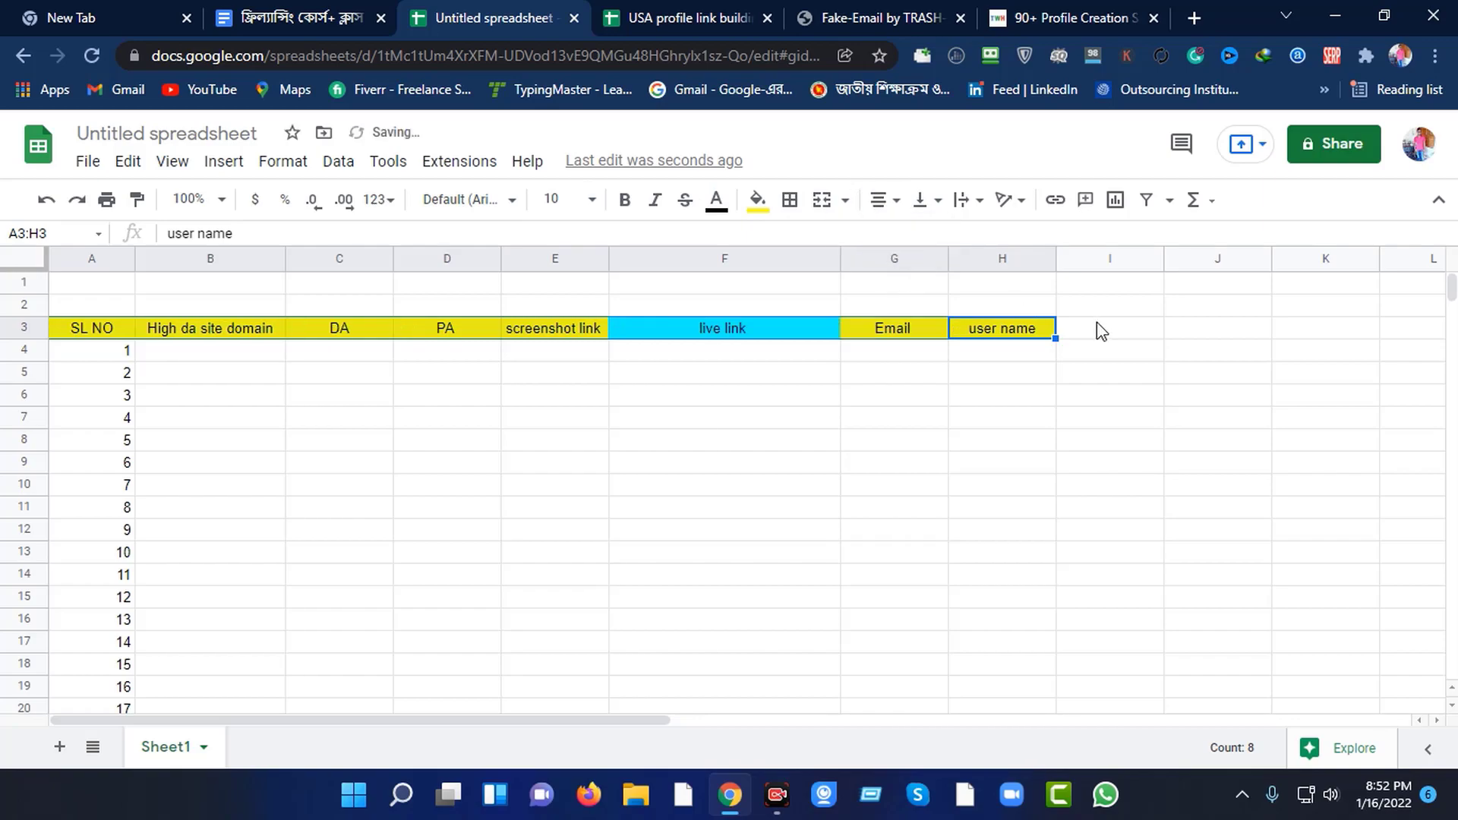
pyautogui.click(1102, 342)
pyautogui.write('Pa')
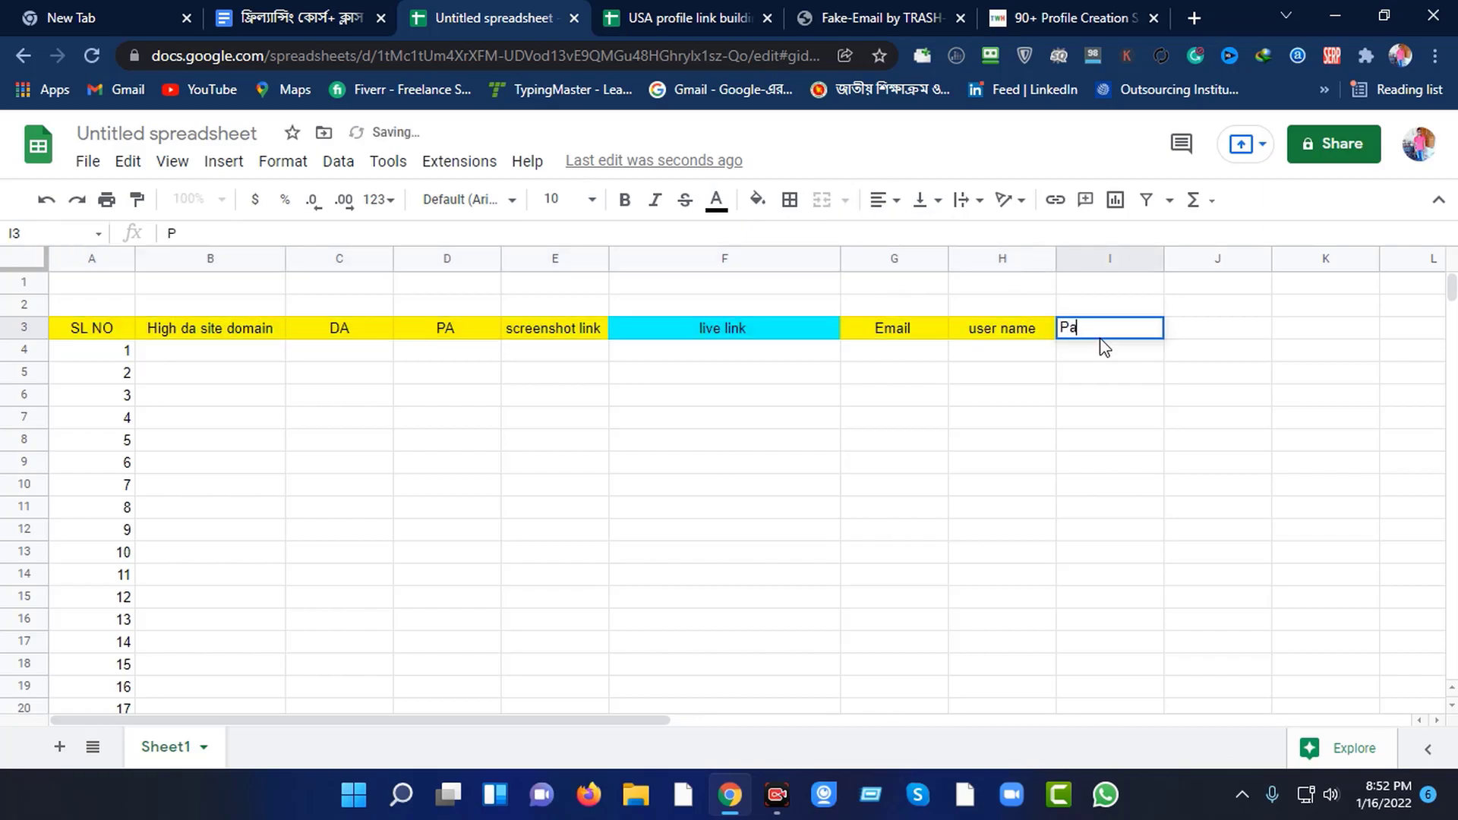
pyautogui.write('ssword')
pyautogui.click(1200, 419)
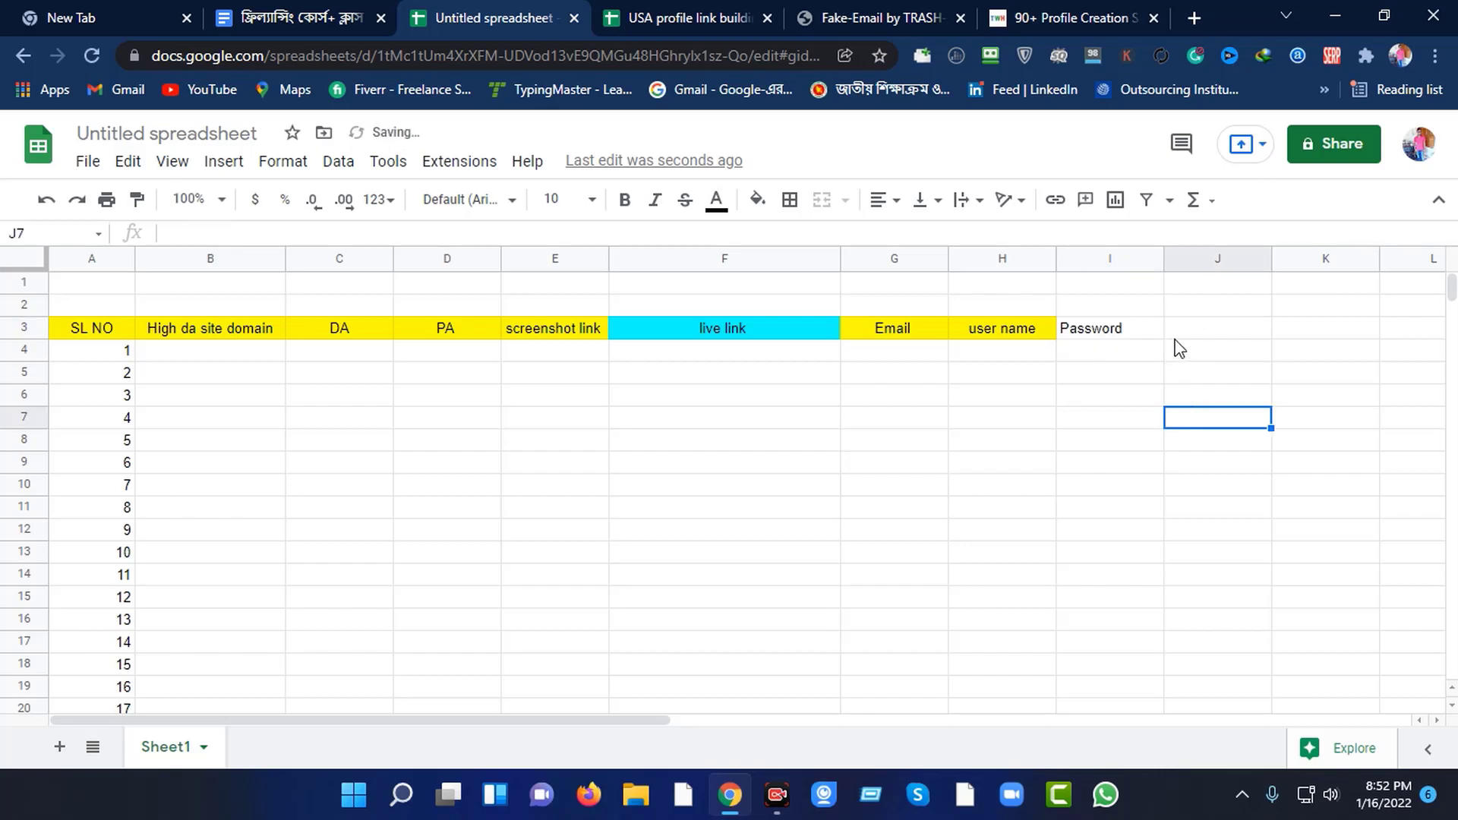
# Step: Give the Password header in I3 a yellow fill and check it among the sheet cells
pyautogui.click(1143, 328)
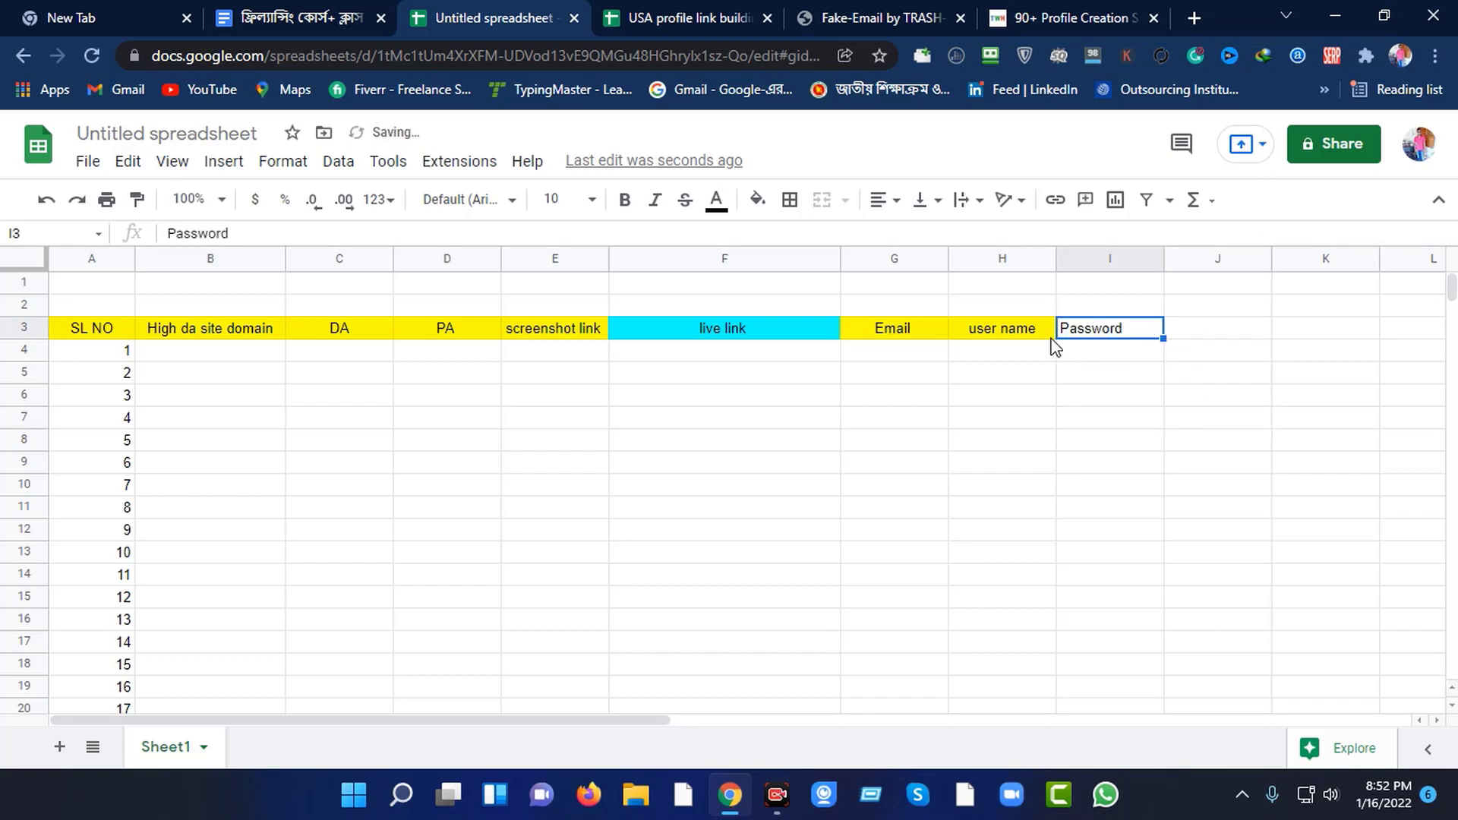
pyautogui.click(758, 199)
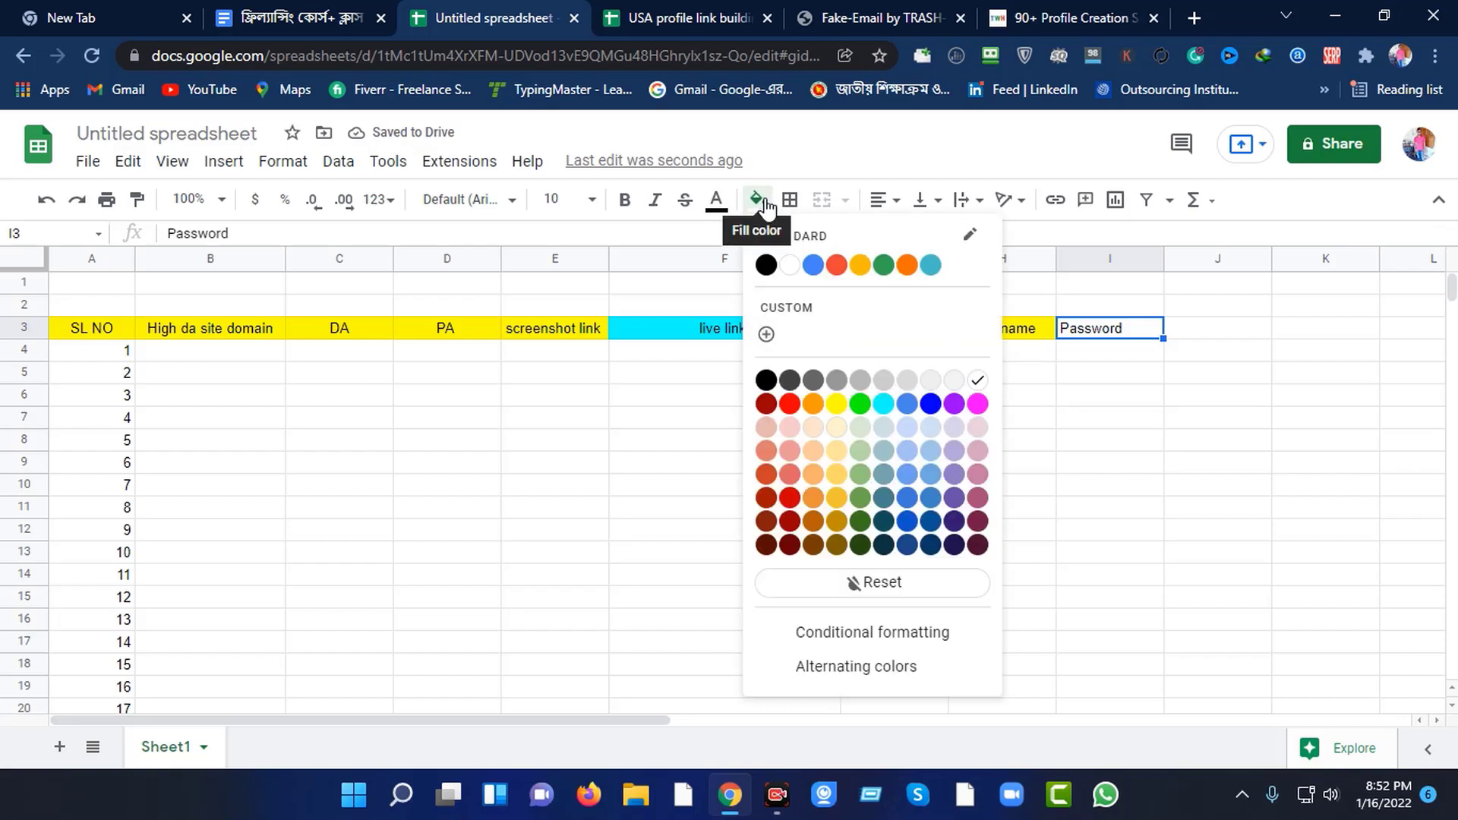
pyautogui.click(837, 403)
pyautogui.click(1113, 372)
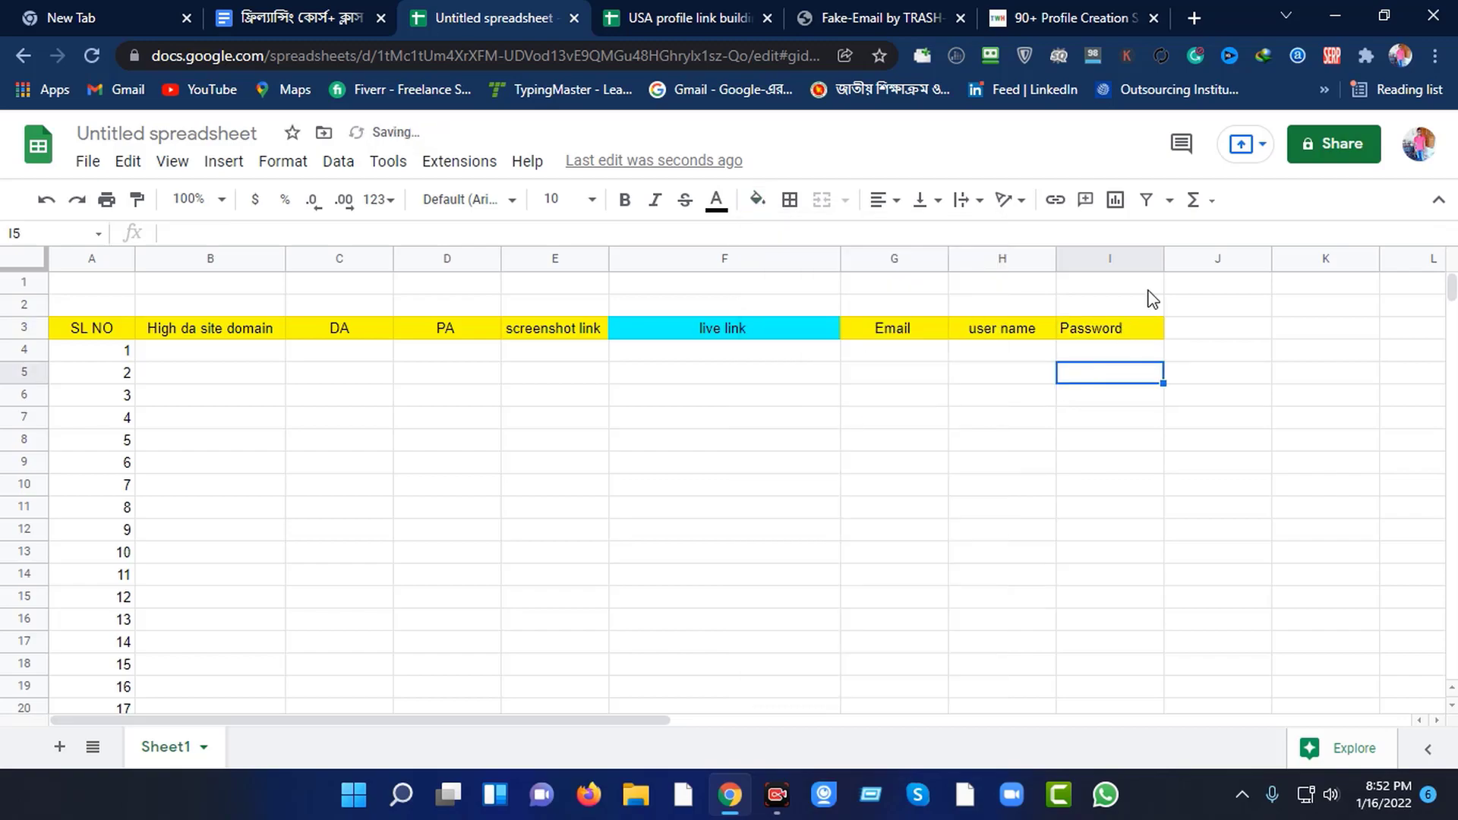
pyautogui.click(1092, 332)
pyautogui.click(1082, 374)
pyautogui.click(622, 422)
pyautogui.click(351, 424)
pyautogui.click(238, 376)
pyautogui.click(627, 421)
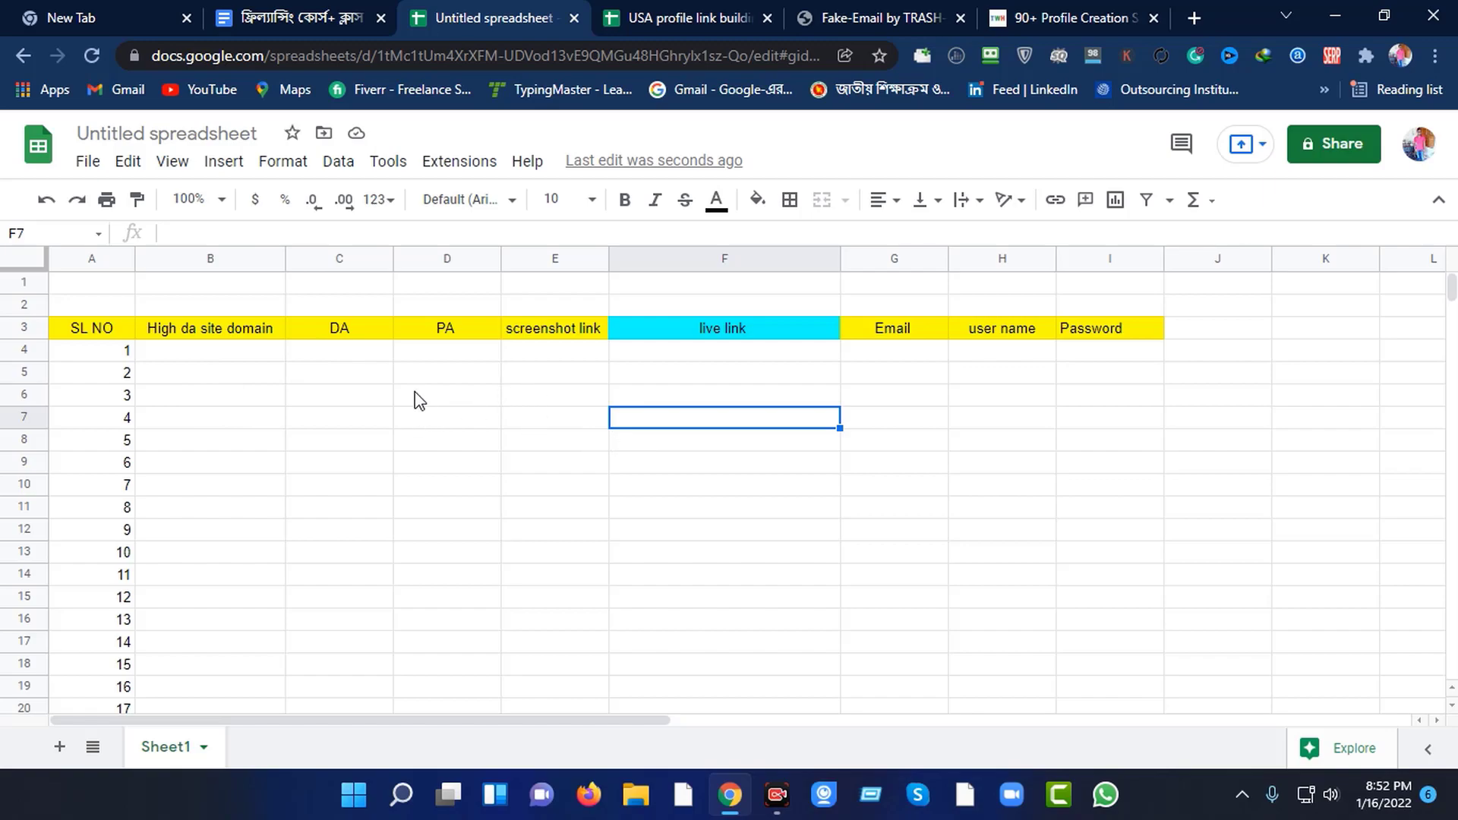
pyautogui.moveTo(204, 367); pyautogui.dragTo(221, 464)
# Step: Bring up the USA profile link building site list
pyautogui.click(225, 554)
pyautogui.click(215, 376)
pyautogui.click(1093, 17)
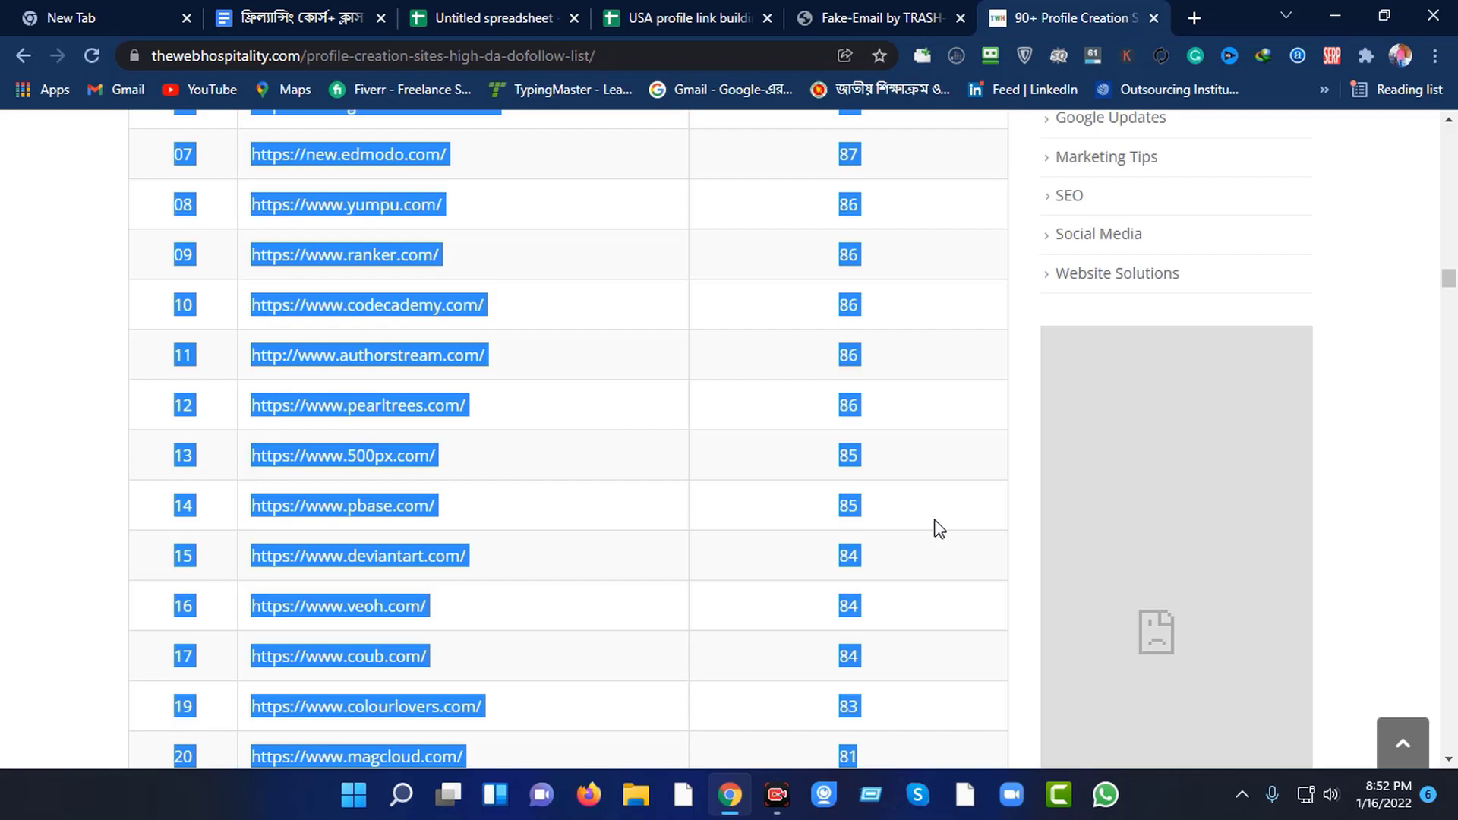
pyautogui.click(693, 16)
pyautogui.click(537, 16)
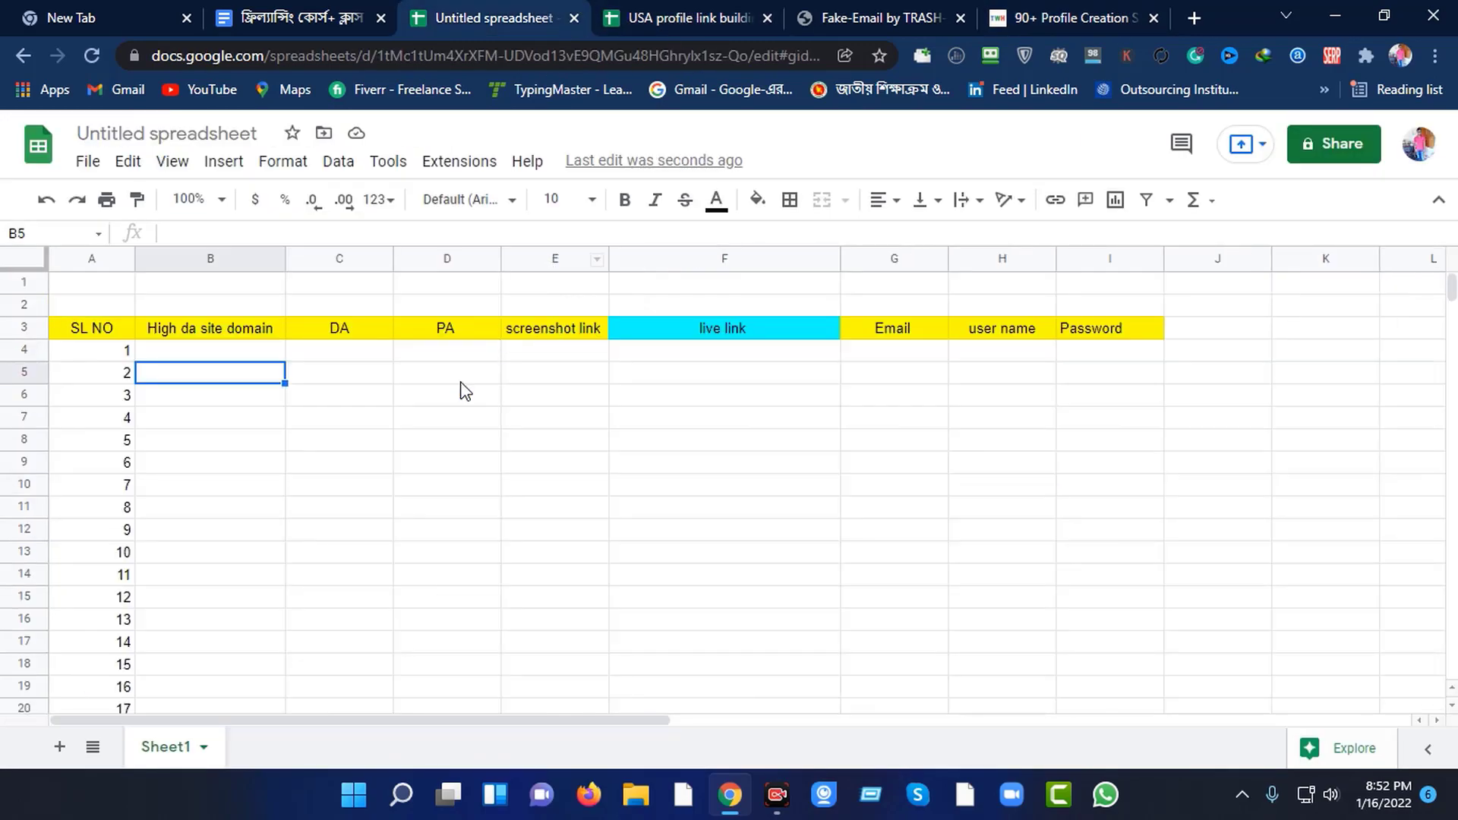
pyautogui.click(638, 18)
# Step: Pick the SBNation site address in cell B12 and go to the Trash-Mail page
pyautogui.moveTo(298, 334); pyautogui.dragTo(372, 684)
pyautogui.click(599, 481)
pyautogui.scroll(3, 609, 480)
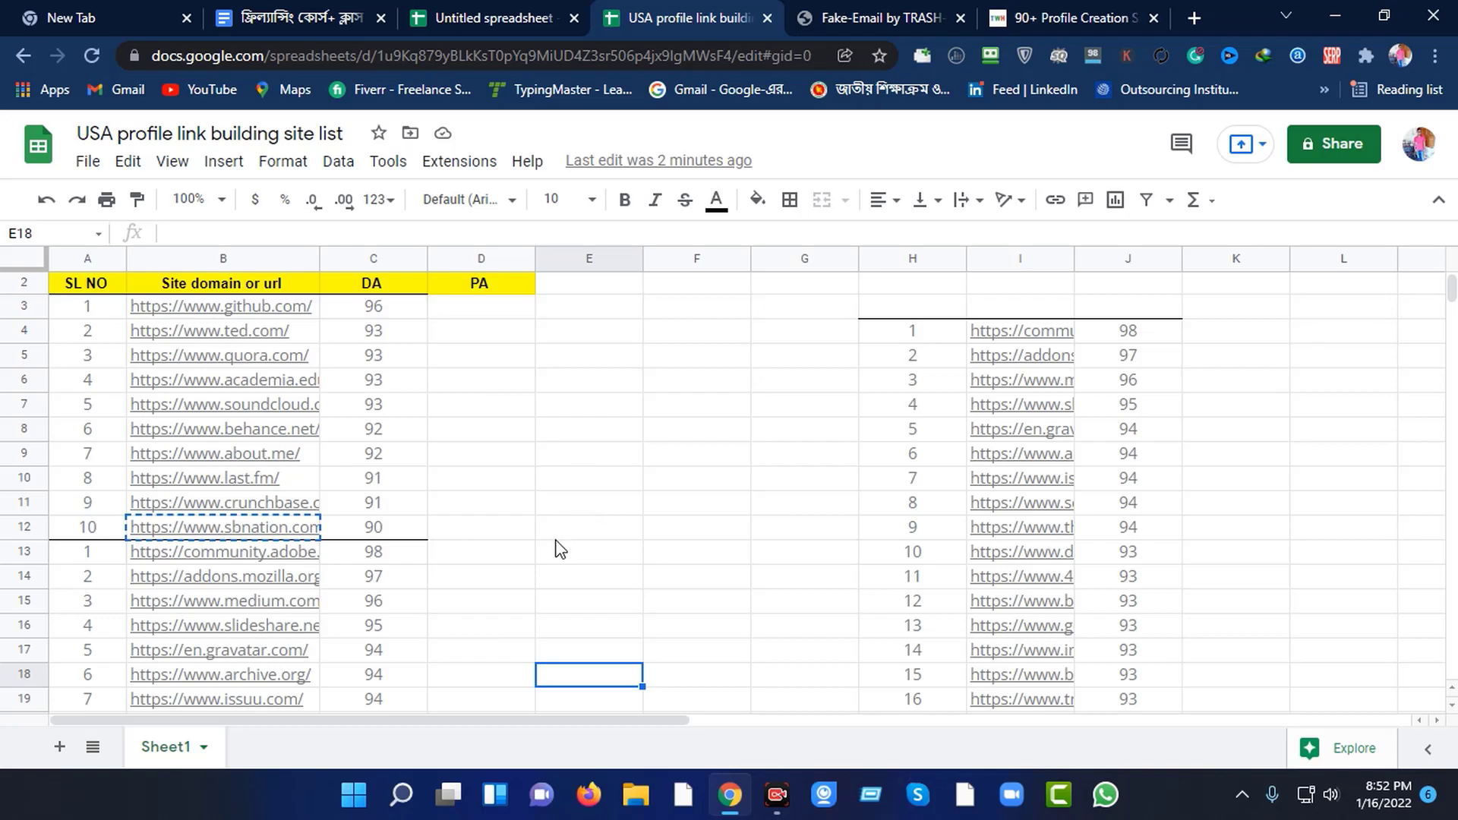
pyautogui.click(457, 554)
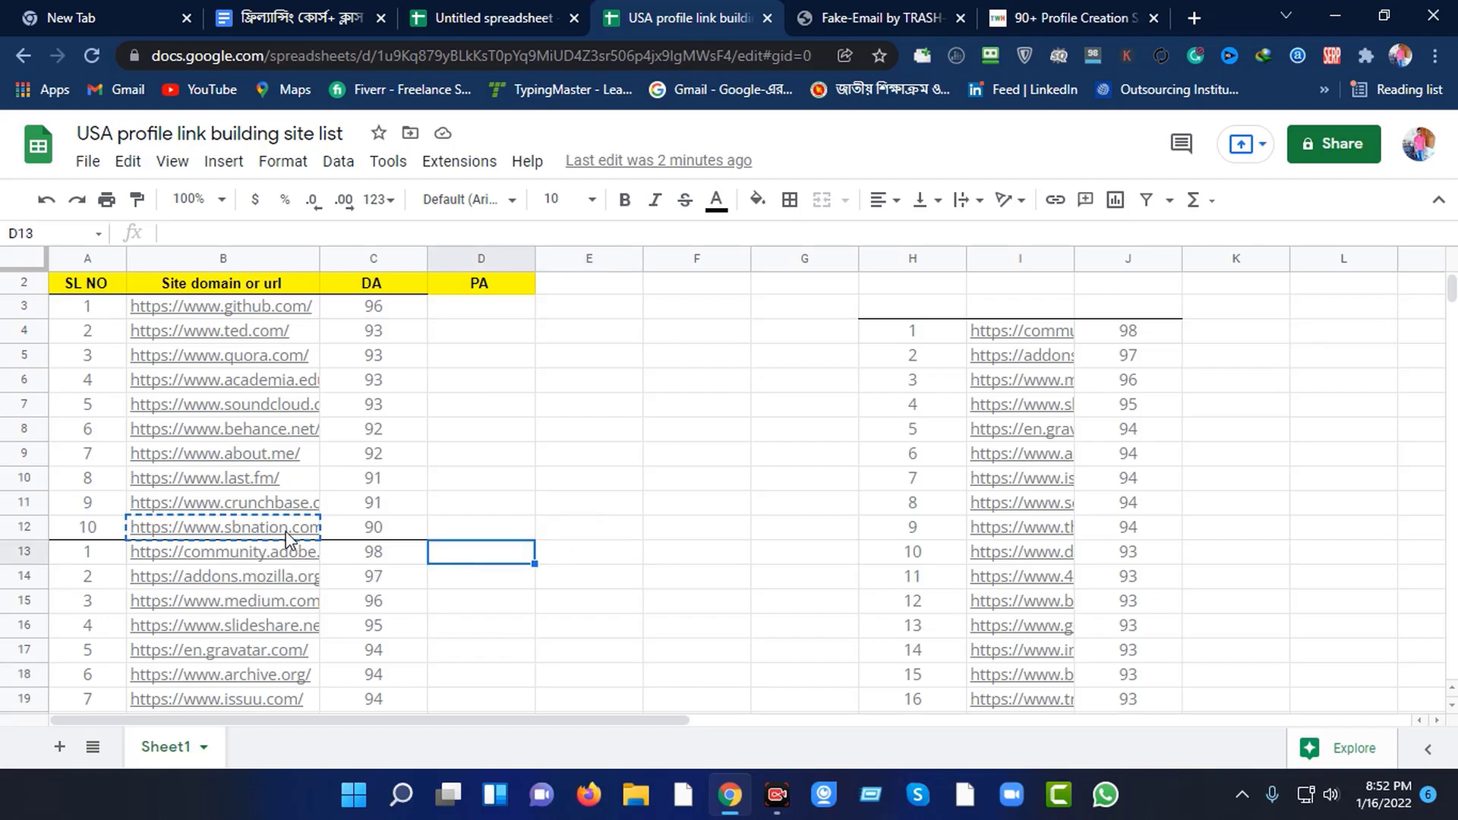
pyautogui.click(286, 536)
pyautogui.click(881, 18)
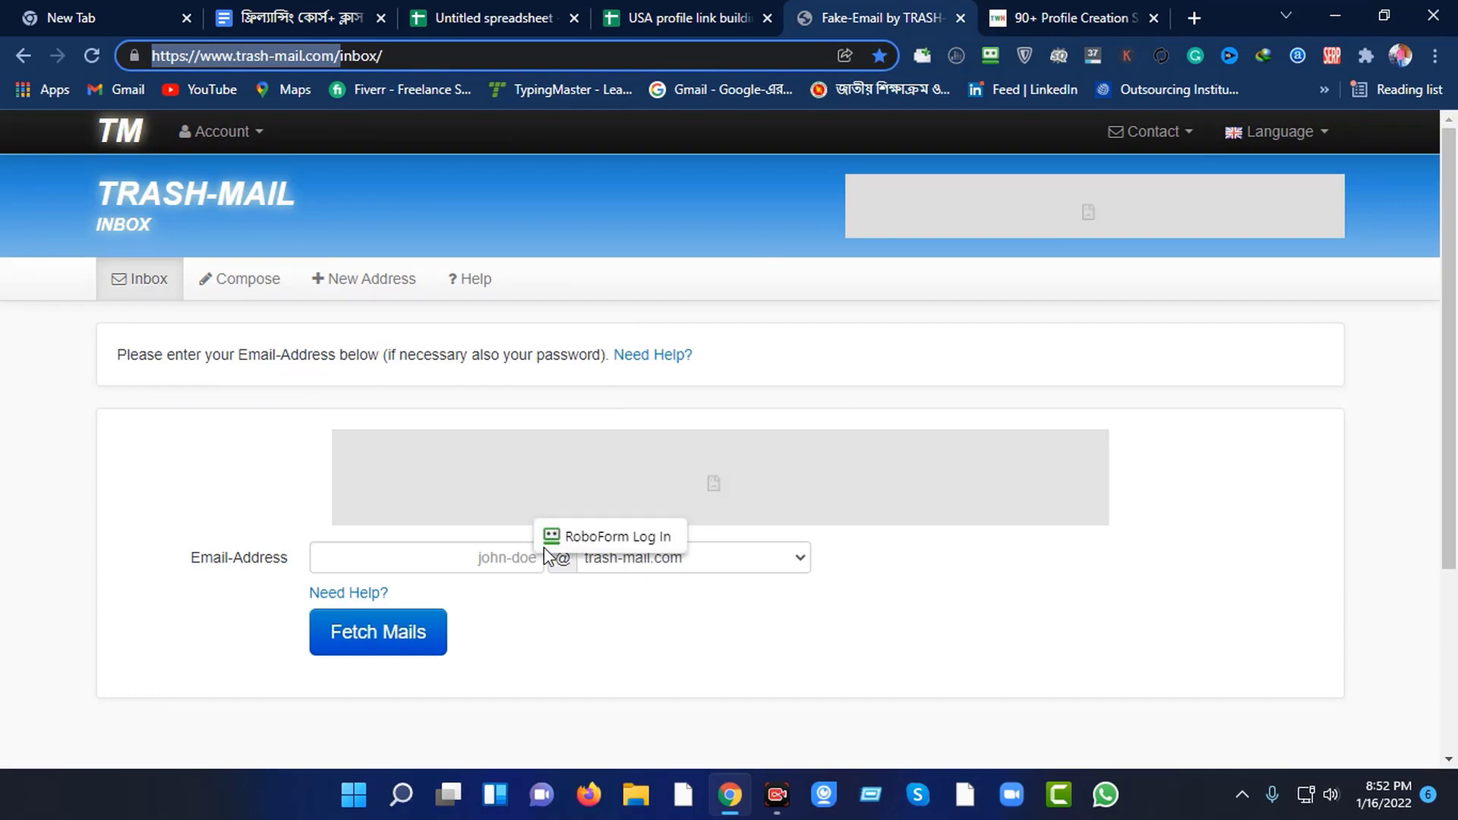
# Step: Enter the username as the mailbox address name with opentrash.com as the domain
pyautogui.click(495, 568)
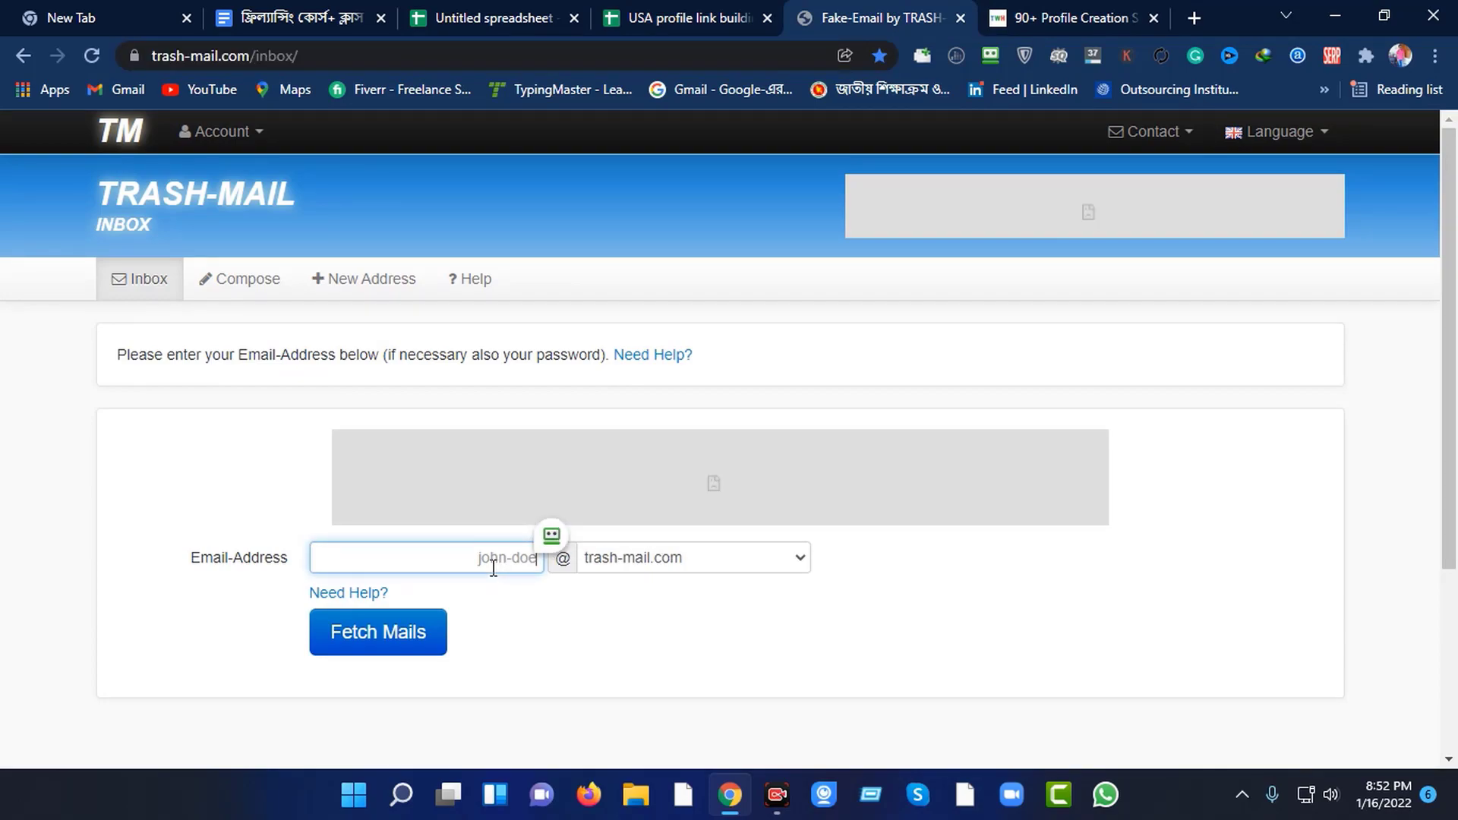
pyautogui.click(652, 603)
pyautogui.click(540, 567)
pyautogui.click(667, 586)
pyautogui.click(696, 566)
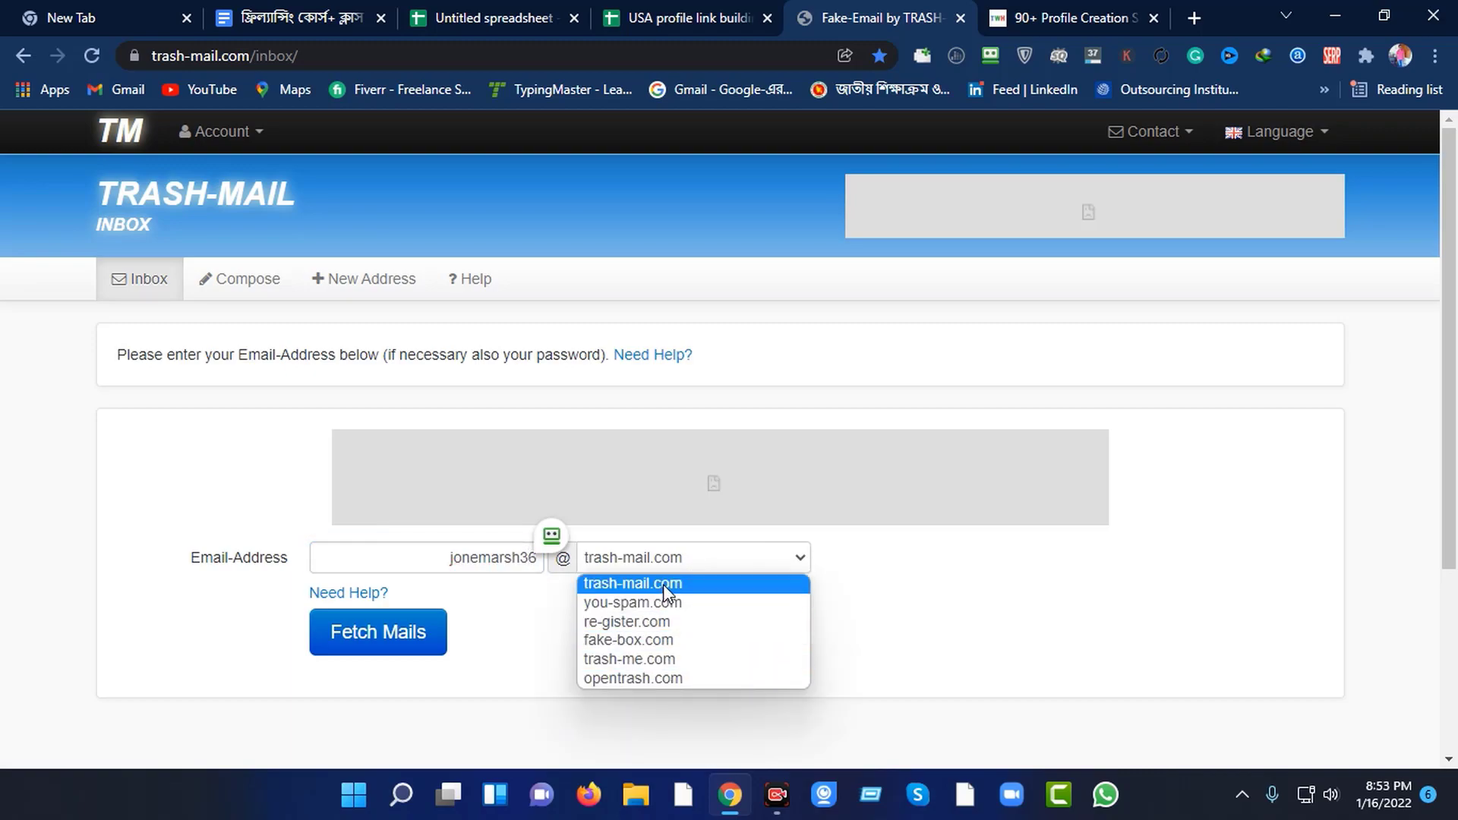
pyautogui.click(653, 677)
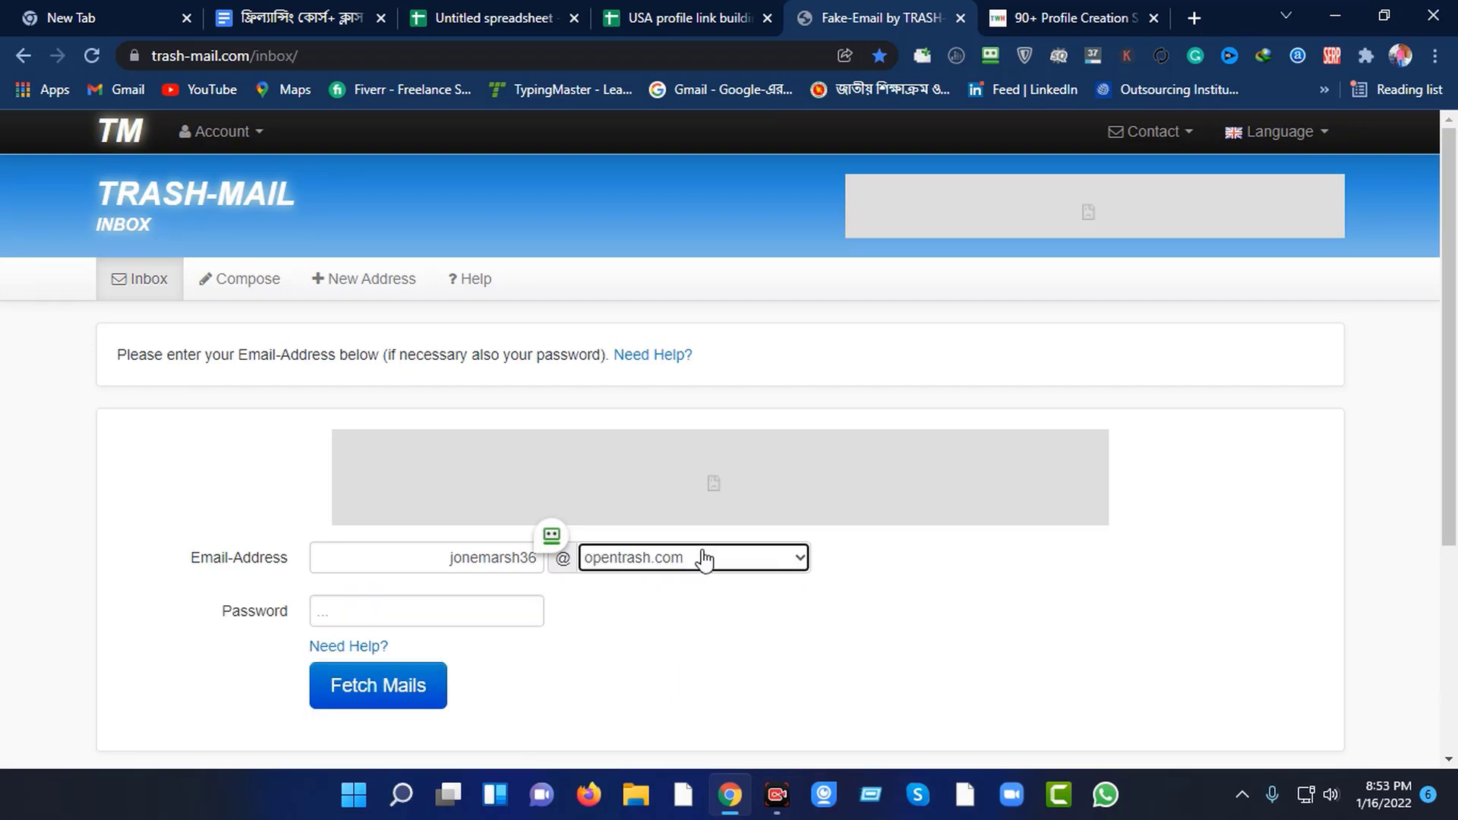
pyautogui.click(733, 571)
pyautogui.click(639, 683)
# Step: Enter the mailbox password, fetch mails, and dismiss the save-credentials offer
pyautogui.click(396, 612)
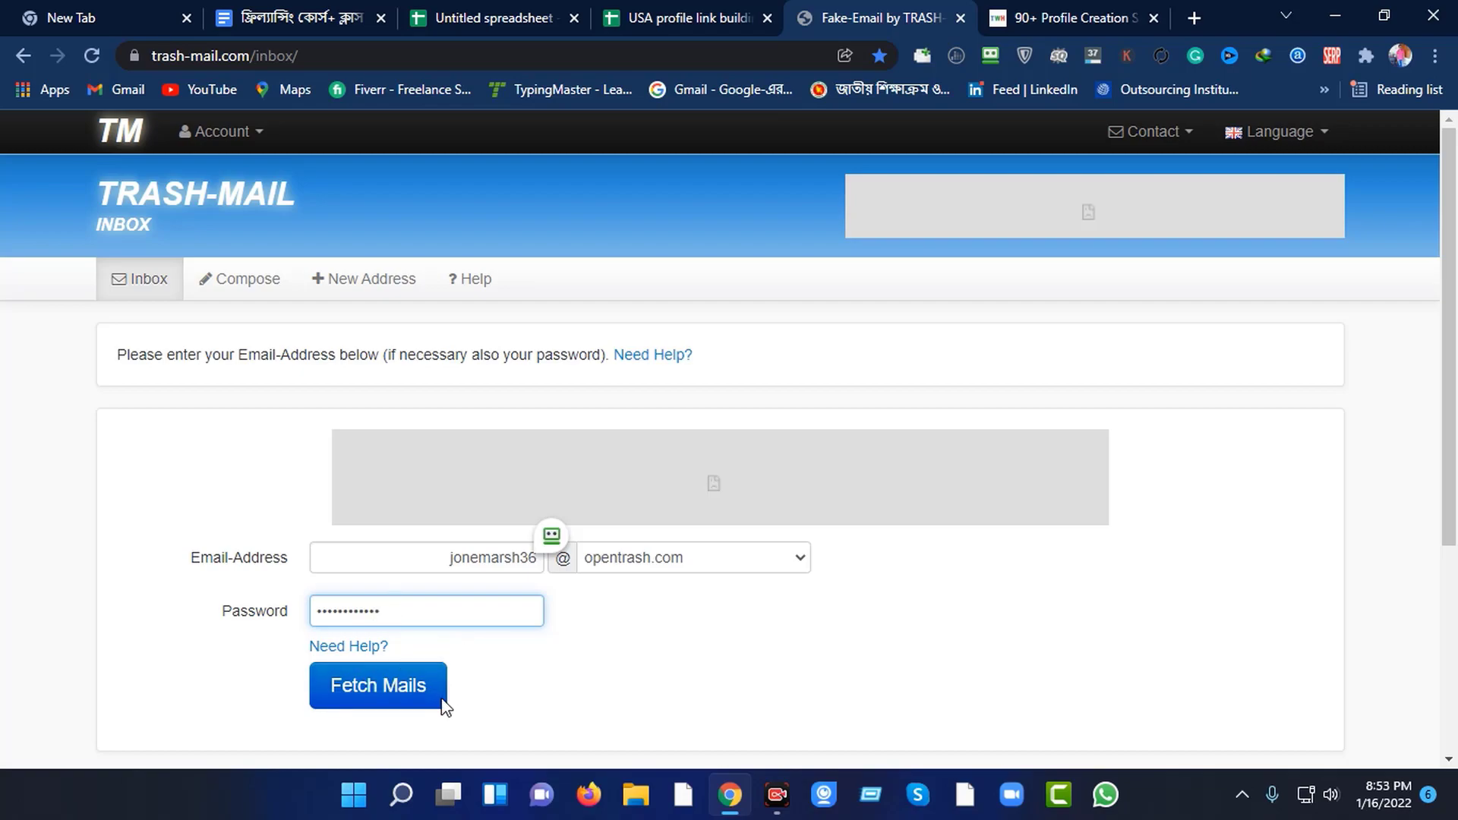
pyautogui.moveTo(418, 611); pyautogui.dragTo(282, 619)
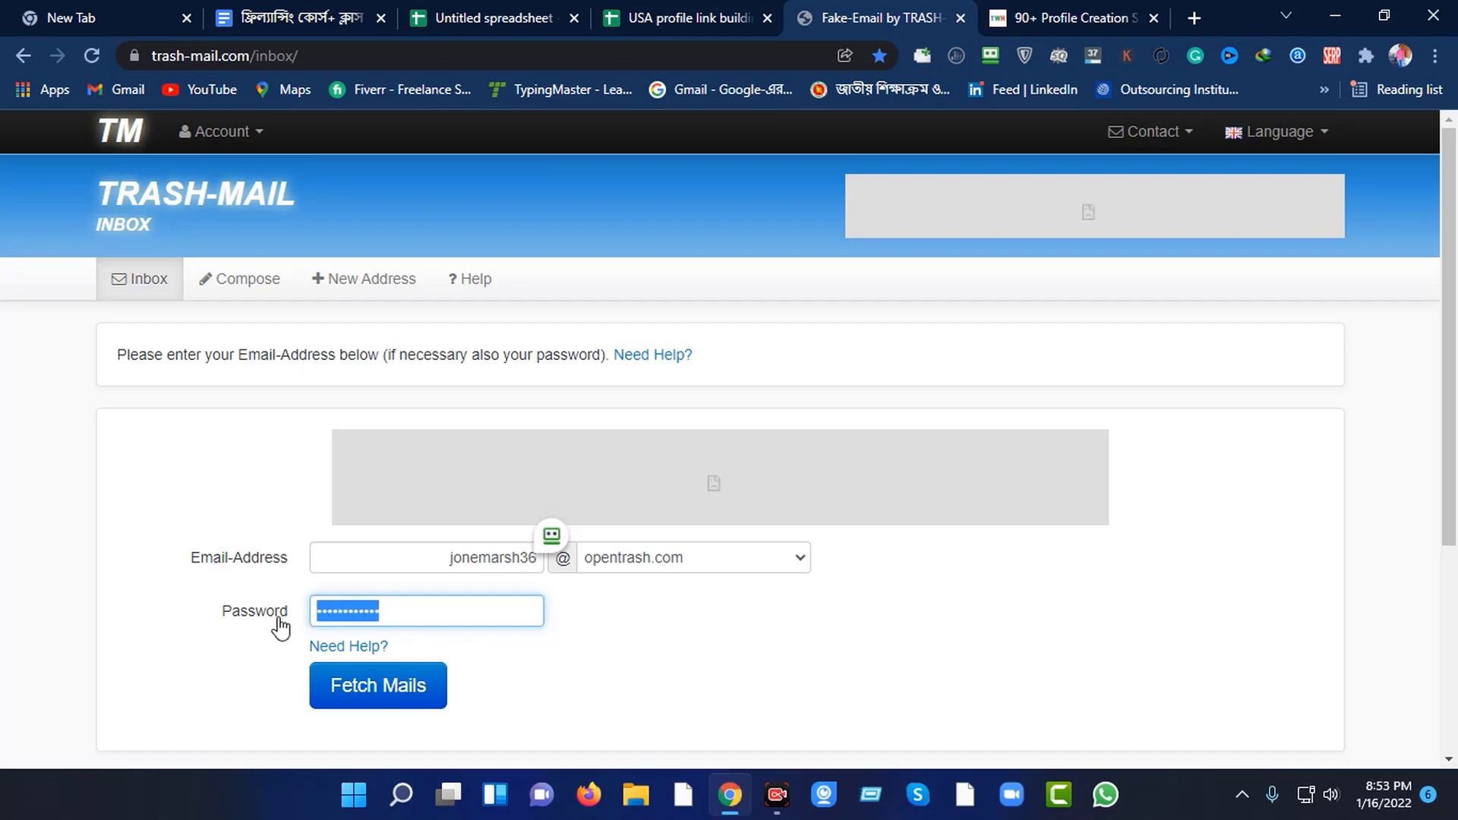
pyautogui.click(426, 686)
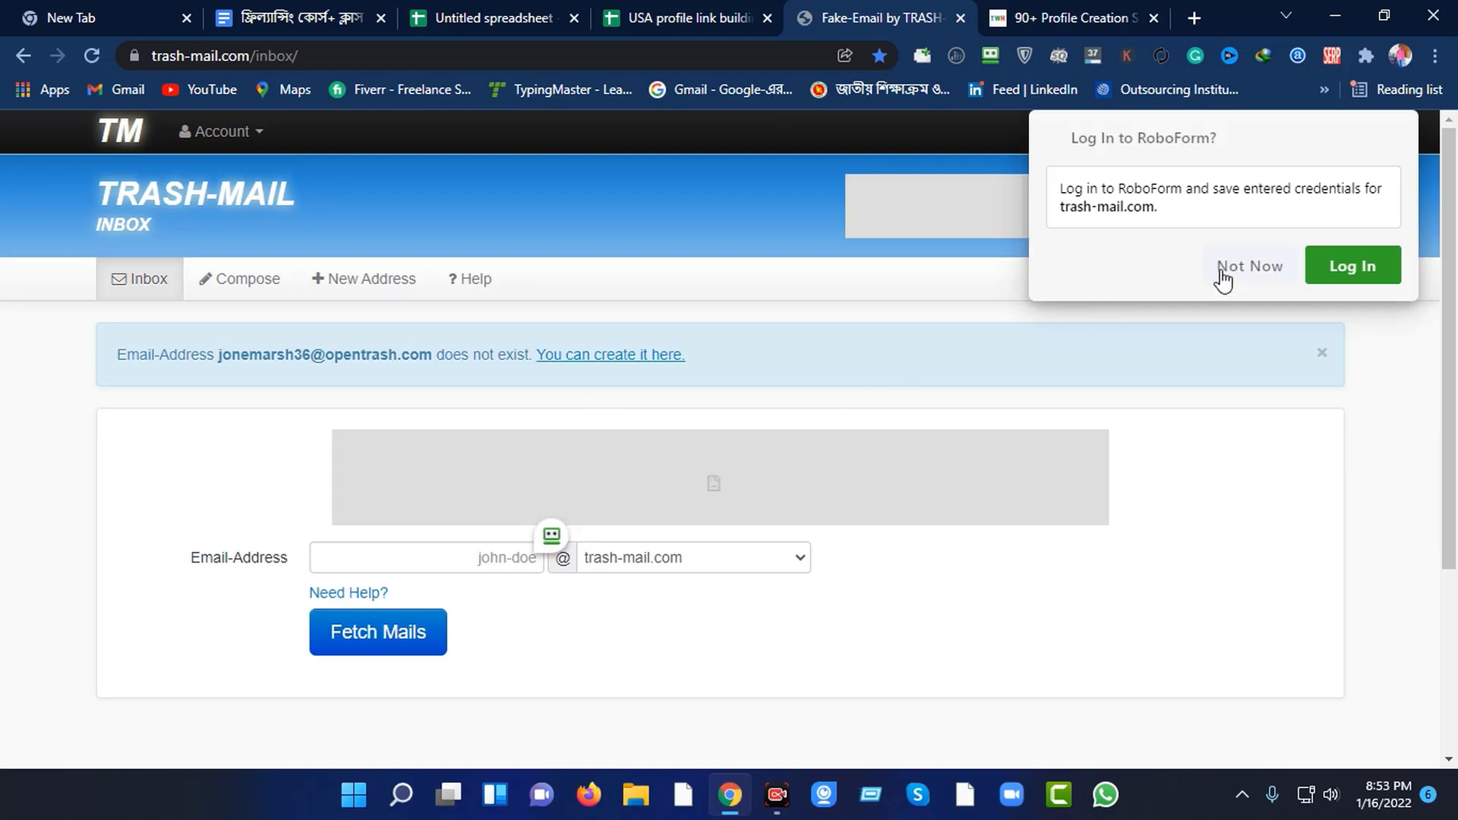
pyautogui.click(1253, 264)
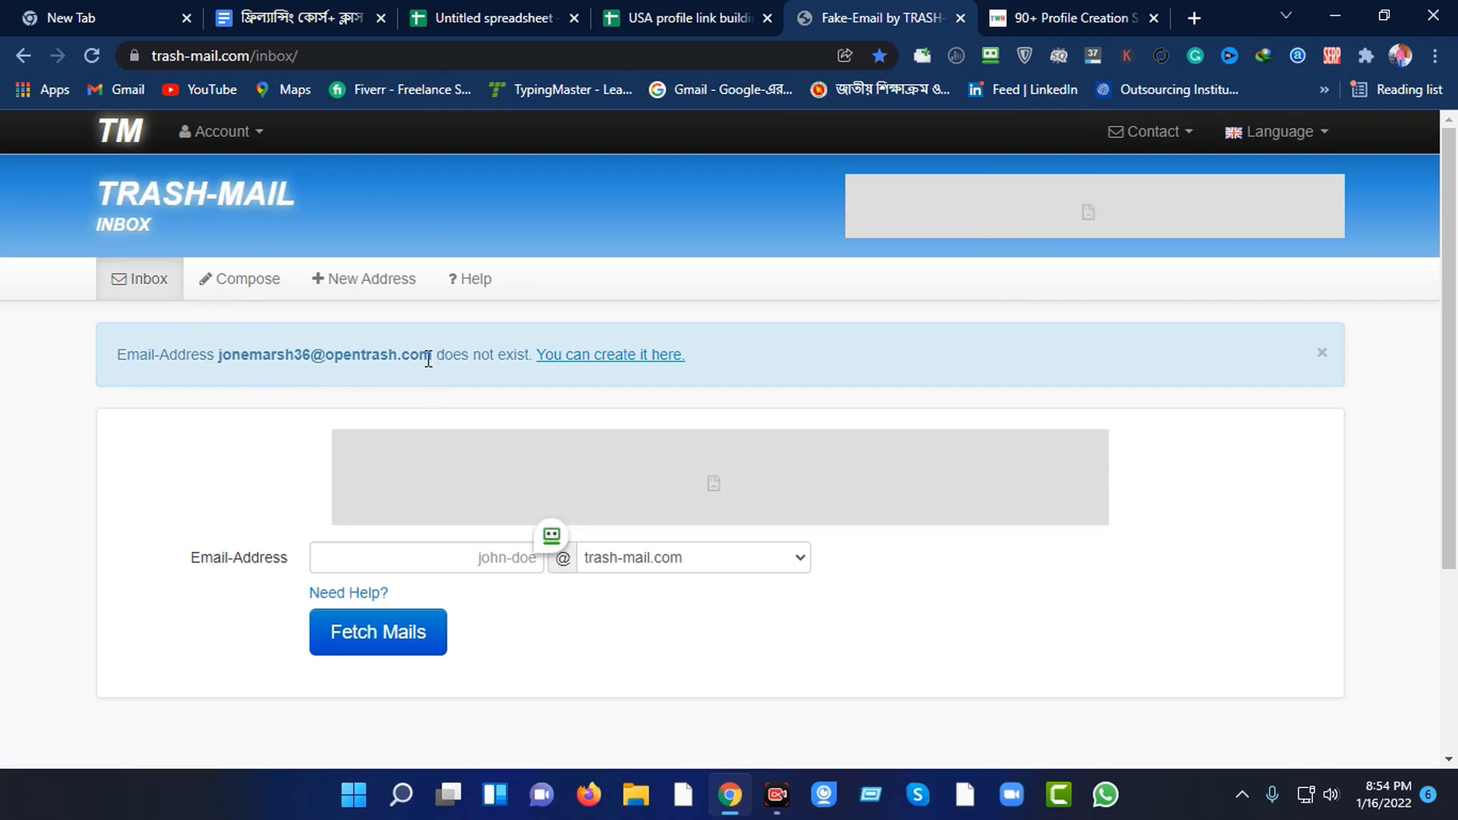
# Step: Follow the 'create it here' link, resubmit the inbox page, and open the New Address form
pyautogui.moveTo(428, 360); pyautogui.dragTo(267, 368)
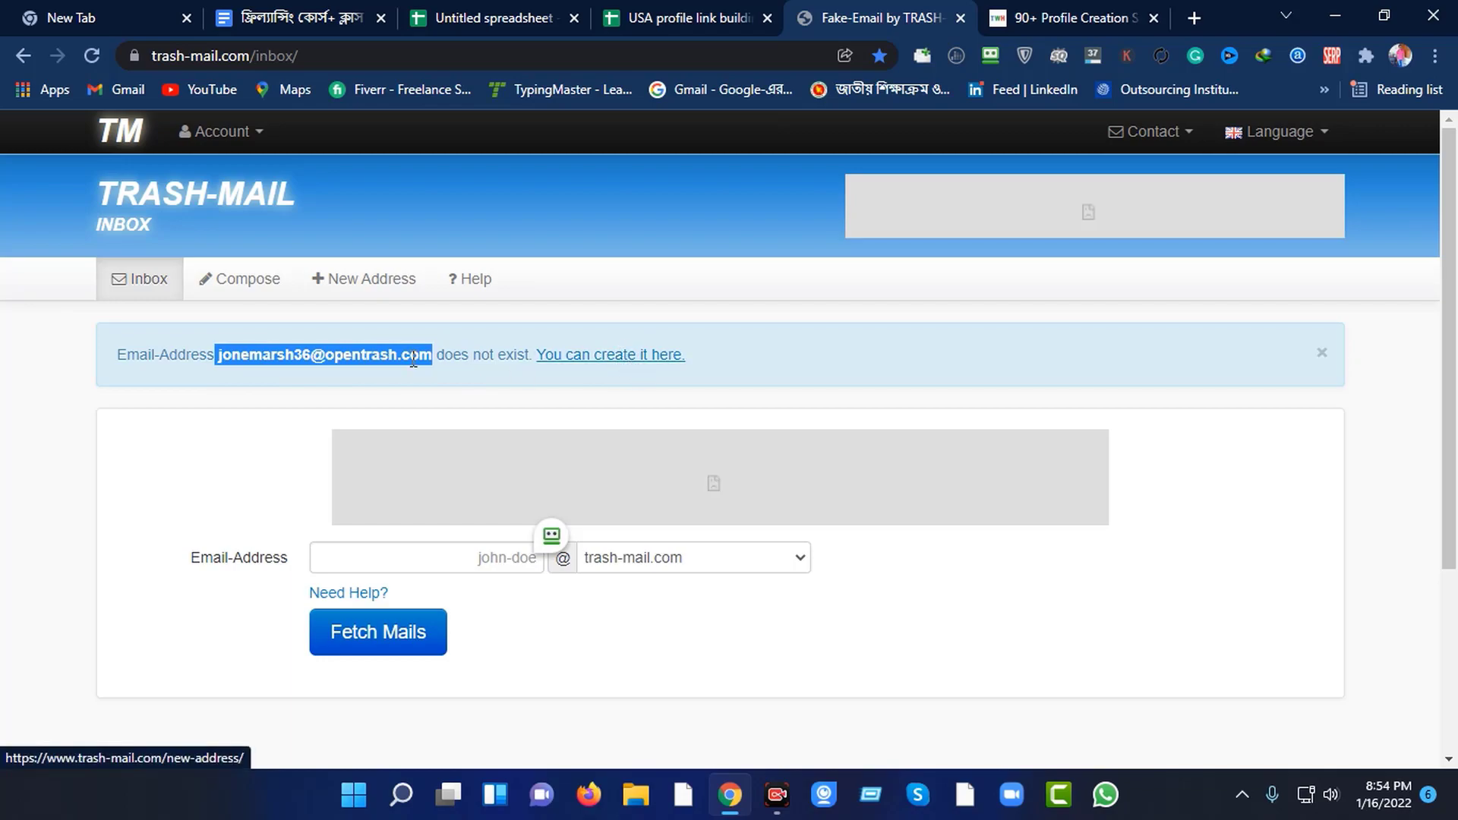
pyautogui.click(599, 360)
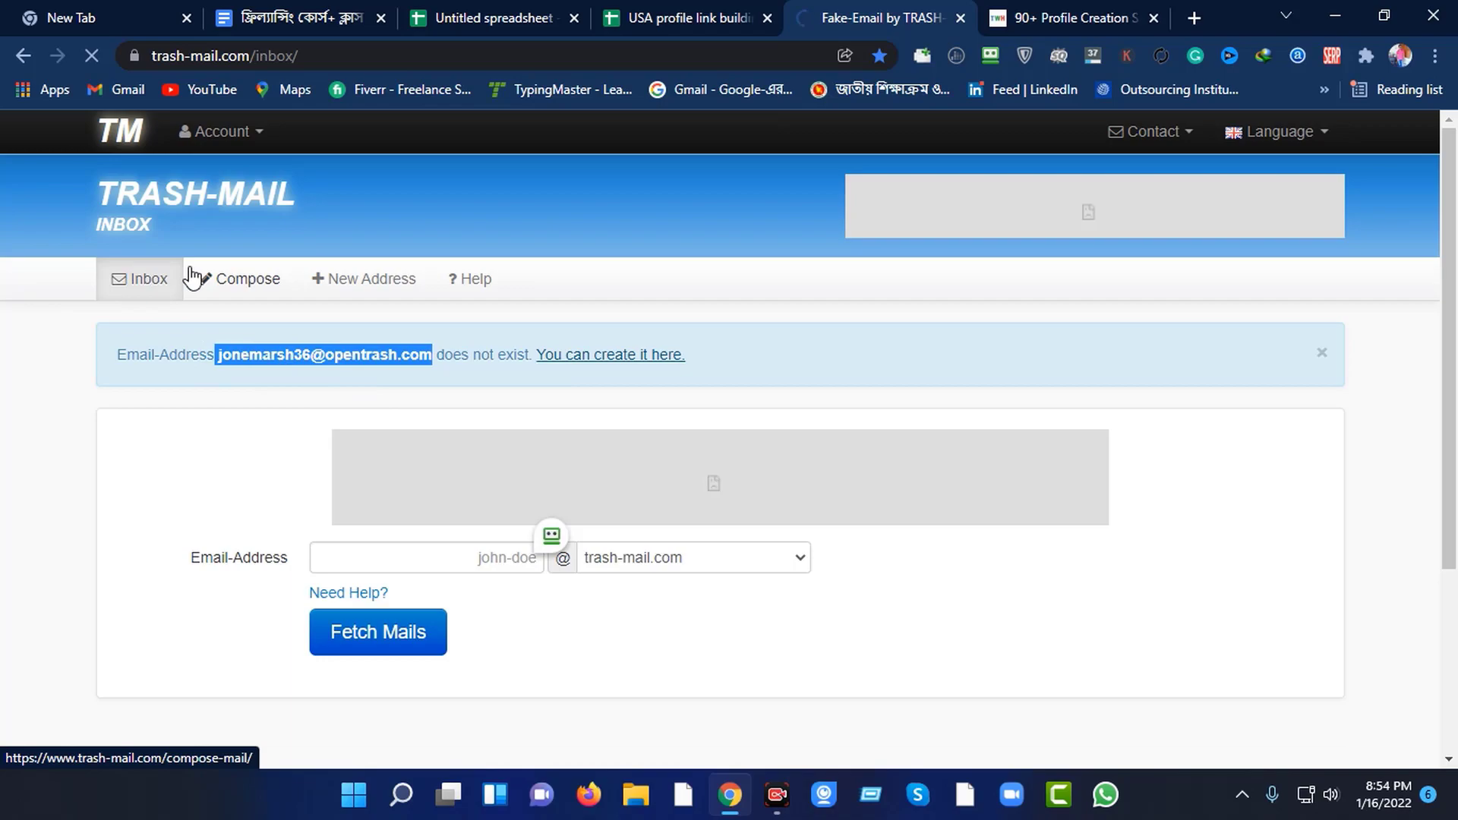
pyautogui.click(359, 295)
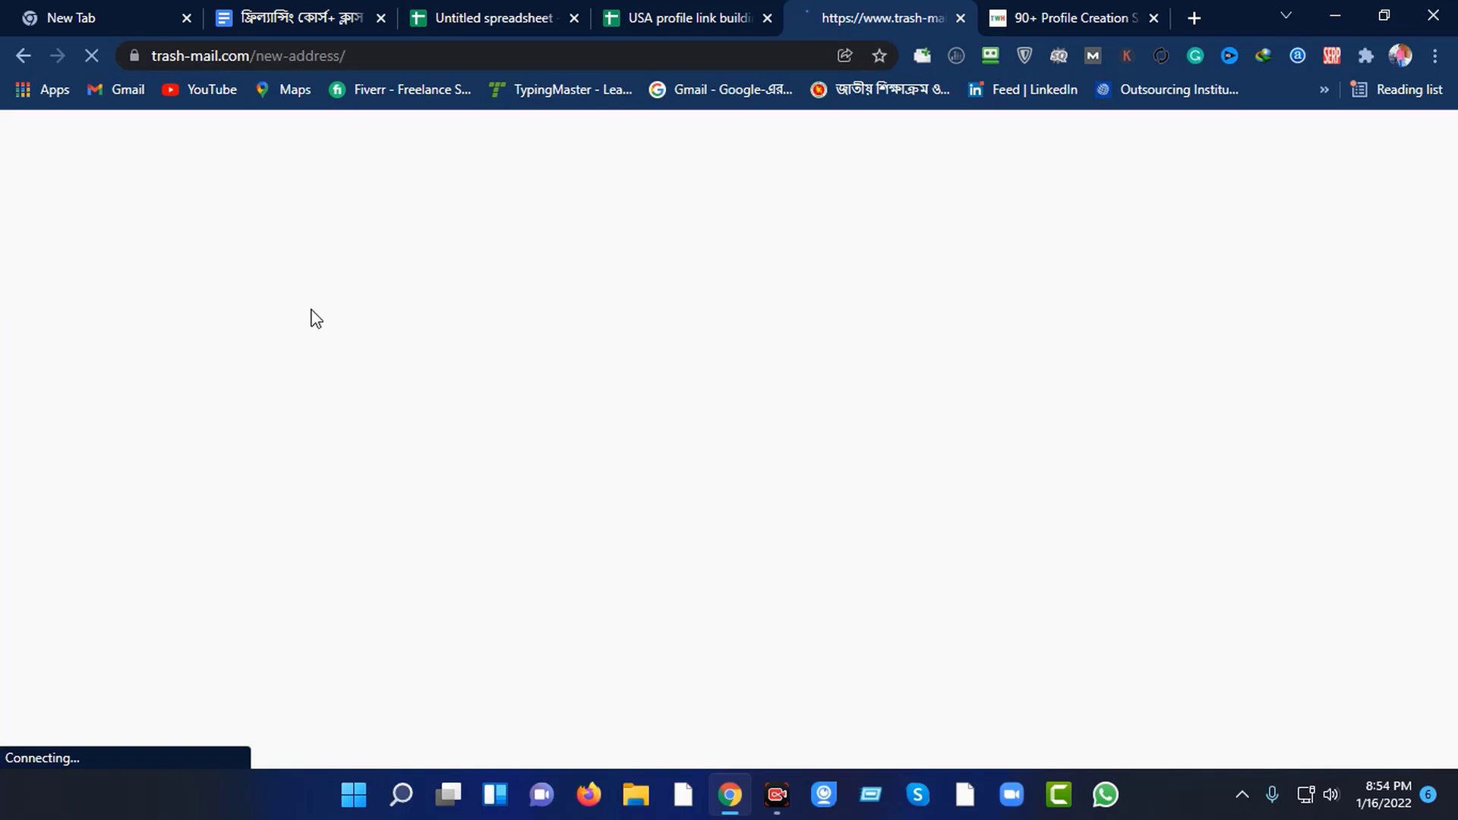
pyautogui.click(23, 54)
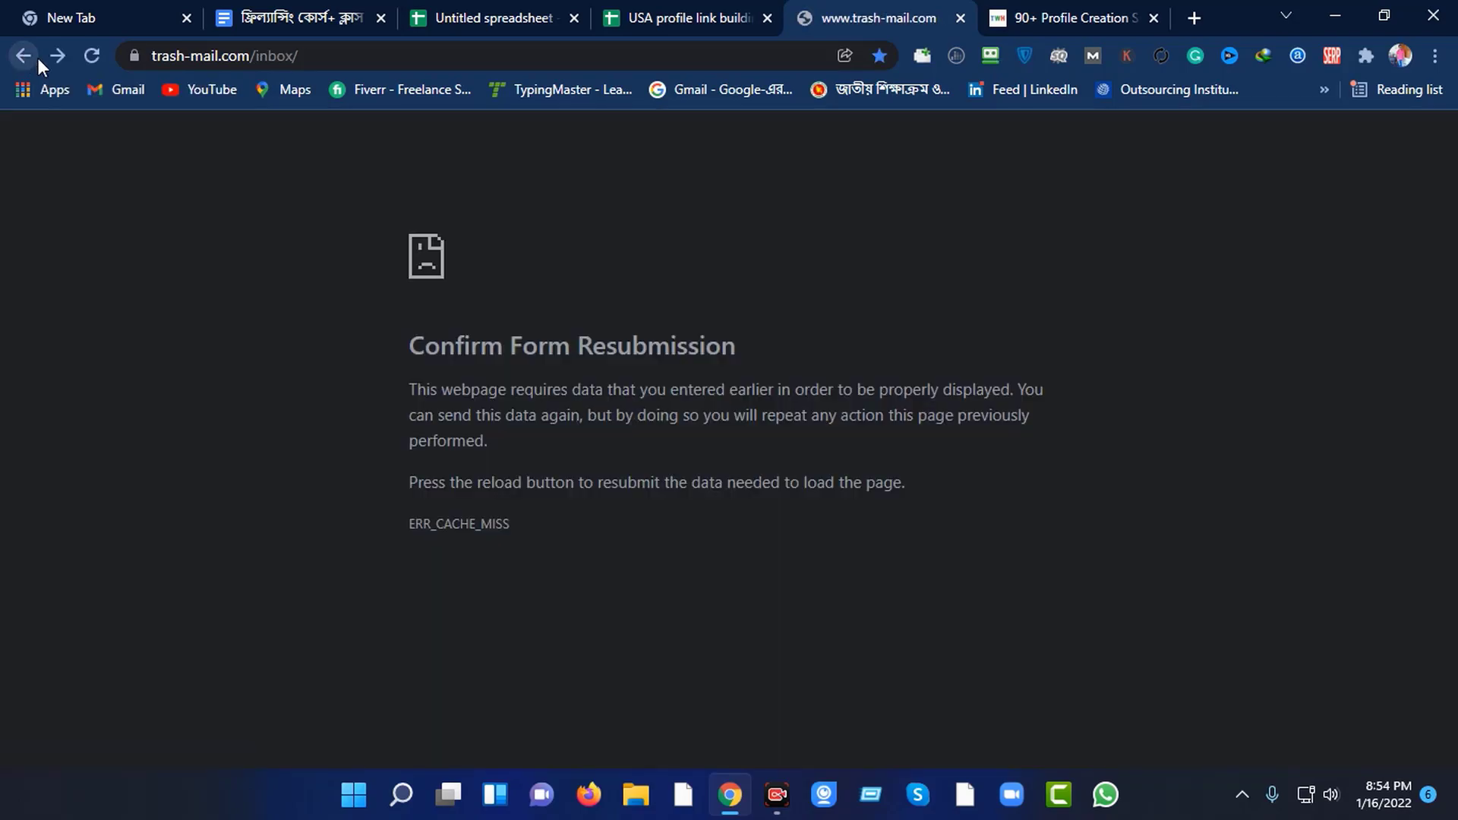
pyautogui.click(90, 56)
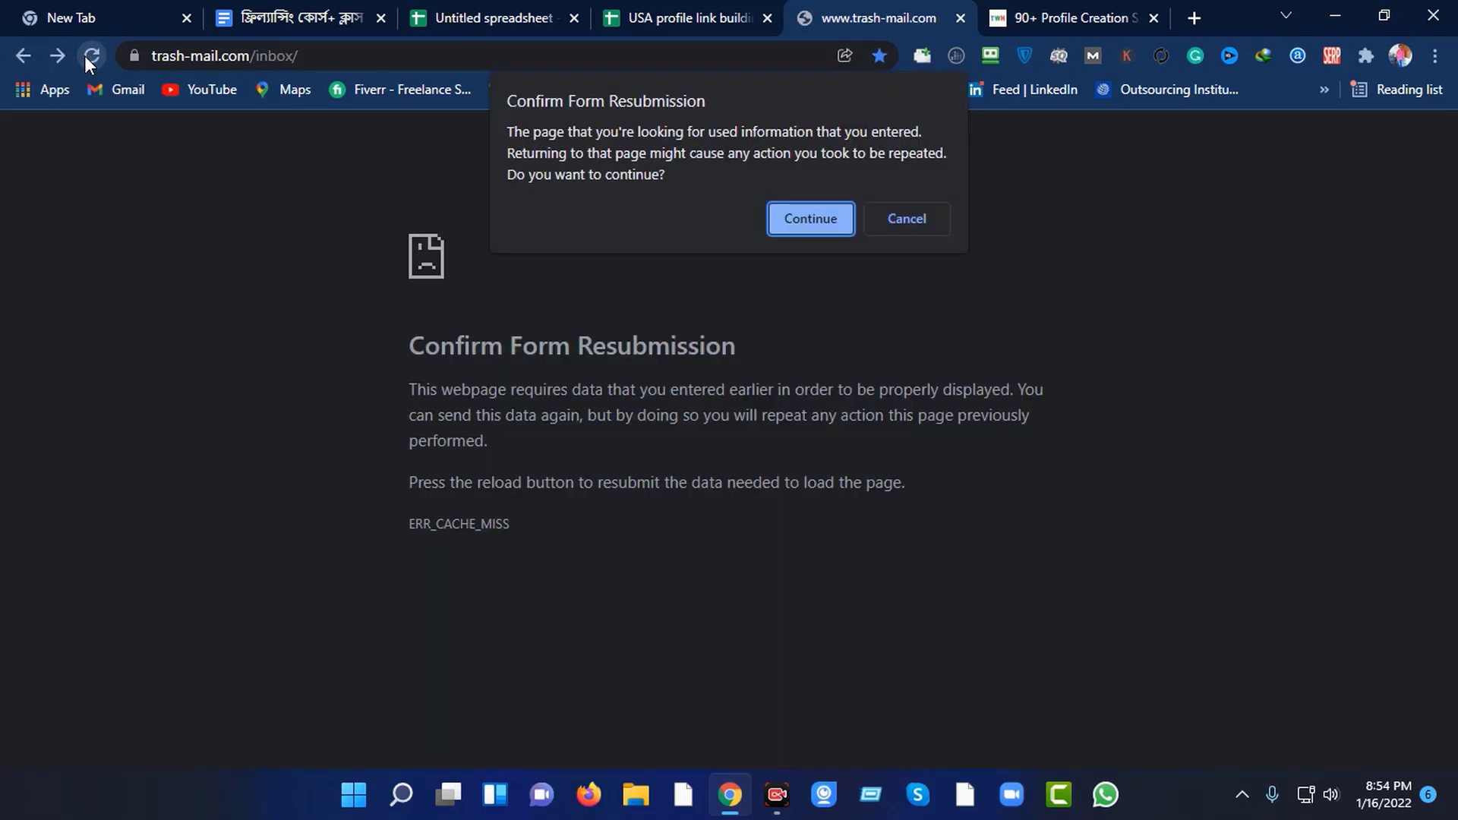
pyautogui.click(834, 221)
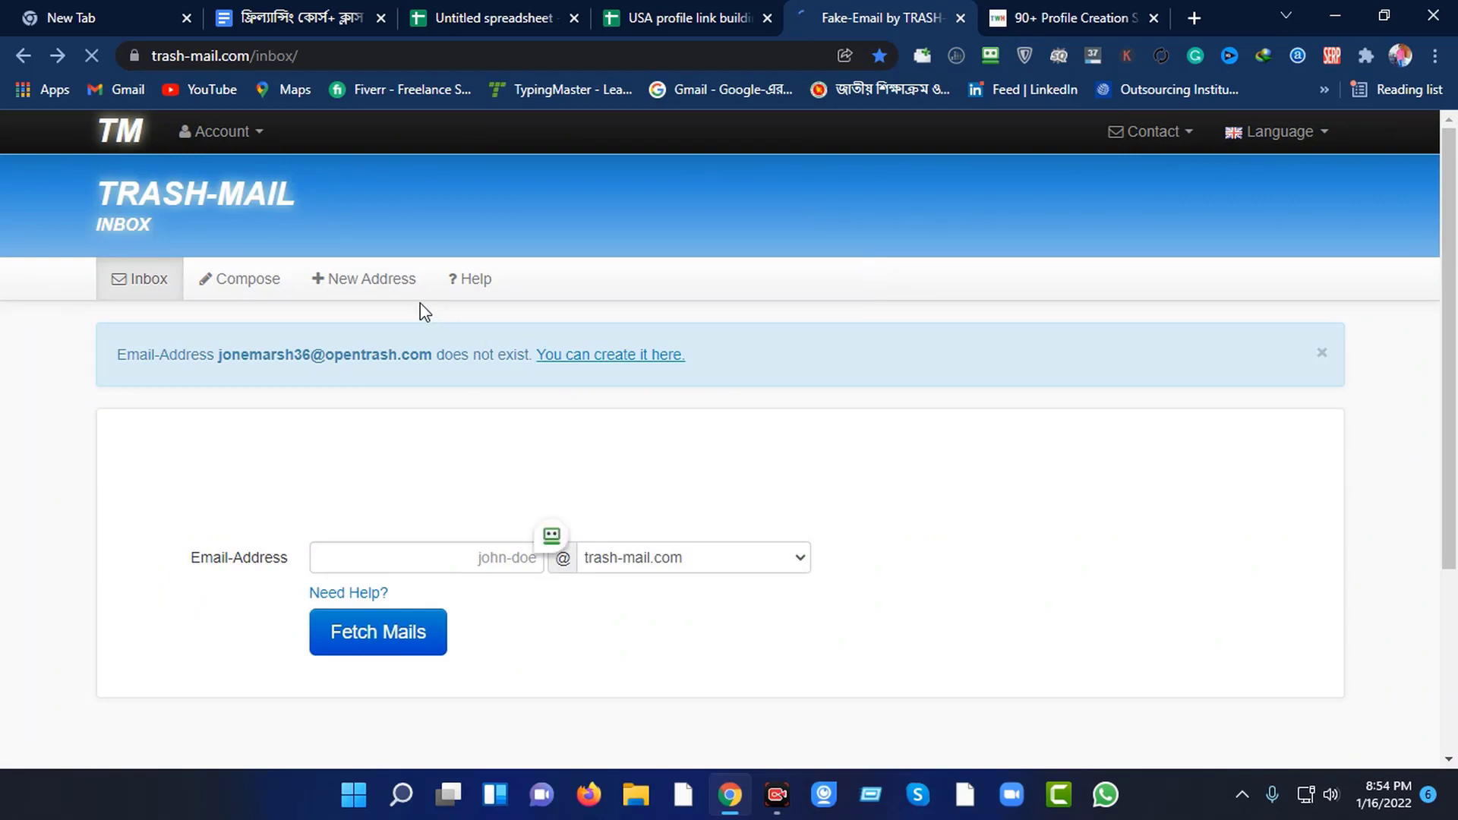
pyautogui.click(358, 289)
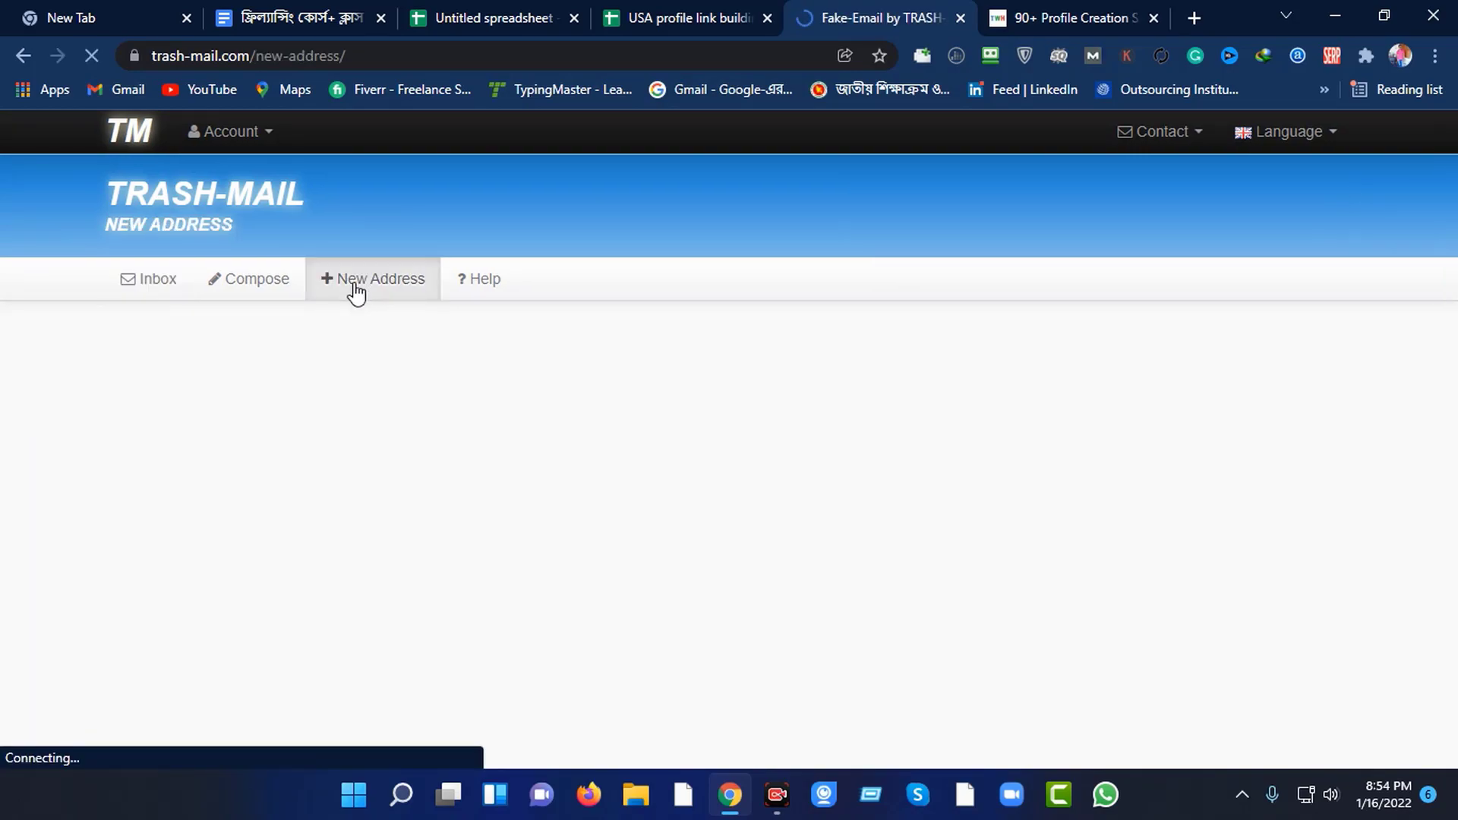
pyautogui.click(477, 562)
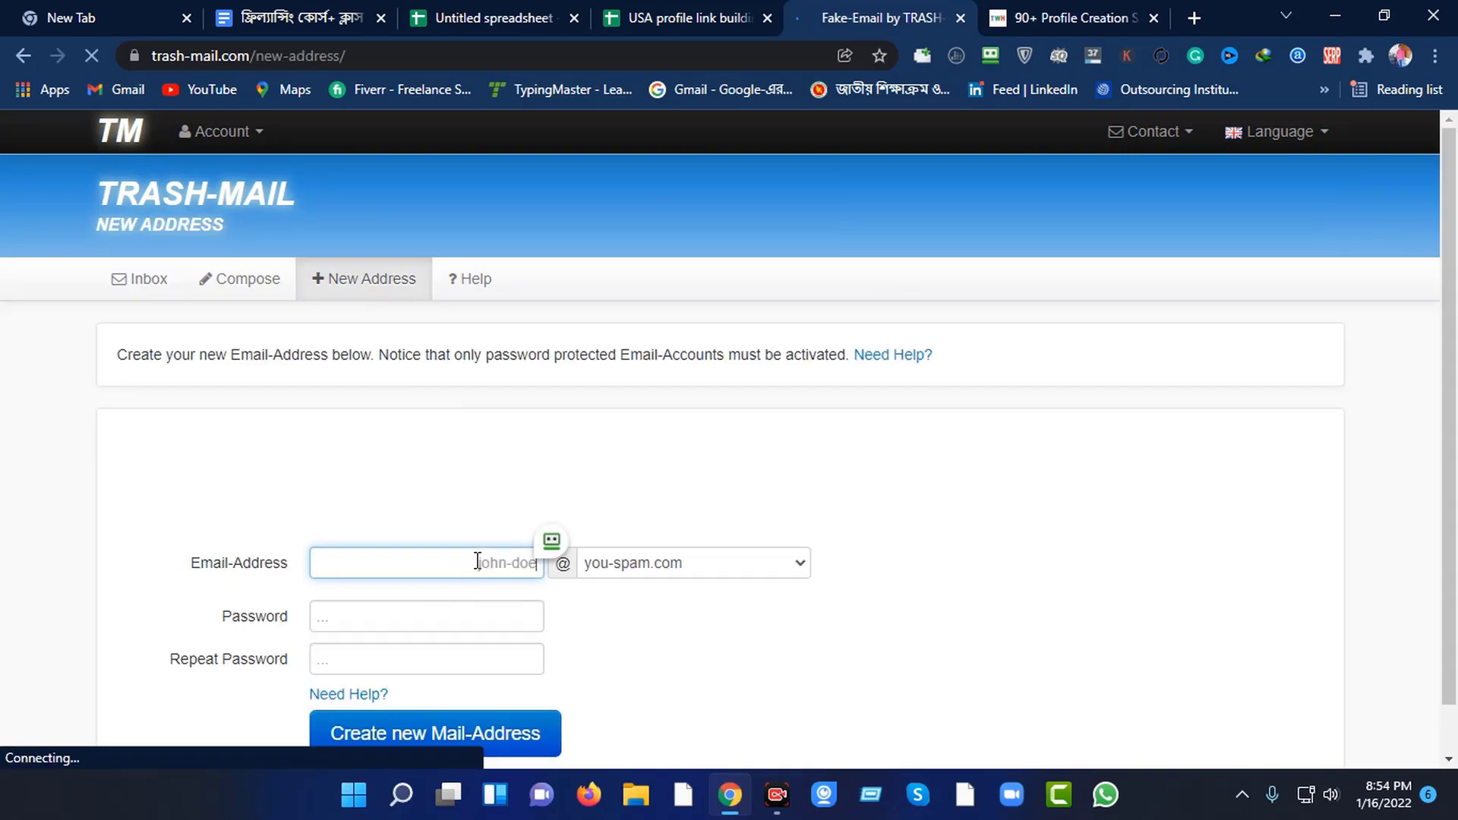
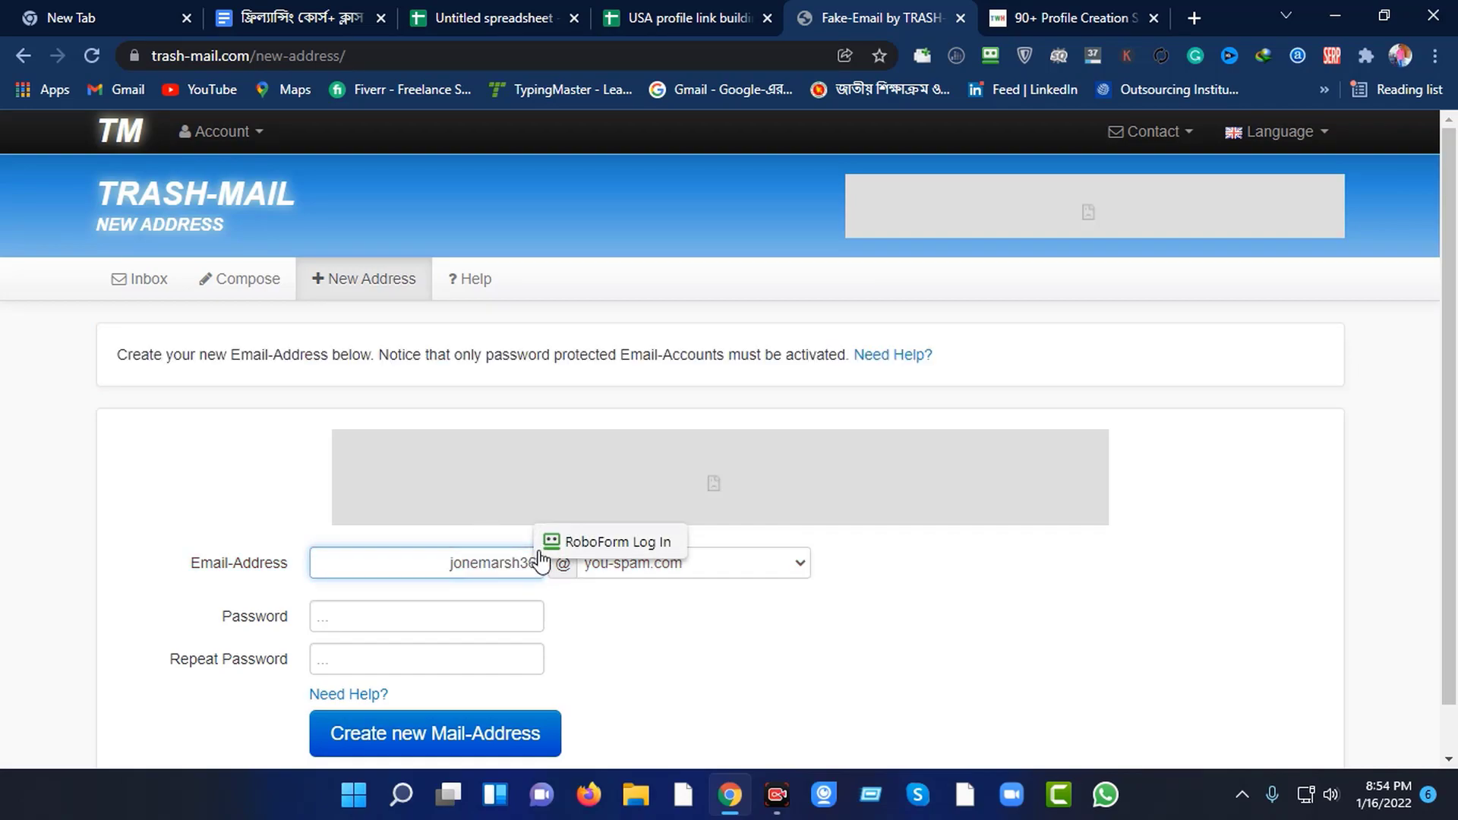
# Step: Enter the username, choose opentrash.com, and type the password in both password fields
pyautogui.click(742, 571)
pyautogui.click(665, 627)
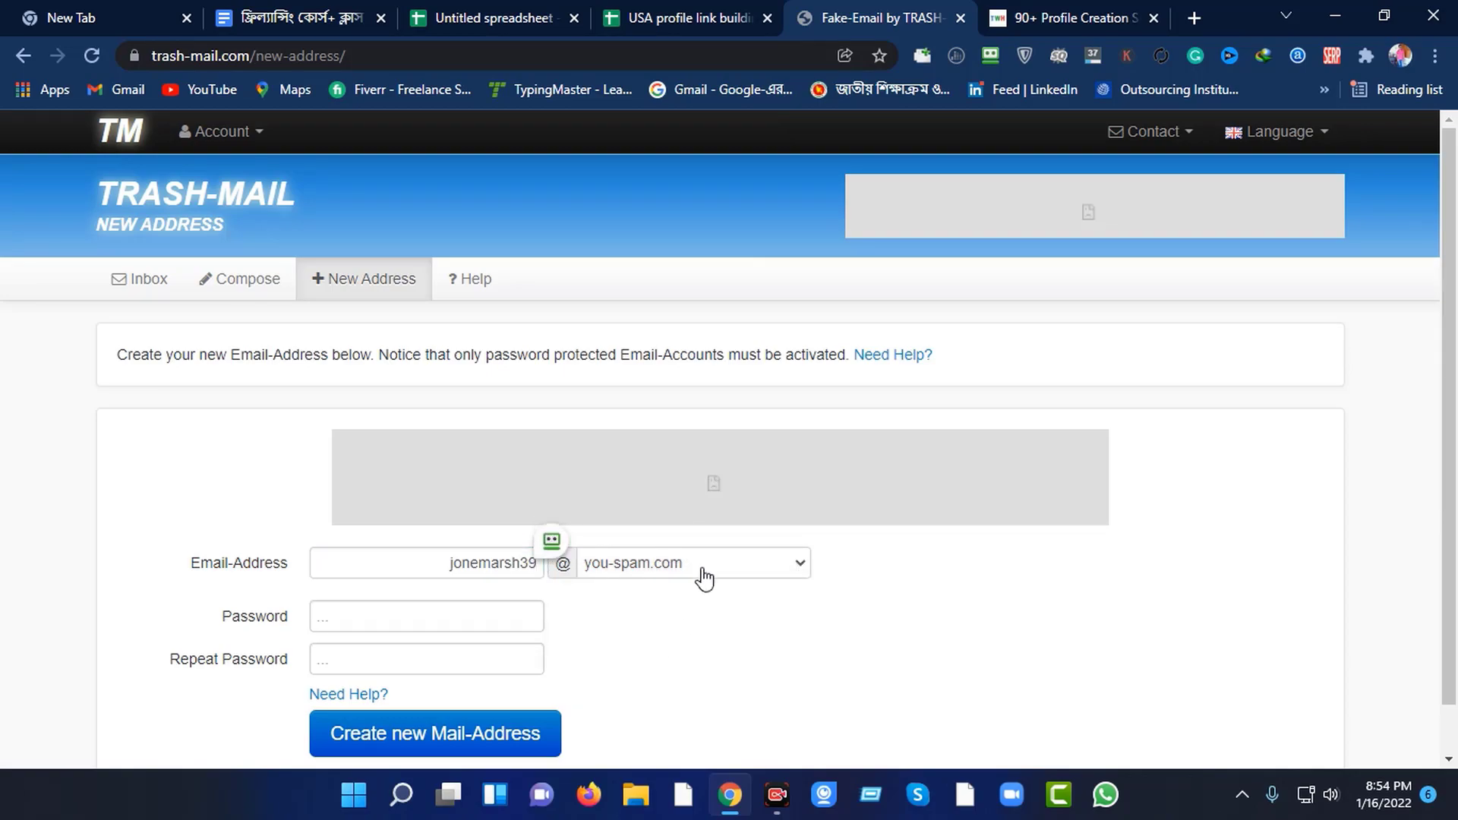
pyautogui.click(714, 574)
pyautogui.click(645, 627)
pyautogui.click(440, 616)
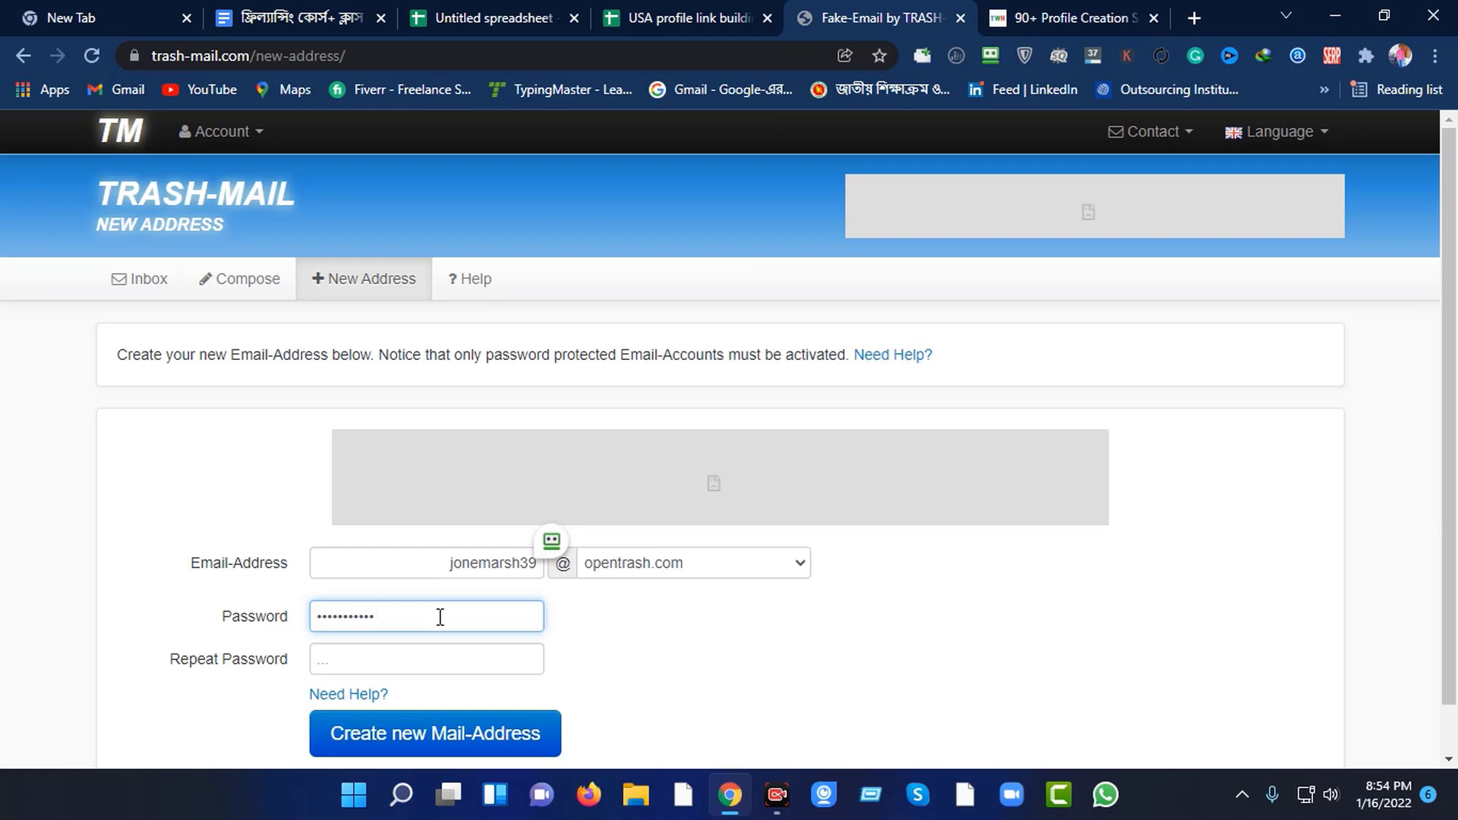
pyautogui.click(323, 646)
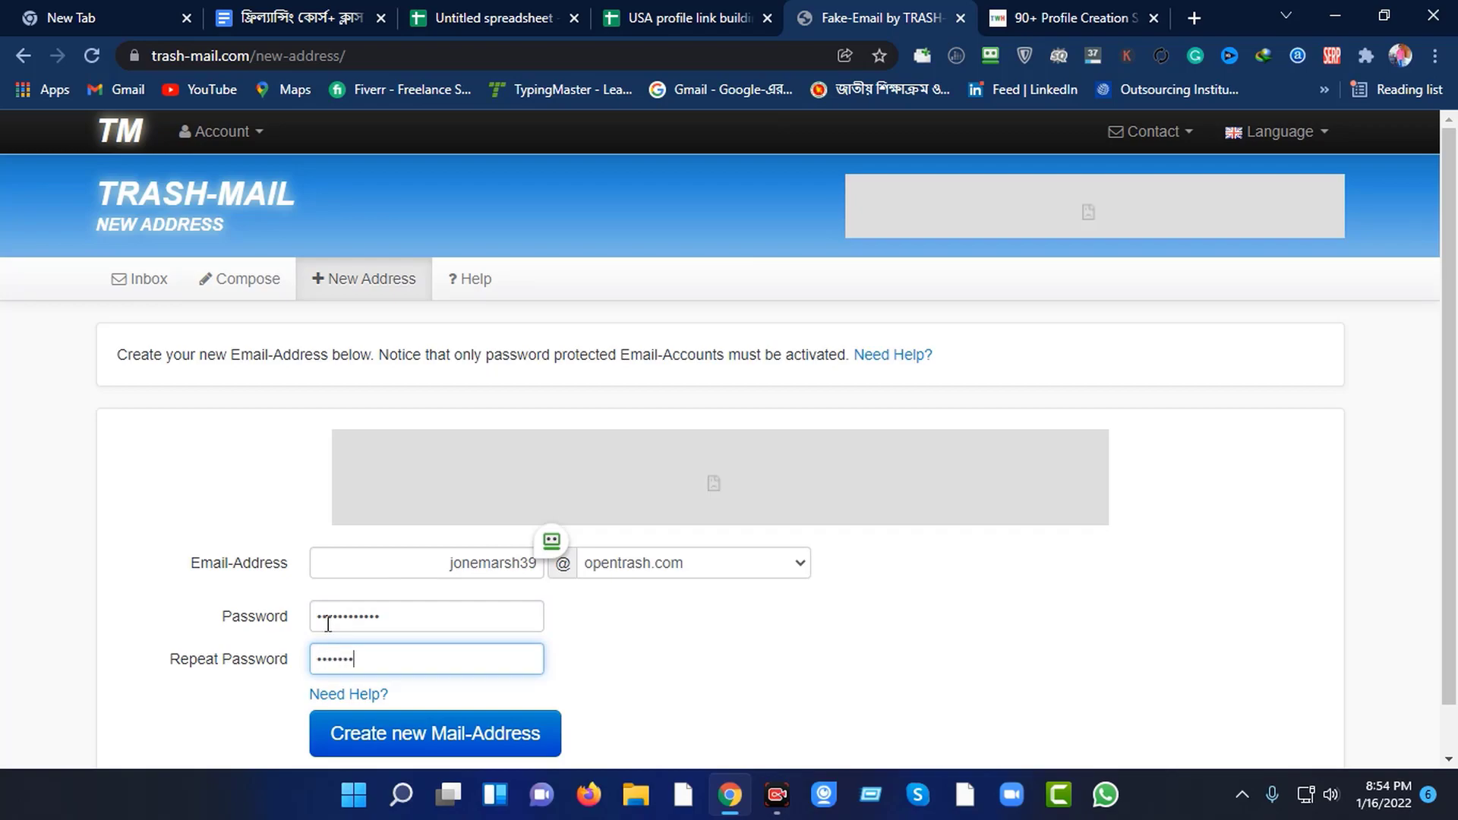
pyautogui.click(623, 653)
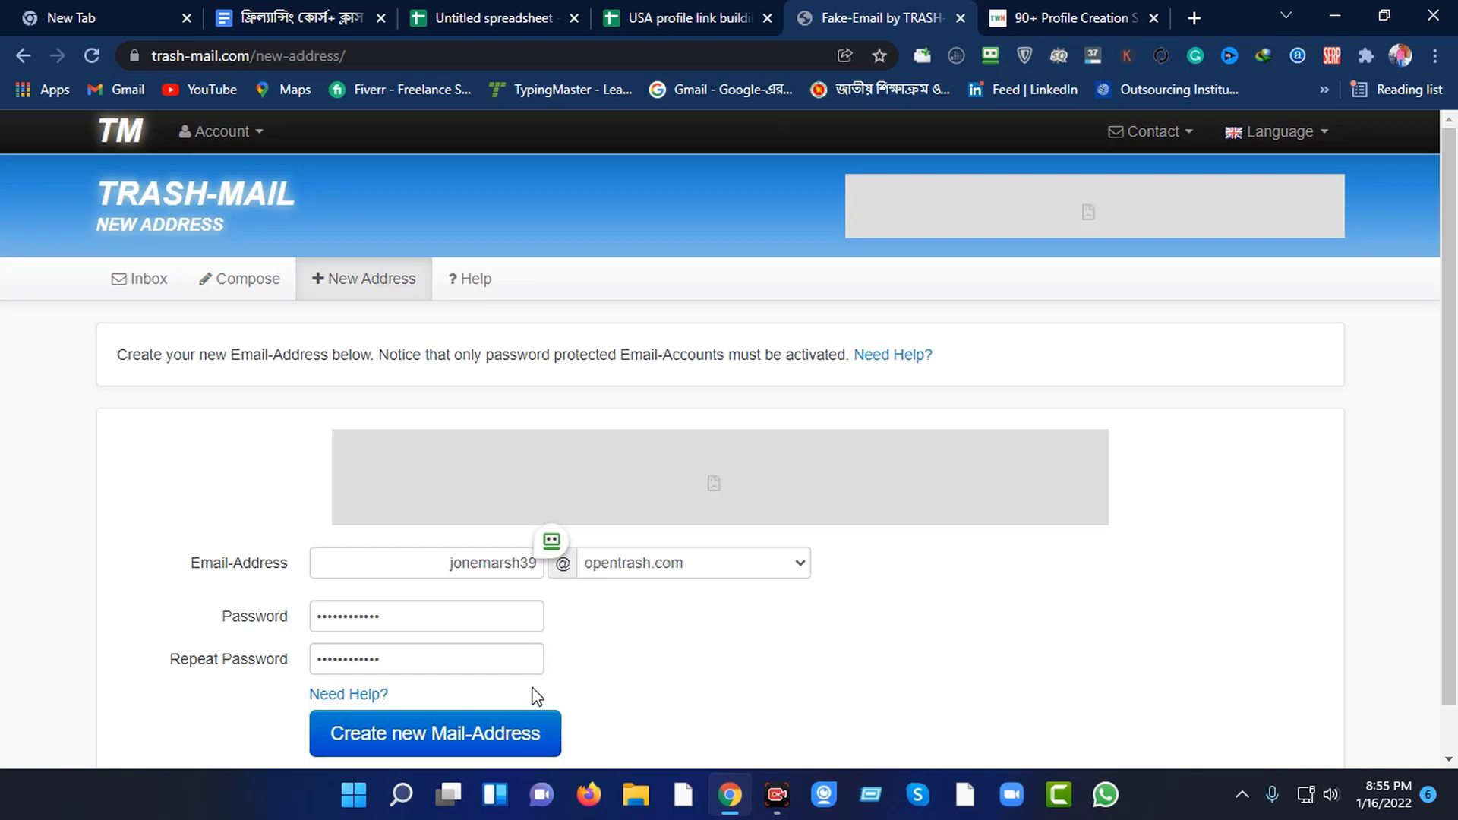
pyautogui.click(659, 23)
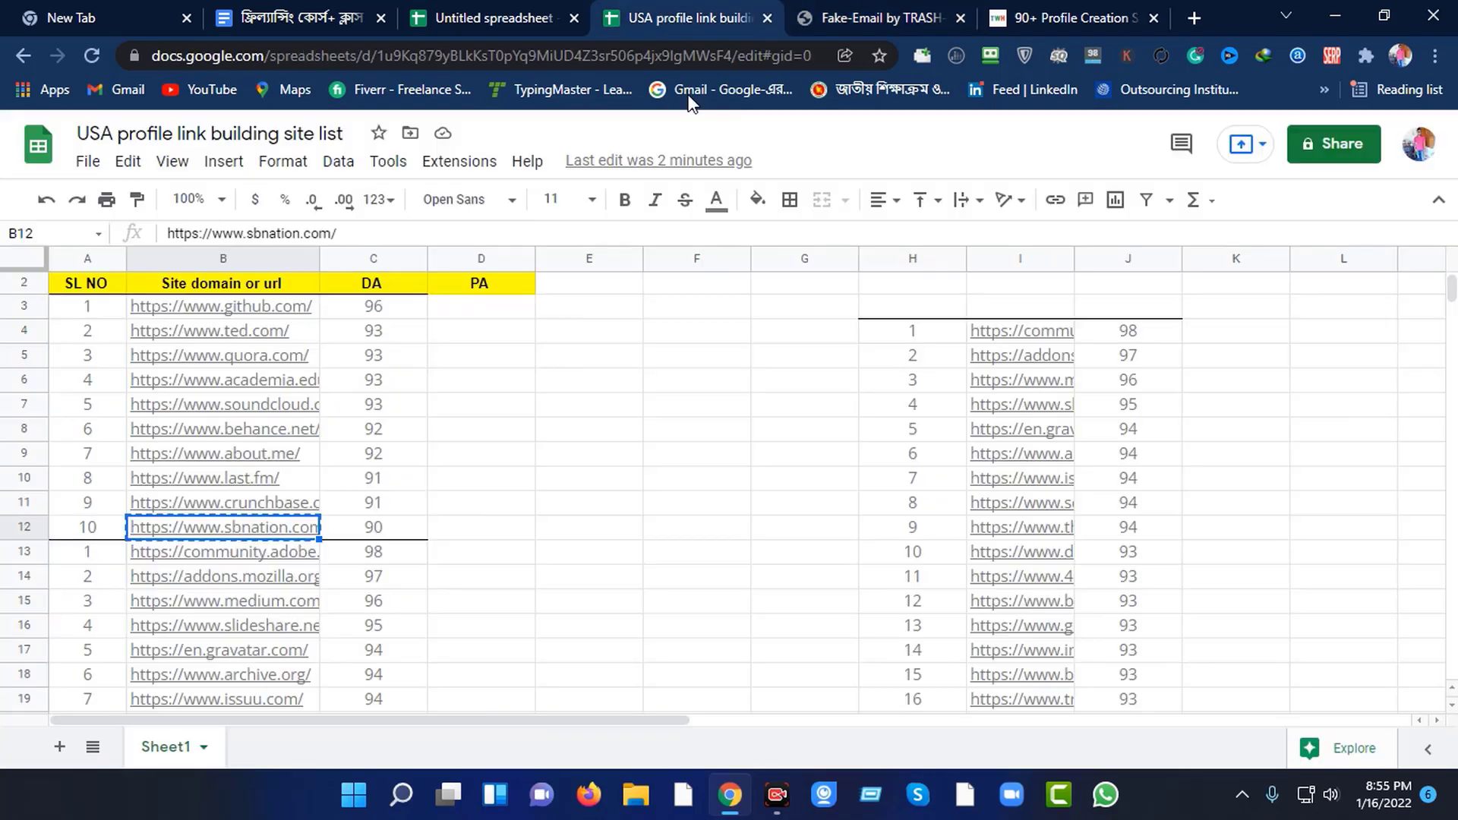
# Step: Record the account password in cell I4 of the tracking sheet and widen column I
pyautogui.click(517, 17)
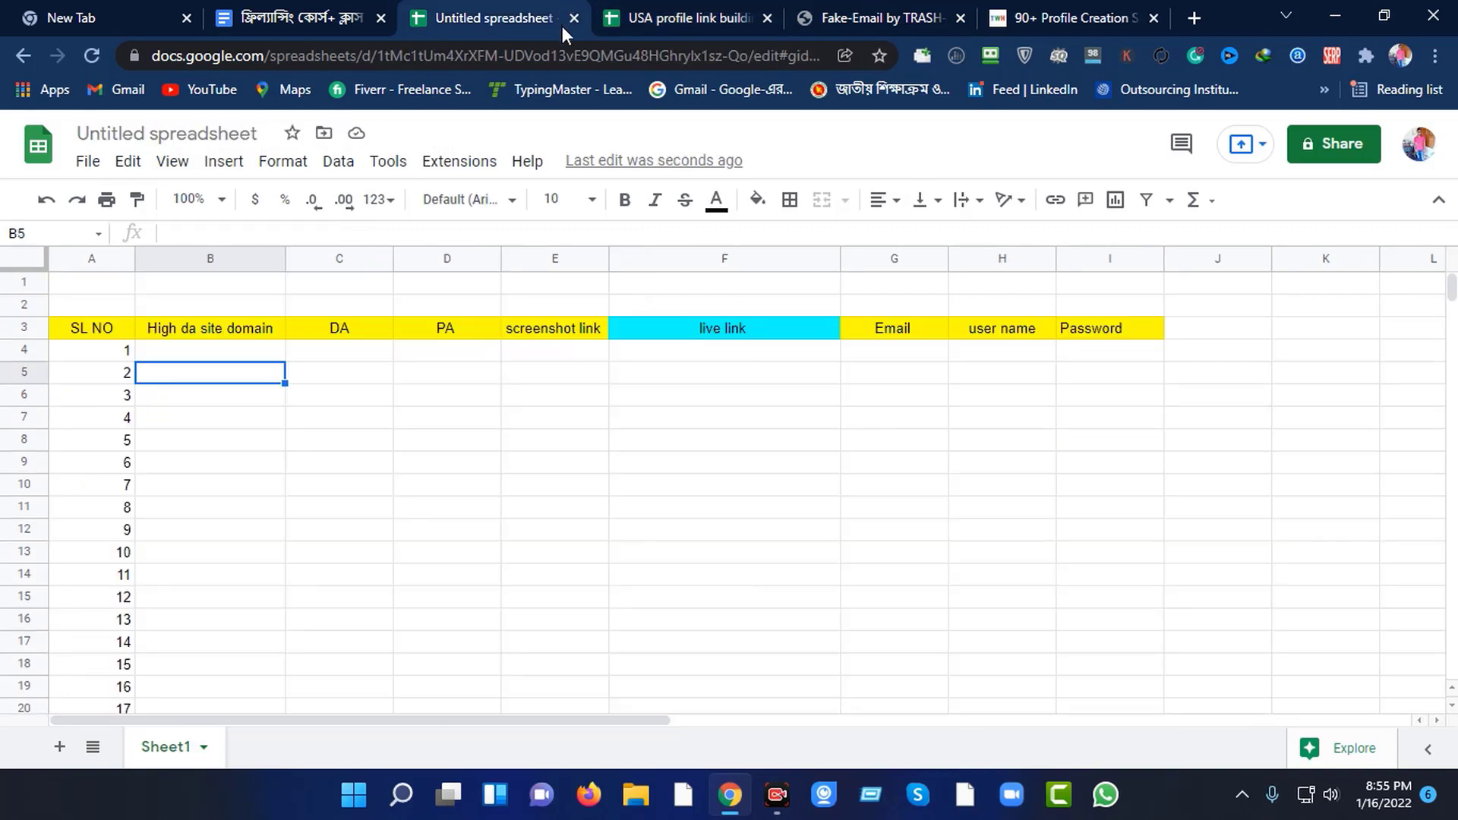
pyautogui.click(1102, 350)
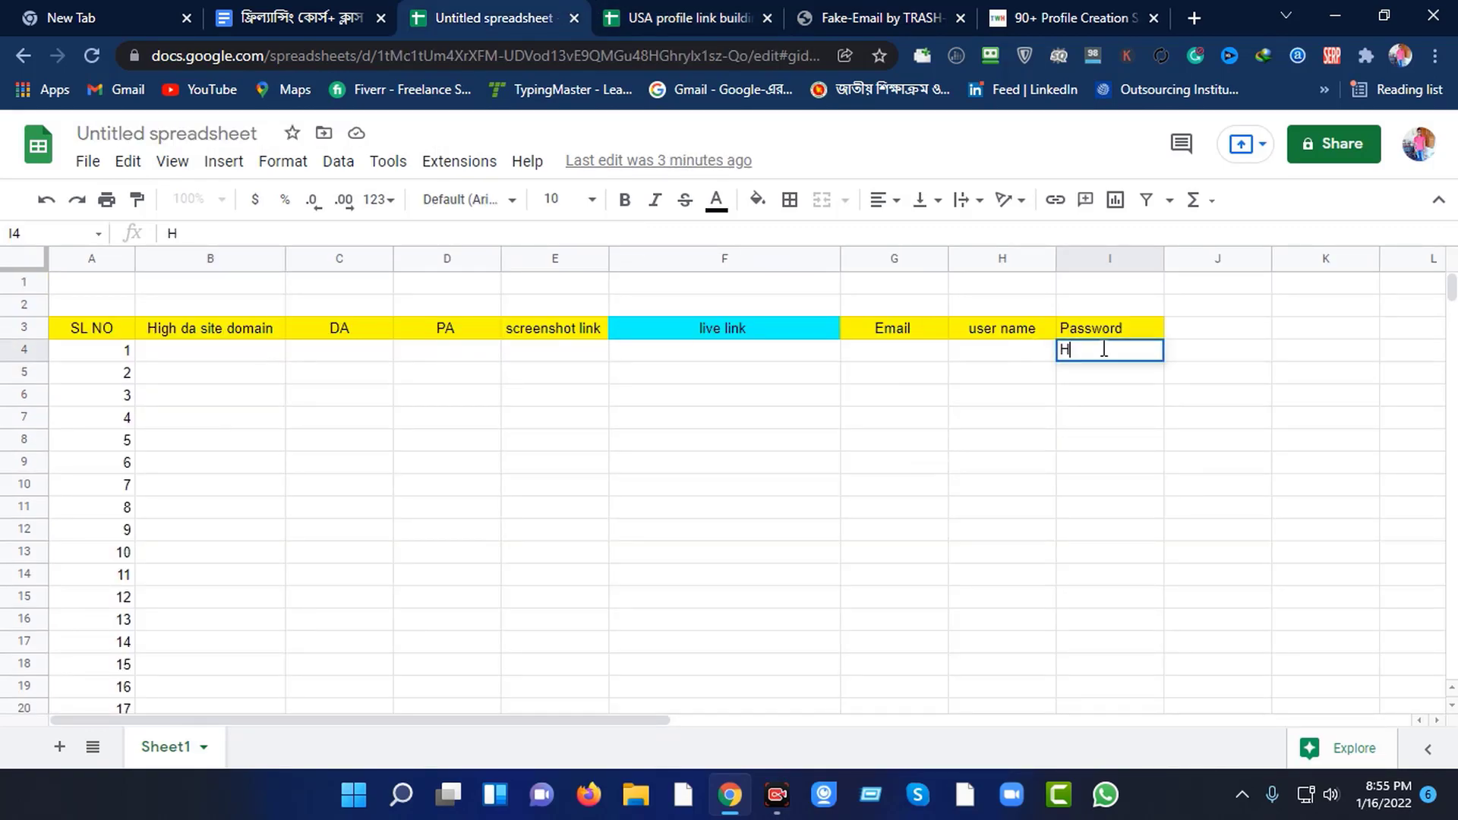
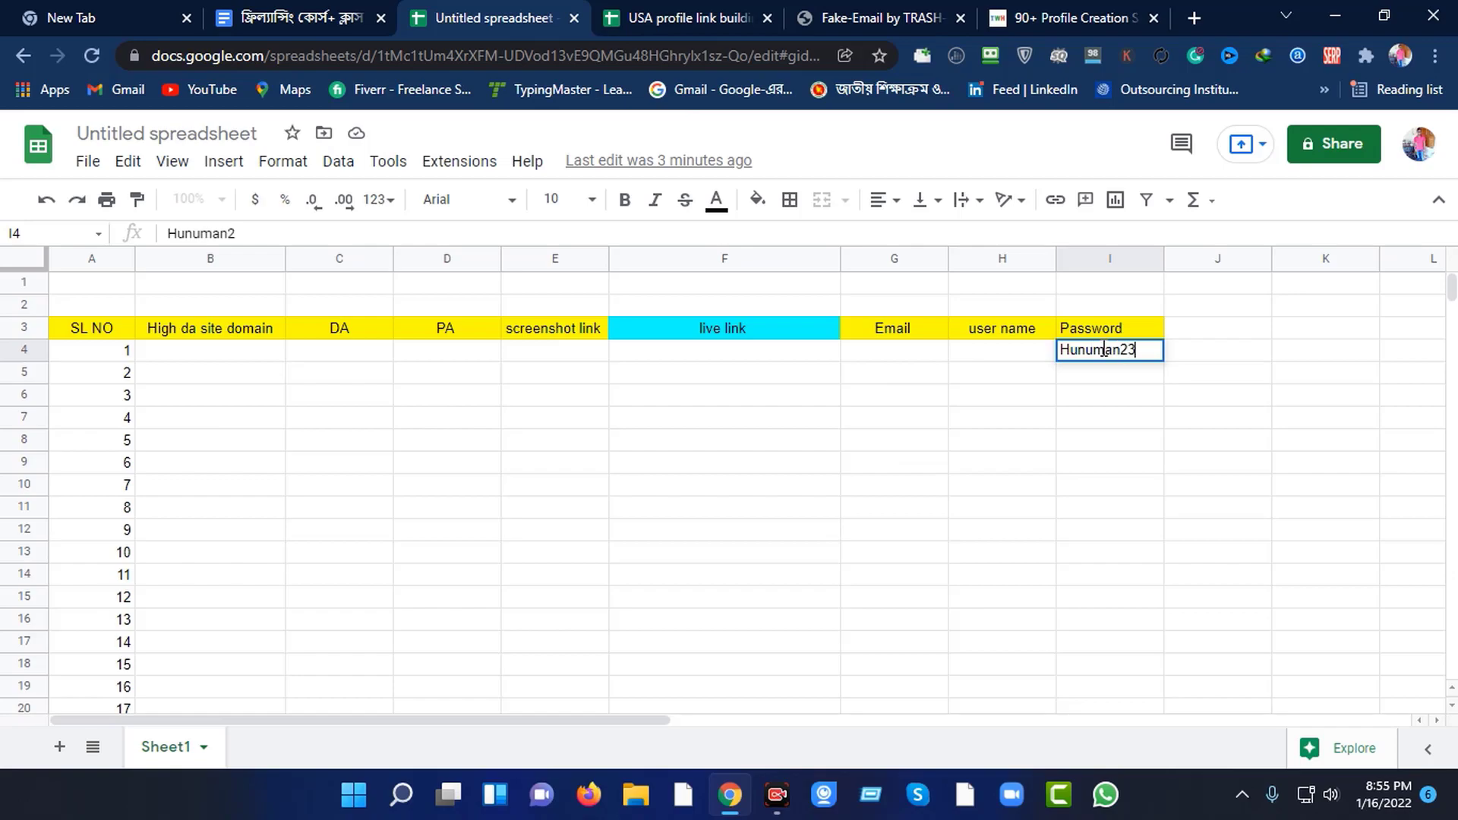
pyautogui.click(1220, 417)
pyautogui.moveTo(1164, 258); pyautogui.dragTo(1182, 259)
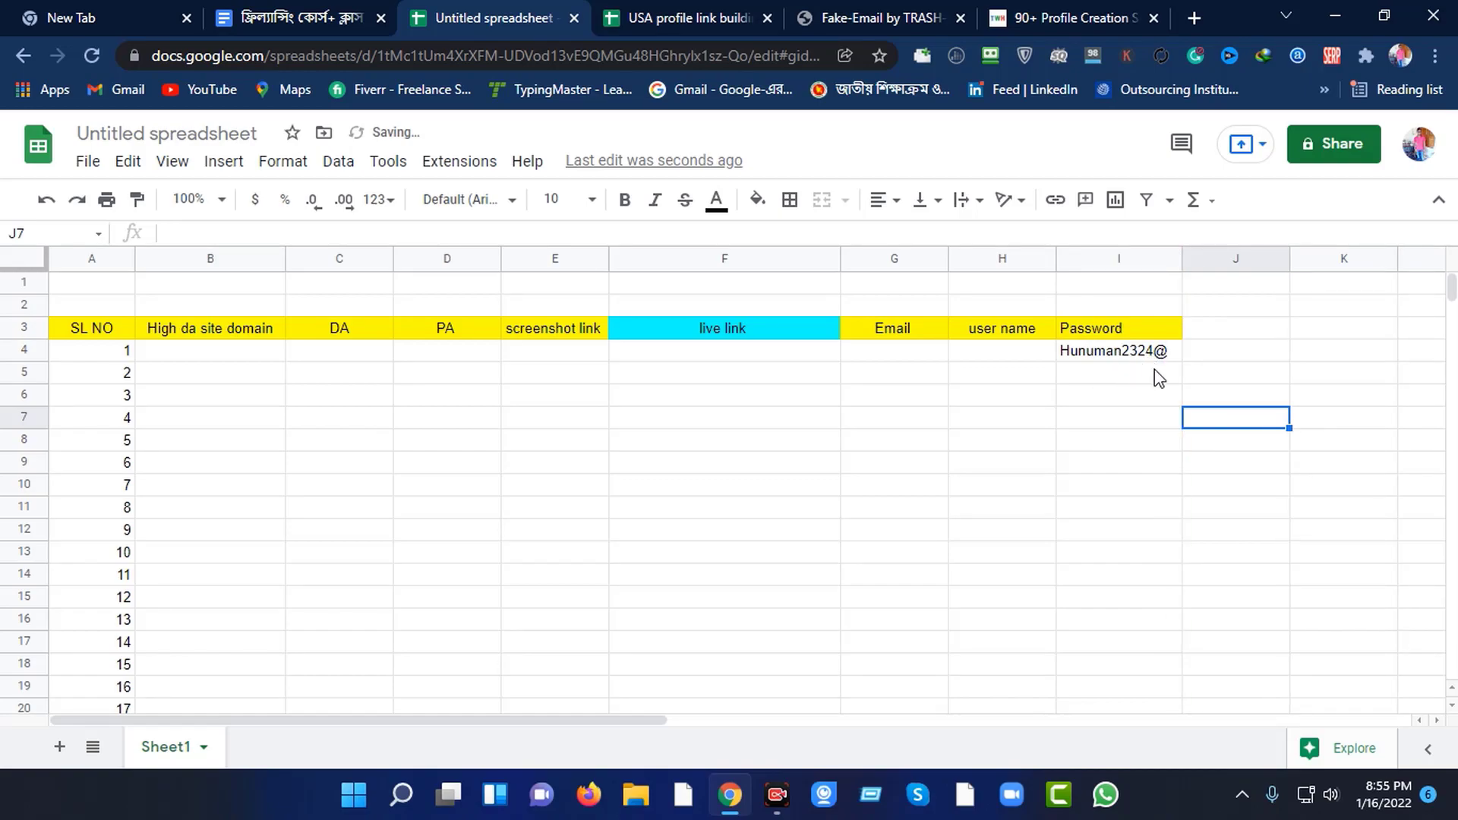
pyautogui.click(1099, 357)
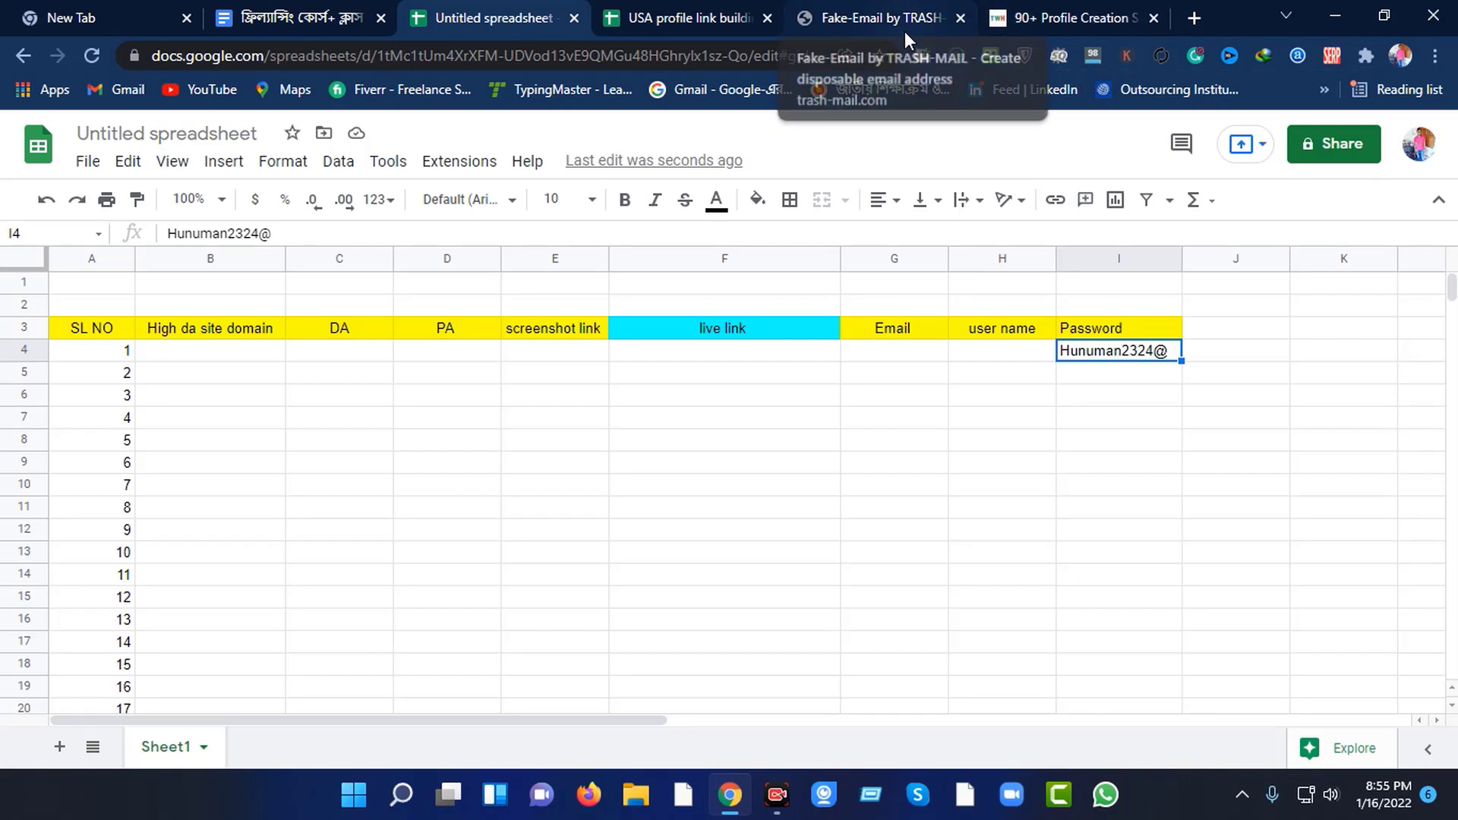
pyautogui.click(870, 9)
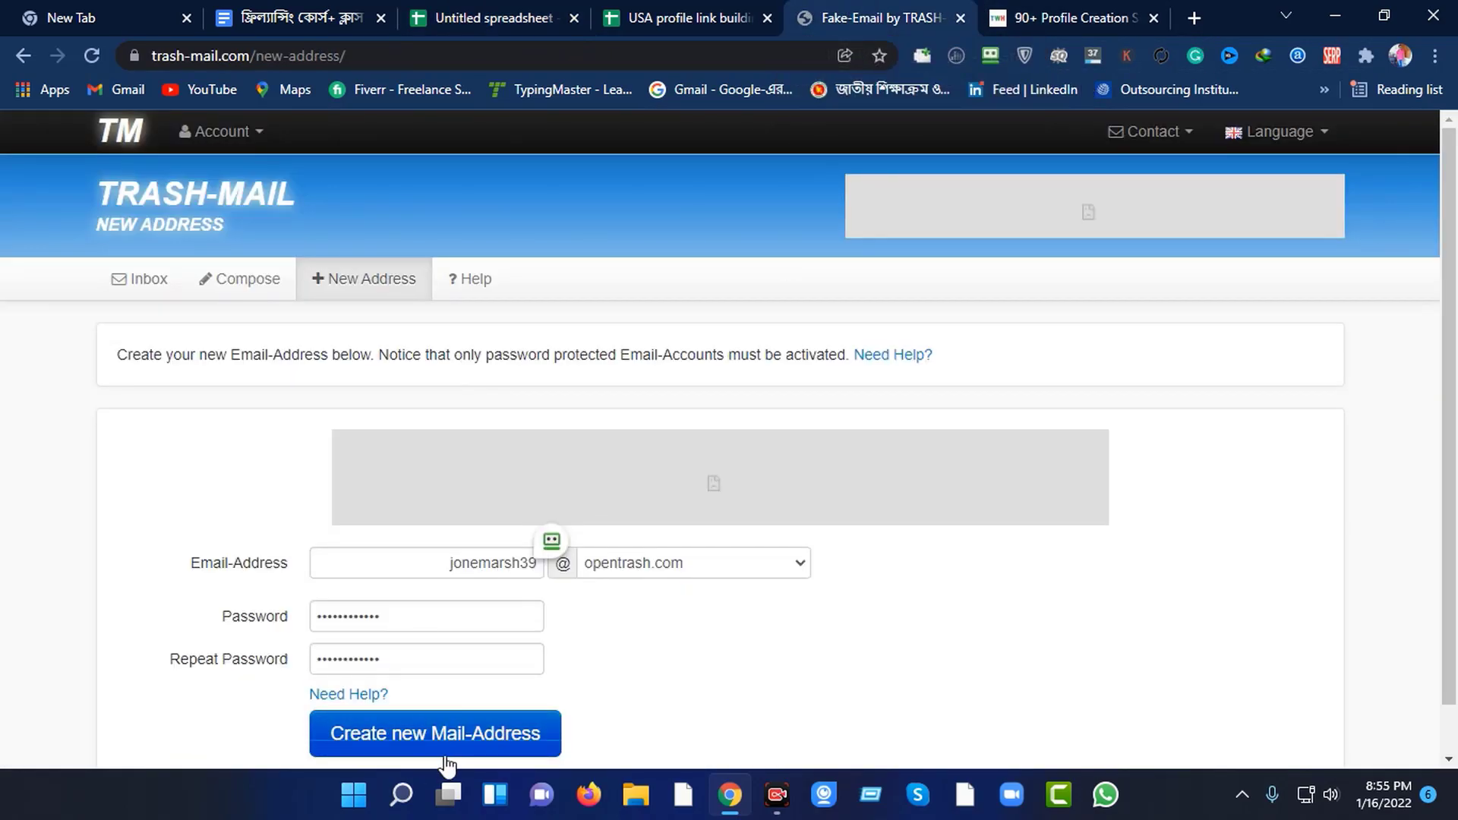
# Step: Create the new opentrash.com address, dismiss the save-credentials prompt, and copy the created address
pyautogui.scroll(-1, 524, 714)
pyautogui.click(455, 687)
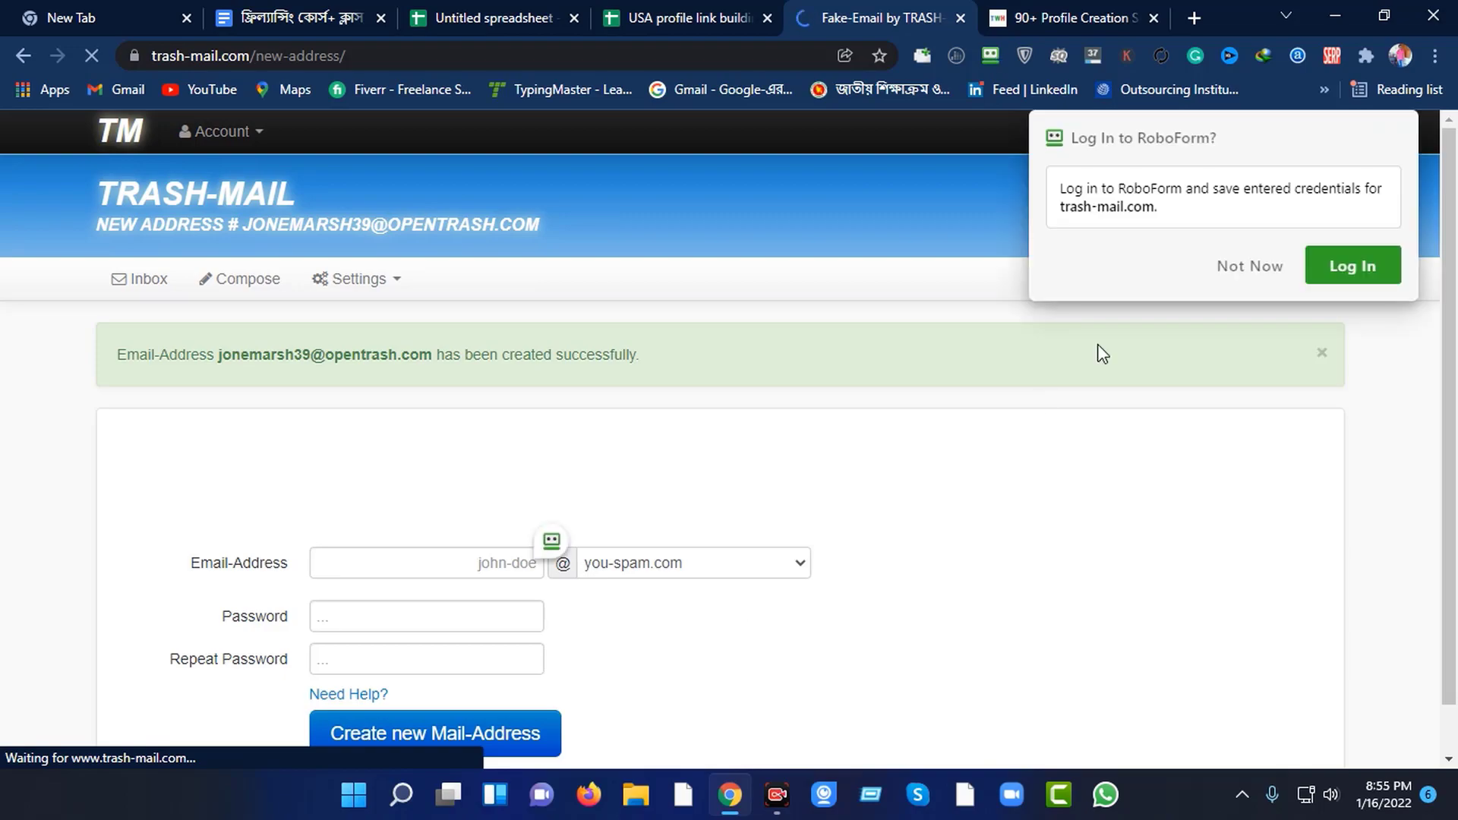
pyautogui.click(1225, 267)
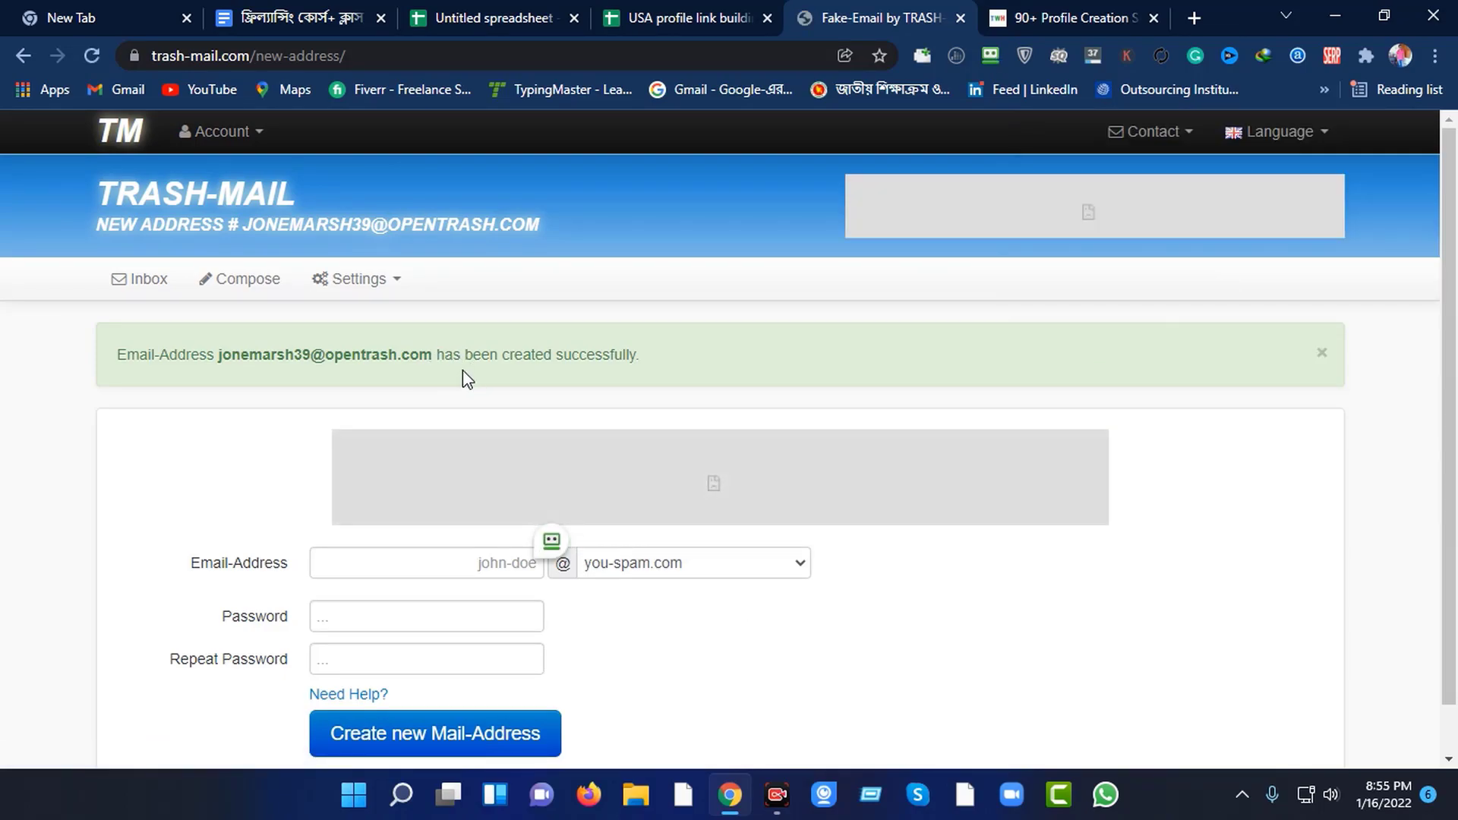
pyautogui.moveTo(430, 354); pyautogui.dragTo(223, 382)
pyautogui.hotkey('ctrl', 'c')
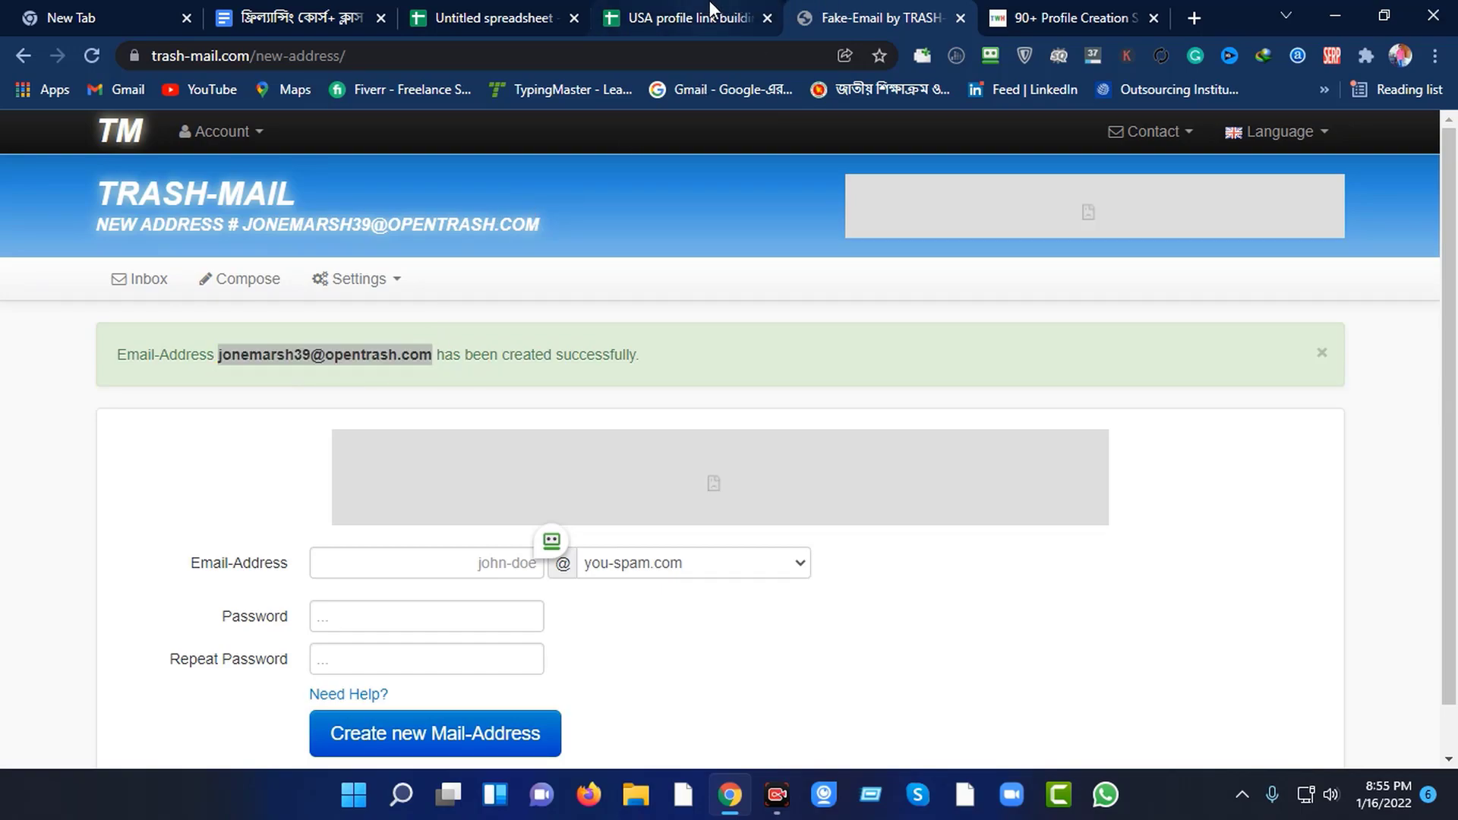
pyautogui.click(560, 12)
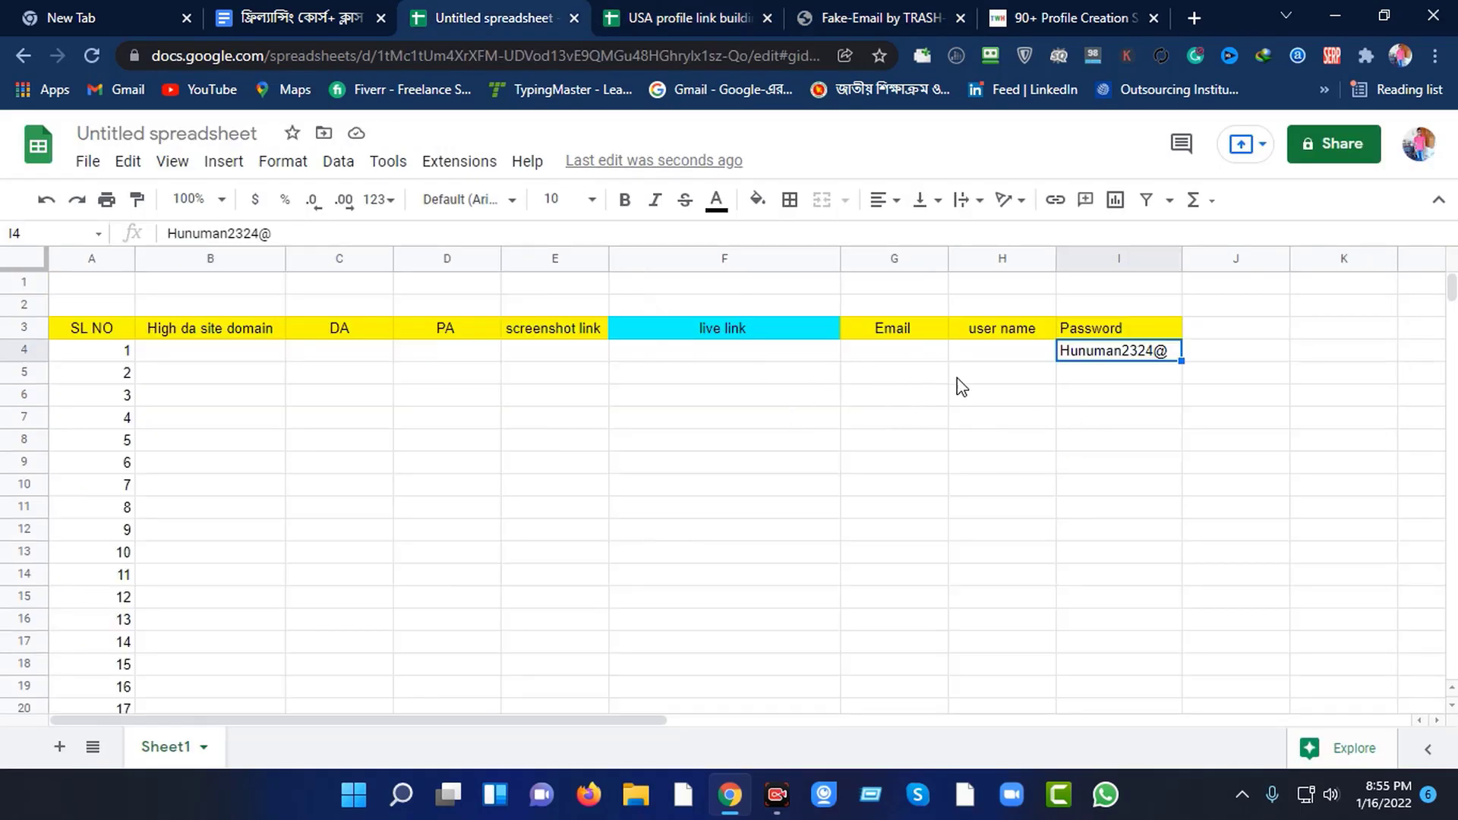
# Step: Paste the new address into G4 under Email and widen columns G and E
pyautogui.click(885, 353)
pyautogui.hotkey('ctrl', 'v')
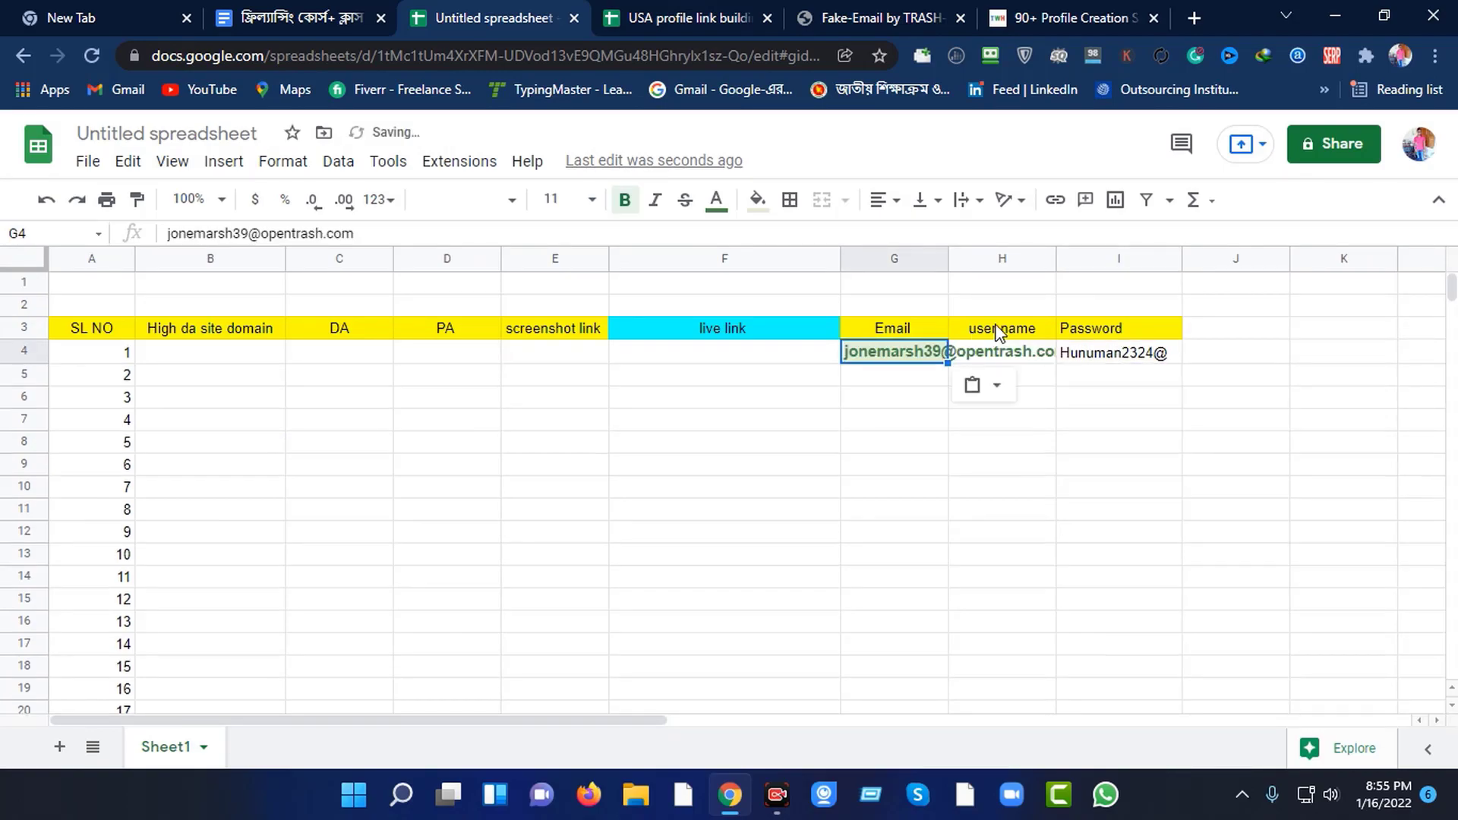
pyautogui.moveTo(950, 264); pyautogui.dragTo(1072, 263)
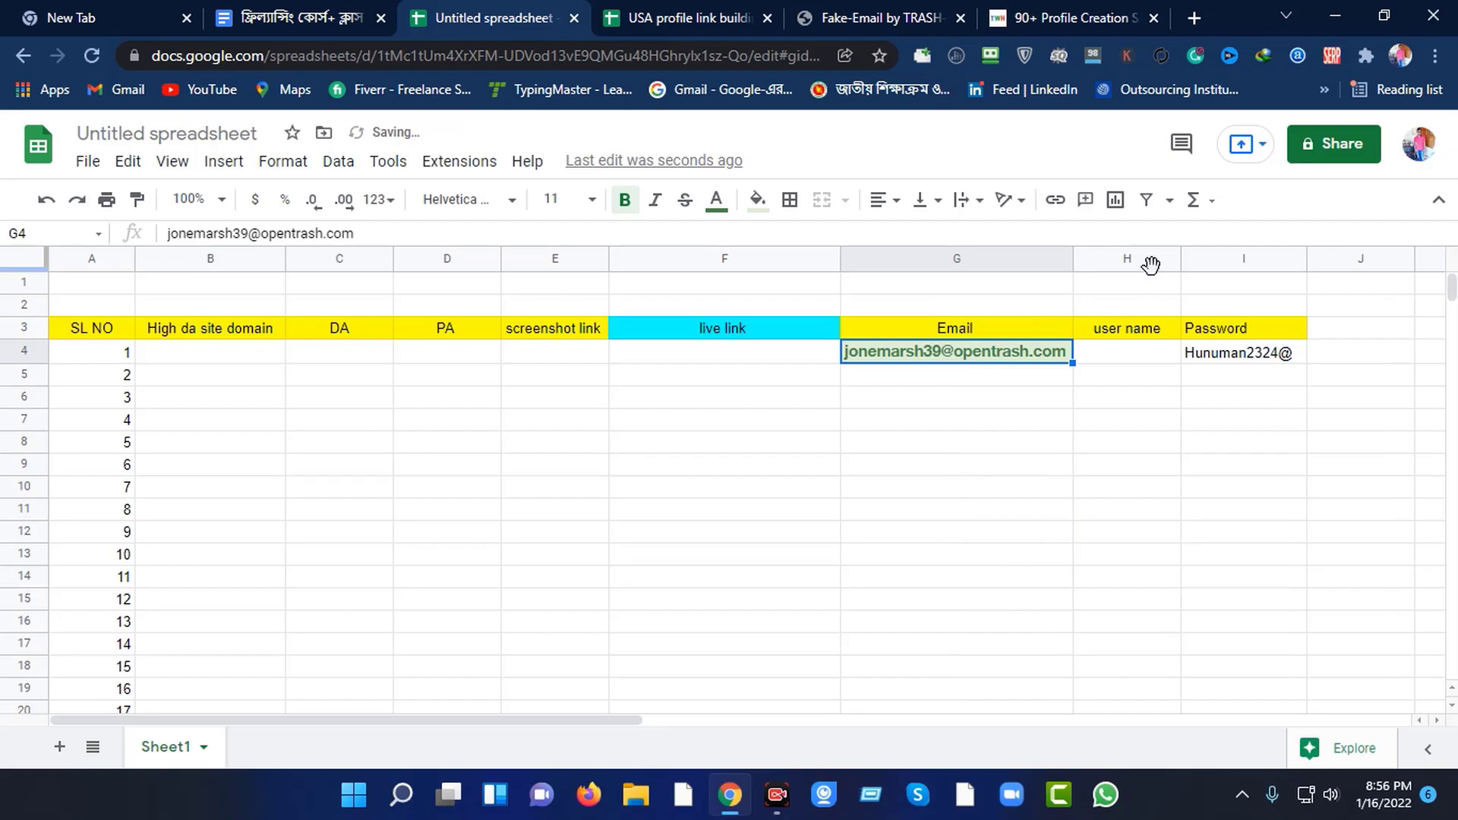
pyautogui.click(980, 441)
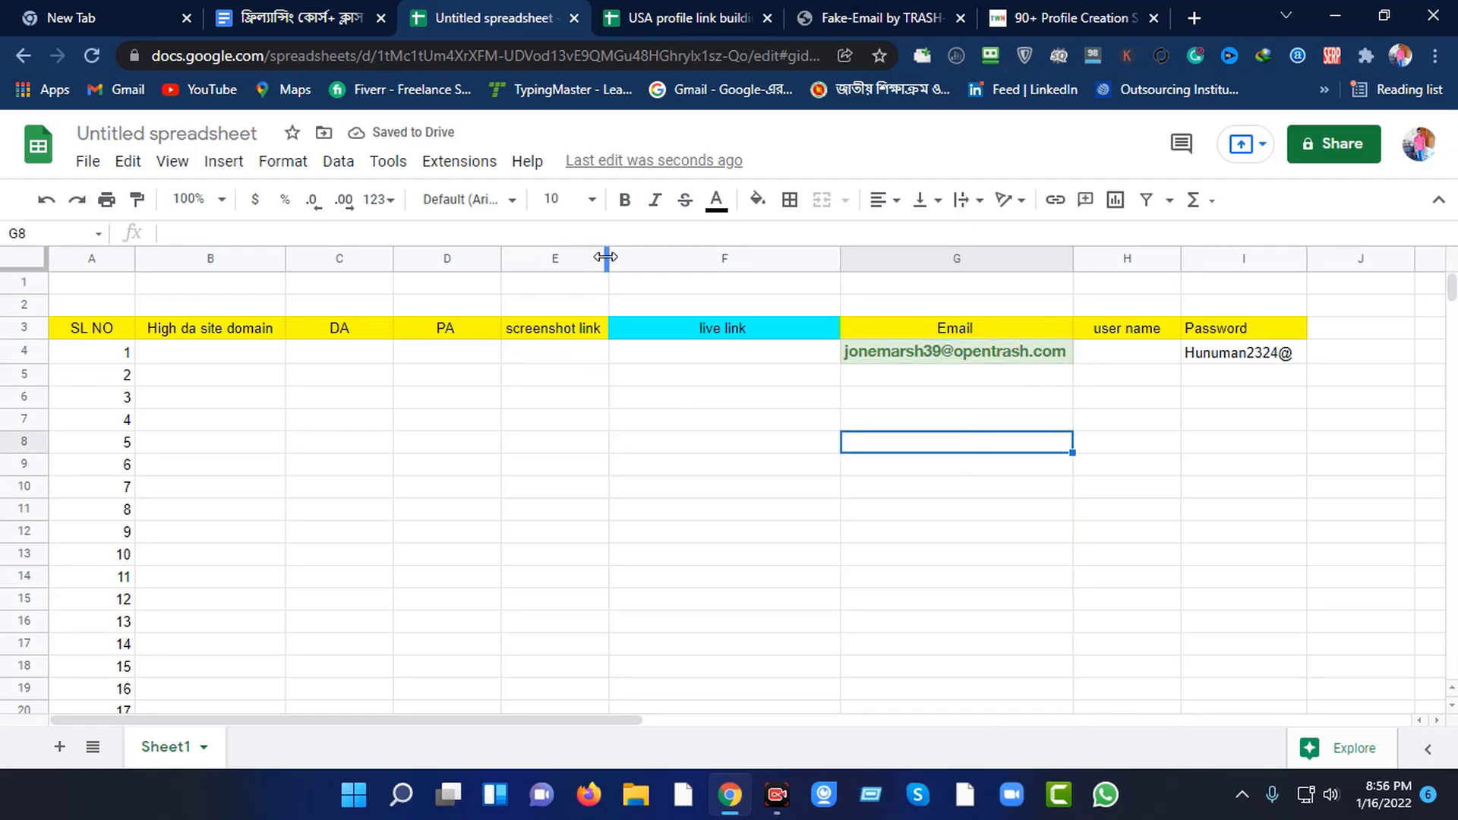
pyautogui.moveTo(607, 257); pyautogui.dragTo(630, 257)
pyautogui.click(947, 424)
pyautogui.click(1020, 378)
pyautogui.click(1098, 400)
pyautogui.click(1007, 354)
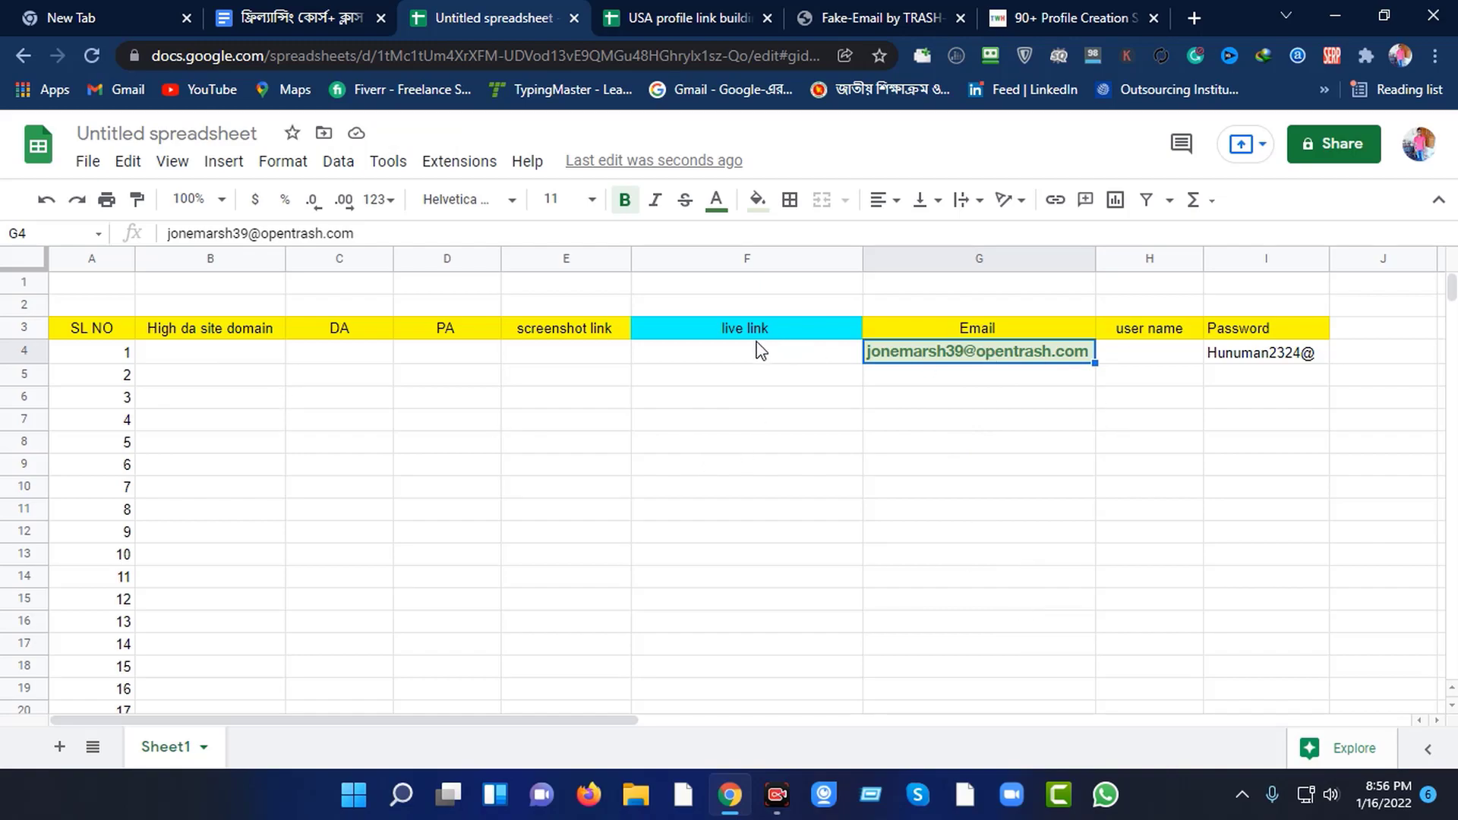
# Step: Review row 4 cells F4, E4, B4, C4 and D4, then go to the site list
pyautogui.click(748, 361)
pyautogui.click(552, 359)
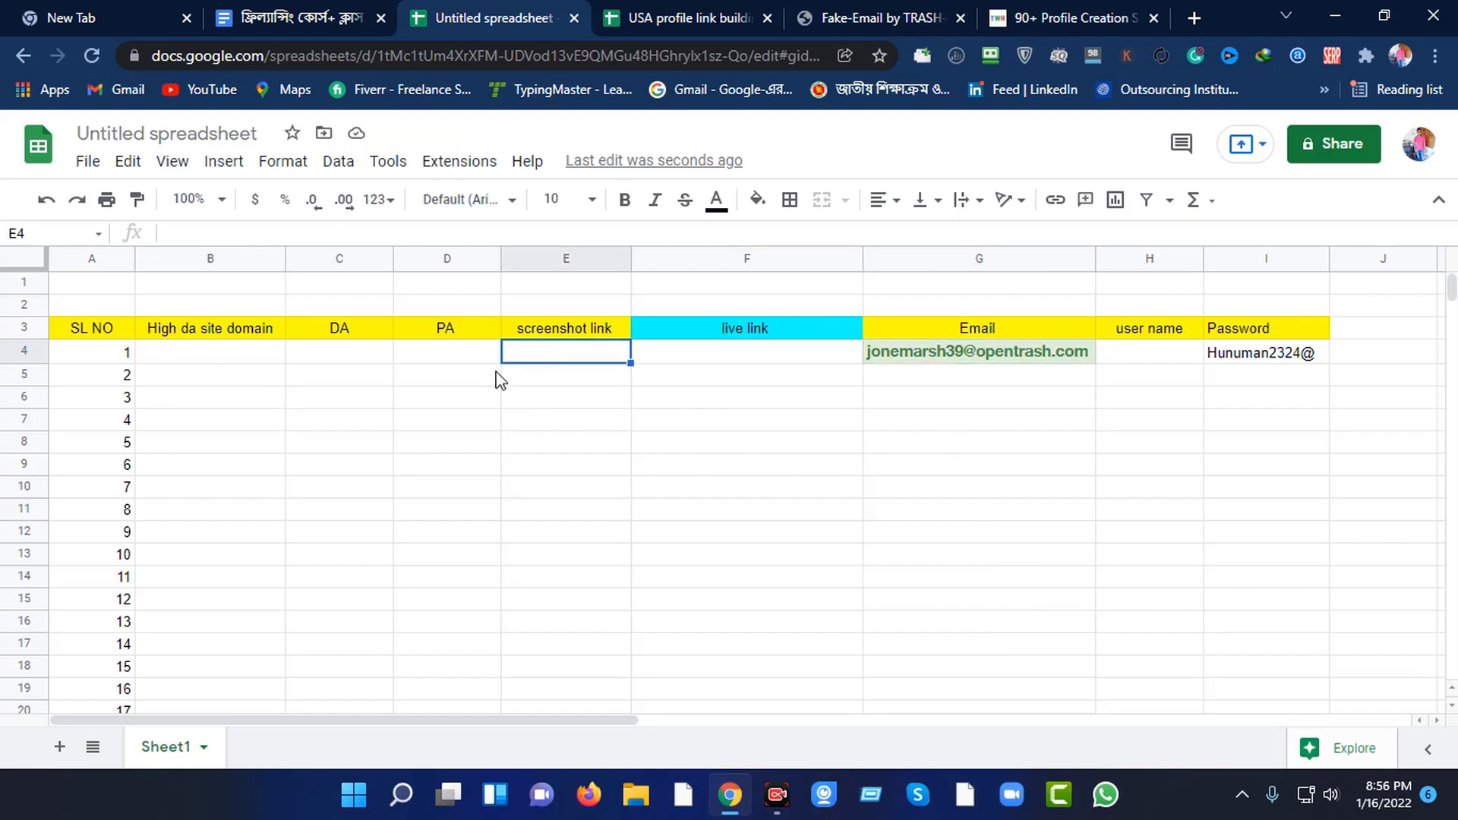
pyautogui.click(222, 366)
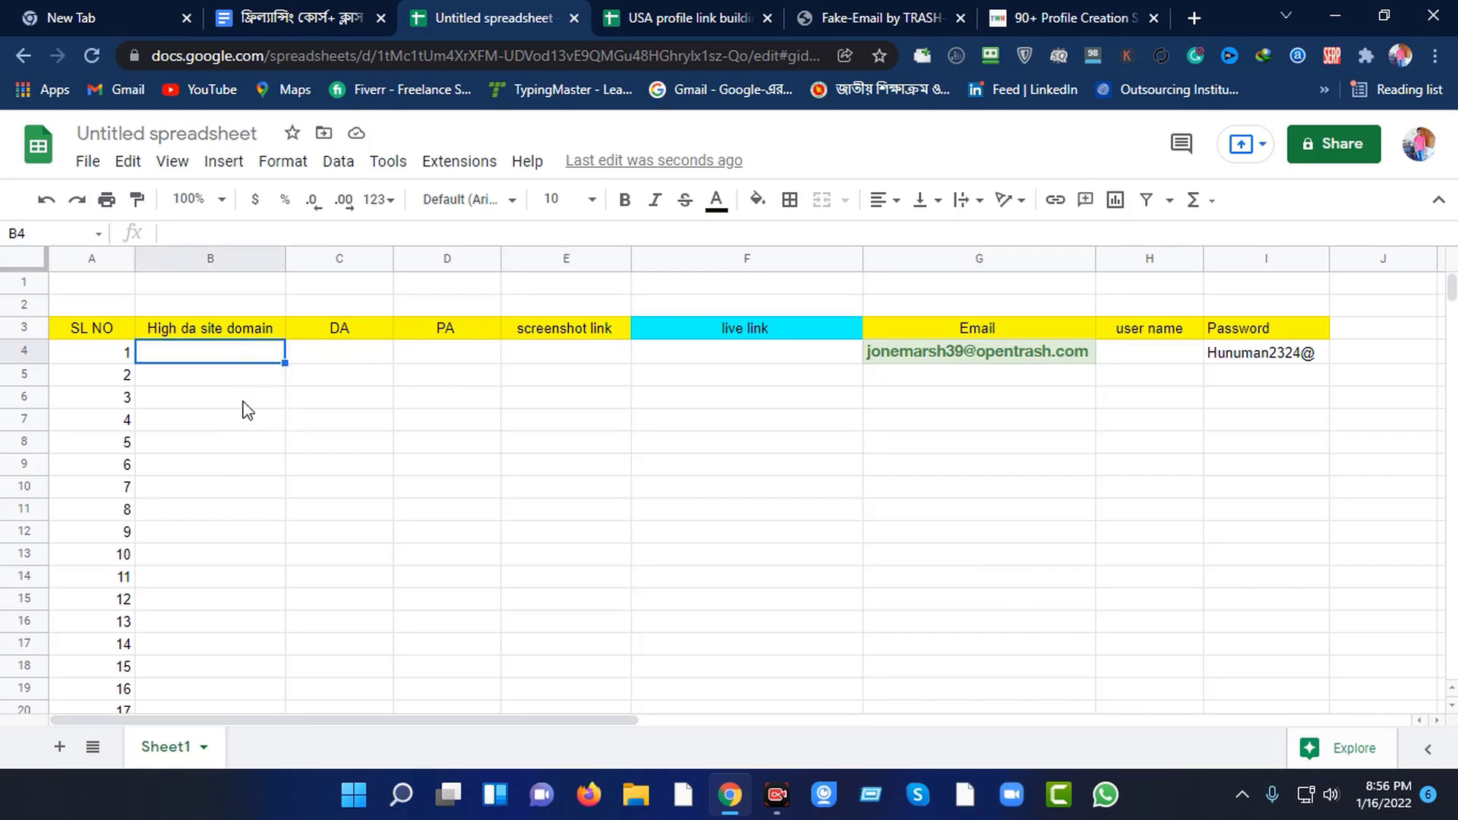
pyautogui.click(359, 353)
pyautogui.click(439, 357)
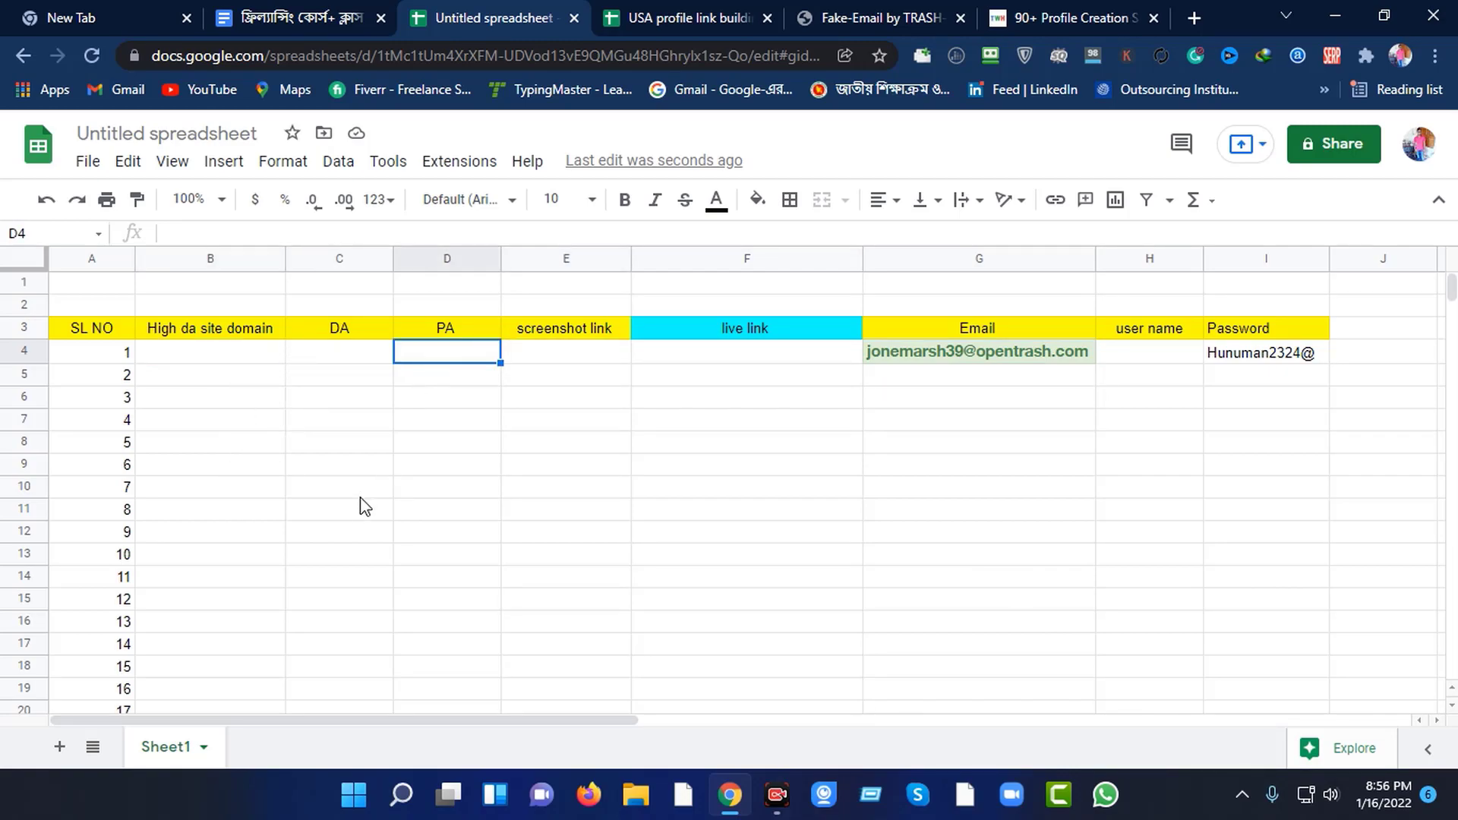
pyautogui.click(236, 363)
pyautogui.click(668, 17)
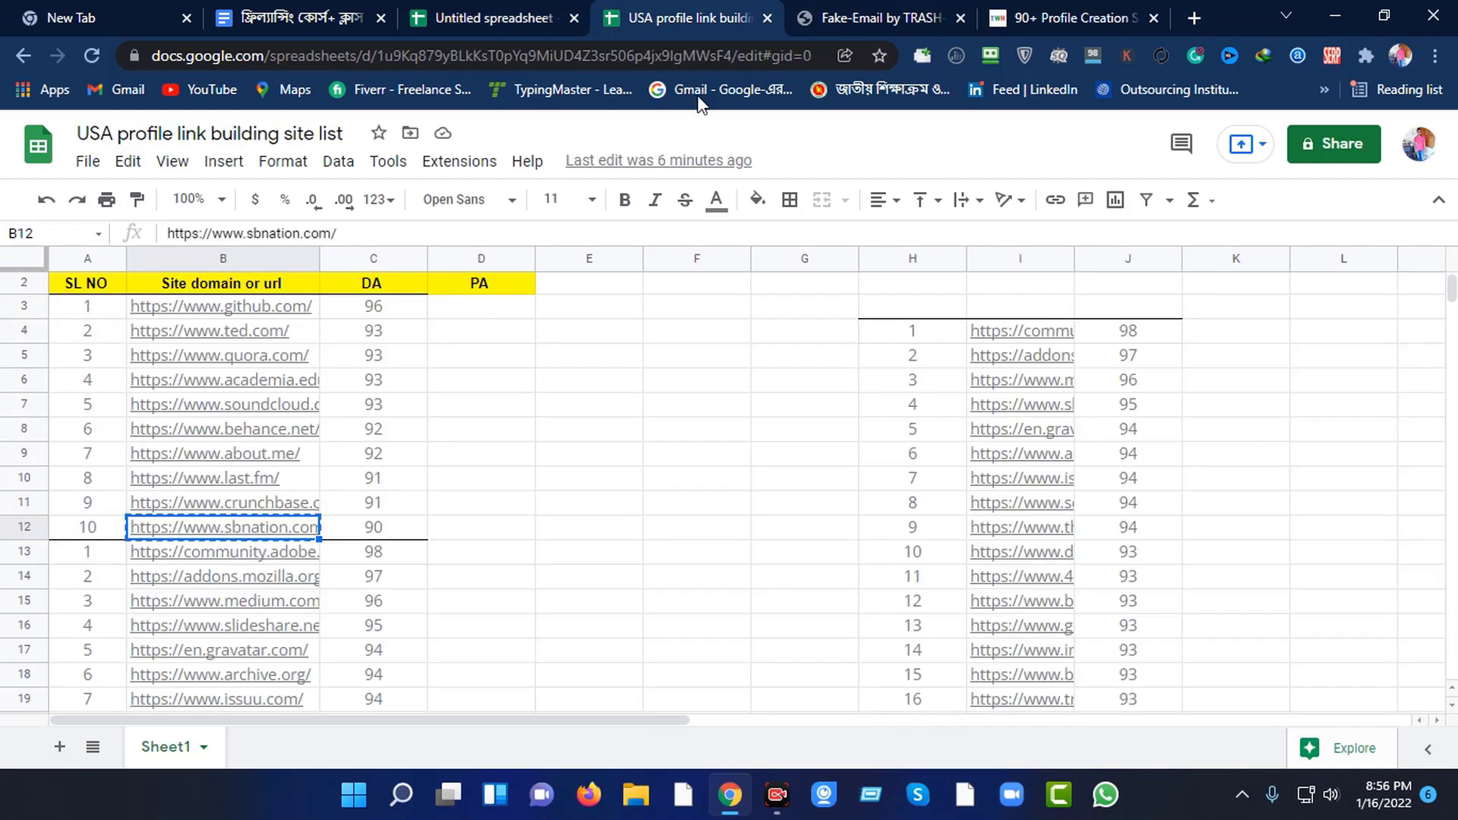
# Step: Open the new address's inbox on Trash-Mail, which shows no emails yet
pyautogui.click(885, 17)
pyautogui.click(1083, 11)
pyautogui.click(684, 17)
pyautogui.click(880, 17)
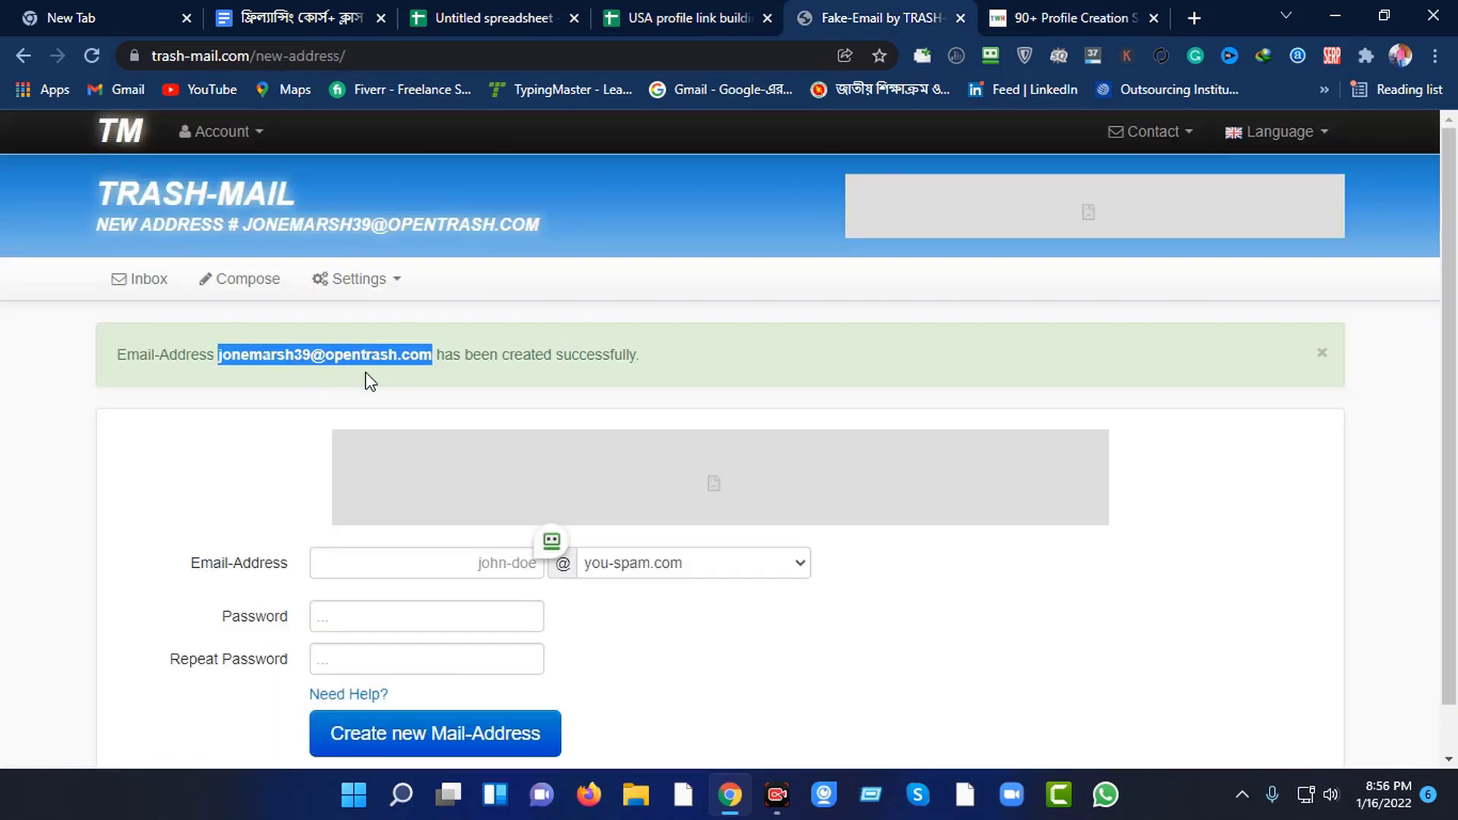
pyautogui.click(145, 280)
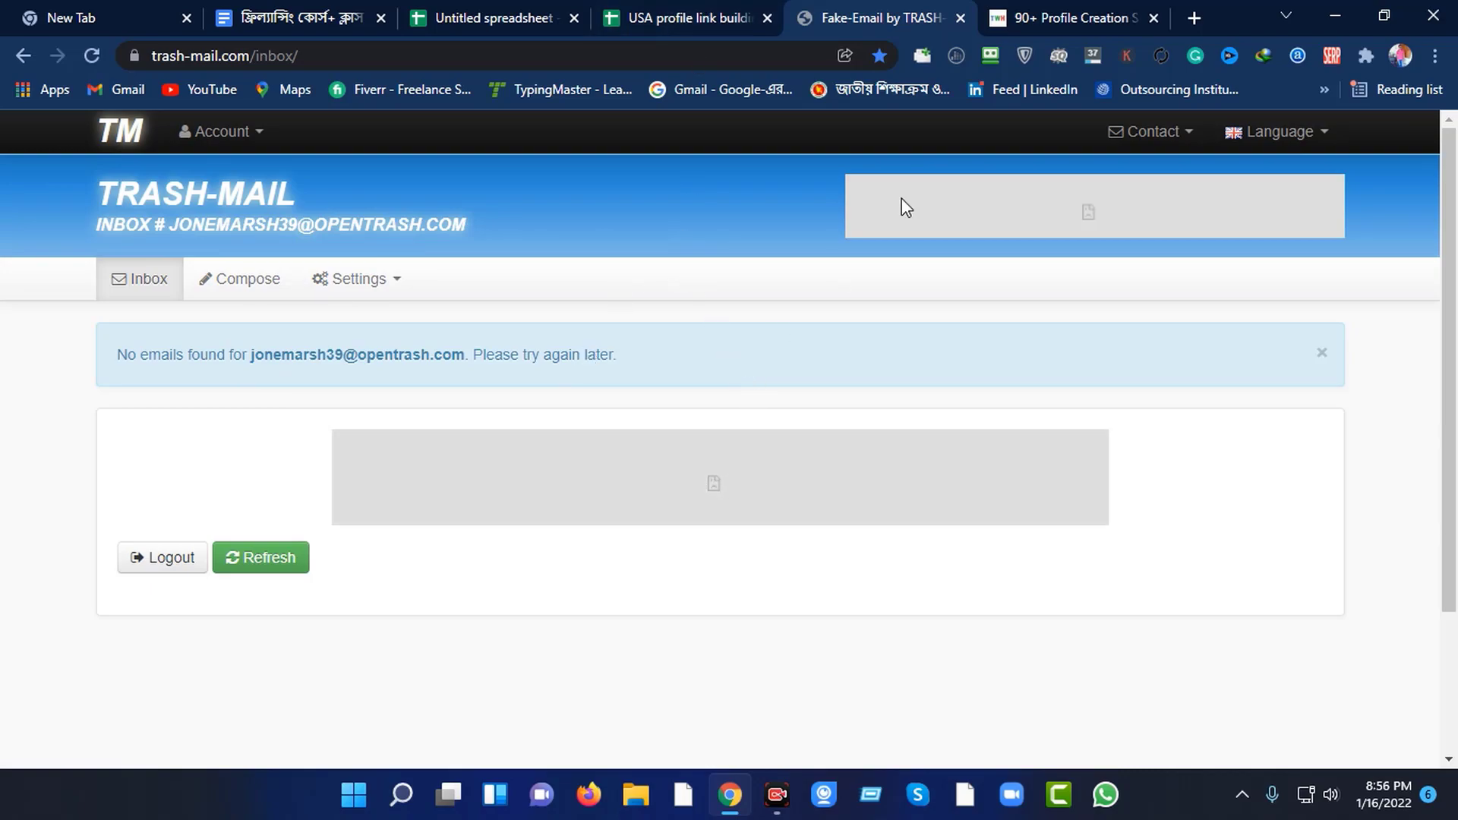
# Step: Close the 90+ Profile Creation list tab
pyautogui.click(1055, 11)
pyautogui.click(900, 11)
pyautogui.click(1117, 10)
pyautogui.scroll(20, 778, 354)
pyautogui.scroll(-18, 397, 348)
pyautogui.click(1153, 15)
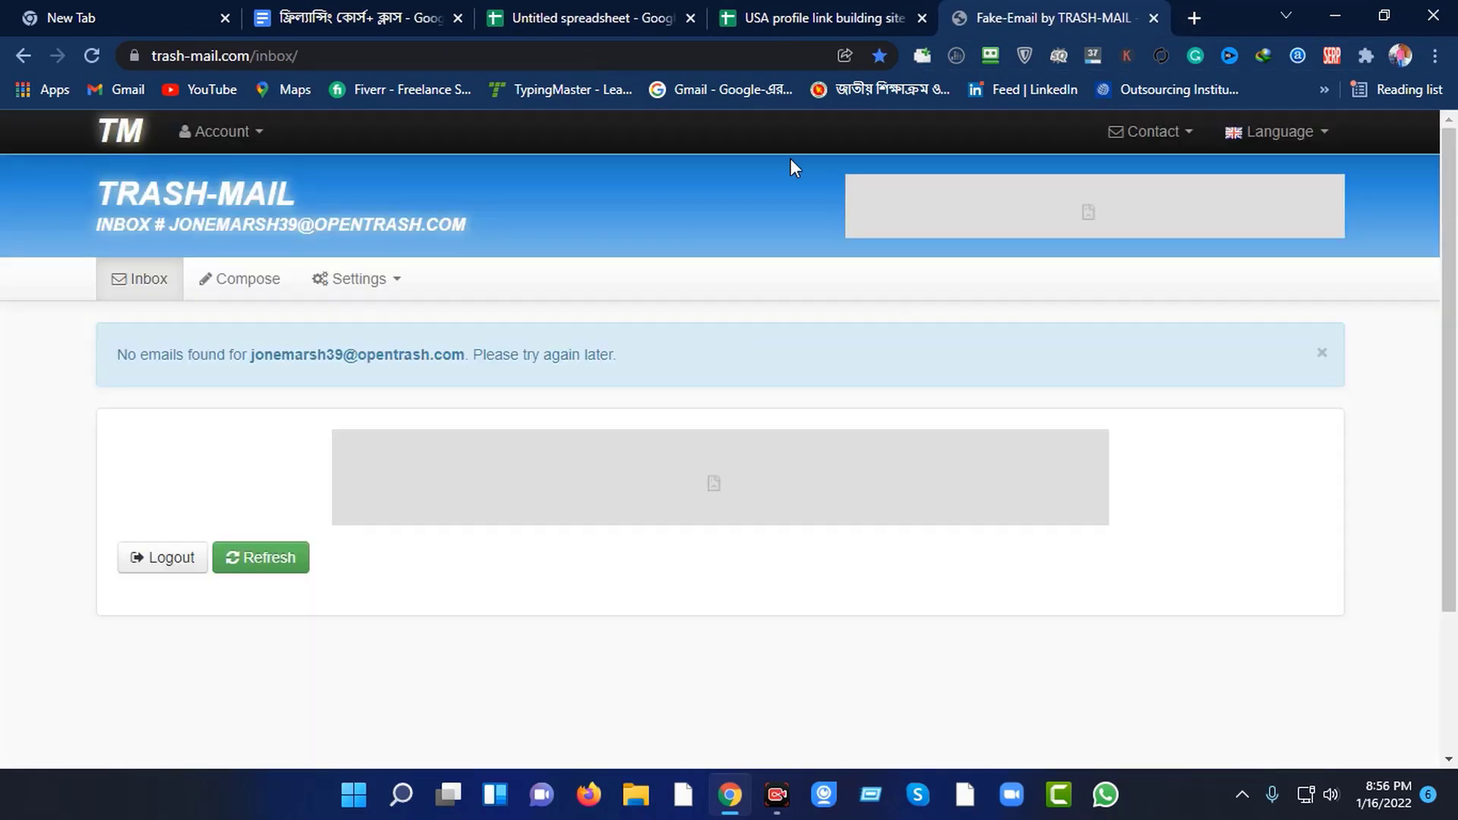
# Step: Preview the SBNation.com link in B12 of the USA profile site list, then return to the course notes
pyautogui.click(843, 10)
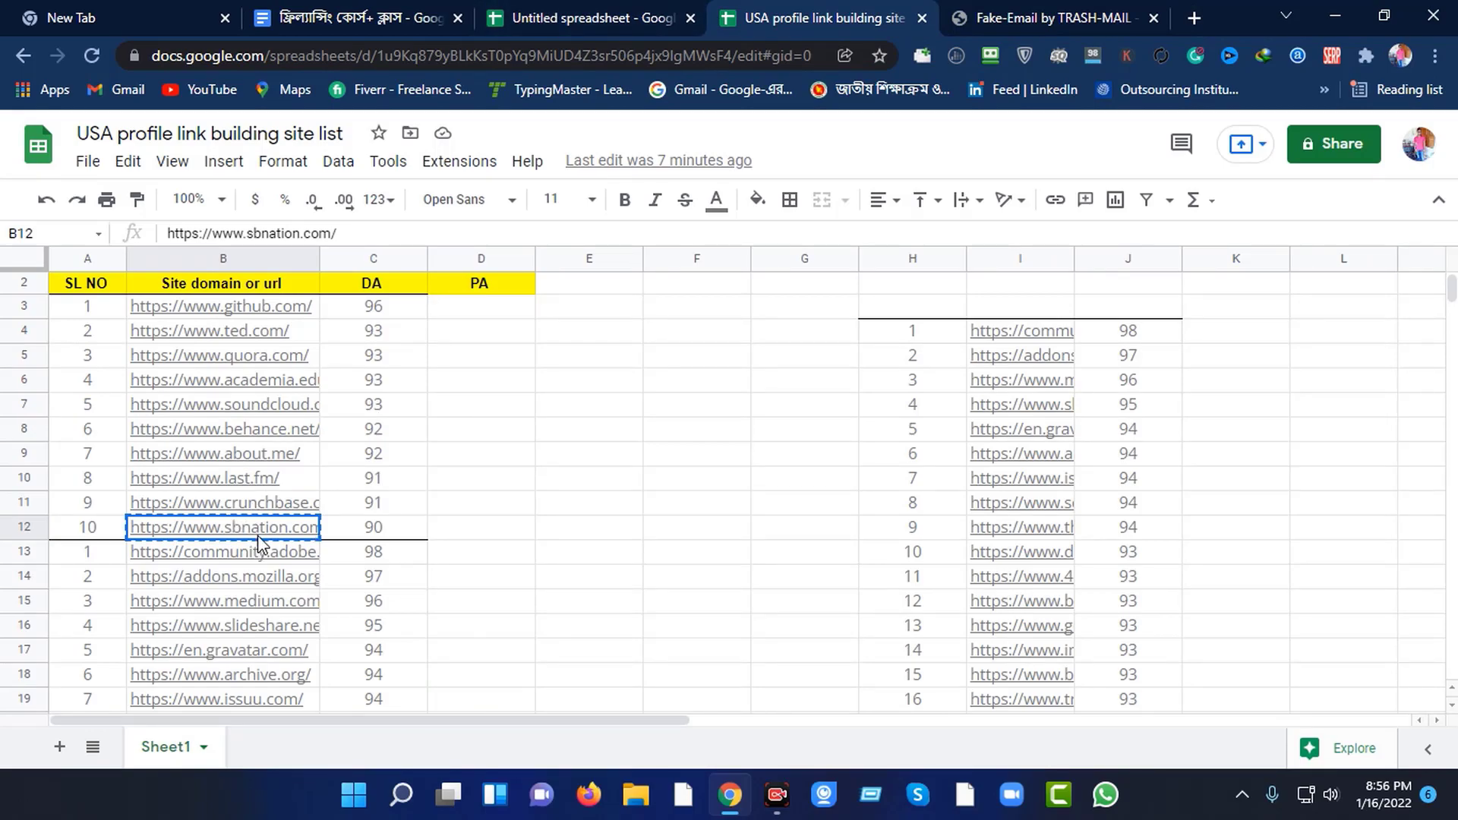
pyautogui.click(654, 486)
pyautogui.click(262, 528)
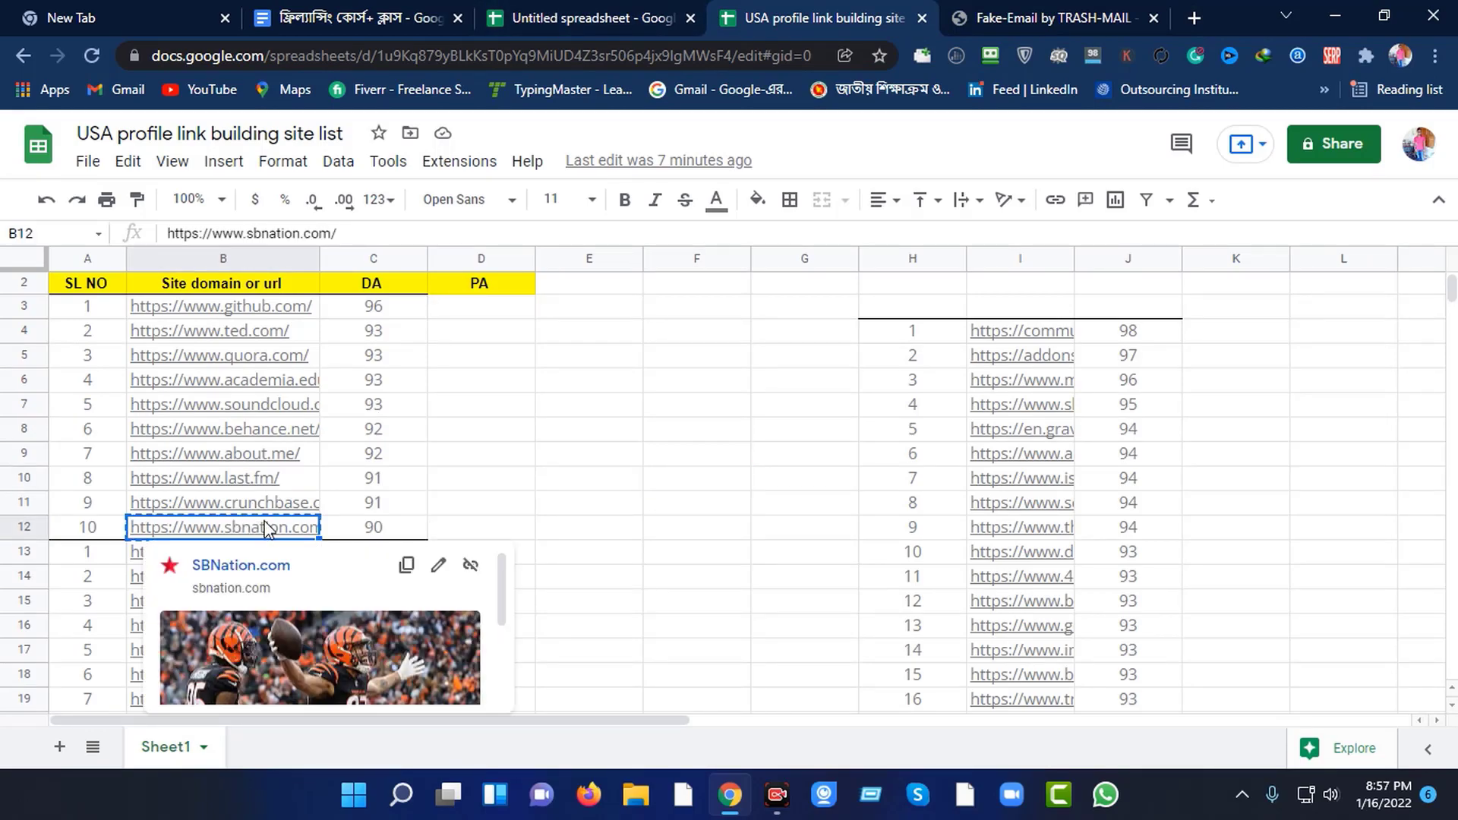
pyautogui.click(1028, 15)
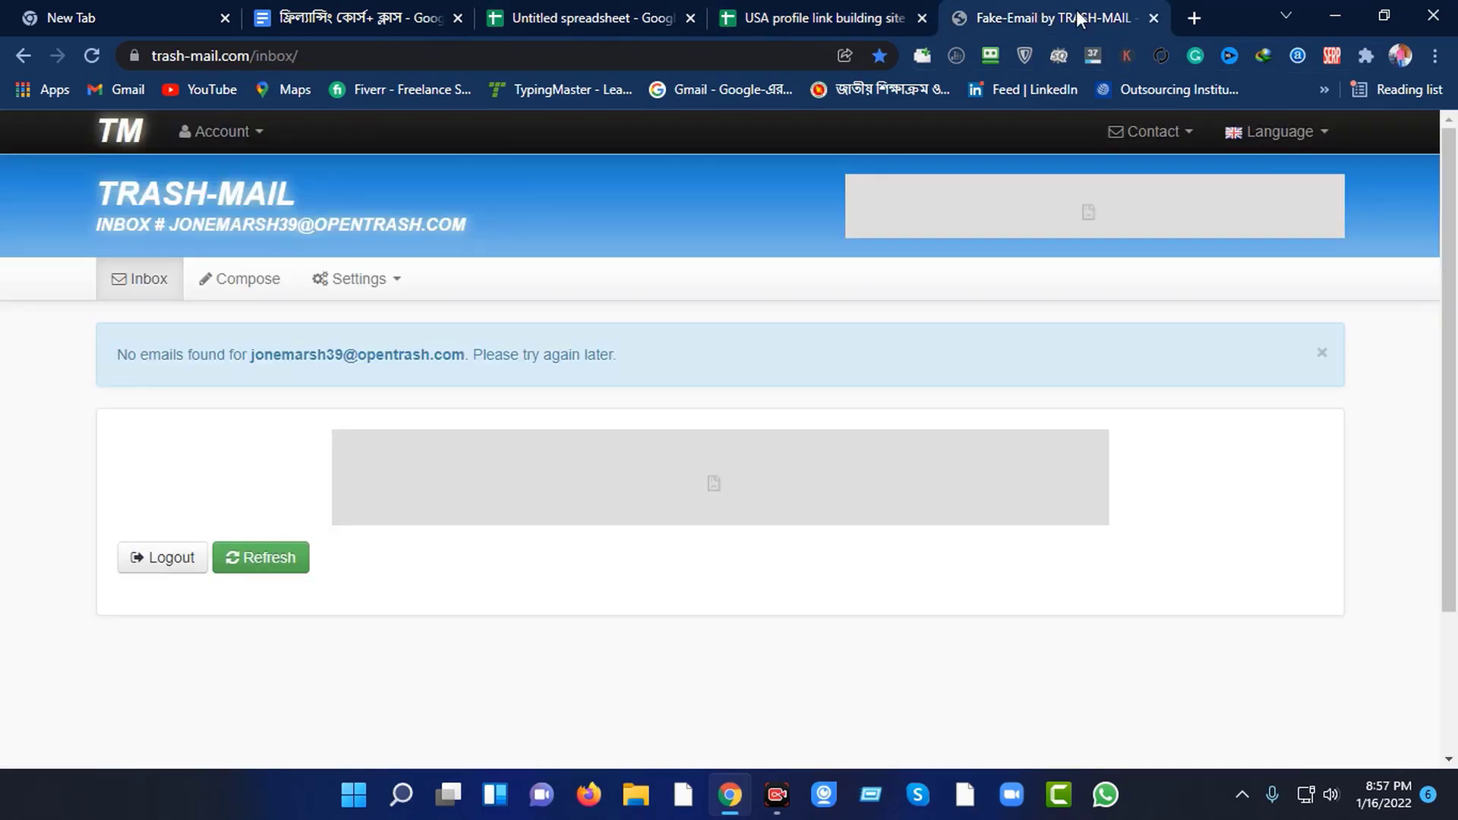
pyautogui.click(585, 16)
pyautogui.click(357, 16)
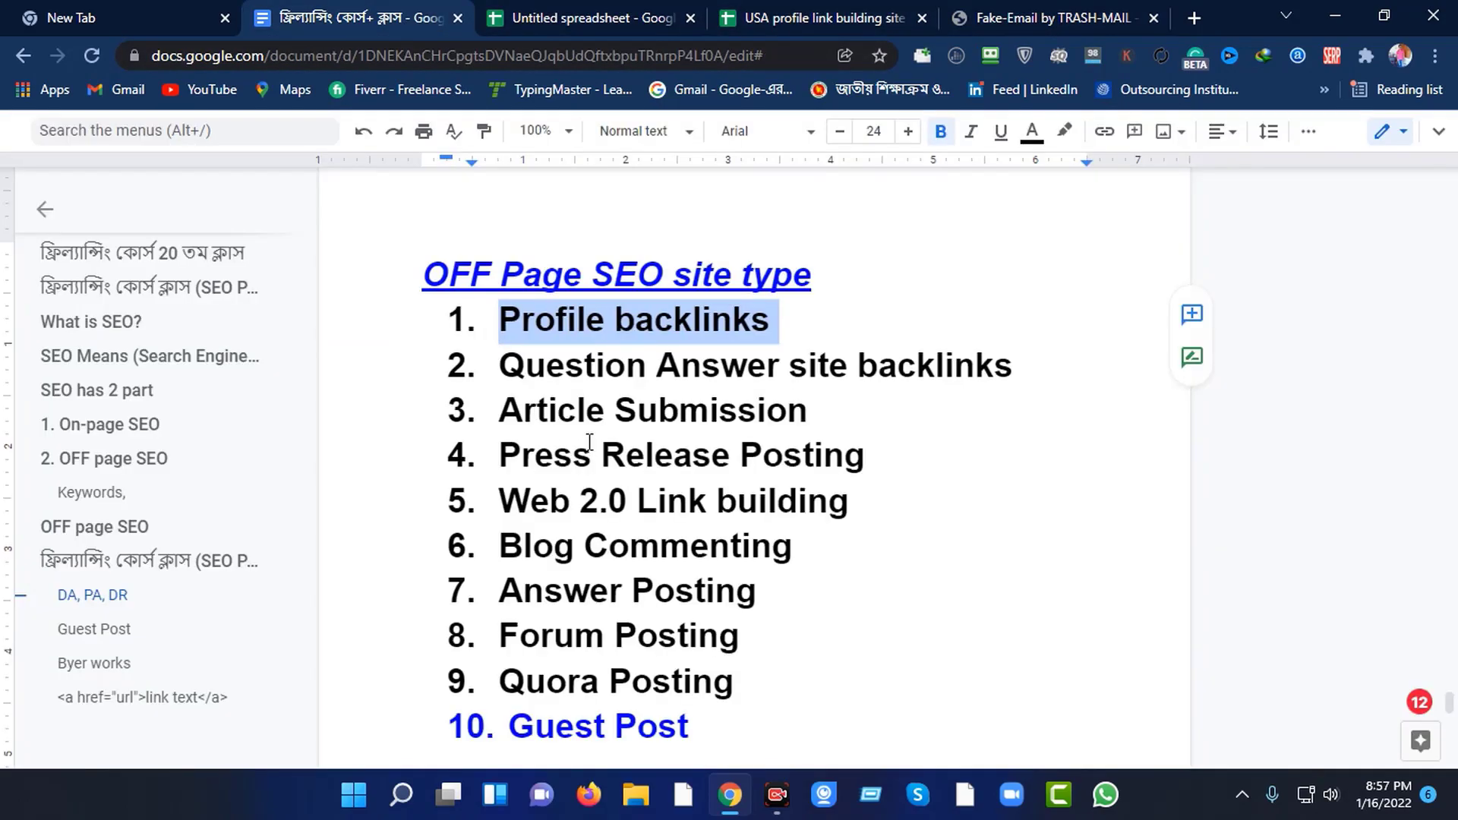
# Step: Highlight the Jurney transportation keyword and the trustmtrans.com link in the Byer works notes, removing an underline
pyautogui.scroll(-5, 765, 547)
pyautogui.scroll(7, 766, 543)
pyautogui.scroll(-7, 767, 539)
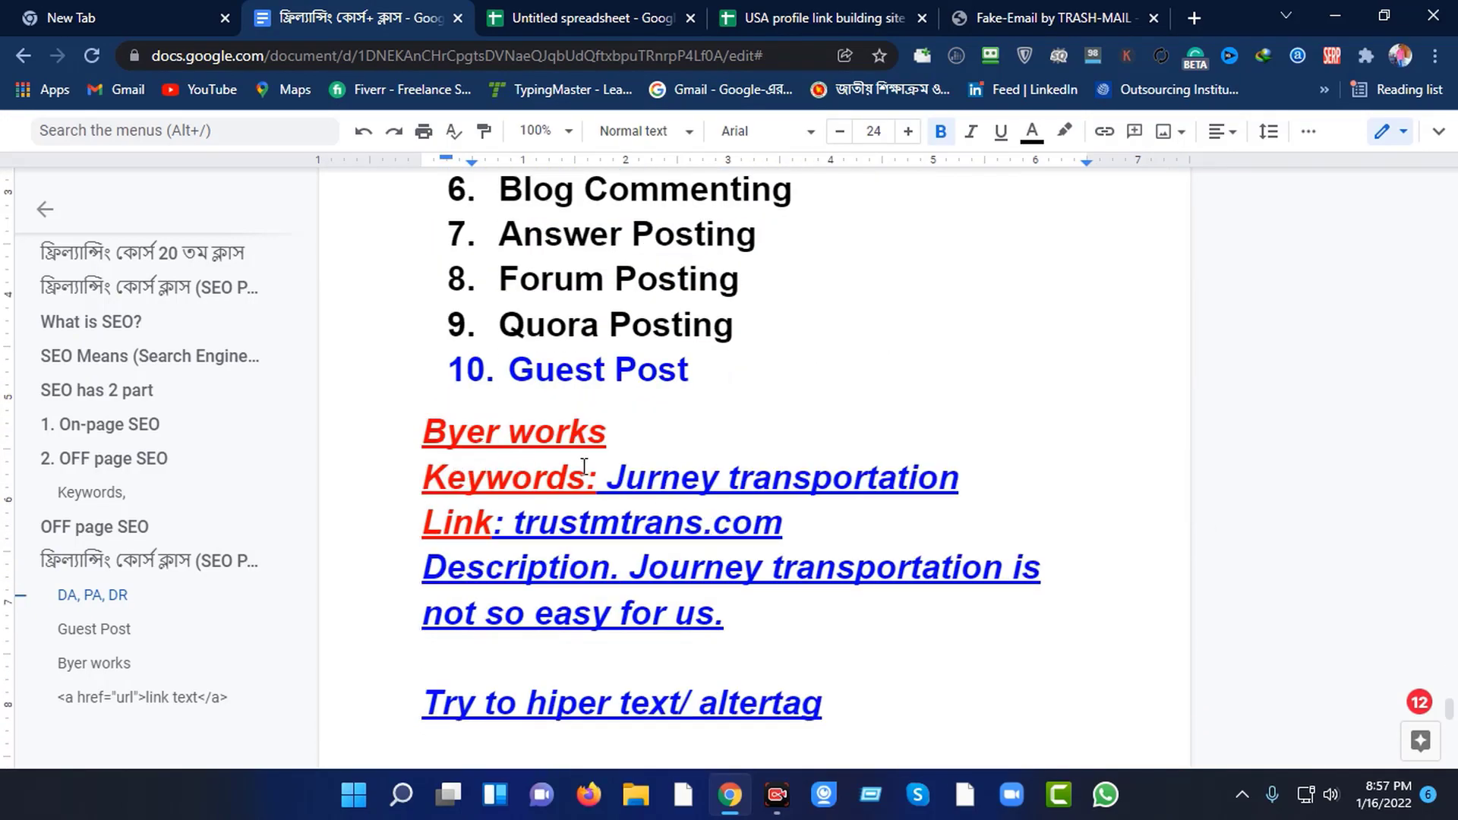
pyautogui.moveTo(410, 482); pyautogui.dragTo(552, 631)
pyautogui.click(591, 534)
pyautogui.moveTo(596, 477); pyautogui.dragTo(843, 707)
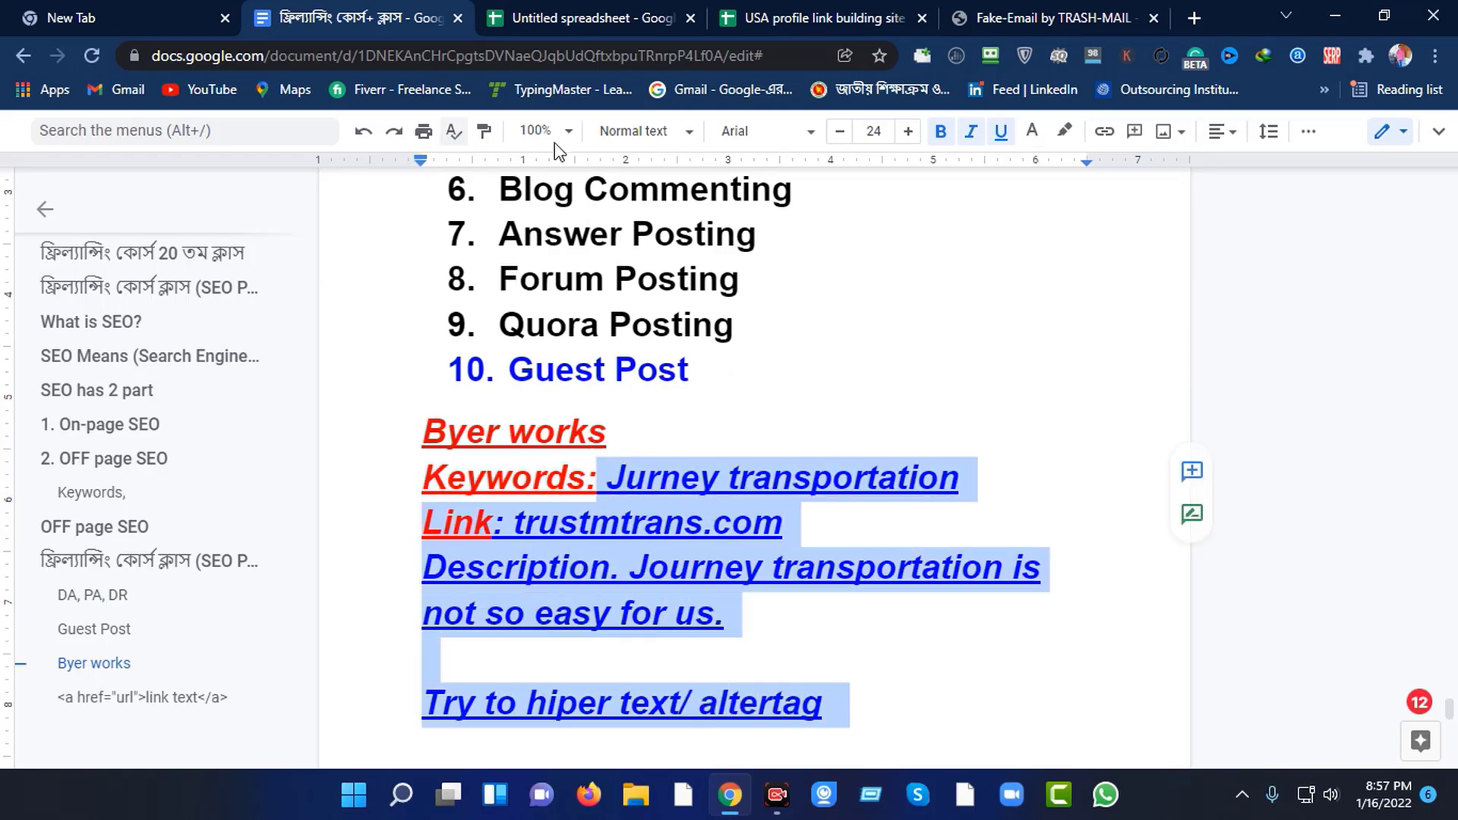
pyautogui.click(1001, 134)
pyautogui.click(1061, 522)
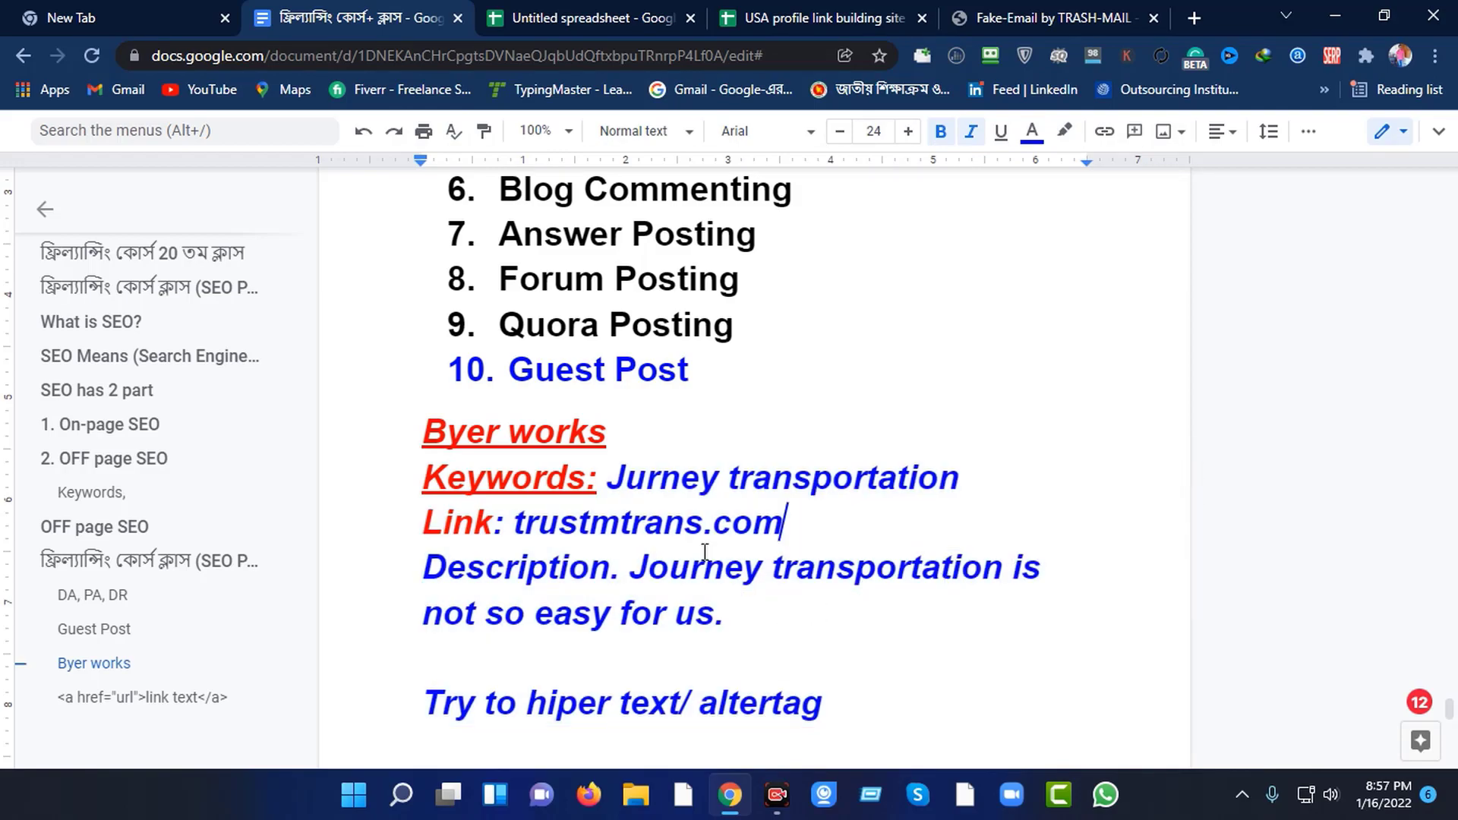
pyautogui.moveTo(607, 477); pyautogui.dragTo(971, 478)
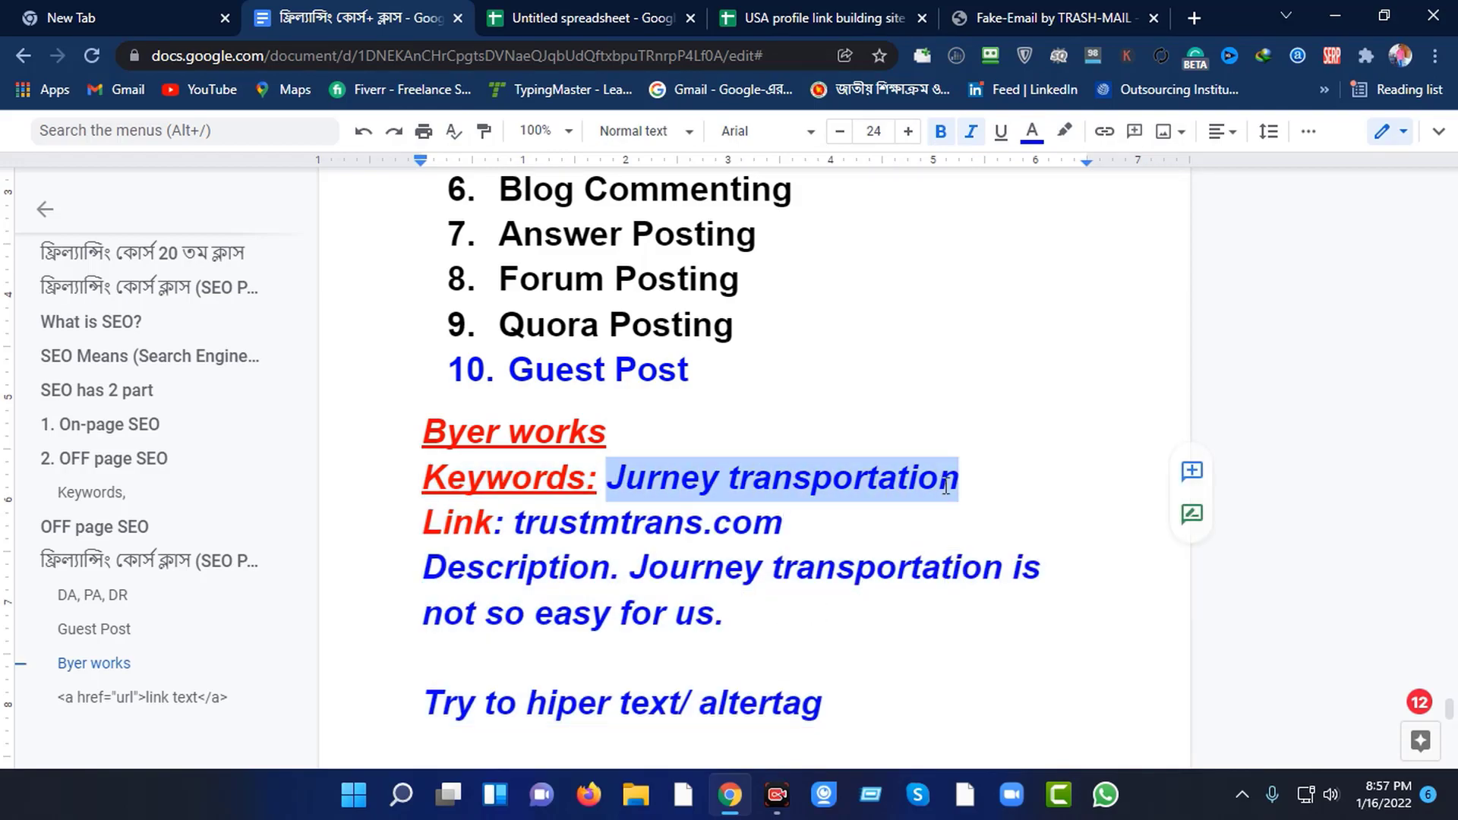
pyautogui.click(872, 490)
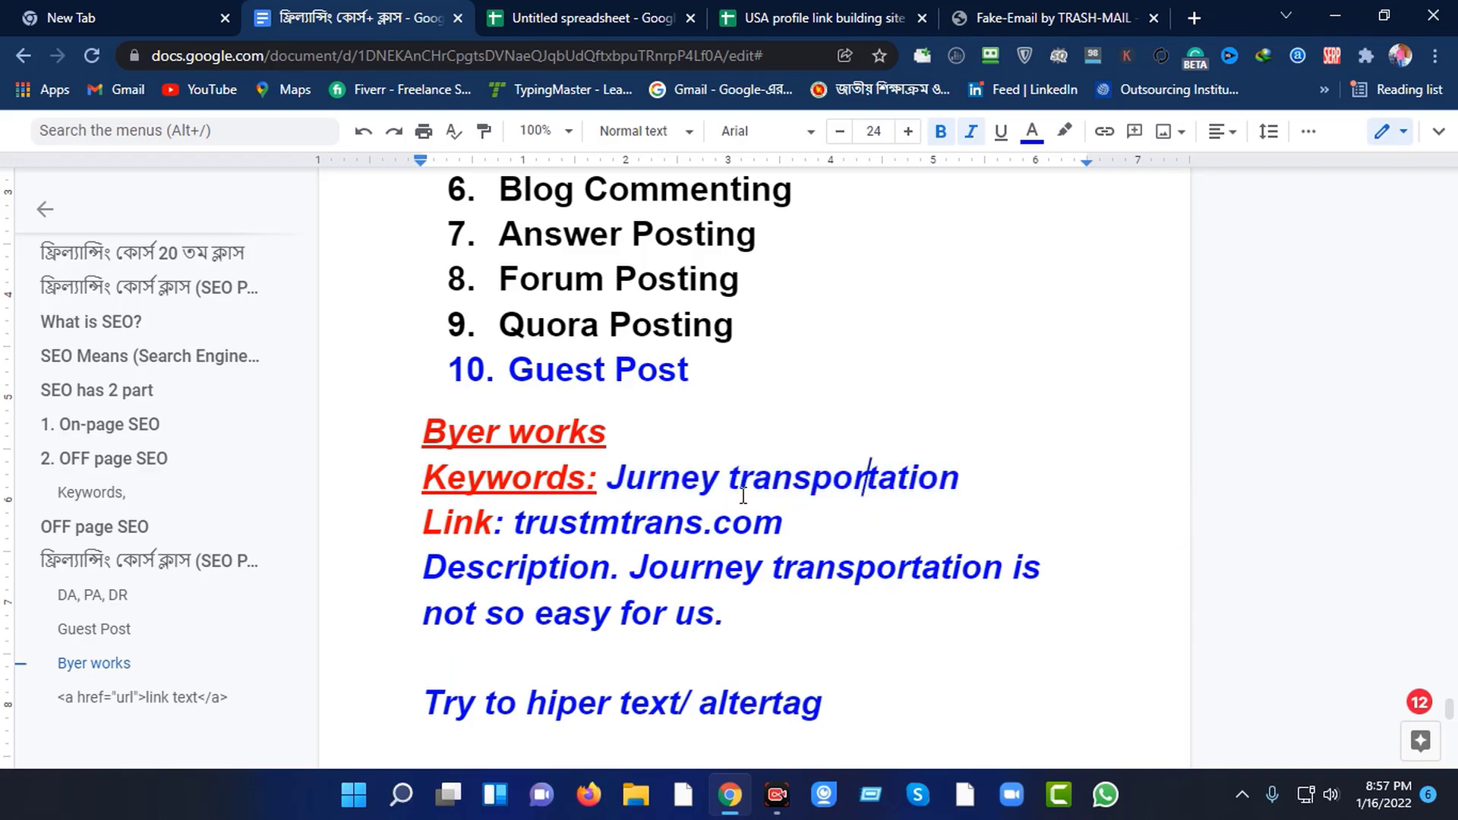
pyautogui.click(809, 524)
pyautogui.moveTo(768, 532); pyautogui.dragTo(519, 535)
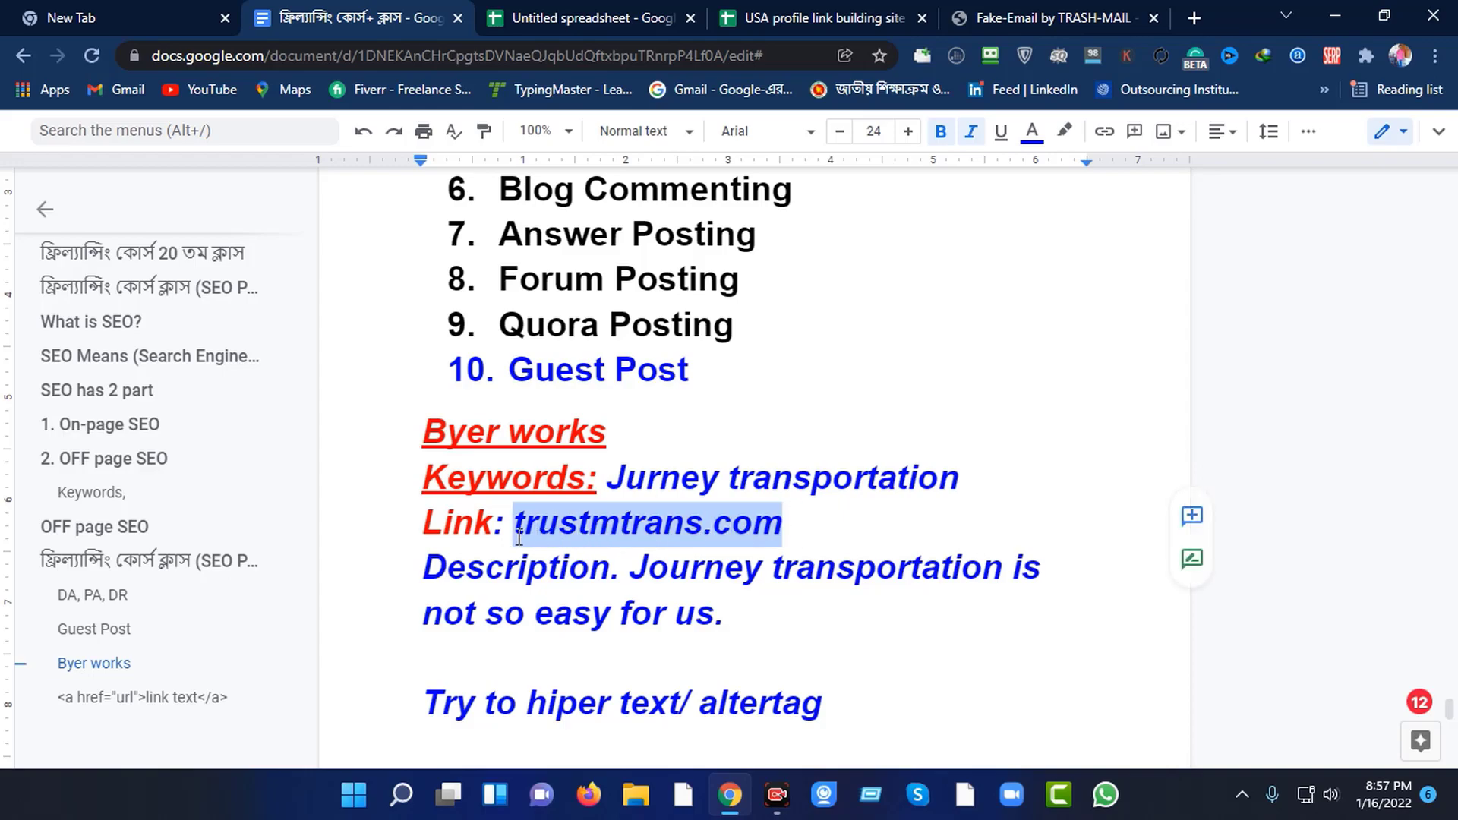
pyautogui.click(632, 529)
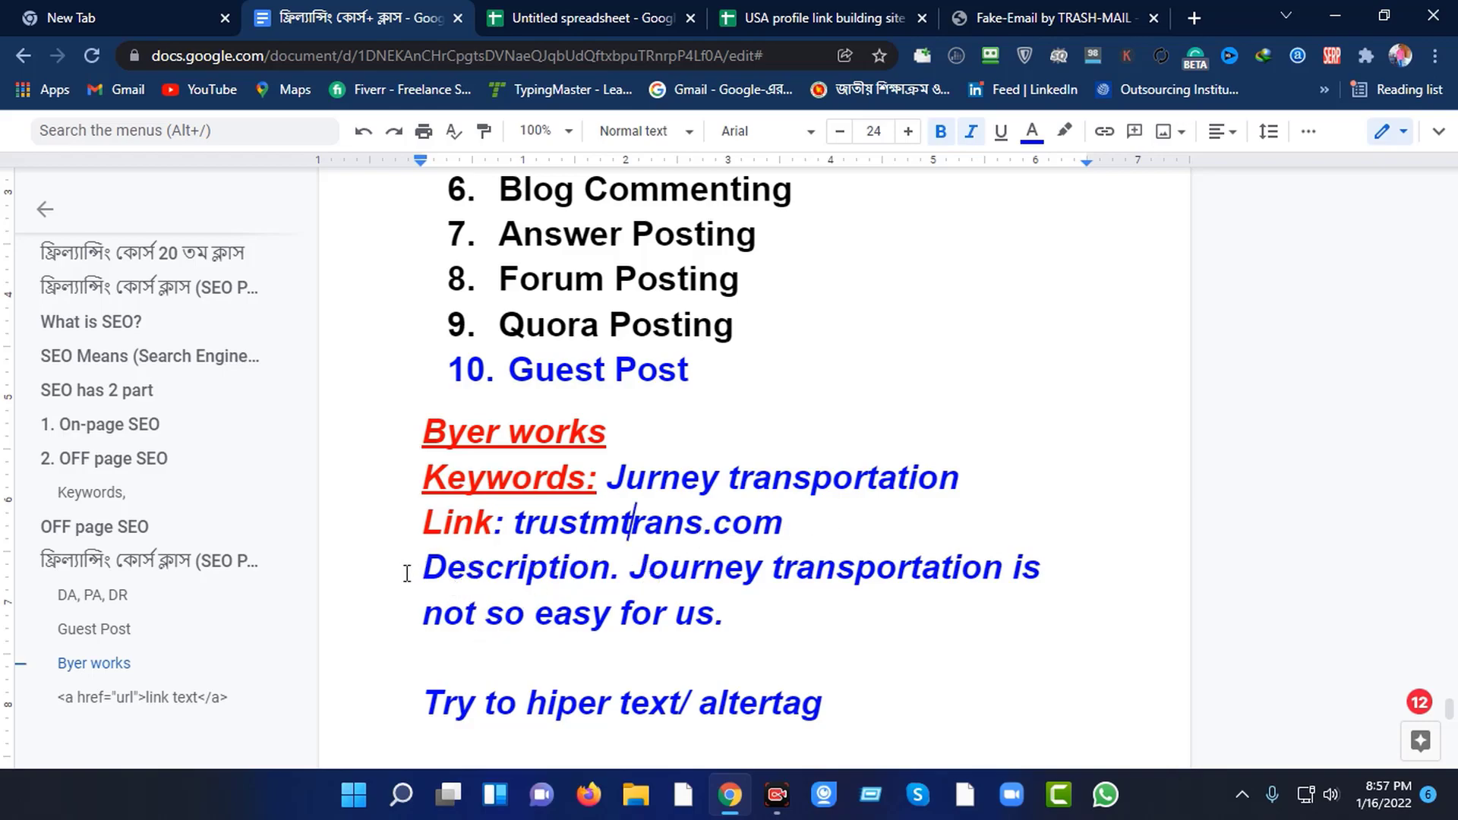
# Step: Highlight the Description sentence and the 'Try to hiper text/ altertag' line
pyautogui.moveTo(424, 573); pyautogui.dragTo(721, 625)
pyautogui.click(811, 590)
pyautogui.moveTo(621, 568); pyautogui.dragTo(744, 605)
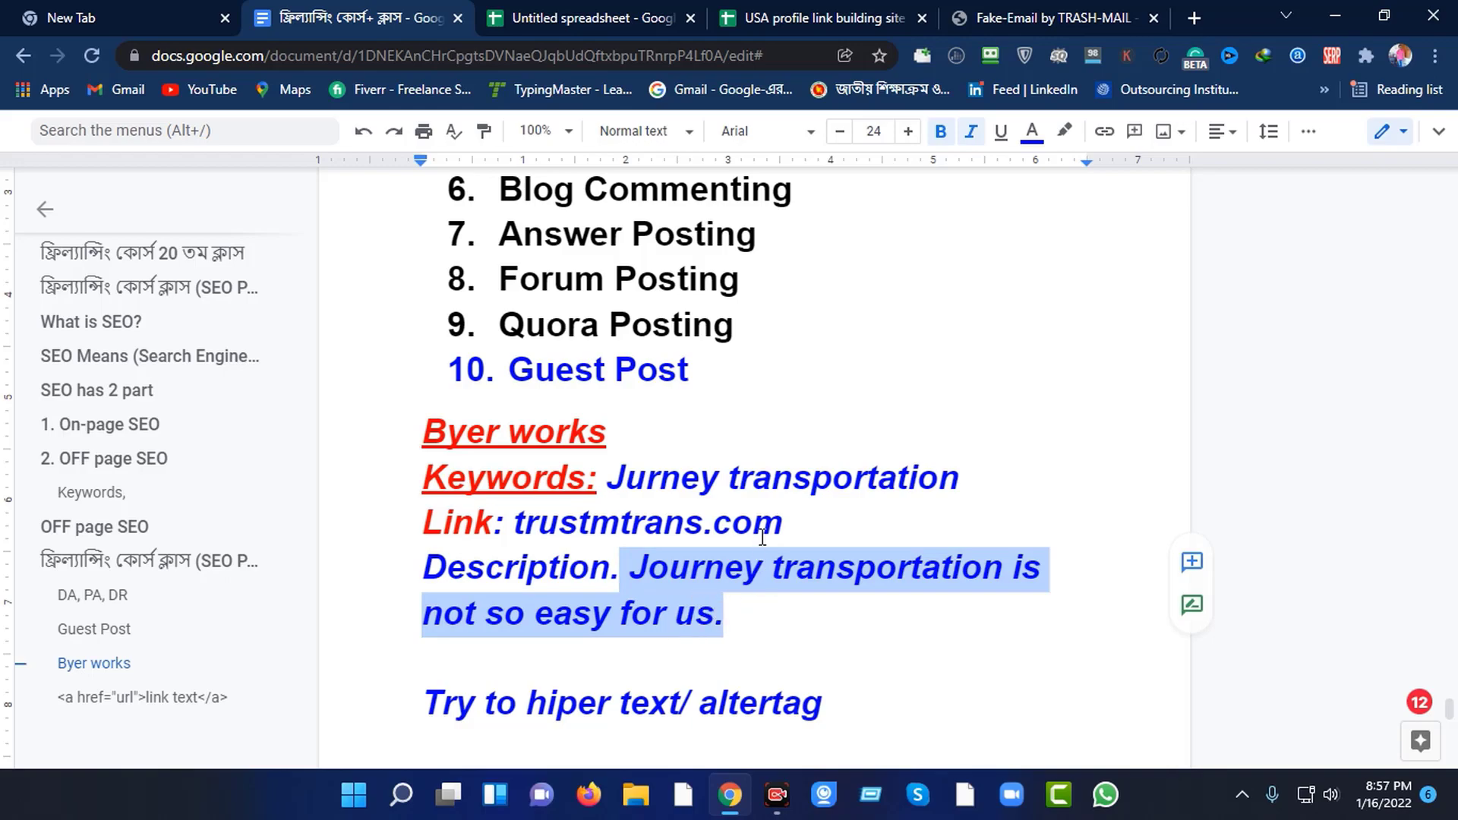
pyautogui.moveTo(982, 476); pyautogui.dragTo(643, 471)
pyautogui.moveTo(786, 524); pyautogui.dragTo(547, 528)
pyautogui.click(878, 566)
pyautogui.scroll(-1, 879, 567)
pyautogui.scroll(-2, 836, 560)
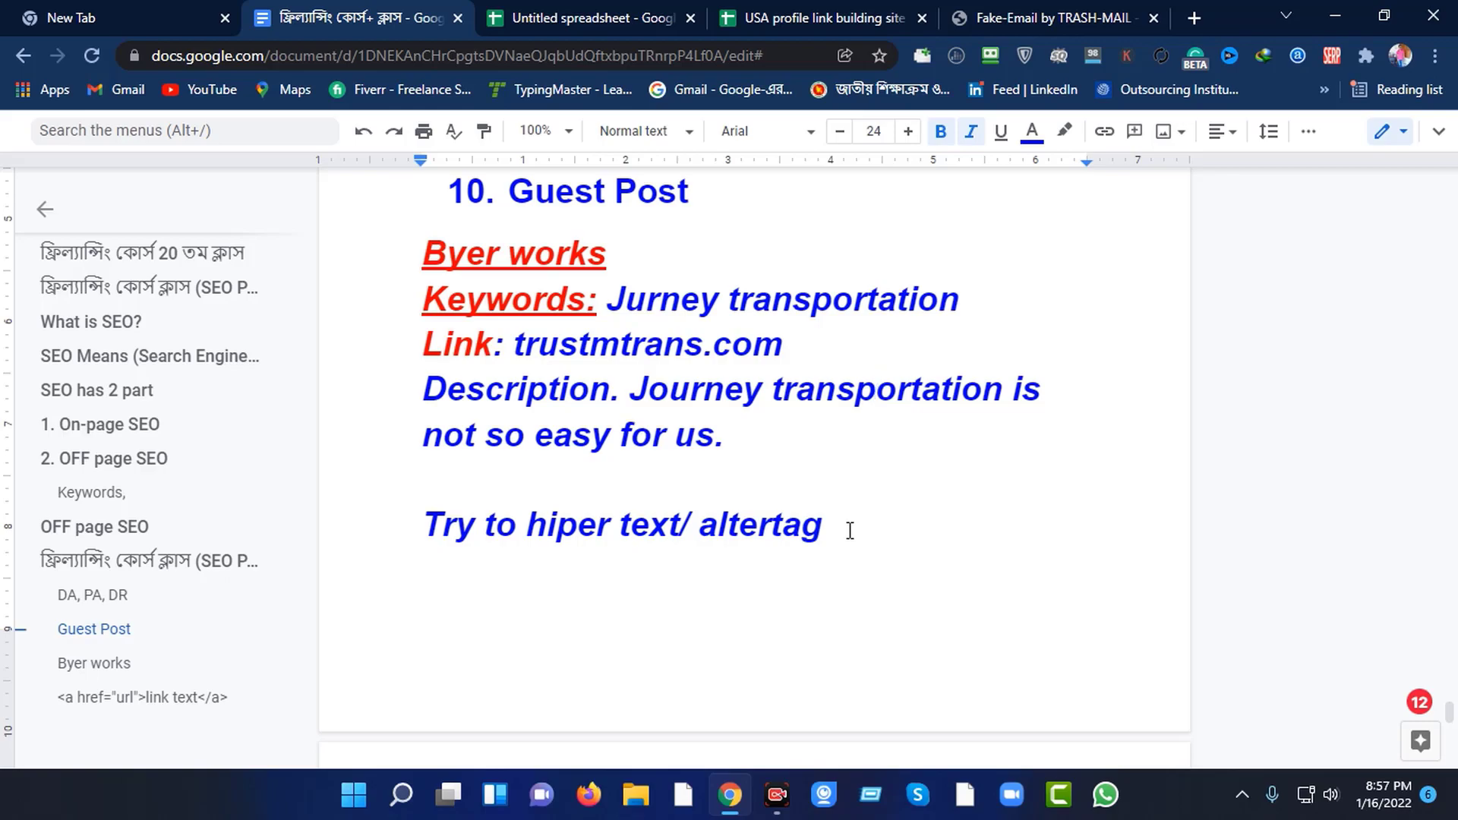
pyautogui.moveTo(830, 524); pyautogui.dragTo(424, 528)
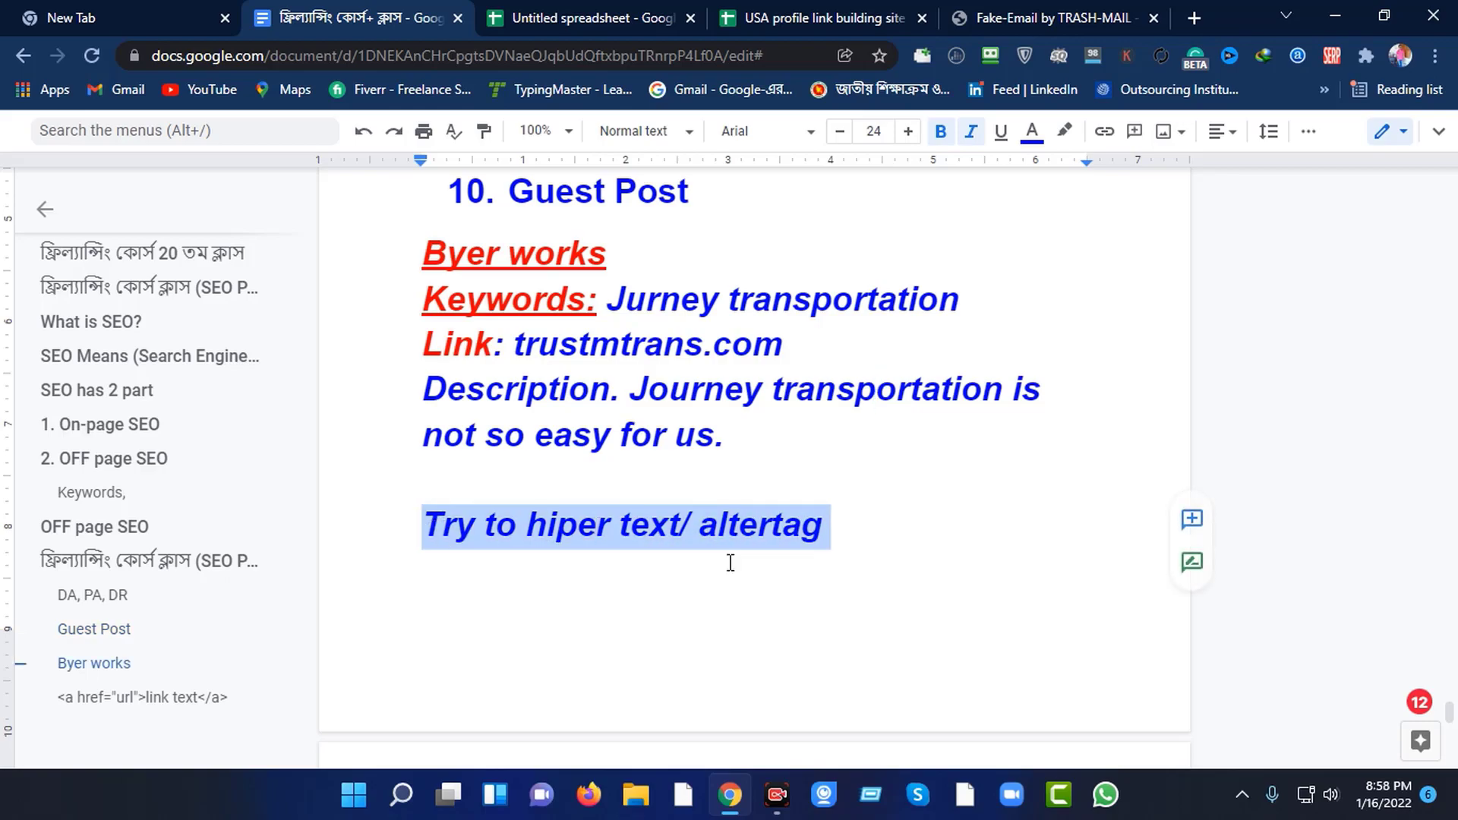
pyautogui.click(885, 527)
pyautogui.moveTo(885, 527); pyautogui.dragTo(420, 543)
pyautogui.click(584, 18)
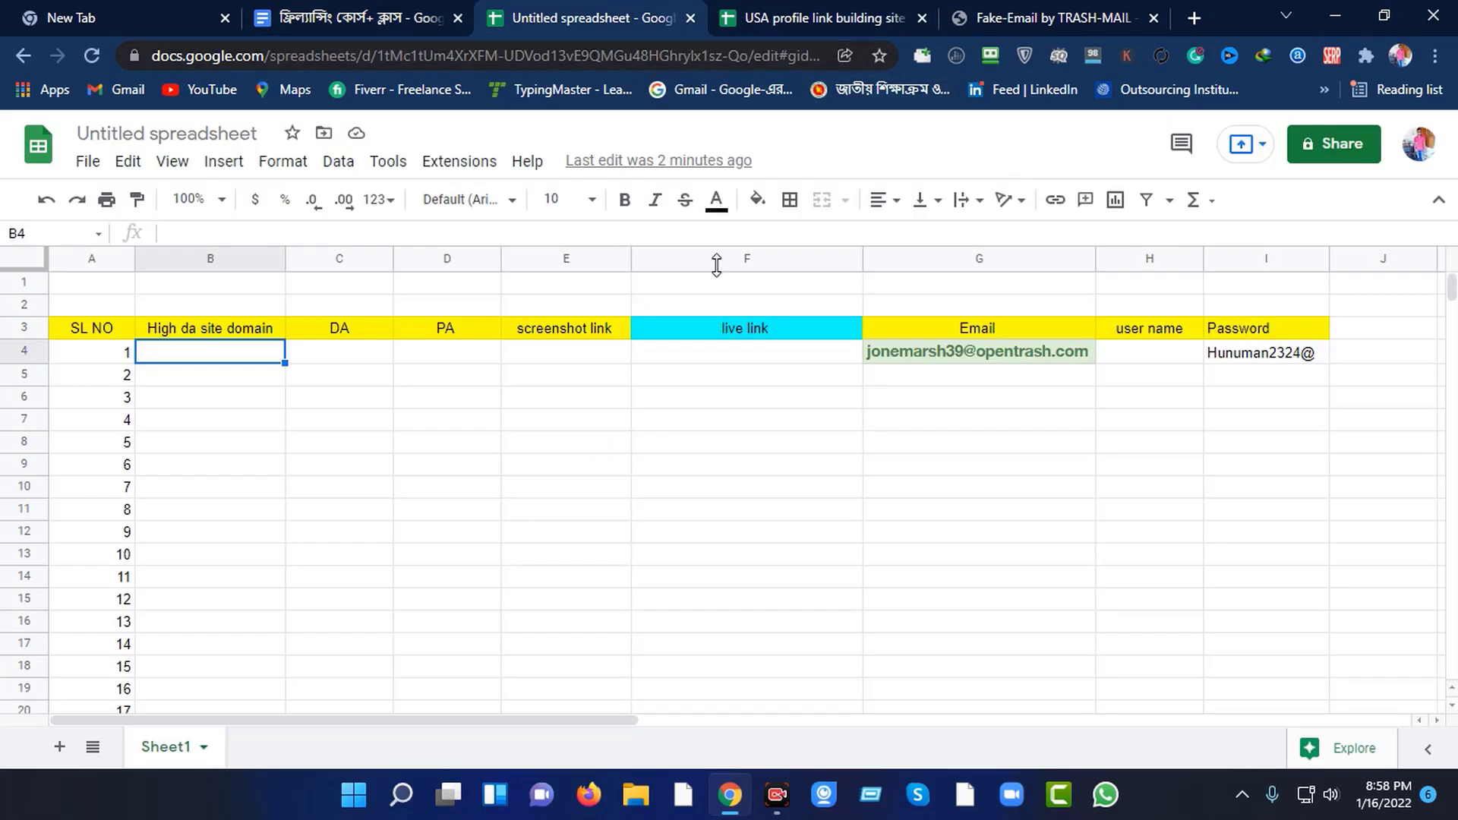
# Step: Select and copy the sbnation.com URL with its DA 90 from row 12 of the USA profile site list
pyautogui.click(619, 490)
pyautogui.click(619, 357)
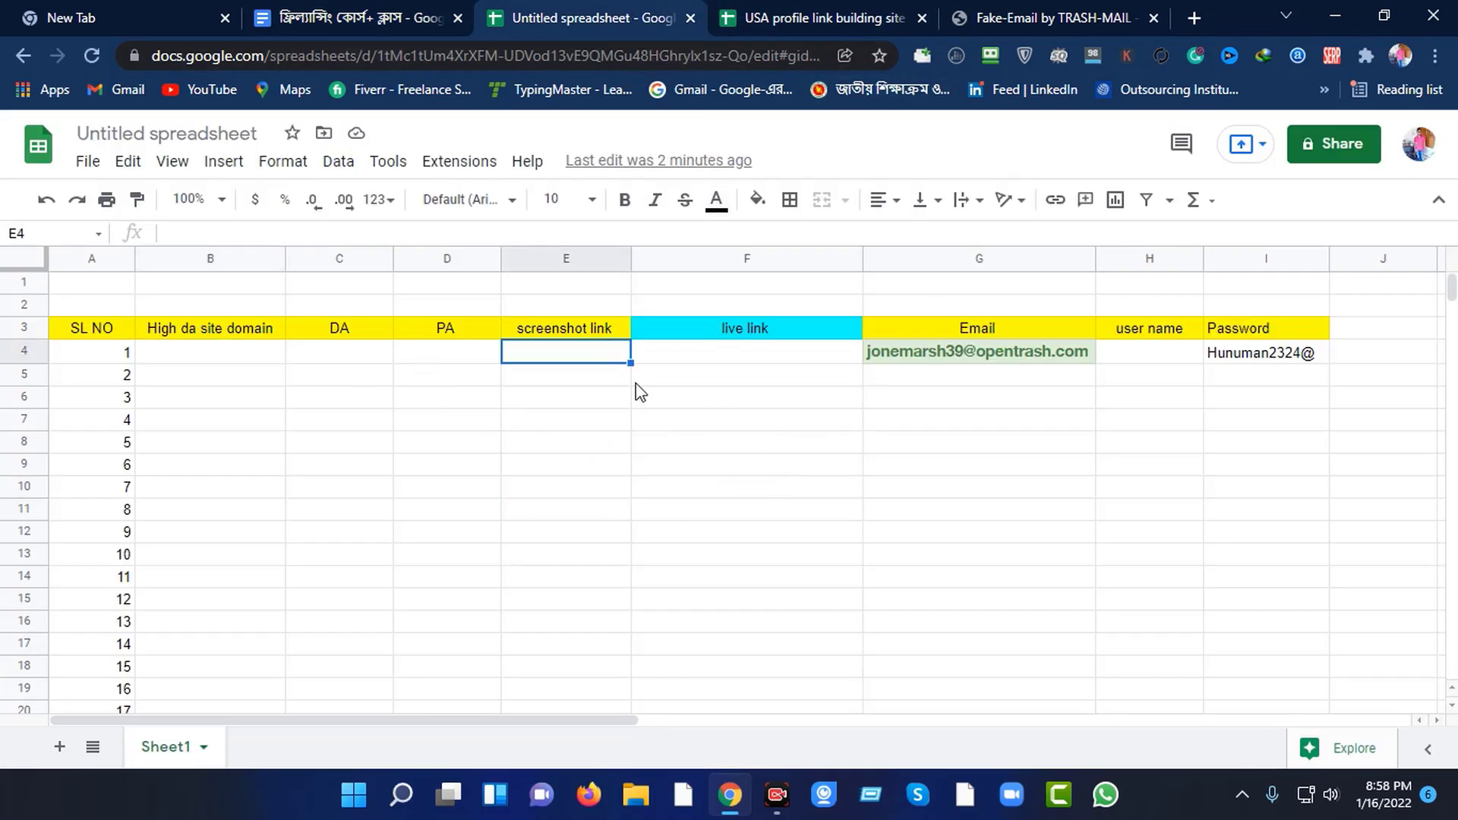
pyautogui.click(668, 396)
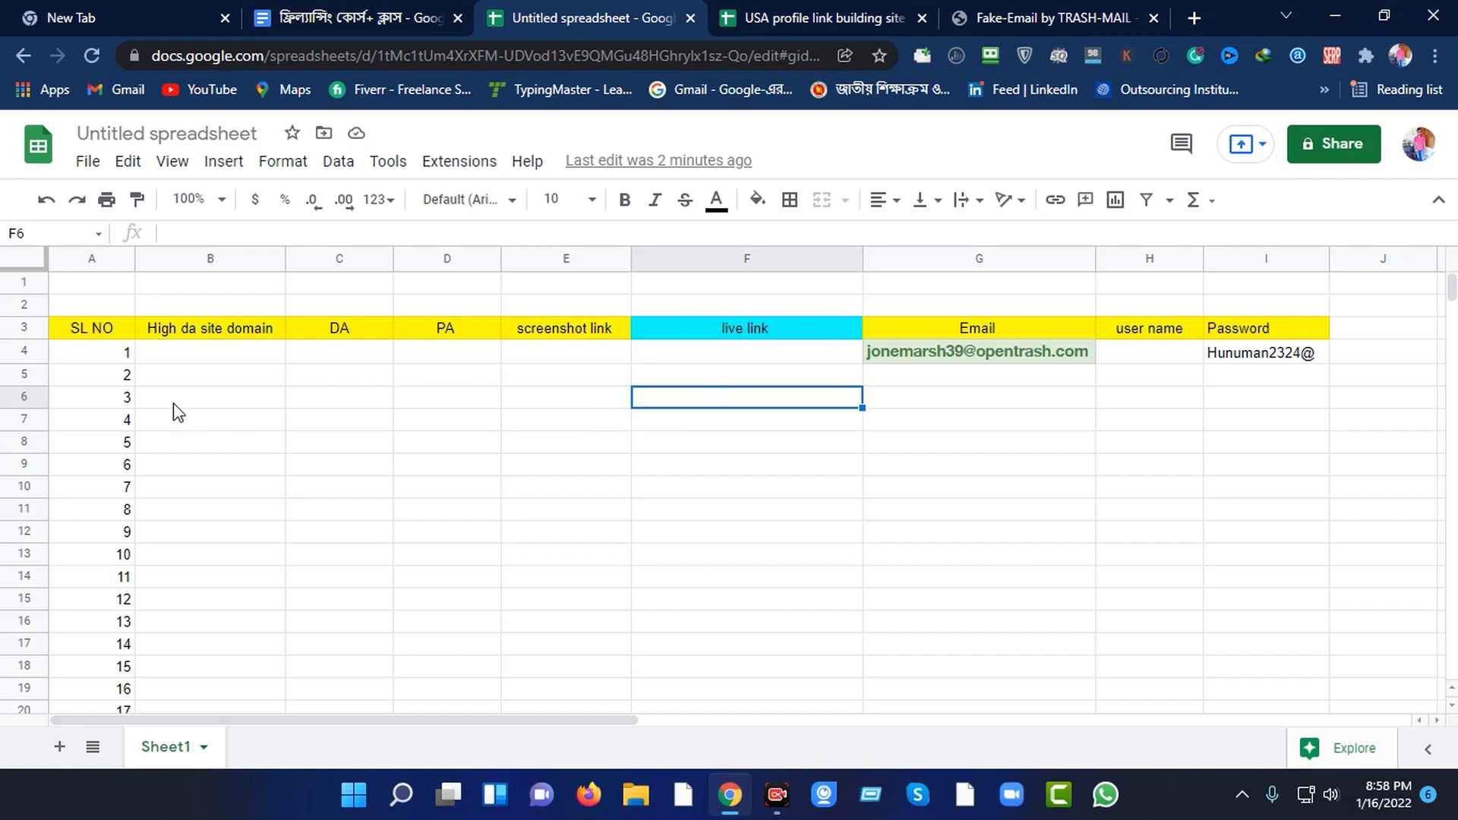
pyautogui.click(424, 382)
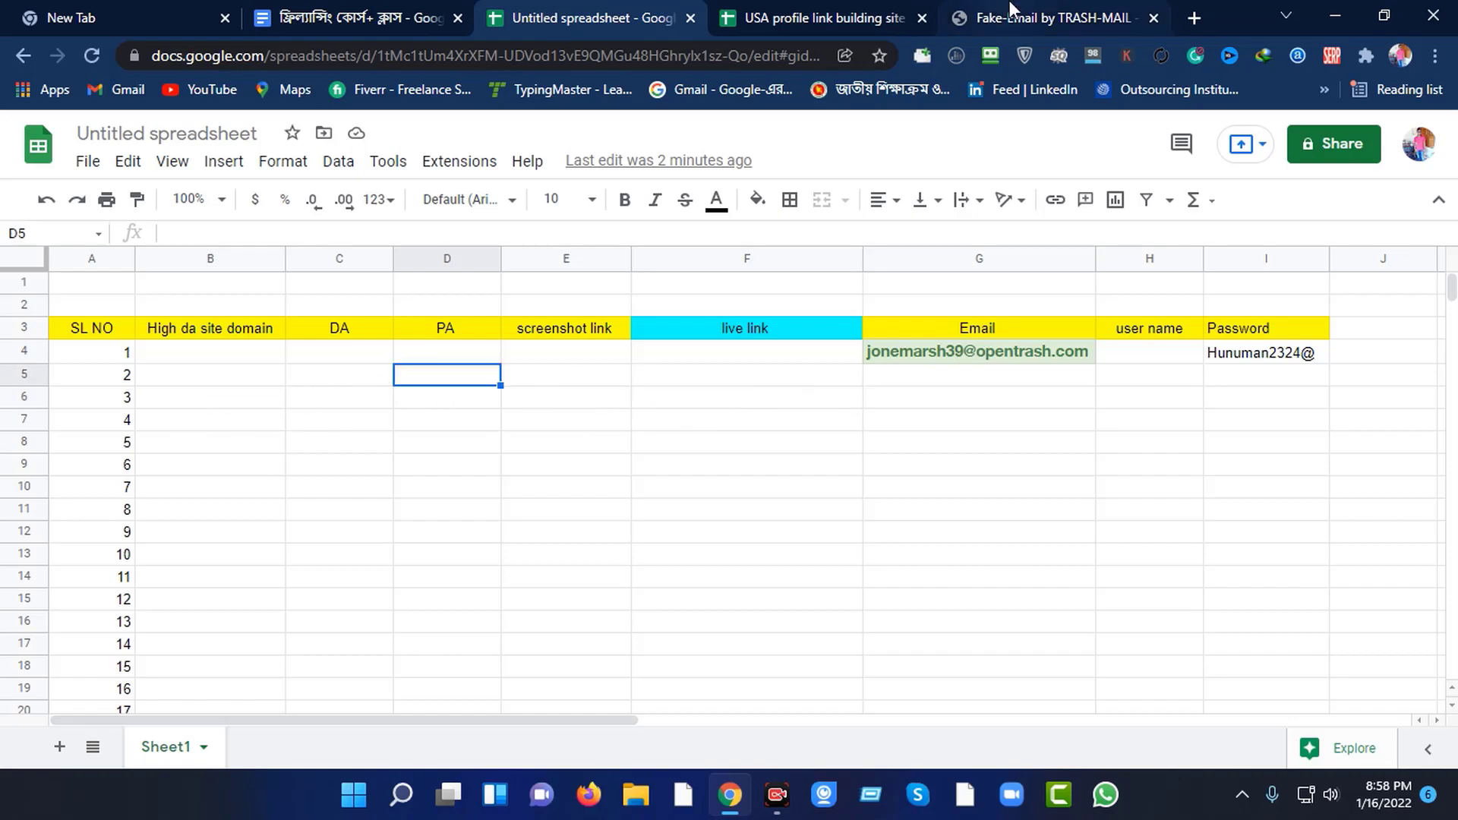
pyautogui.click(938, 10)
pyautogui.click(944, 11)
pyautogui.click(919, 11)
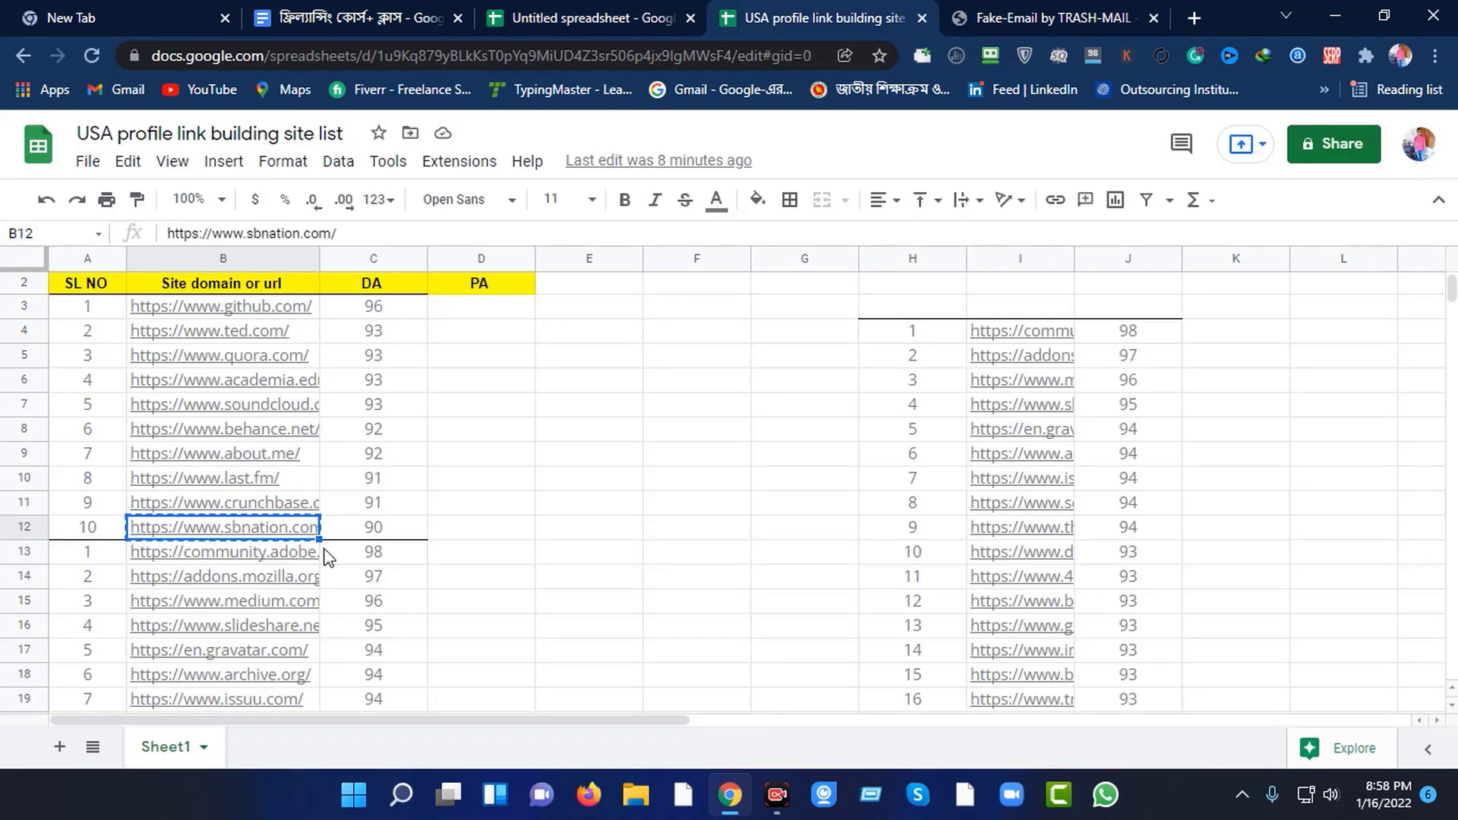
pyautogui.hotkey('ctrl', 'c')
pyautogui.click(619, 486)
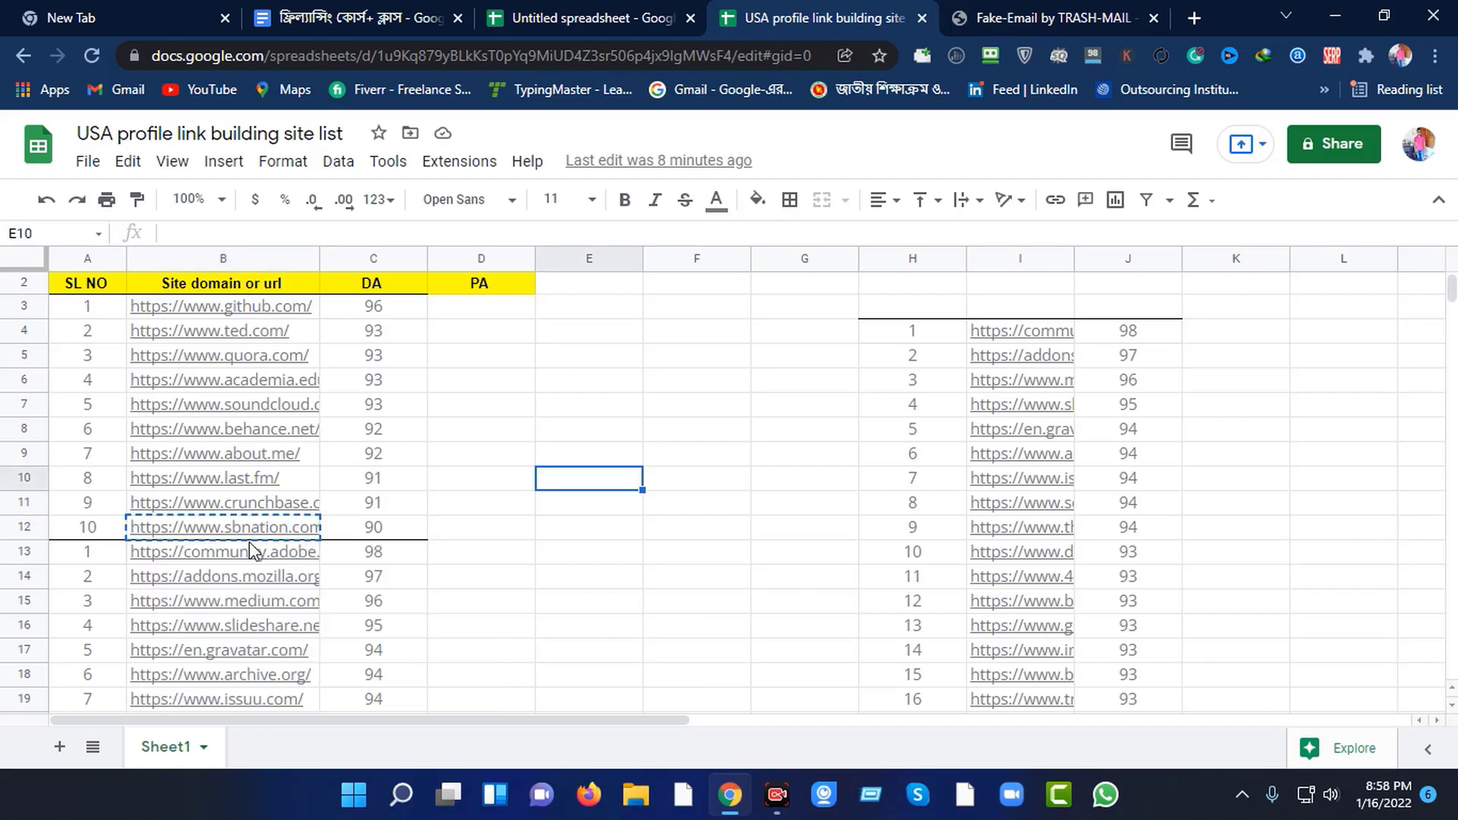
pyautogui.click(211, 535)
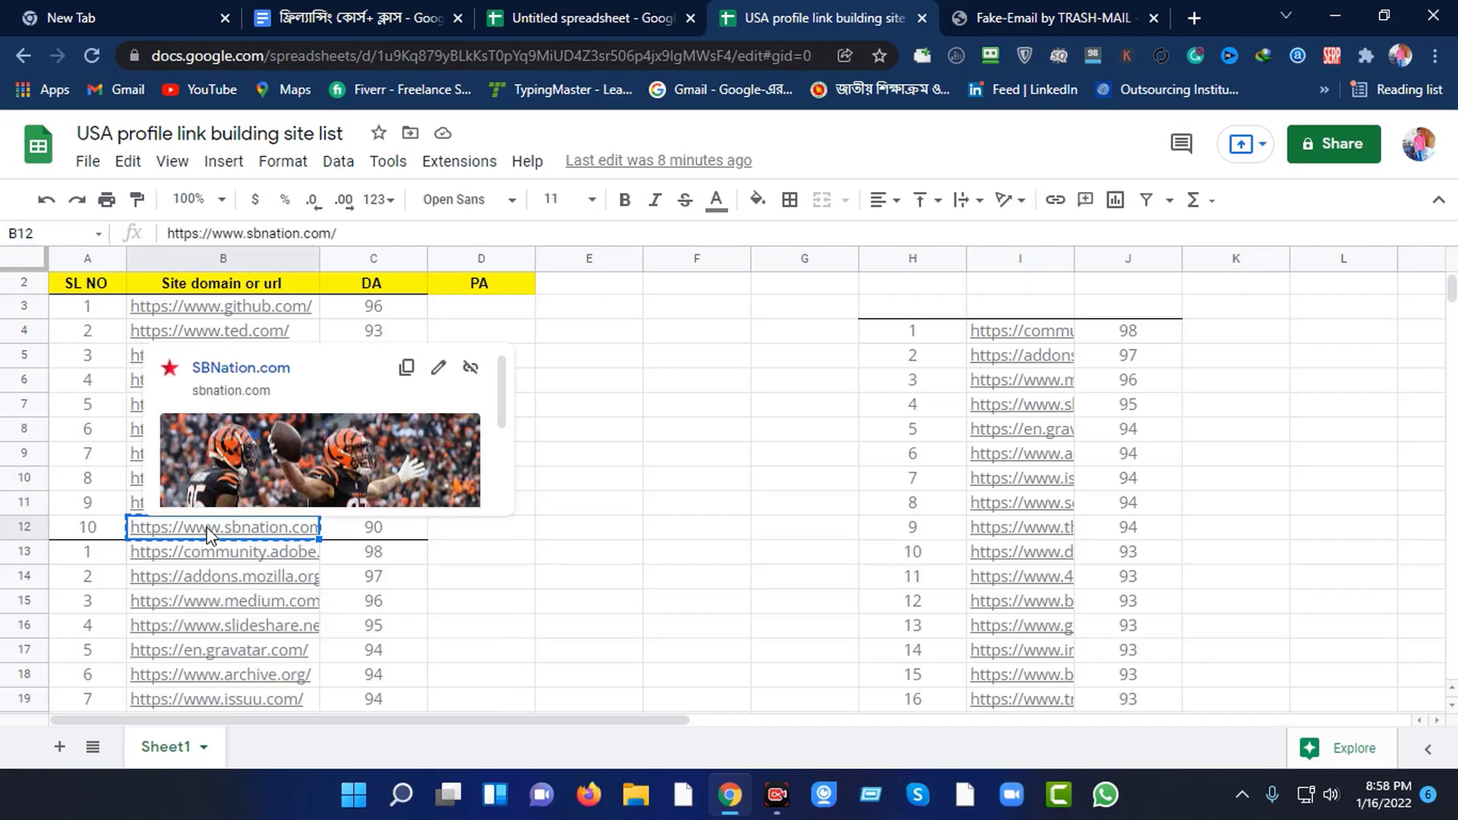
pyautogui.click(546, 553)
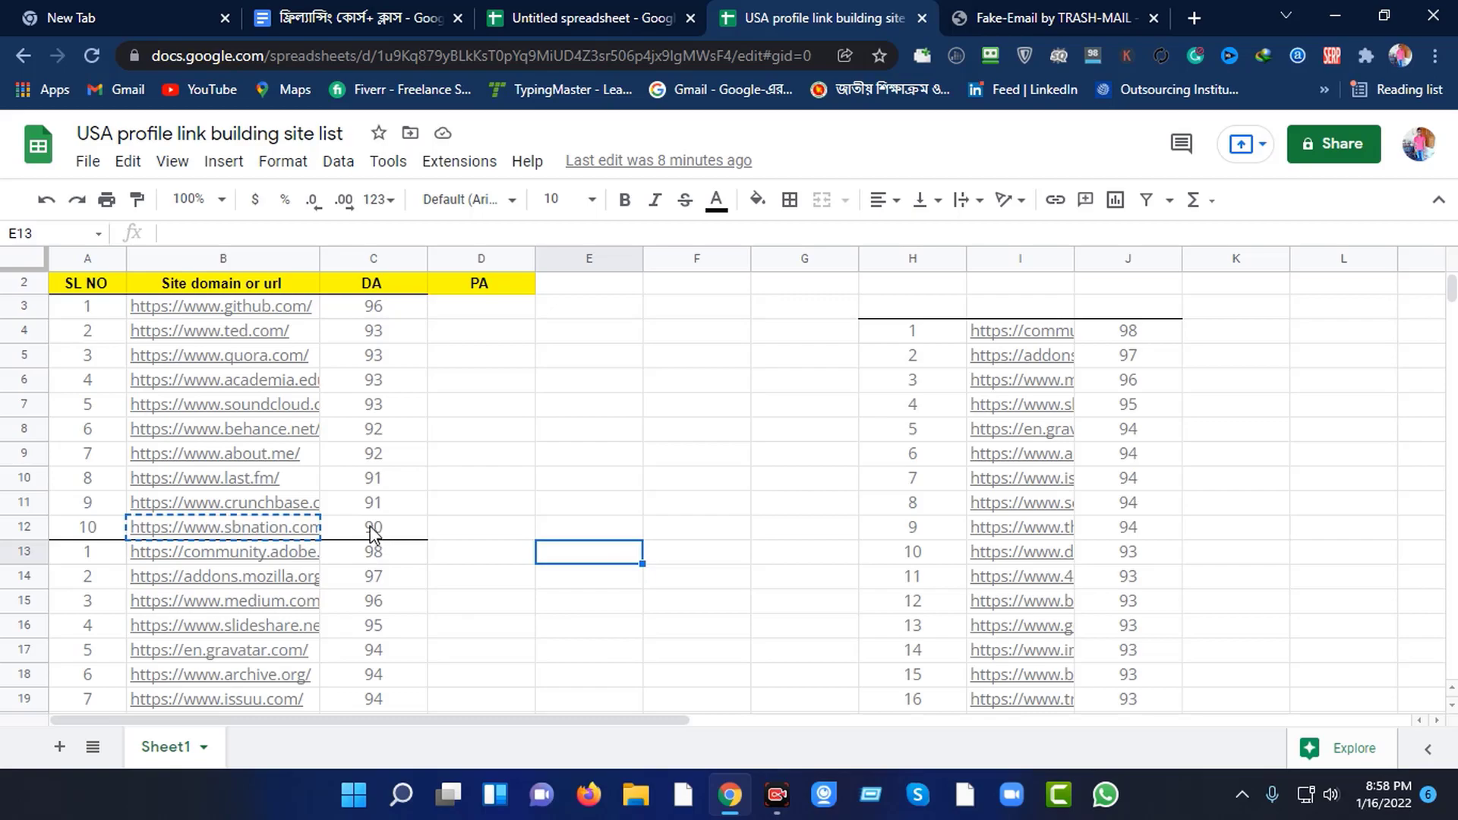
pyautogui.click(389, 532)
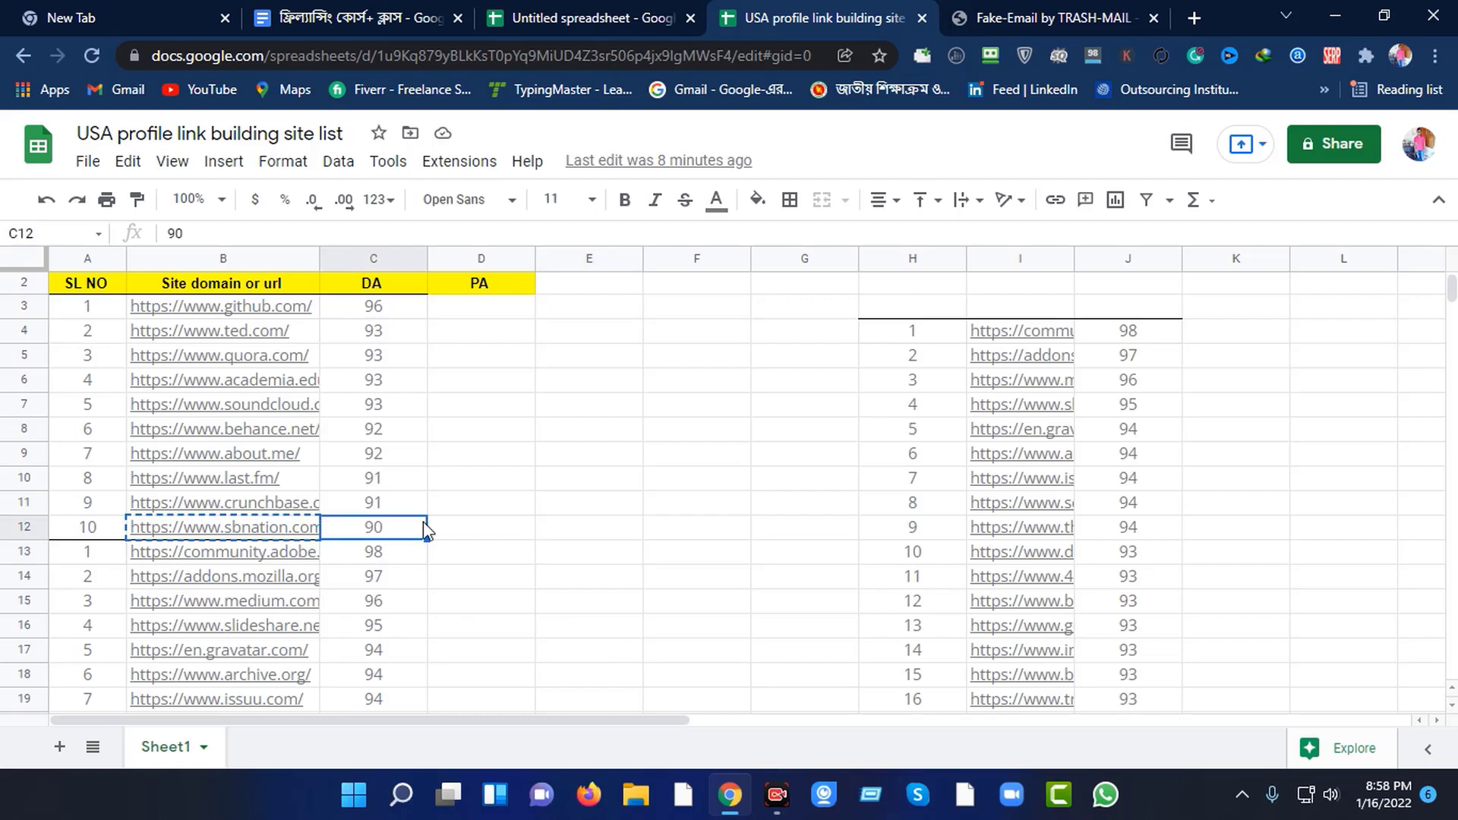
pyautogui.click(448, 530)
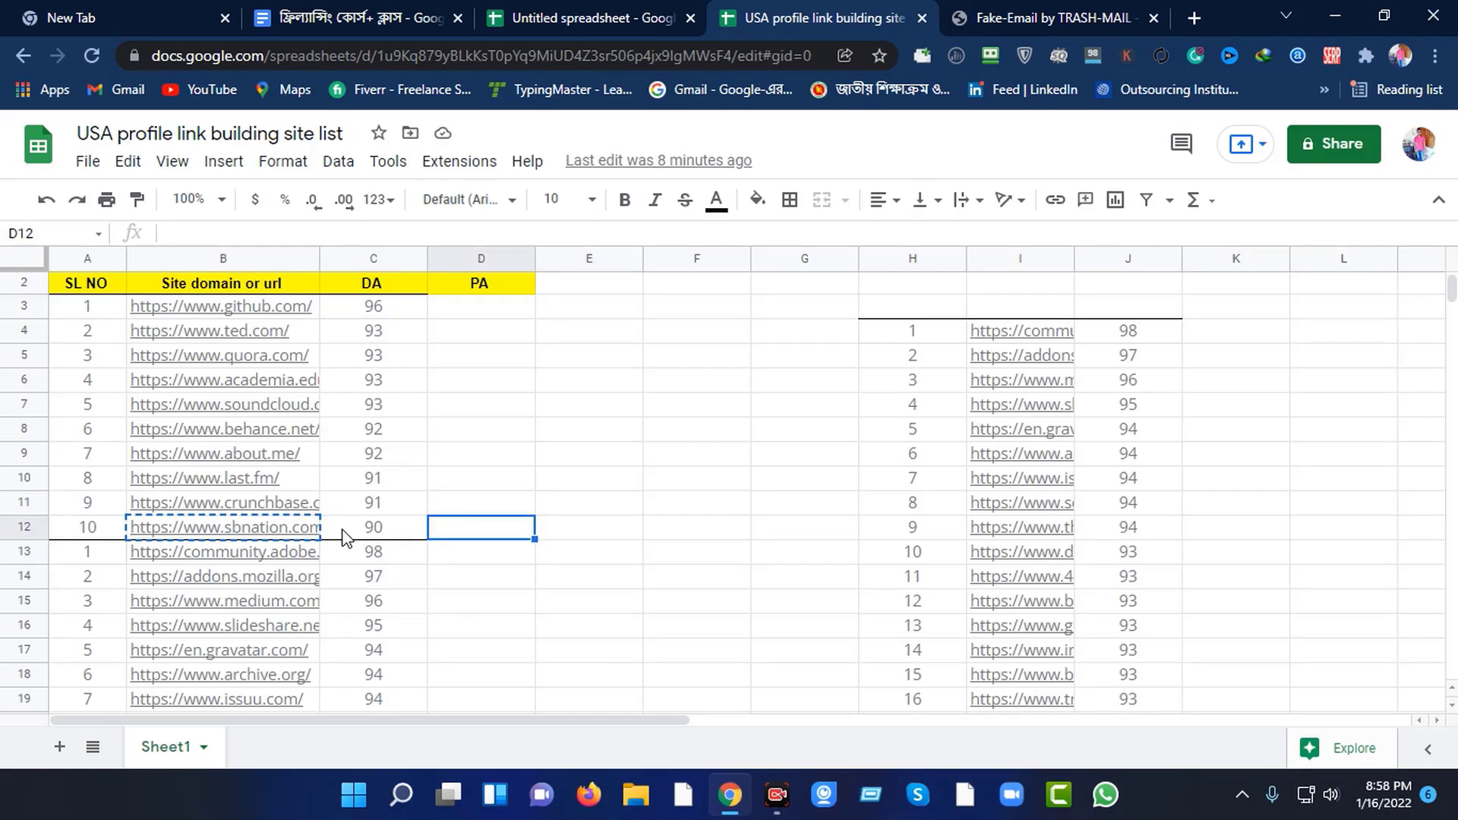
pyautogui.click(542, 527)
pyautogui.moveTo(404, 527); pyautogui.dragTo(258, 531)
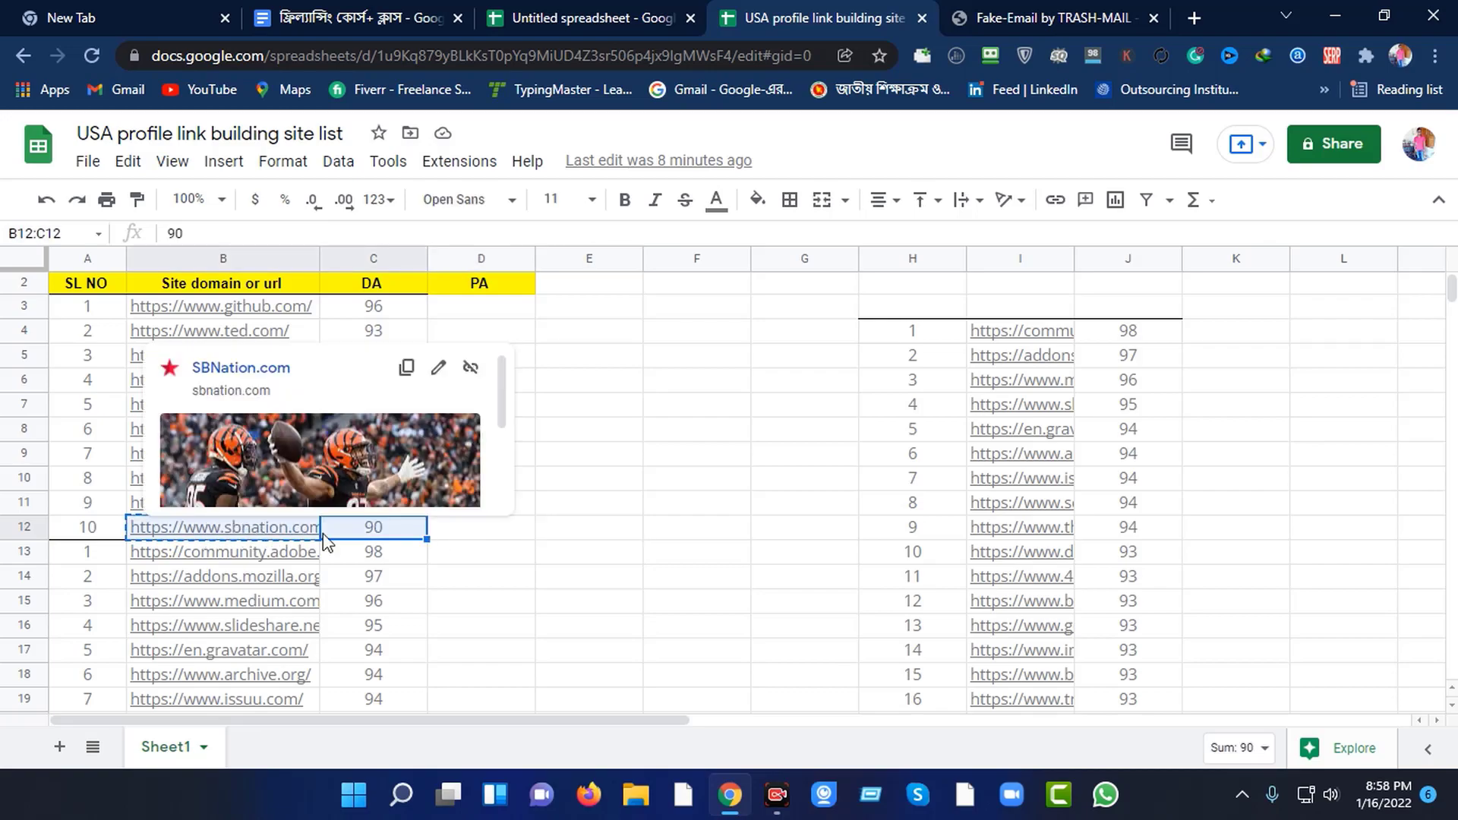
# Step: Paste the URL and DA into cell B4 of the untitled tracking spreadsheet
pyautogui.click(599, 18)
pyautogui.click(202, 357)
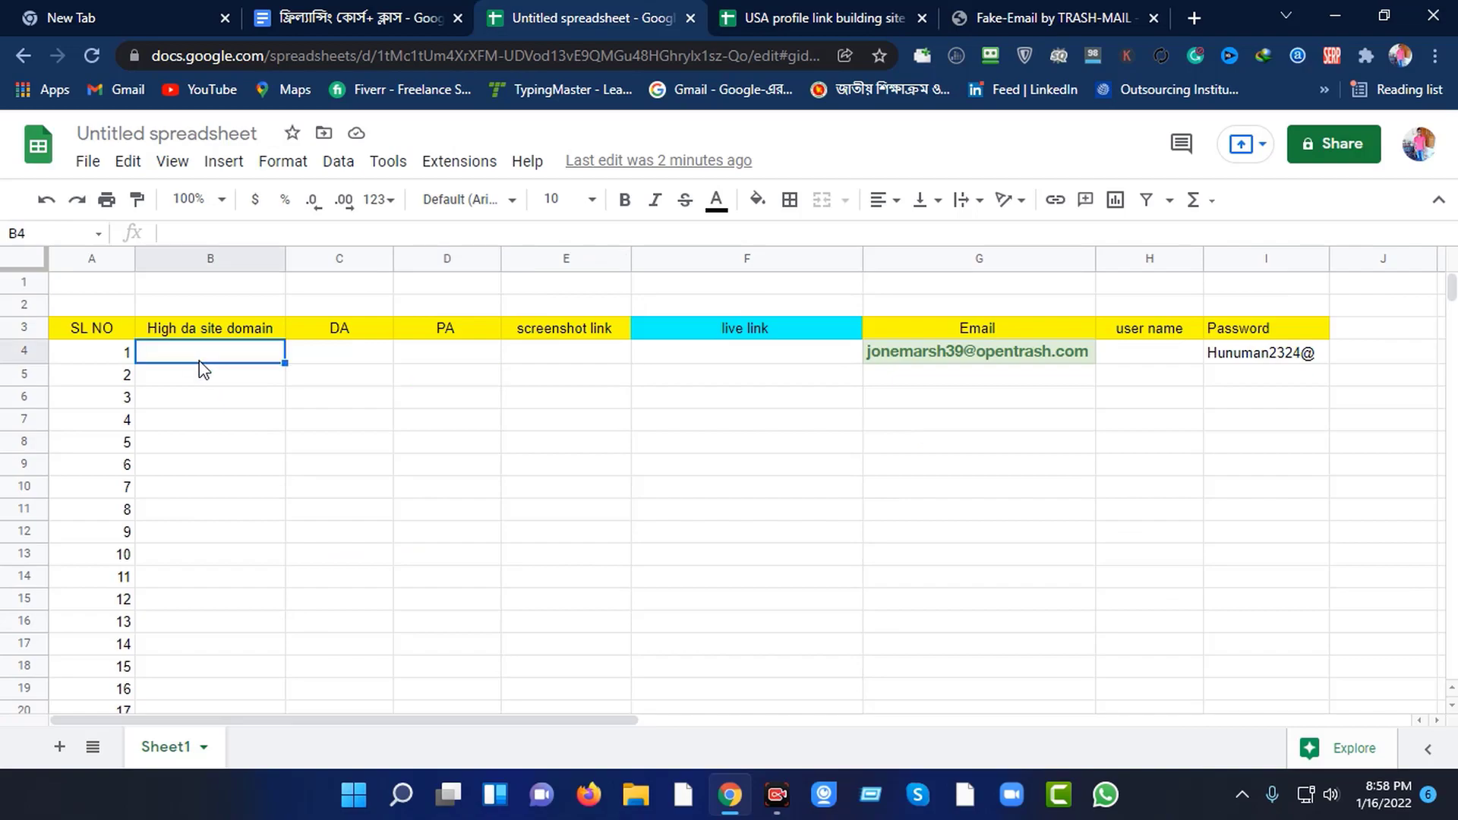
pyautogui.hotkey('ctrl', 'v')
pyautogui.click(483, 357)
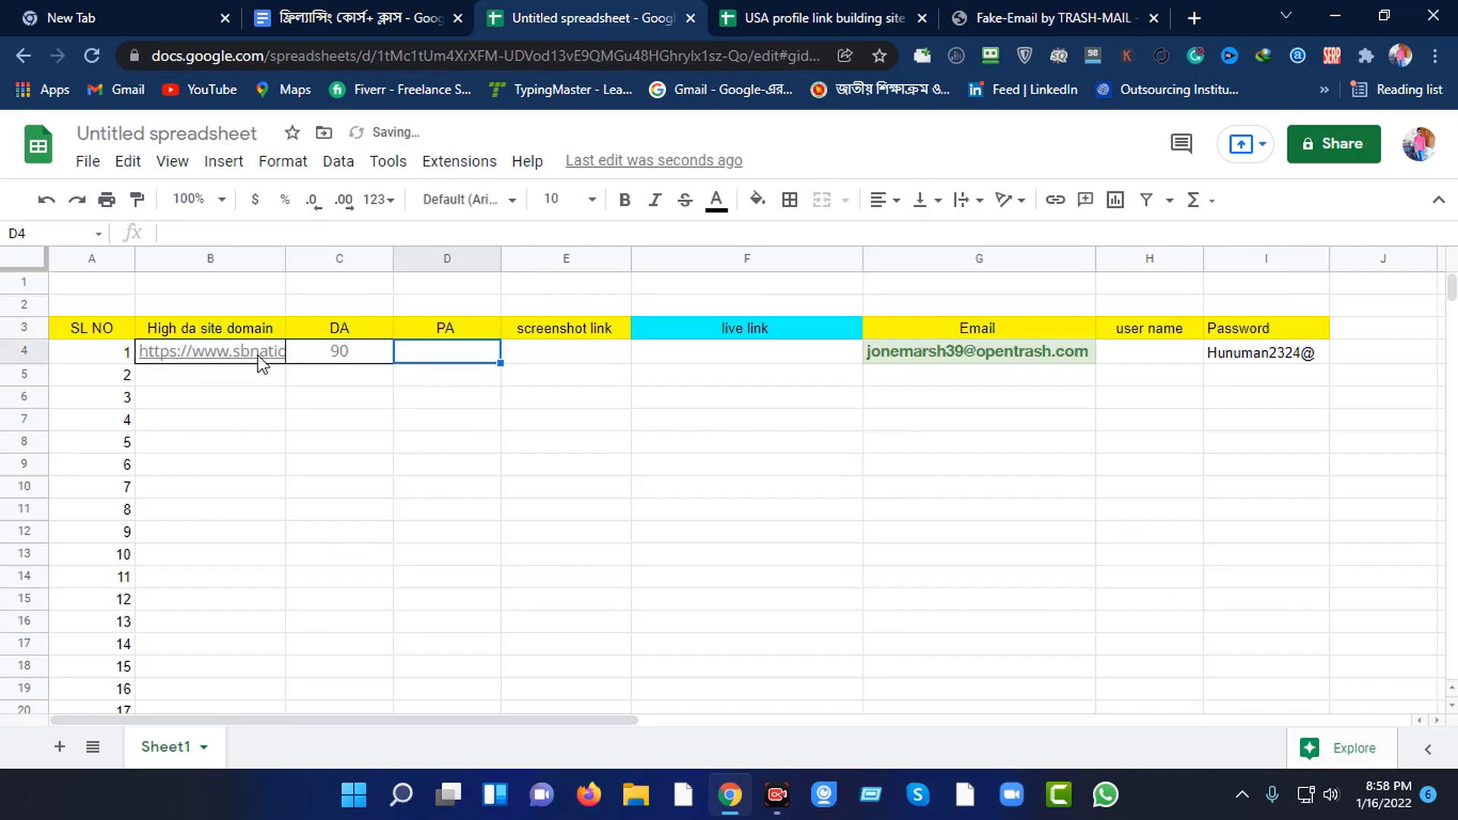
pyautogui.click(262, 360)
pyautogui.click(1055, 18)
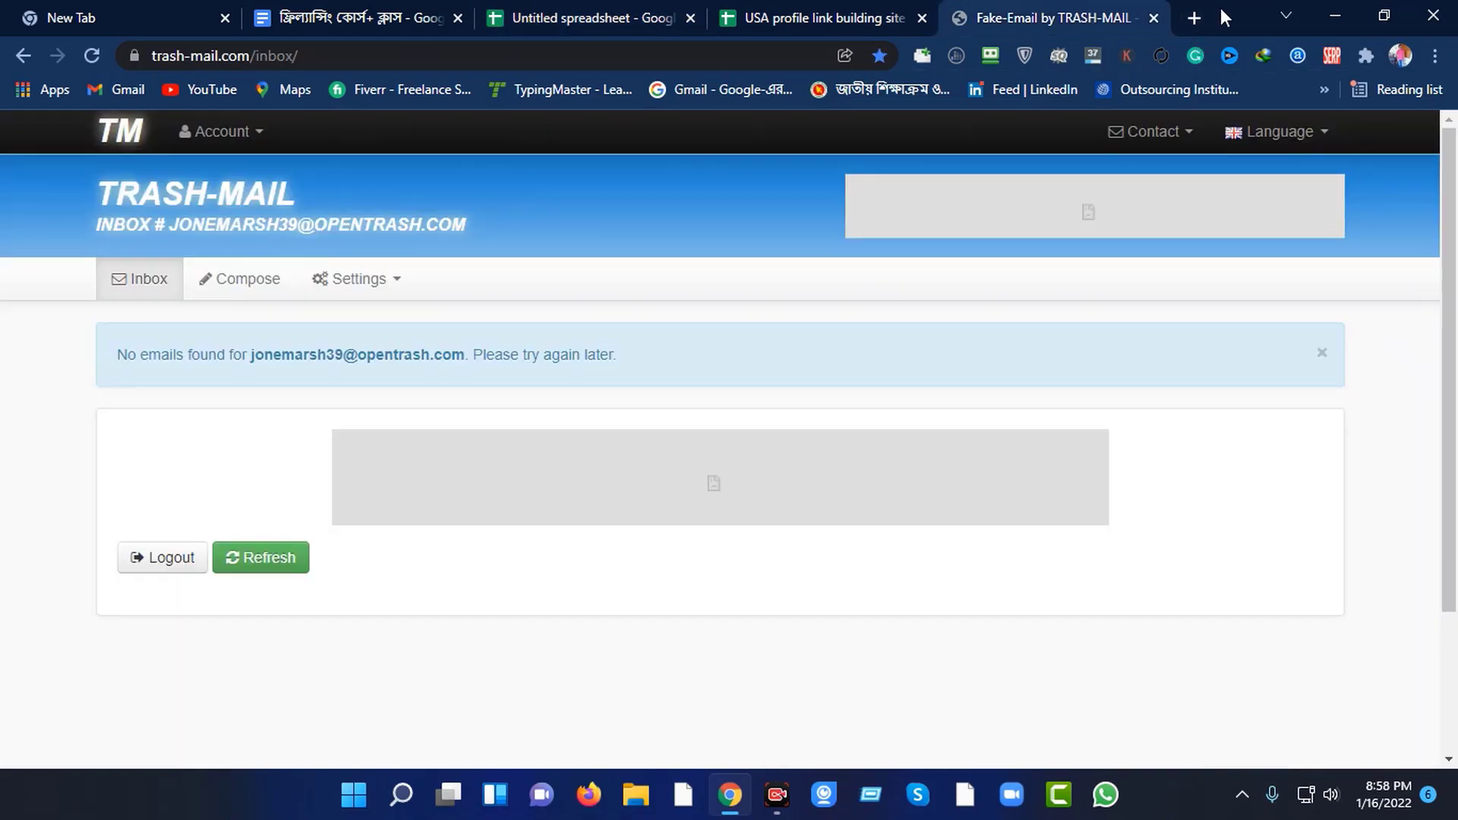
# Step: Load sbnation.com in a new tab and open its account SIGN UP form
pyautogui.click(1203, 15)
pyautogui.click(342, 57)
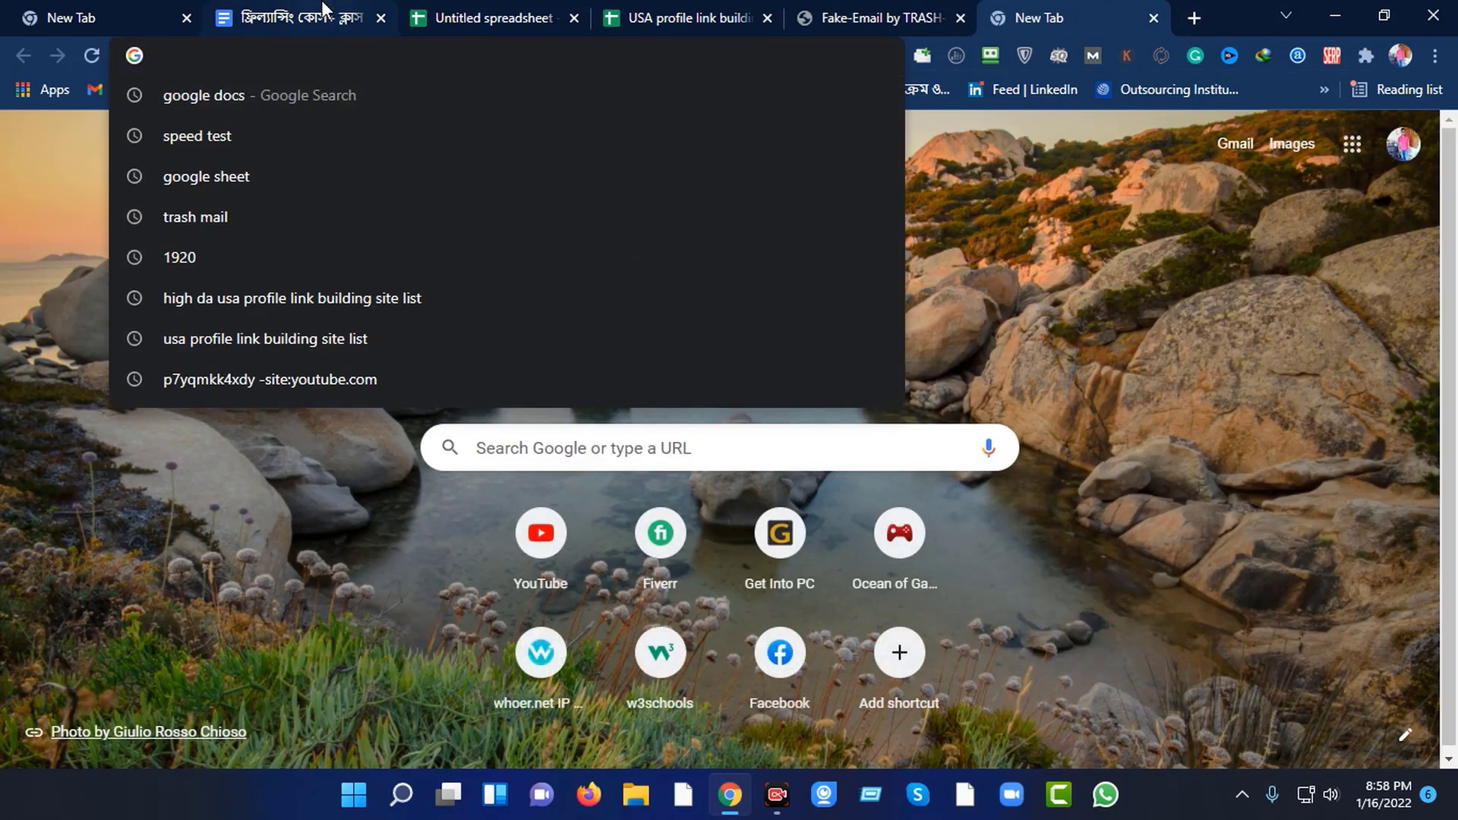
pyautogui.hotkey('ctrl', 'v')
pyautogui.press('Return')
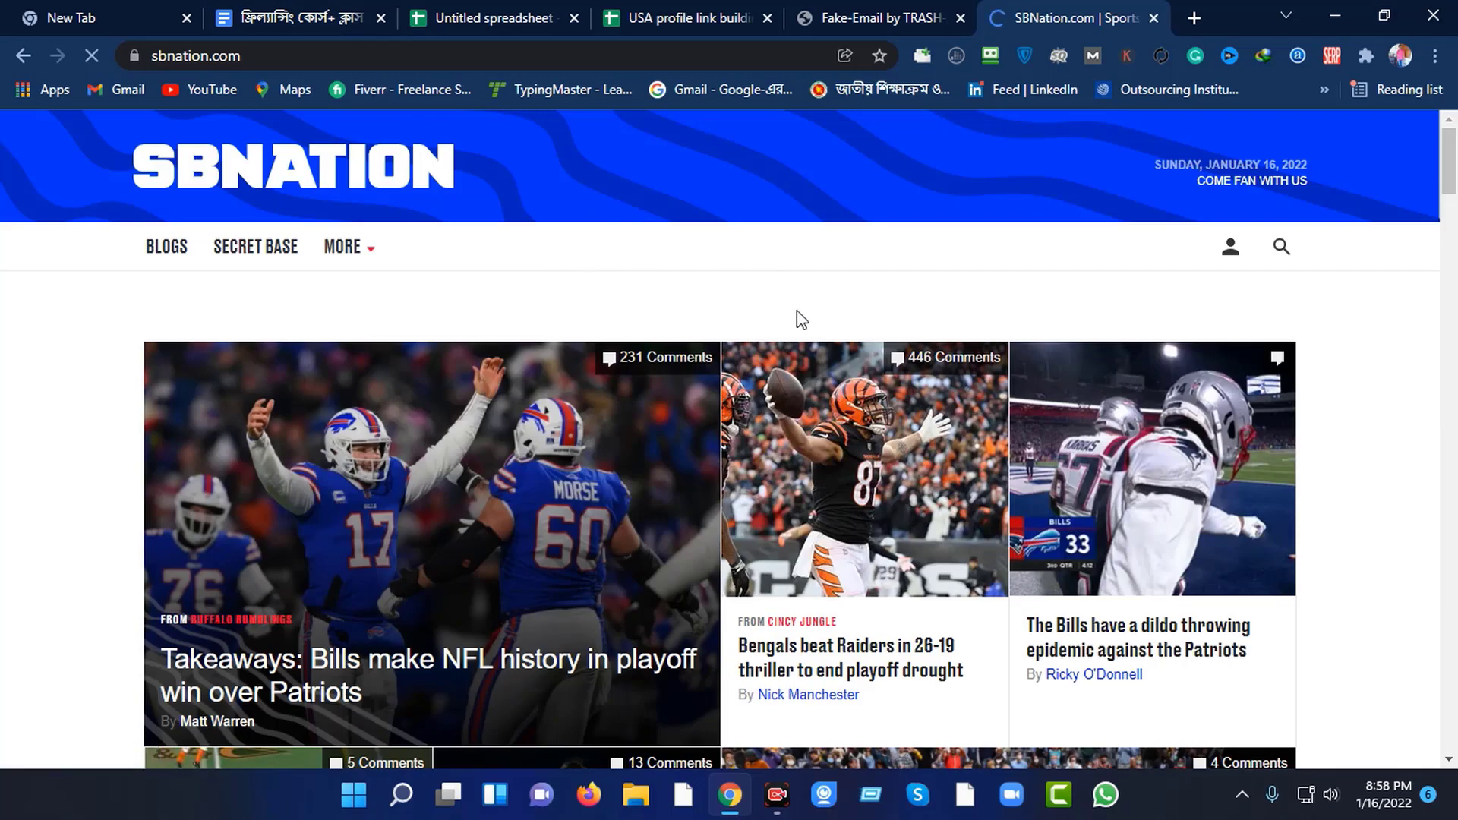
pyautogui.click(1233, 252)
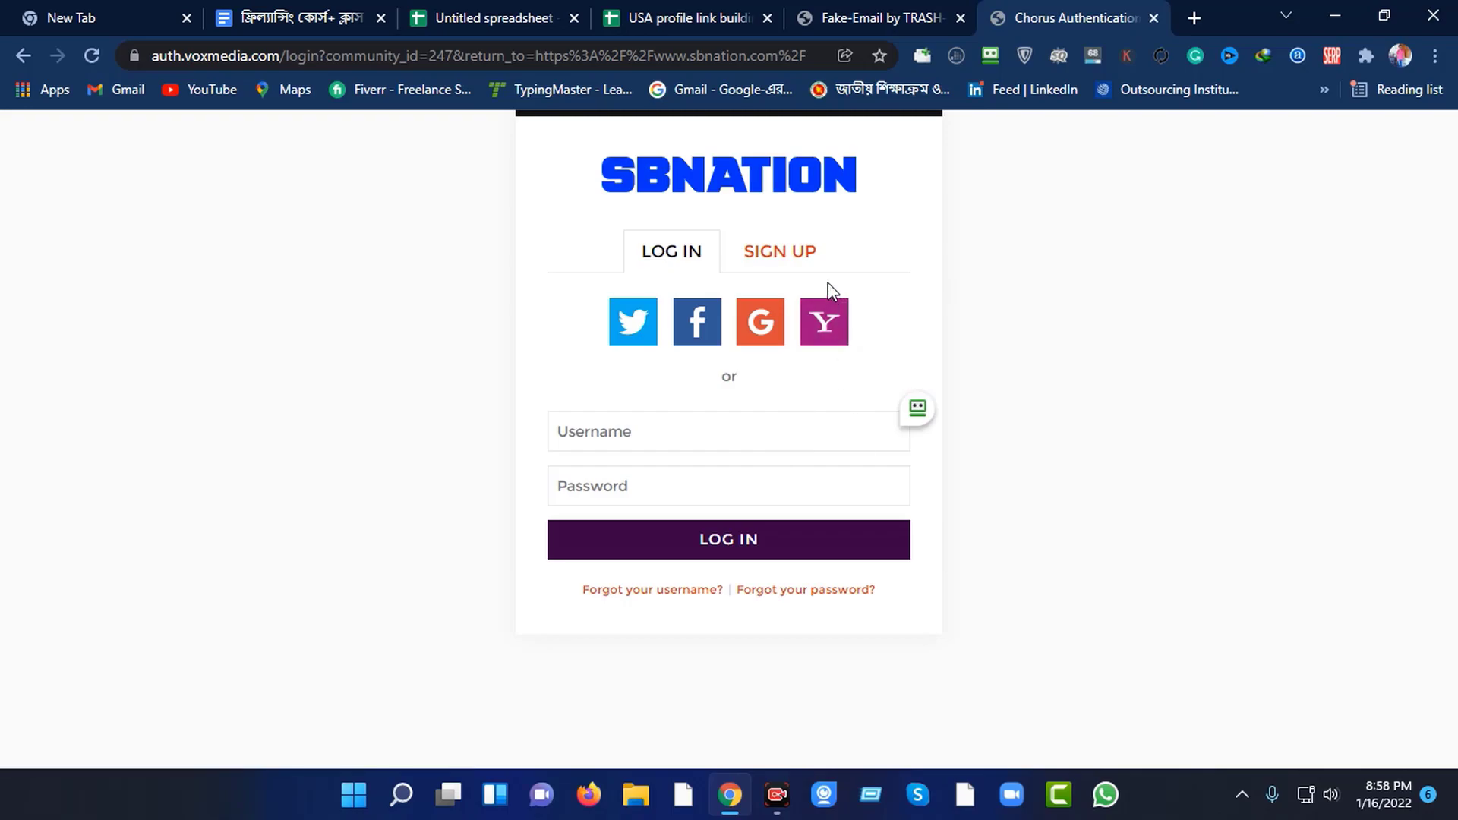
pyautogui.click(789, 265)
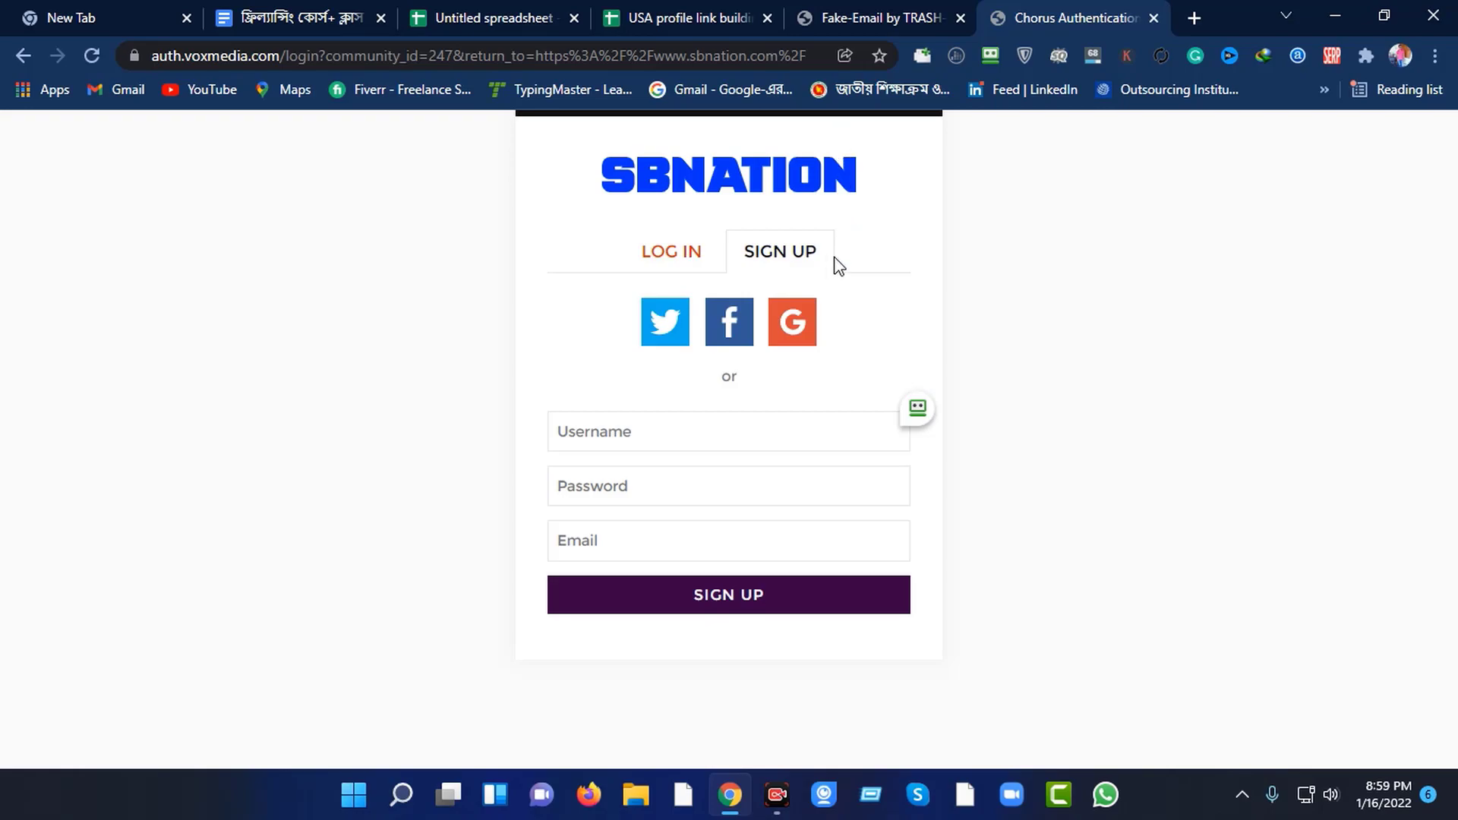
pyautogui.click(793, 13)
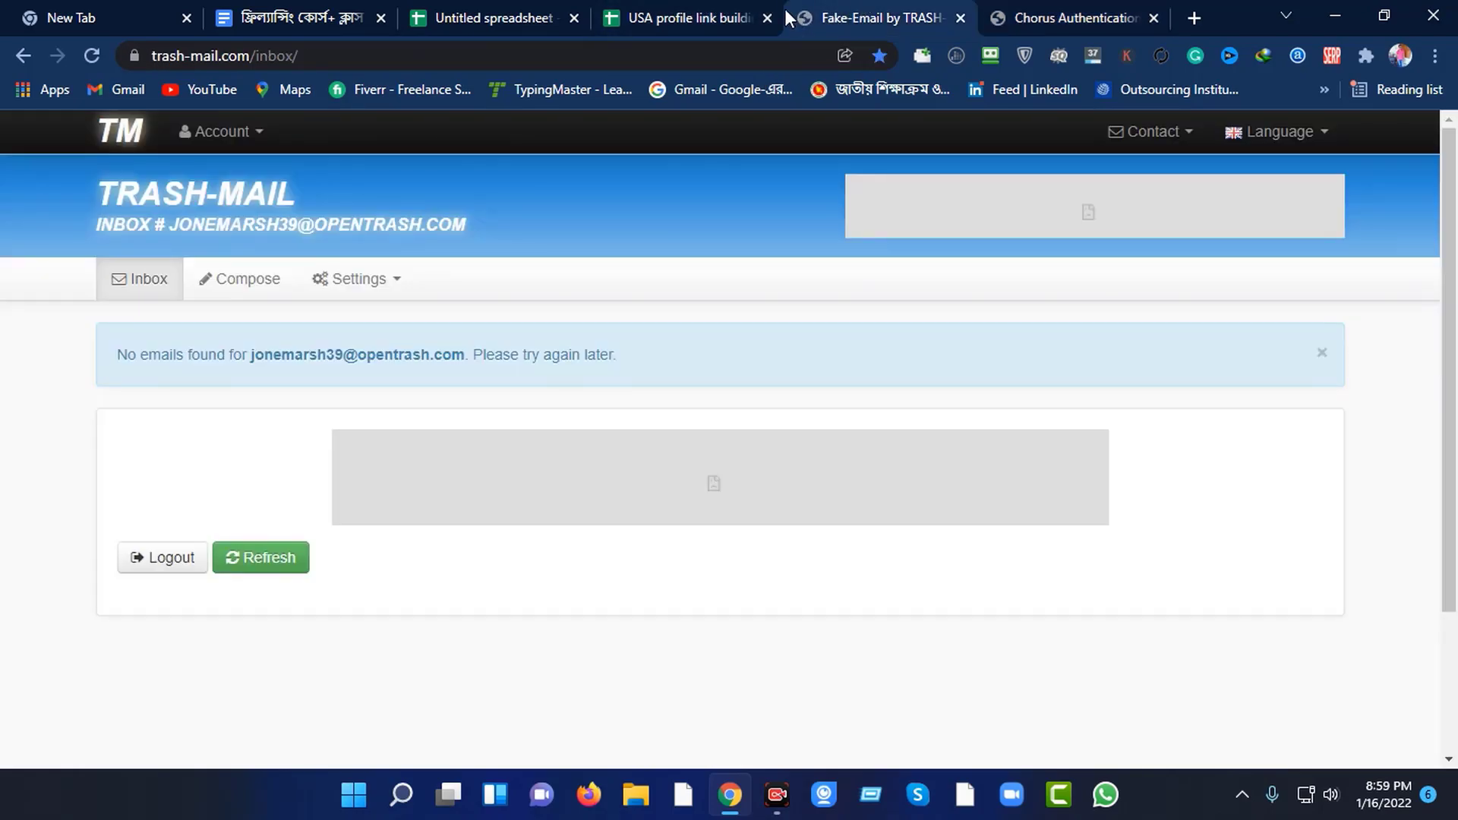
# Step: Copy medium.com from B15, load it in a new tab and open the Sign up with email form
pyautogui.click(687, 16)
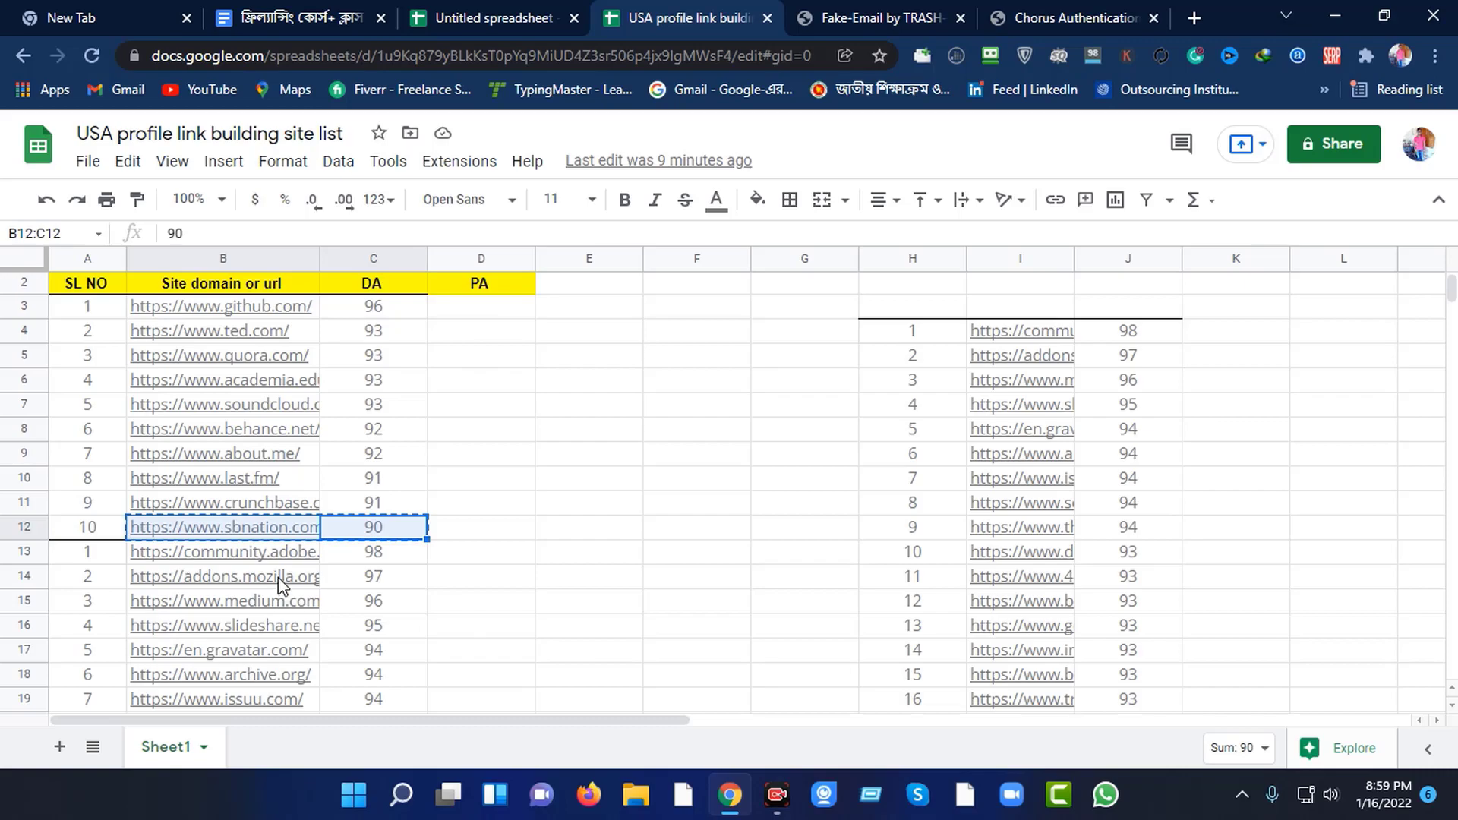
pyautogui.click(286, 610)
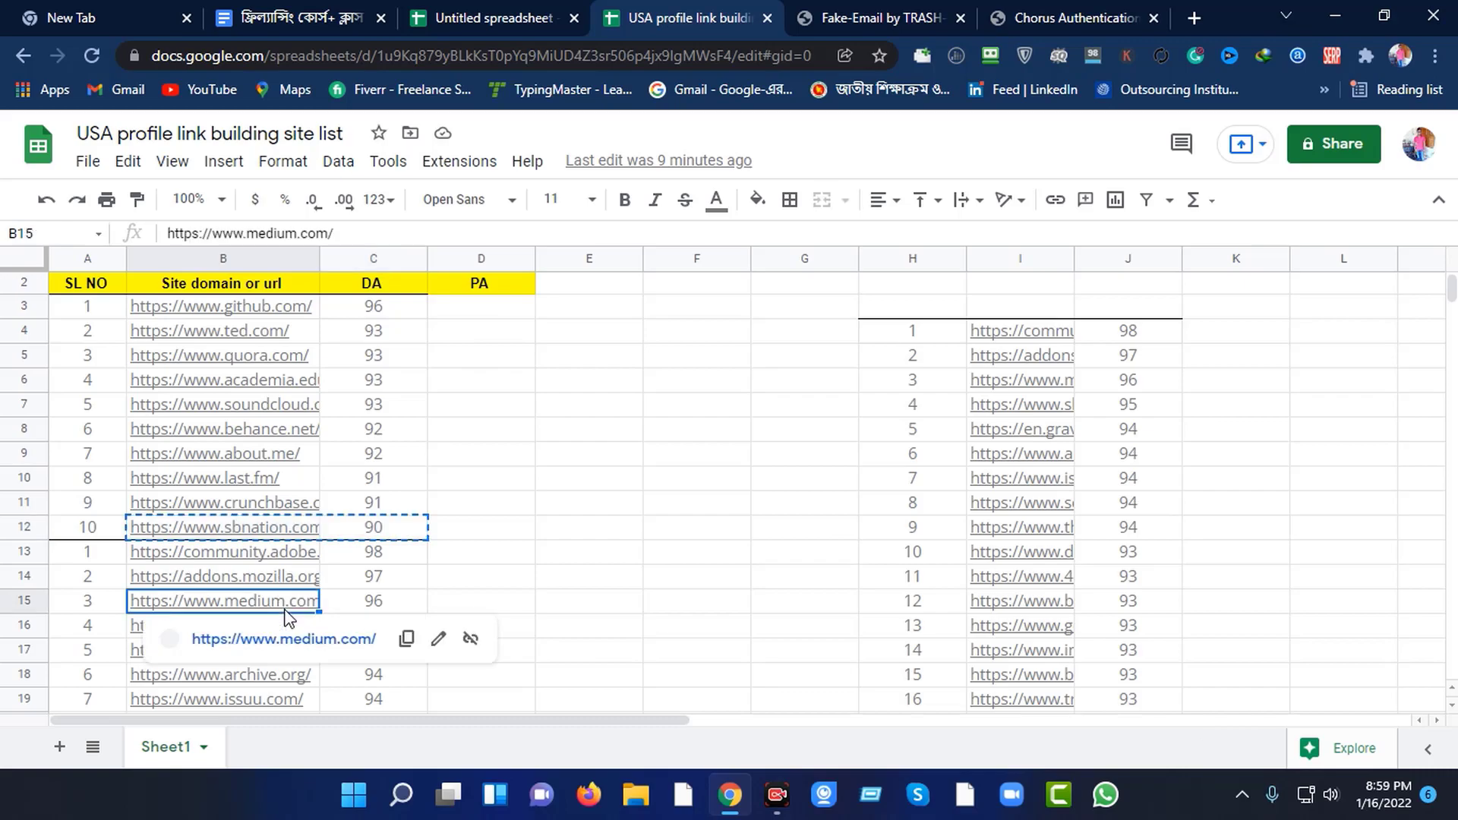
pyautogui.hotkey('ctrl', 'c')
pyautogui.click(1194, 18)
pyautogui.hotkey('ctrl', 'v')
pyautogui.click(505, 95)
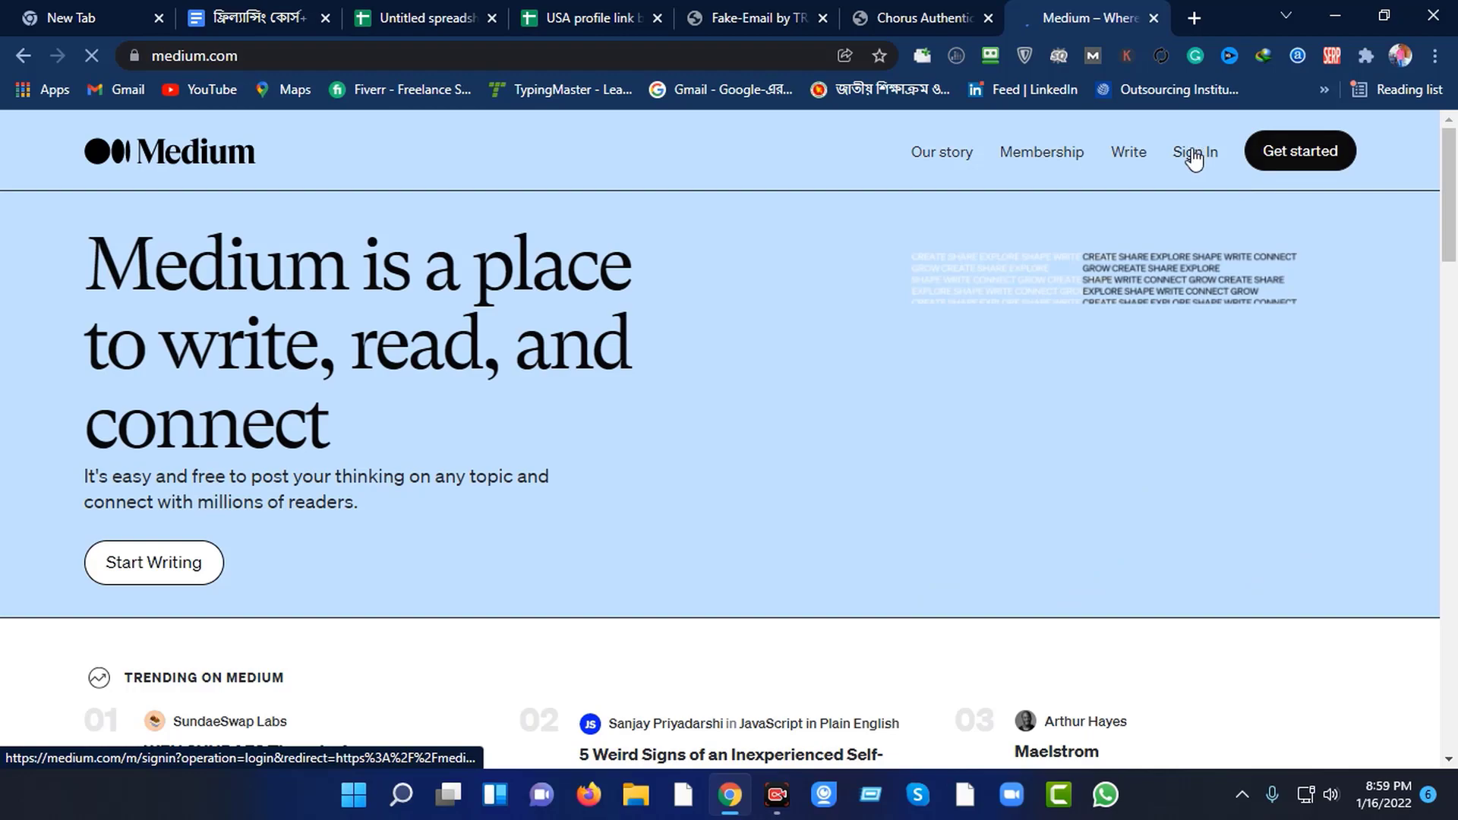
pyautogui.click(1301, 151)
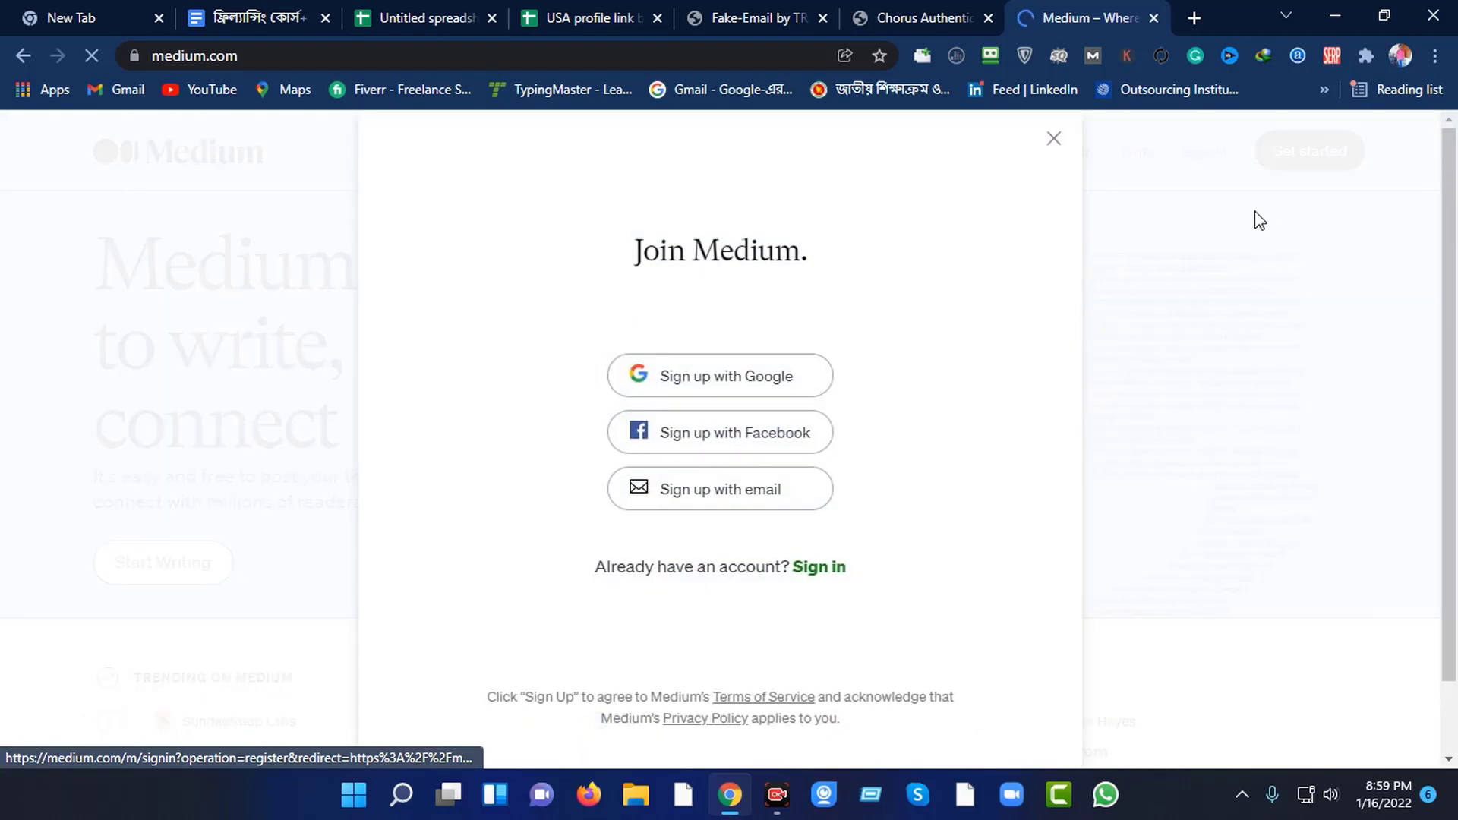
pyautogui.click(712, 501)
pyautogui.click(692, 466)
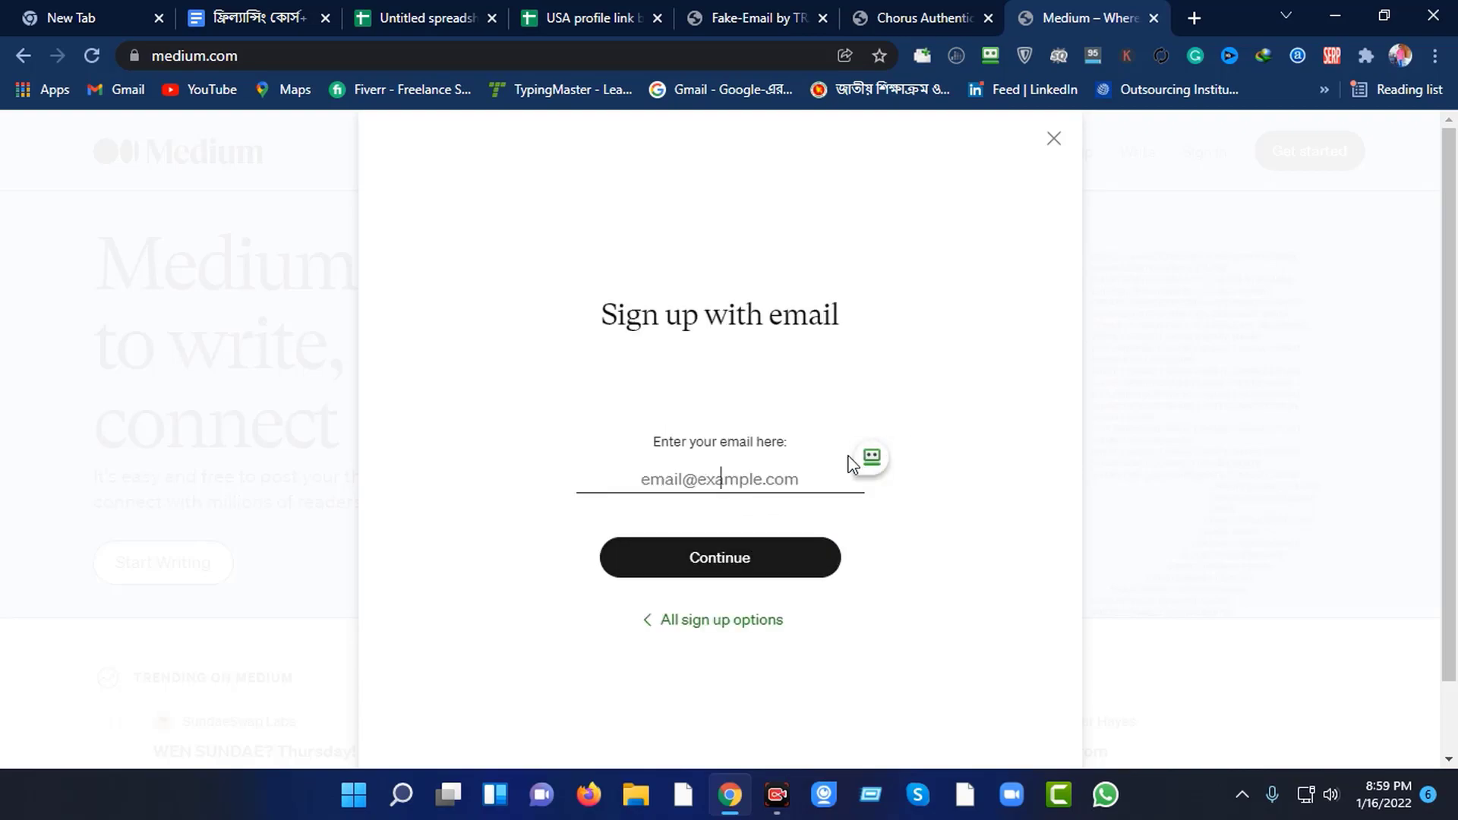
pyautogui.click(908, 14)
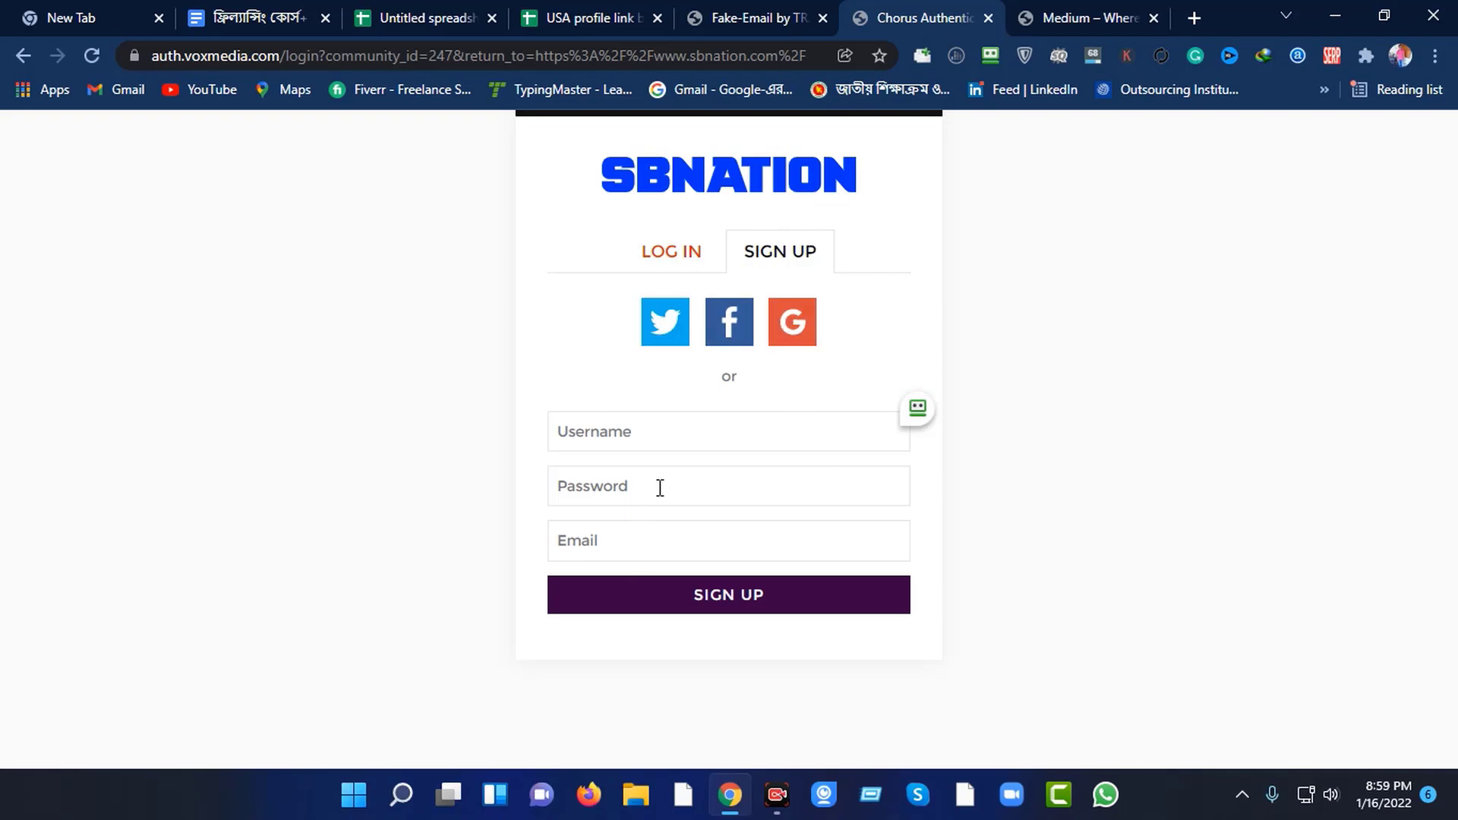
# Step: Try SBNation's empty Username, Password and Email fields, then return to the tracking sheet at cell H4
pyautogui.click(664, 440)
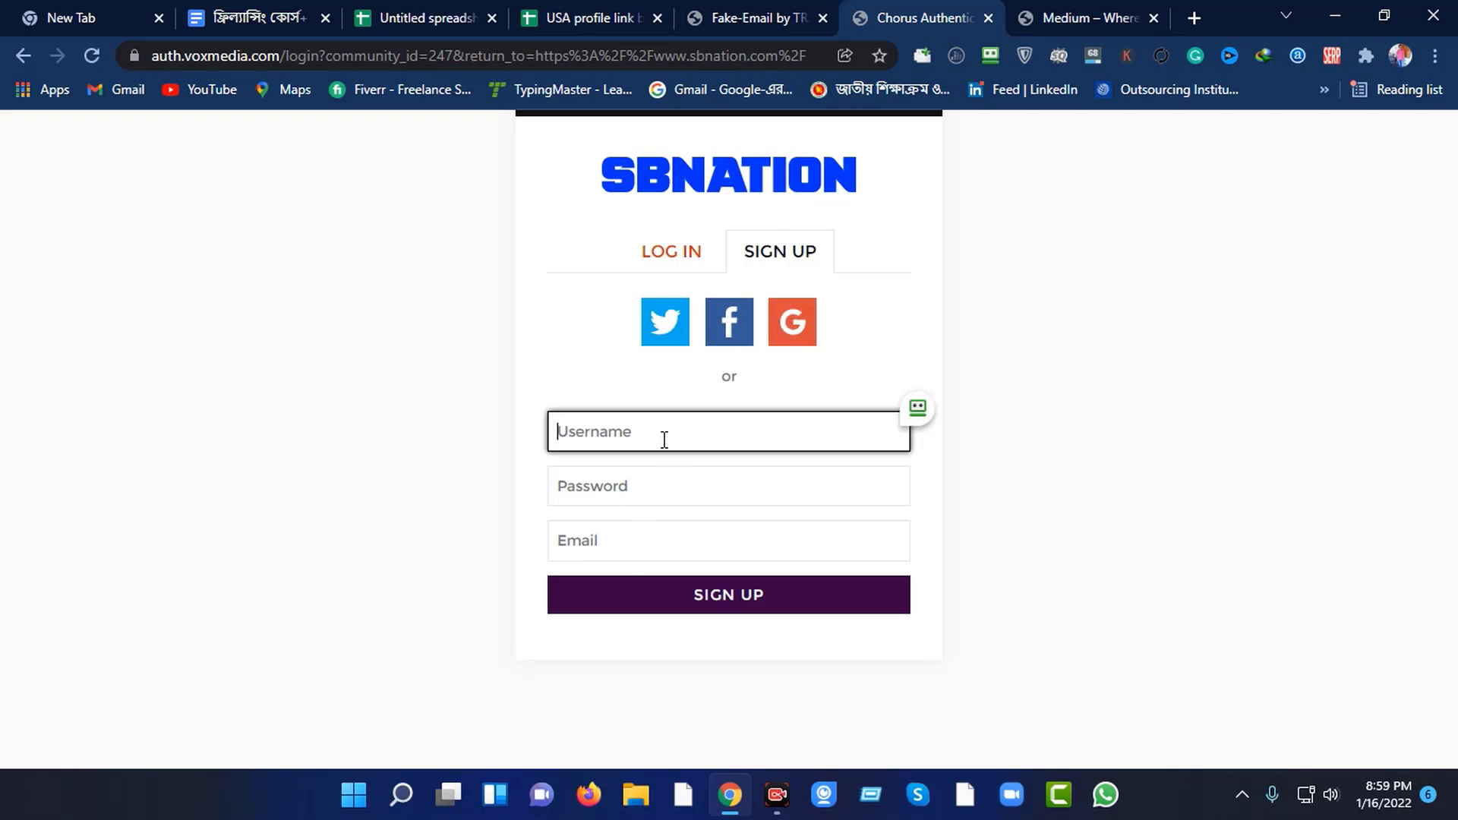
pyautogui.click(642, 498)
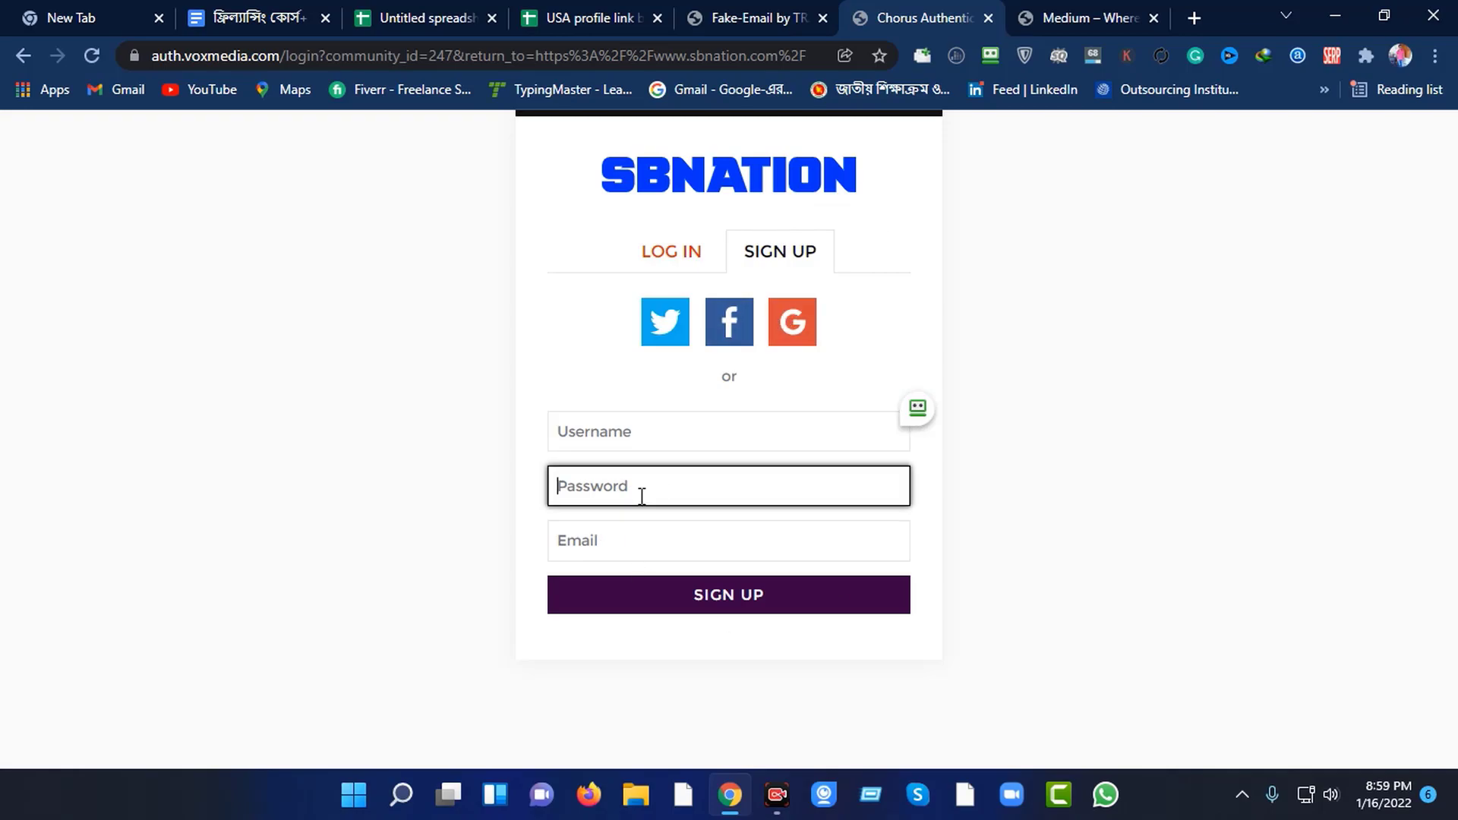
pyautogui.click(624, 554)
pyautogui.click(705, 4)
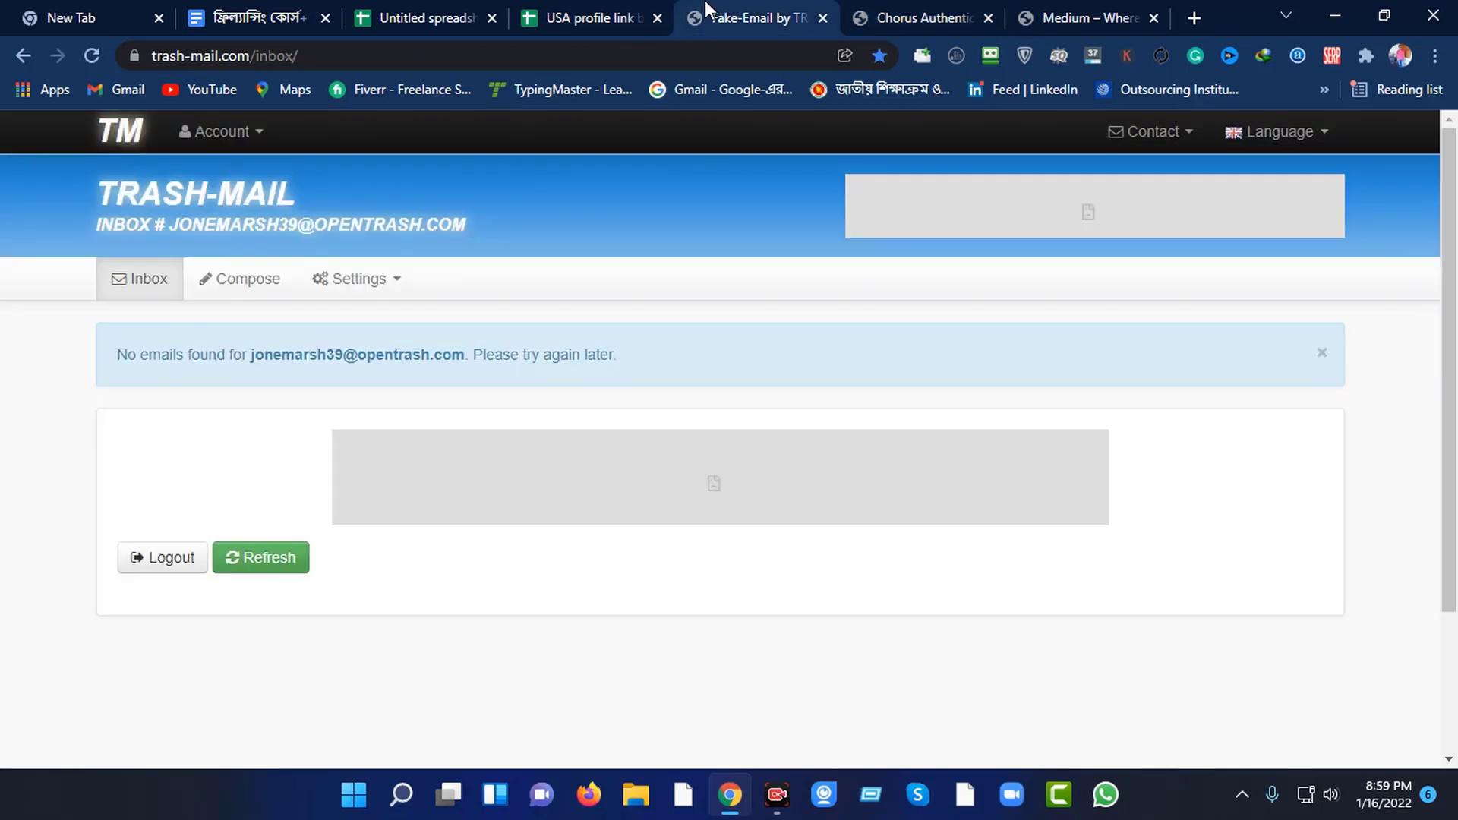
pyautogui.click(602, 20)
pyautogui.click(416, 15)
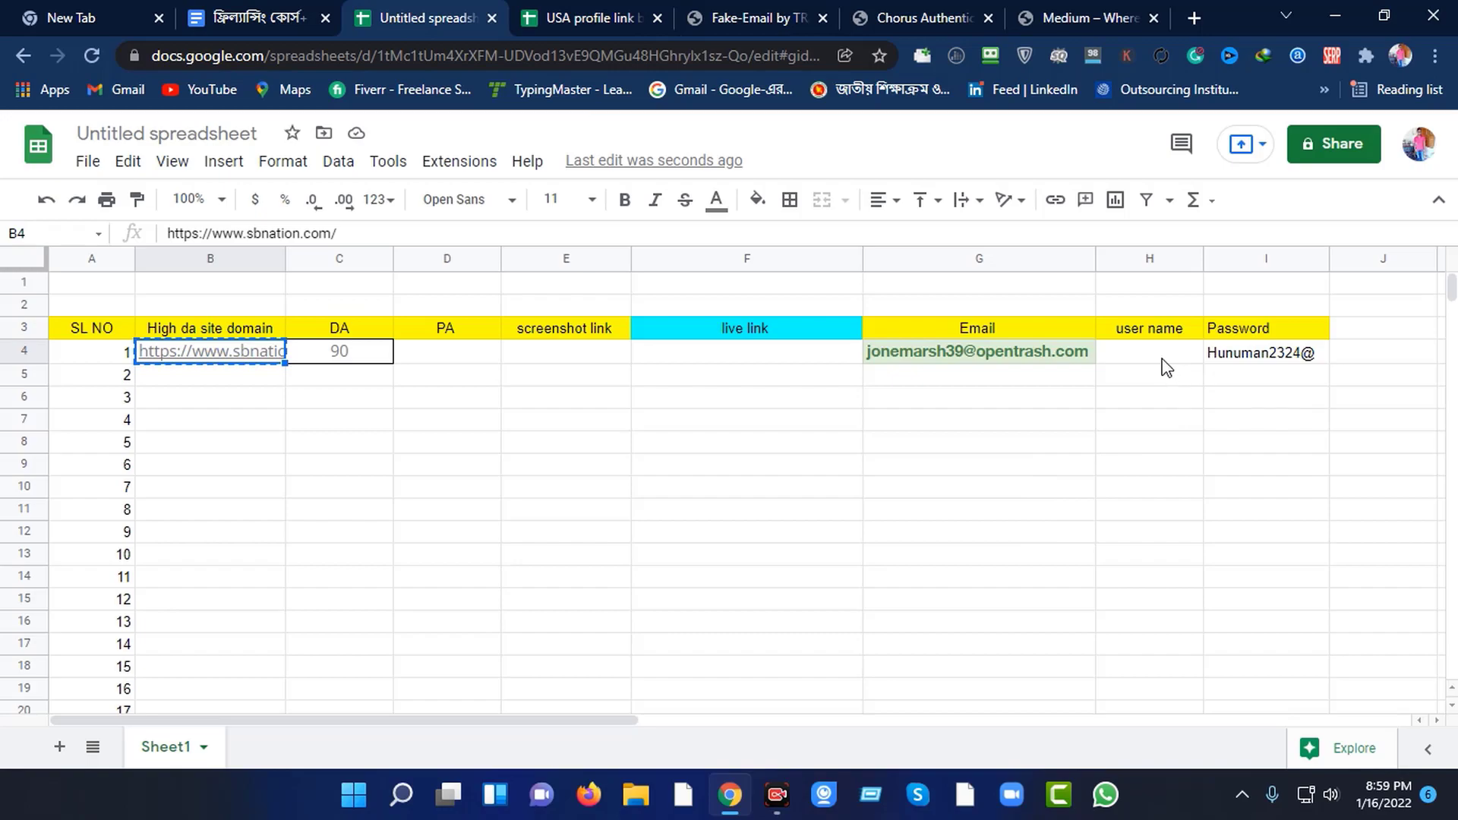
pyautogui.click(1167, 361)
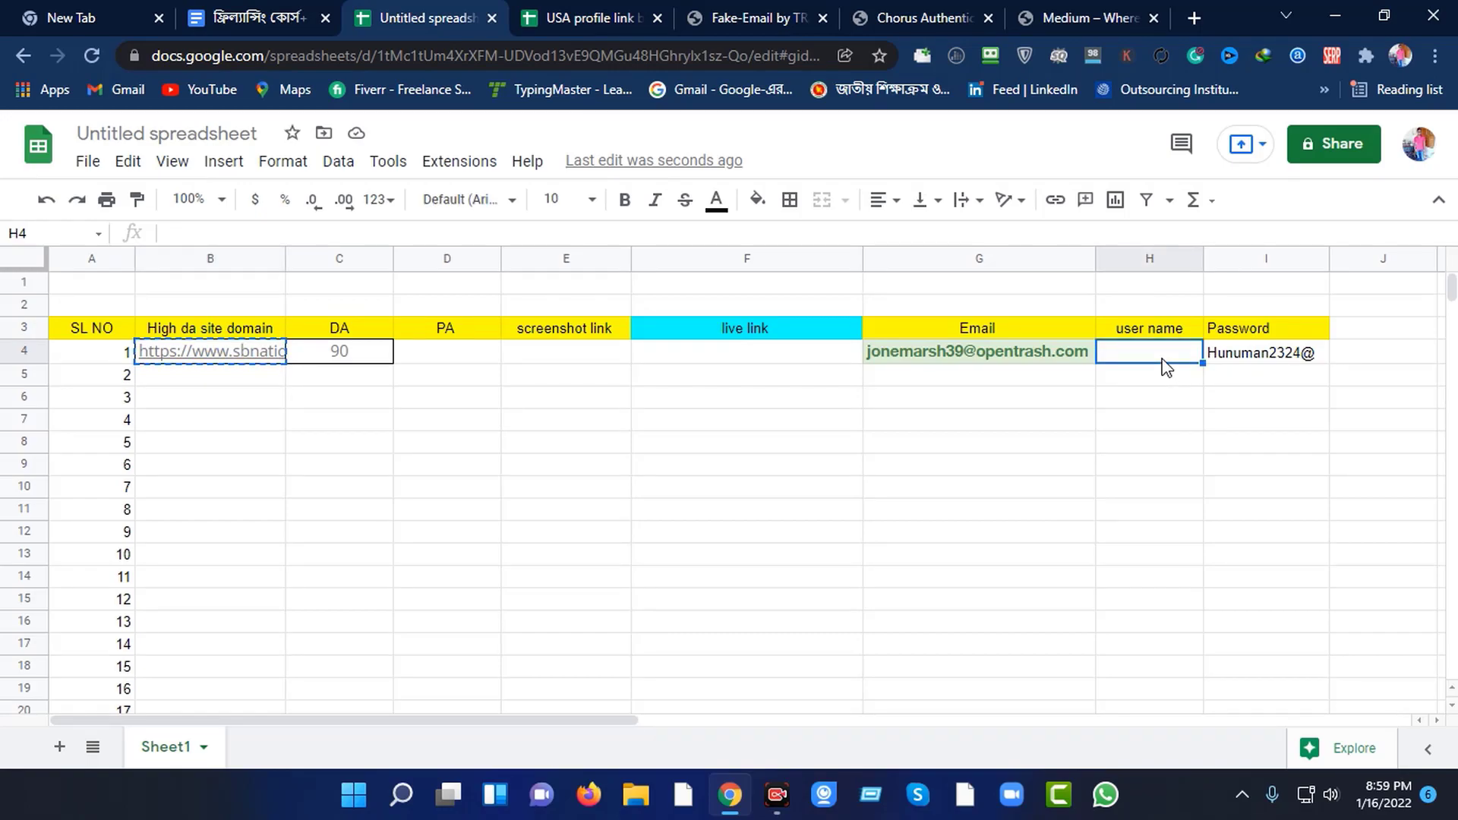
# Step: Enter the new account's username in cell H4 under user name
pyautogui.click(1151, 396)
pyautogui.click(1160, 360)
pyautogui.write('hu')
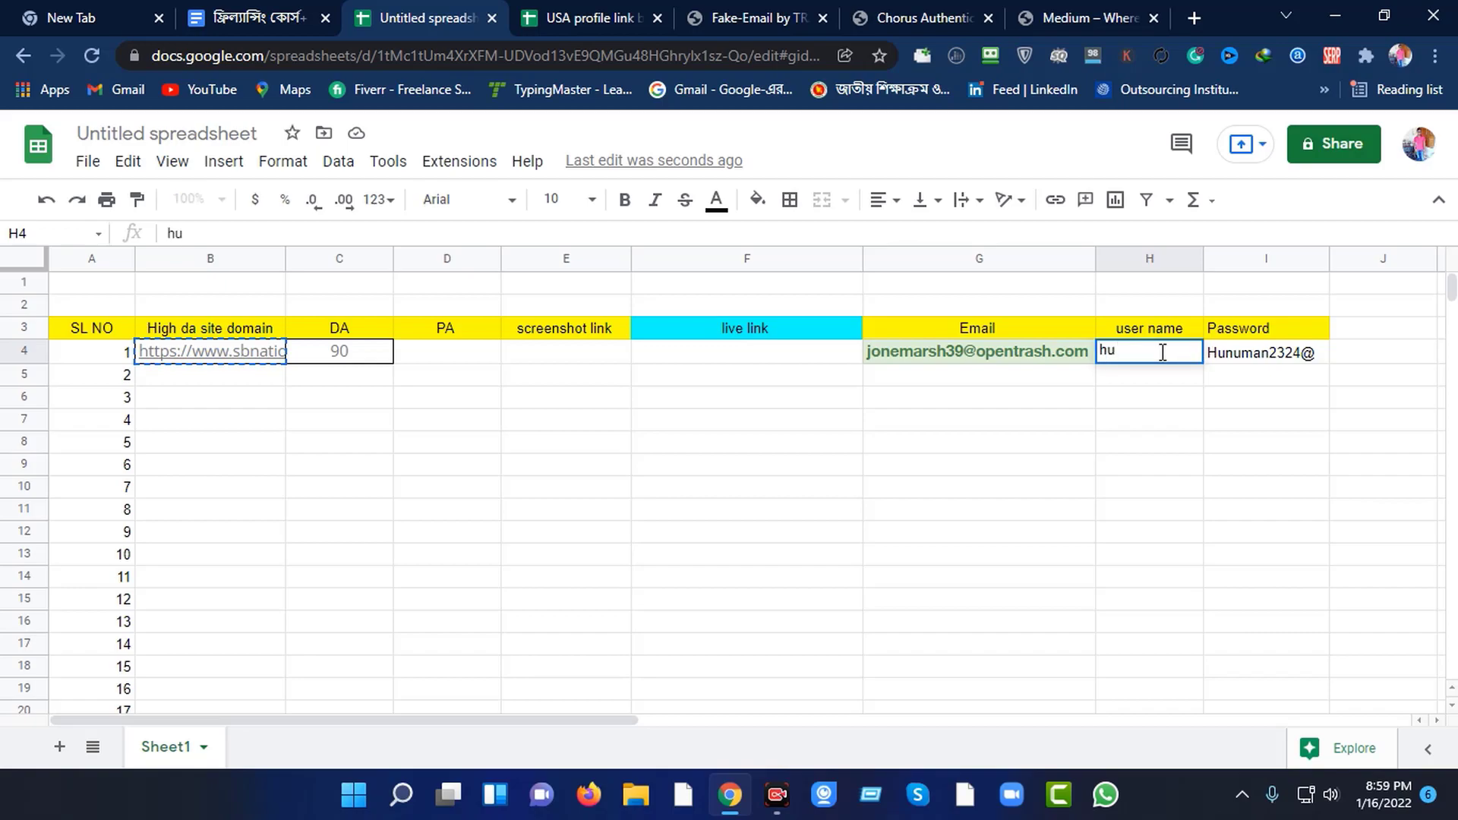
pyautogui.write('numan')
pyautogui.click(1262, 492)
pyautogui.click(1150, 361)
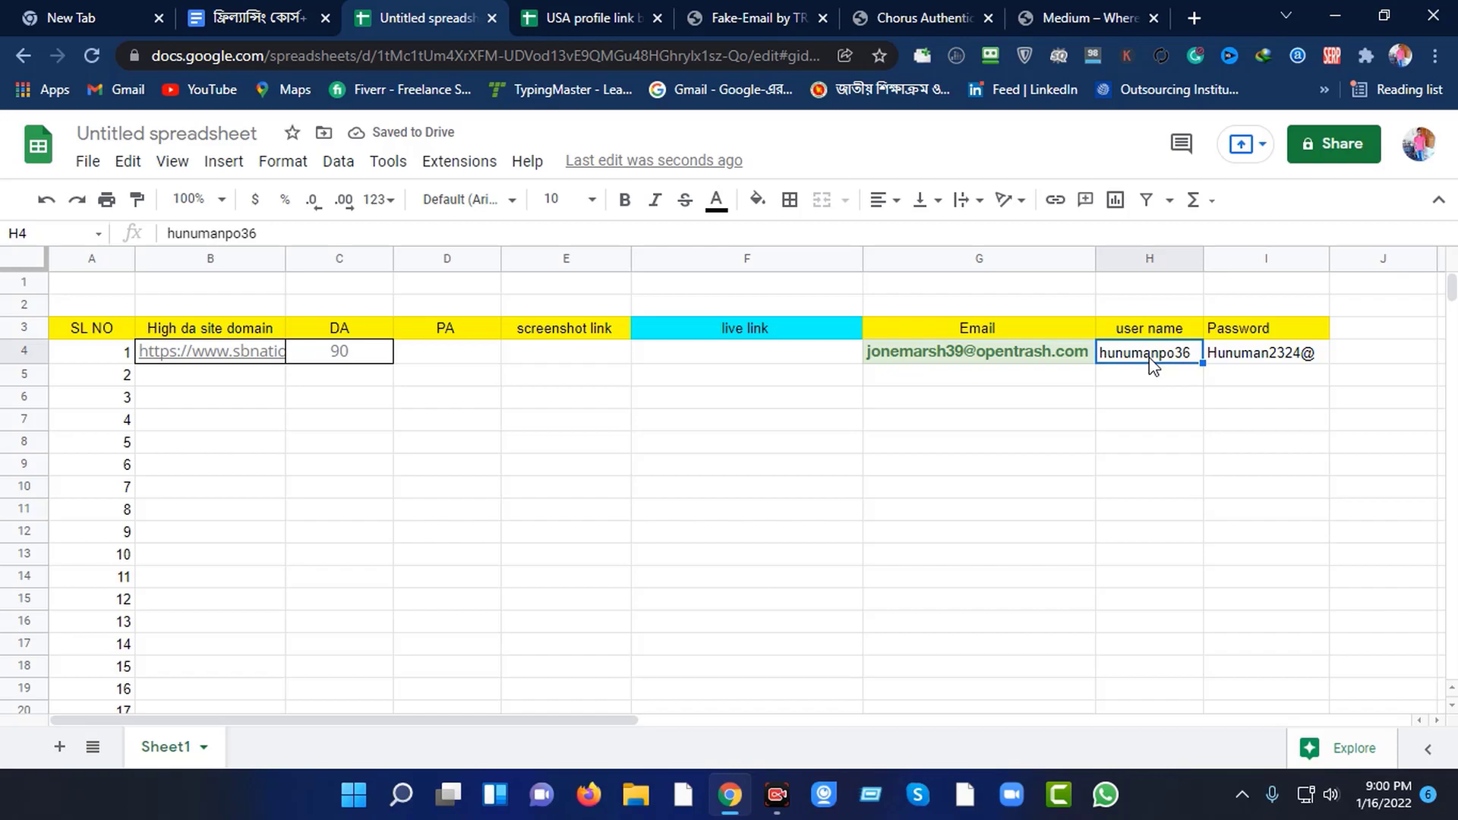
pyautogui.click(1010, 365)
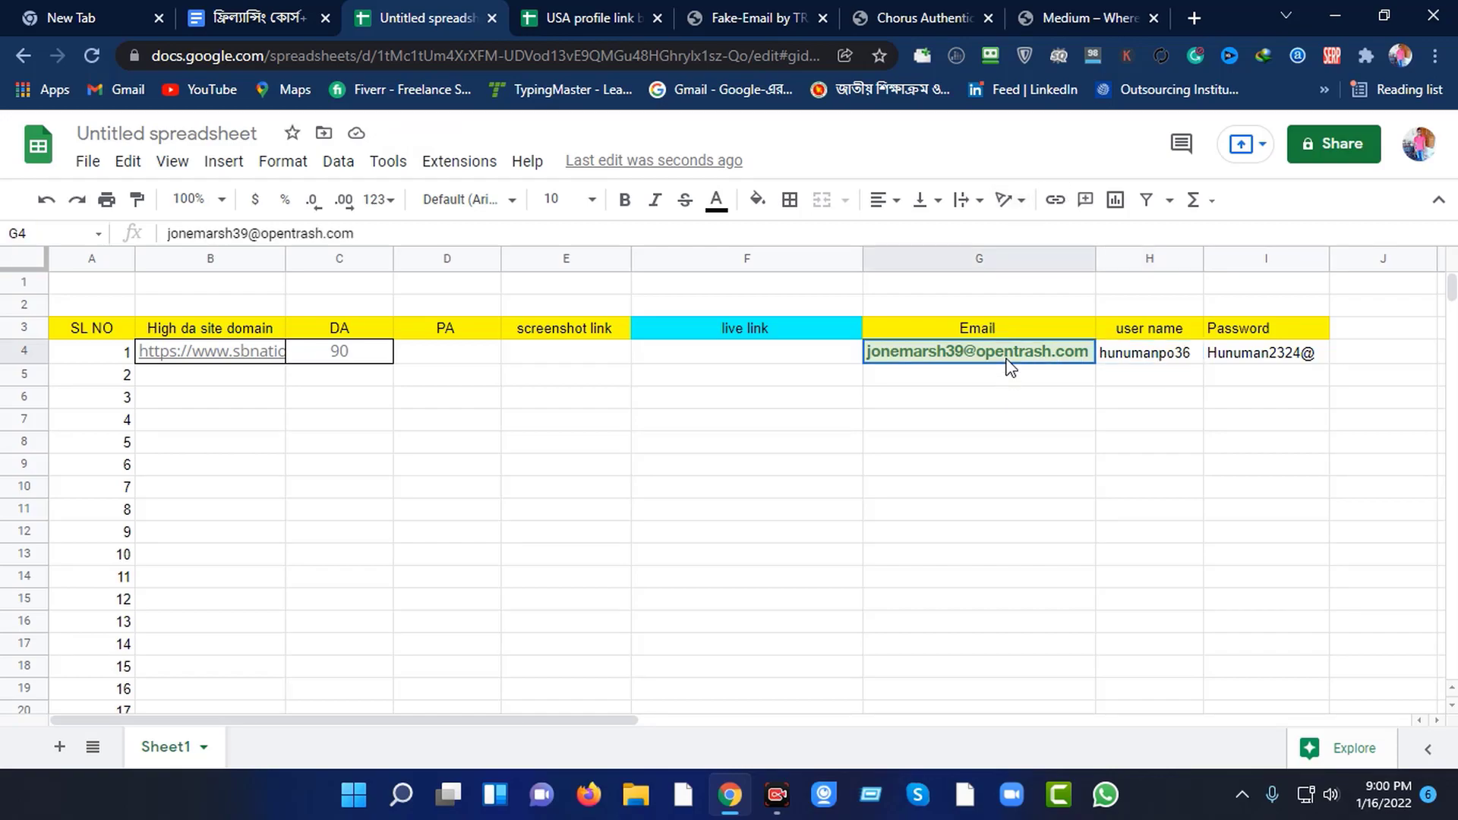
# Step: Copy the username from H4 and paste it into SBNation's Username field
pyautogui.click(1282, 362)
pyautogui.click(1010, 357)
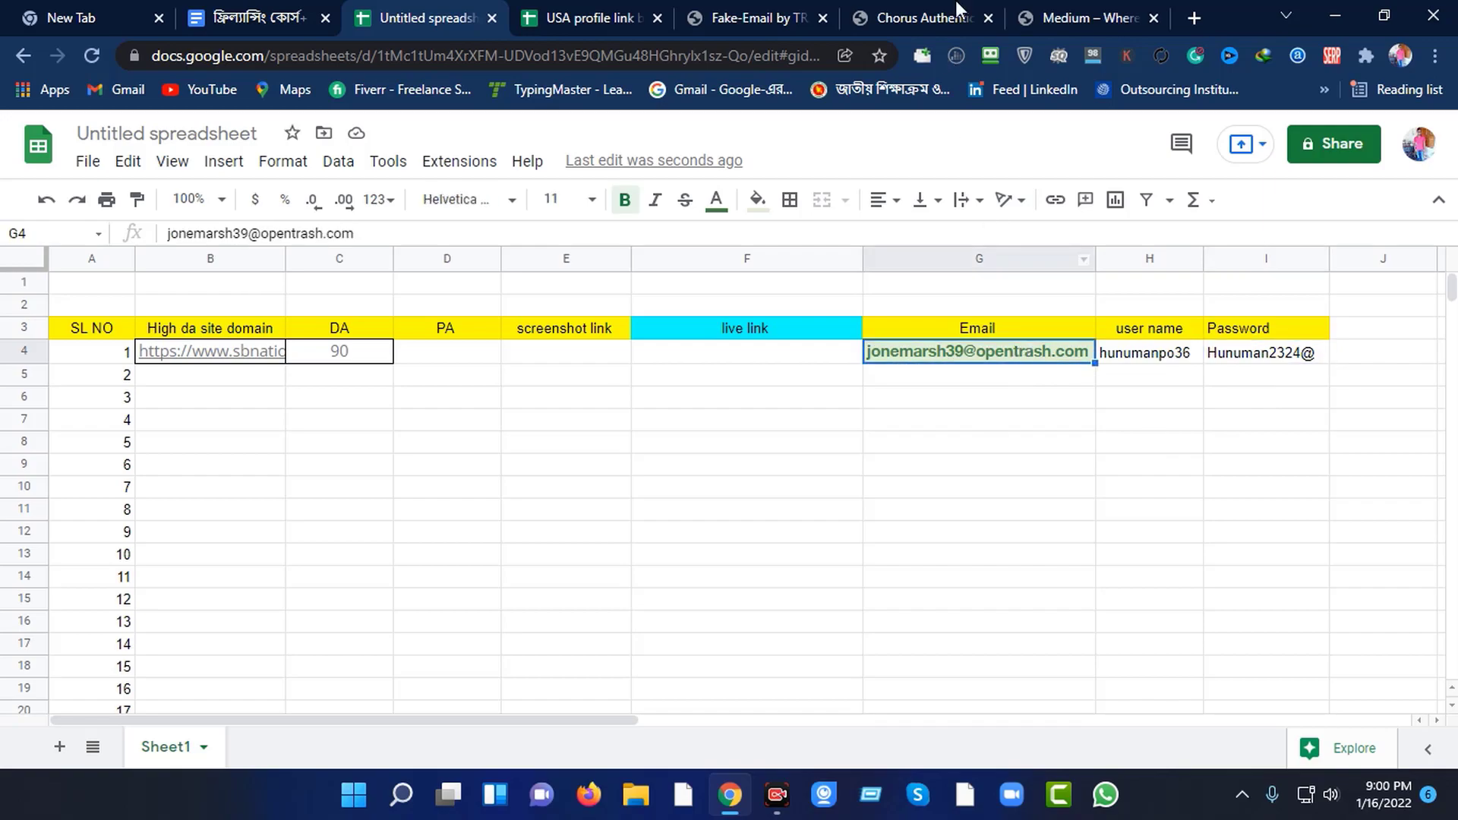
pyautogui.click(967, 24)
pyautogui.click(665, 432)
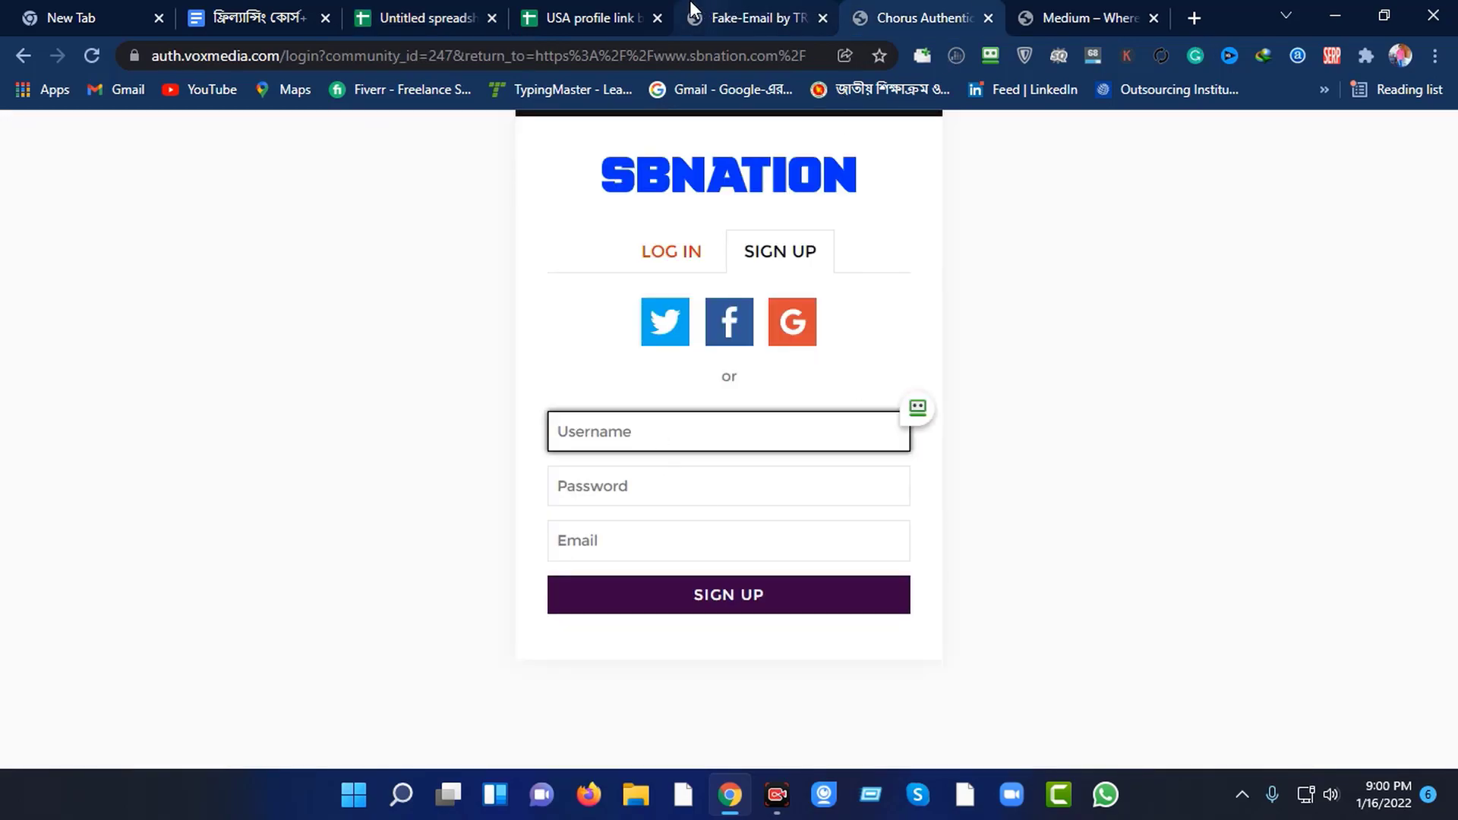
pyautogui.click(608, 28)
pyautogui.click(425, 17)
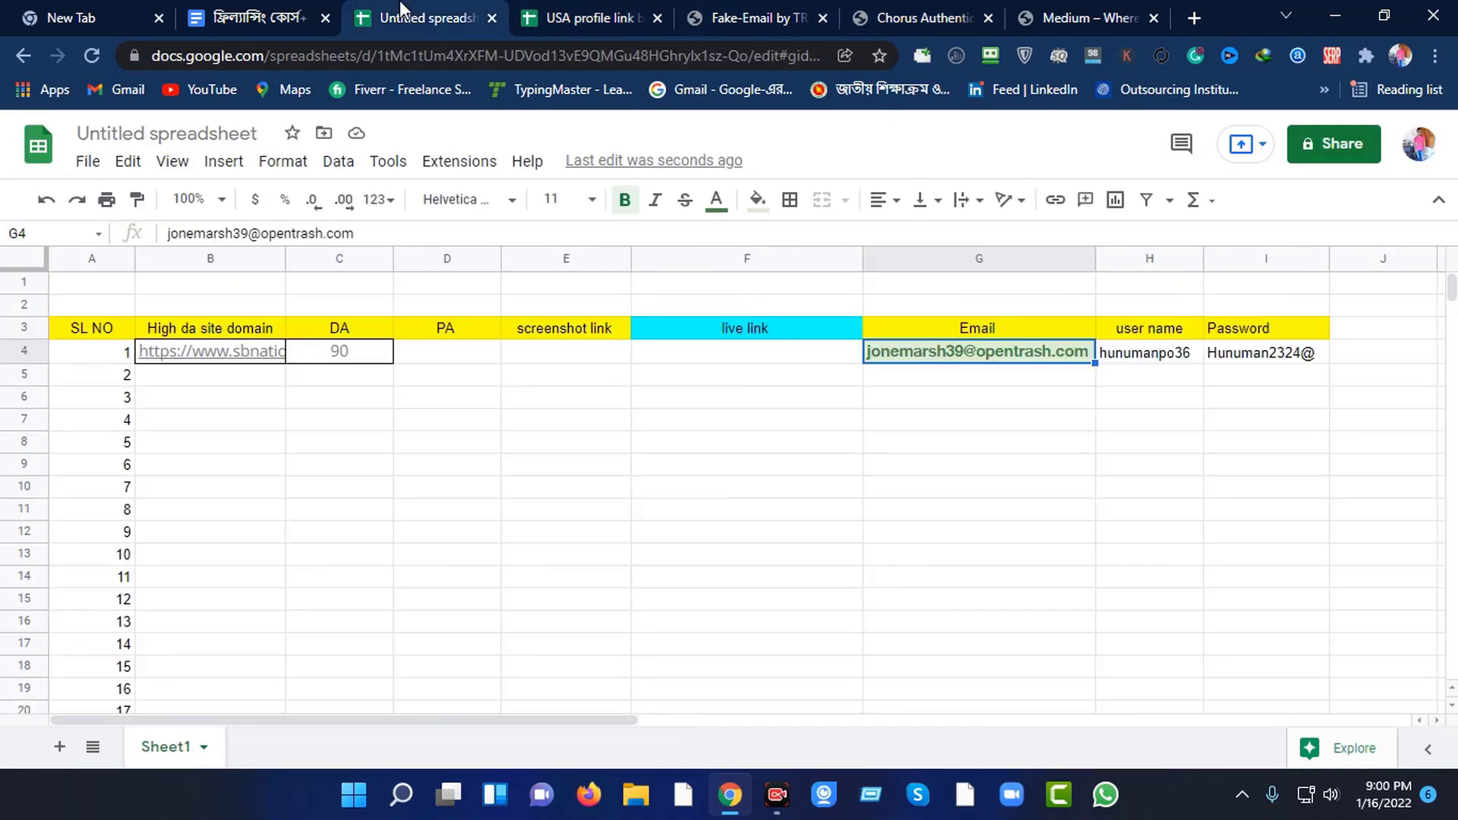
pyautogui.moveTo(431, 9); pyautogui.dragTo(596, 16)
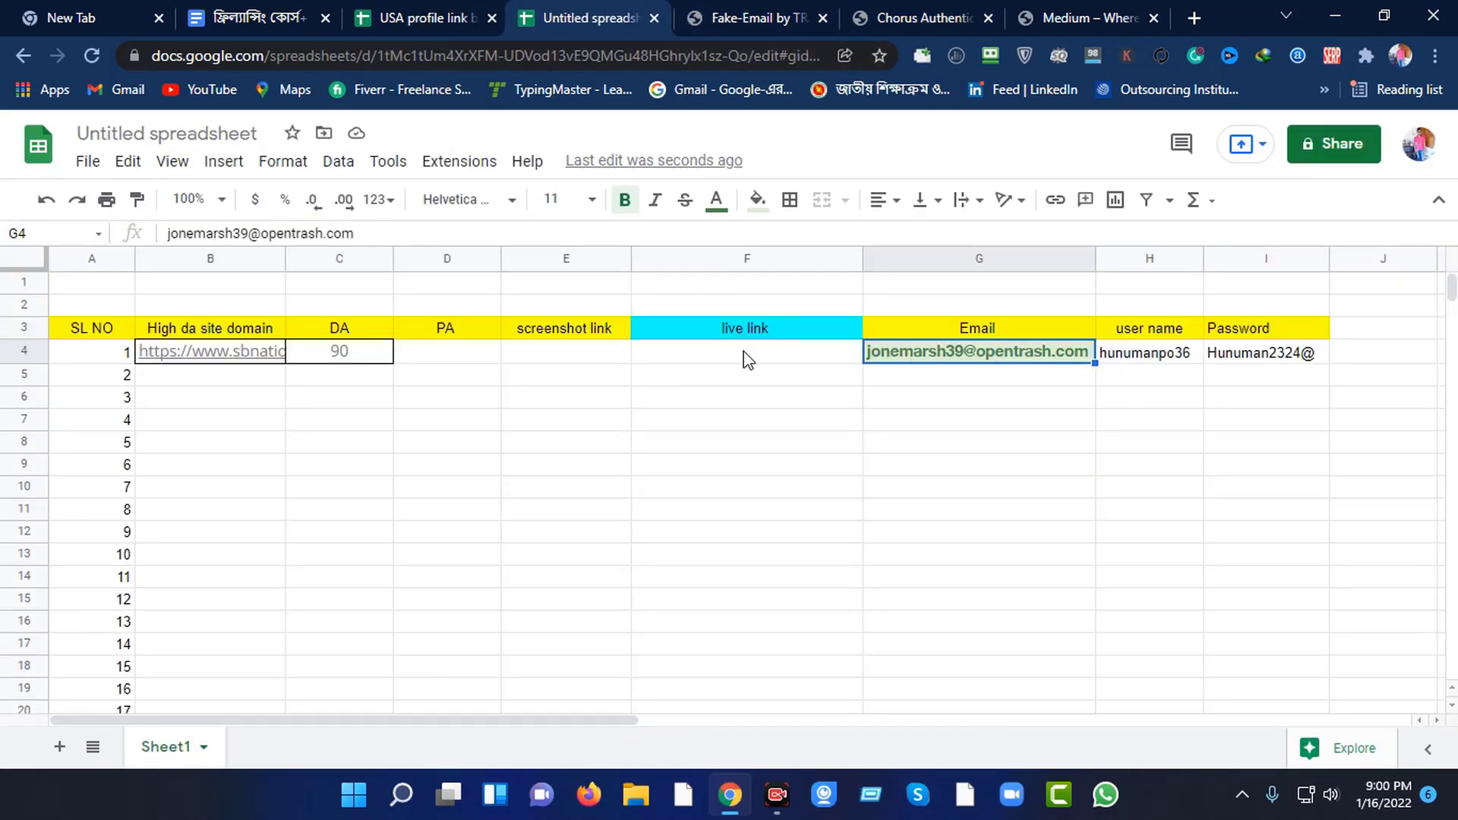
pyautogui.click(1139, 356)
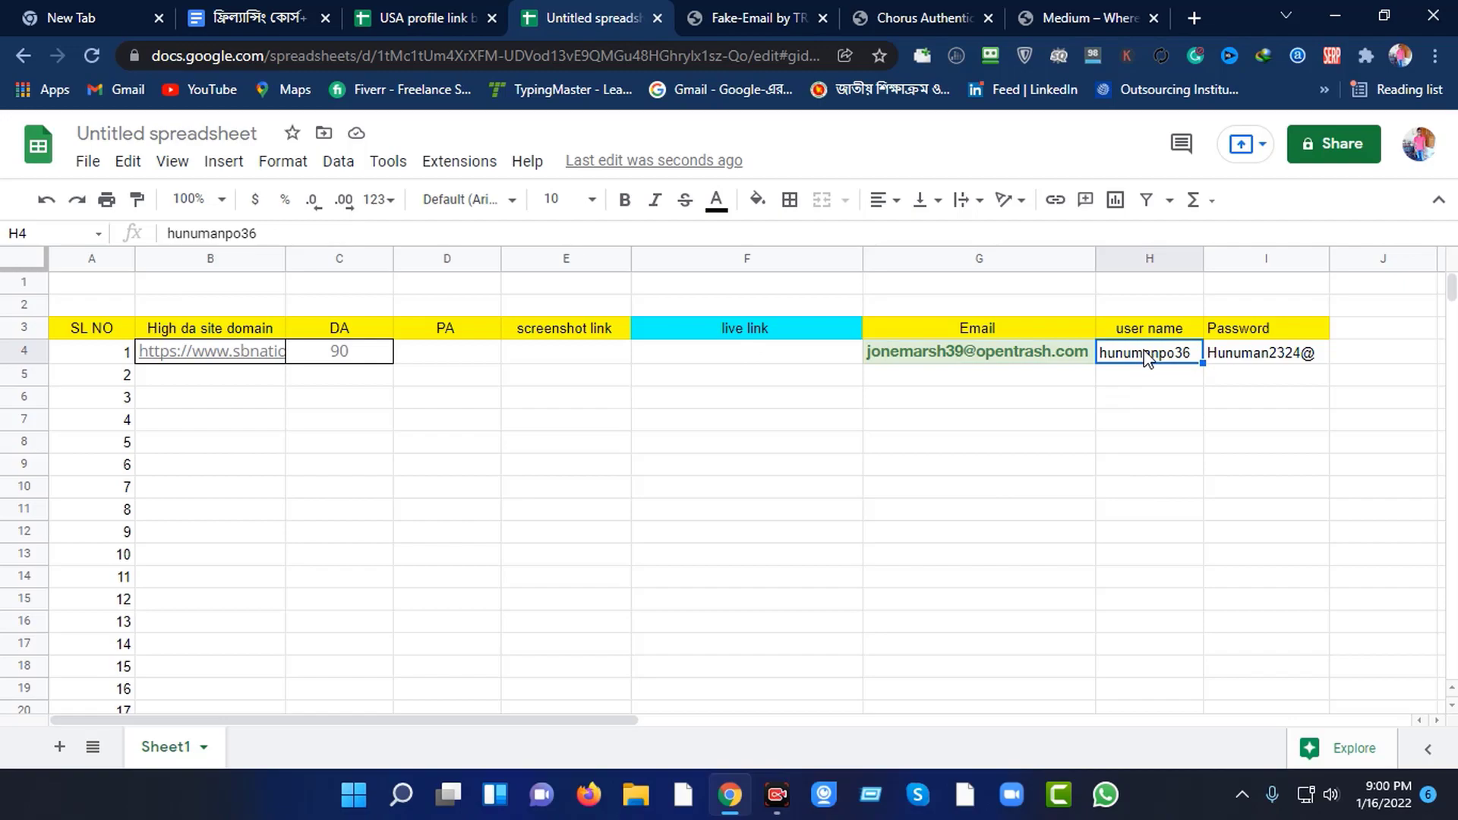
pyautogui.click(760, 17)
pyautogui.click(936, 11)
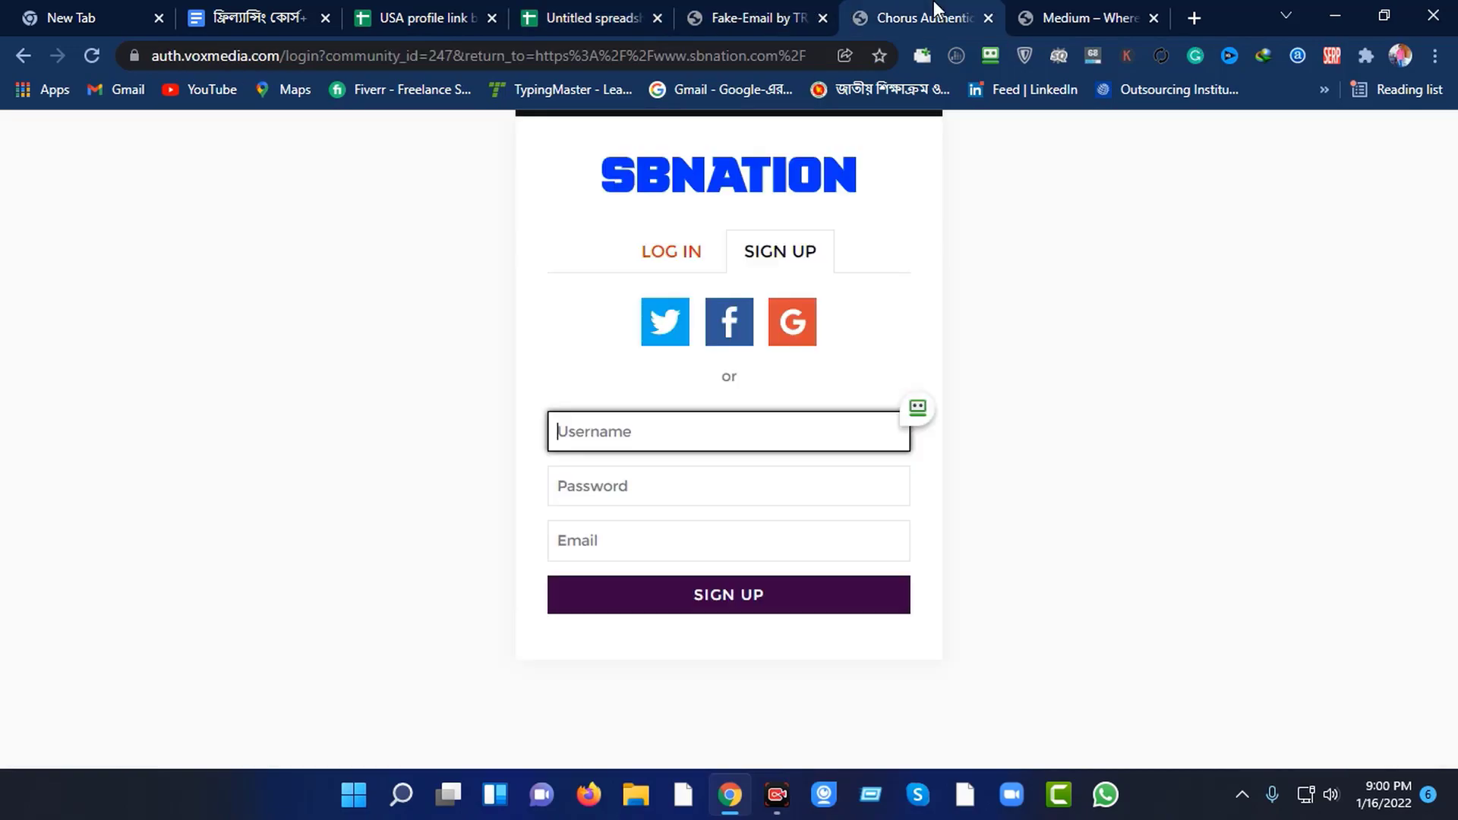
pyautogui.hotkey('ctrl', 'v')
# Step: Copy the password from I4 into SBNation's Password field
pyautogui.click(730, 498)
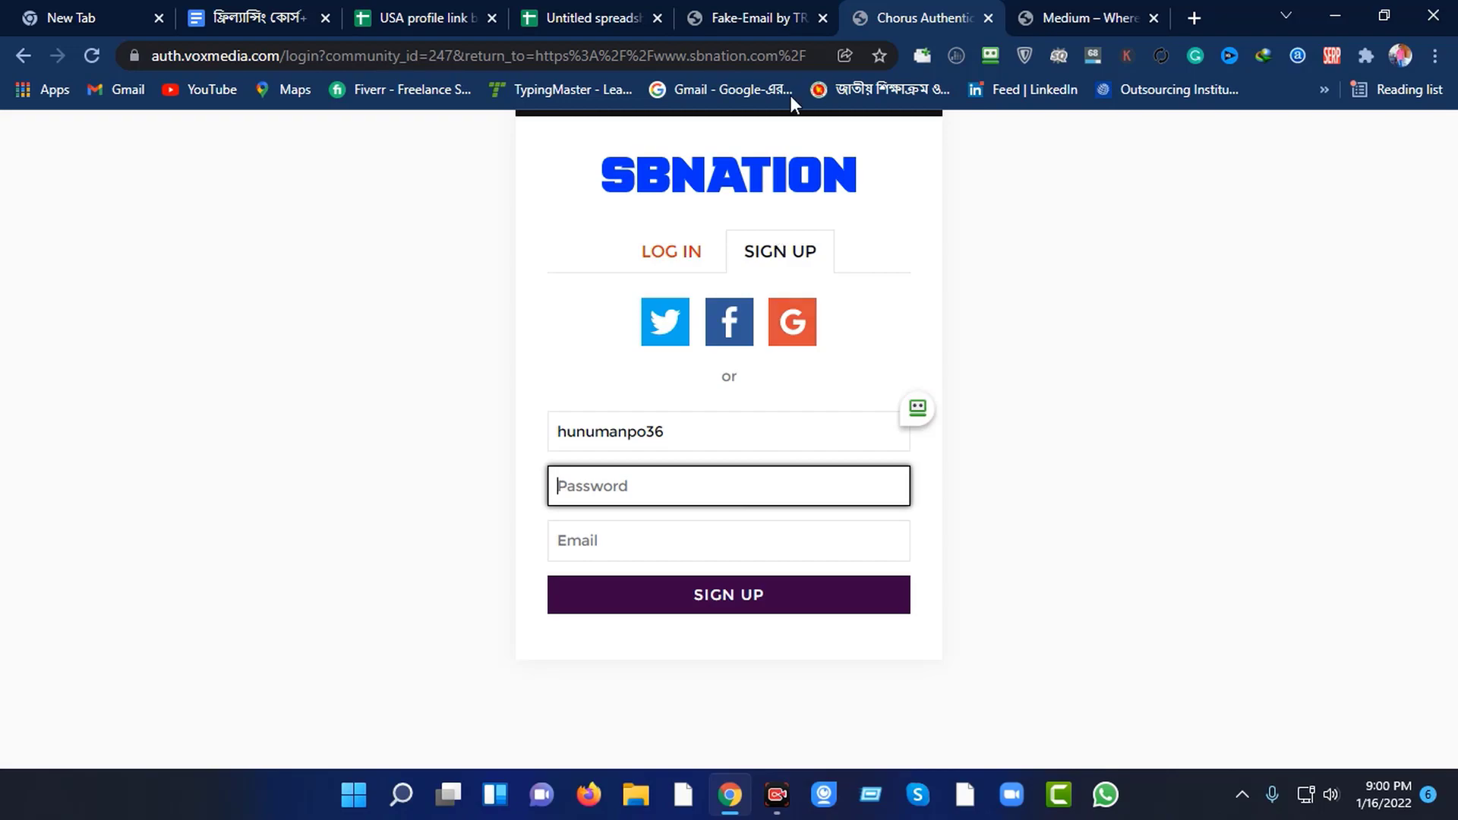
pyautogui.click(592, 18)
pyautogui.click(1287, 363)
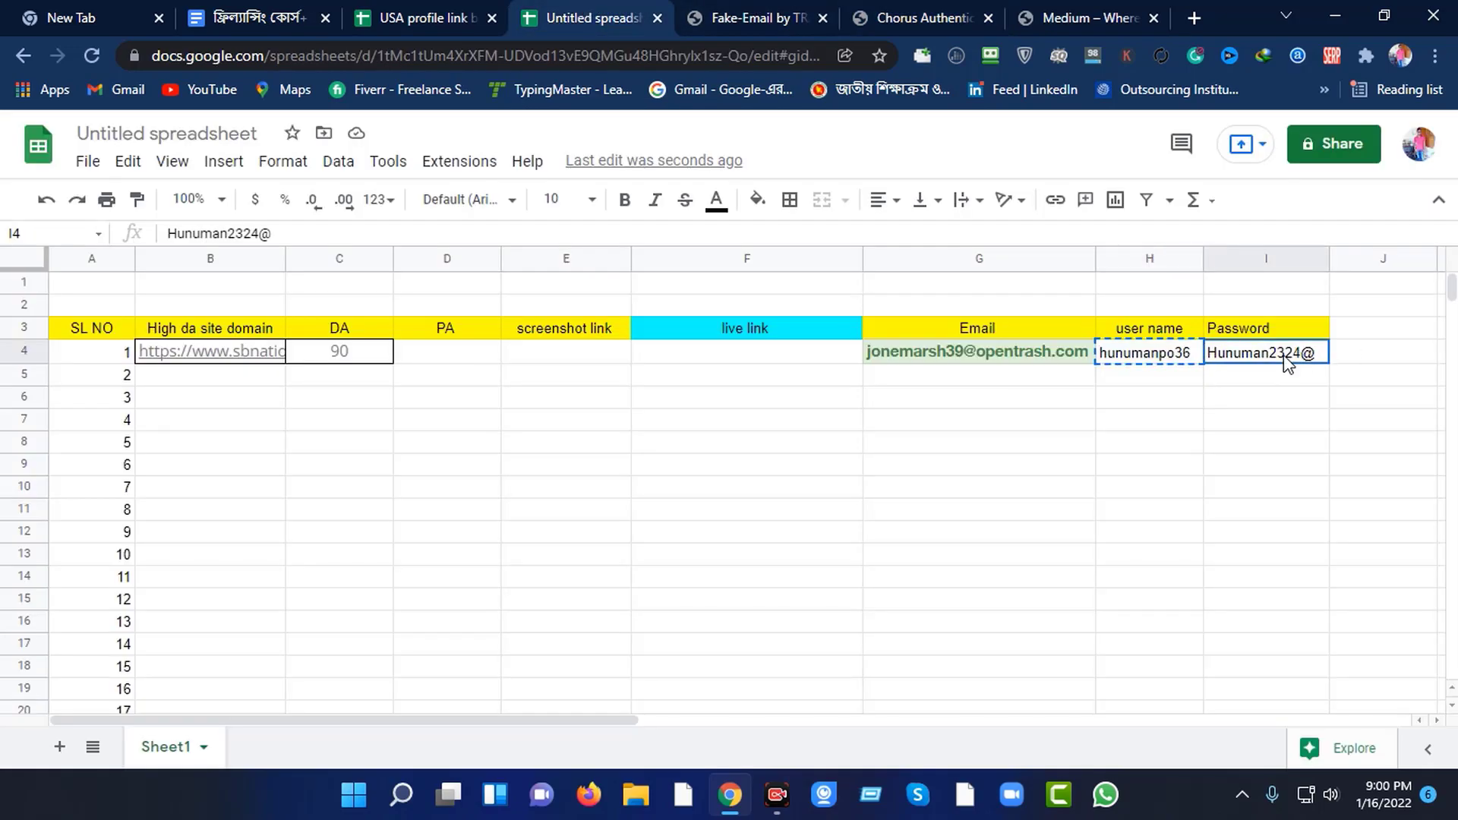
pyautogui.hotkey('ctrl', 'c')
pyautogui.click(966, 11)
pyautogui.click(790, 15)
pyautogui.click(938, 14)
pyautogui.hotkey('ctrl', 'v')
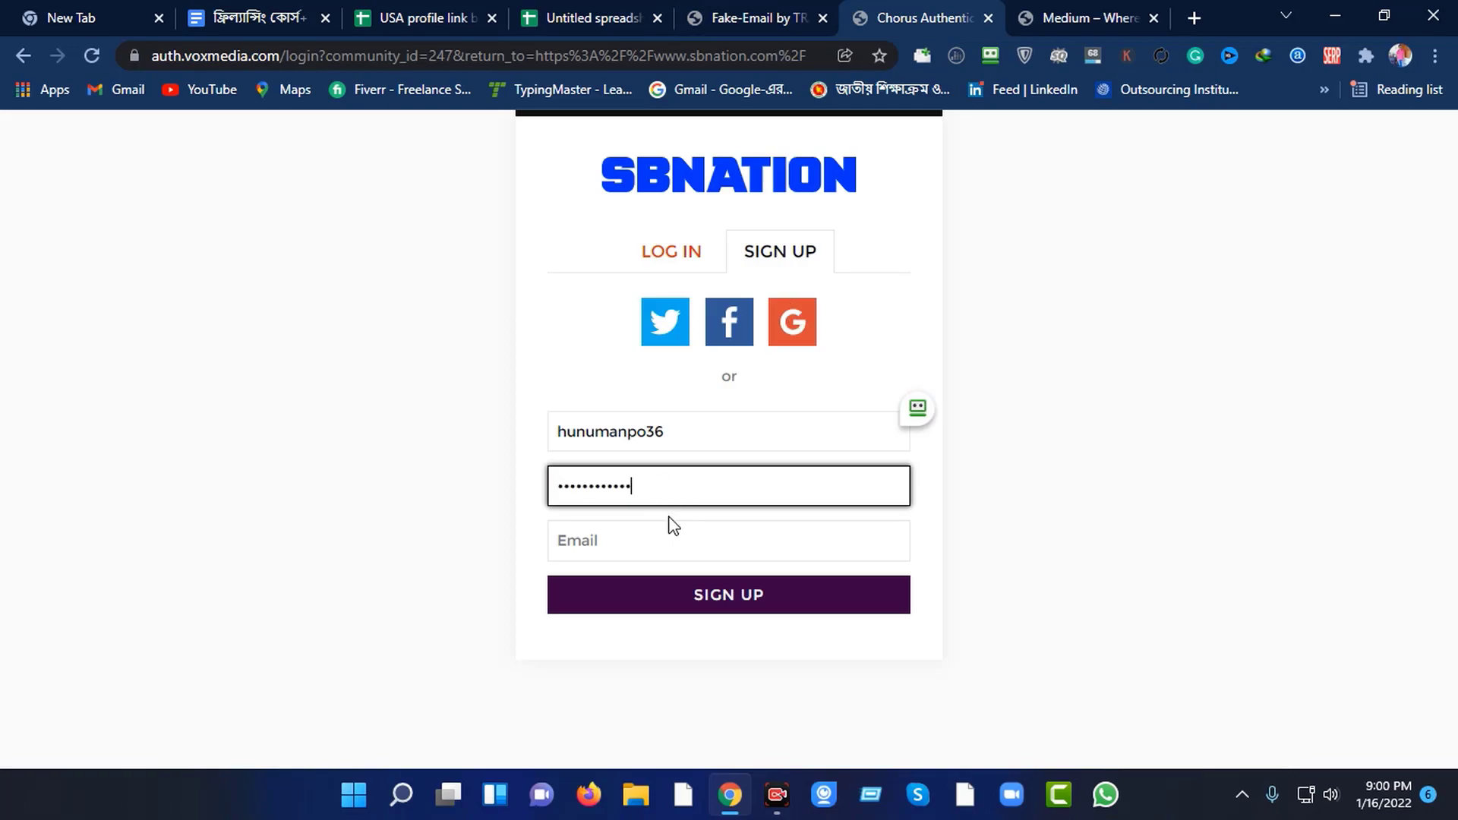
# Step: Paste the opentrash.com e-mail from G4 into the Email field and submit the form
pyautogui.click(668, 524)
pyautogui.click(715, 10)
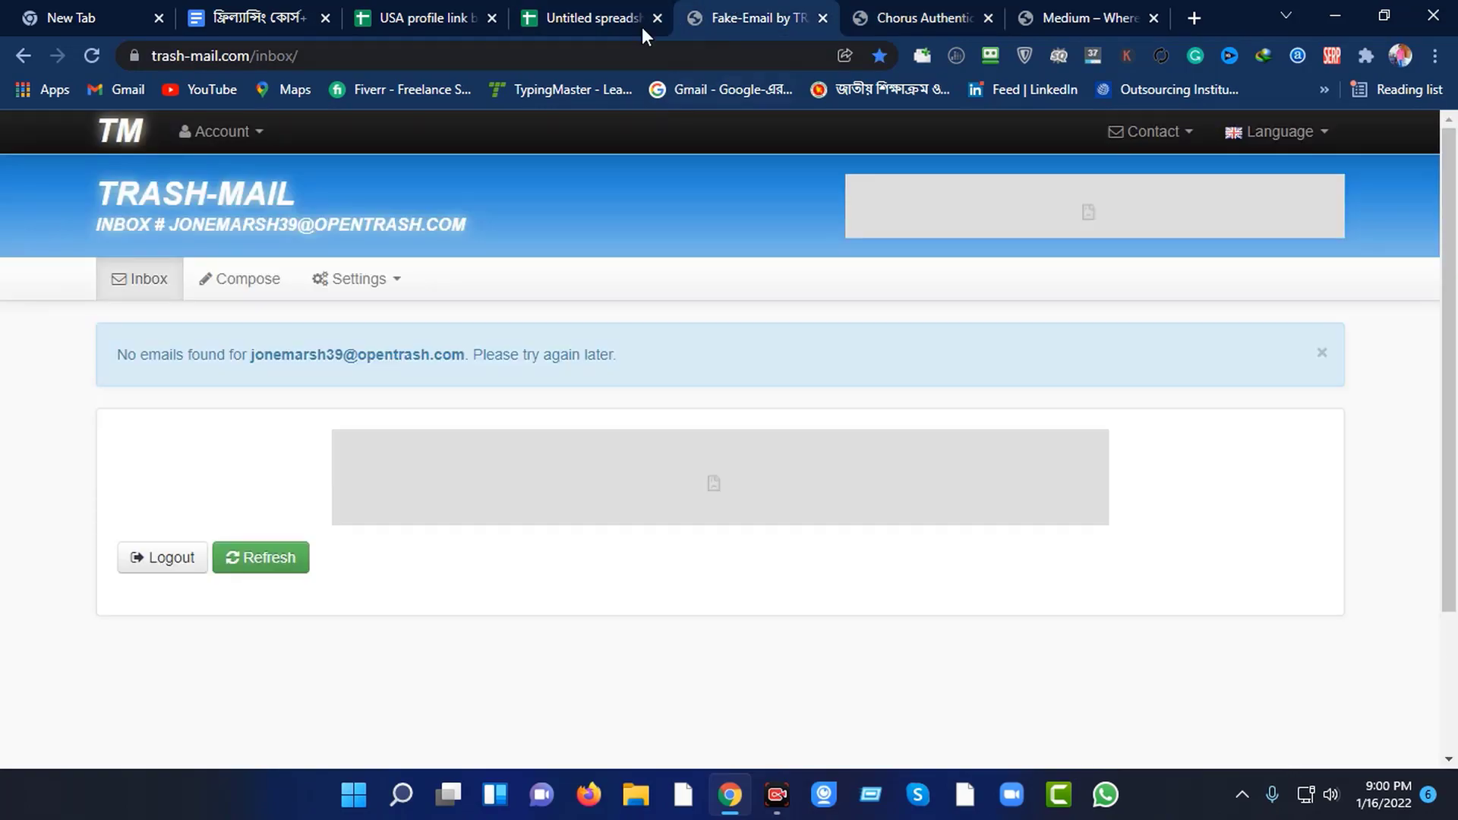
pyautogui.click(592, 17)
pyautogui.click(1032, 363)
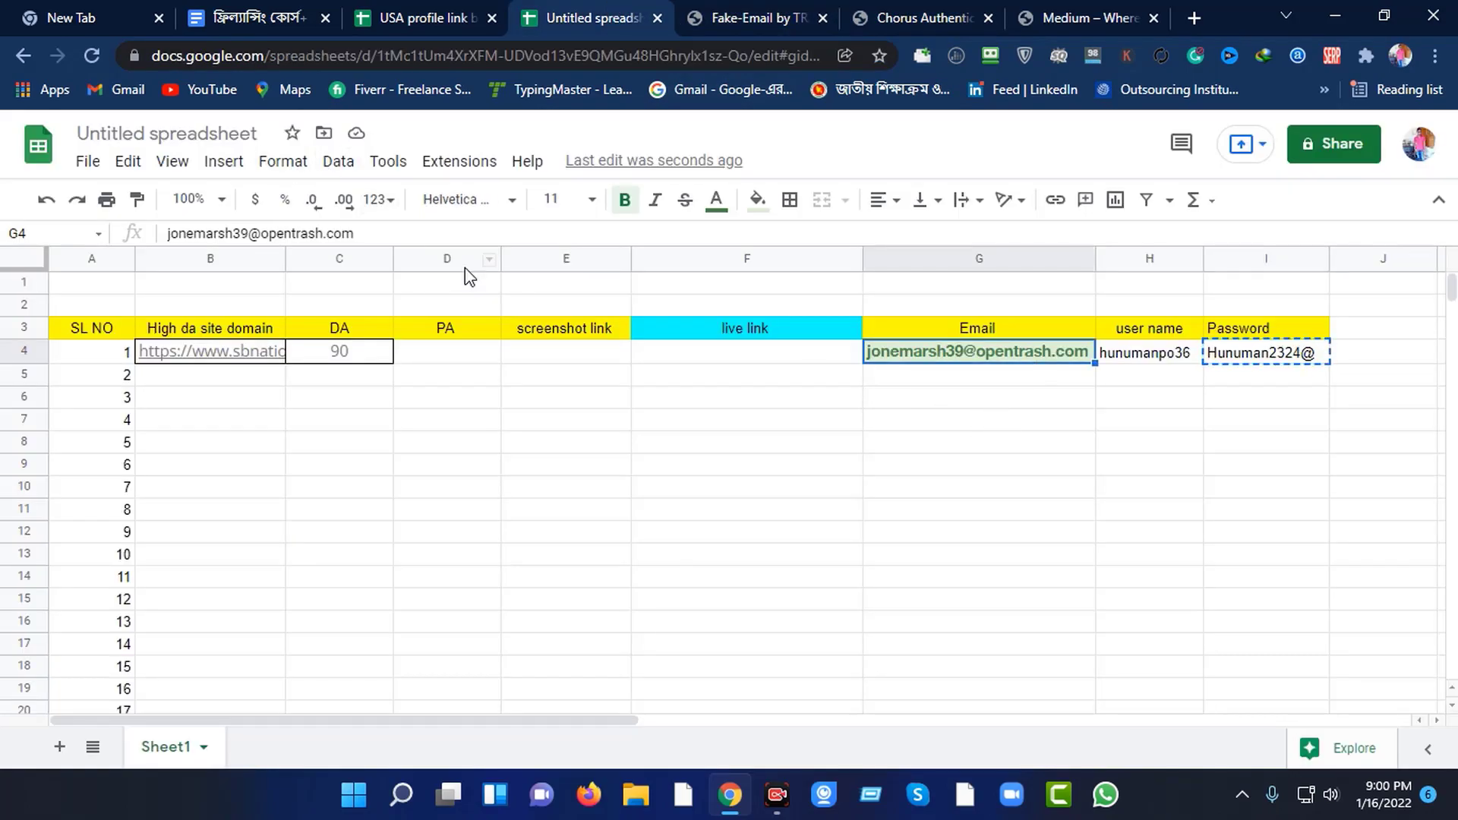
pyautogui.moveTo(371, 233); pyautogui.dragTo(79, 257)
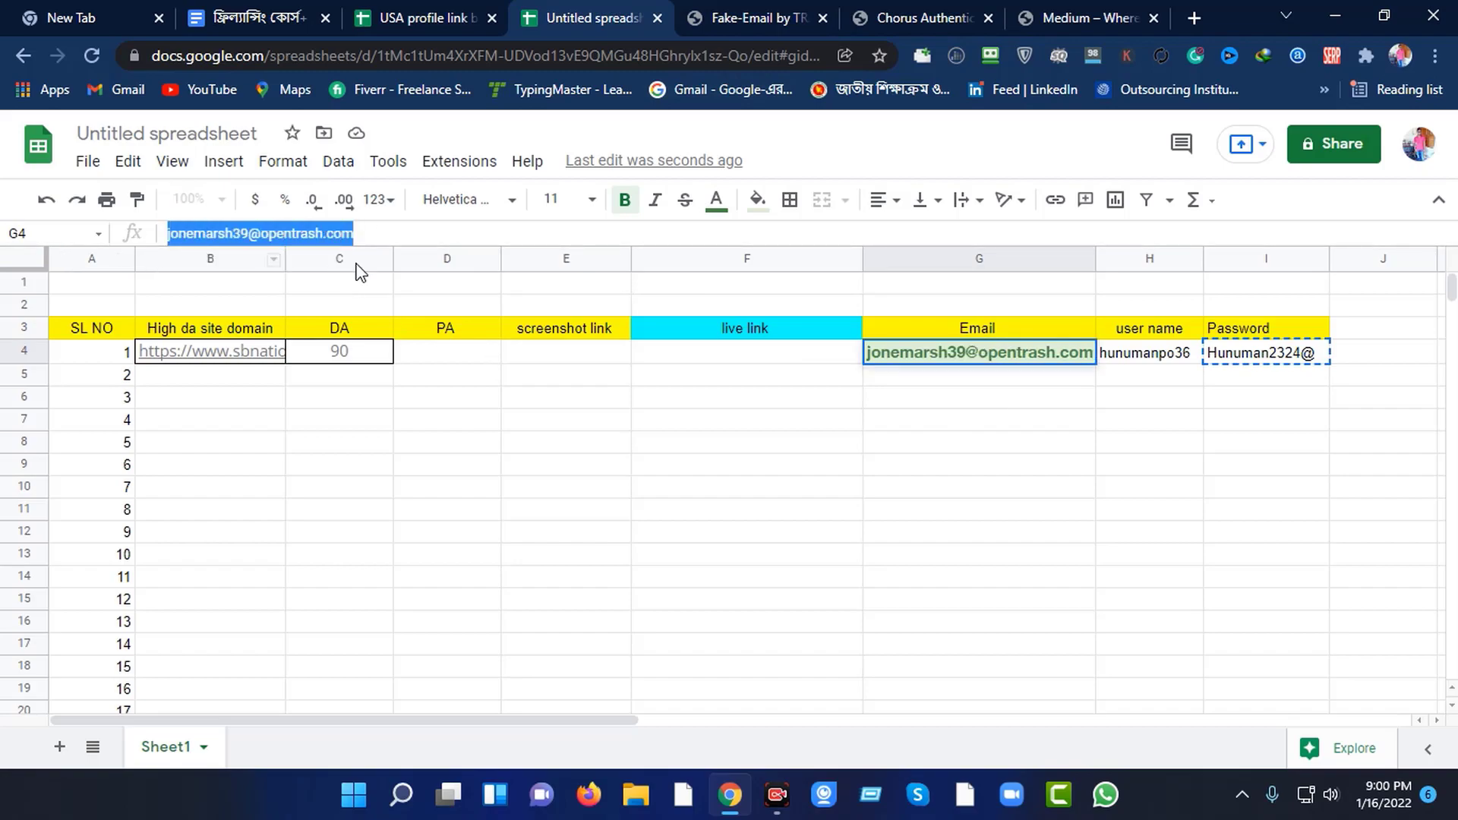
pyautogui.click(1091, 11)
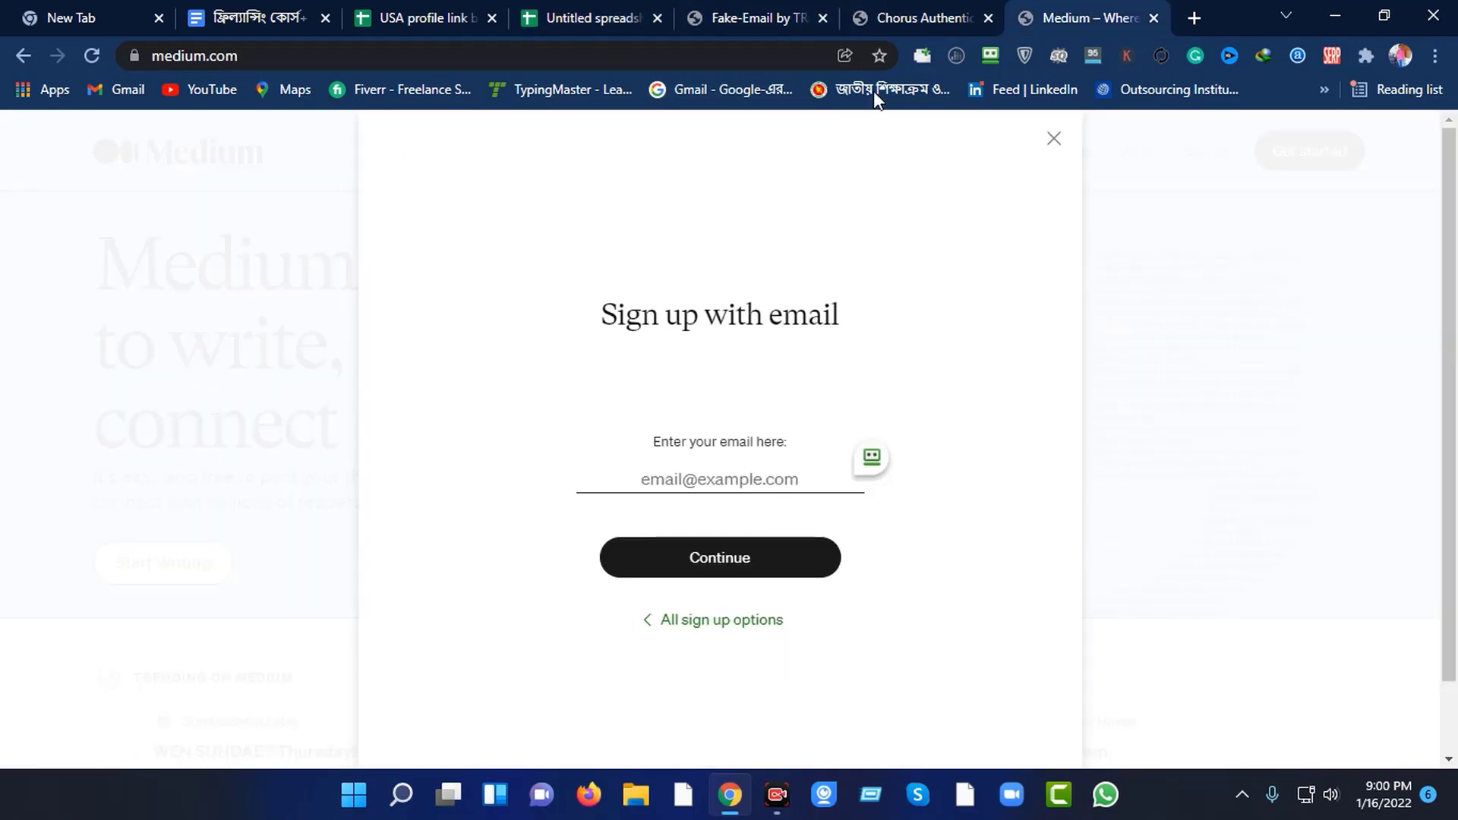
pyautogui.hotkey('ctrl', 'shift', 'Tab')
pyautogui.hotkey('ctrl', 'v')
pyautogui.click(979, 547)
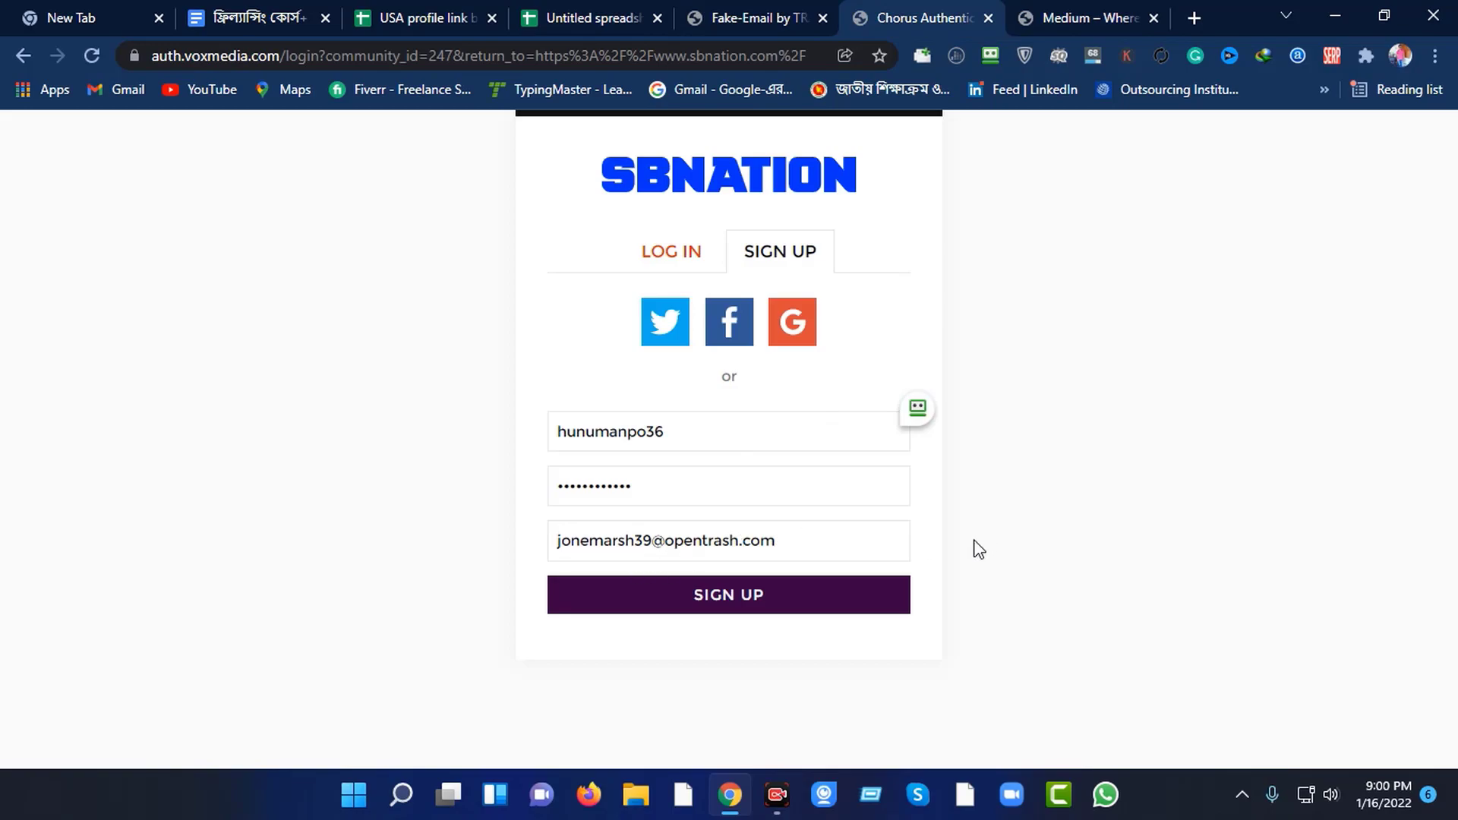
pyautogui.click(760, 600)
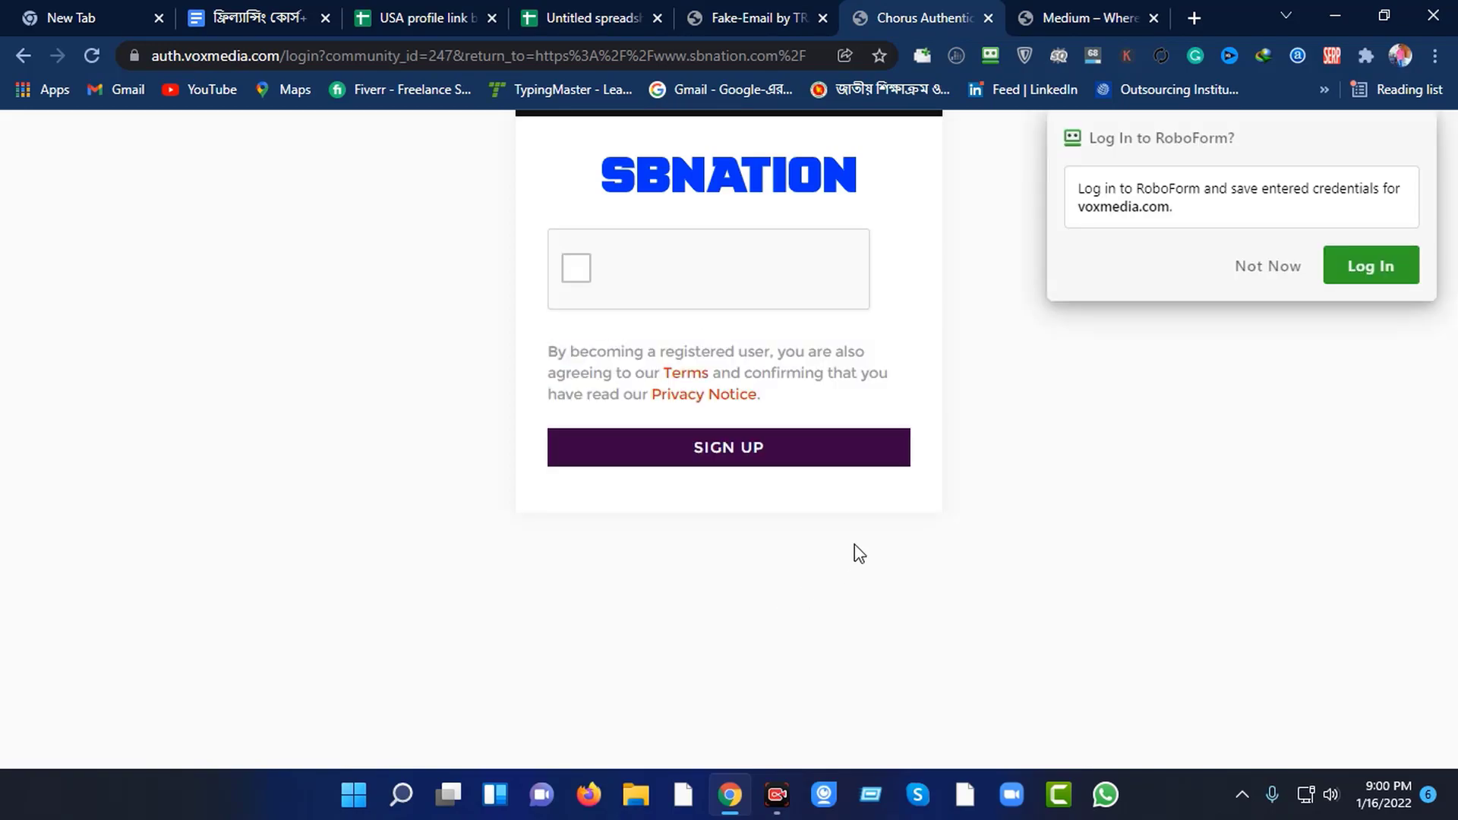
# Step: Decline RoboForm's save prompt, resubmit SIGN UP, tick reCAPTCHA and close the image challenge
pyautogui.click(1268, 267)
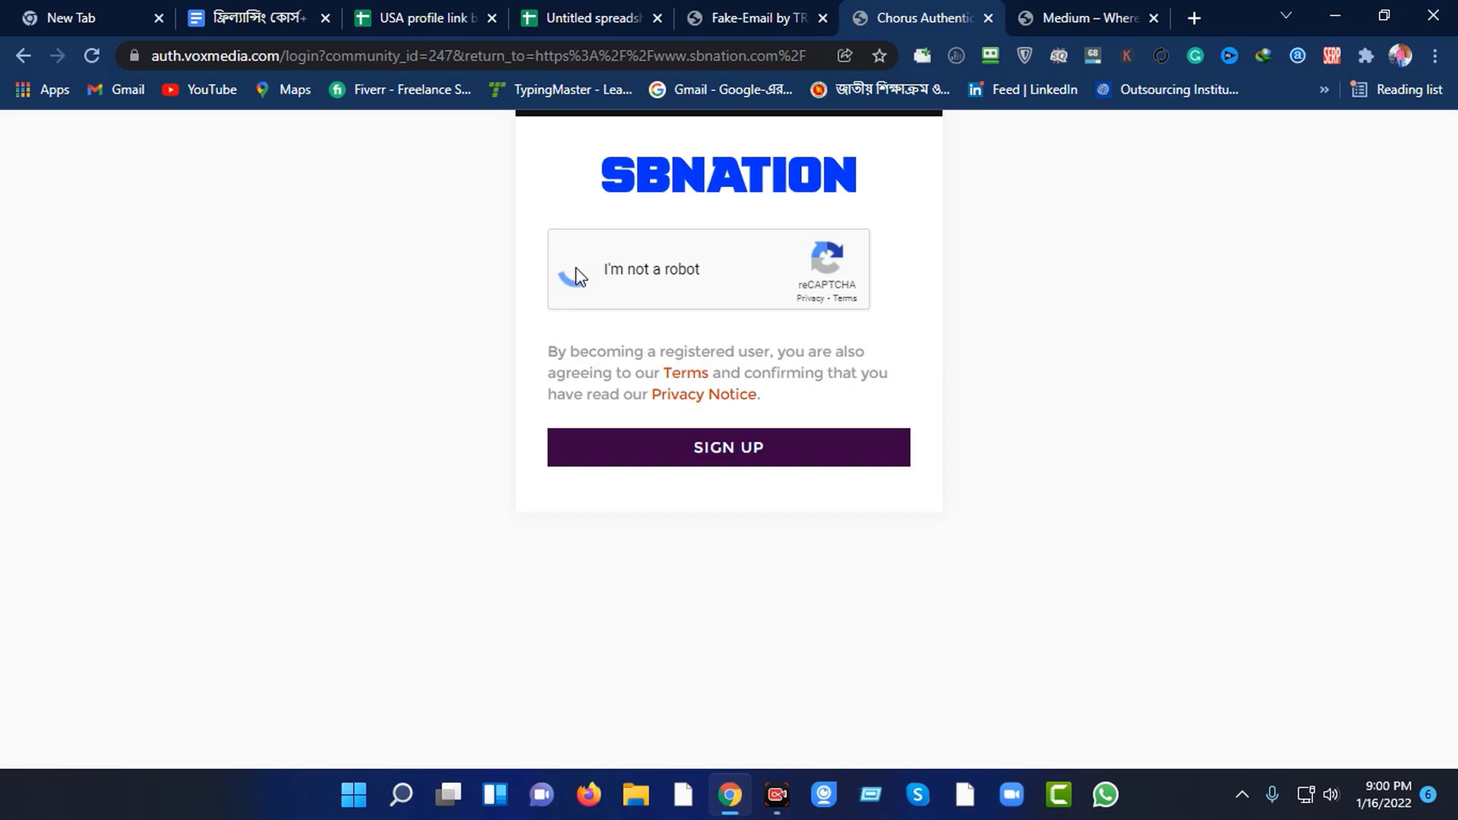
pyautogui.click(759, 454)
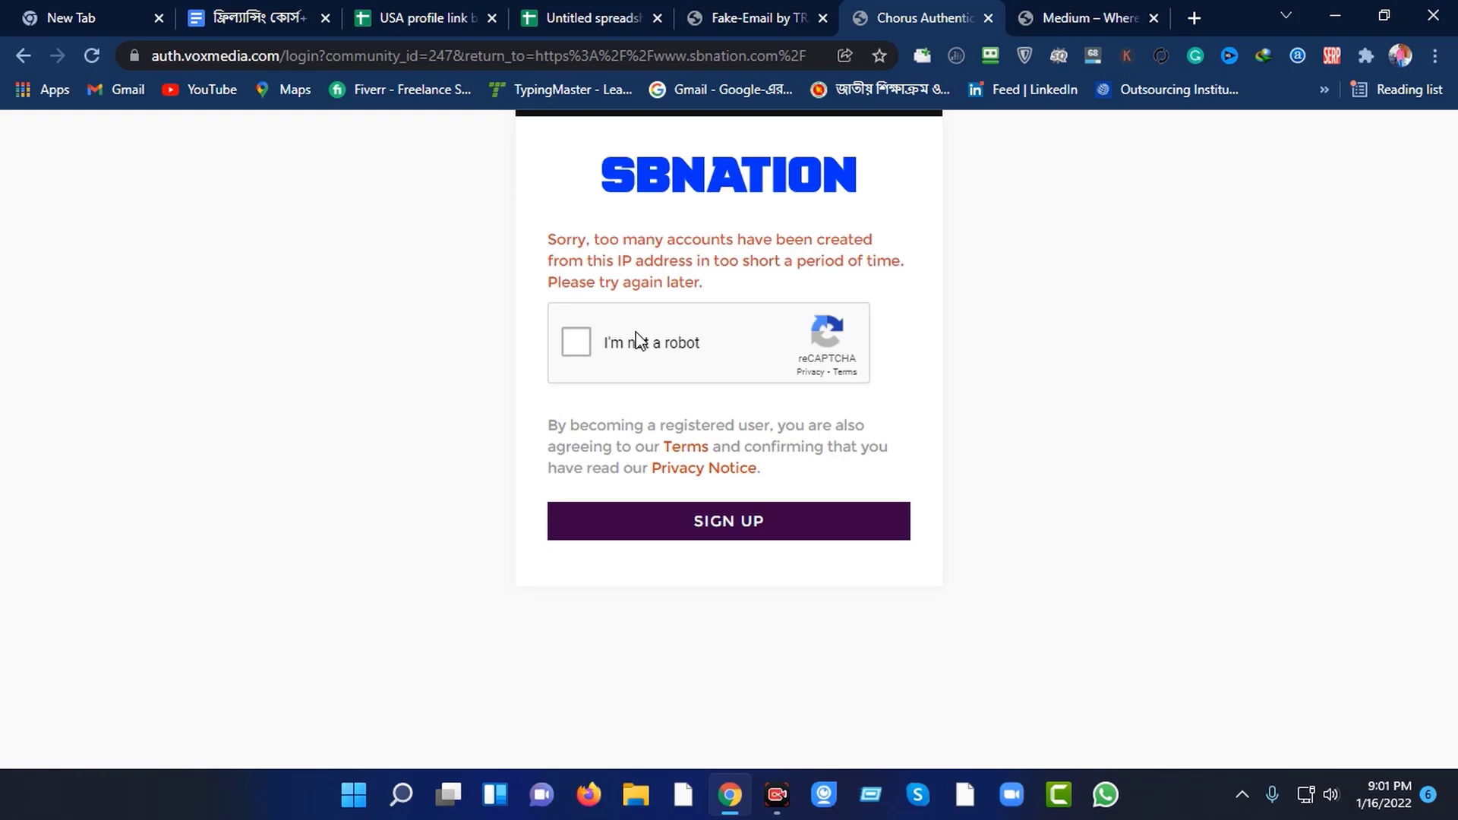
pyautogui.click(587, 350)
pyautogui.click(1094, 181)
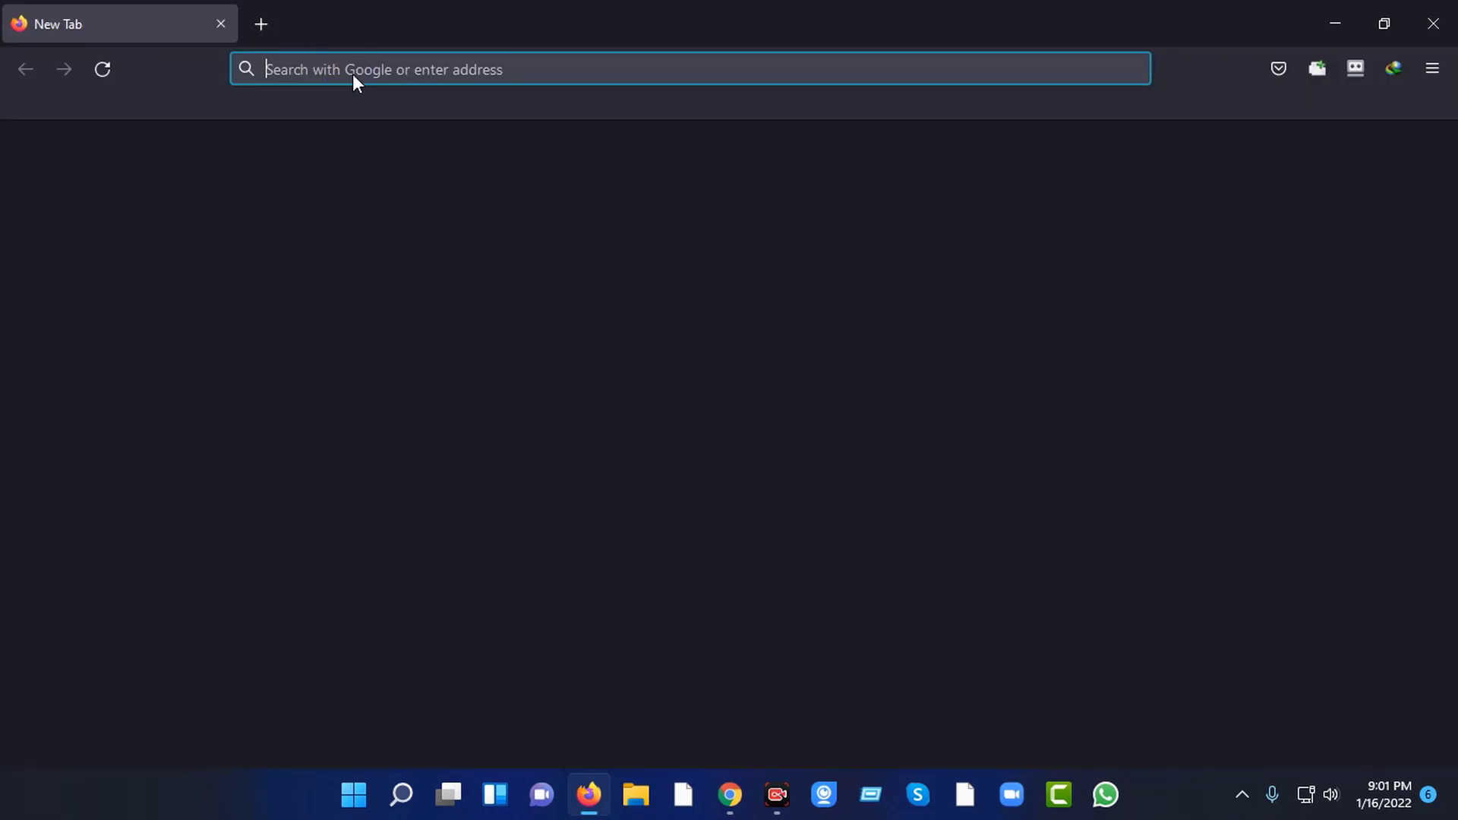
# Step: Go to SBNation and open its account creation form from the login page
pyautogui.write('sbnation.com/')
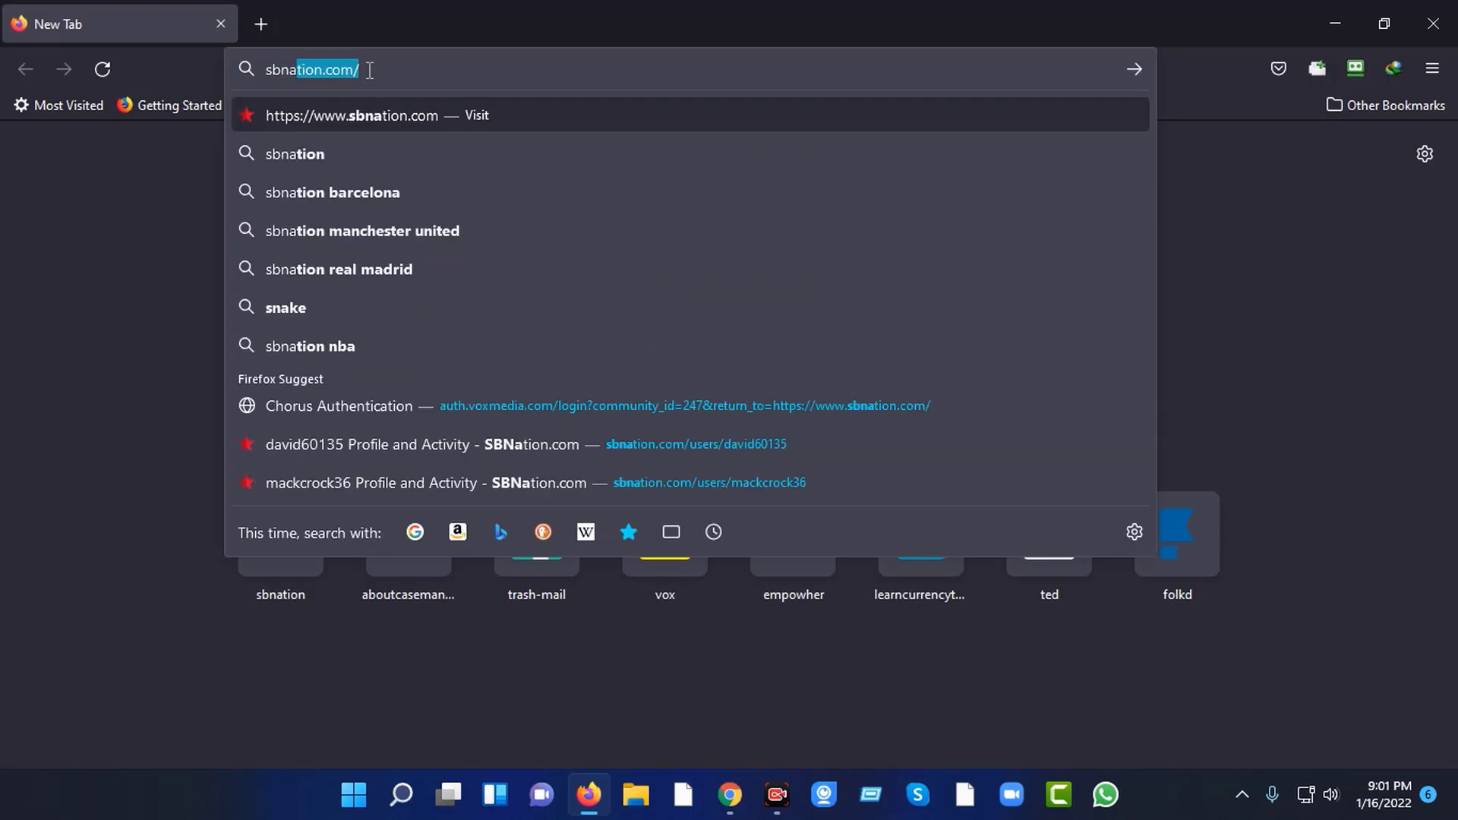
pyautogui.press('Return')
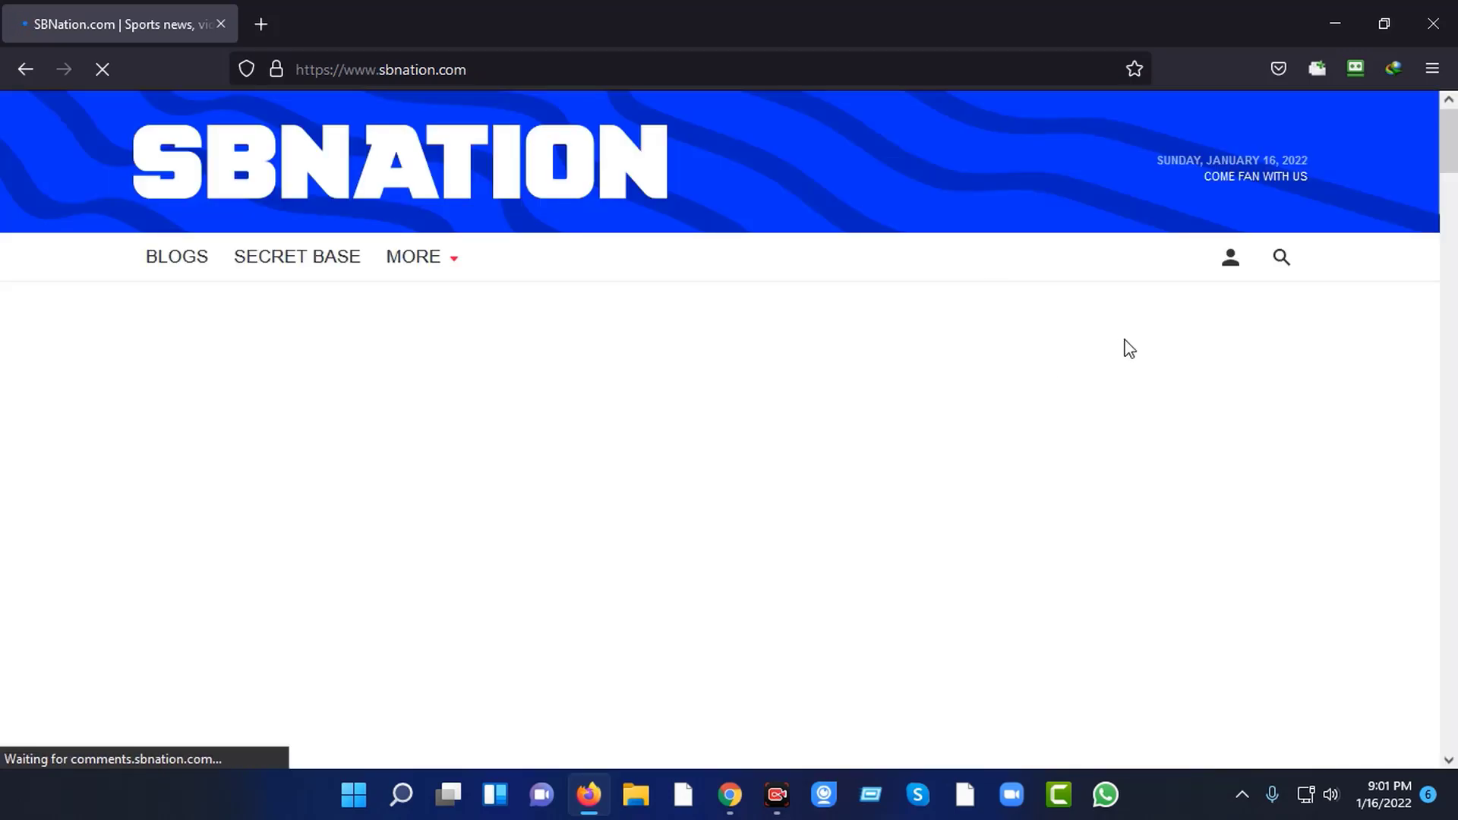
pyautogui.click(1236, 266)
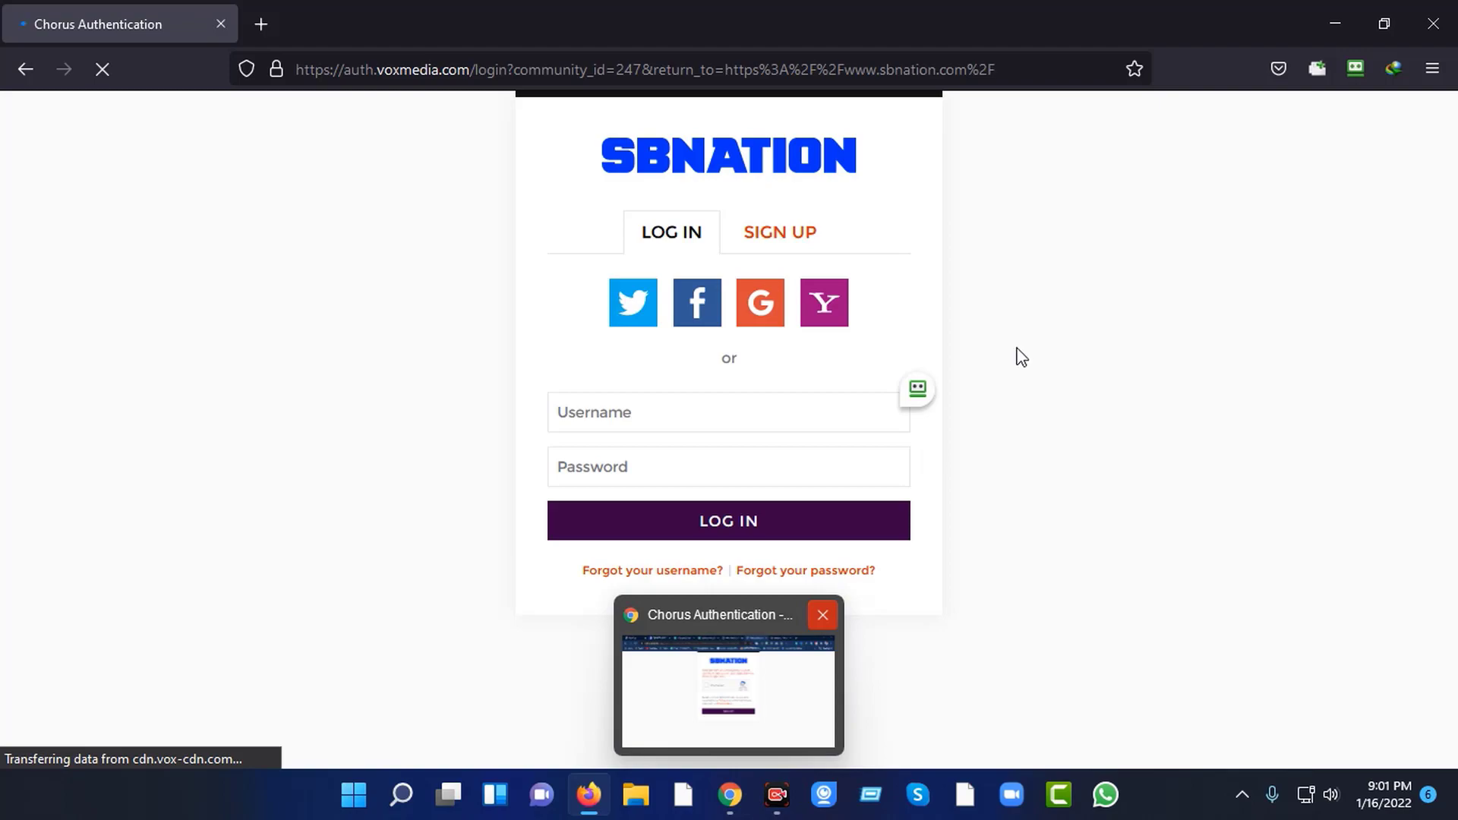
pyautogui.click(798, 246)
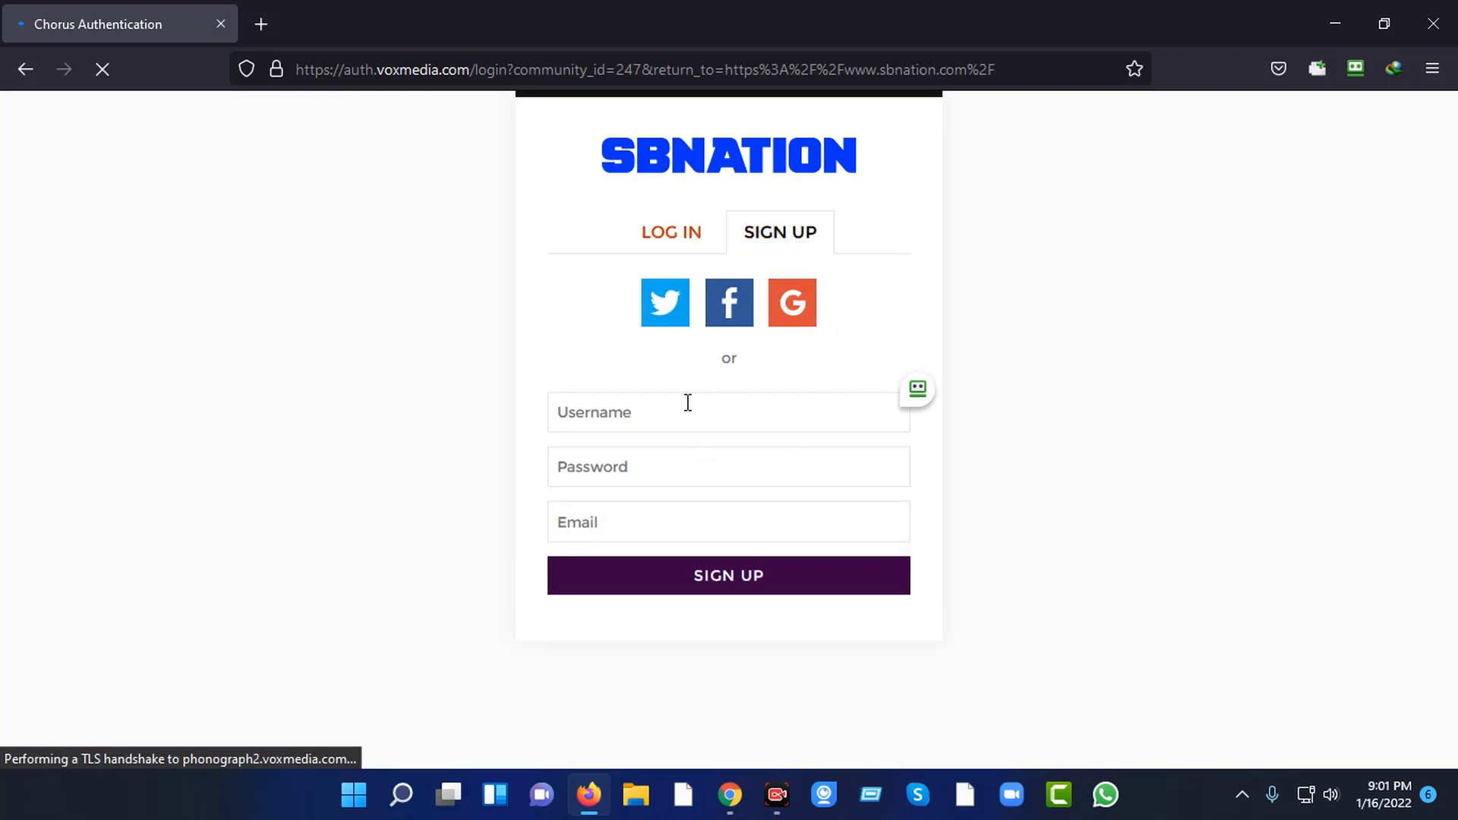
# Step: Paste the saved disposable opentrash.com email into the sign-up form's email field
pyautogui.click(657, 521)
pyautogui.hotkey('ctrl', 'v')
pyautogui.click(689, 476)
pyautogui.click(667, 408)
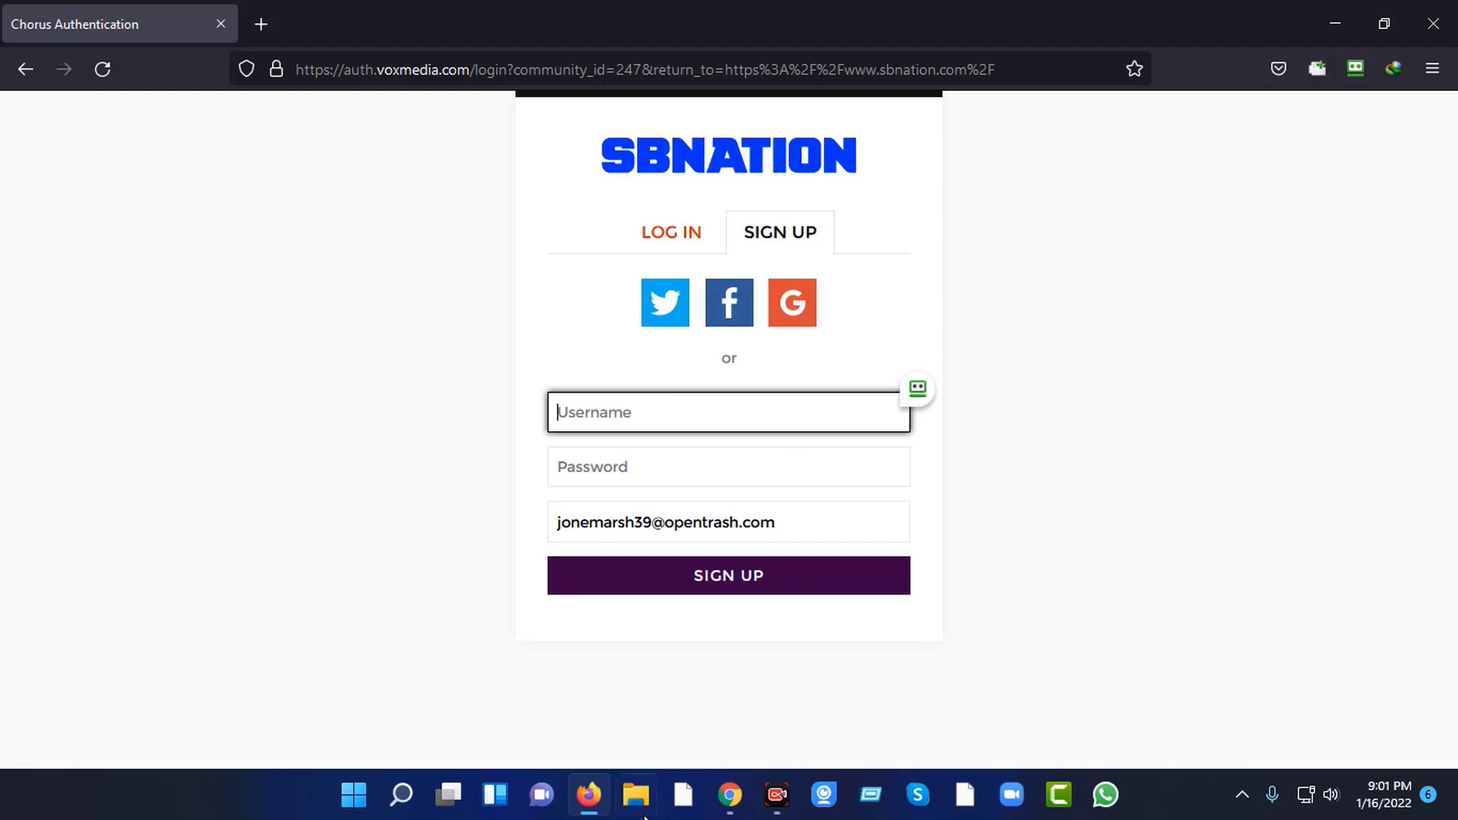
# Step: Copy the tracked username from cell H4 into SBNation's Username field
pyautogui.click(730, 795)
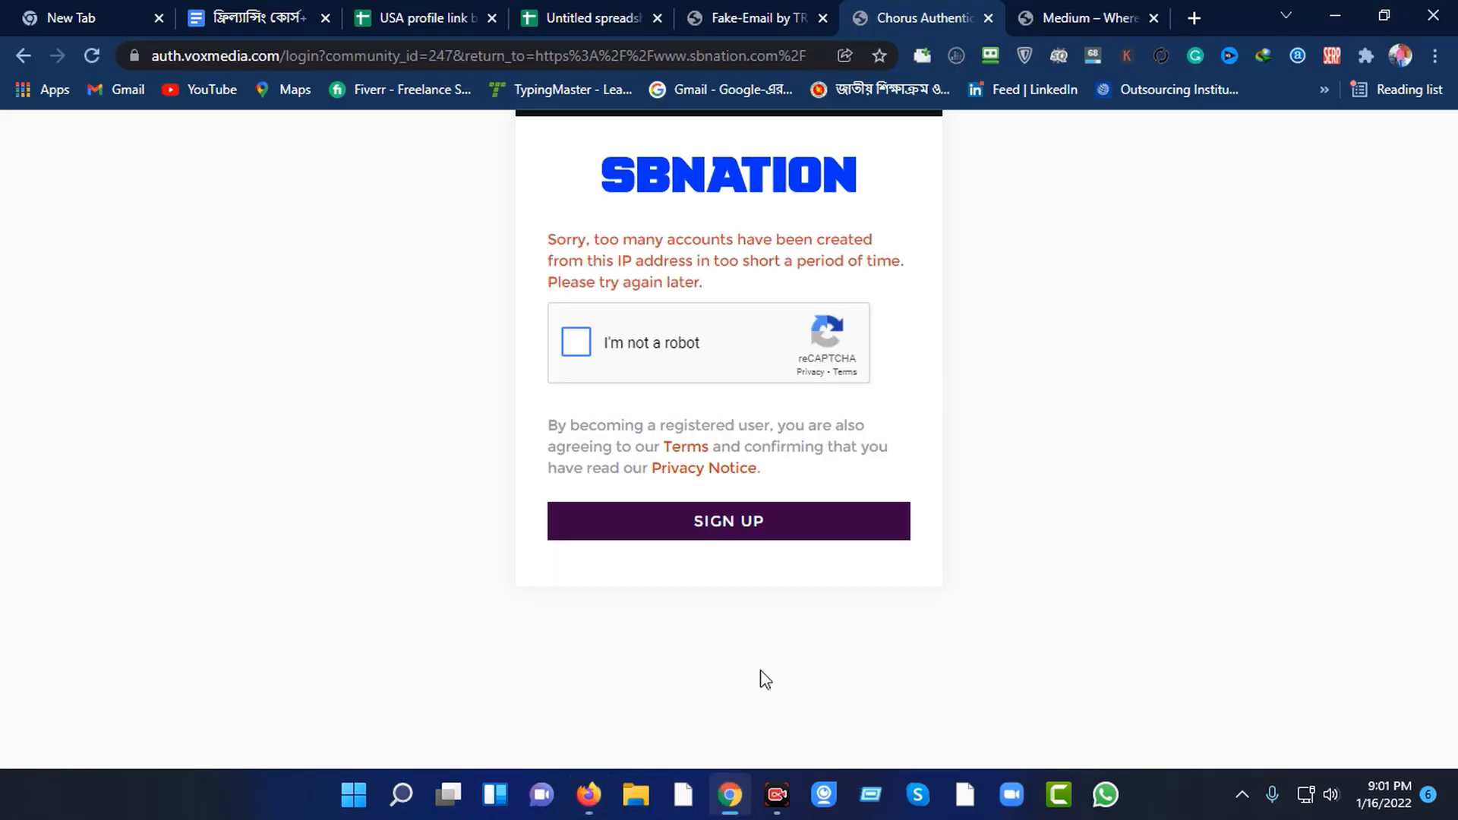
pyautogui.click(767, 15)
pyautogui.click(478, 9)
pyautogui.click(585, 18)
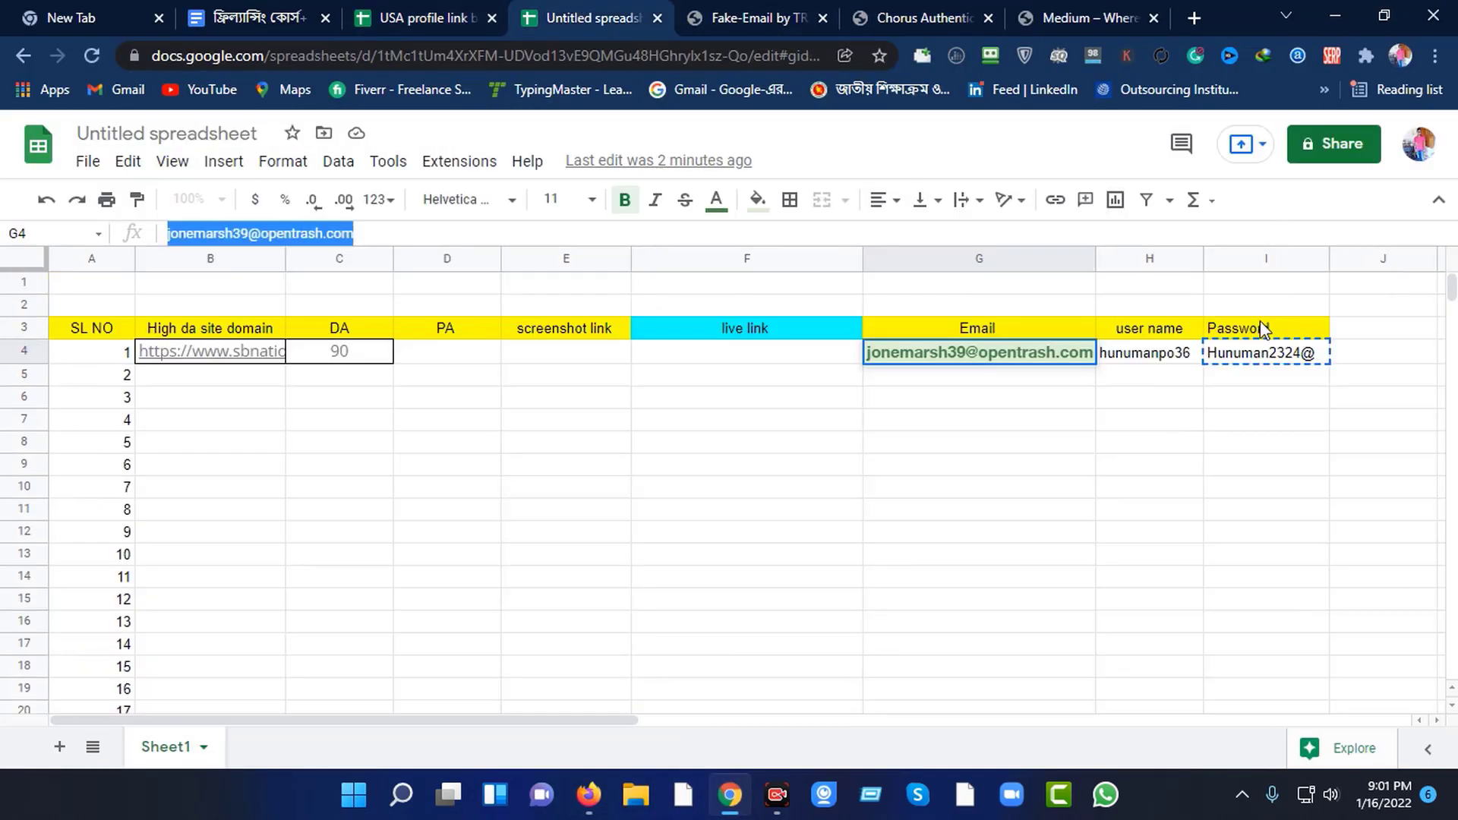
pyautogui.click(1168, 368)
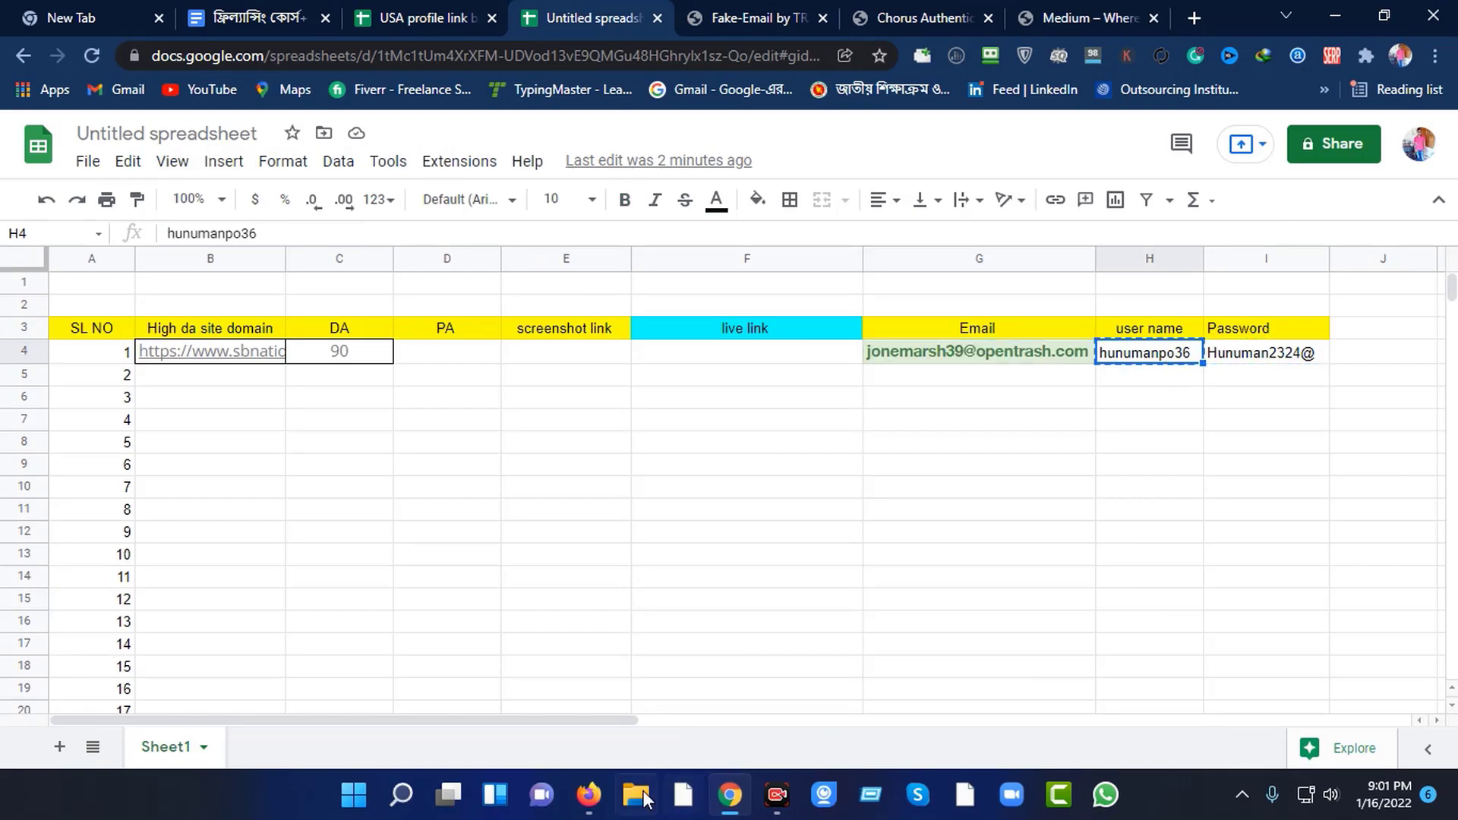
pyautogui.click(588, 795)
pyautogui.hotkey('ctrl', 'v')
# Step: Enter the account password and submit the SBNation sign-up form
pyautogui.click(687, 479)
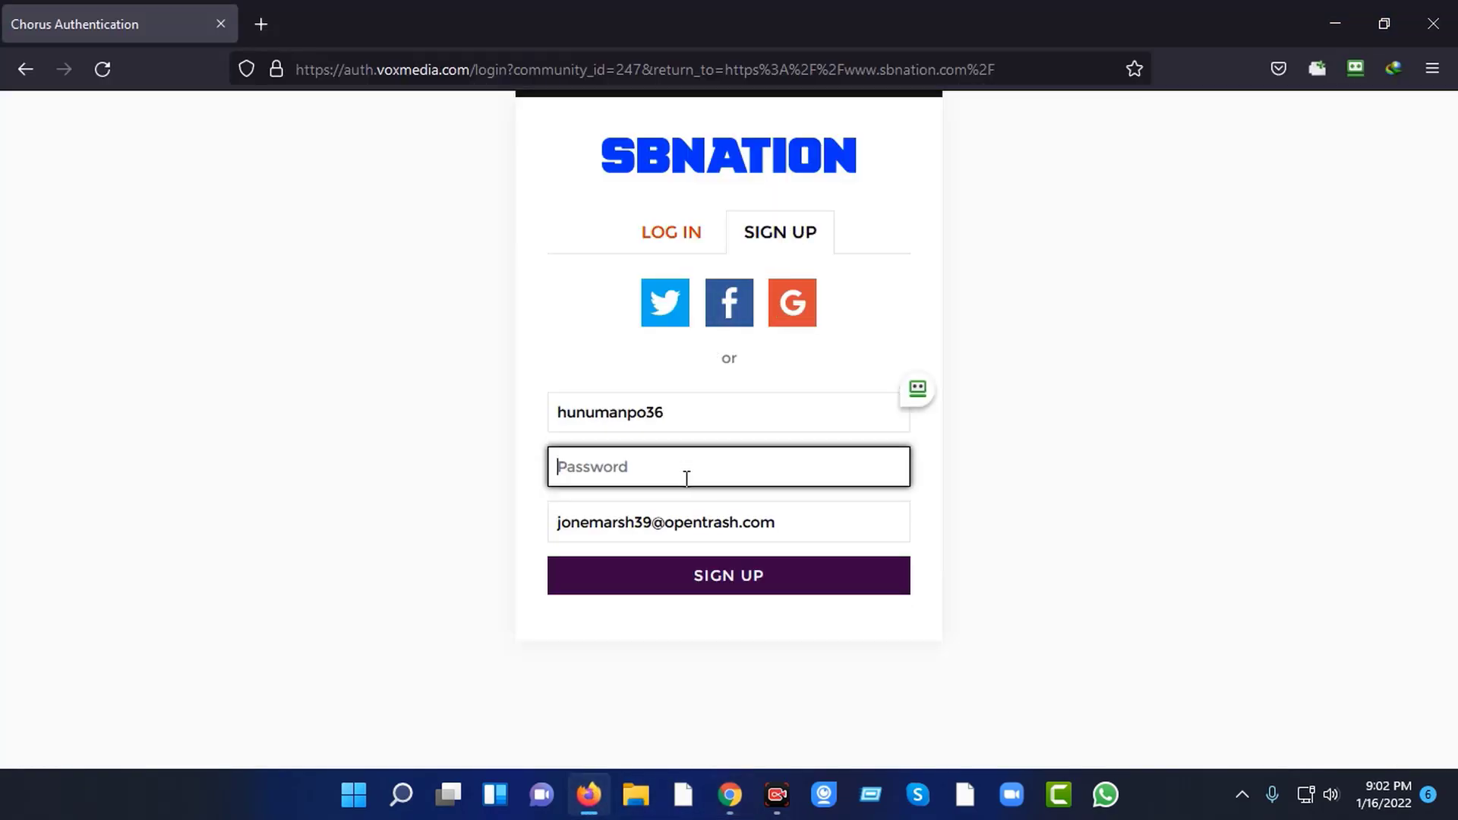
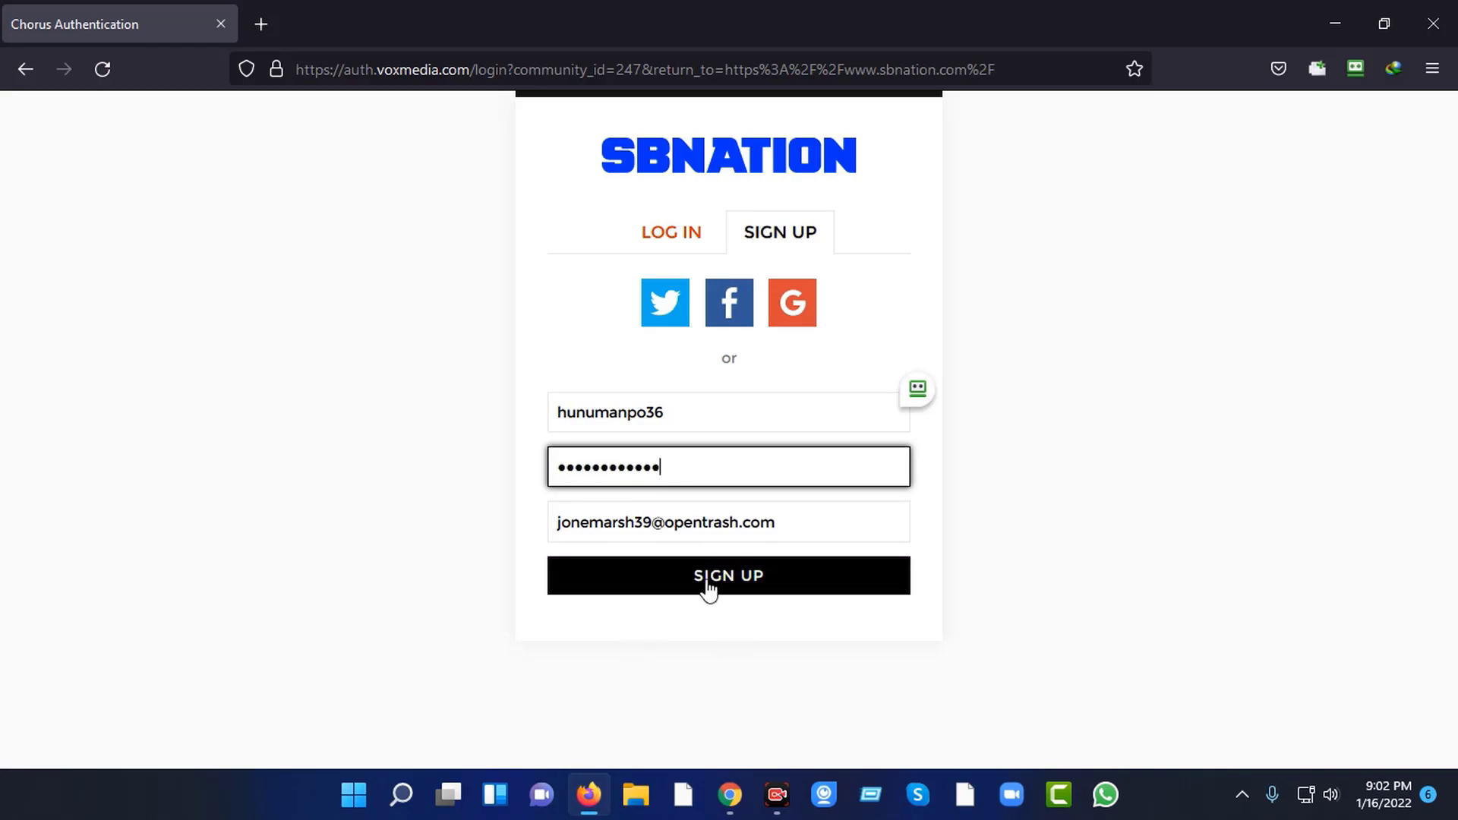
pyautogui.click(706, 591)
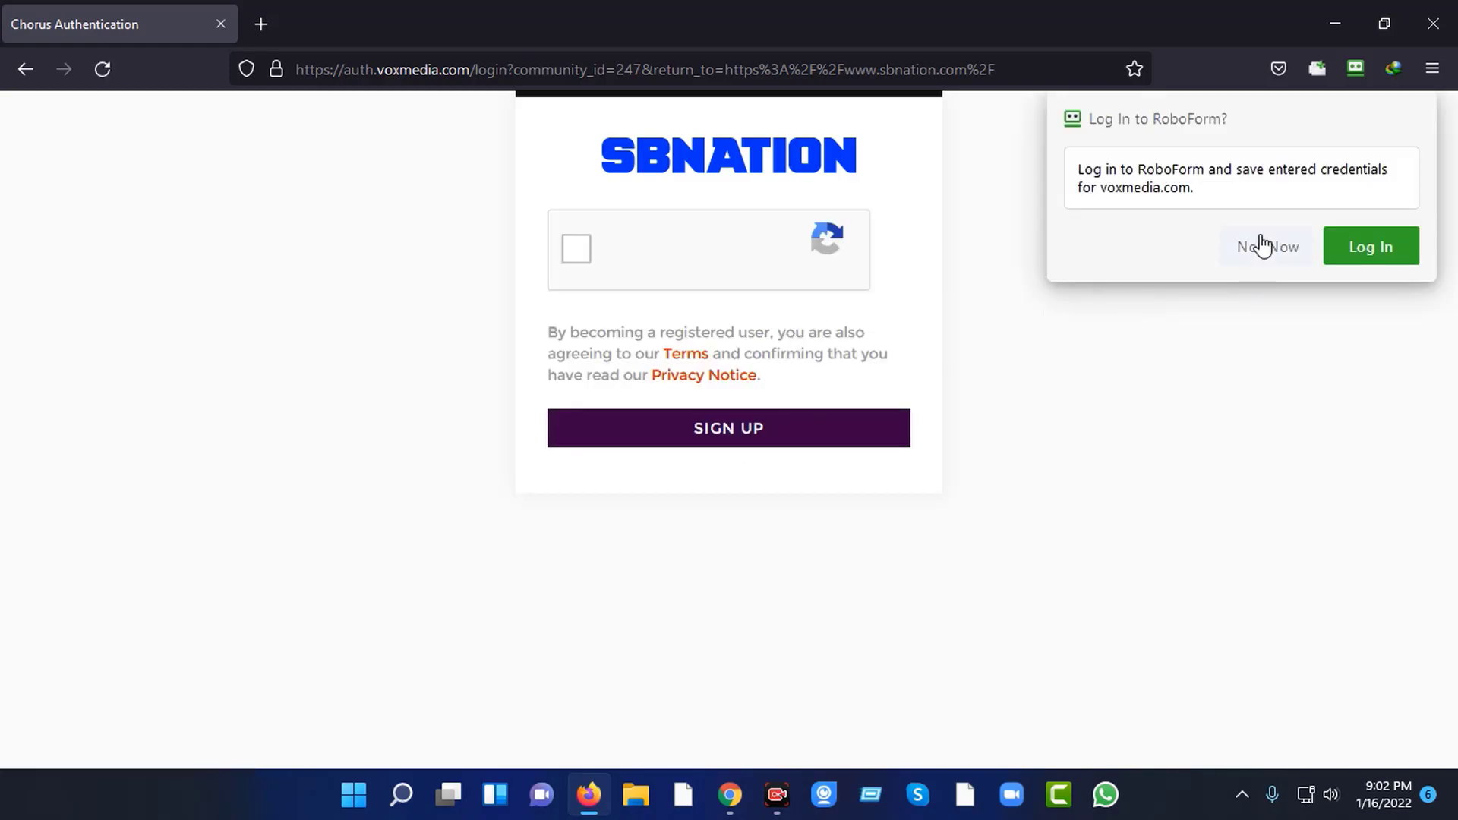
# Step: Dismiss the password prompt and solve the crosswalk reCAPTCHA challenge
pyautogui.click(1263, 245)
pyautogui.click(576, 249)
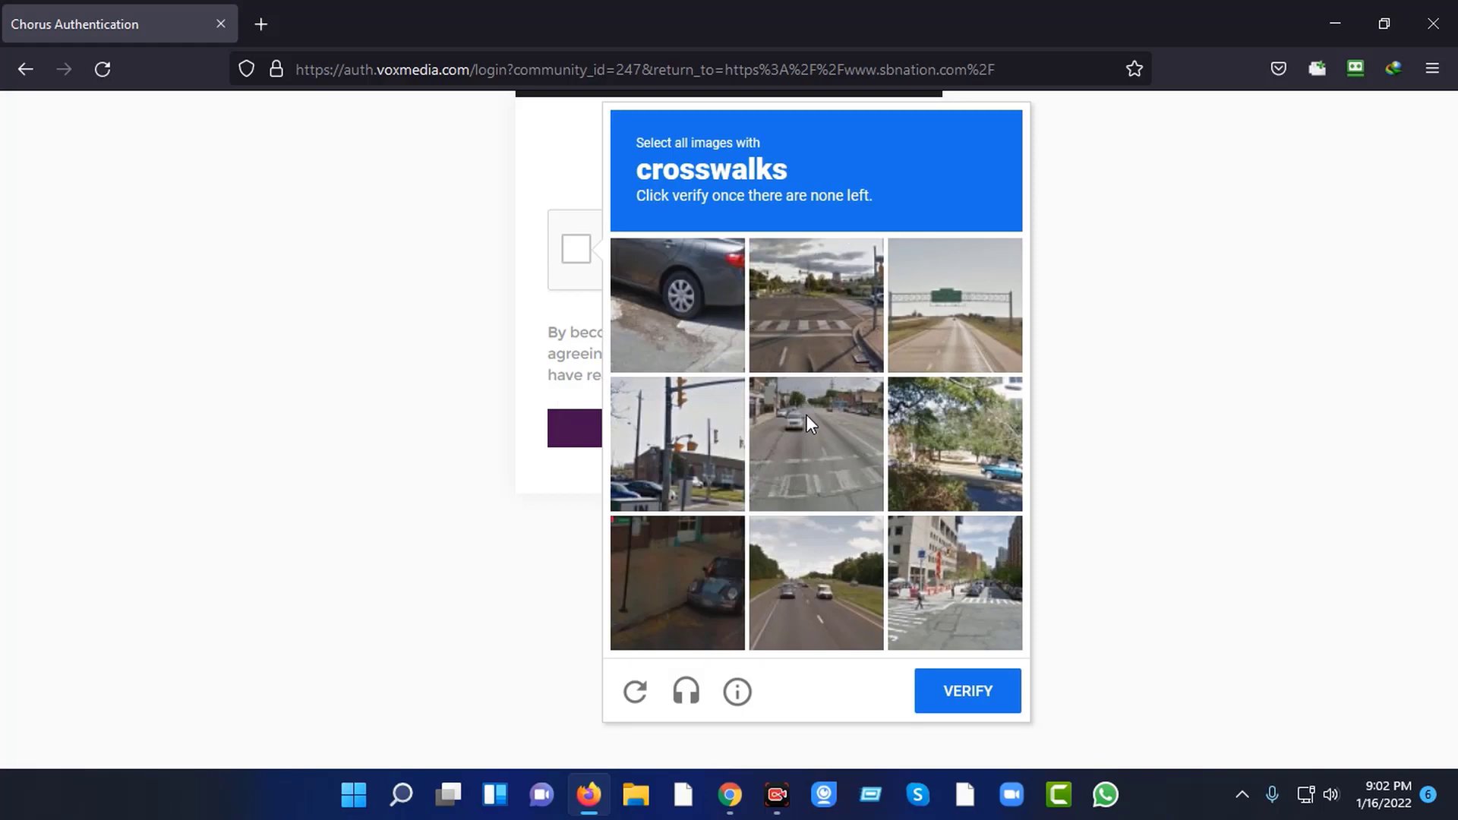
pyautogui.click(808, 316)
pyautogui.click(803, 453)
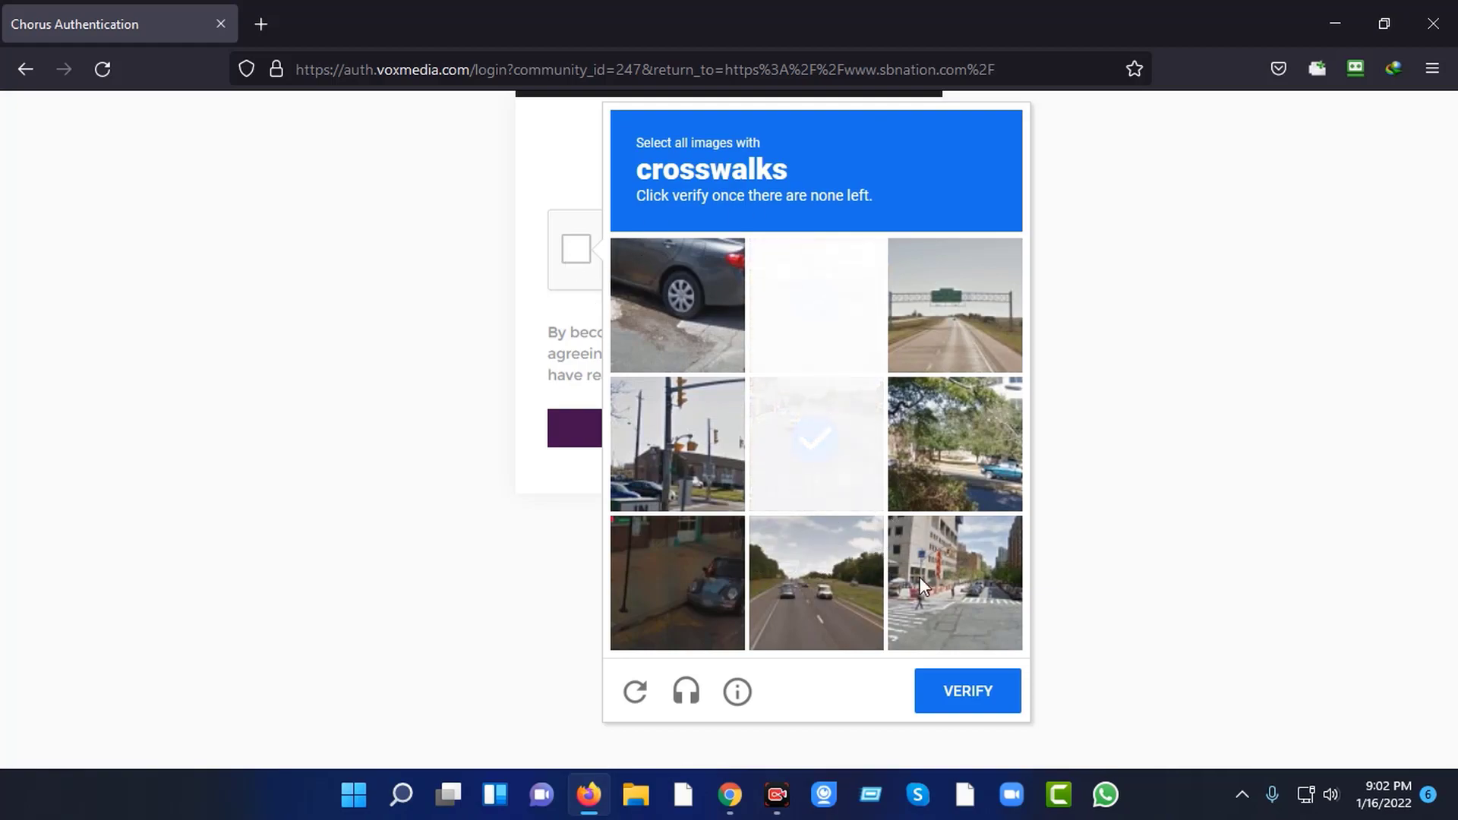
pyautogui.click(966, 623)
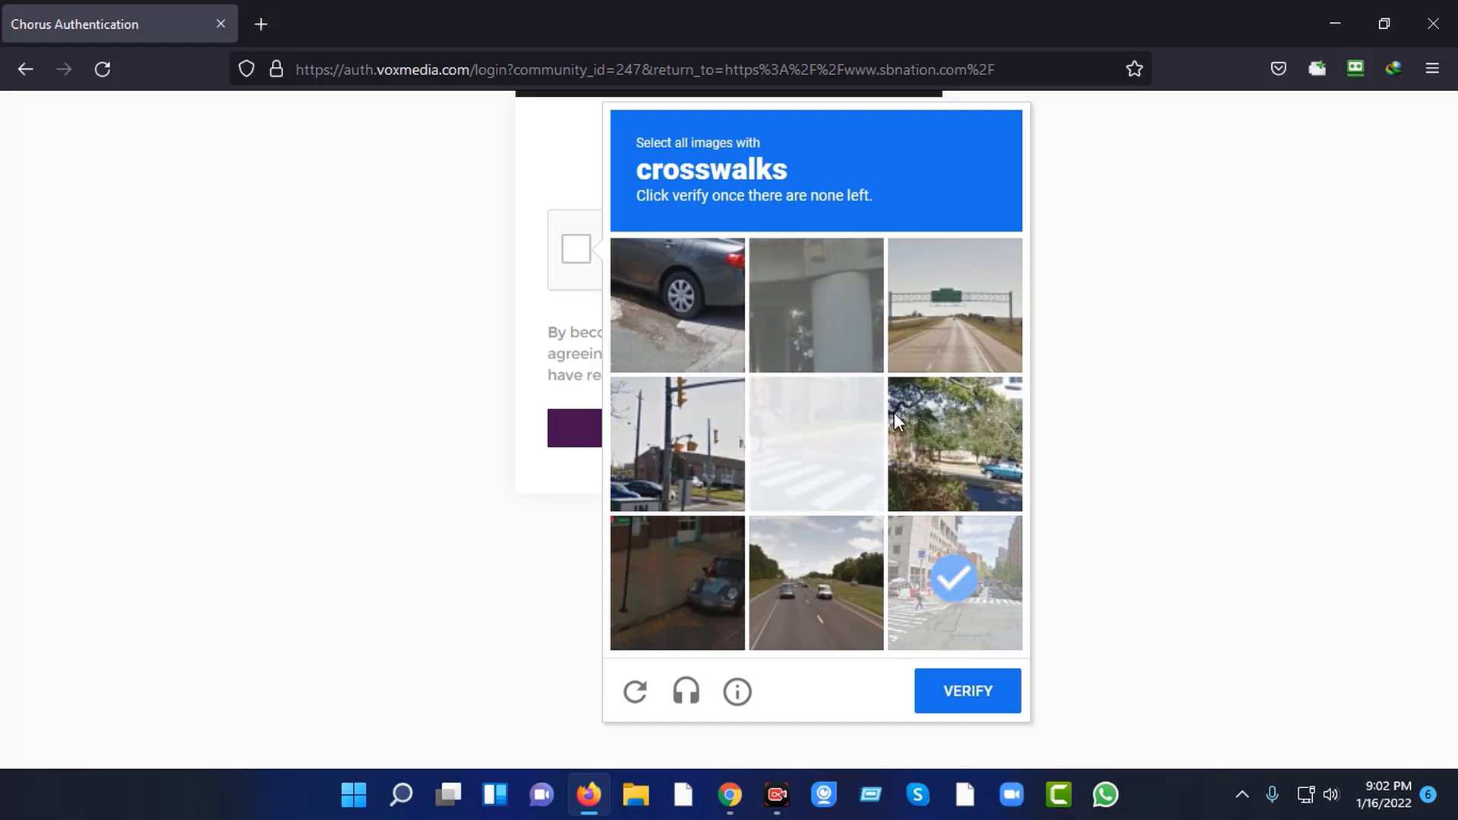
pyautogui.click(845, 476)
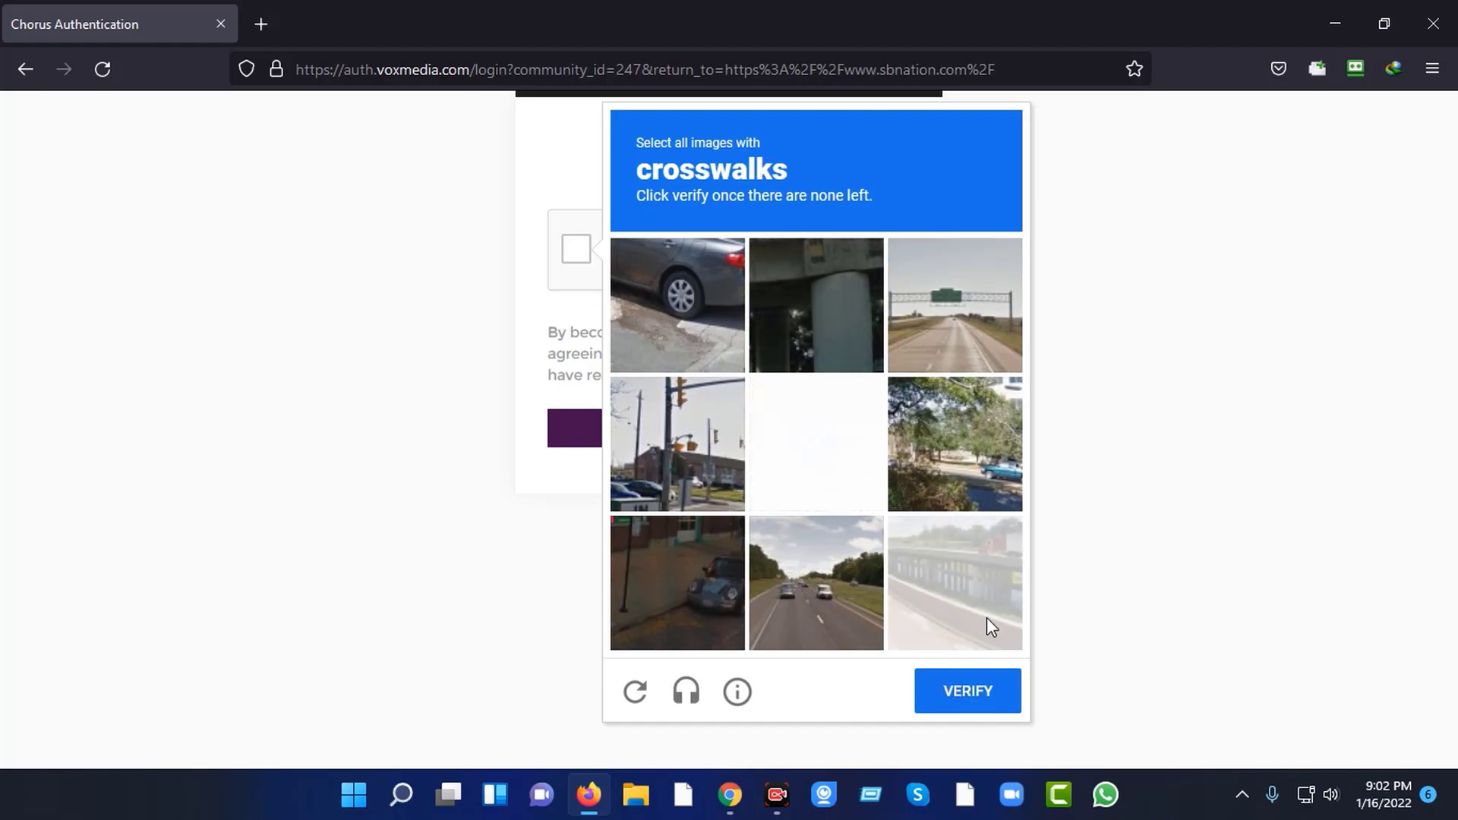
pyautogui.click(984, 717)
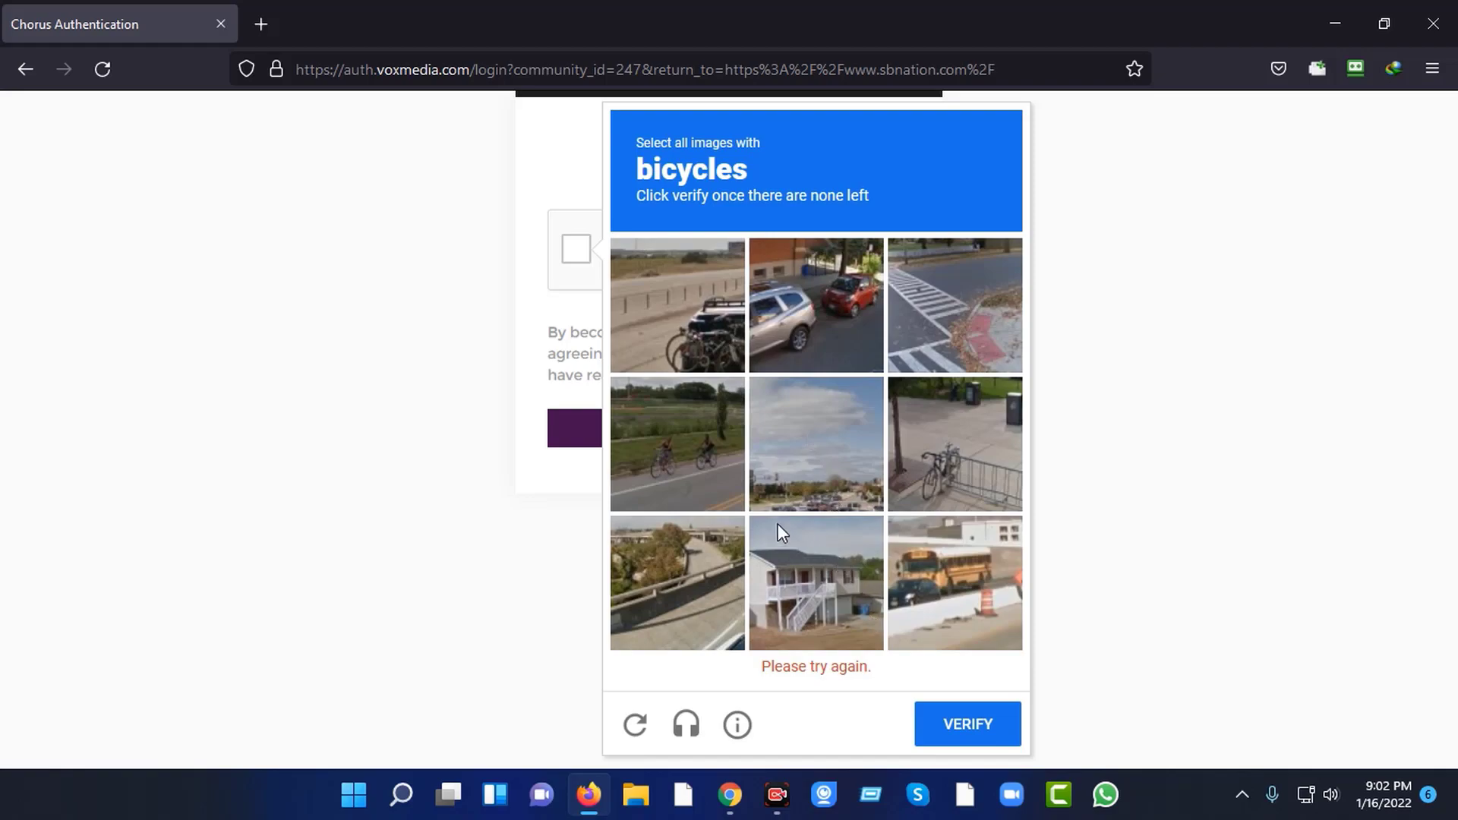
# Step: Select the two bicycle images and verify the second reCAPTCHA challenge
pyautogui.click(684, 319)
pyautogui.click(942, 471)
pyautogui.click(554, 266)
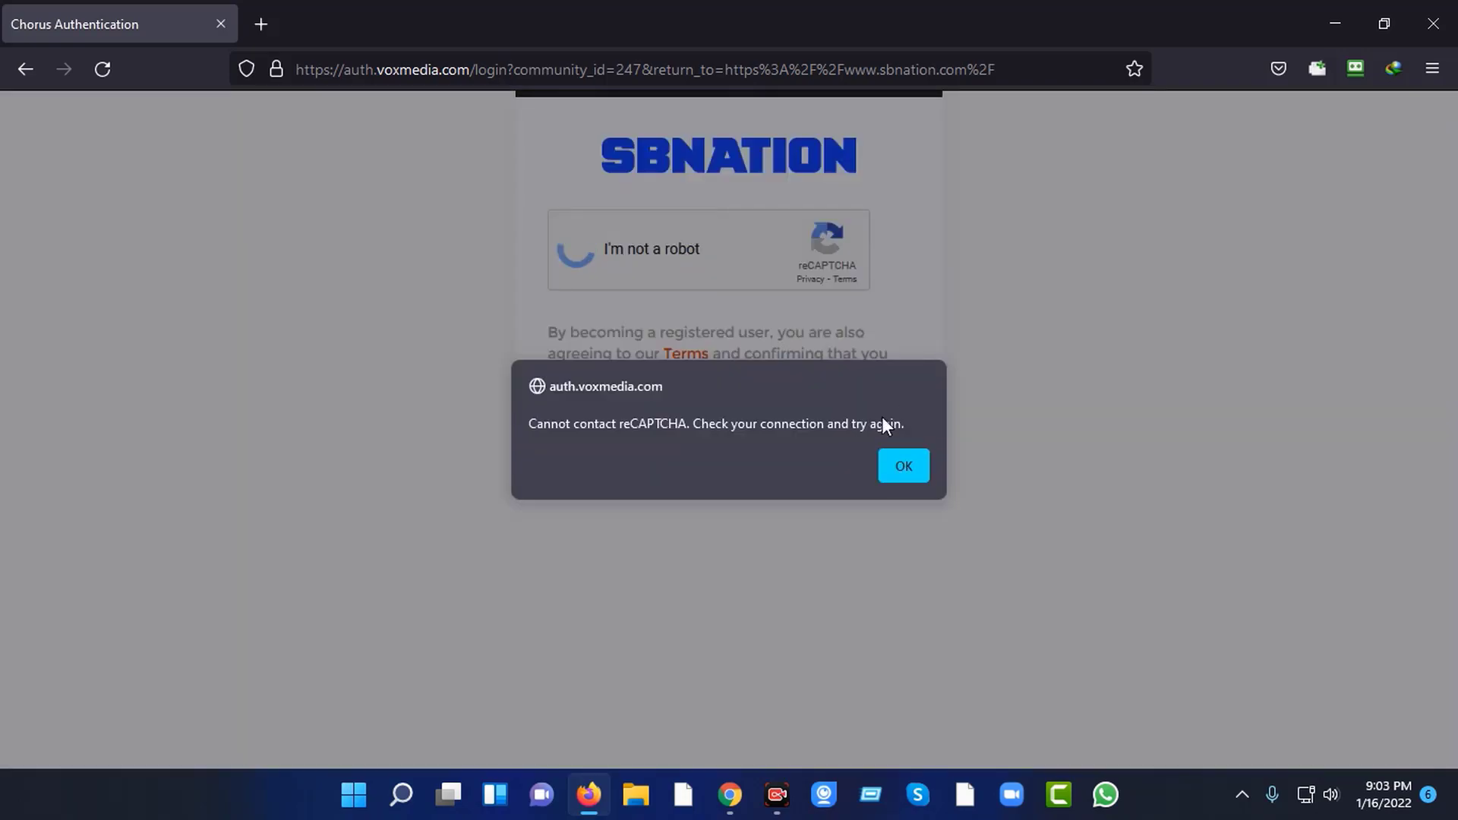
# Step: Acknowledge the reCAPTCHA connection error, reload the sign-up page and return to the spreadsheet
pyautogui.click(881, 472)
pyautogui.click(102, 70)
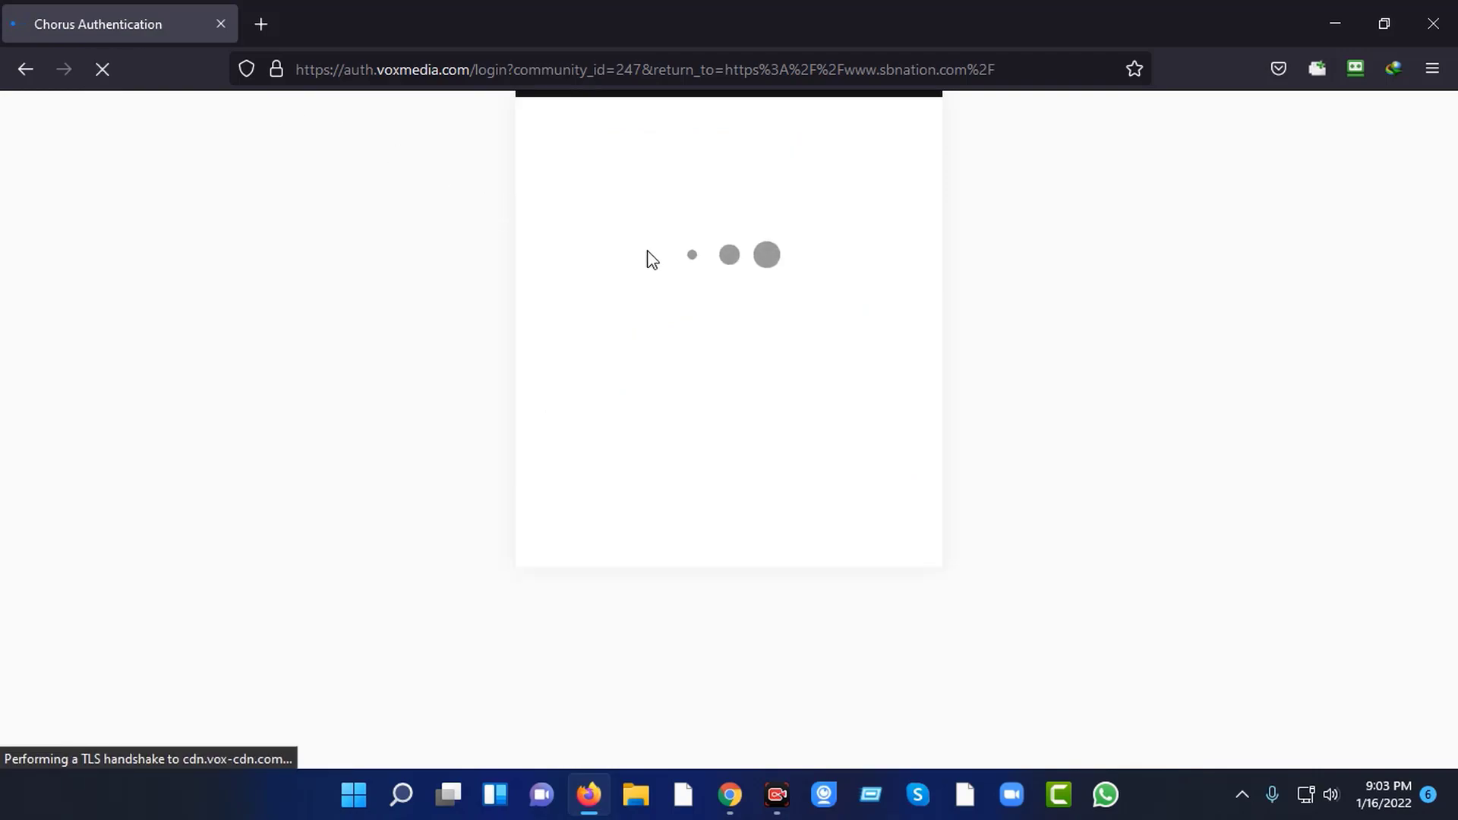
pyautogui.click(726, 811)
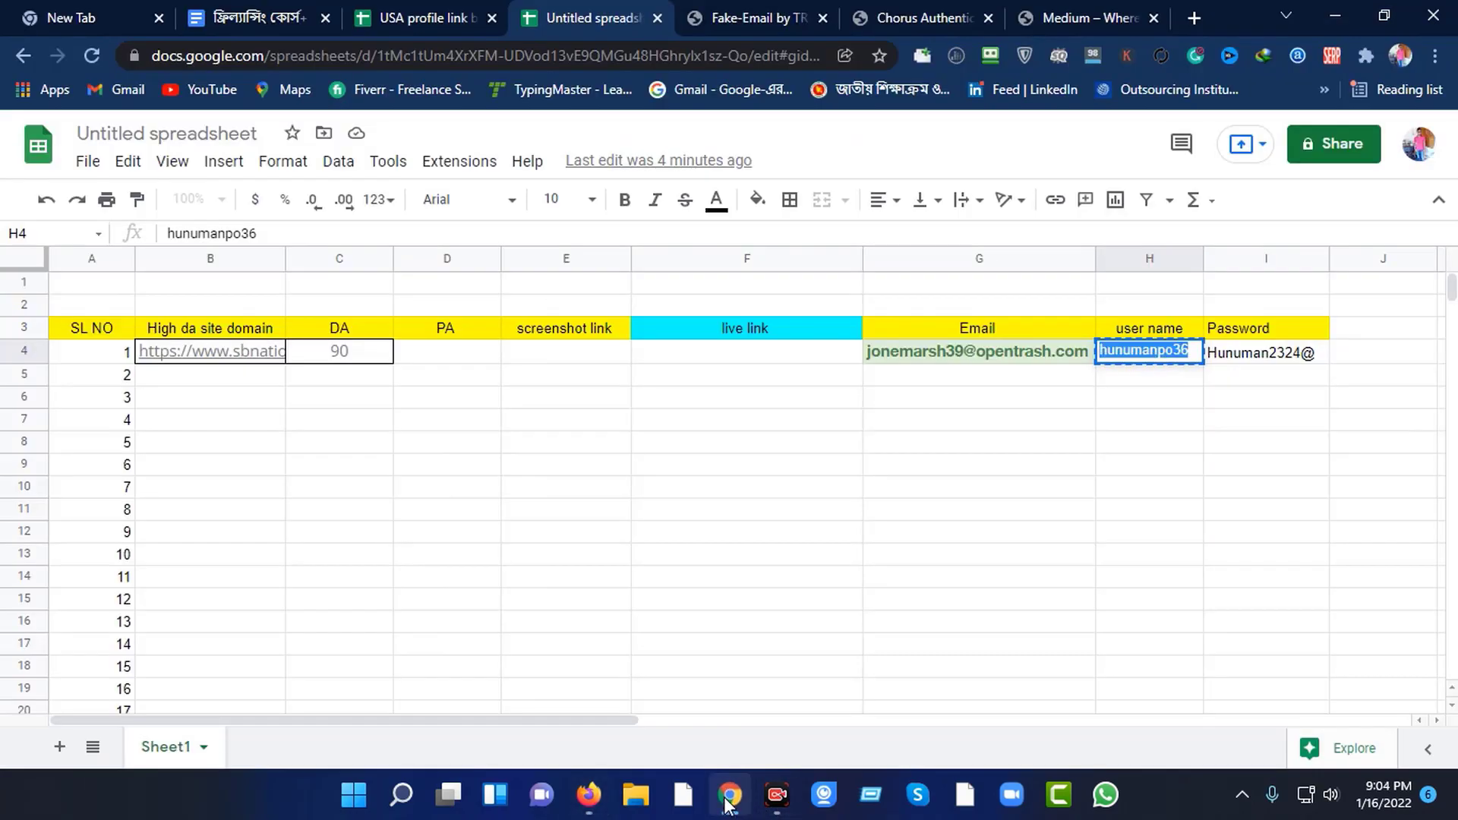
# Step: Review the USA profile link building site list, then go to Medium's sign-up dialog
pyautogui.click(744, 16)
pyautogui.click(593, 17)
pyautogui.click(411, 17)
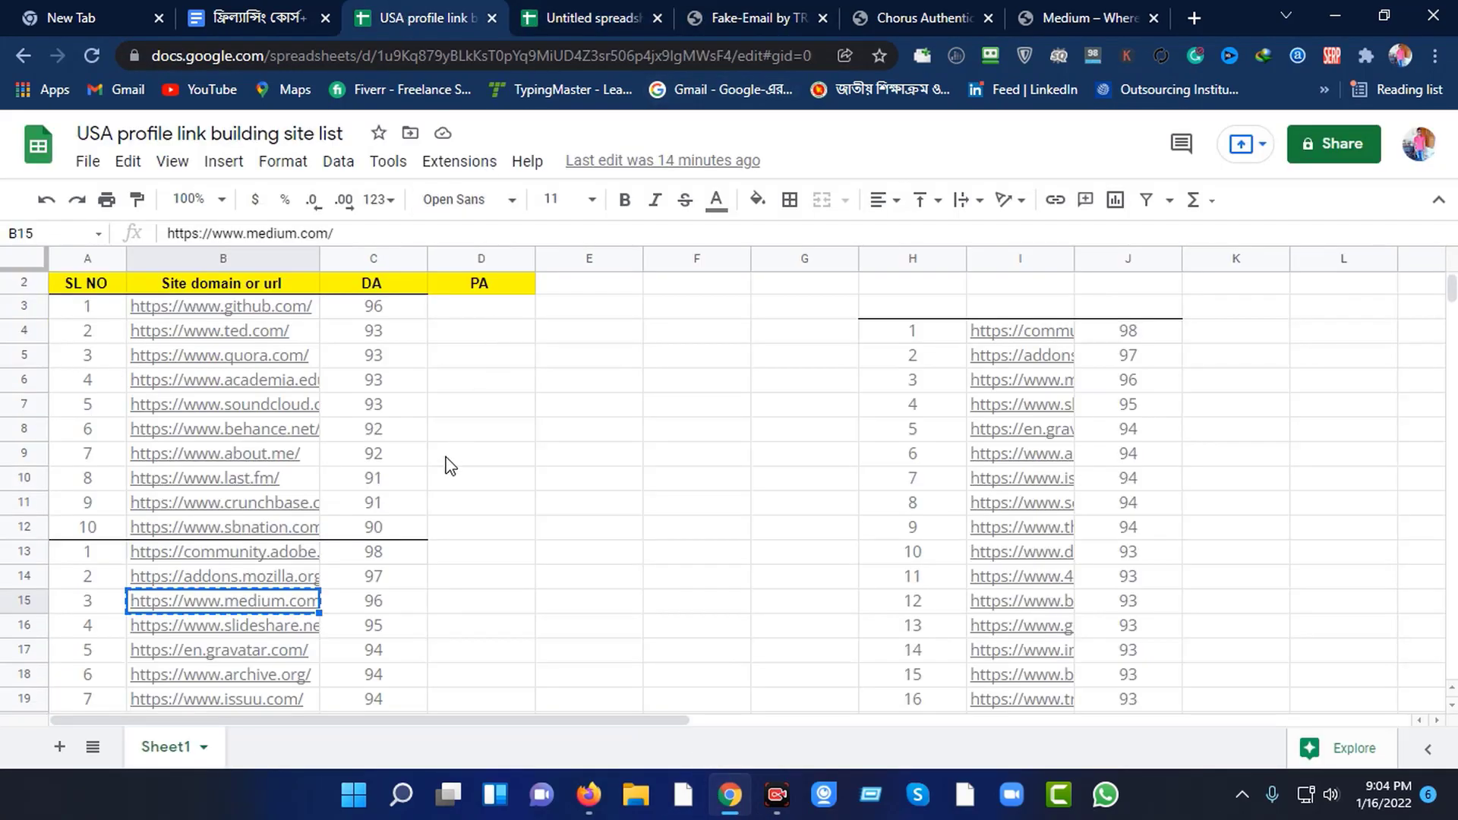
pyautogui.moveTo(279, 604)
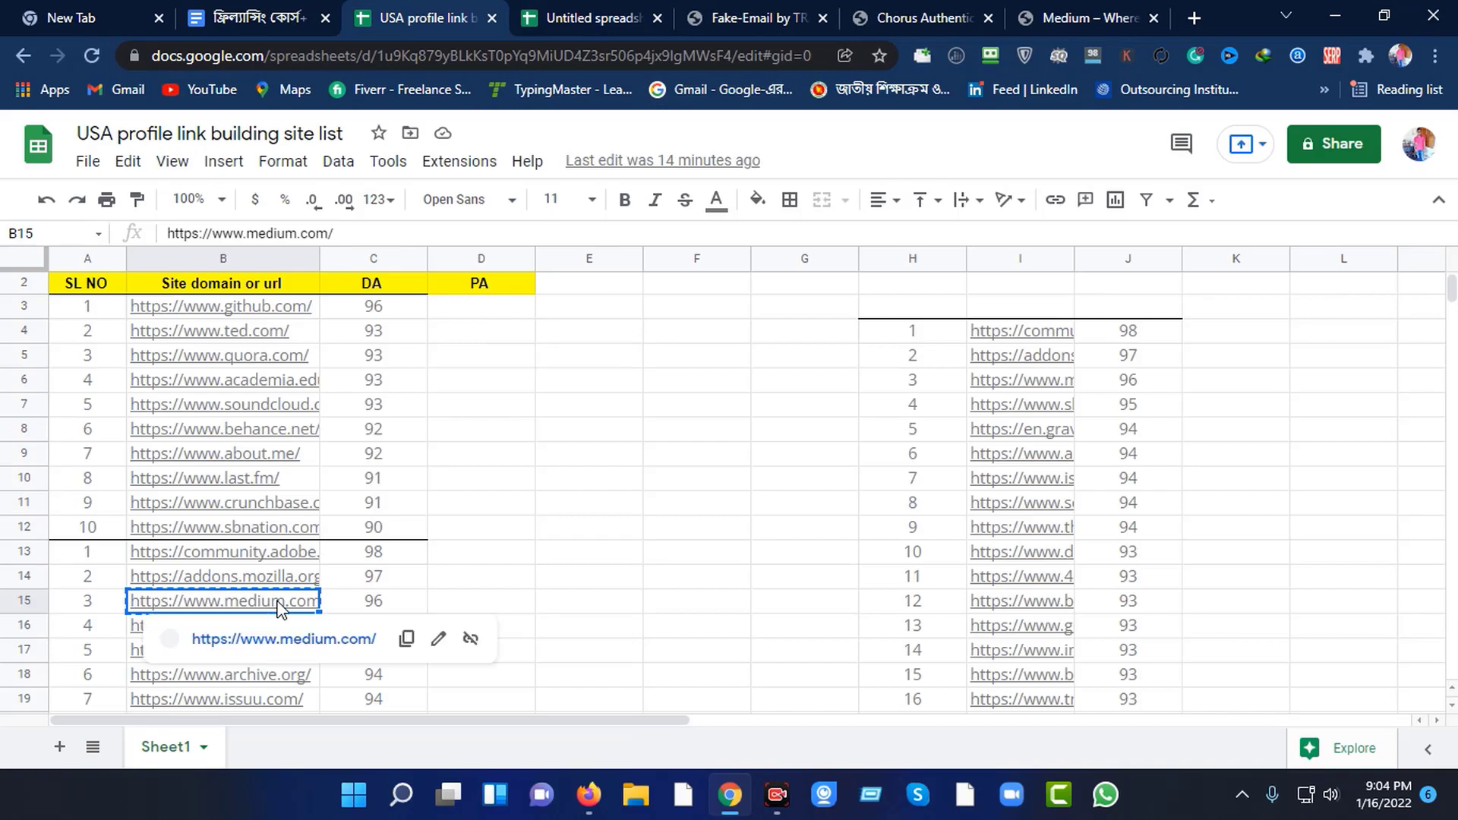
pyautogui.click(1066, 12)
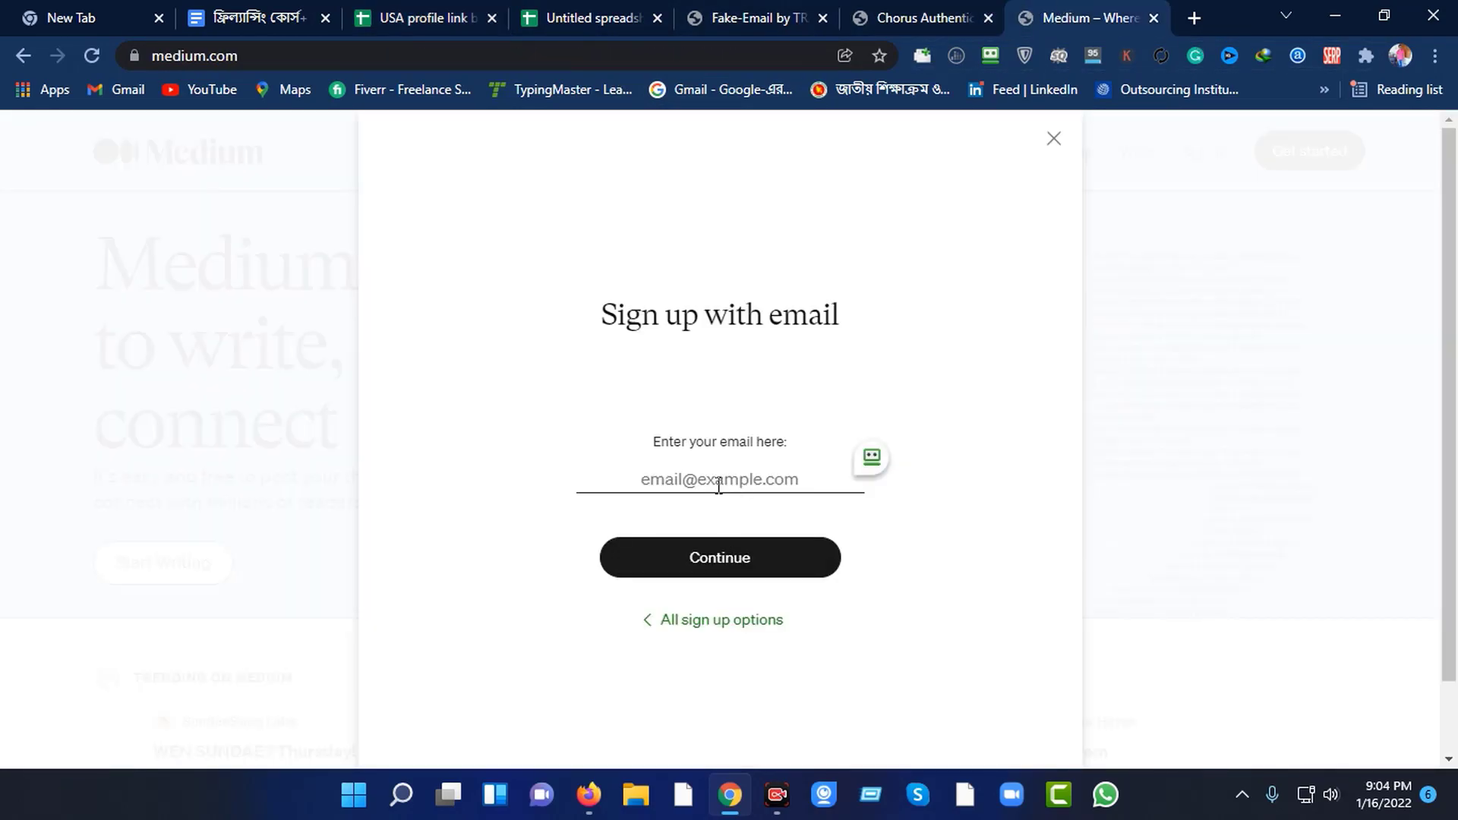
pyautogui.click(638, 12)
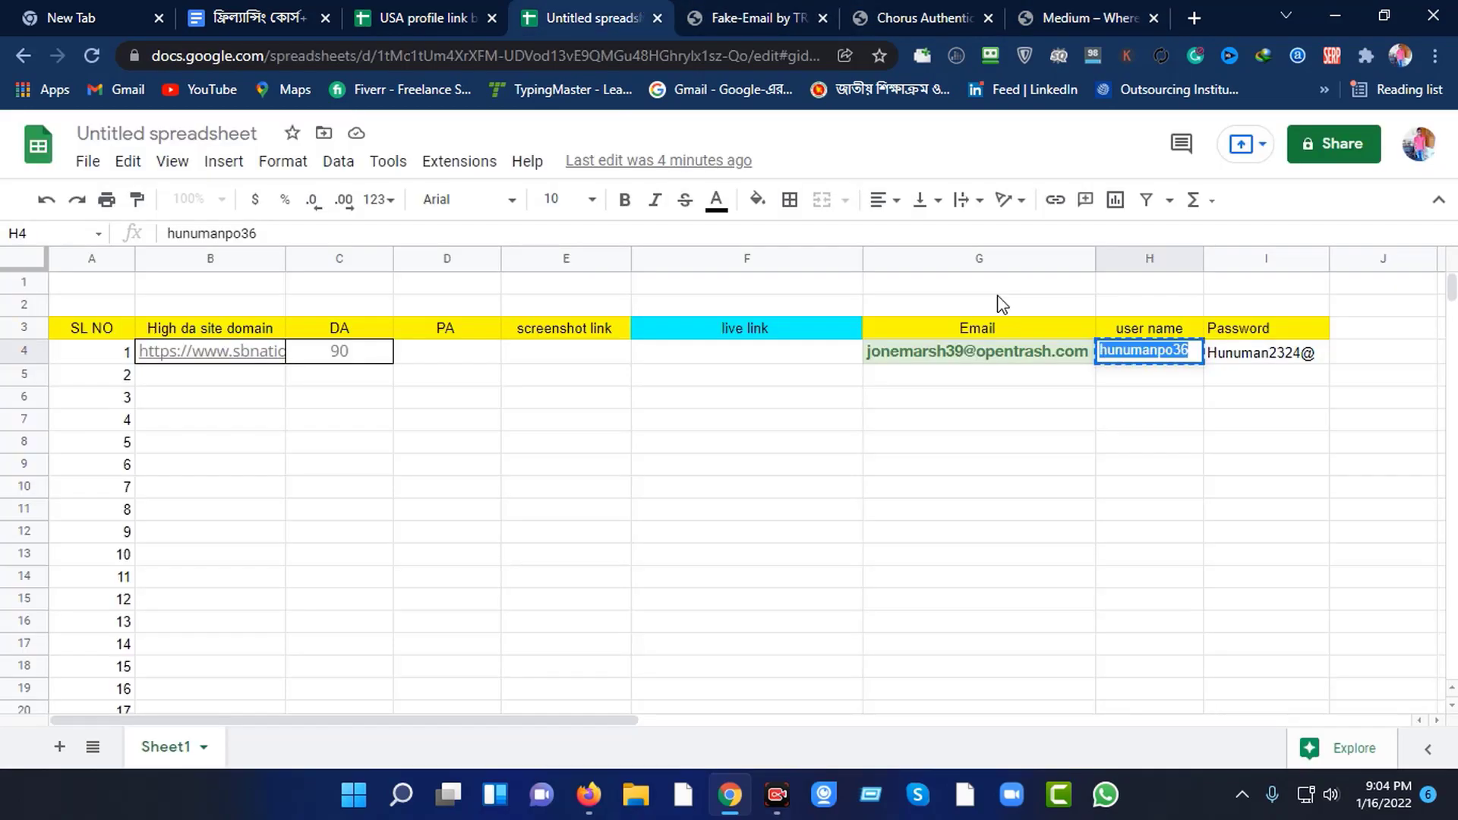
pyautogui.click(978, 356)
pyautogui.moveTo(374, 235); pyautogui.dragTo(107, 242)
pyautogui.hotkey('ctrl', 'c')
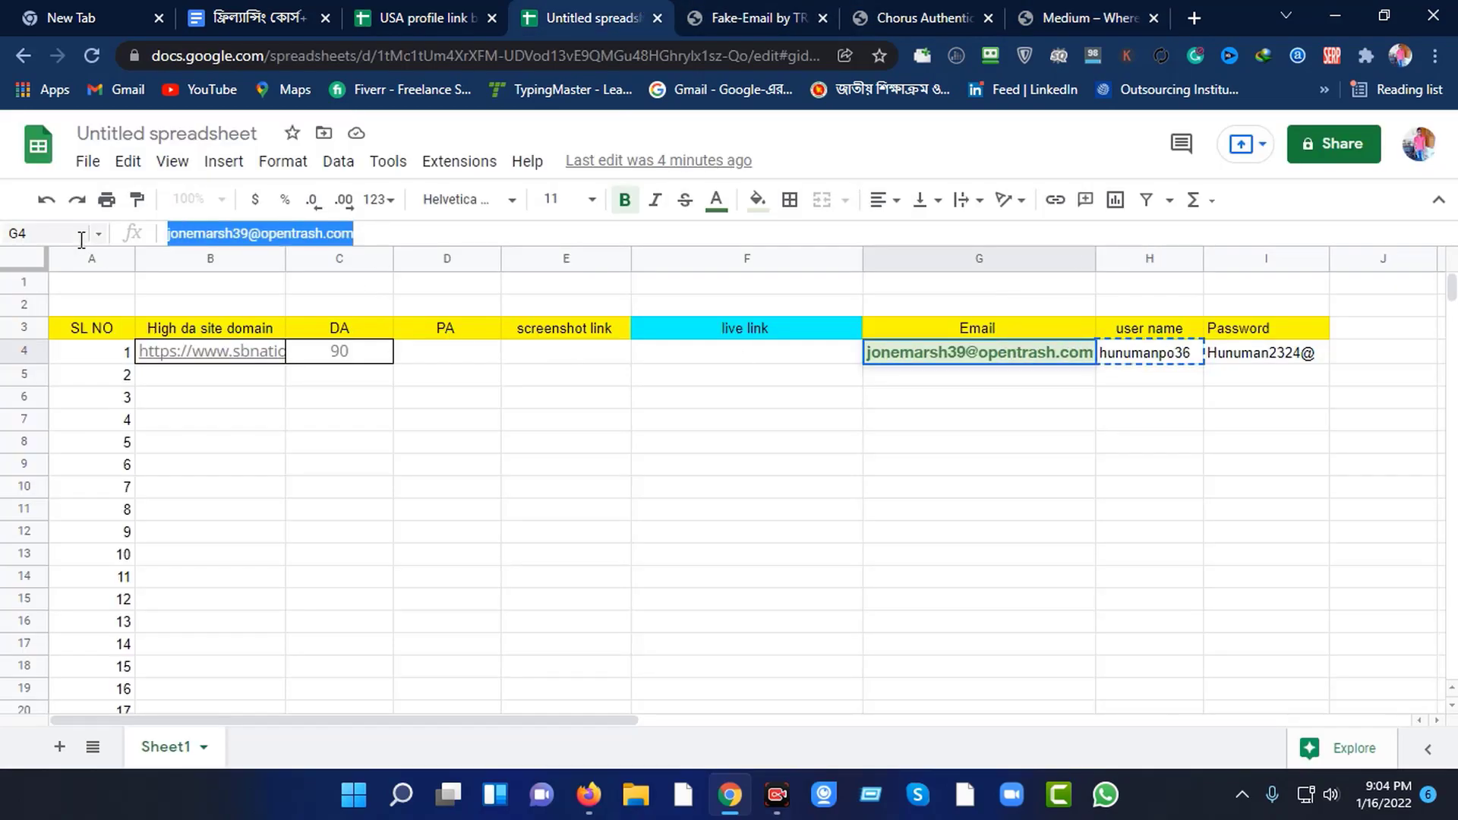
pyautogui.hotkey('ctrl', 't')
pyautogui.click(1001, 22)
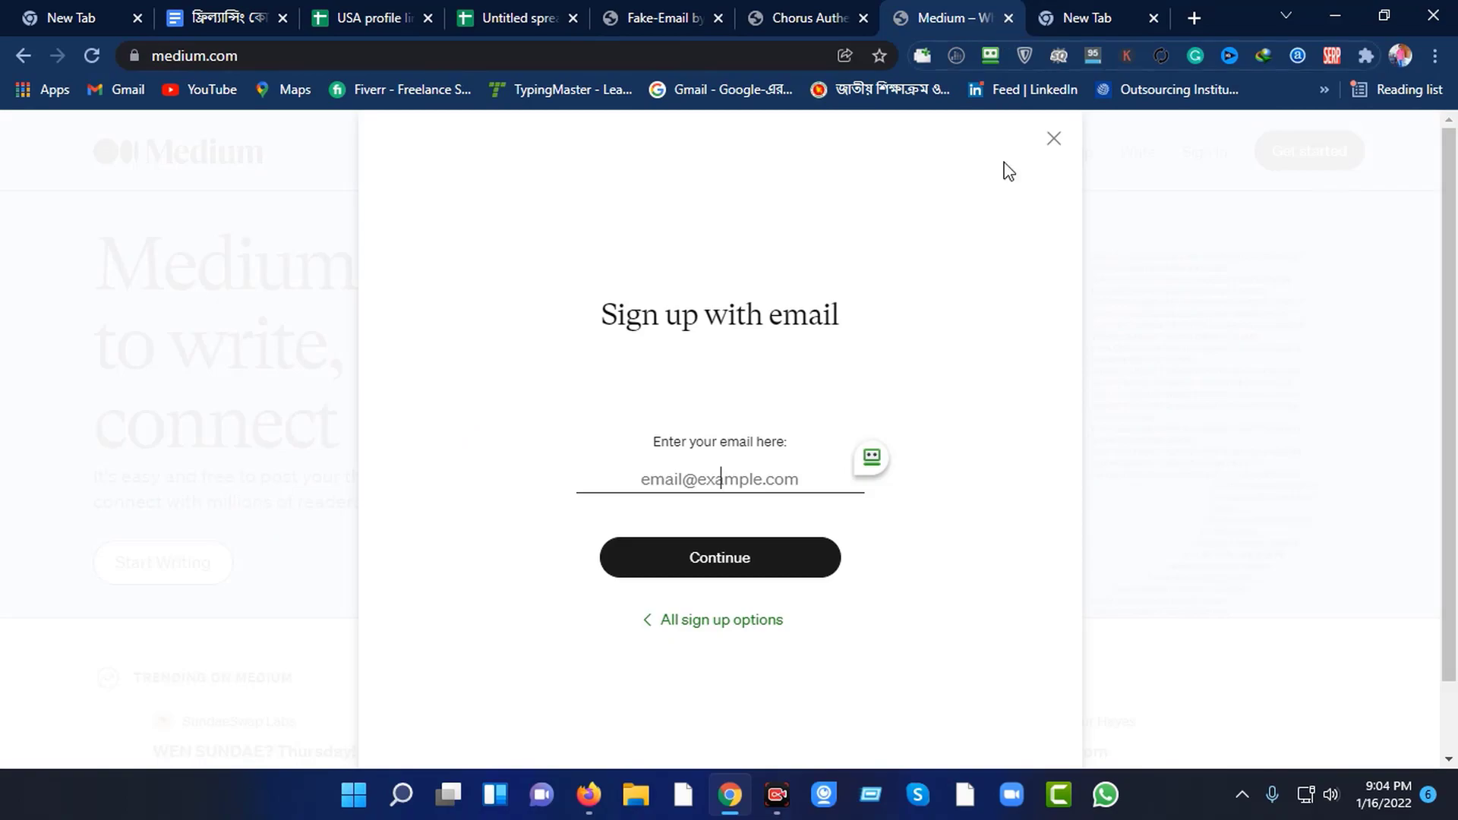
pyautogui.click(714, 486)
pyautogui.hotkey('ctrl', 'v')
pyautogui.click(774, 575)
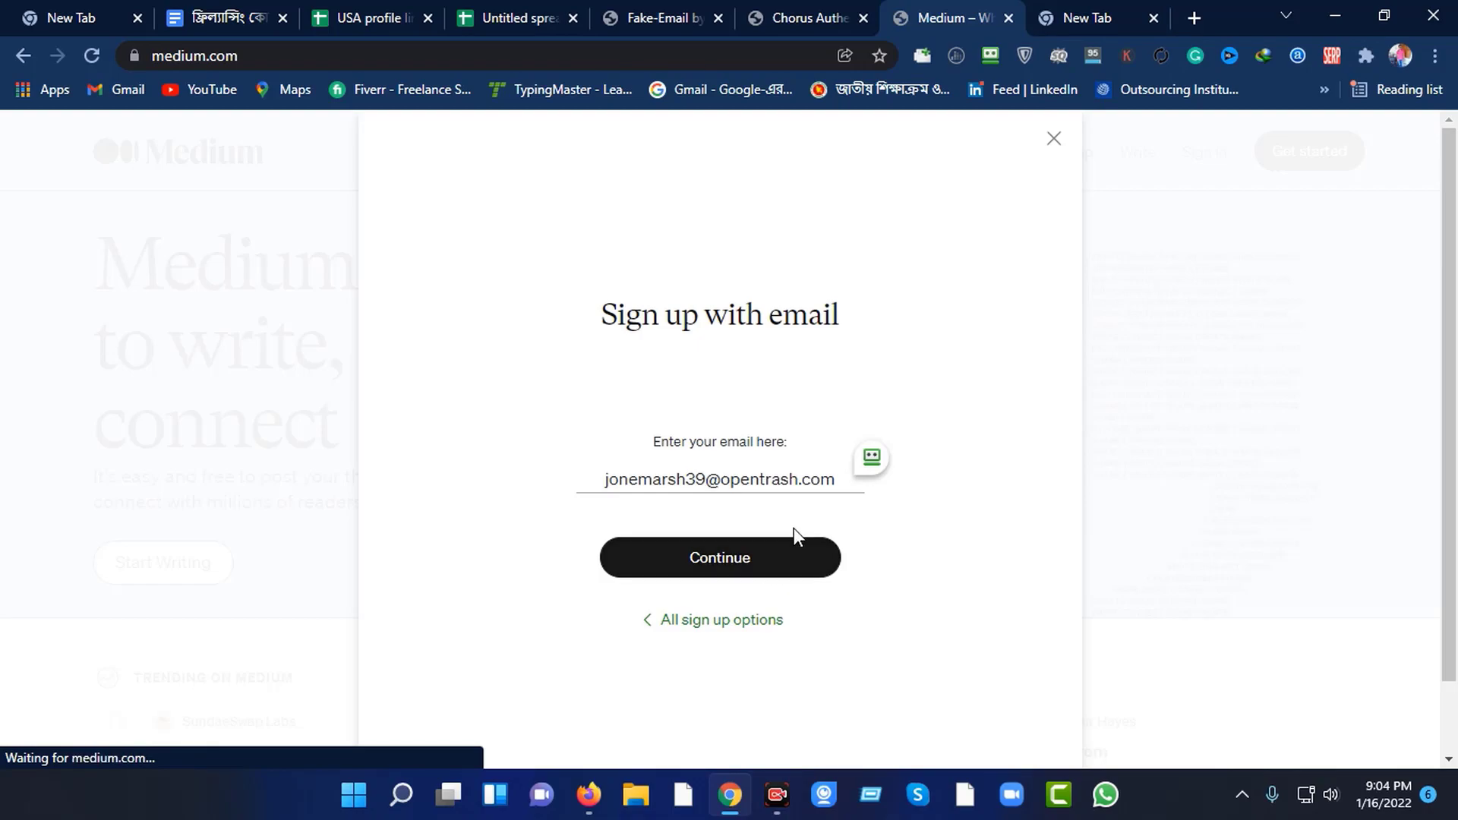
pyautogui.click(1154, 17)
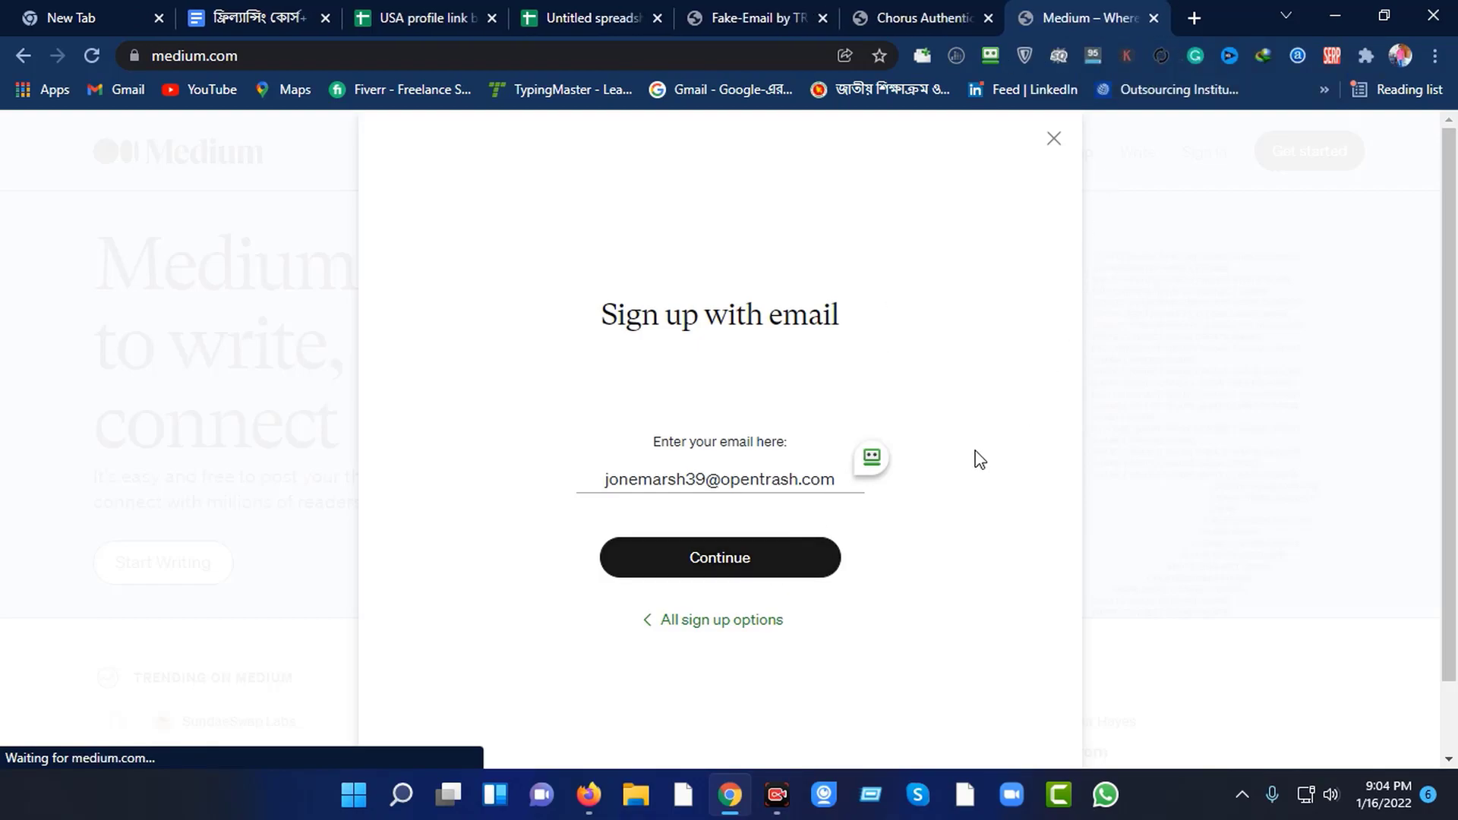
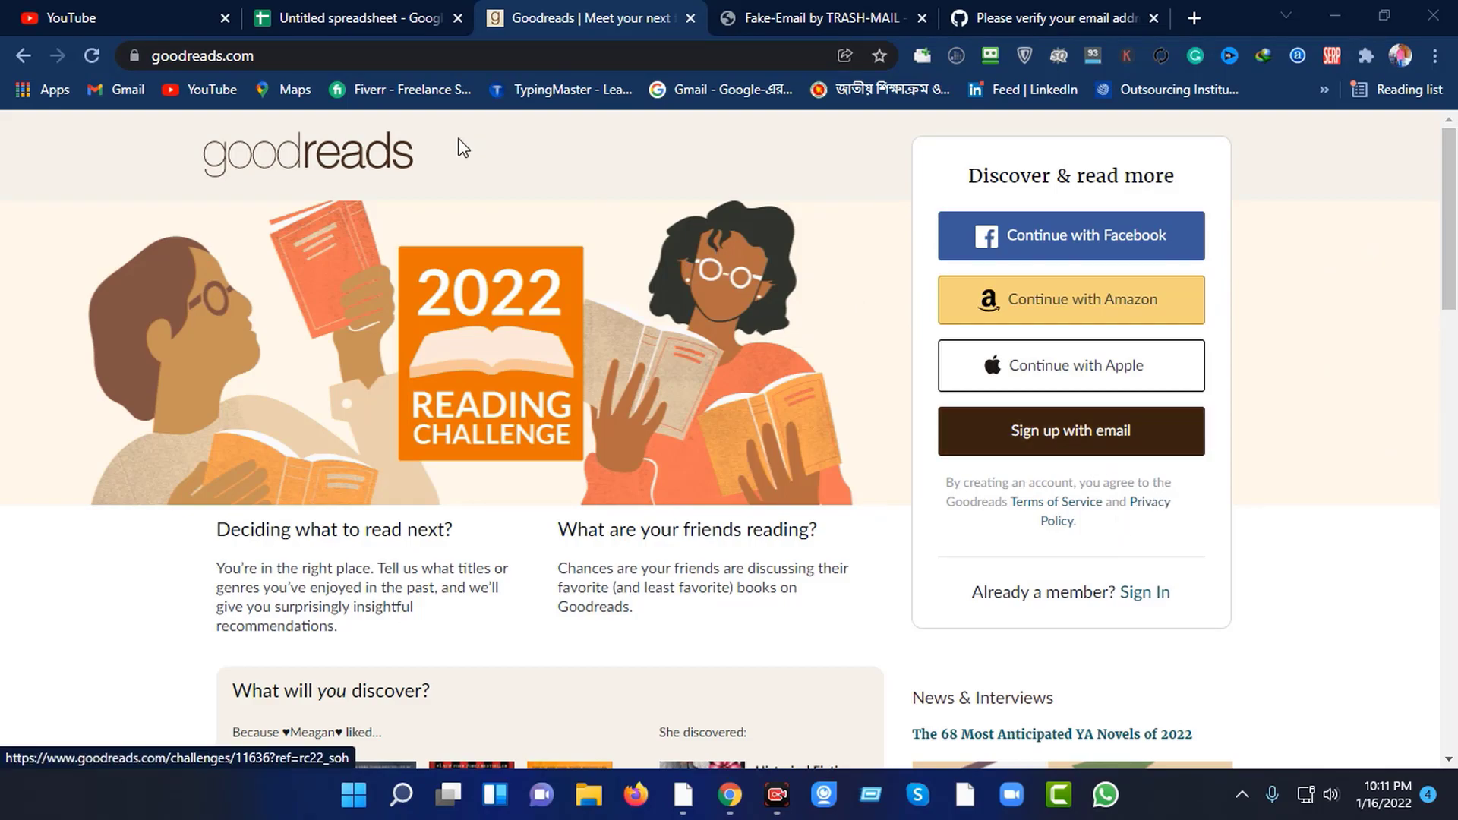
# Step: Open Goodreads' e-mail sign-up form and paste the account password
pyautogui.click(1082, 448)
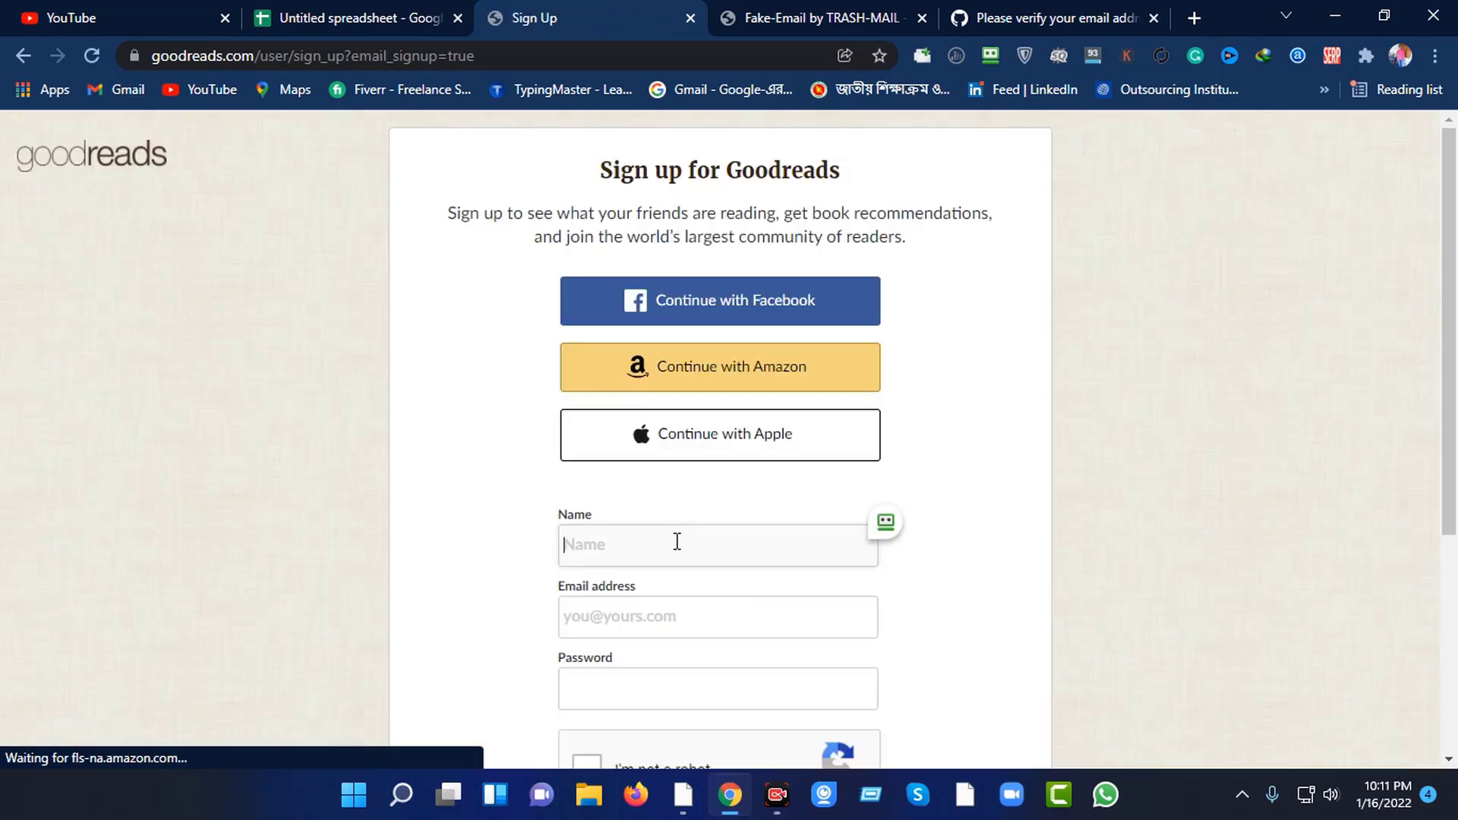
pyautogui.click(657, 627)
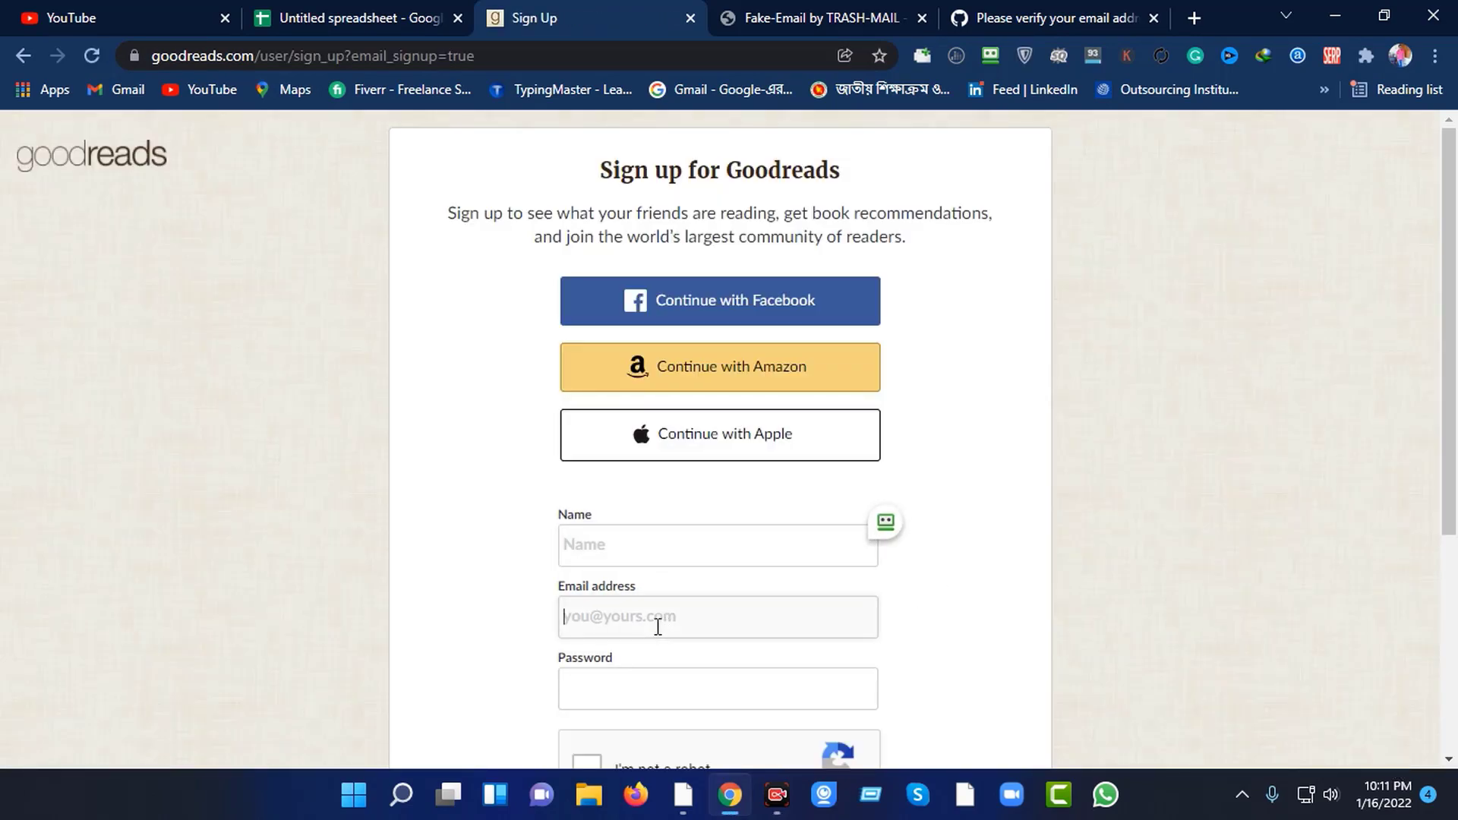
pyautogui.click(658, 683)
pyautogui.scroll(-2, 655, 674)
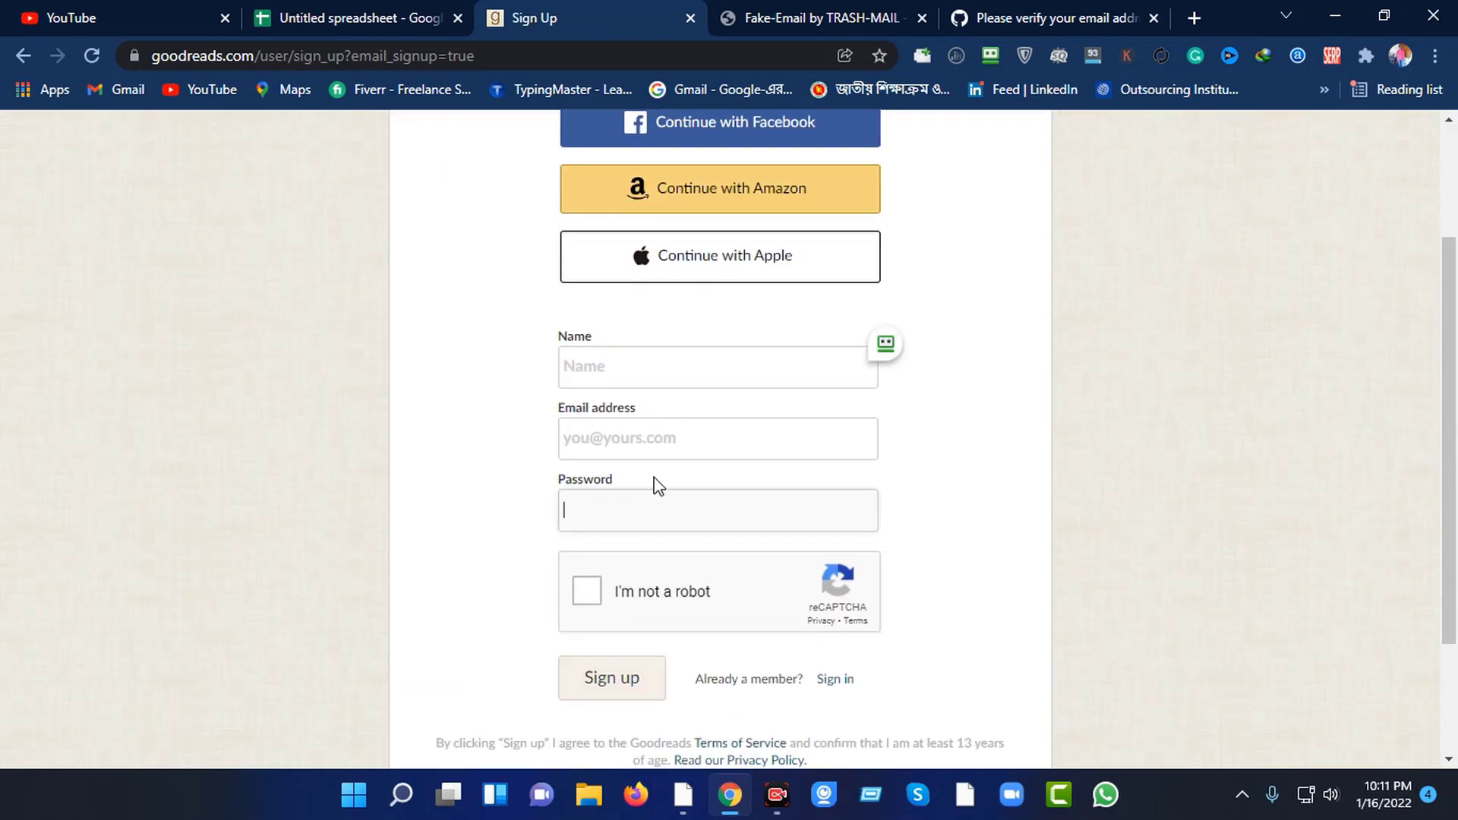
pyautogui.hotkey('ctrl', 'v')
# Step: Fill the Name field with the user name from spreadsheet cell H4, trimming the trailing digits
pyautogui.click(657, 444)
pyautogui.click(663, 366)
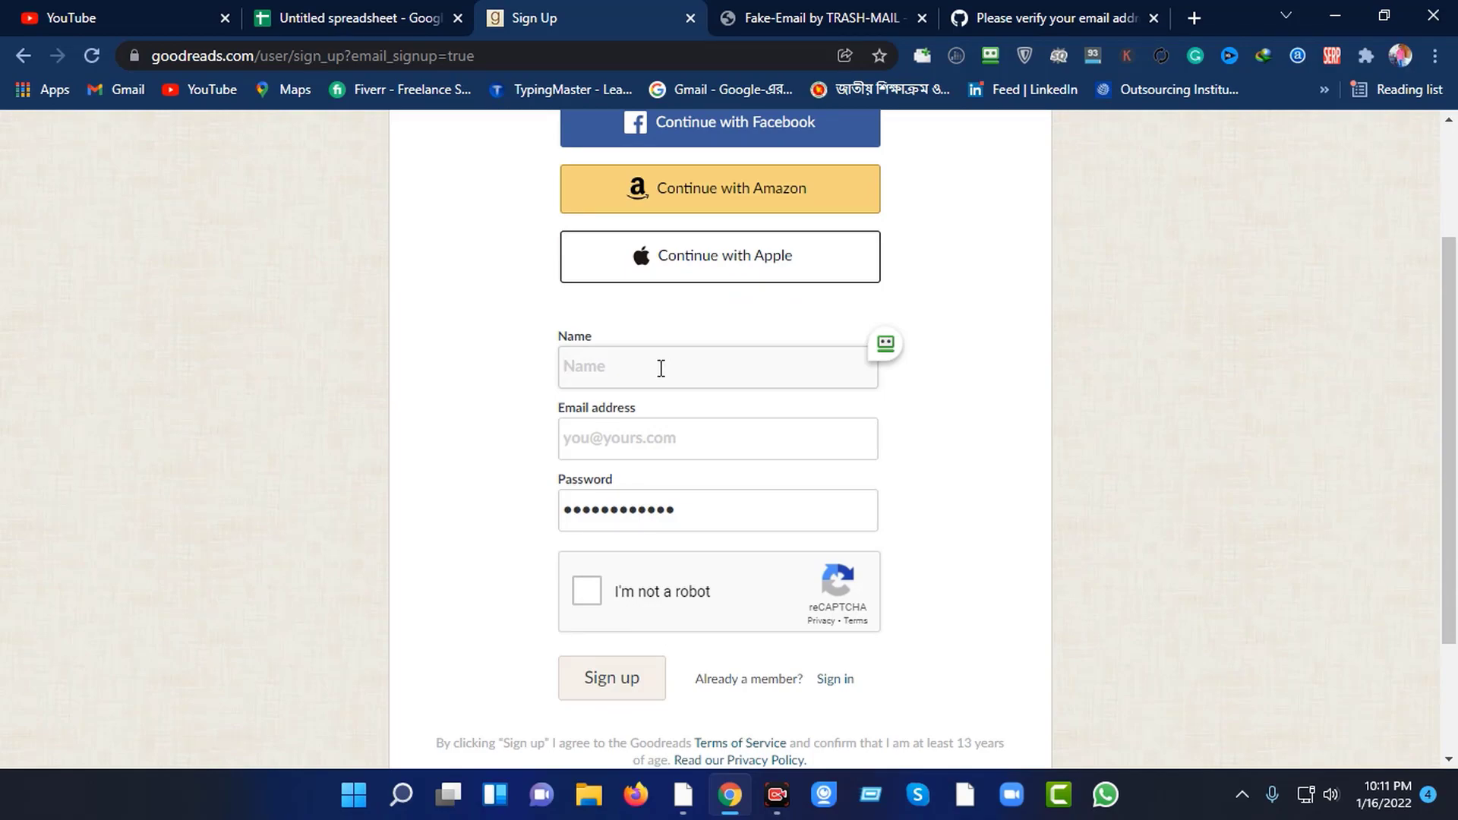
pyautogui.click(816, 15)
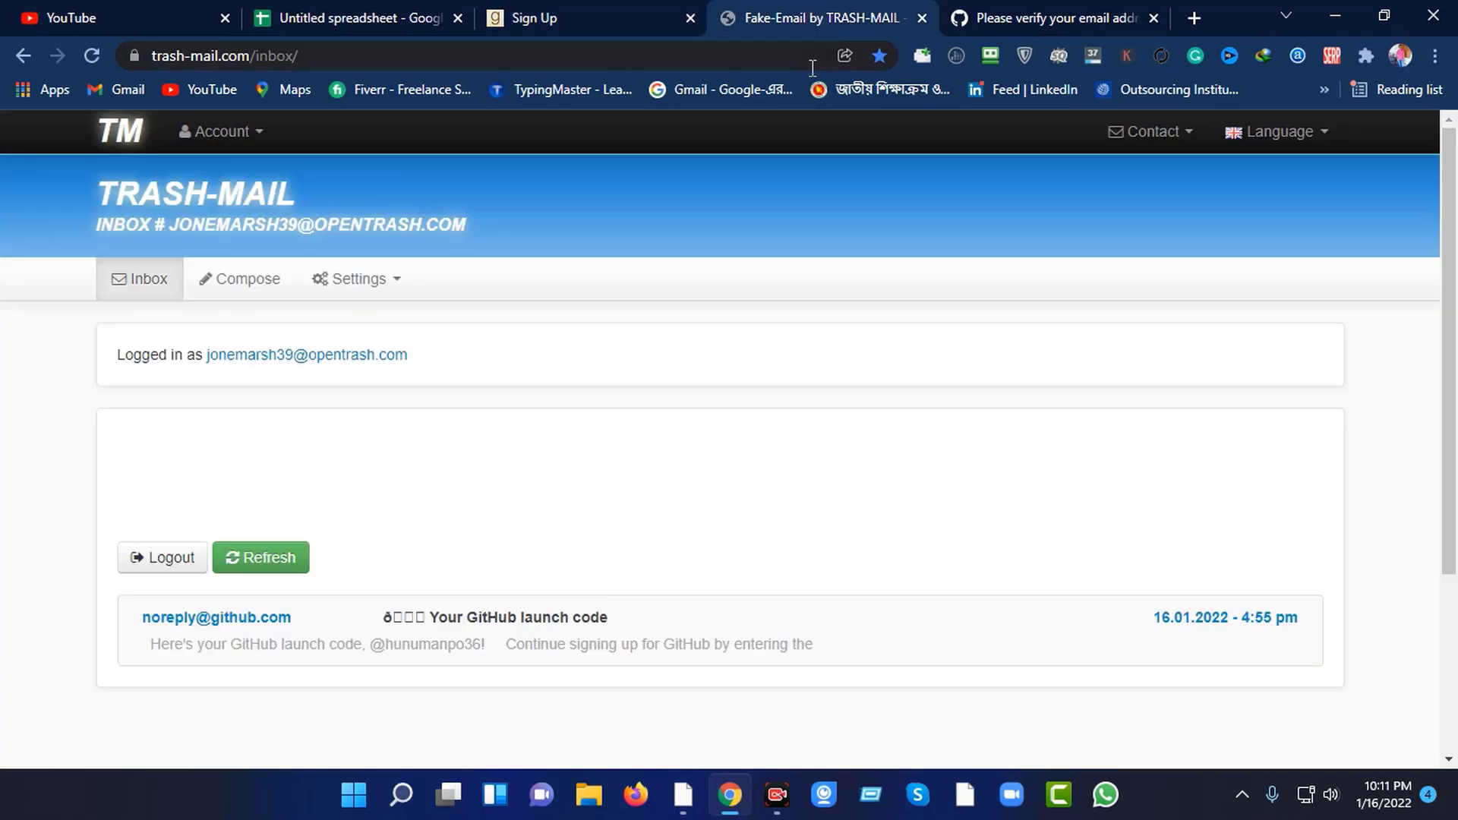
pyautogui.click(364, 15)
pyautogui.click(1114, 357)
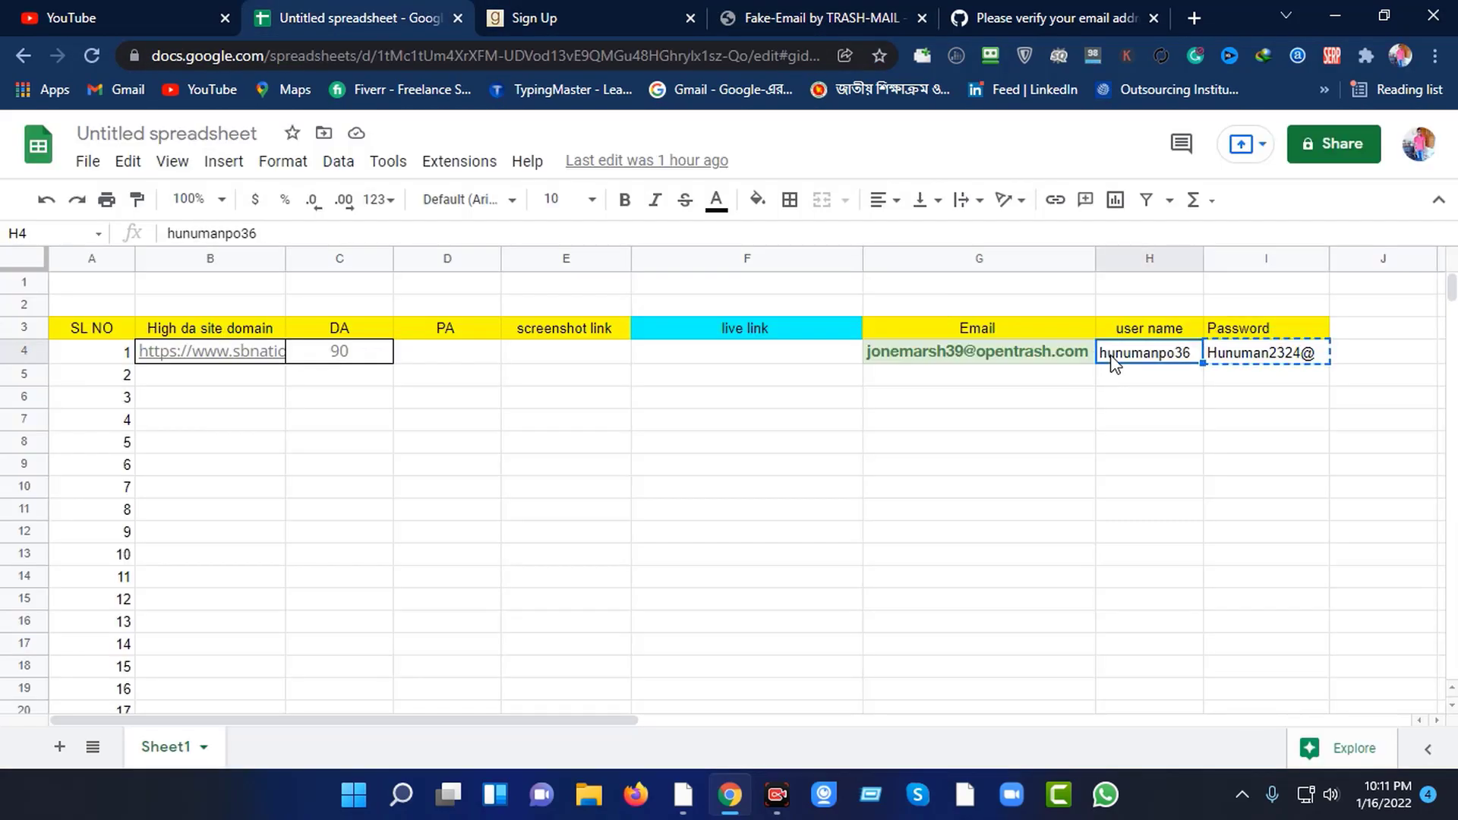
pyautogui.click(1026, 16)
pyautogui.click(809, 14)
pyautogui.click(556, 12)
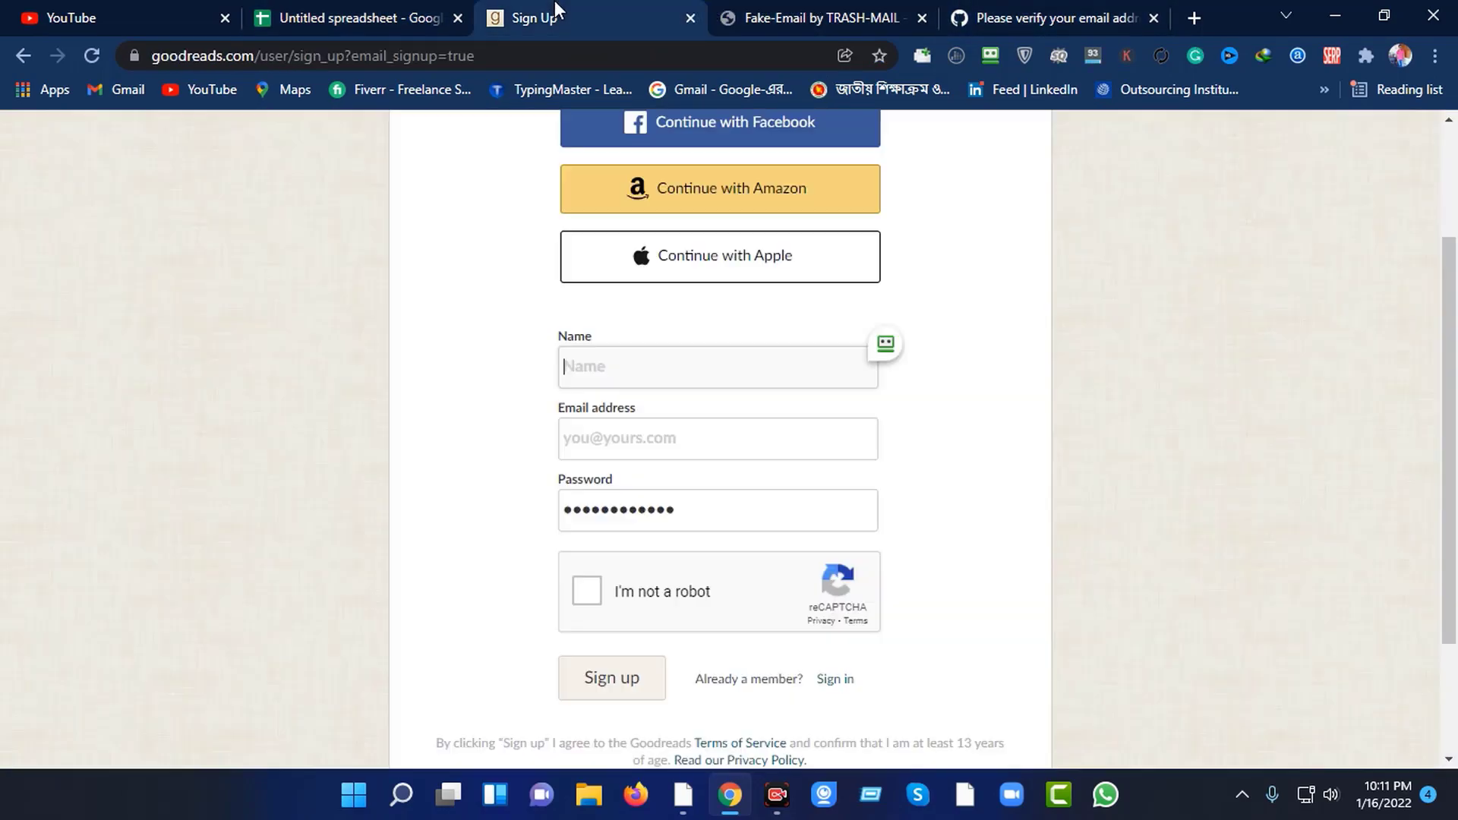
pyautogui.write('hunumanpo36')
pyautogui.press('BackSpace')
# Step: Paste the temporary e-mail address from cell G4 into the Email field
pyautogui.click(614, 441)
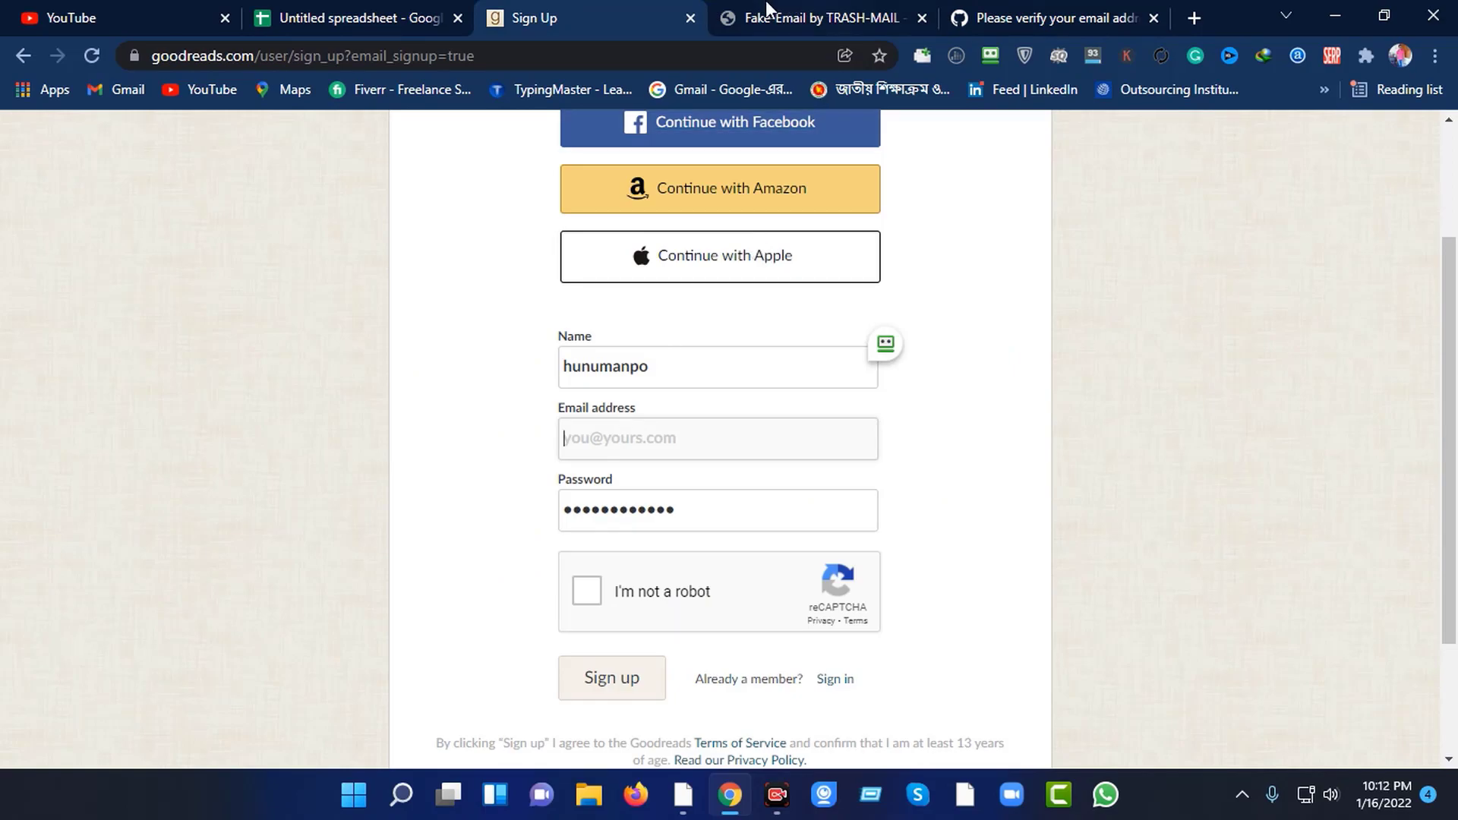
pyautogui.click(425, 11)
pyautogui.click(1010, 353)
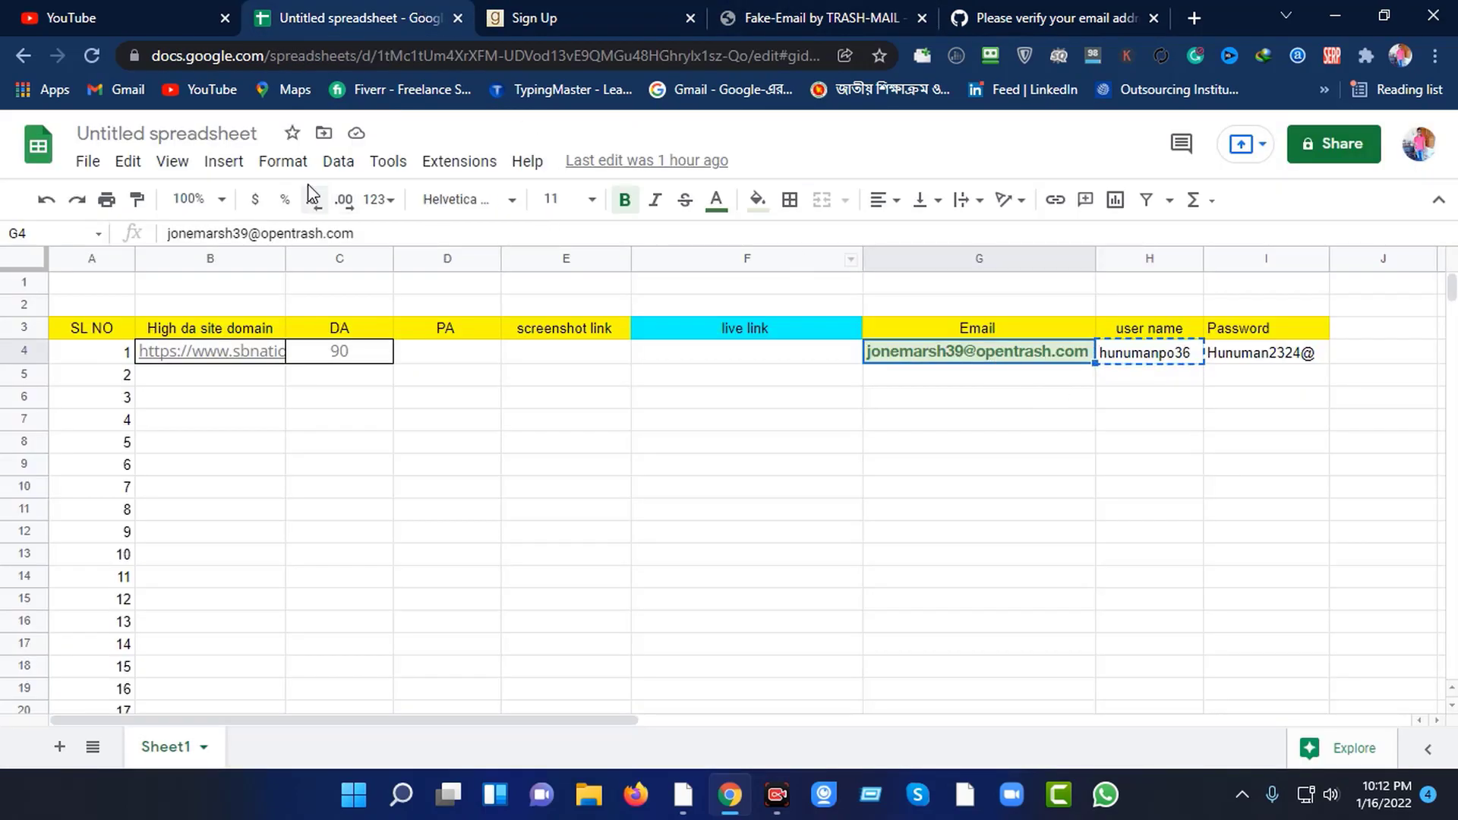
pyautogui.moveTo(355, 233); pyautogui.dragTo(101, 242)
pyautogui.hotkey('ctrl', 'c')
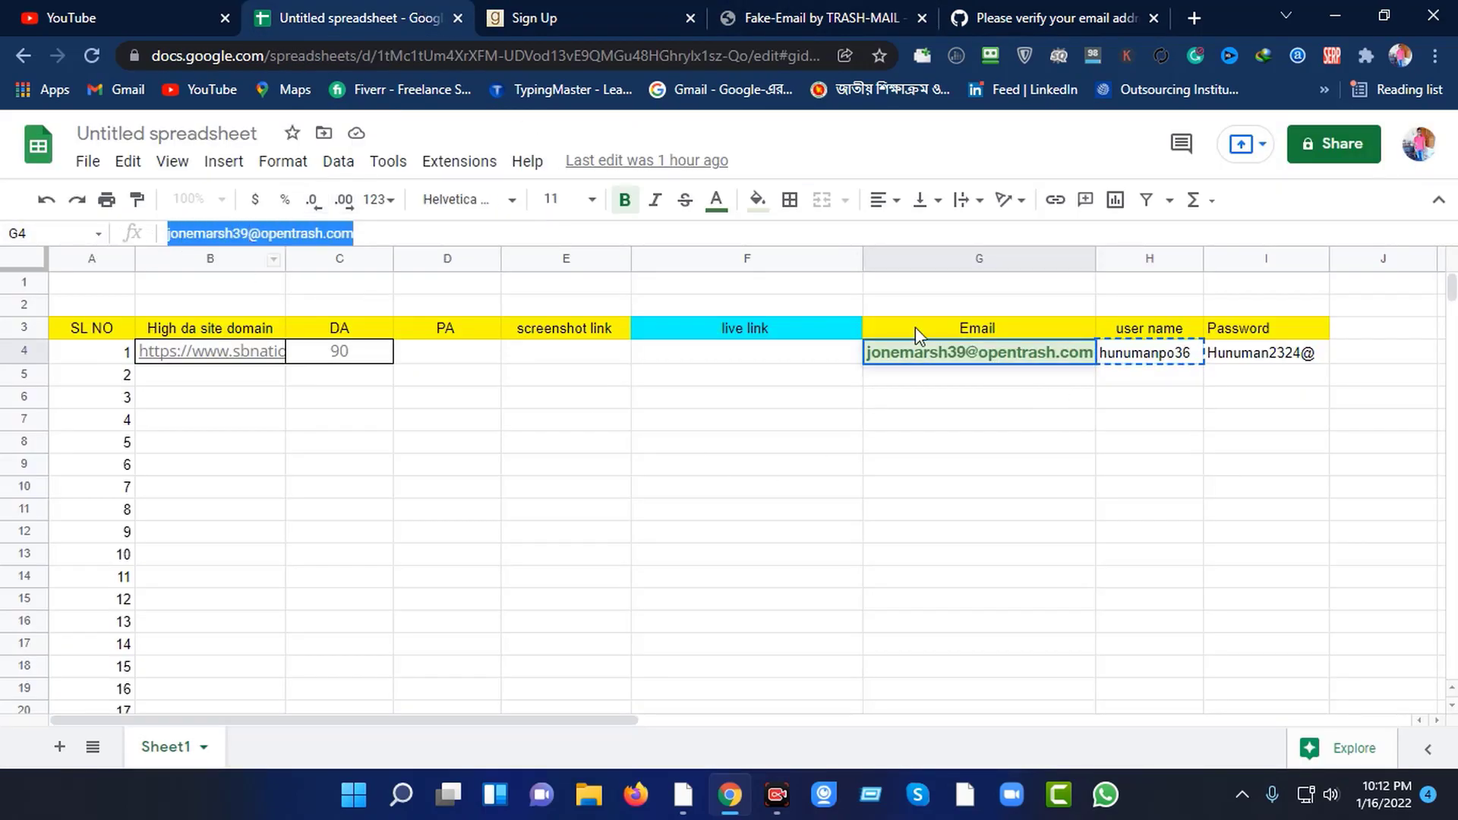
pyautogui.click(536, 10)
pyautogui.hotkey('ctrl', 'v')
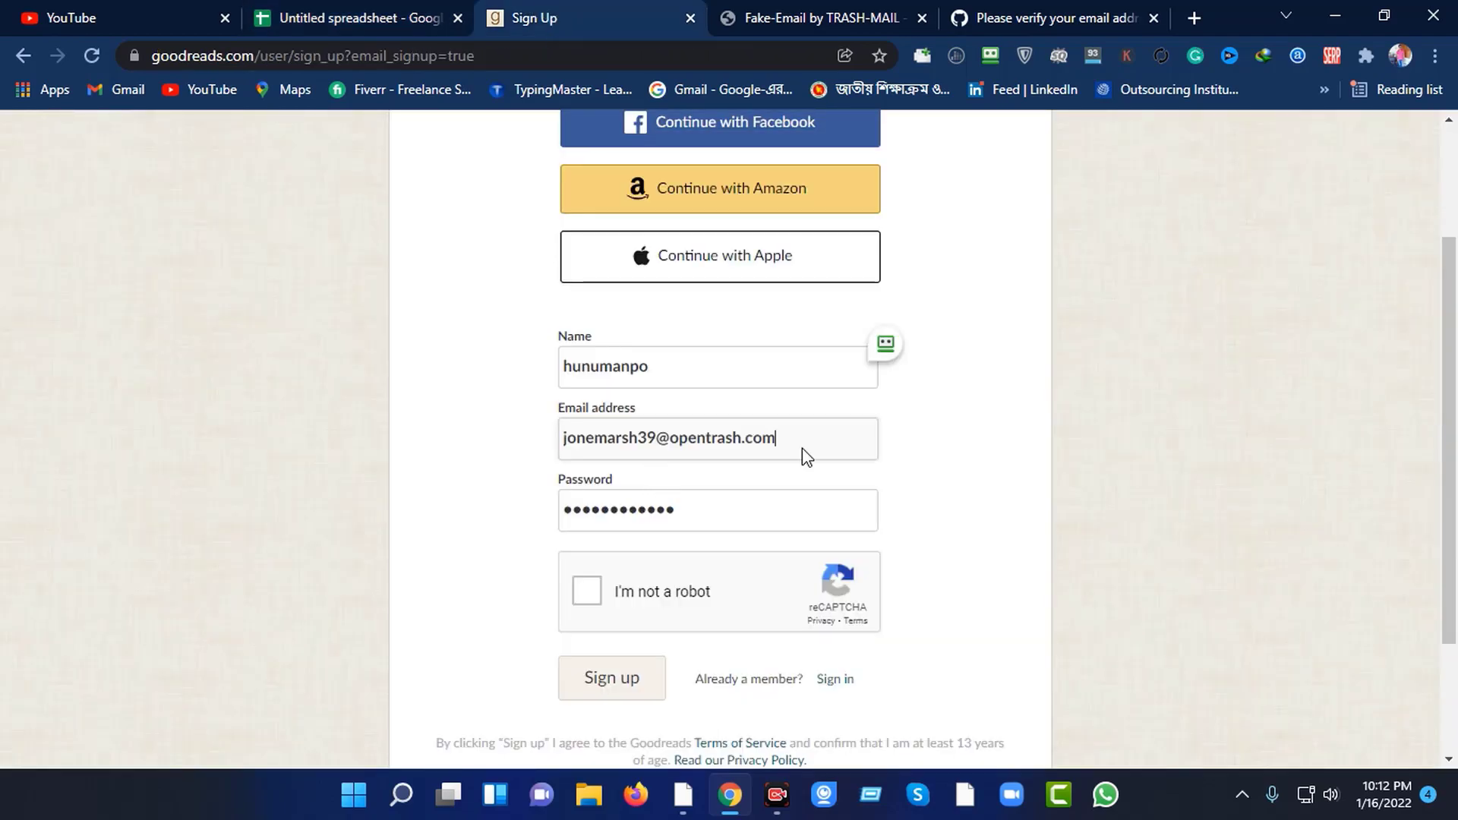
# Step: Solve the reCAPTCHA hills image challenge and submit the sign-up form
pyautogui.click(589, 600)
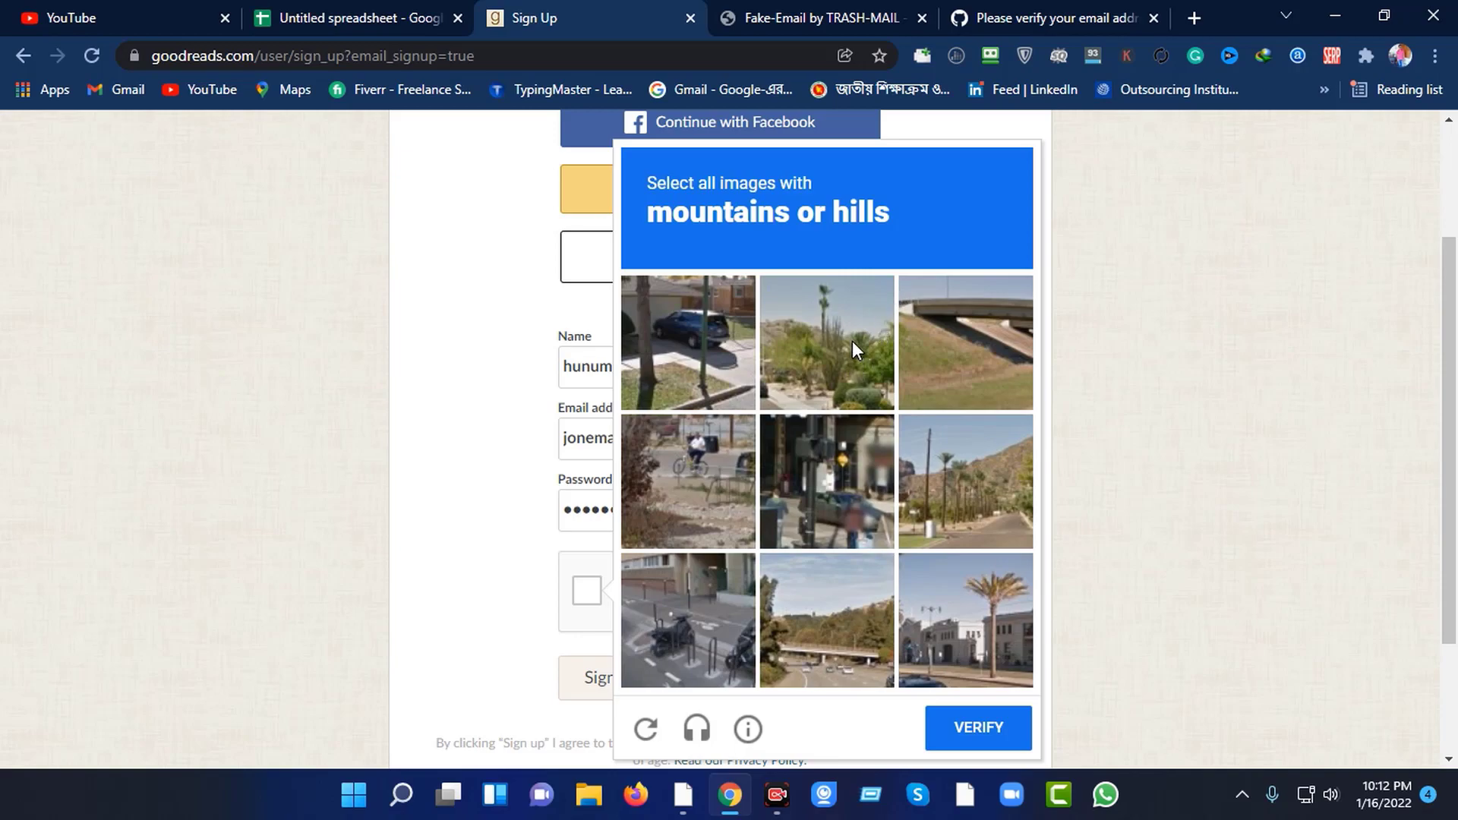
pyautogui.click(963, 492)
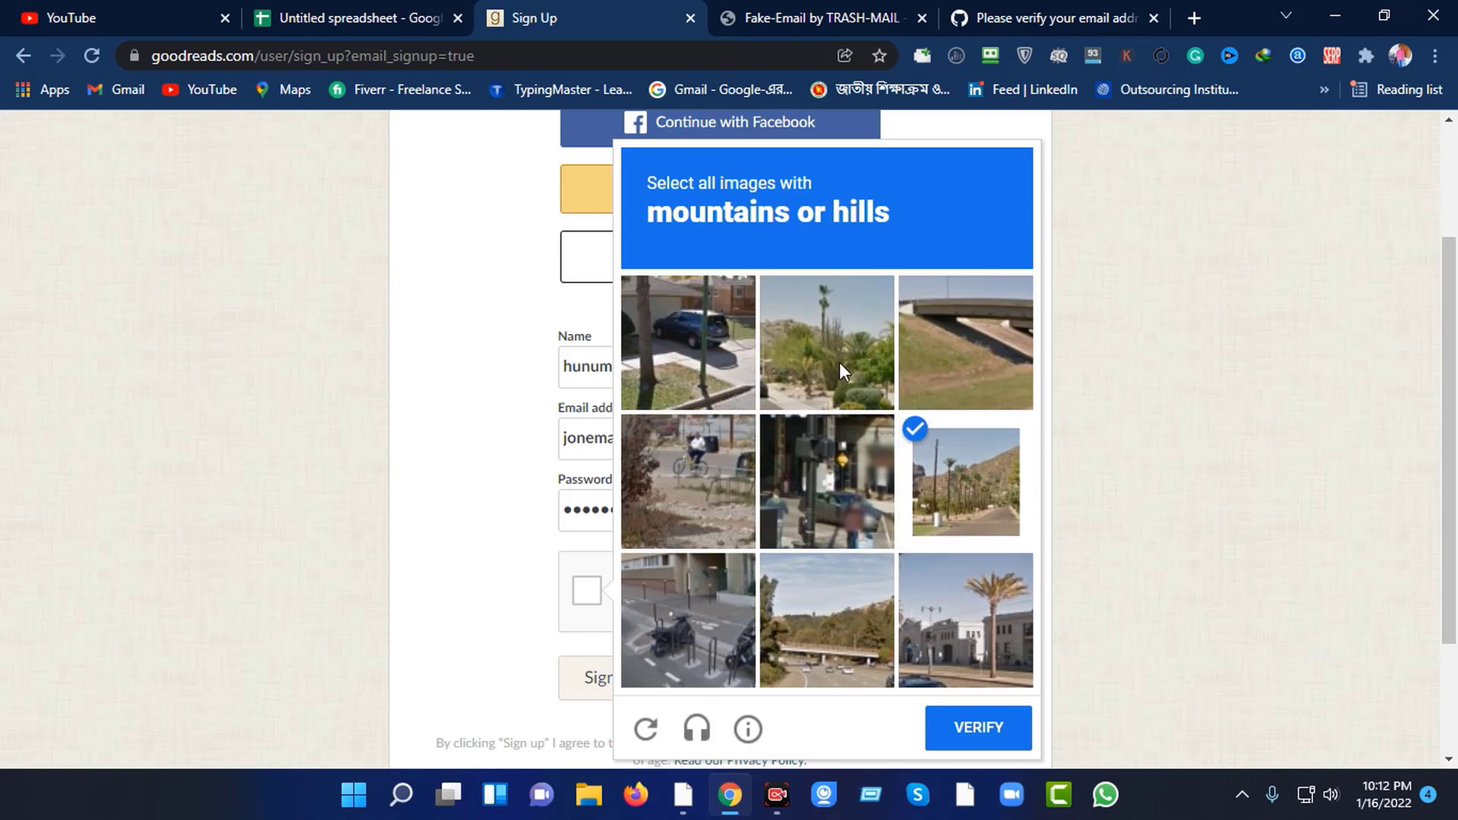
pyautogui.click(843, 372)
pyautogui.click(808, 617)
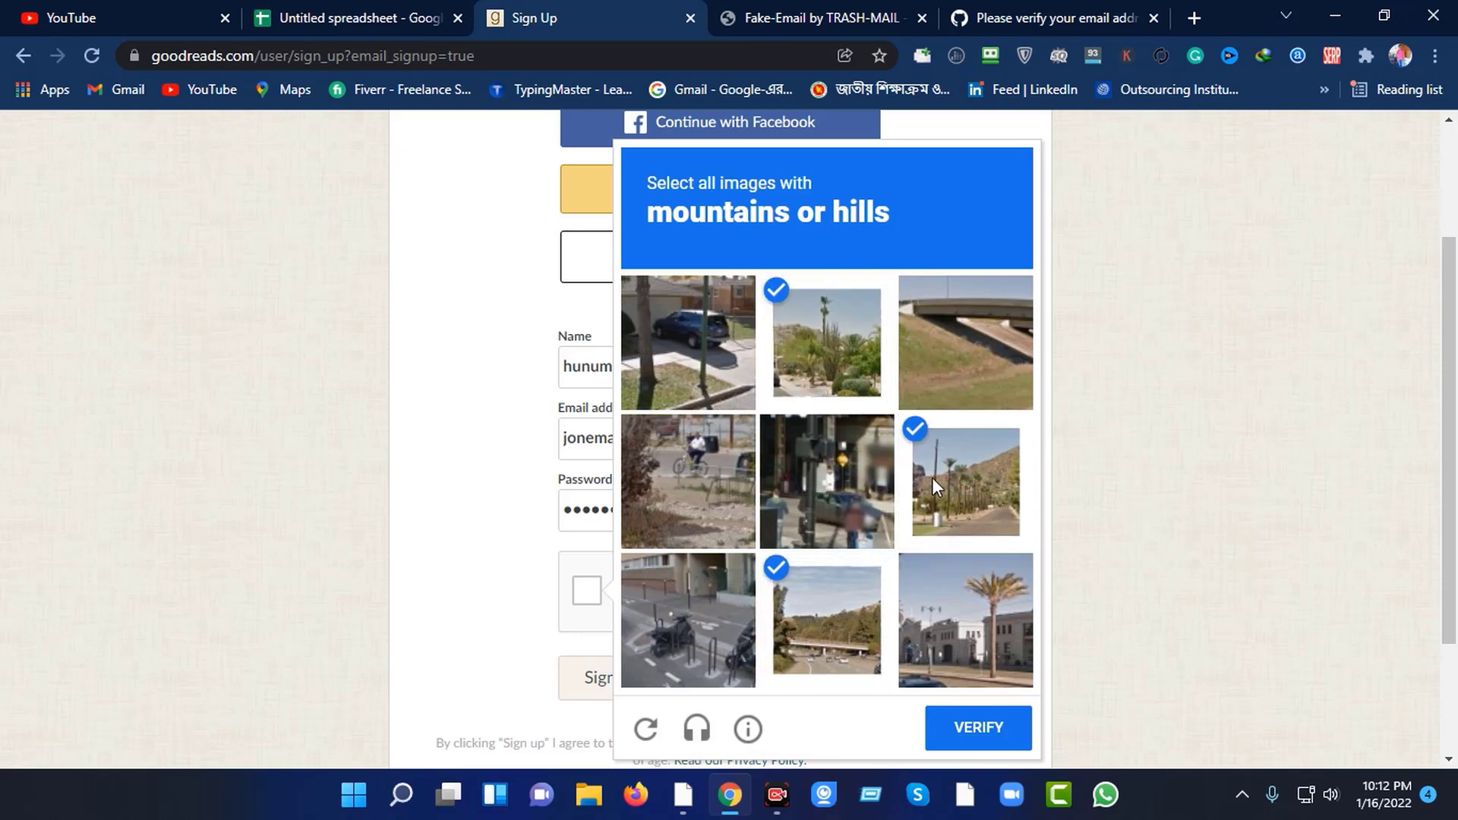
pyautogui.click(971, 729)
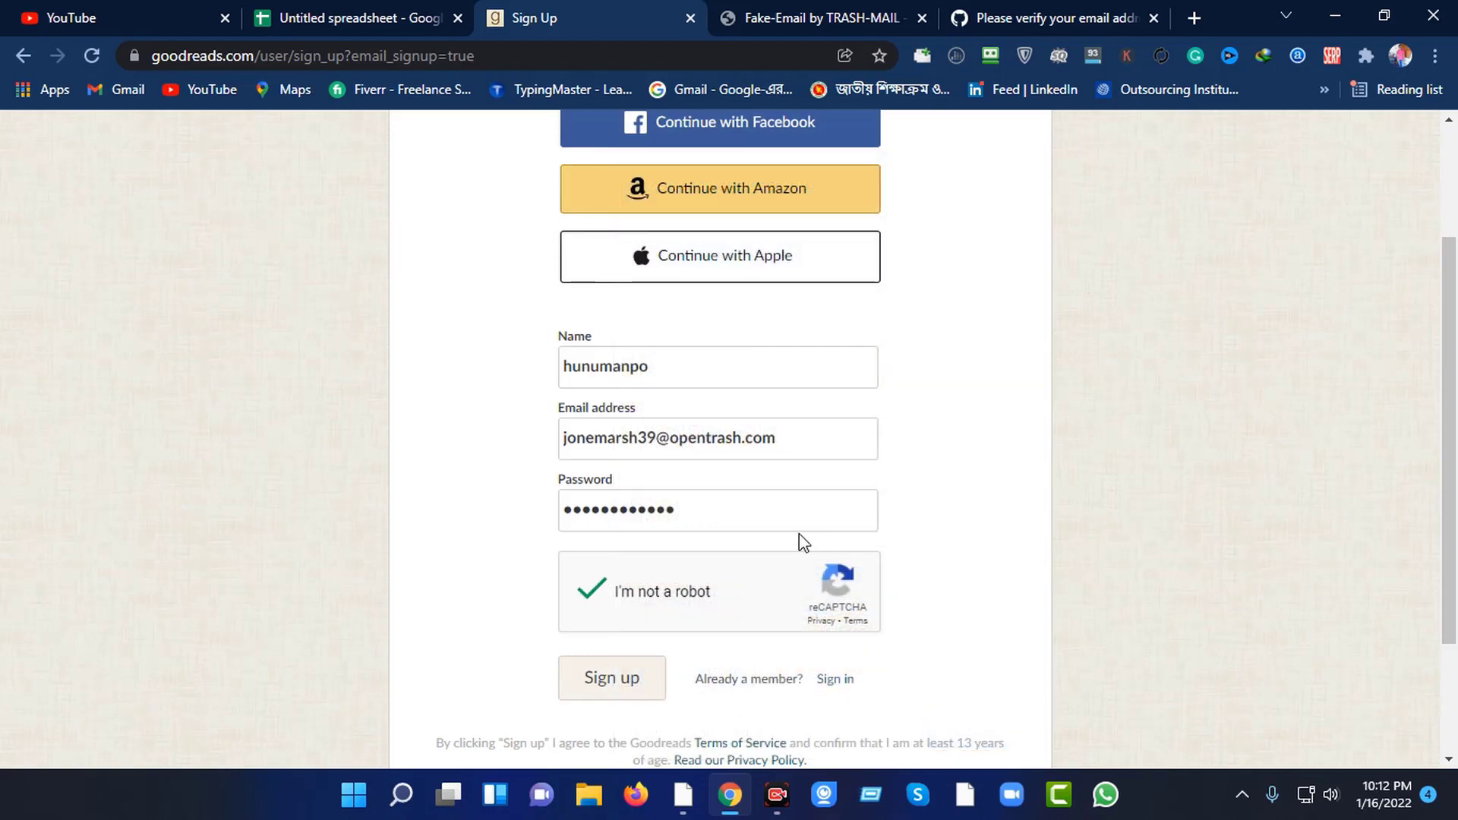
pyautogui.click(643, 688)
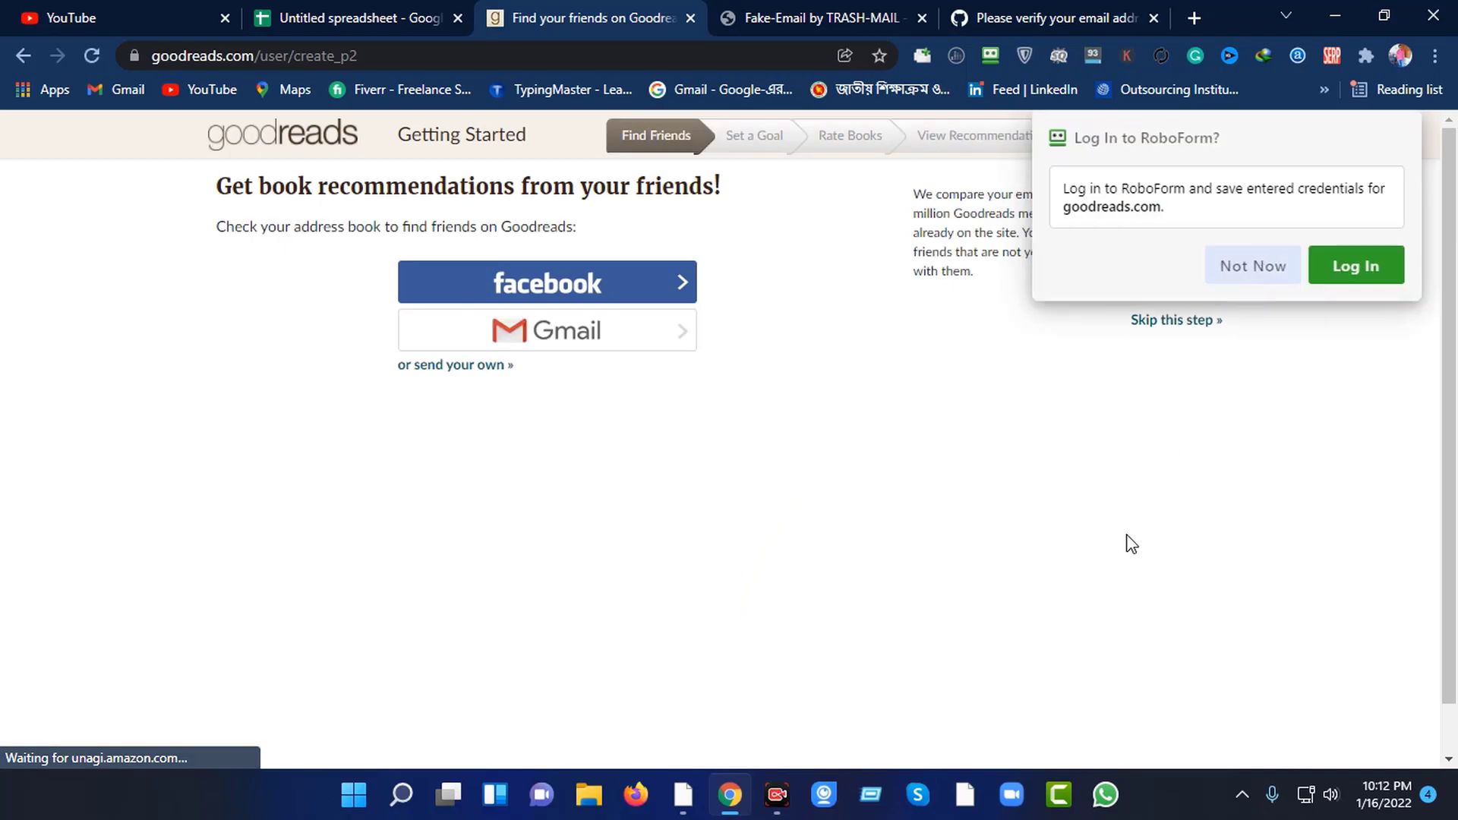
# Step: Dismiss the password manager prompt and skip finding friends and setting a reading goal
pyautogui.click(1242, 288)
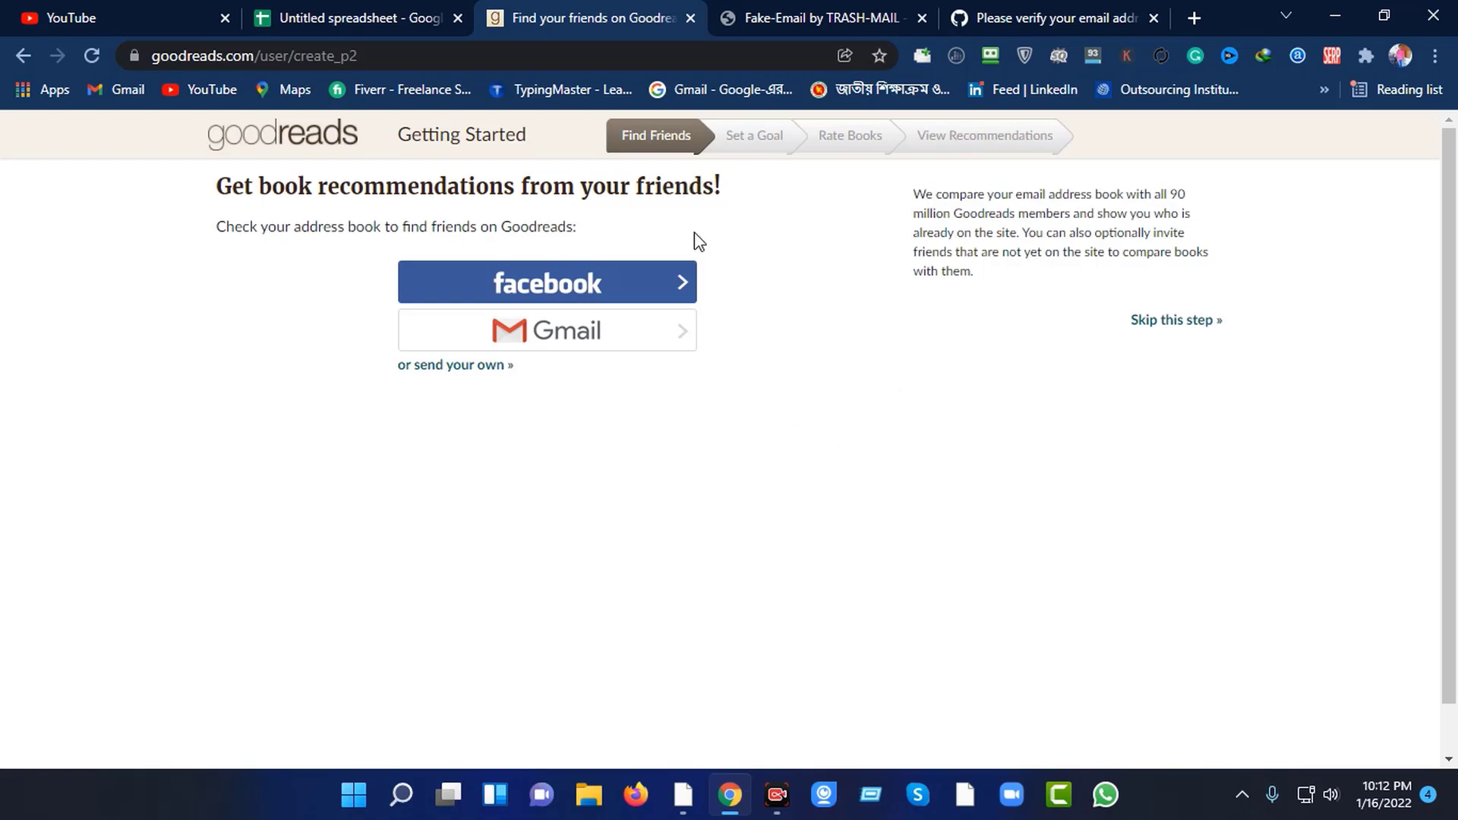
pyautogui.click(1193, 322)
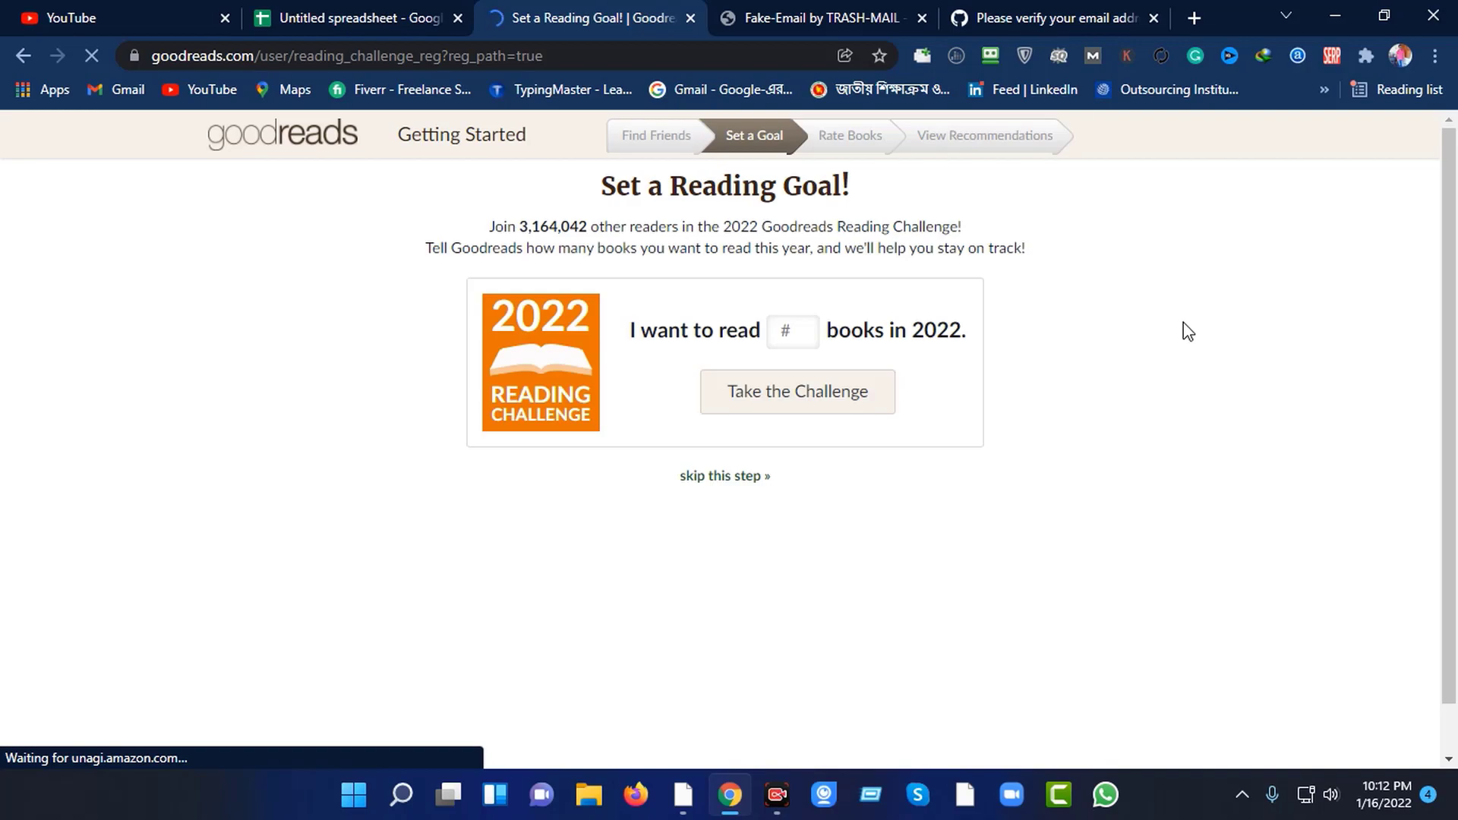
pyautogui.click(748, 479)
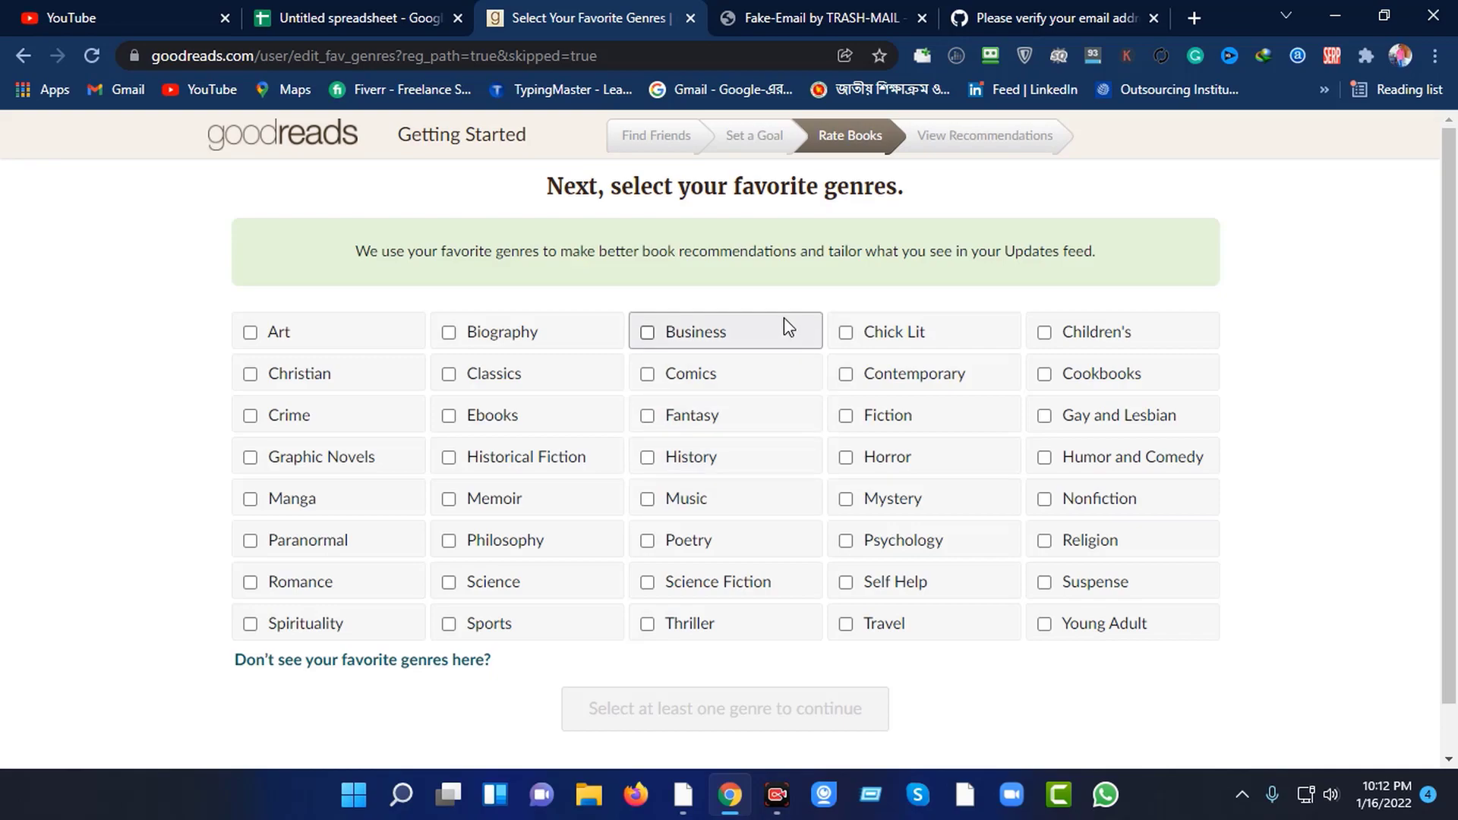
# Step: Pick Art, Christian, Biography, Classics, Ebooks, Crime, Comics, Fantasy and Music as favourite genres
pyautogui.click(355, 341)
pyautogui.click(351, 389)
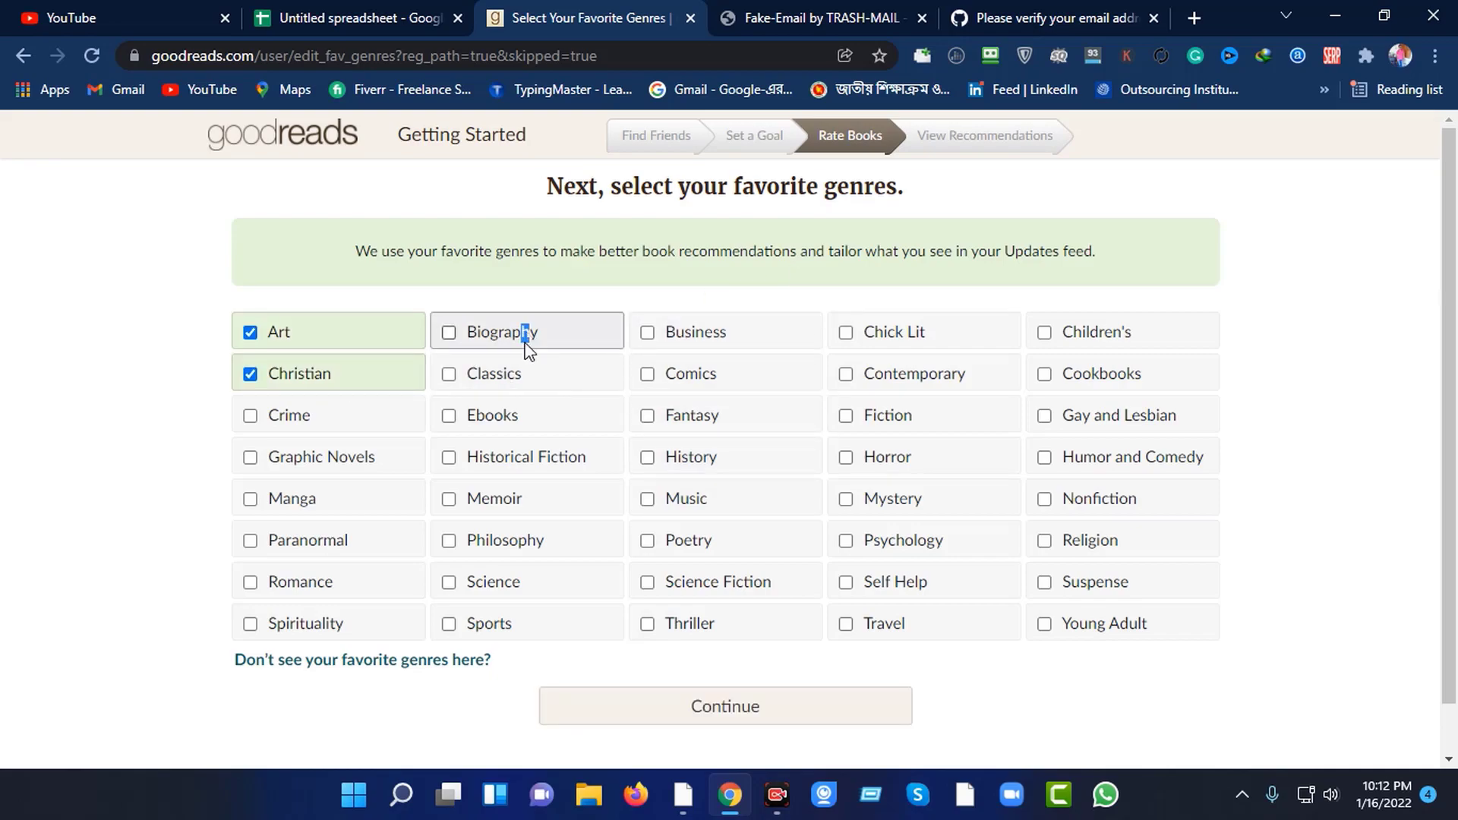
pyautogui.click(455, 376)
pyautogui.click(465, 347)
pyautogui.click(453, 421)
pyautogui.click(357, 414)
pyautogui.click(684, 374)
pyautogui.click(668, 416)
pyautogui.click(737, 492)
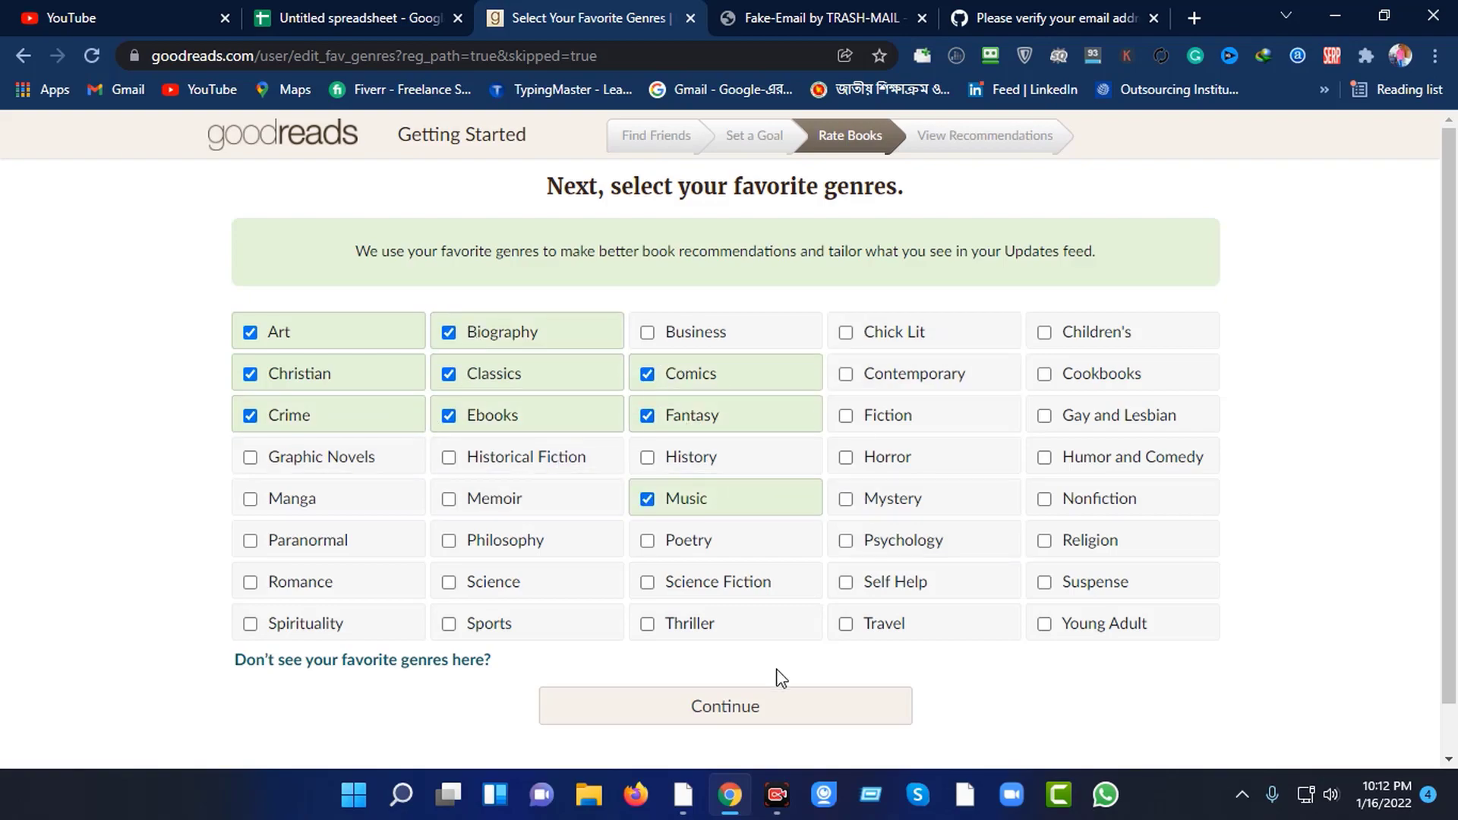
pyautogui.click(759, 704)
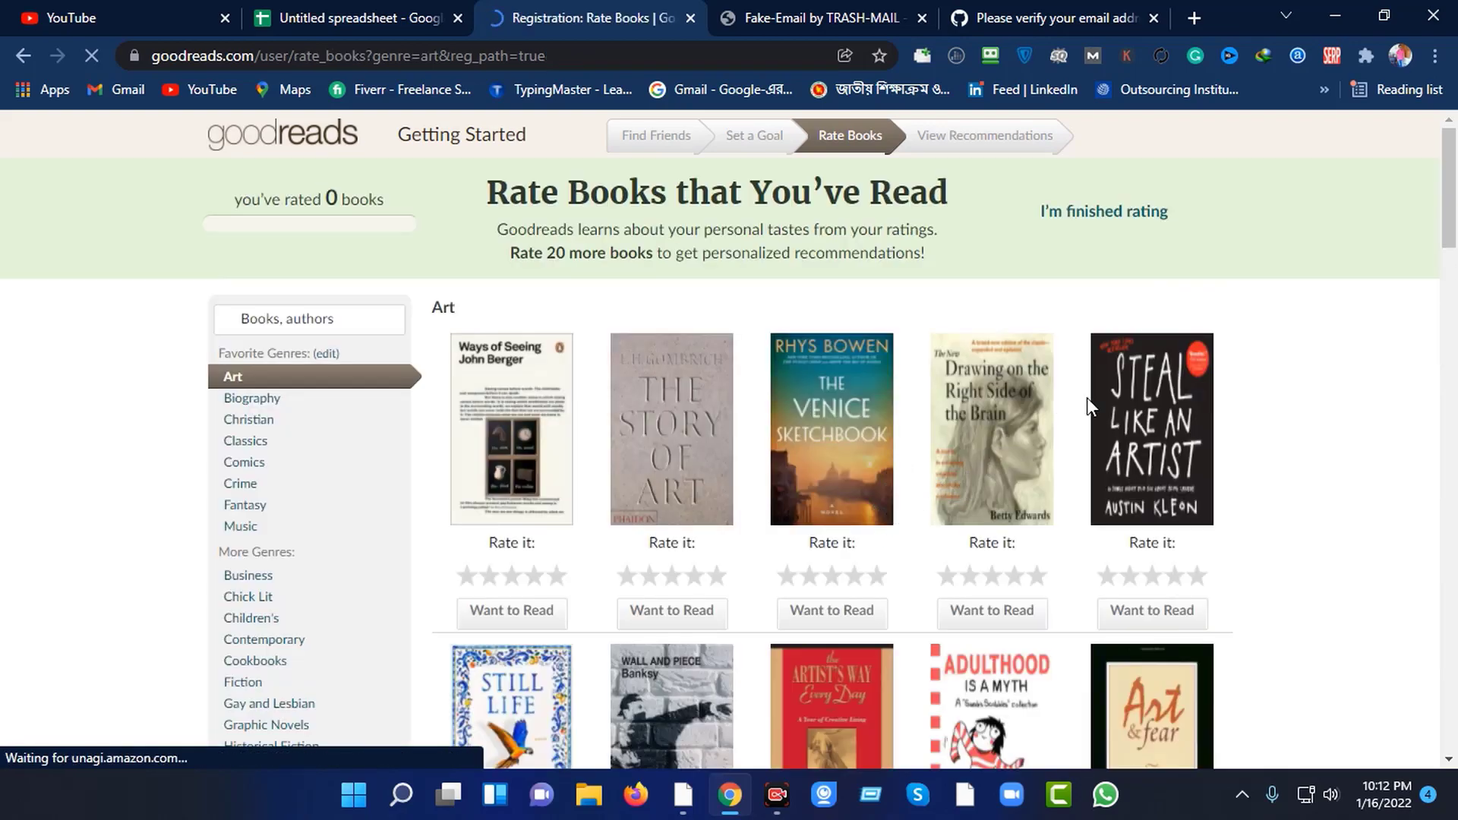
# Step: Rate five Art books five stars and finish rating
pyautogui.click(557, 576)
pyautogui.click(717, 575)
pyautogui.click(1197, 575)
pyautogui.click(1037, 575)
pyautogui.click(877, 576)
pyautogui.click(1115, 214)
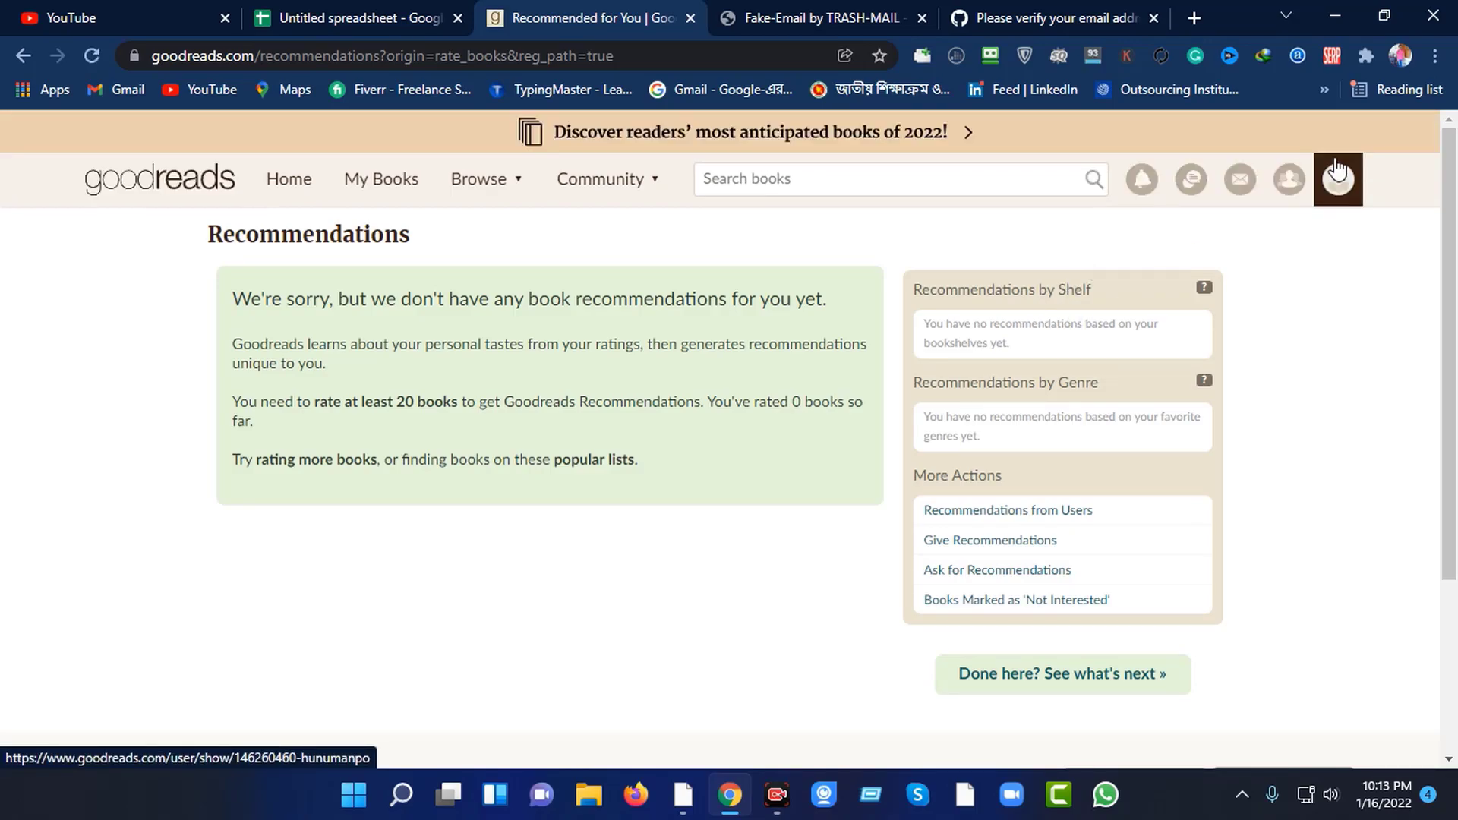
# Step: Go from the account menu to the profile page and open its edit settings
pyautogui.click(1338, 179)
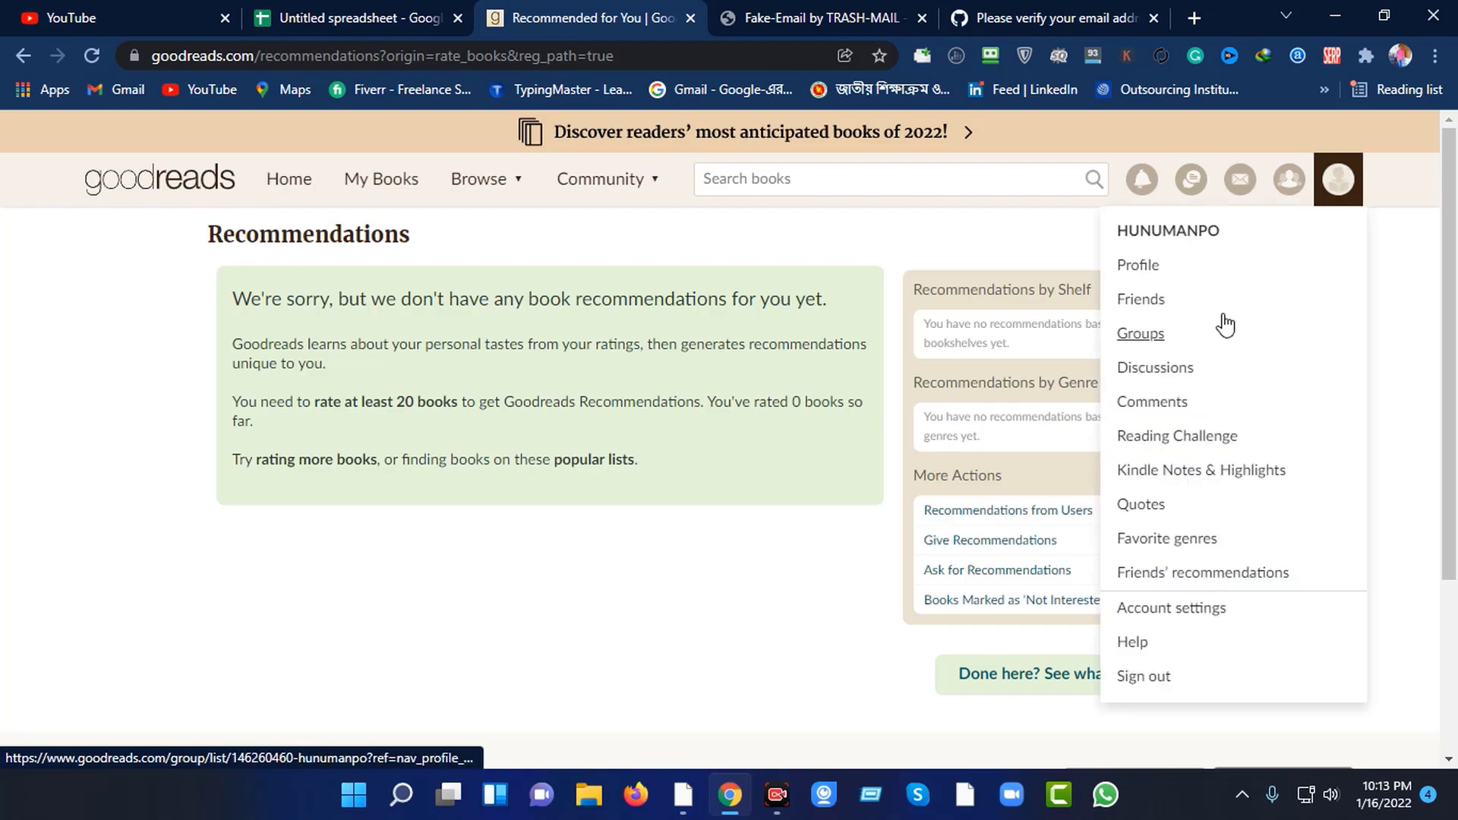
pyautogui.click(1145, 270)
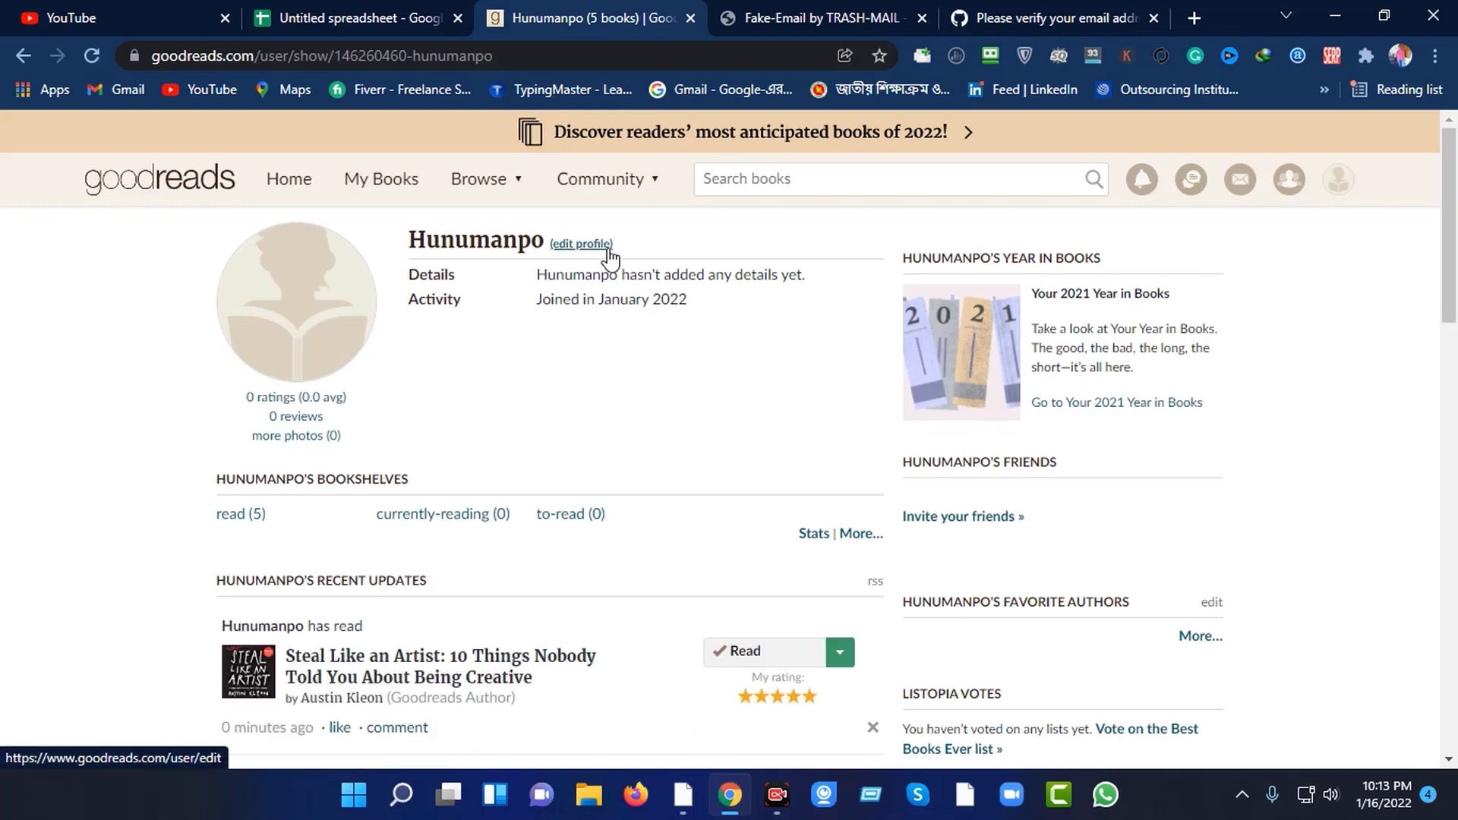
pyautogui.click(581, 244)
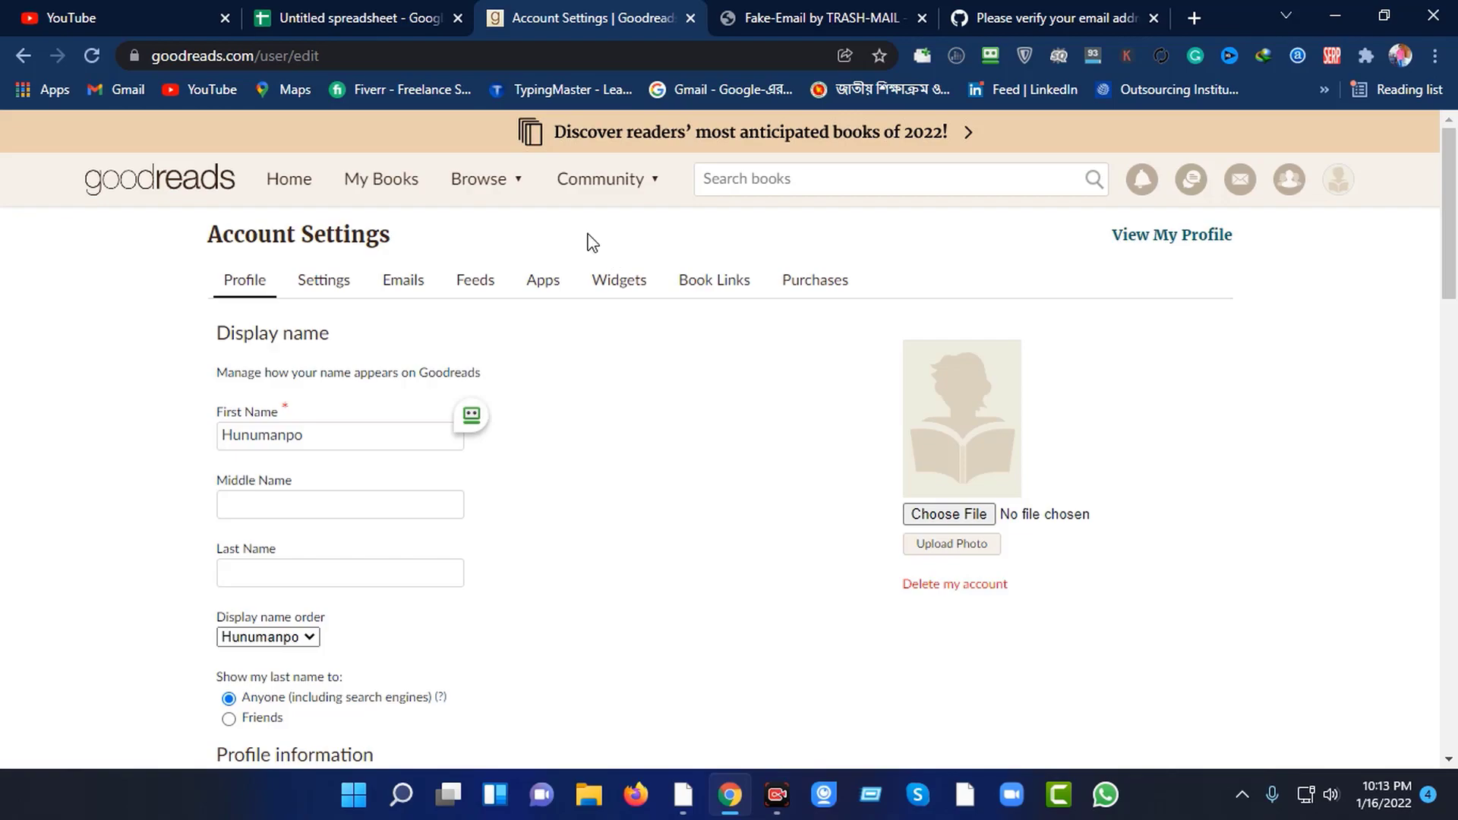
pyautogui.scroll(-2, 387, 452)
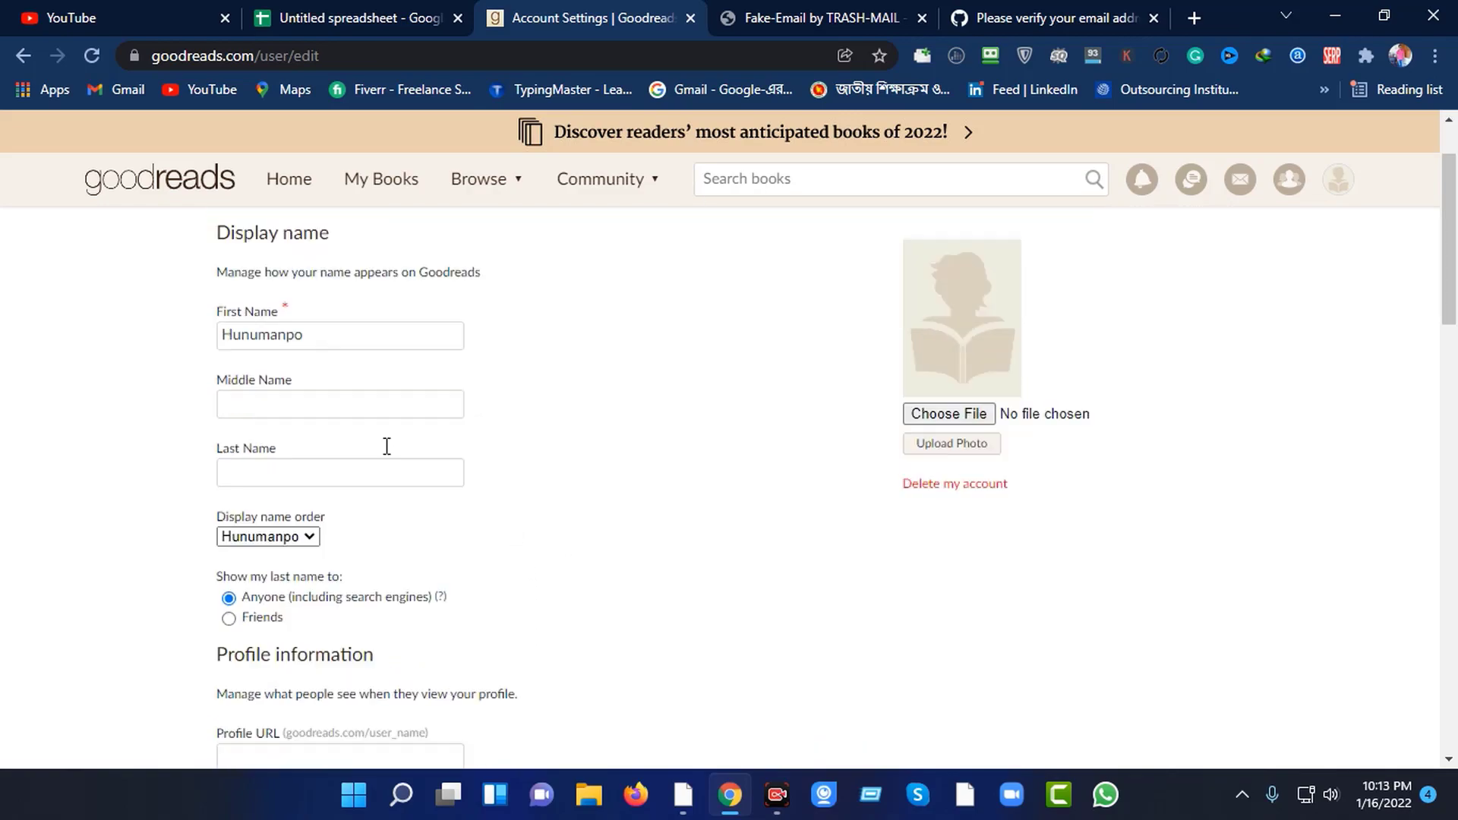
pyautogui.scroll(2, 361, 341)
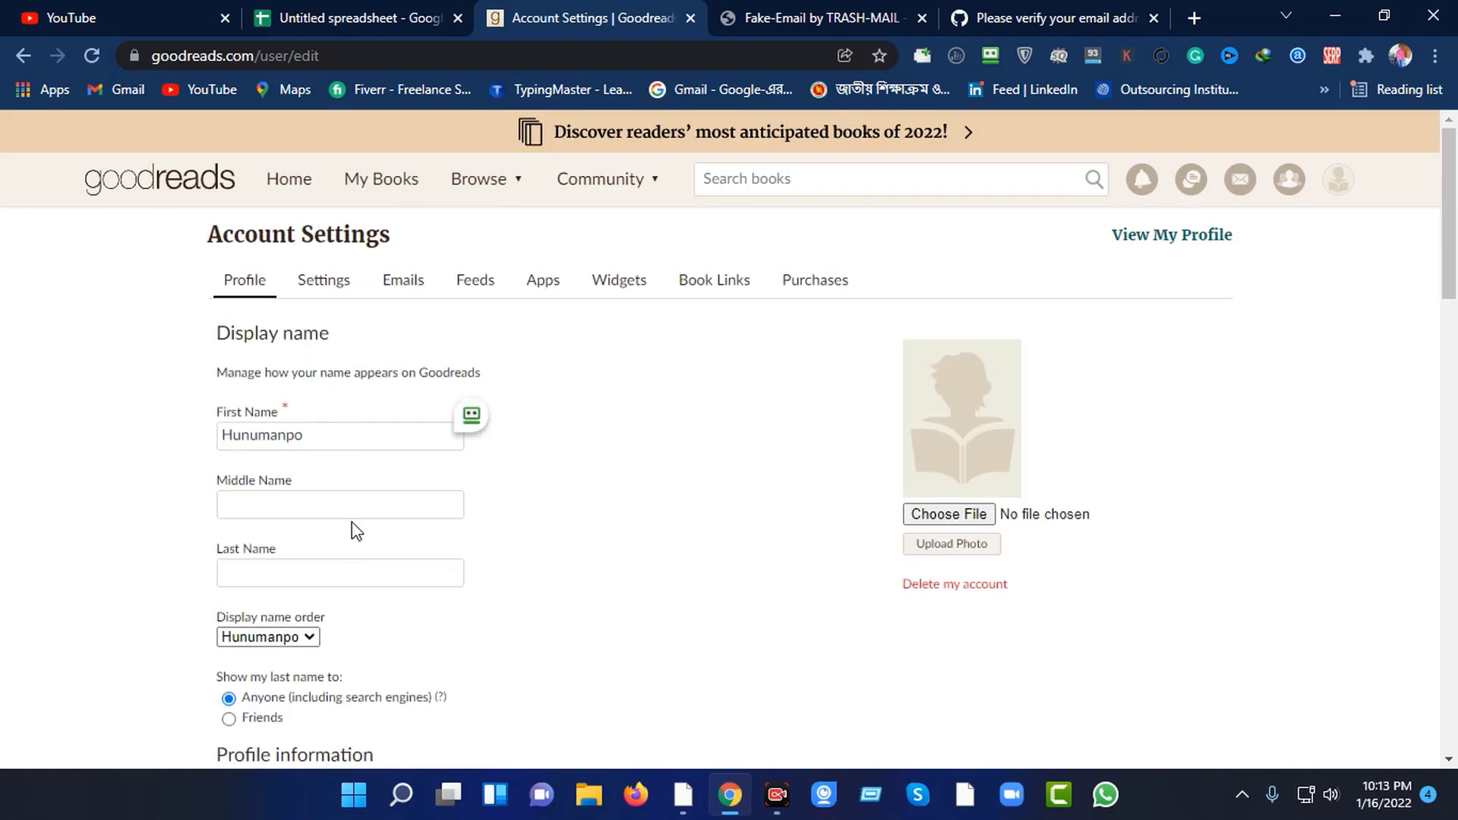
pyautogui.scroll(-2, 372, 527)
pyautogui.scroll(-2, 422, 502)
# Step: Open the Choose File picker for a new profile photo
pyautogui.click(334, 506)
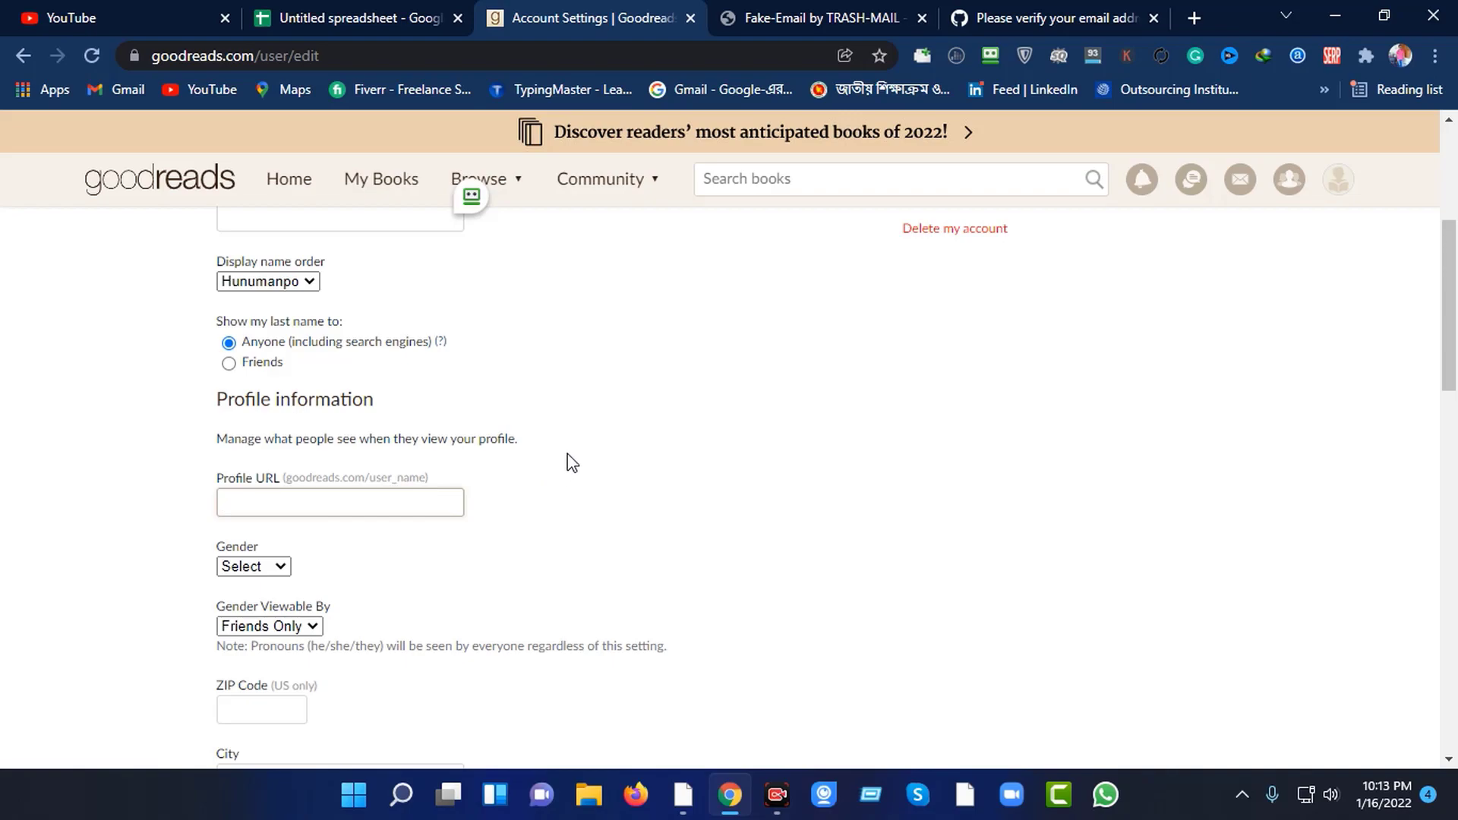
pyautogui.scroll(-2, 571, 459)
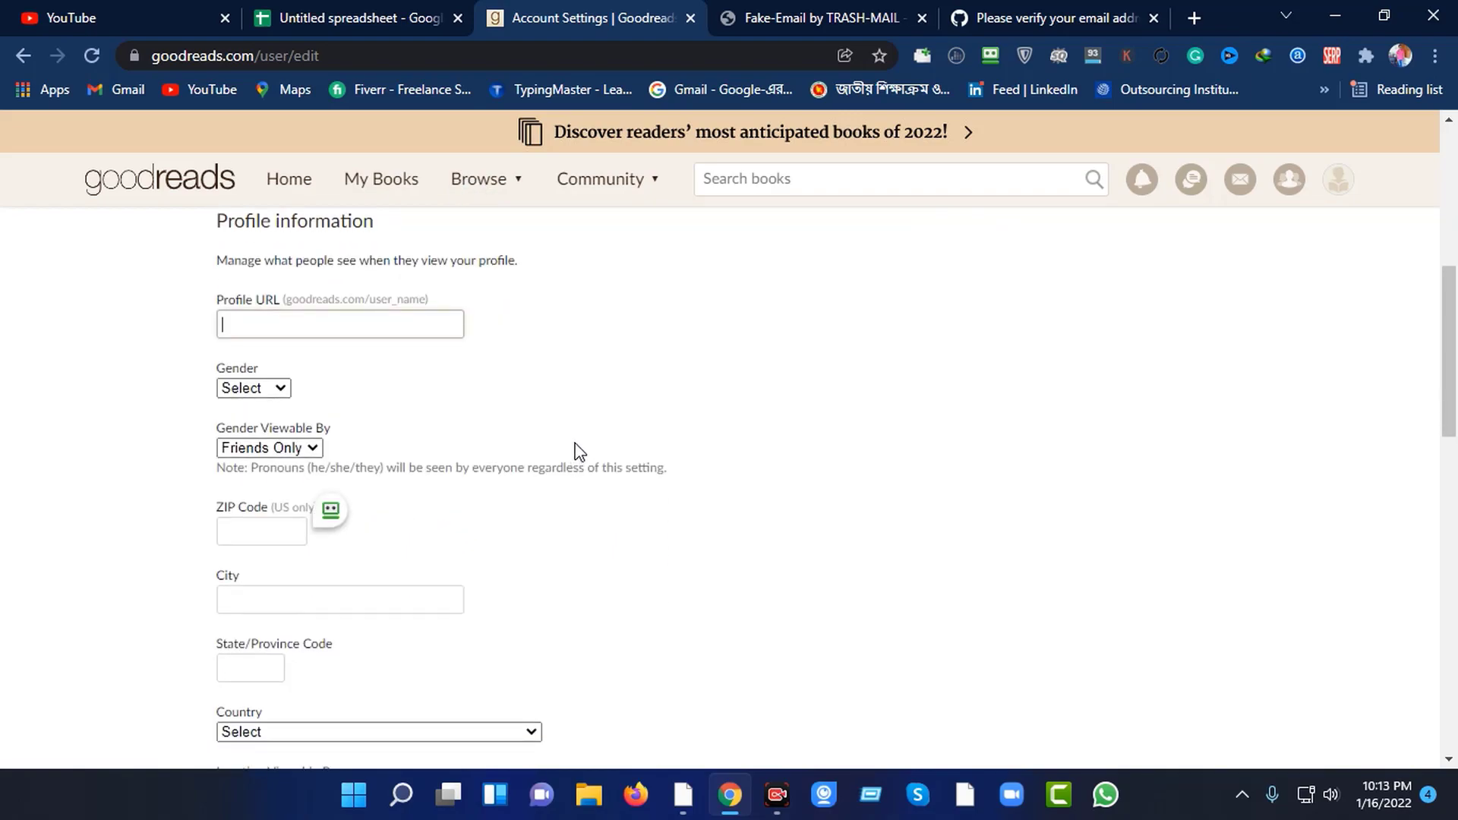
pyautogui.scroll(6, 684, 449)
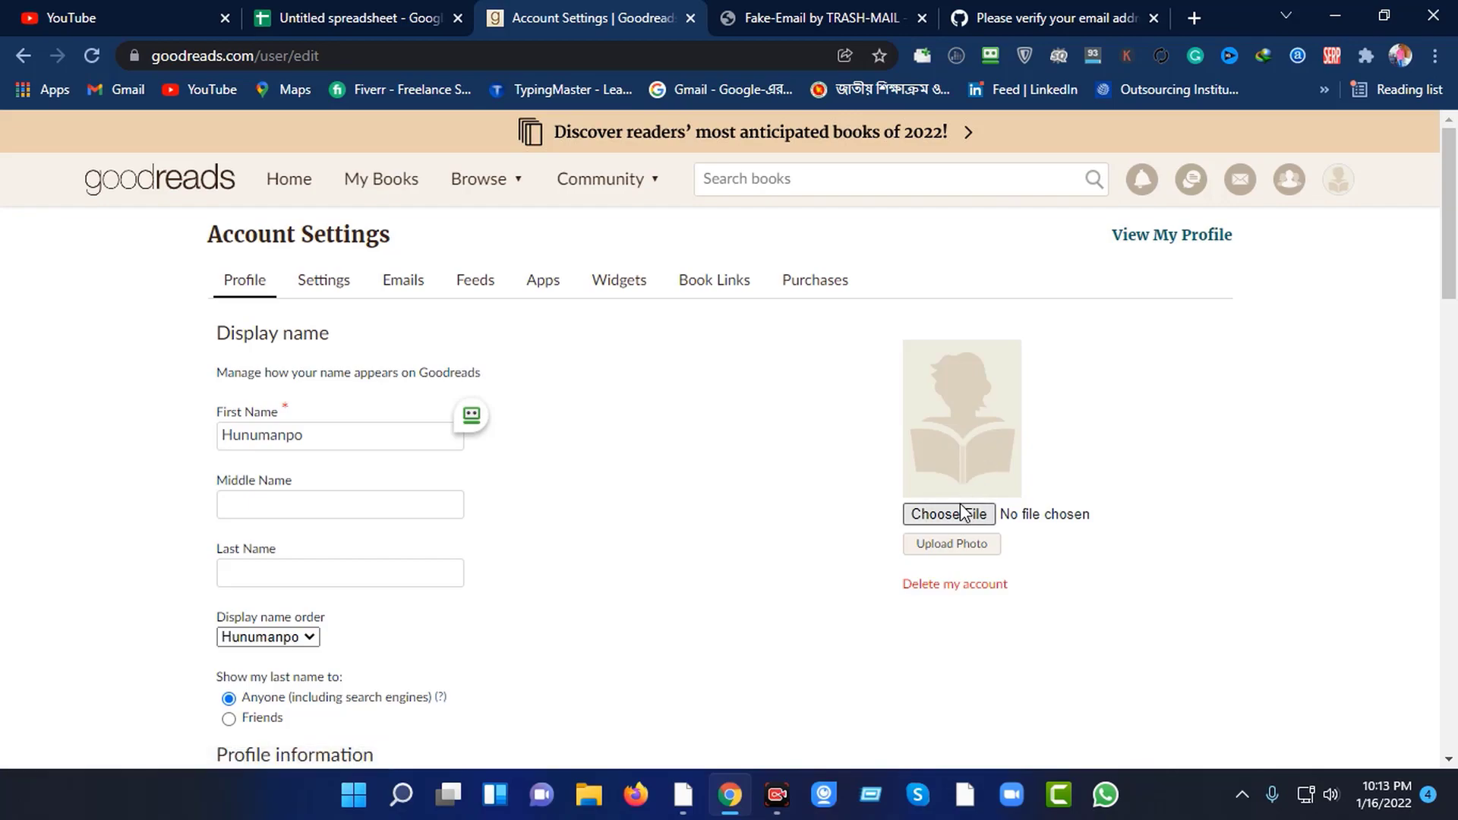
pyautogui.scroll(-2, 980, 451)
pyautogui.click(942, 338)
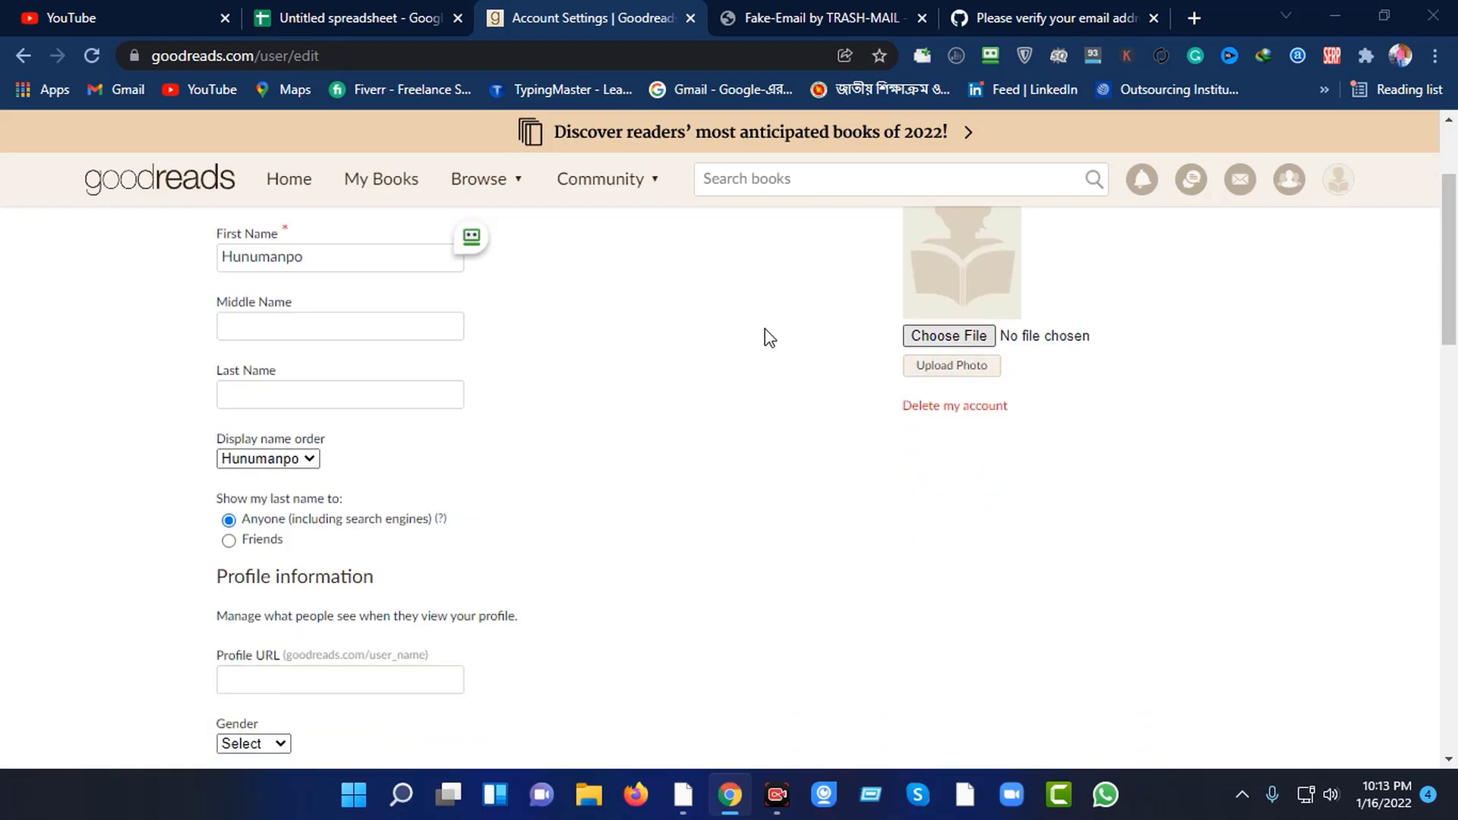
pyautogui.scroll(-1, 368, 288)
pyautogui.scroll(1, 402, 283)
pyautogui.scroll(-3, 433, 281)
pyautogui.scroll(3, 427, 284)
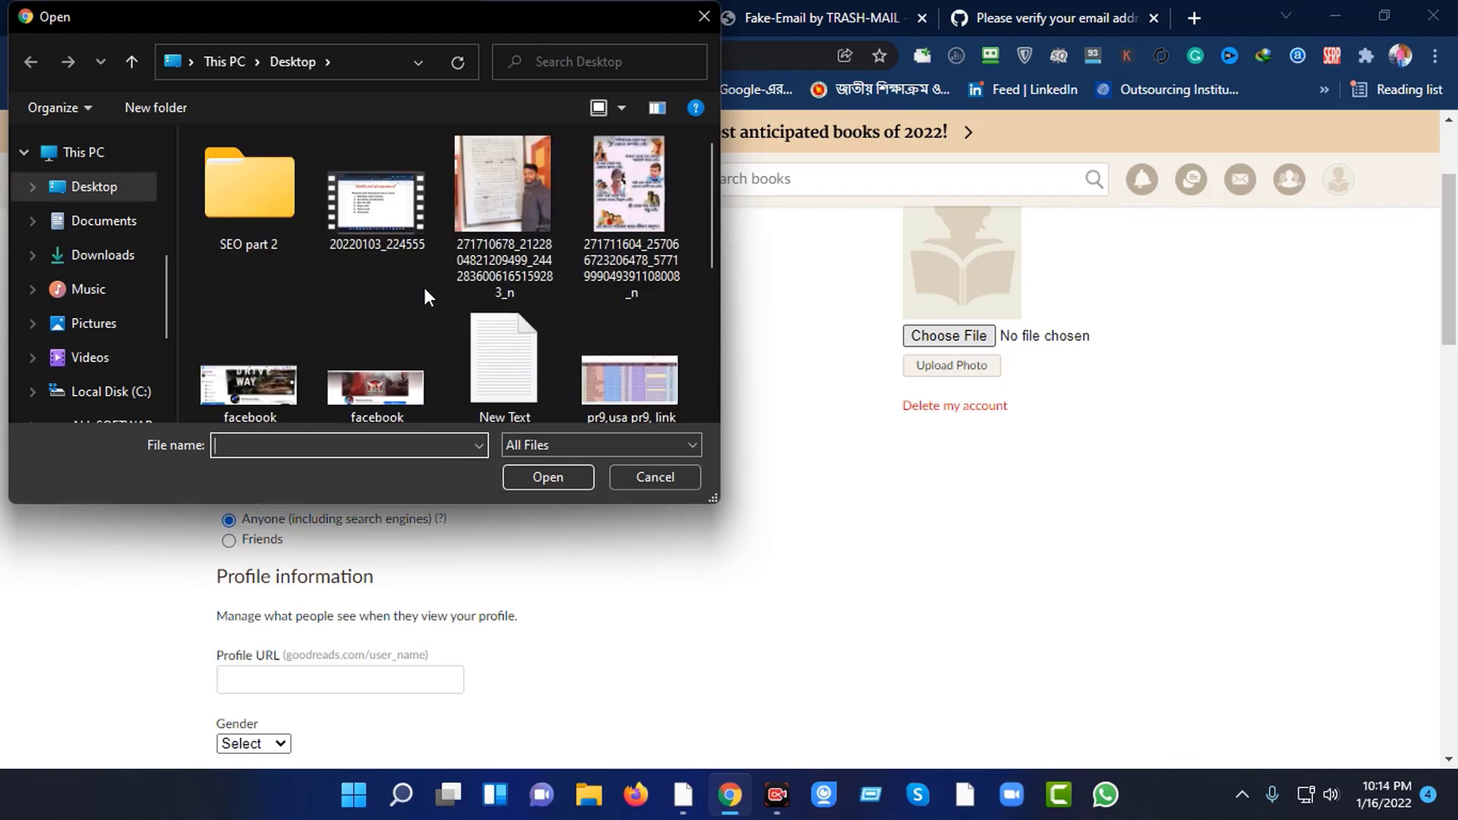
# Step: Select the Desktop image 271711604 as the new profile photo
pyautogui.doubleClick(629, 199)
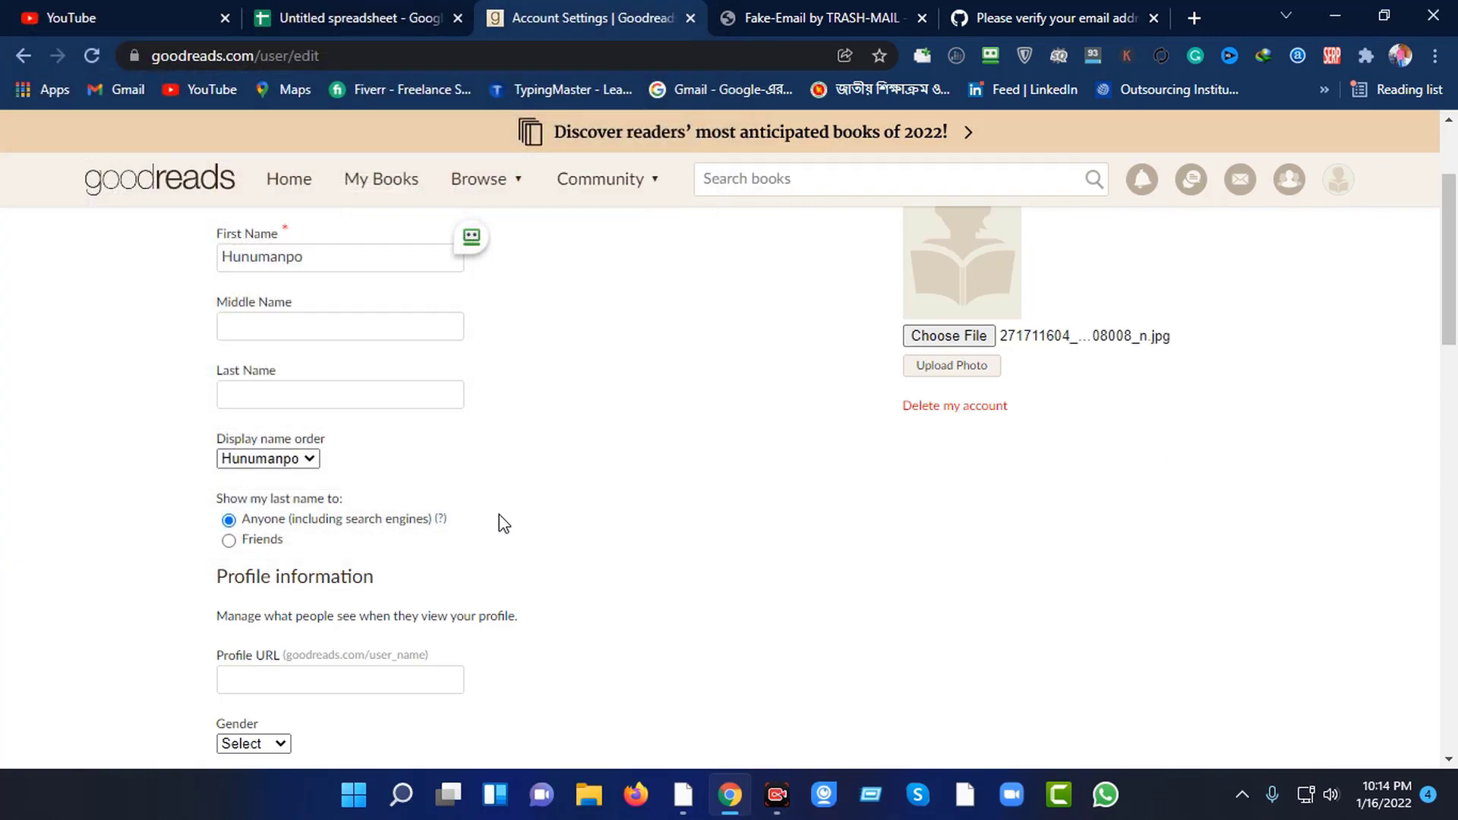
pyautogui.scroll(-2, 403, 567)
pyautogui.scroll(-2, 291, 353)
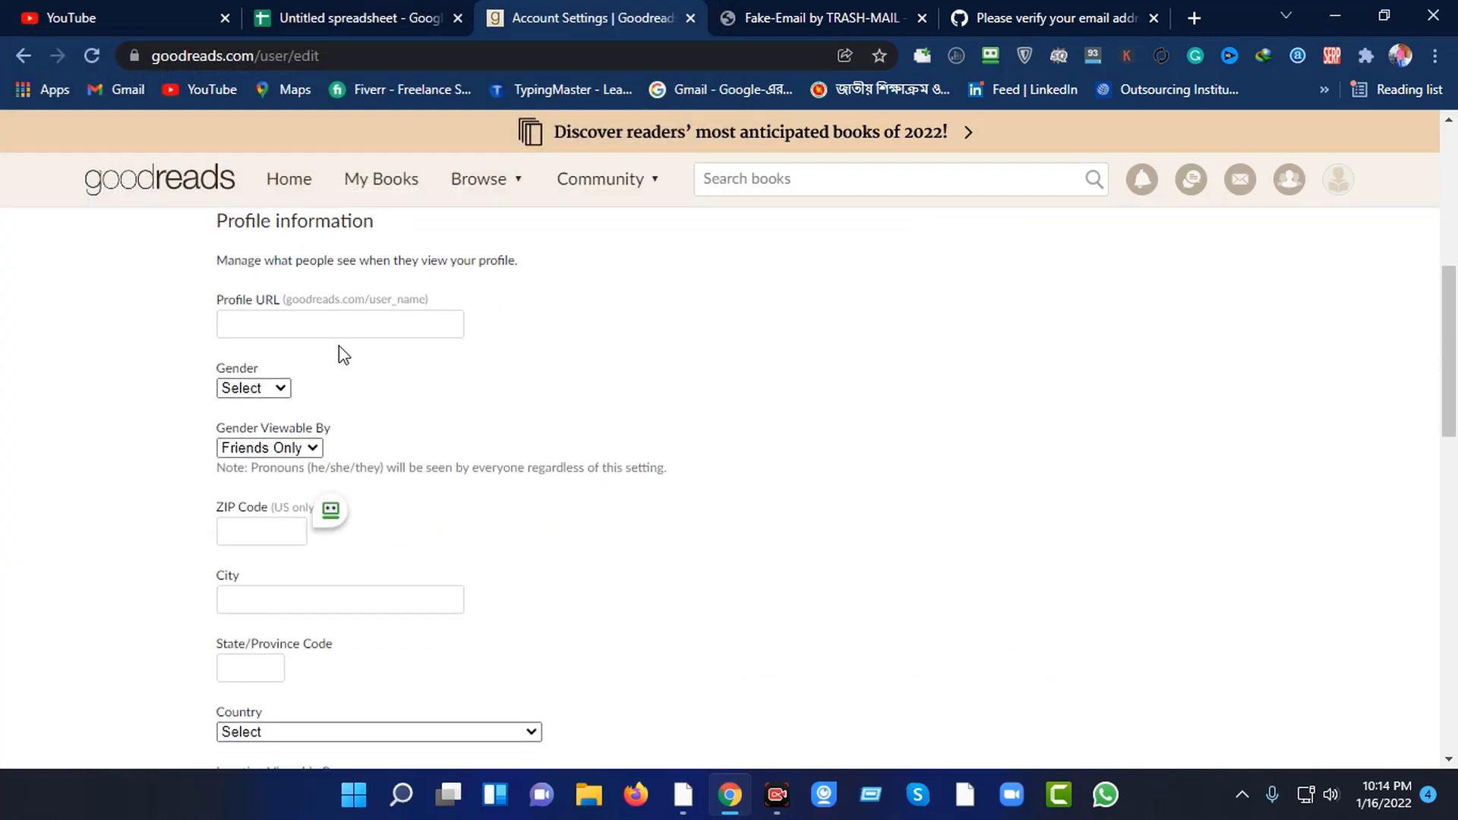
pyautogui.scroll(-2, 284, 537)
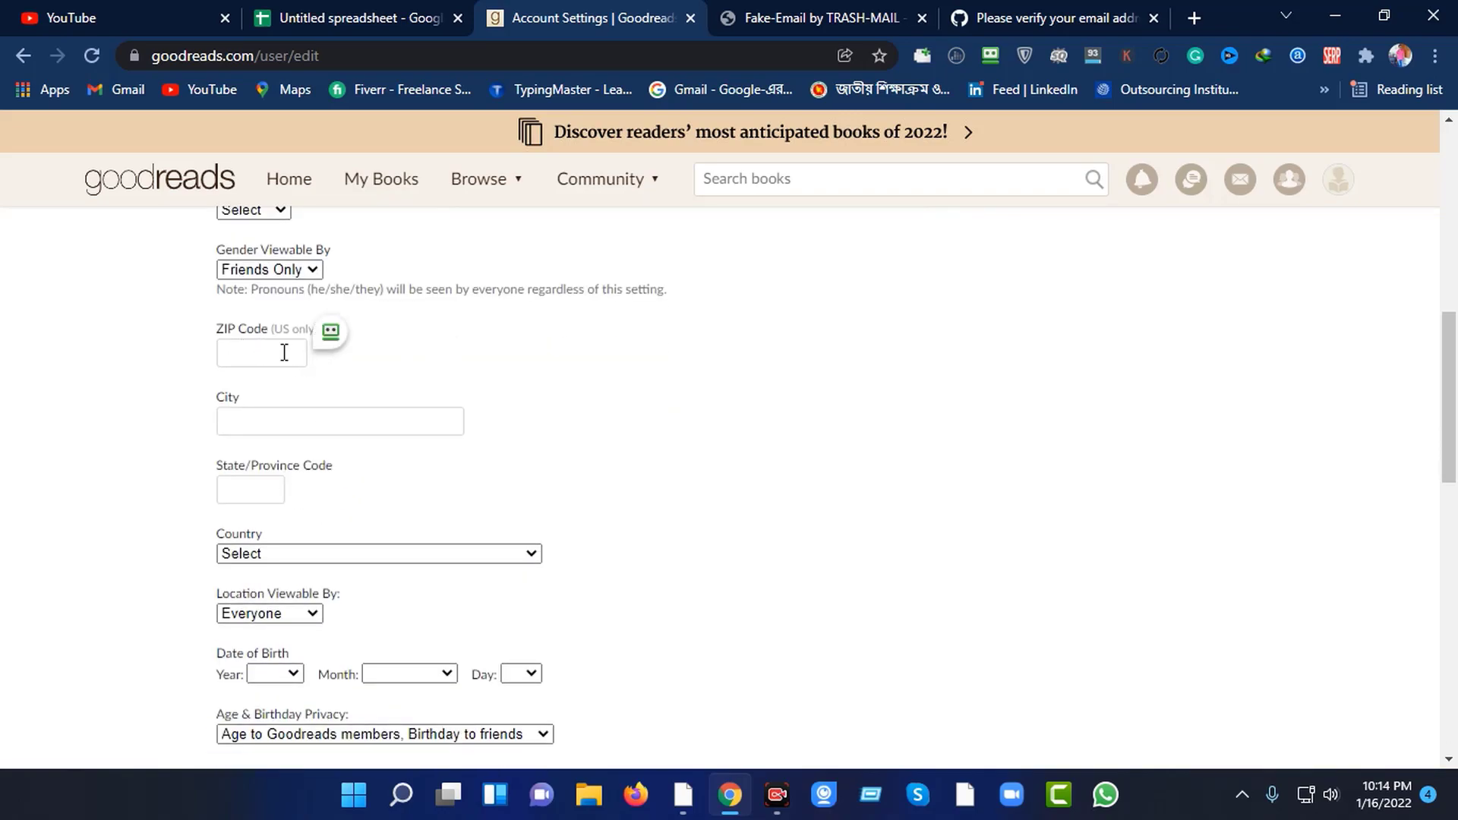
# Step: Enter Alaska as the city, leaving the website field for later
pyautogui.click(301, 423)
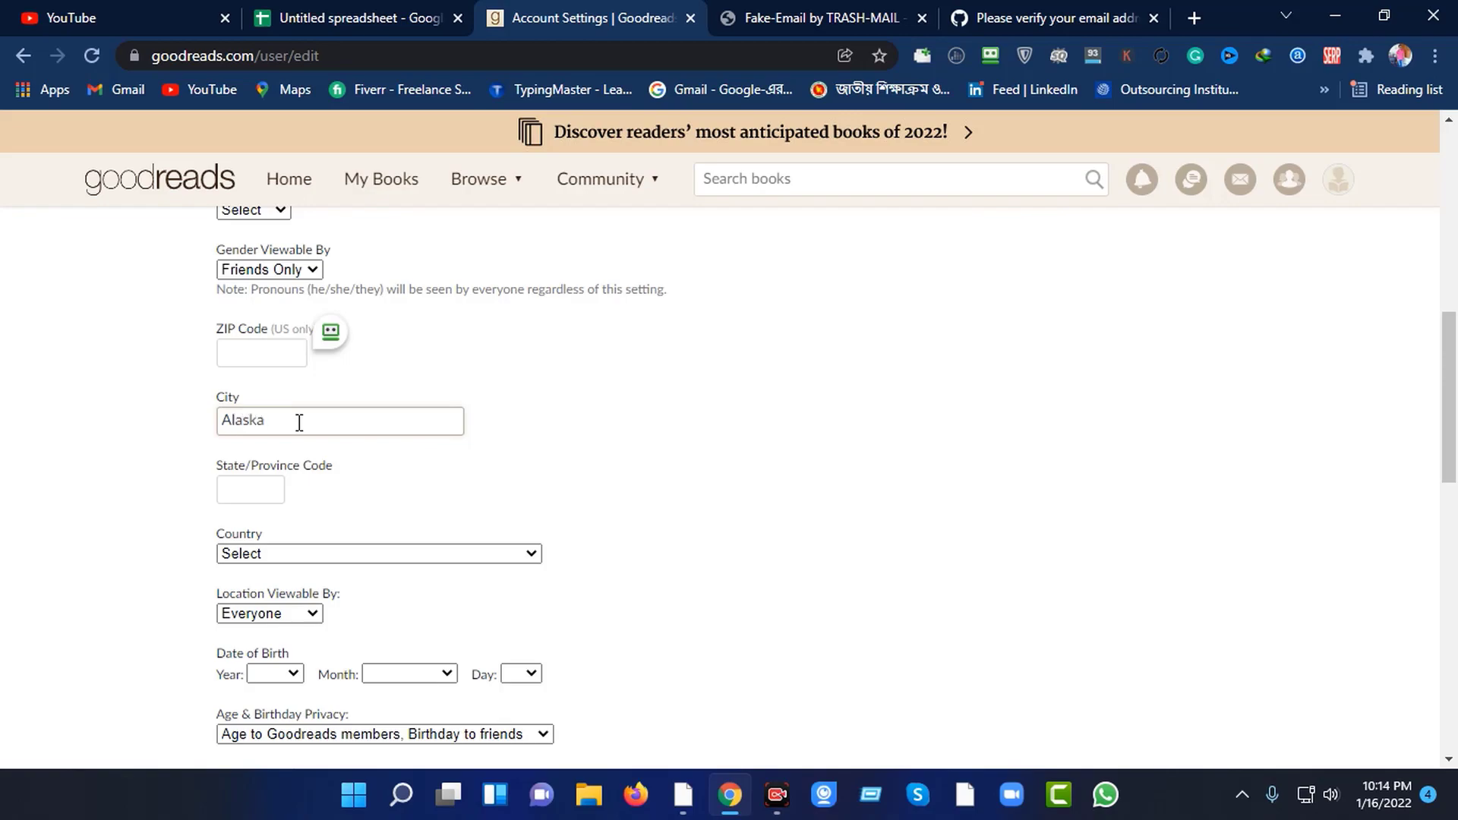
pyautogui.click(750, 501)
pyautogui.scroll(-5, 810, 445)
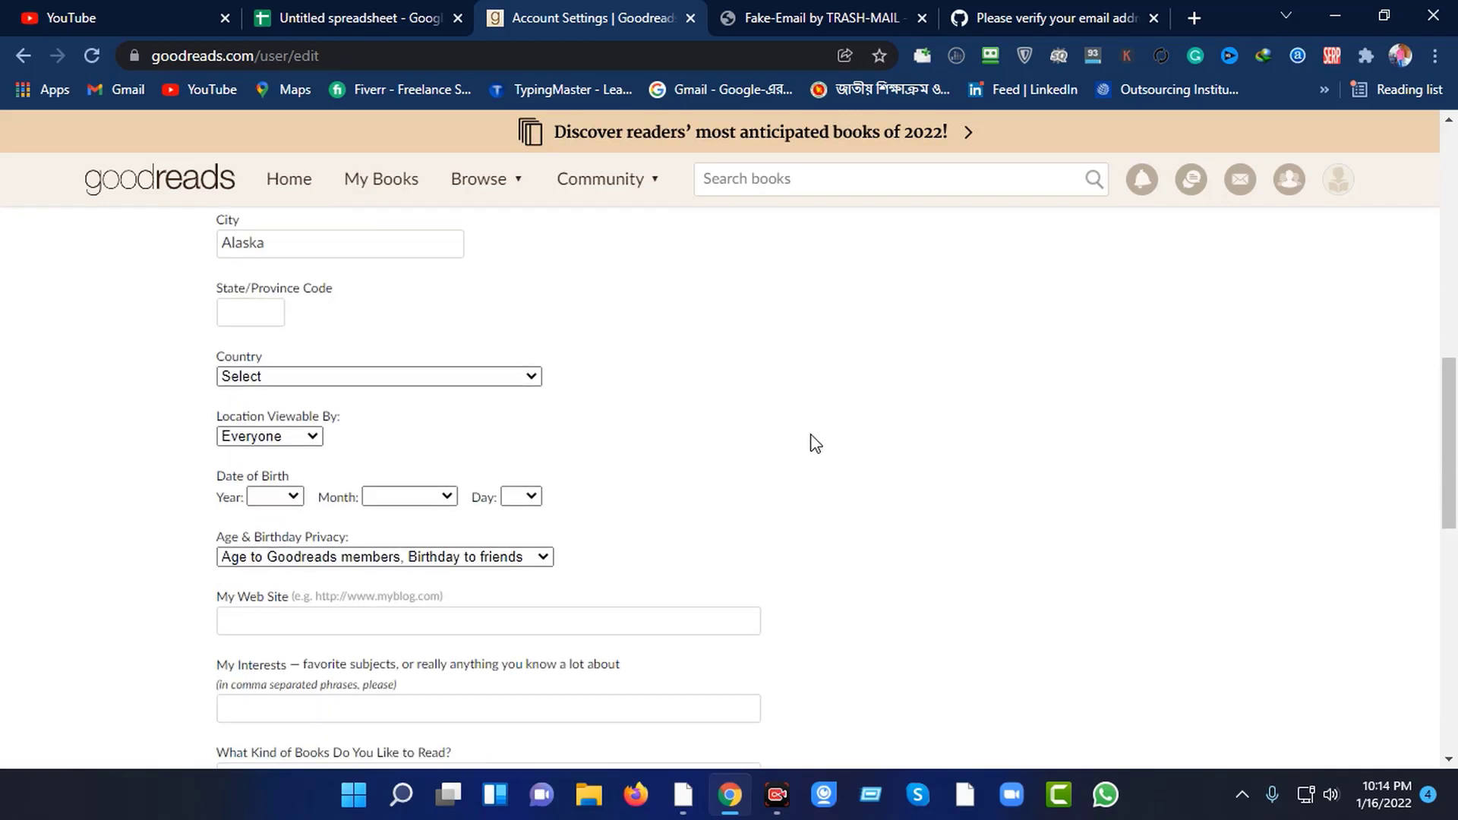
pyautogui.click(276, 439)
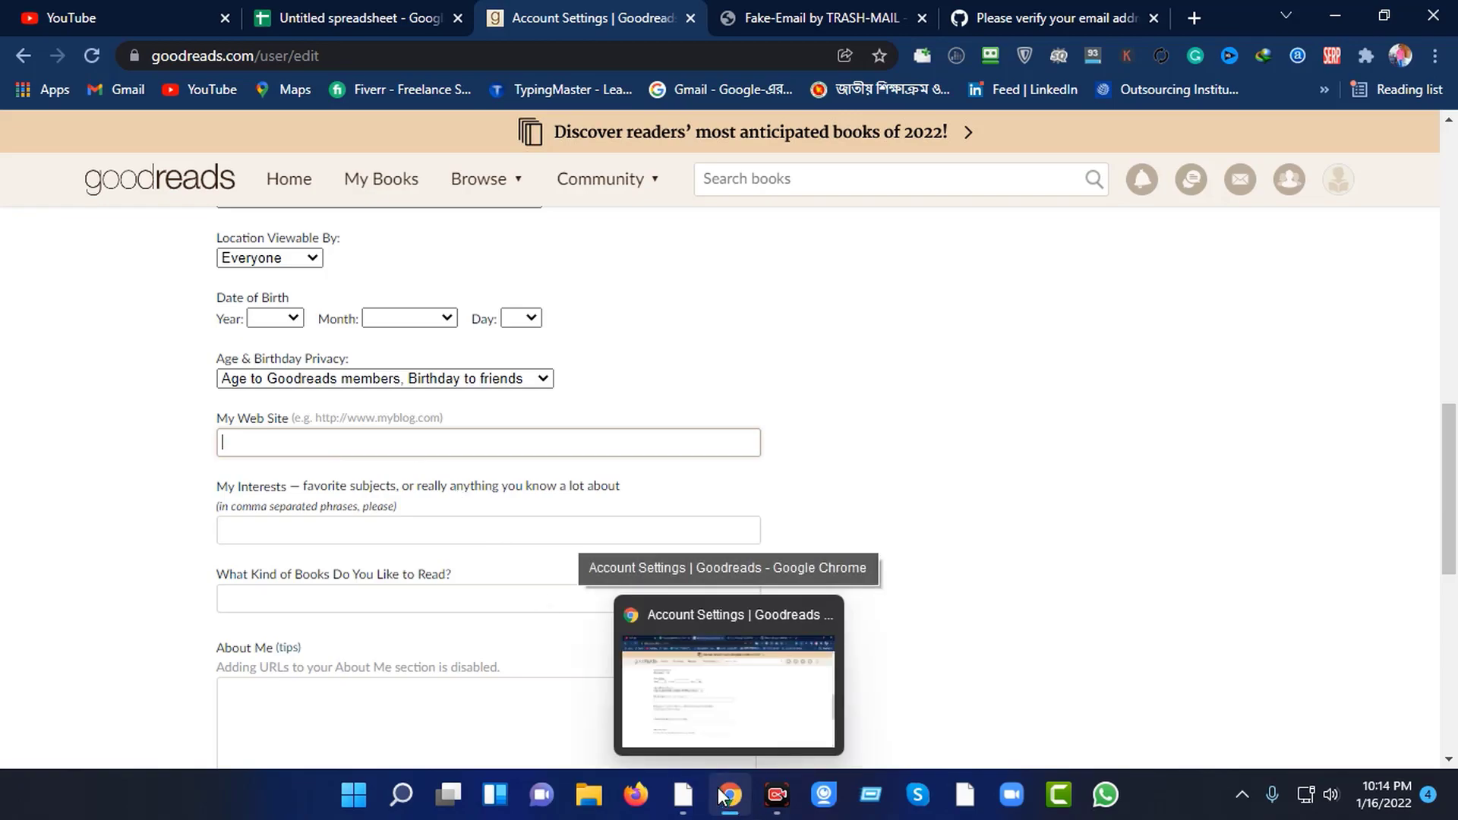
pyautogui.click(835, 523)
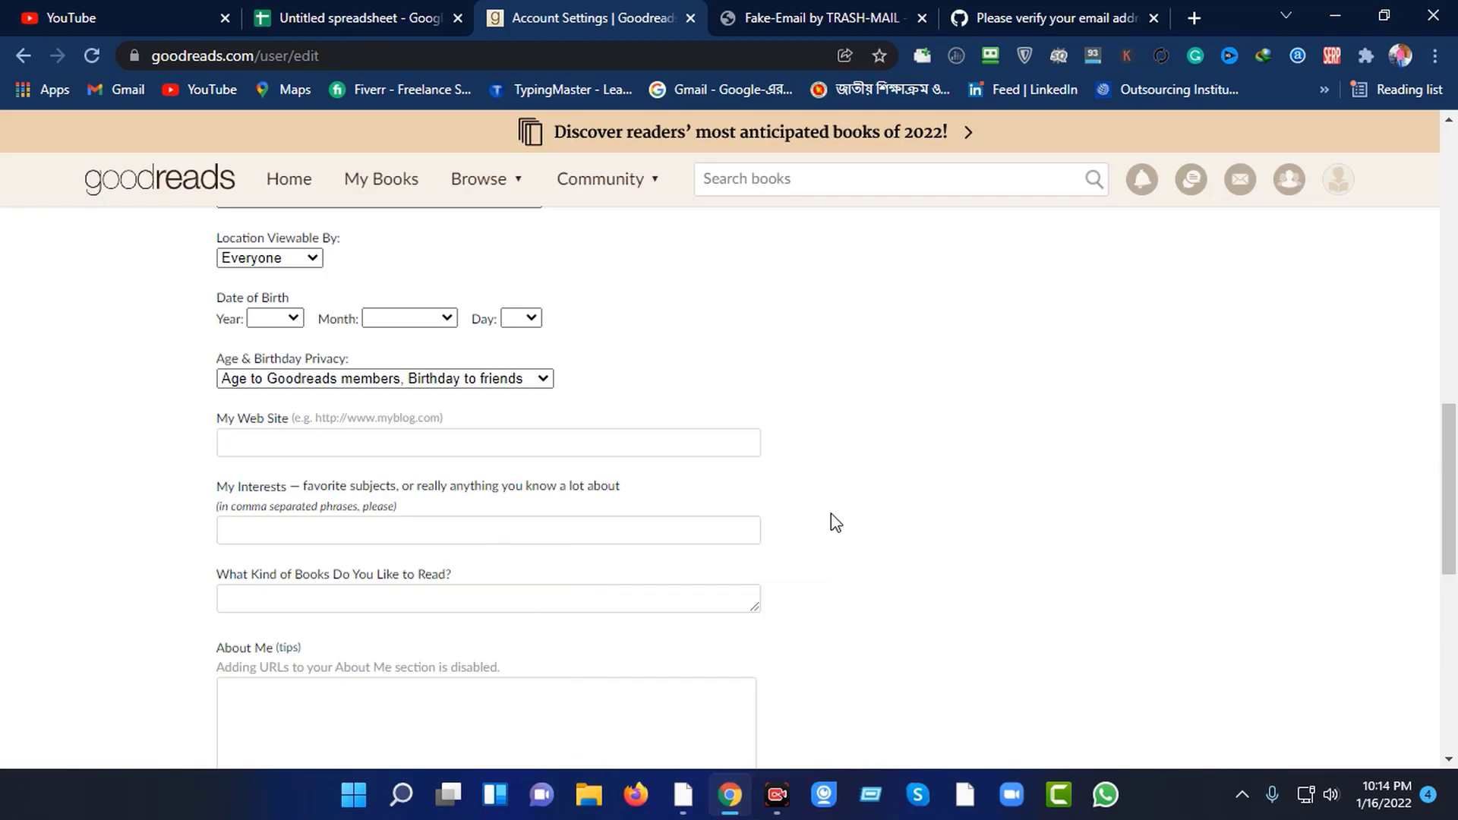
pyautogui.click(721, 803)
pyautogui.click(721, 803)
# Step: Search 'google docs' in a new tab, reach the Docs home, and close the product page tab
pyautogui.click(1194, 18)
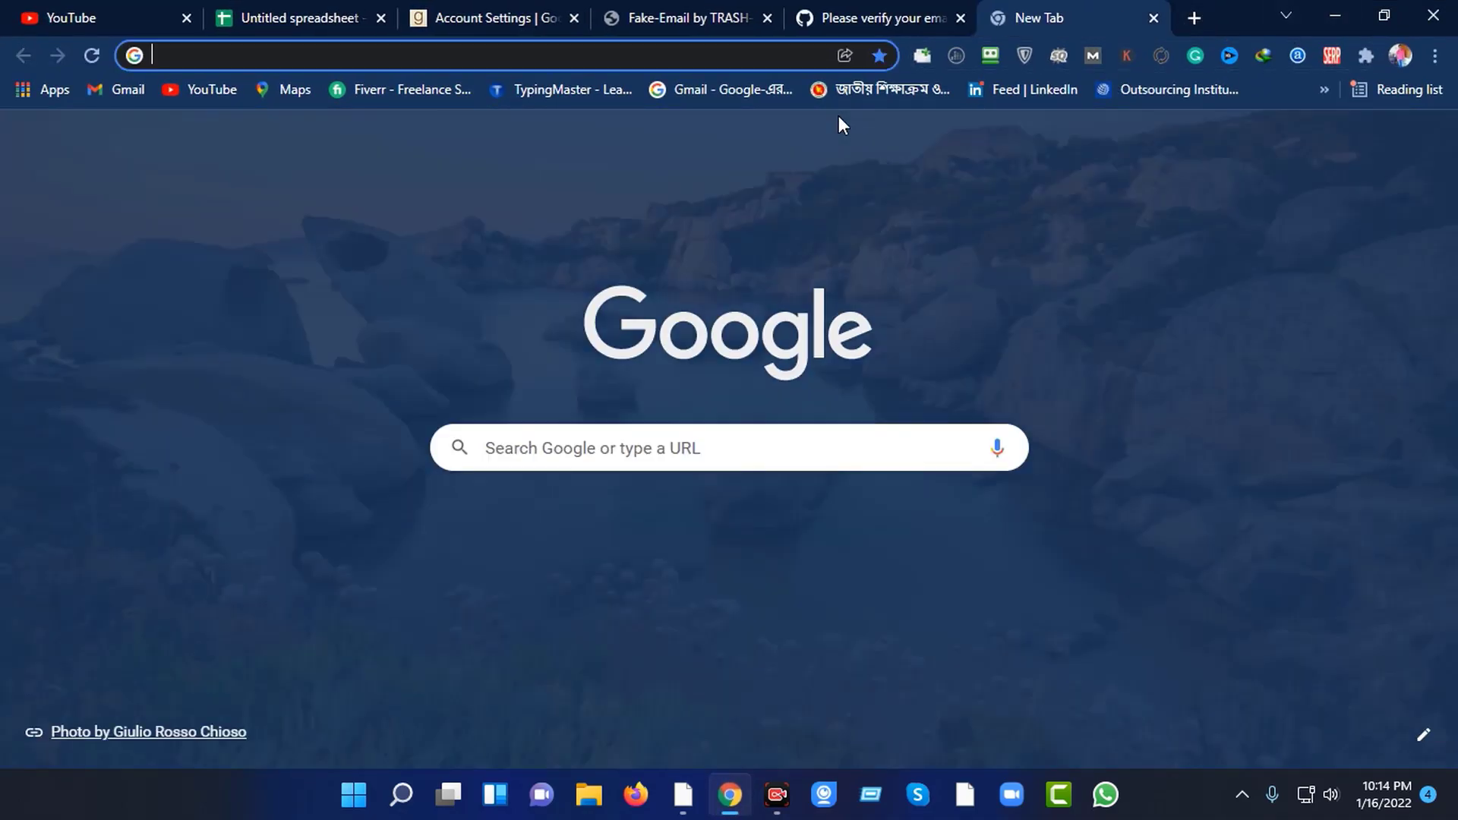
pyautogui.write('google docs')
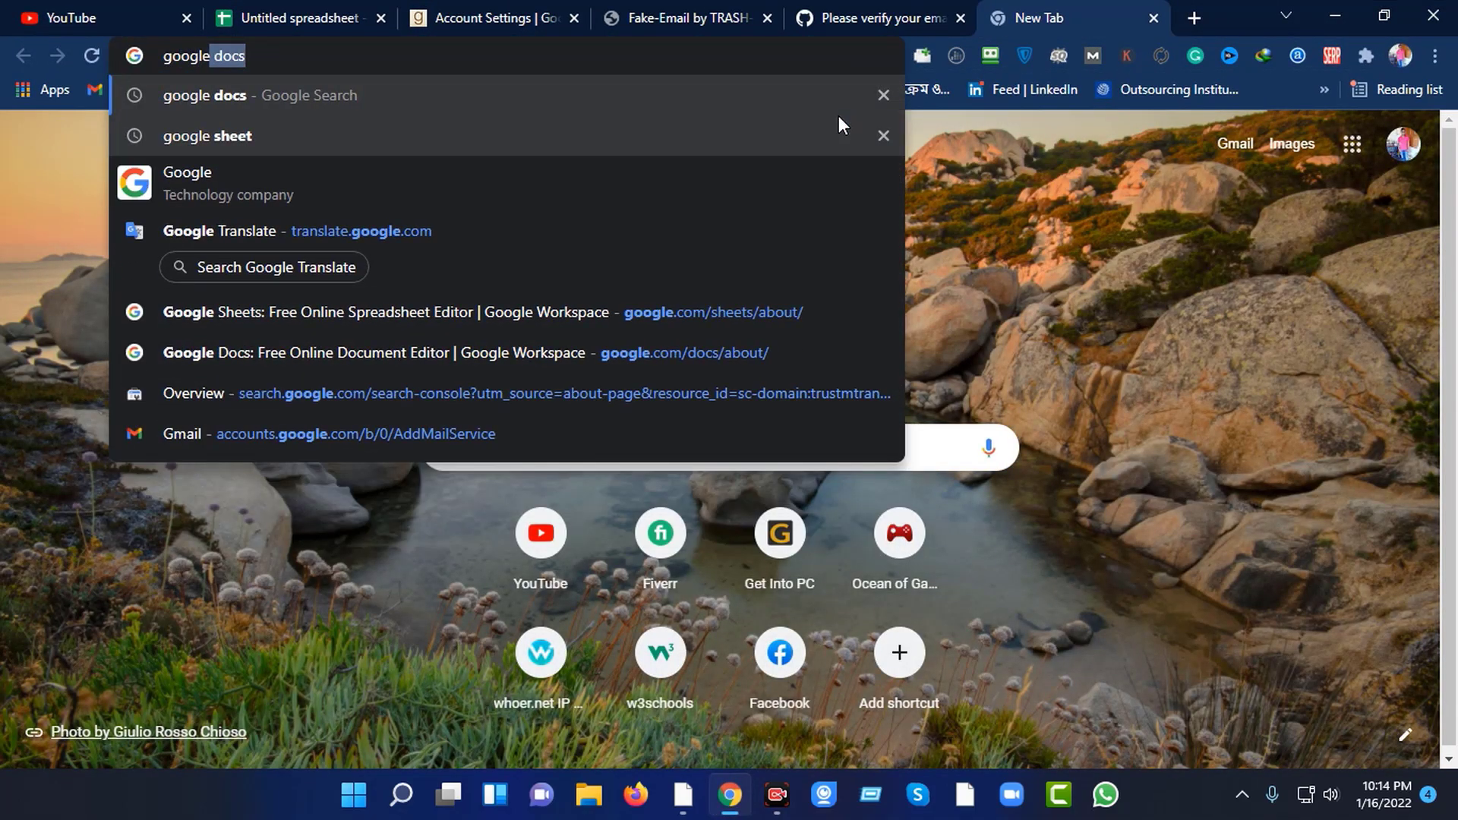
pyautogui.click(444, 84)
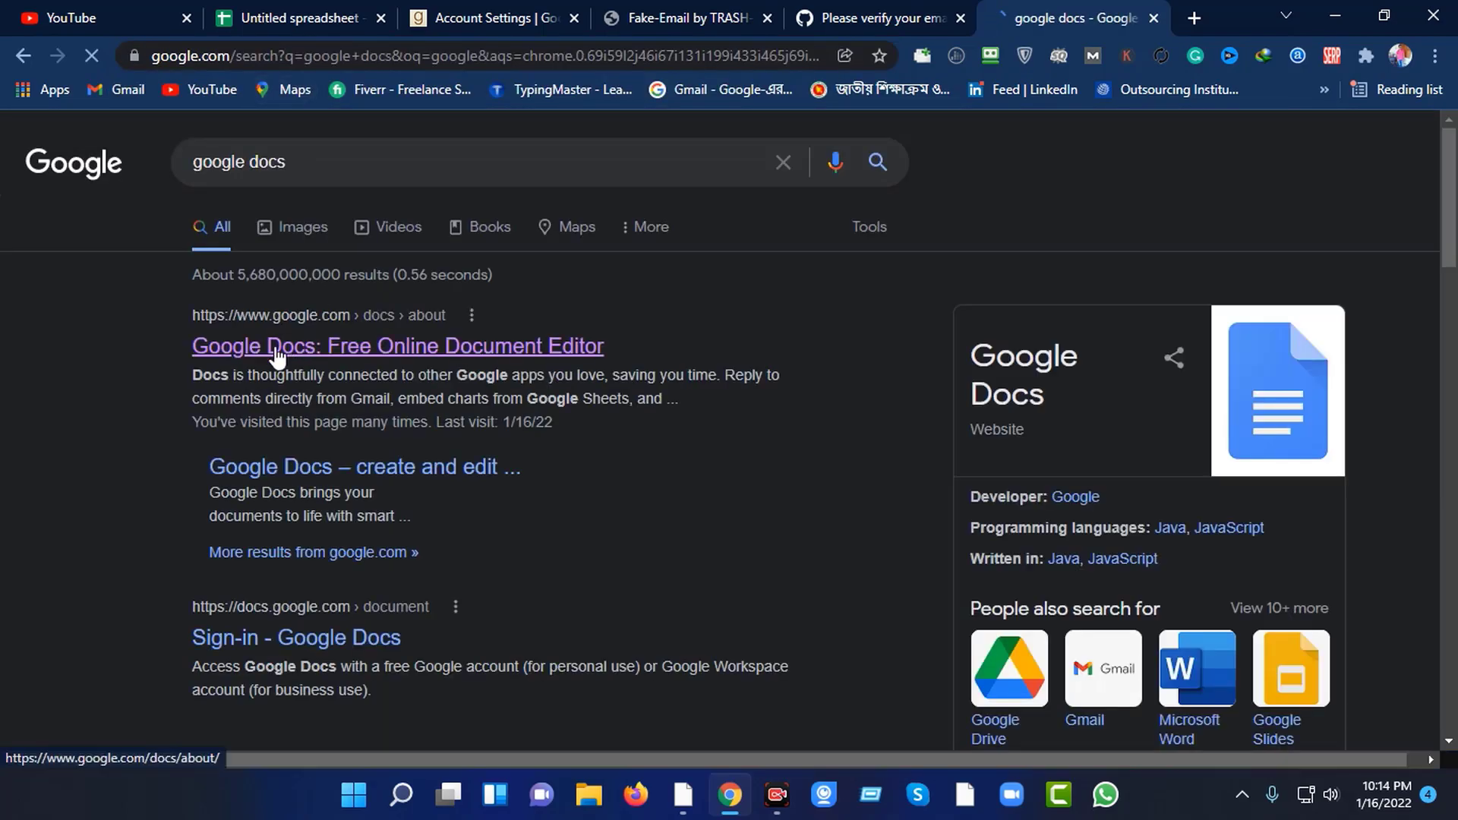
pyautogui.click(308, 353)
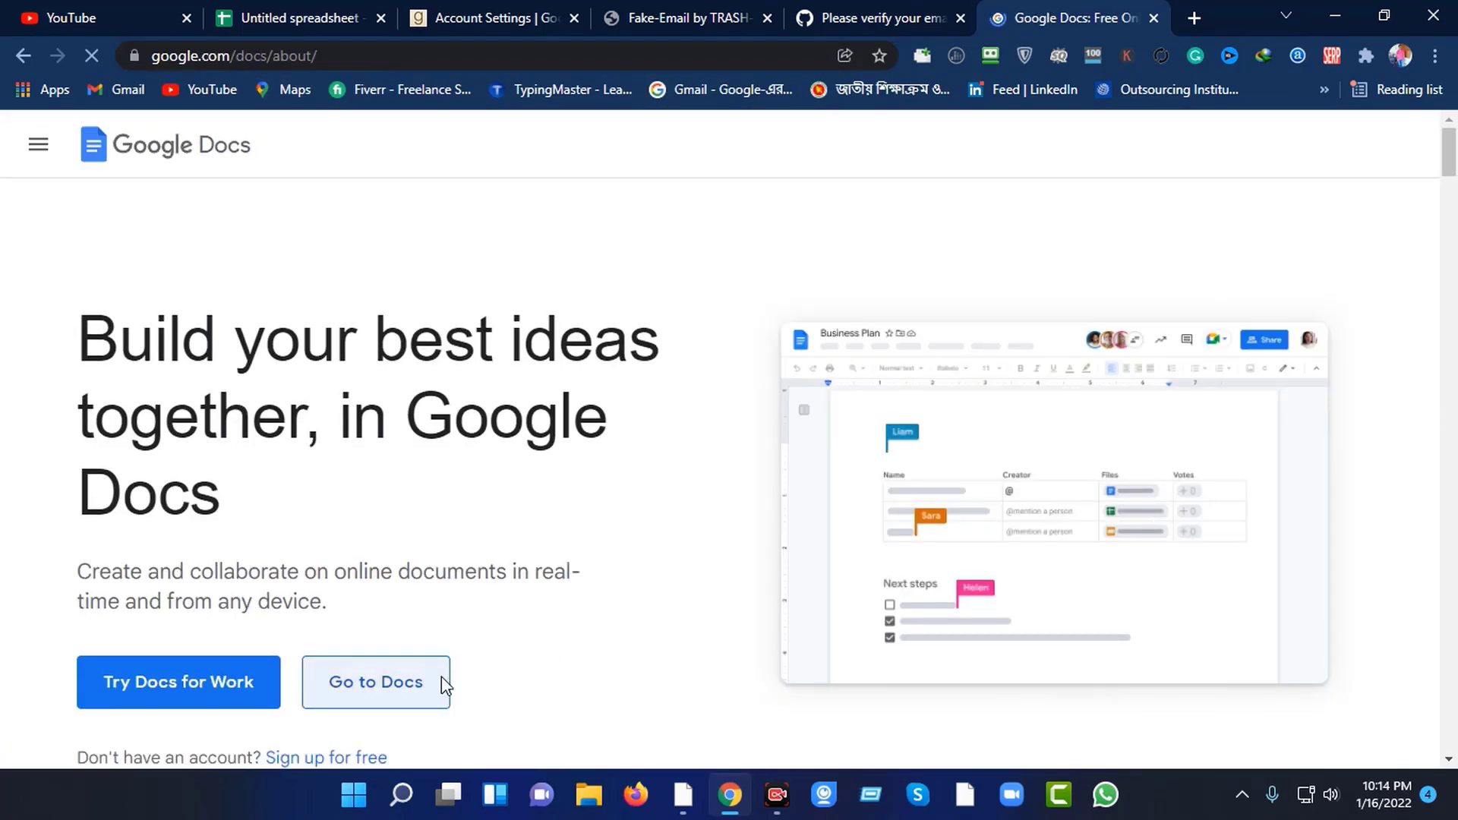
pyautogui.click(440, 681)
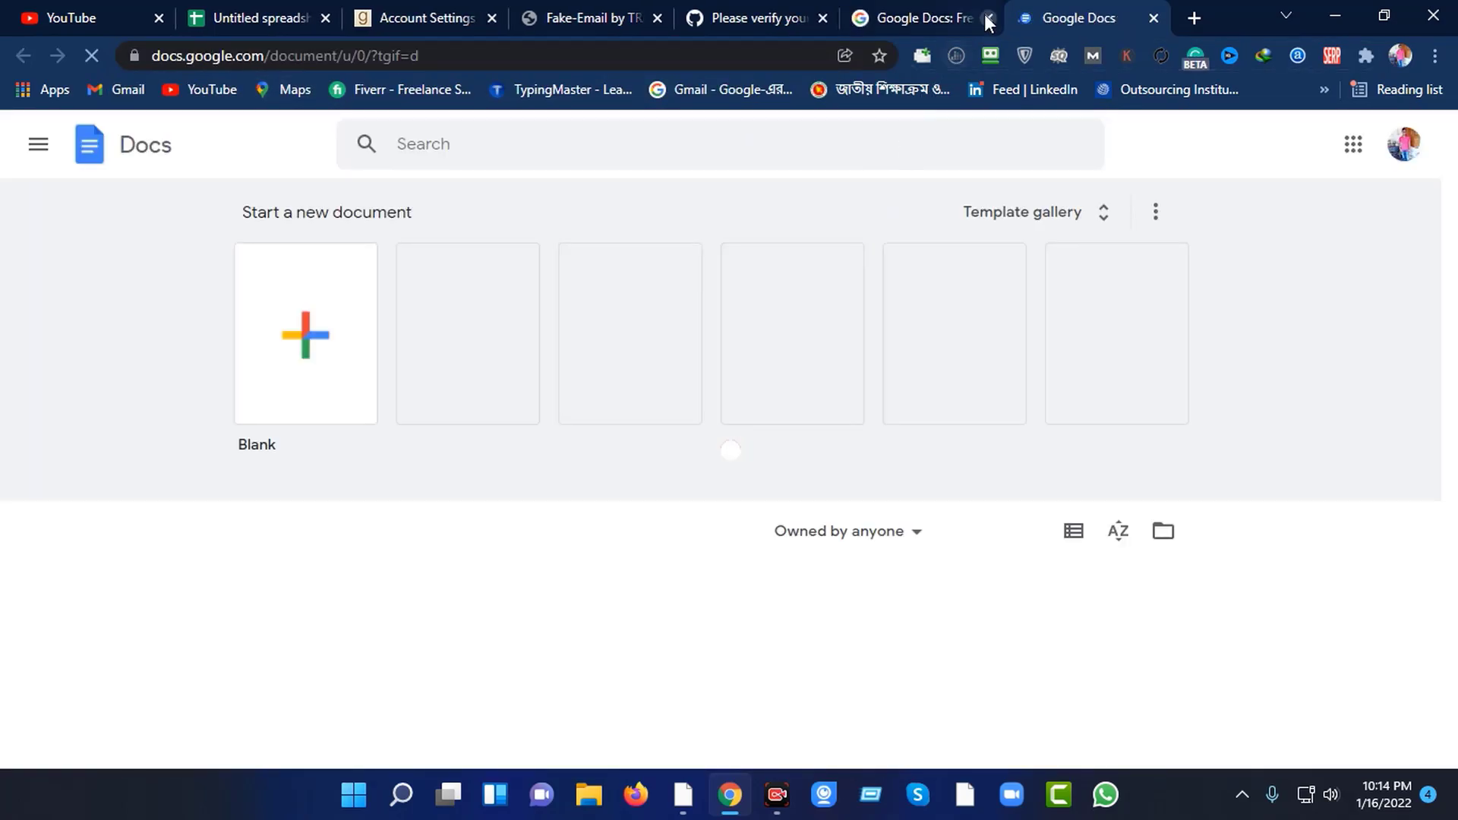
pyautogui.click(976, 17)
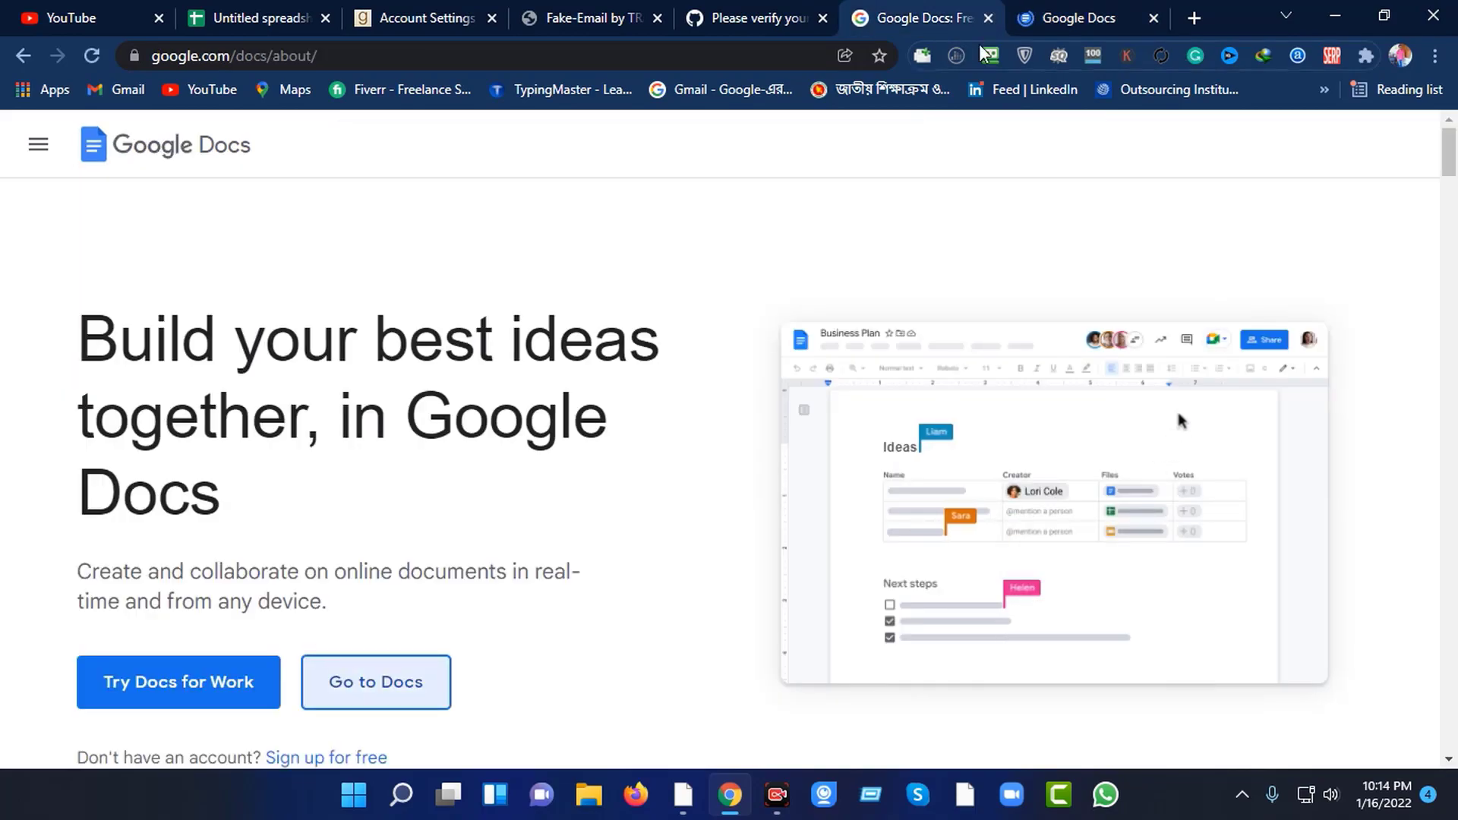
pyautogui.click(989, 17)
pyautogui.scroll(-2, 387, 380)
pyautogui.scroll(-3, 387, 380)
# Step: In the freelancing class notes, jump to the SEO section and copy the trustmtrans.com link
pyautogui.click(736, 449)
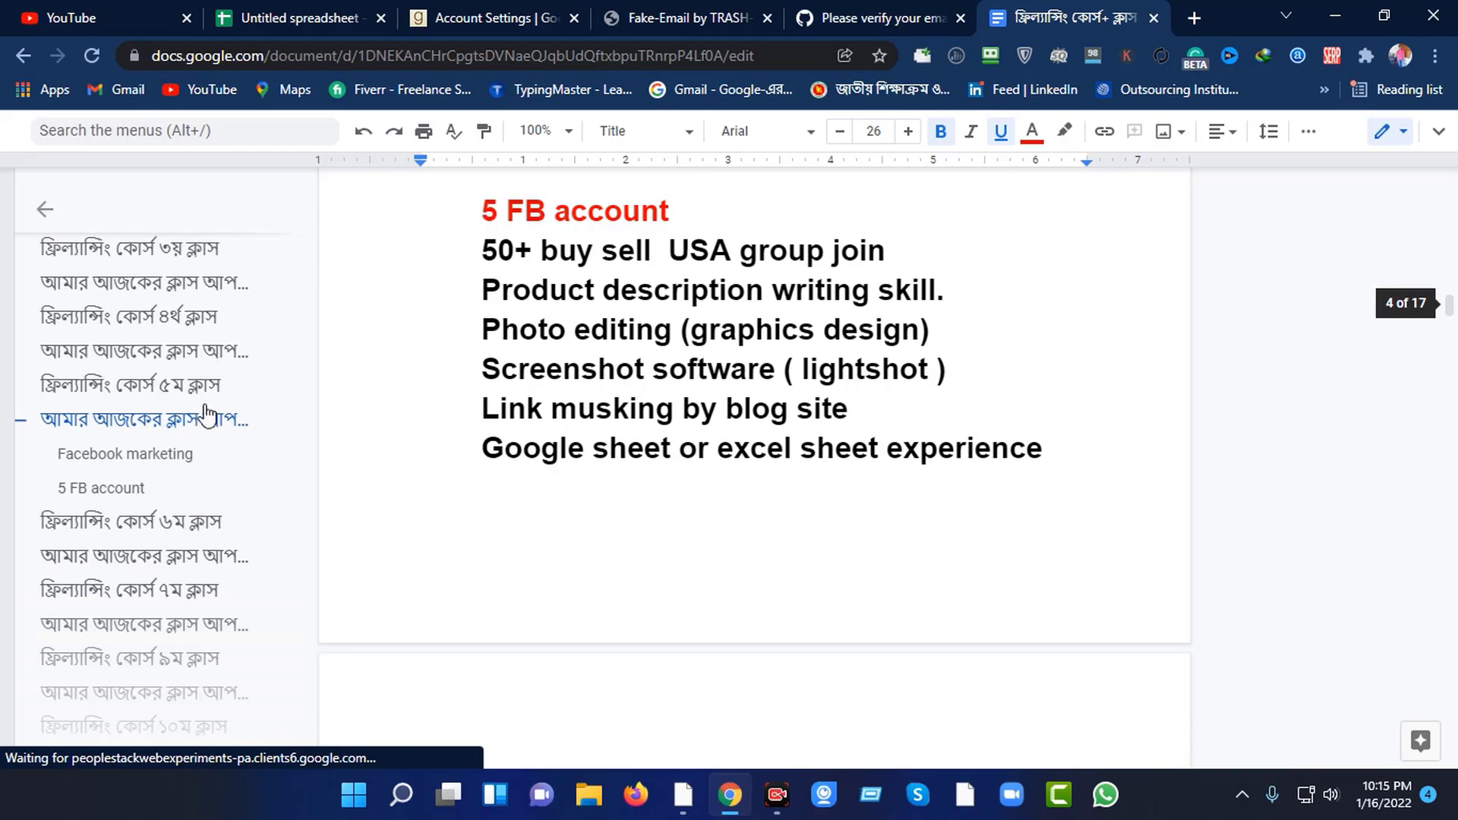
pyautogui.scroll(-10, 152, 694)
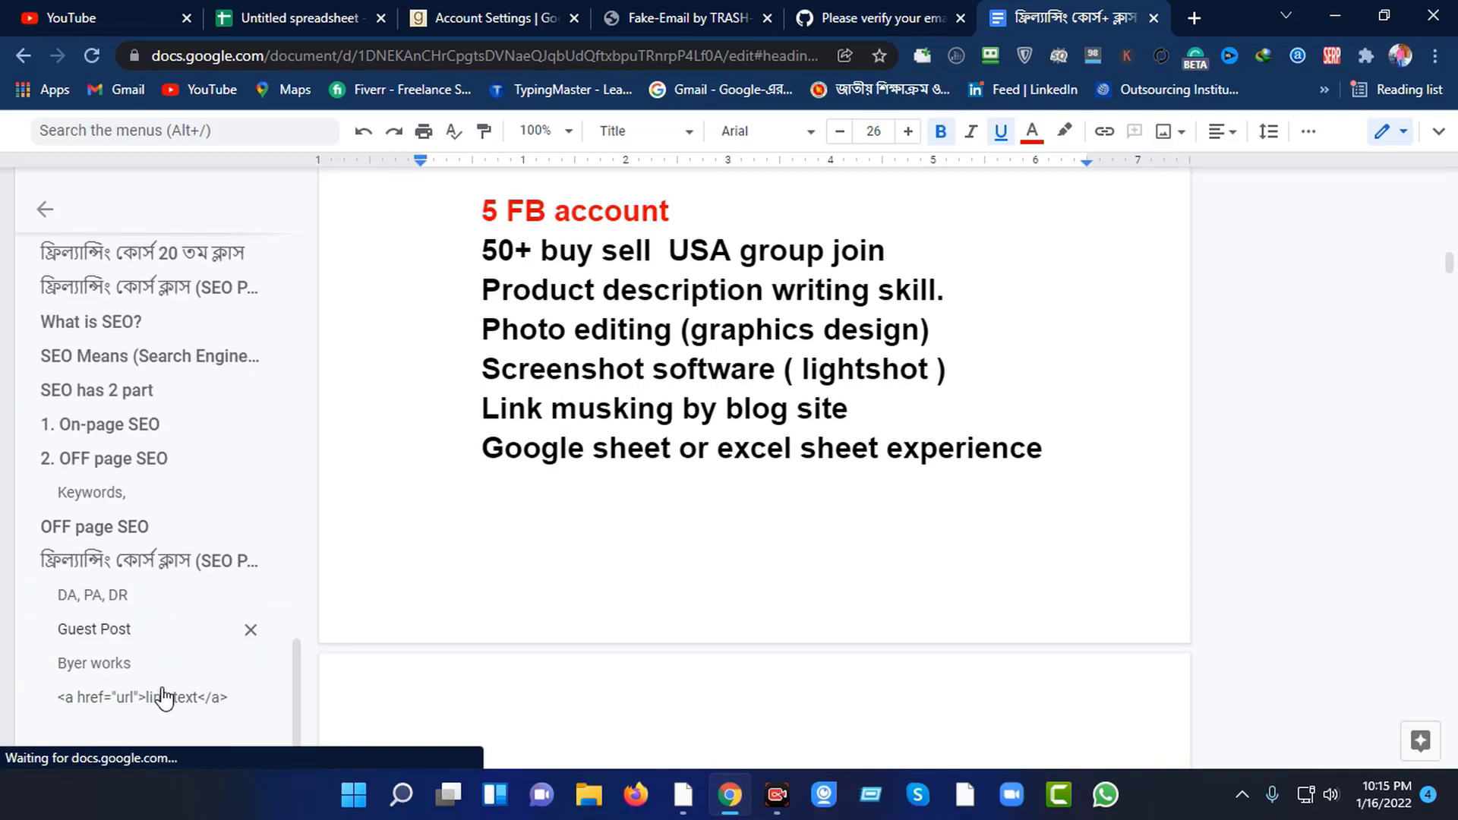
pyautogui.click(144, 560)
pyautogui.scroll(-20, 789, 414)
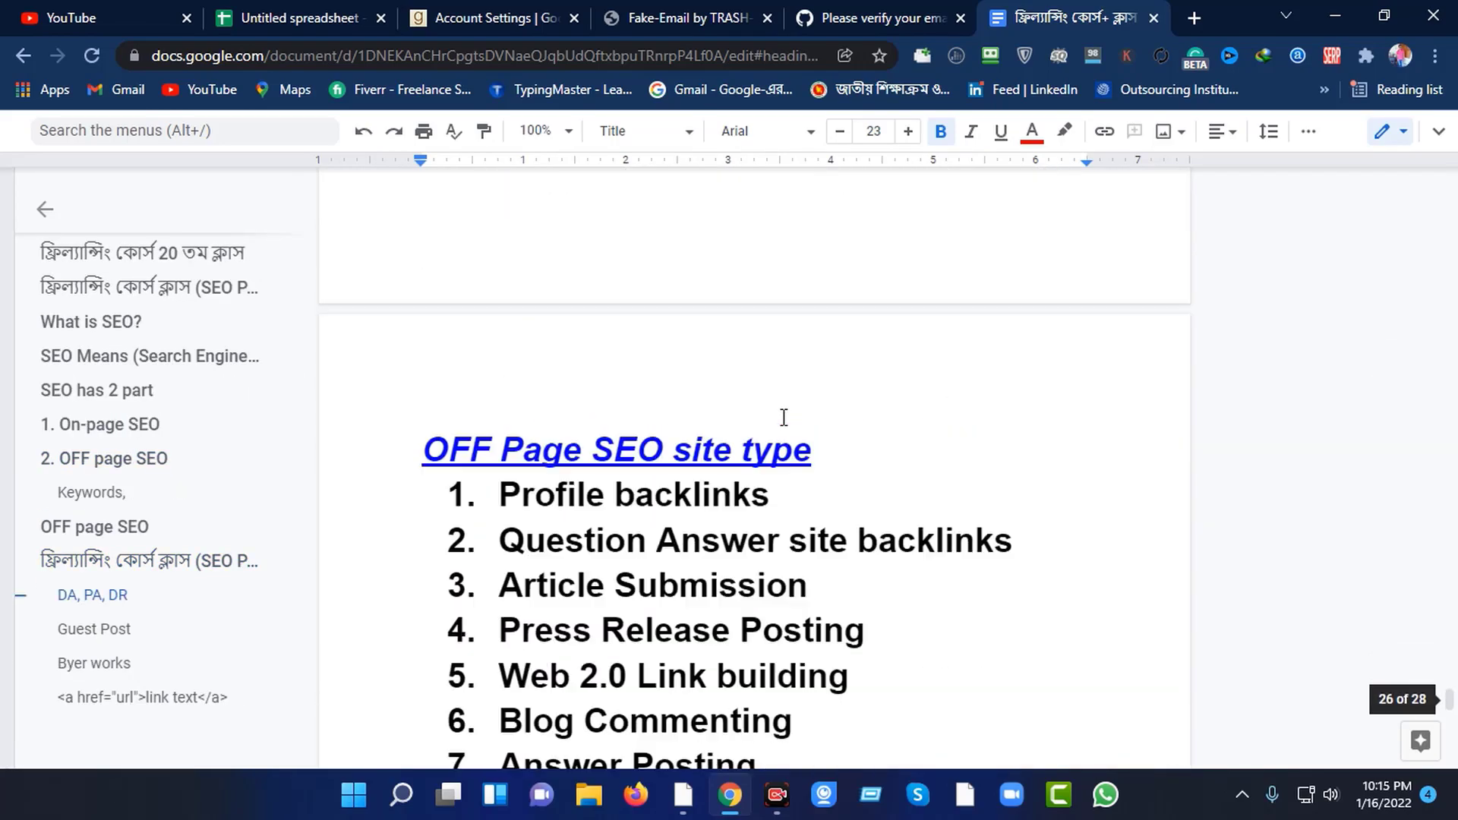
pyautogui.scroll(5, 790, 426)
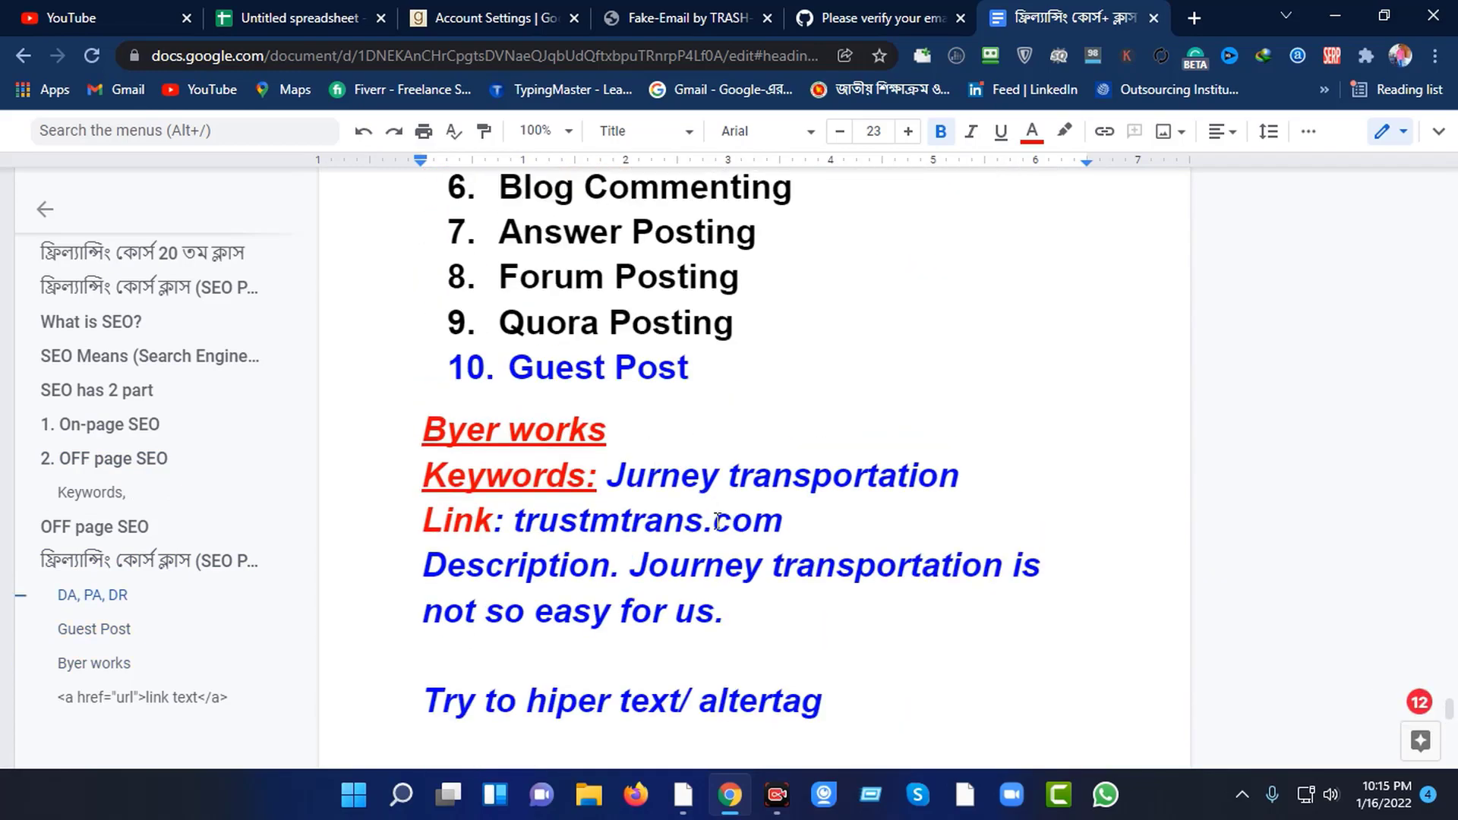
pyautogui.moveTo(811, 534); pyautogui.dragTo(519, 534)
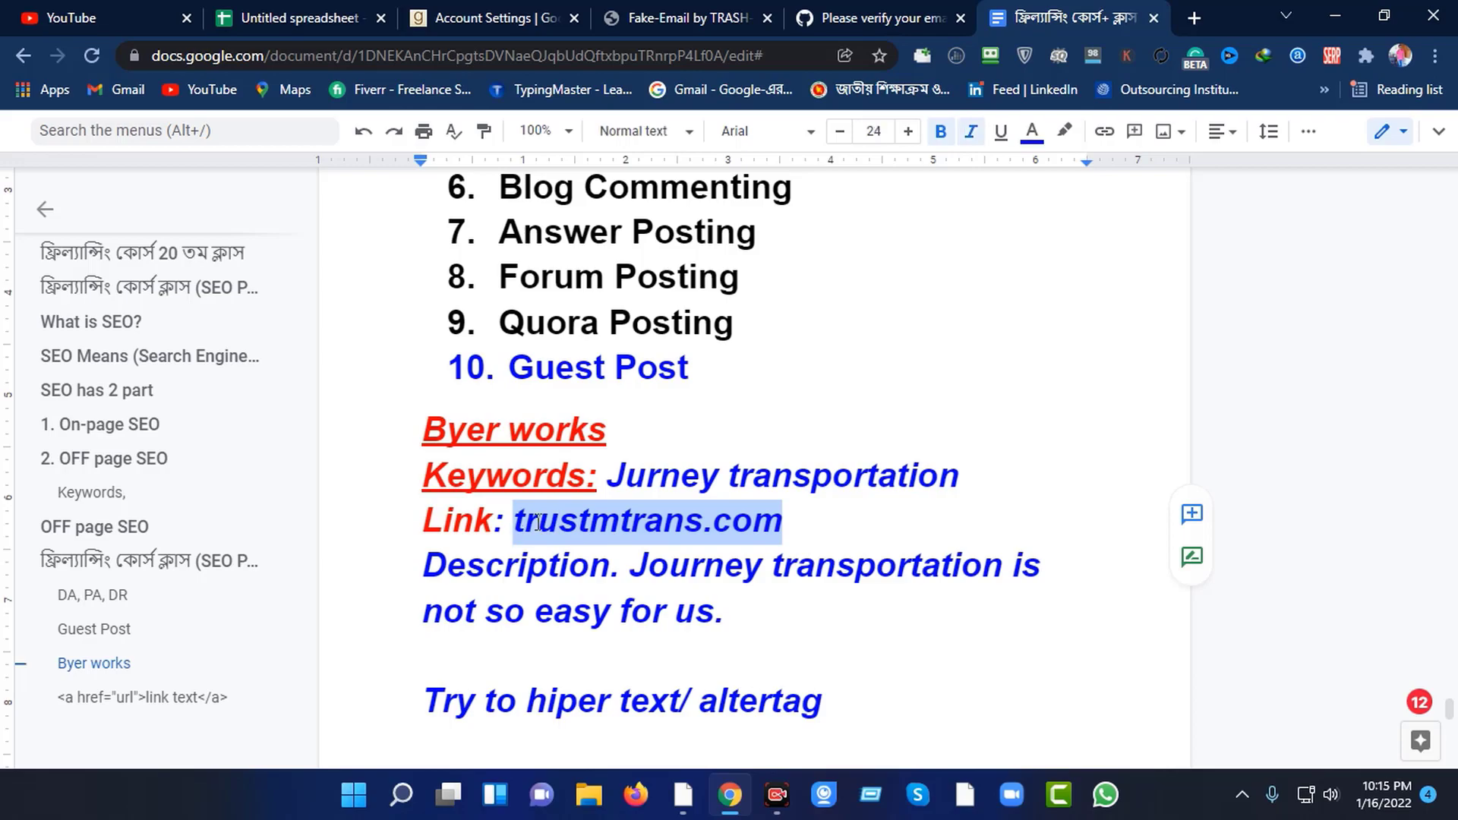
pyautogui.click(505, 13)
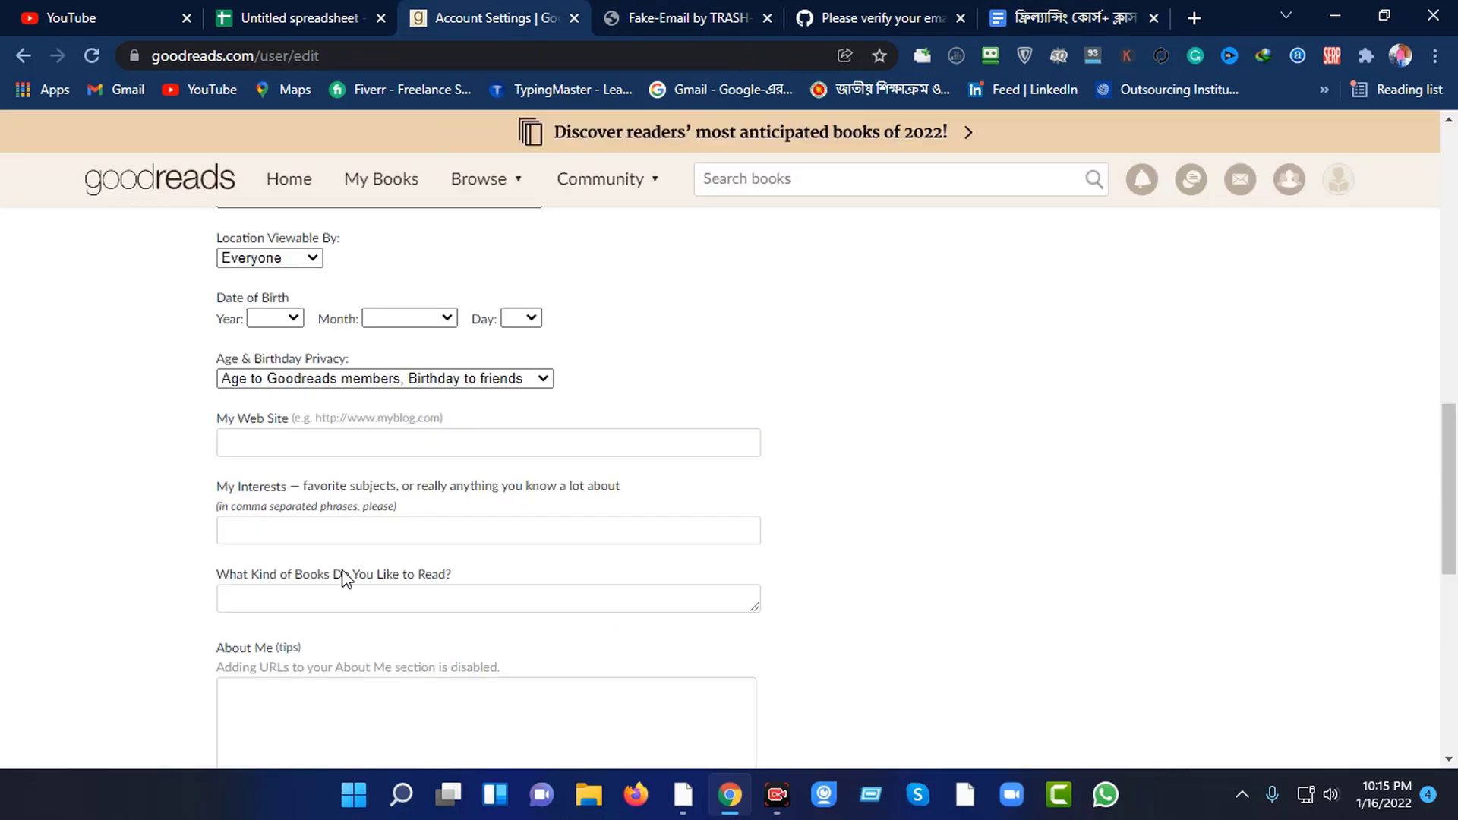
# Step: Paste trustmtrans.com into the My Web Site field
pyautogui.click(258, 437)
pyautogui.write('trustintrans.com')
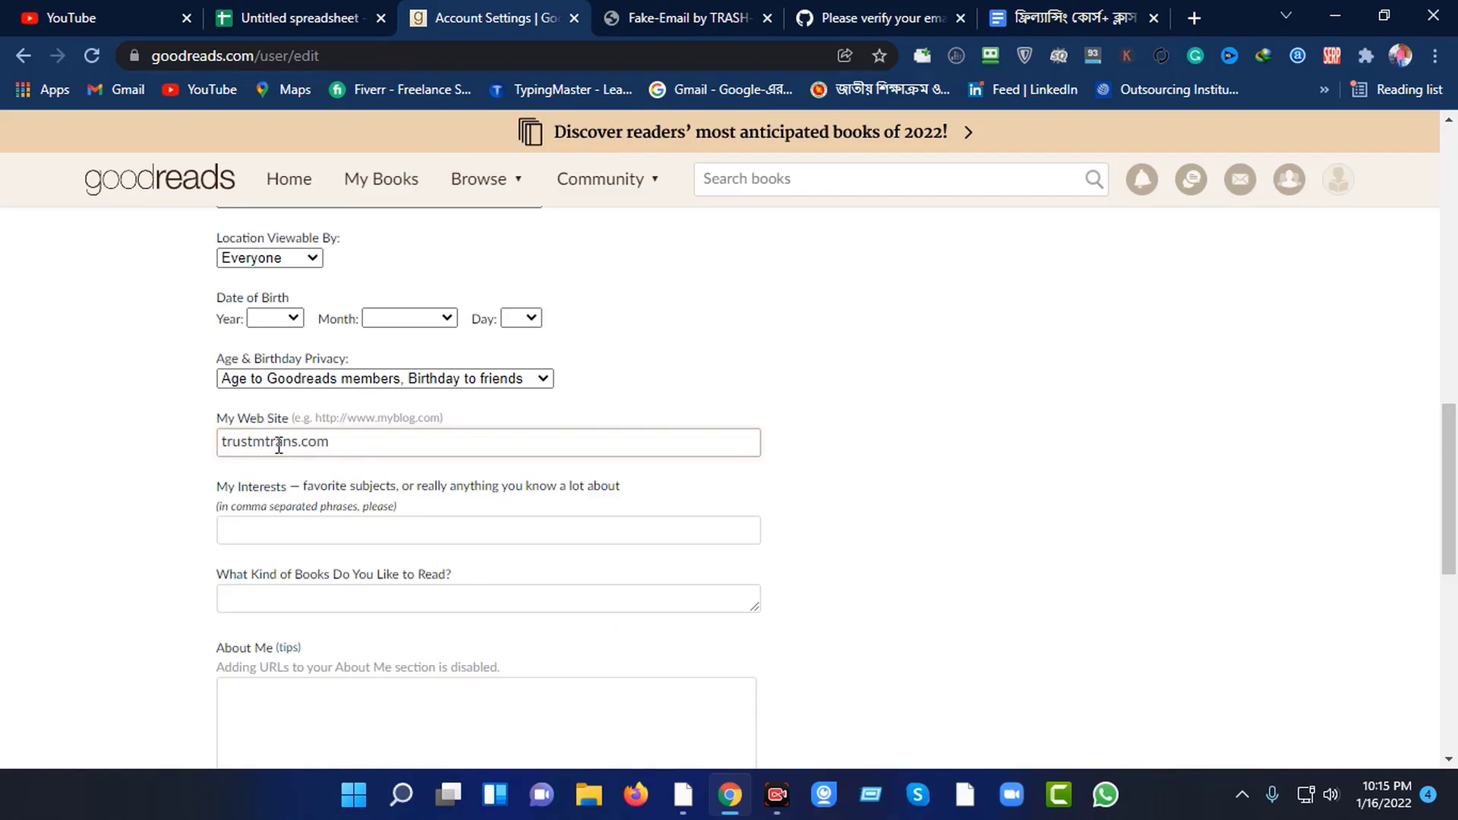
pyautogui.click(489, 464)
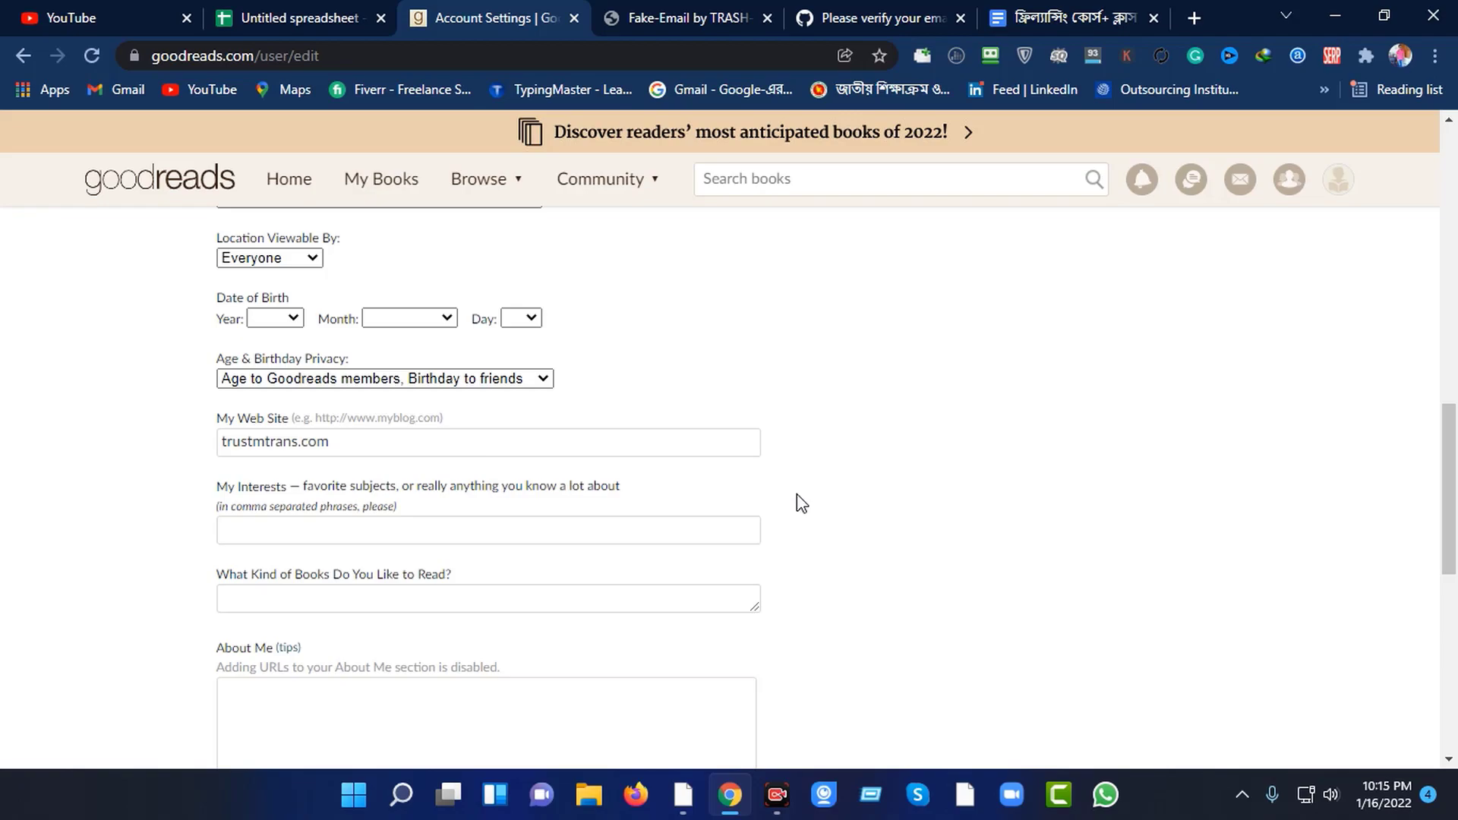
pyautogui.click(352, 441)
# Step: Copy 'Jurney transportation' from the SEO notes into My Interests
pyautogui.click(333, 536)
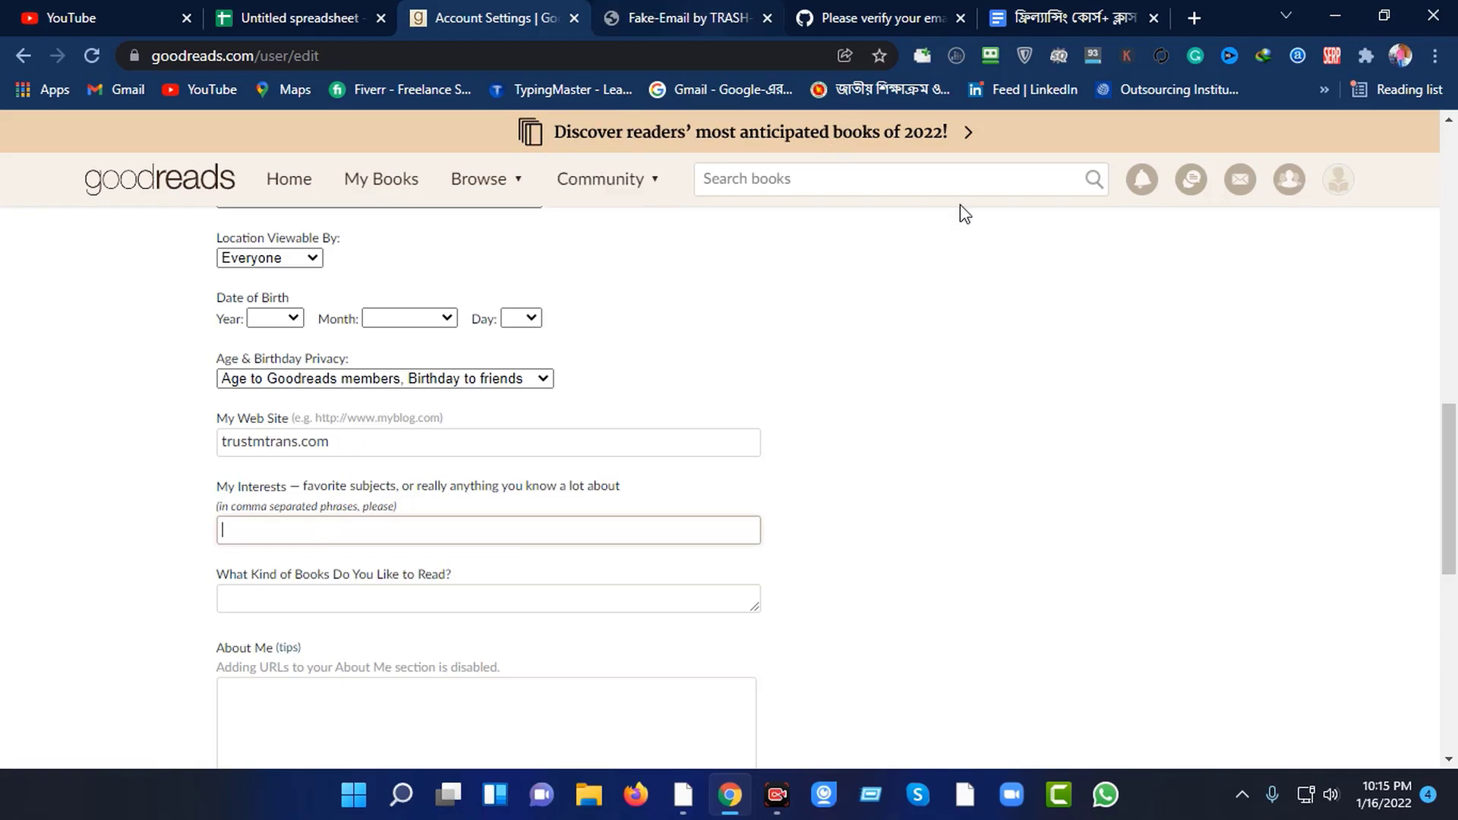
pyautogui.click(281, 9)
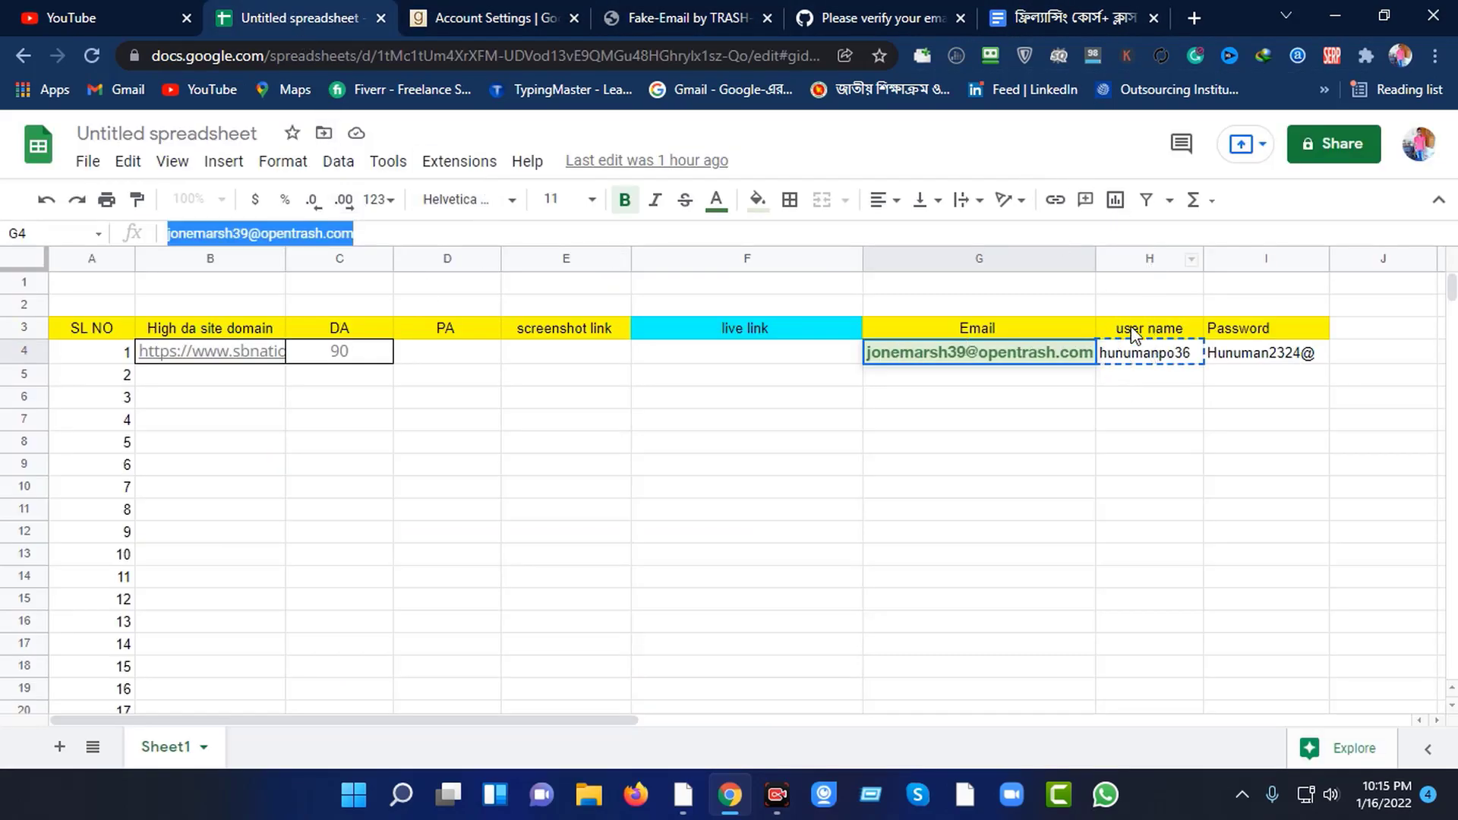
pyautogui.click(1052, 18)
pyautogui.moveTo(959, 478); pyautogui.dragTo(614, 486)
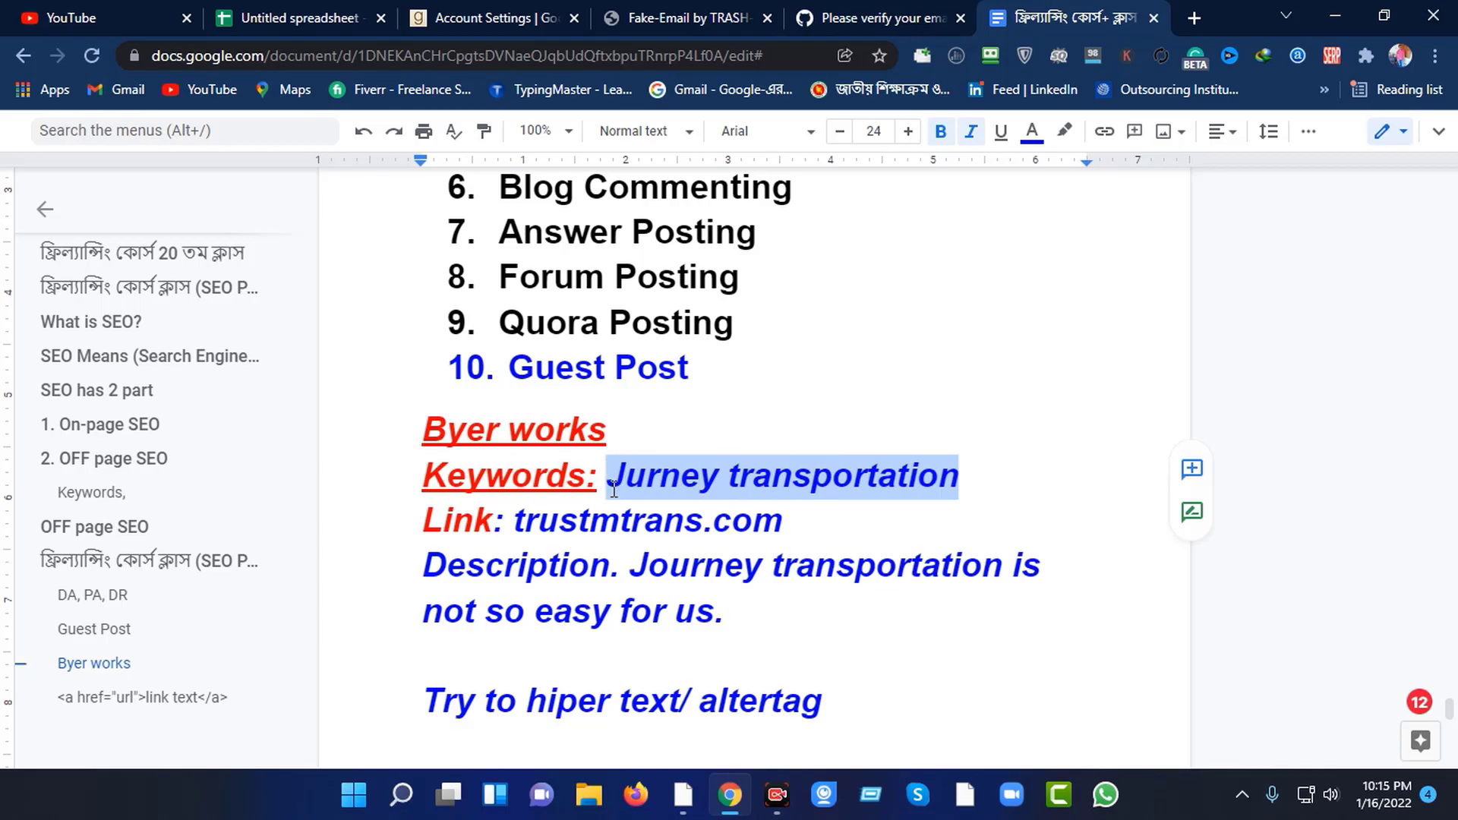
pyautogui.hotkey('ctrl', 'c')
pyautogui.click(437, 18)
pyautogui.hotkey('ctrl', 'v')
# Step: Paste 'Journey transportation is not so easy for us.' into About Me
pyautogui.scroll(-2, 278, 540)
pyautogui.click(314, 534)
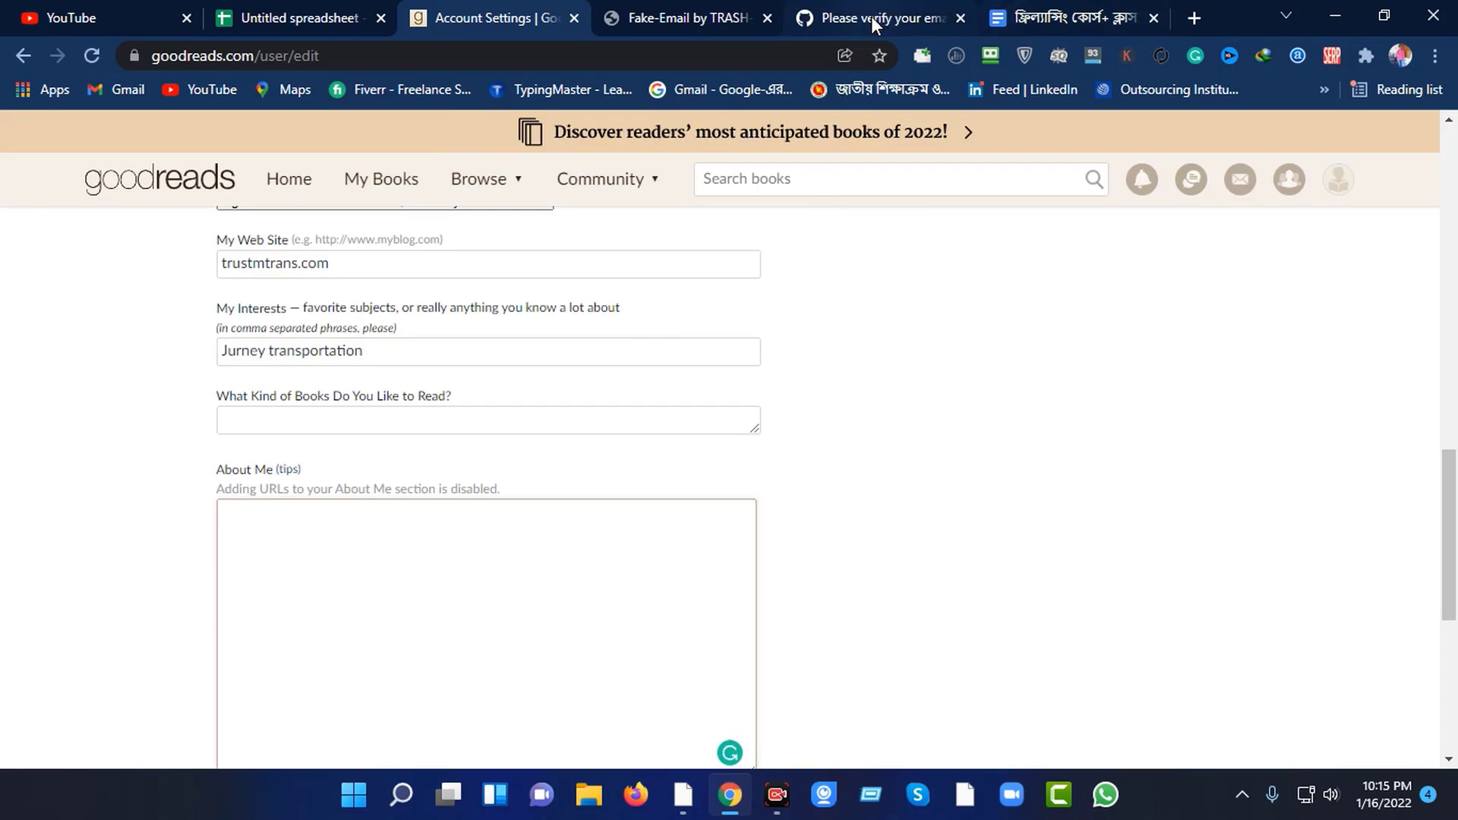
pyautogui.click(1063, 17)
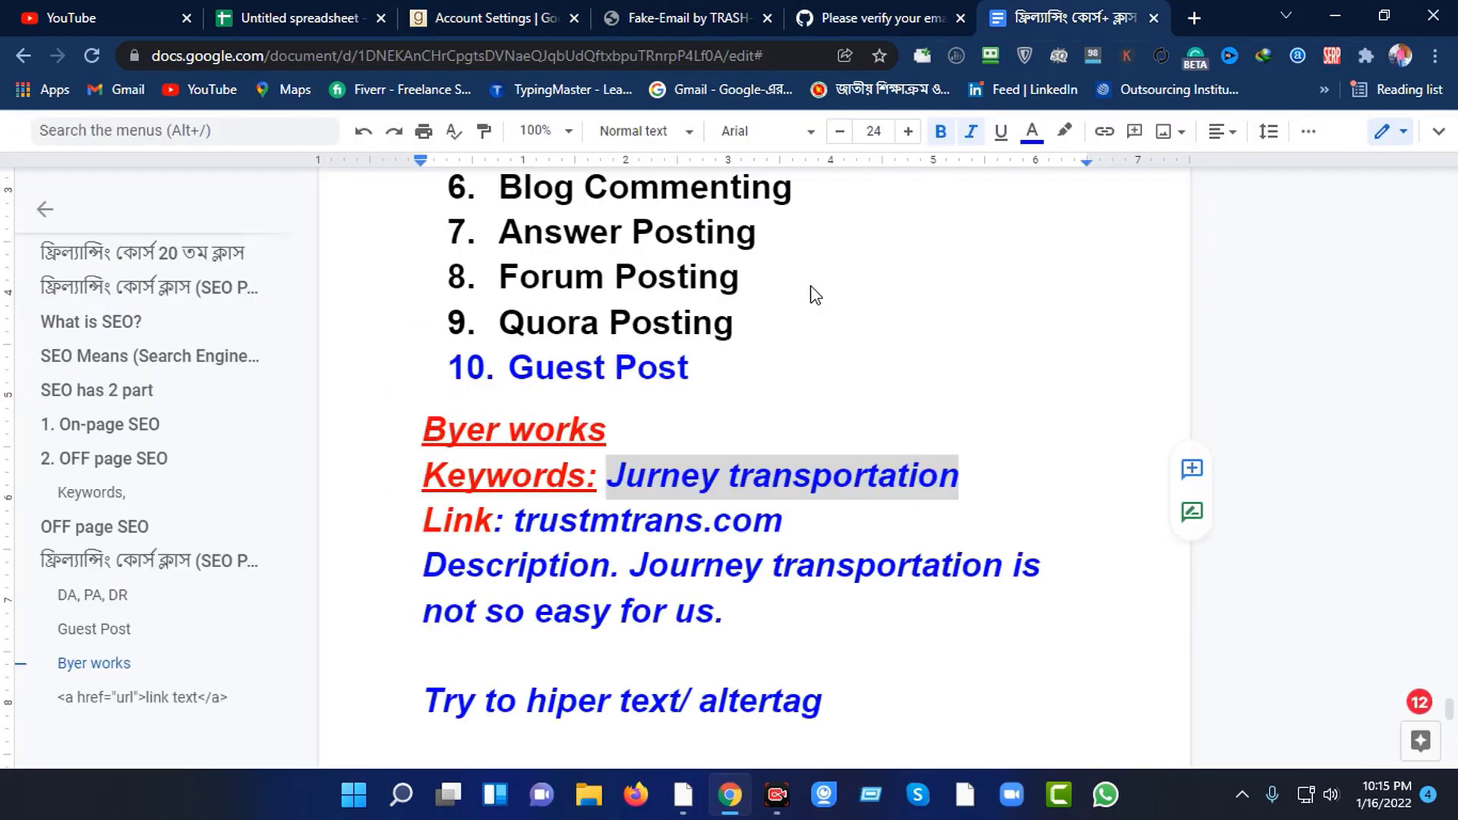
pyautogui.scroll(-5, 646, 388)
pyautogui.moveTo(632, 388); pyautogui.dragTo(724, 445)
pyautogui.click(935, 4)
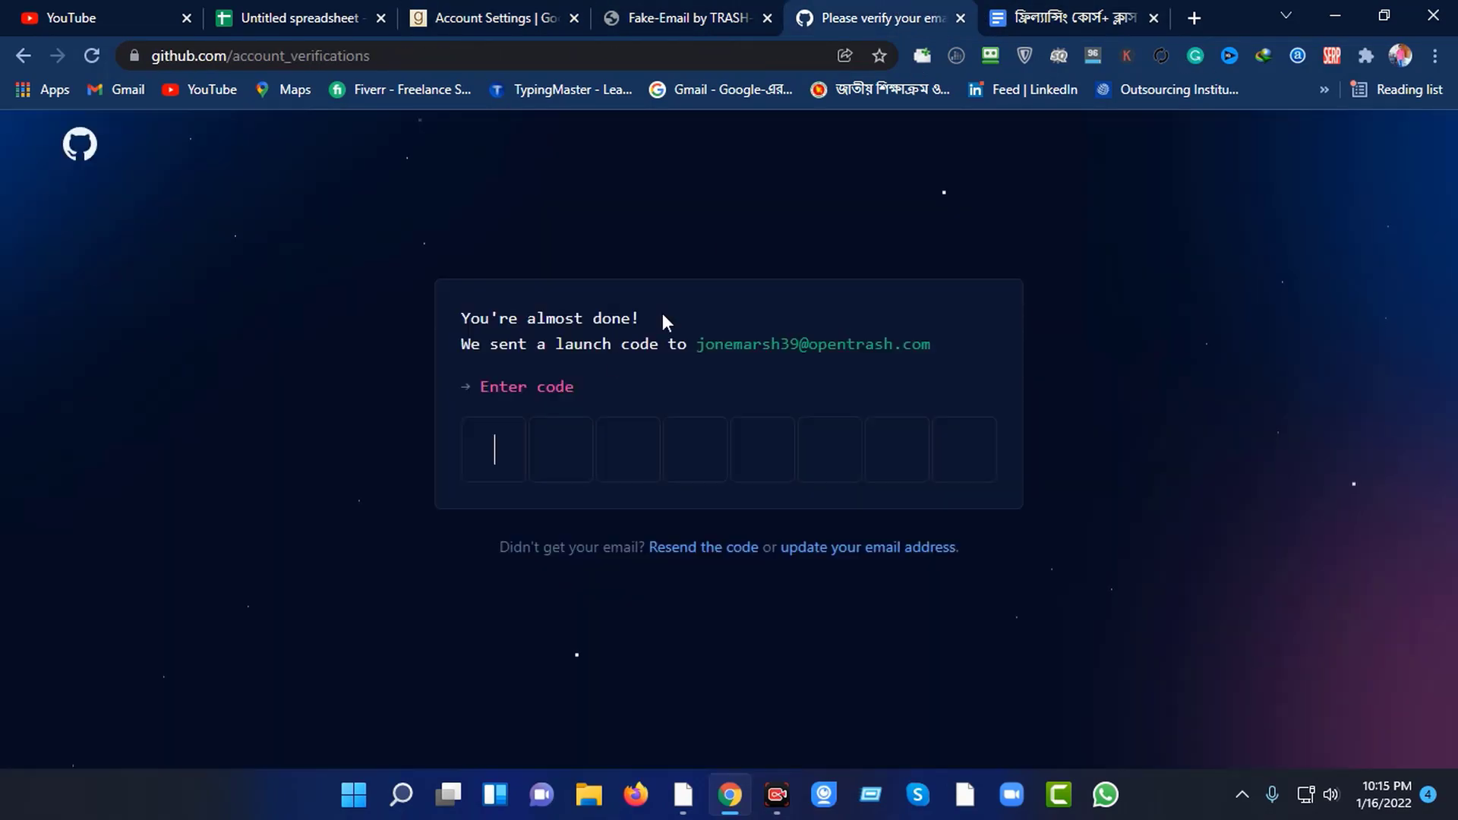
pyautogui.click(537, 17)
pyautogui.click(335, 558)
pyautogui.hotkey('ctrl', 'v')
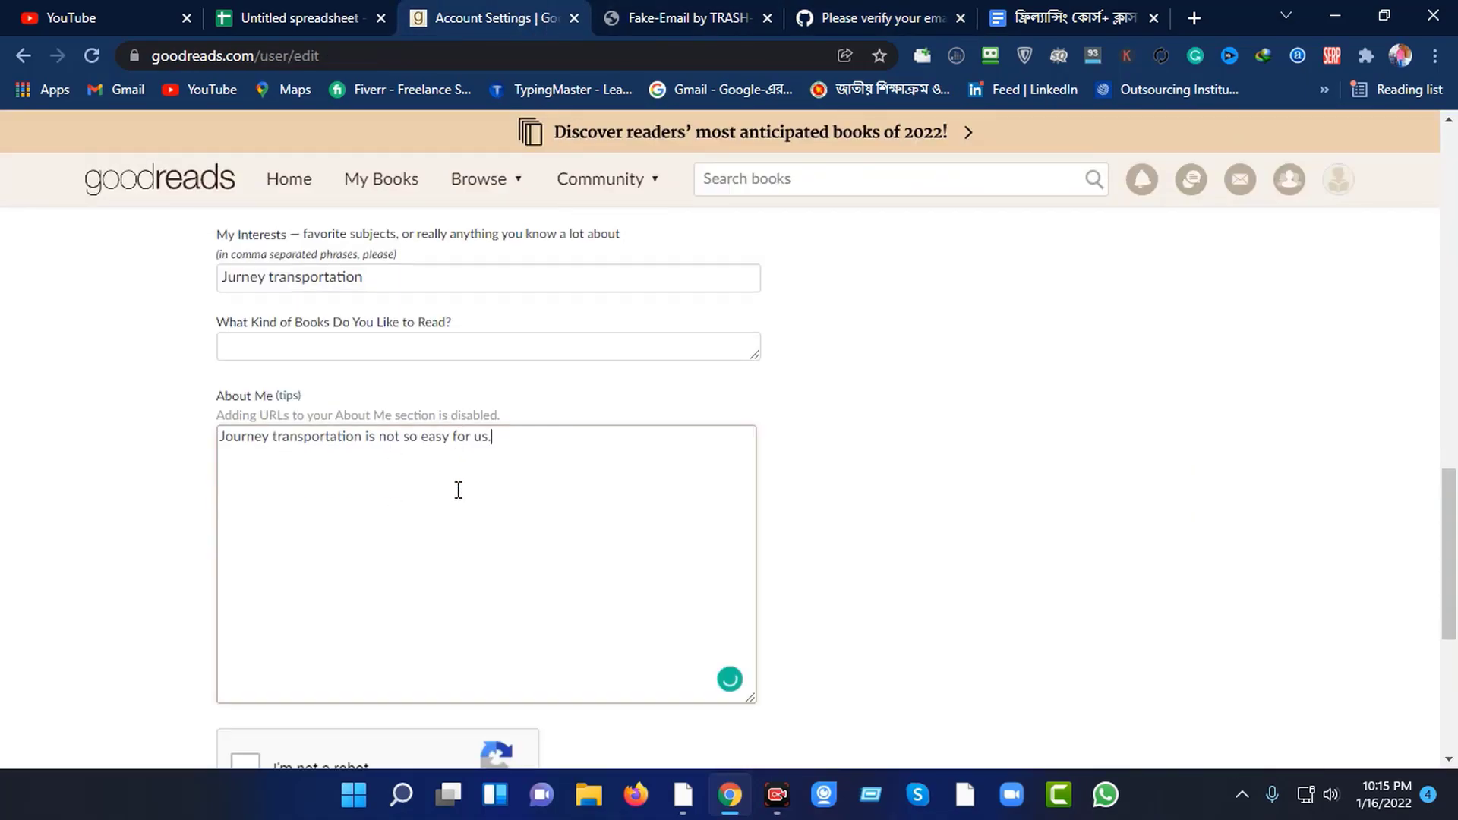
pyautogui.scroll(-4, 456, 488)
# Step: Pass the bicycle and motorcycle reCAPTCHA and save the profile settings
pyautogui.click(249, 494)
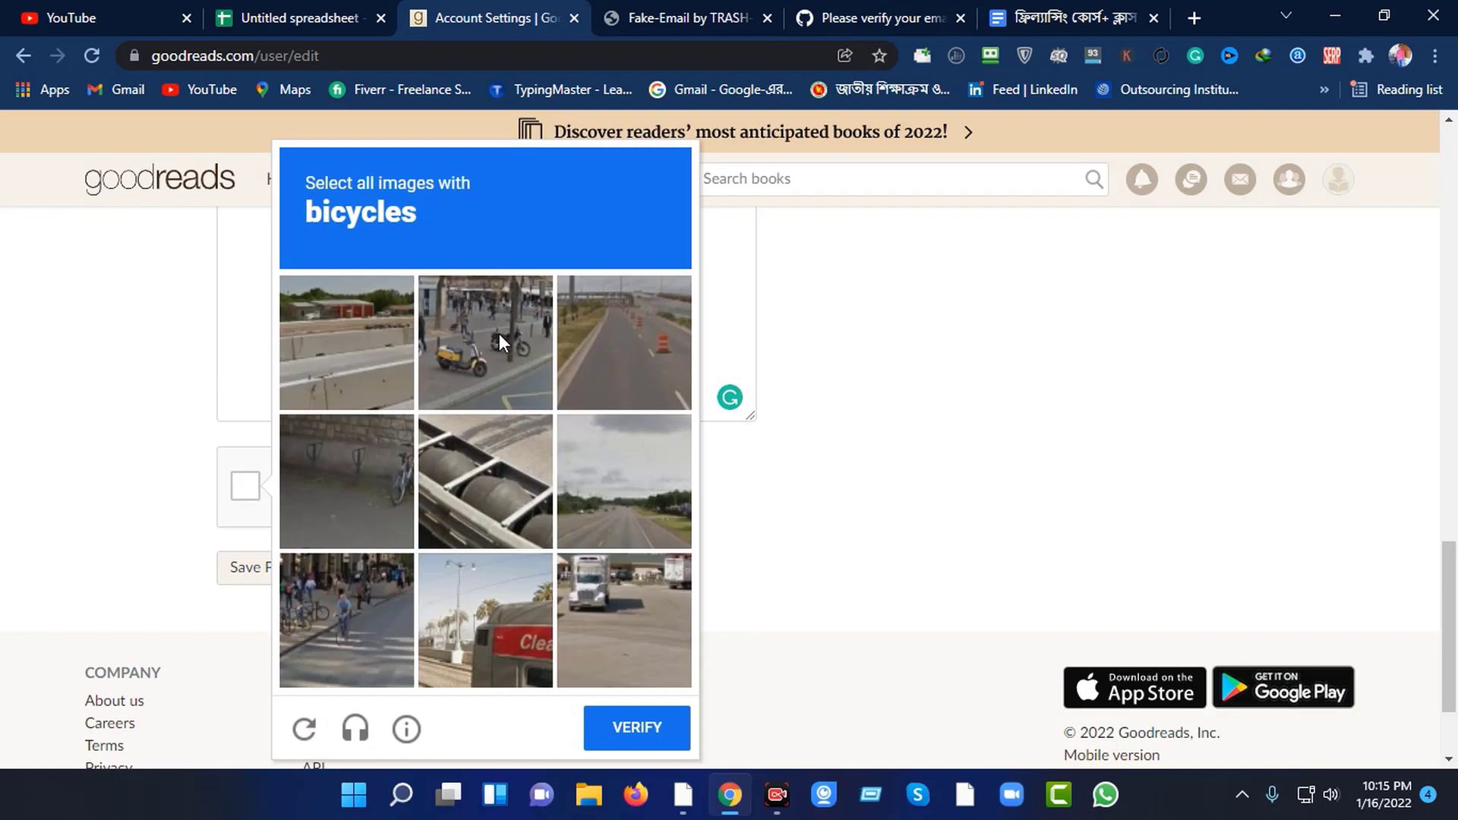
pyautogui.click(391, 451)
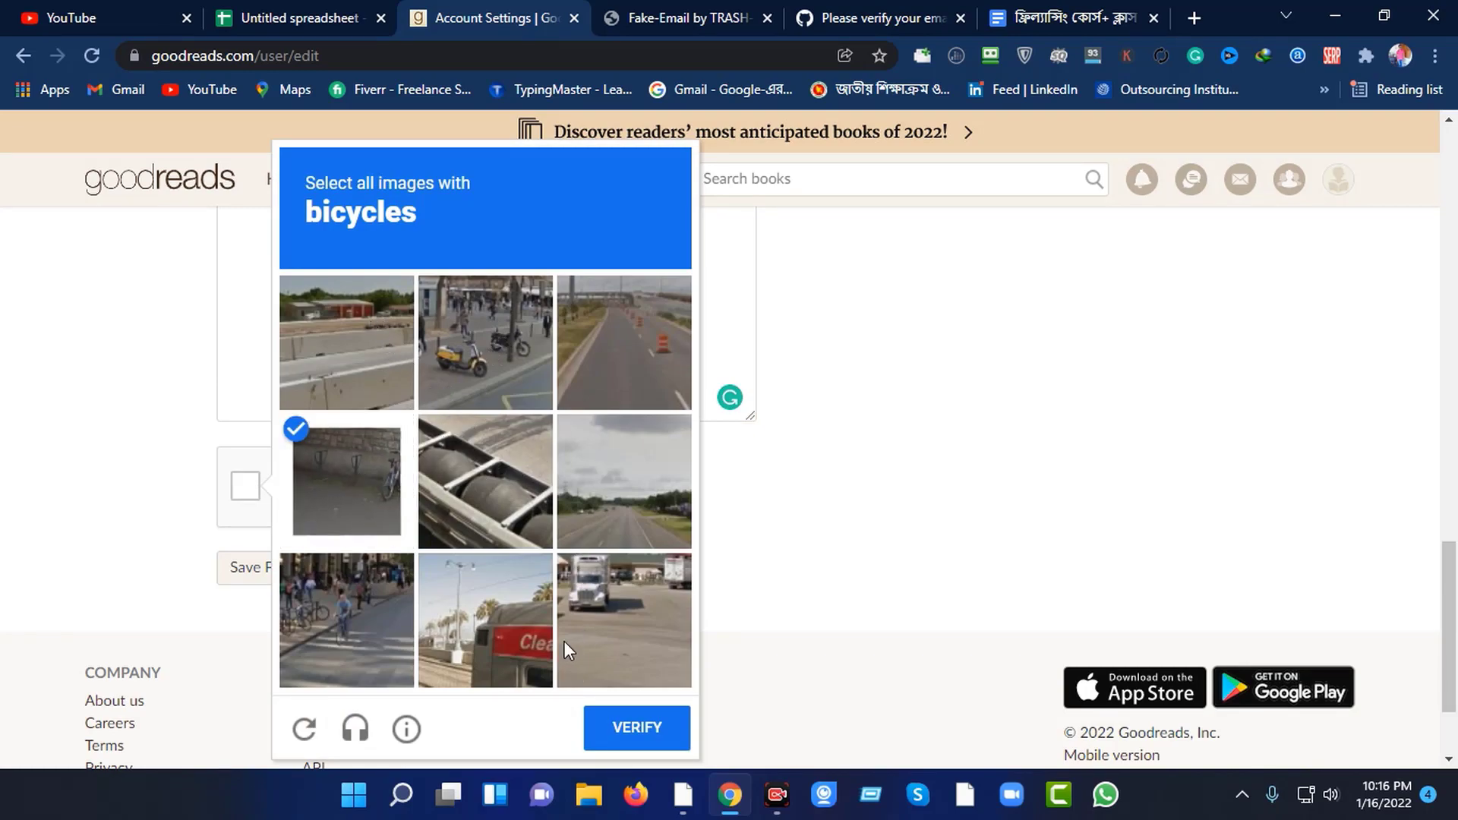
pyautogui.click(316, 626)
pyautogui.click(636, 718)
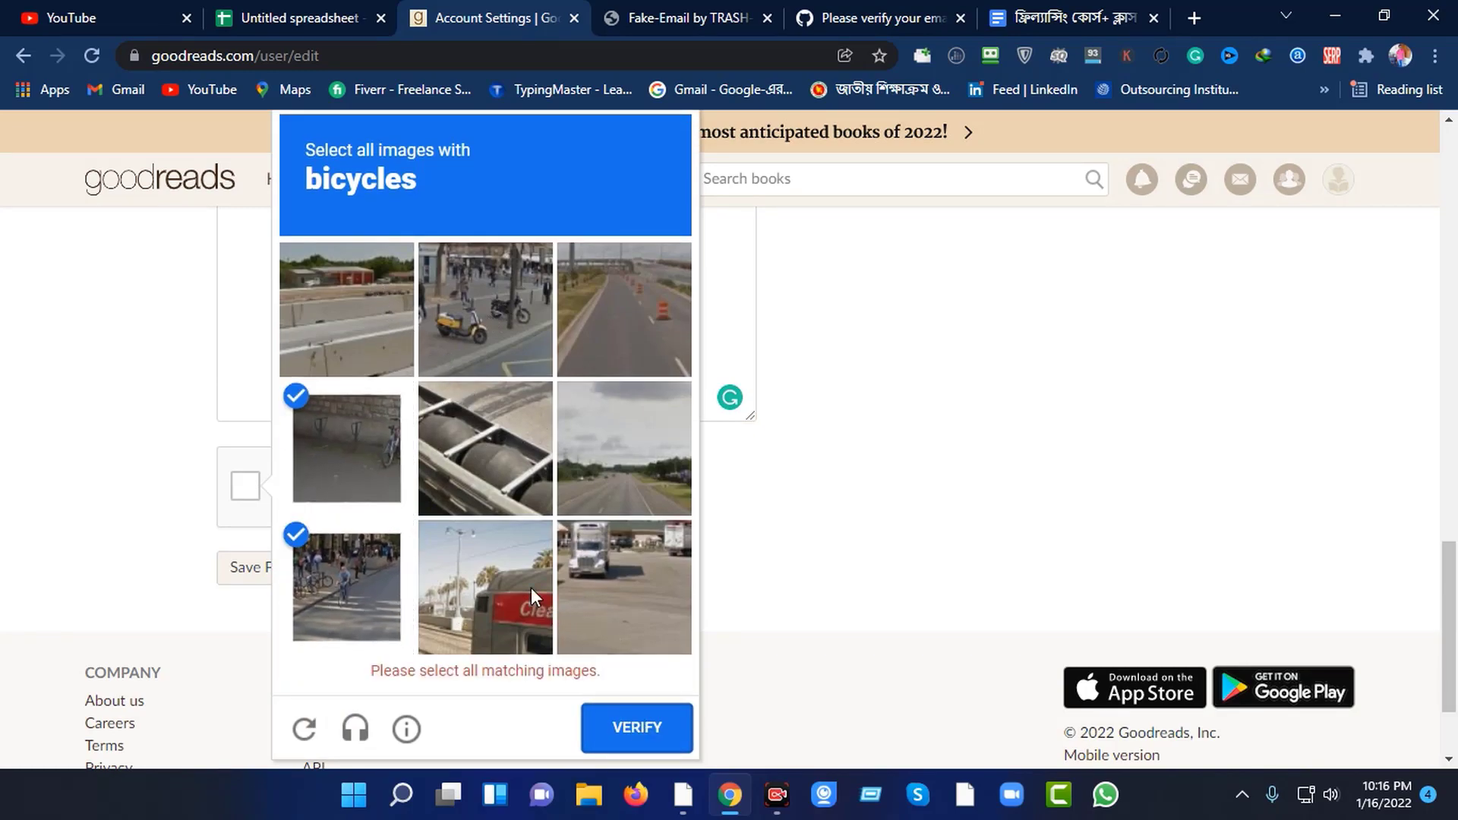
pyautogui.click(490, 324)
pyautogui.click(641, 726)
pyautogui.click(286, 577)
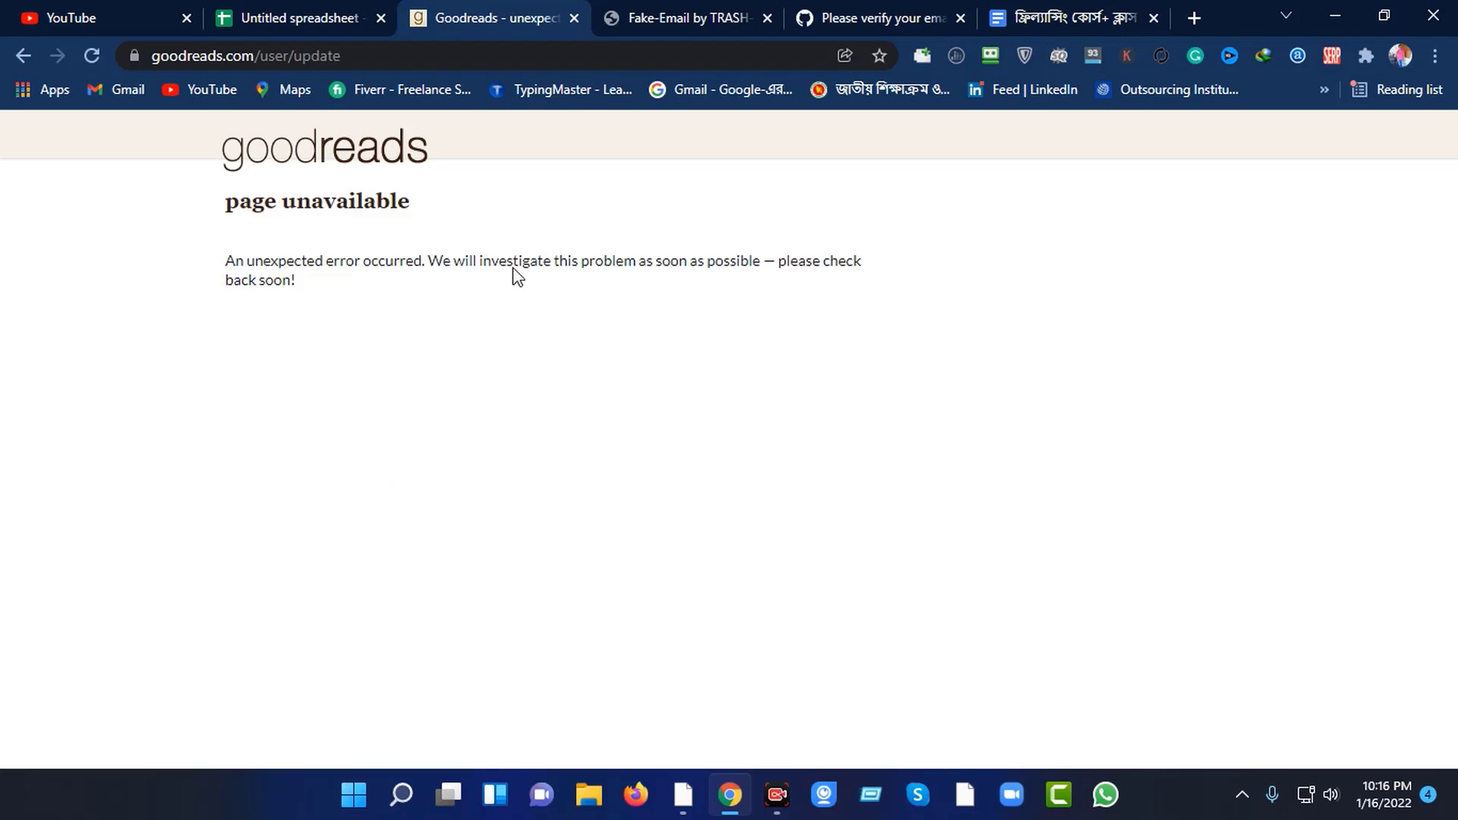
pyautogui.click(22, 52)
pyautogui.scroll(6, 467, 474)
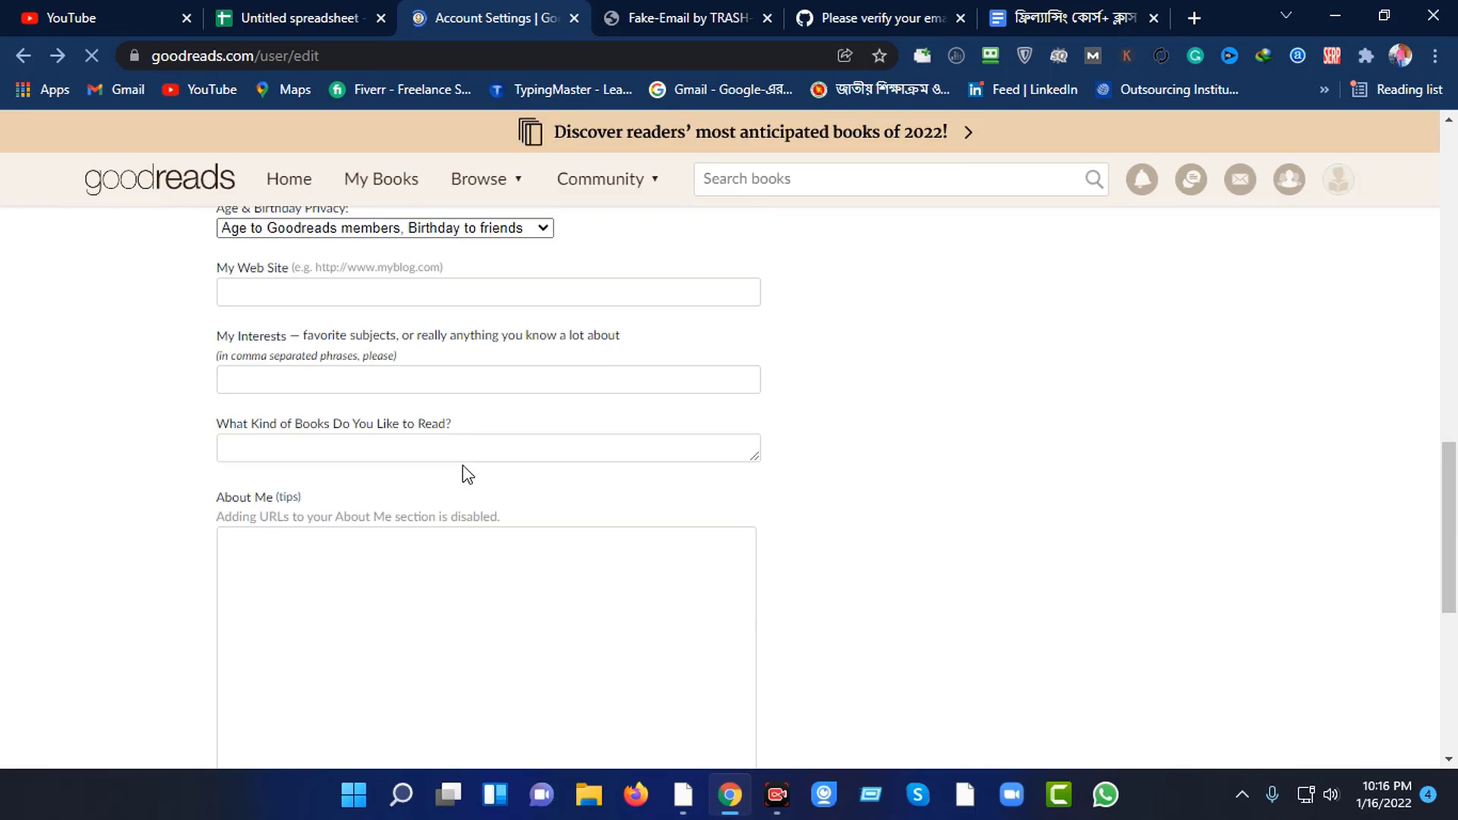
pyautogui.click(319, 478)
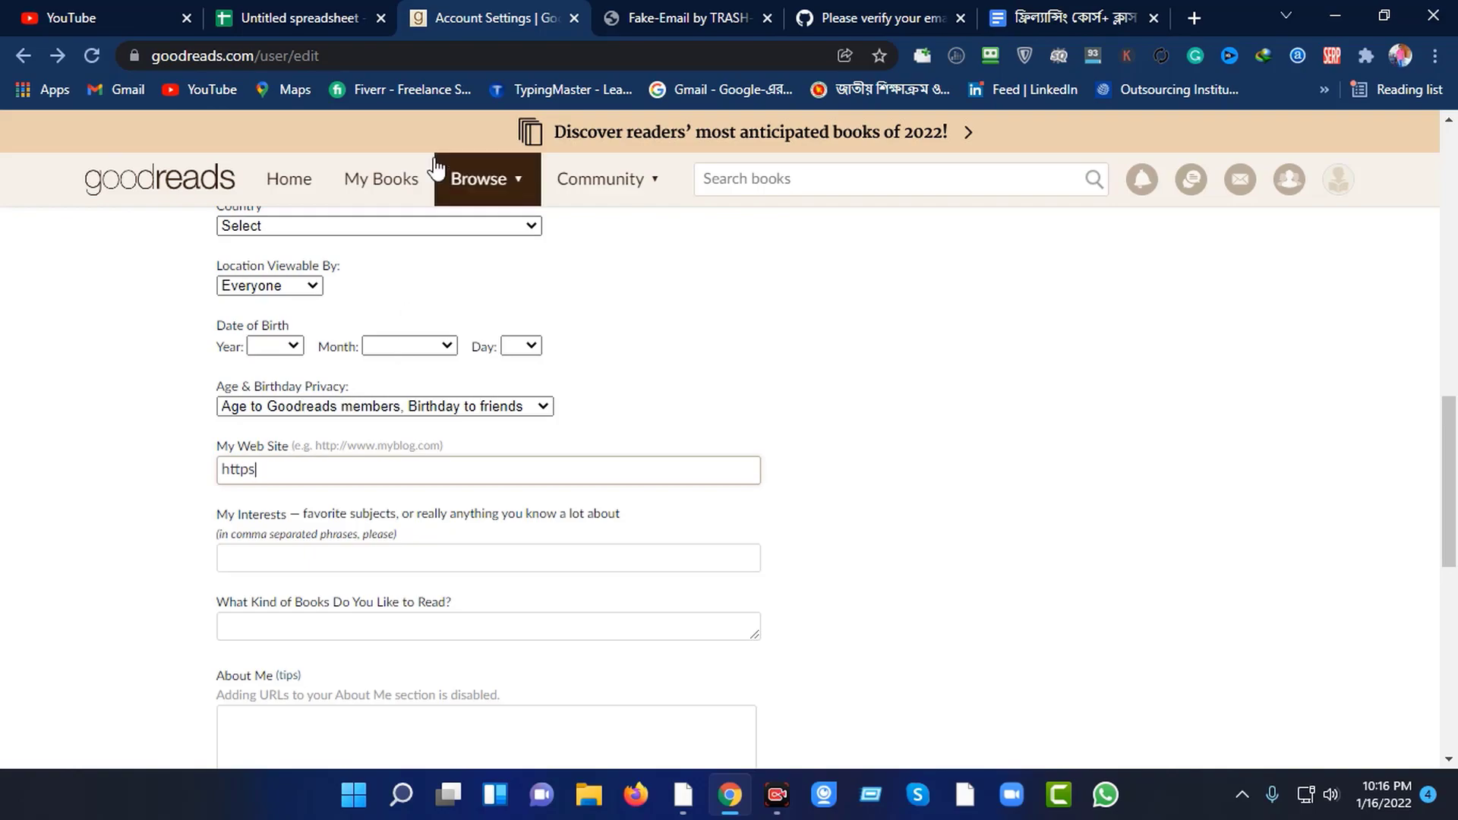
pyautogui.click(375, 58)
pyautogui.write('tr')
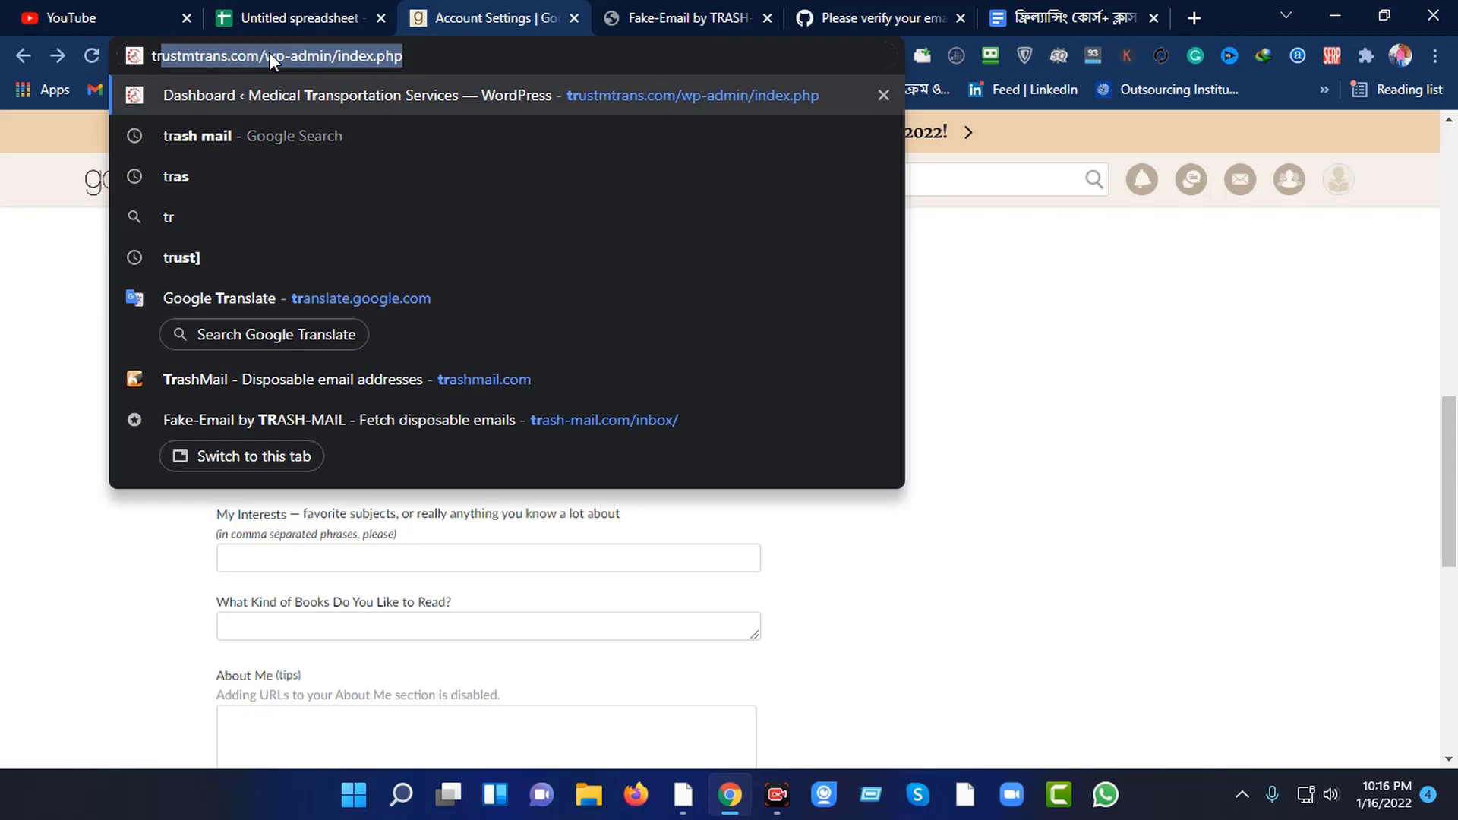
pyautogui.click(278, 468)
pyautogui.write('trustmtrans.com/wp')
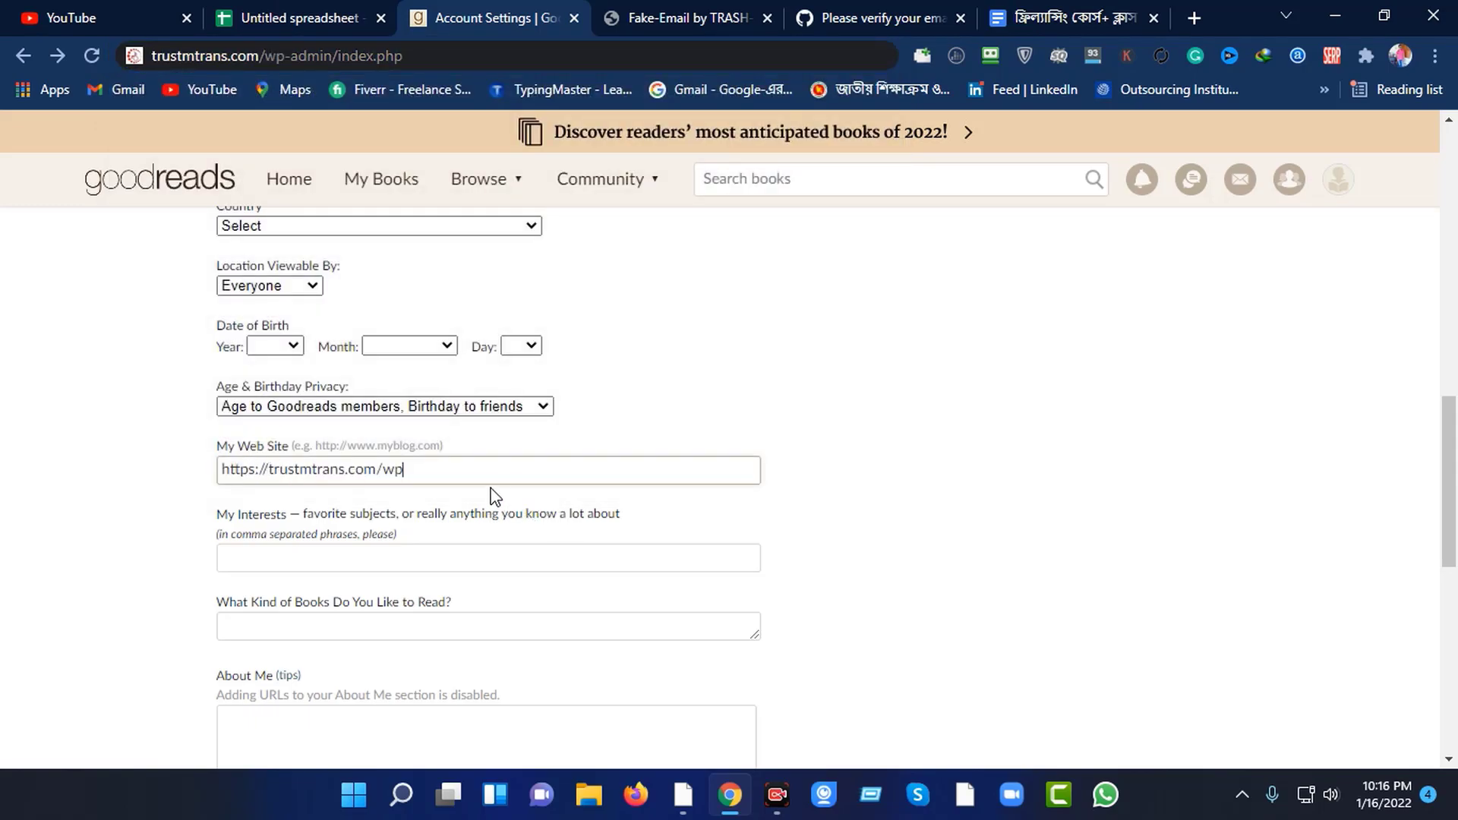
pyautogui.press('BackSpace')
pyautogui.press('BackSpace')
pyautogui.press('BackSpace')
pyautogui.scroll(-2, 866, 465)
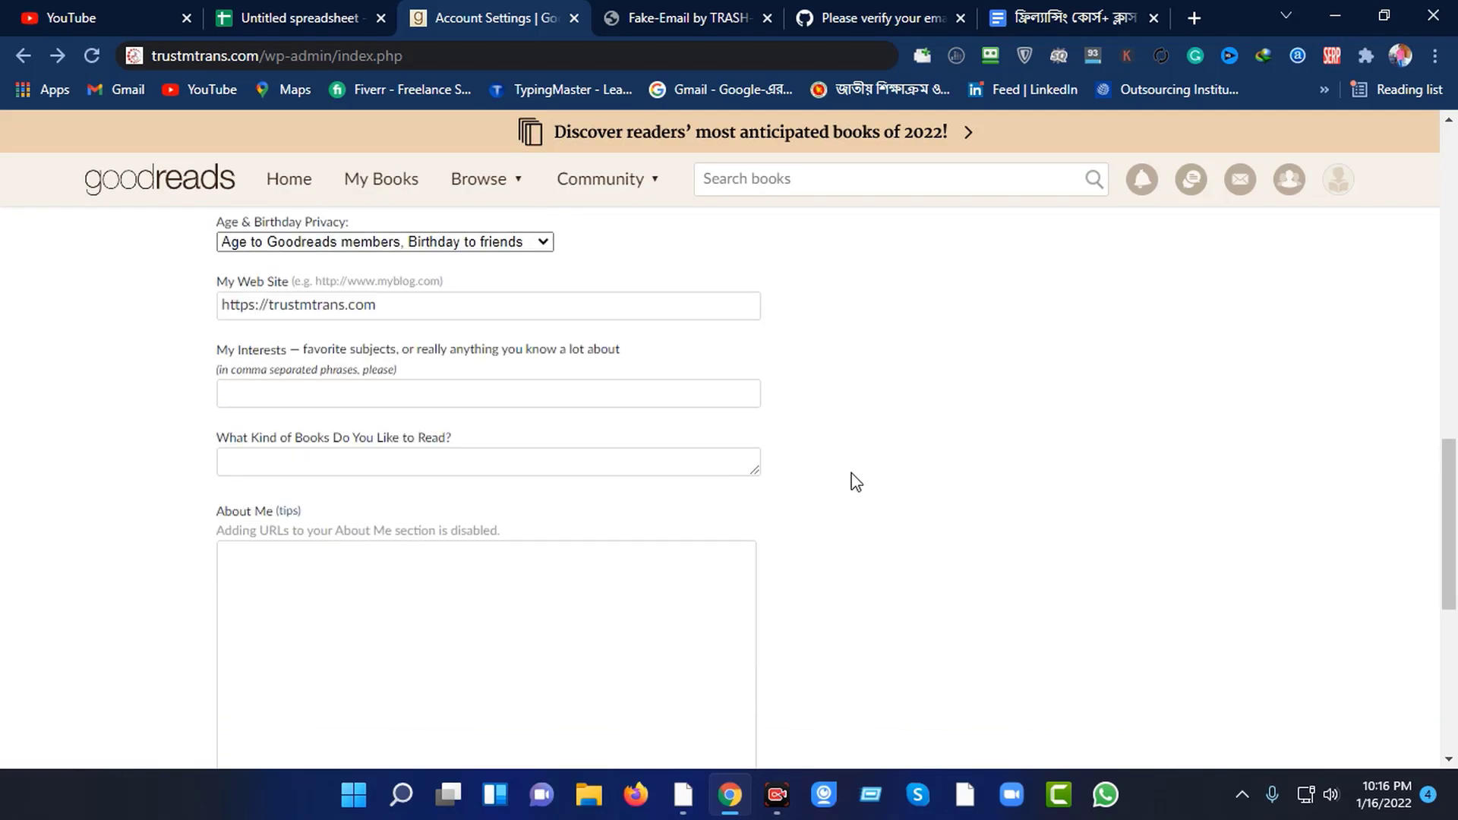
pyautogui.click(435, 566)
pyautogui.scroll(13, 924, 468)
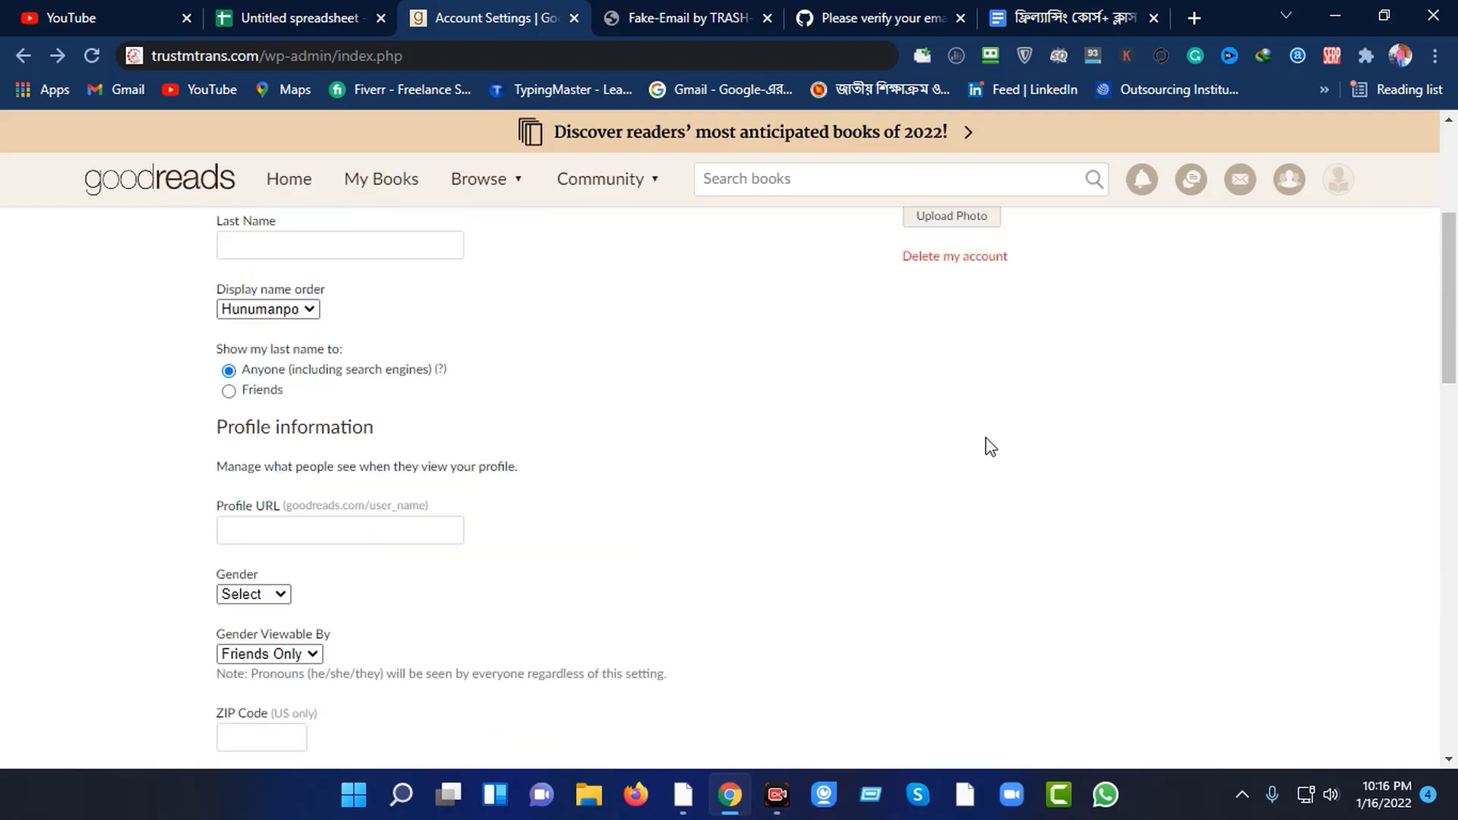
pyautogui.scroll(-10, 950, 471)
pyautogui.scroll(-8, 907, 484)
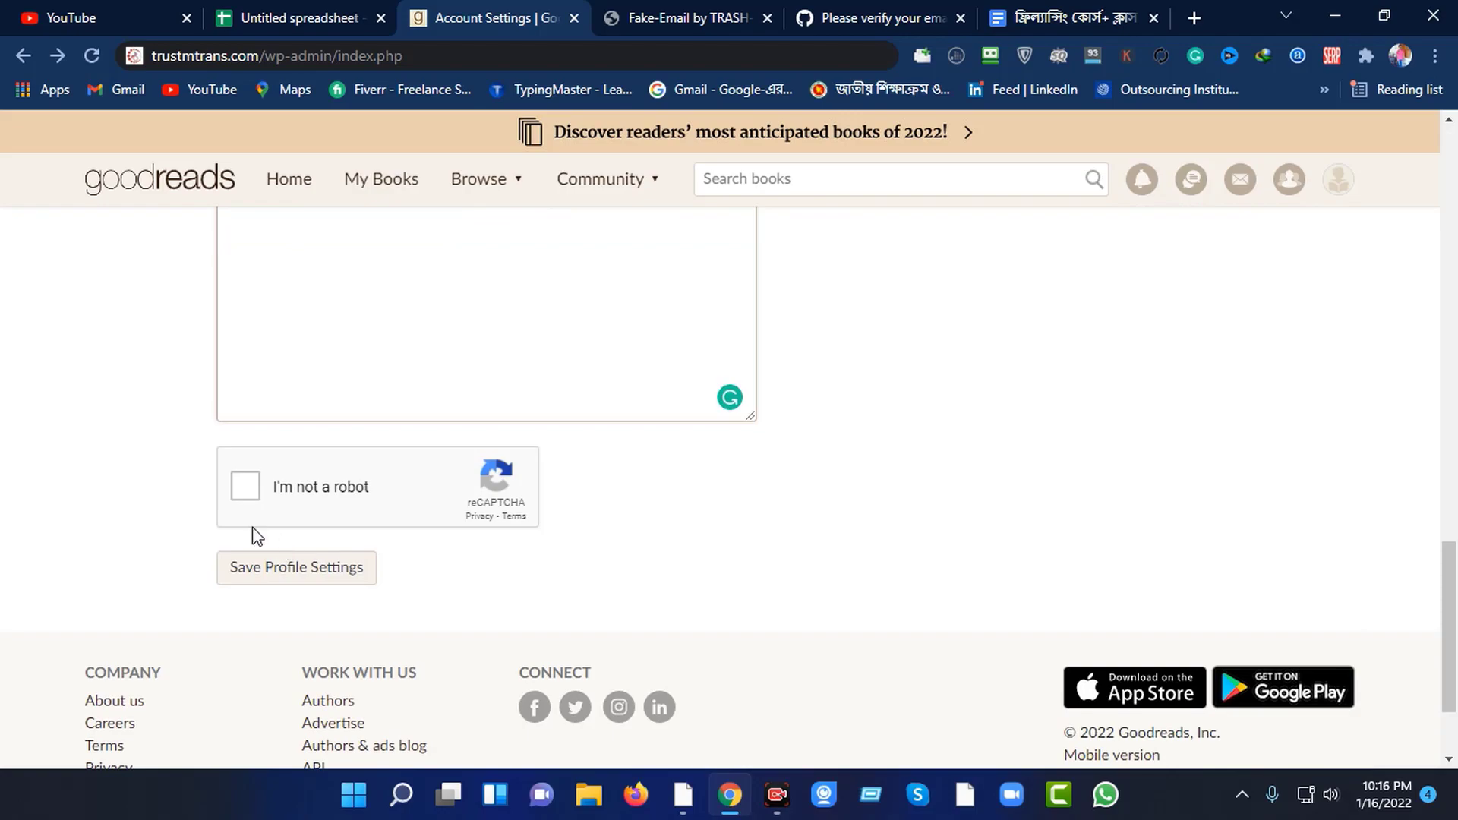
# Step: Pass the traffic-light reCAPTCHA and submit the Goodreads profile settings
pyautogui.click(238, 490)
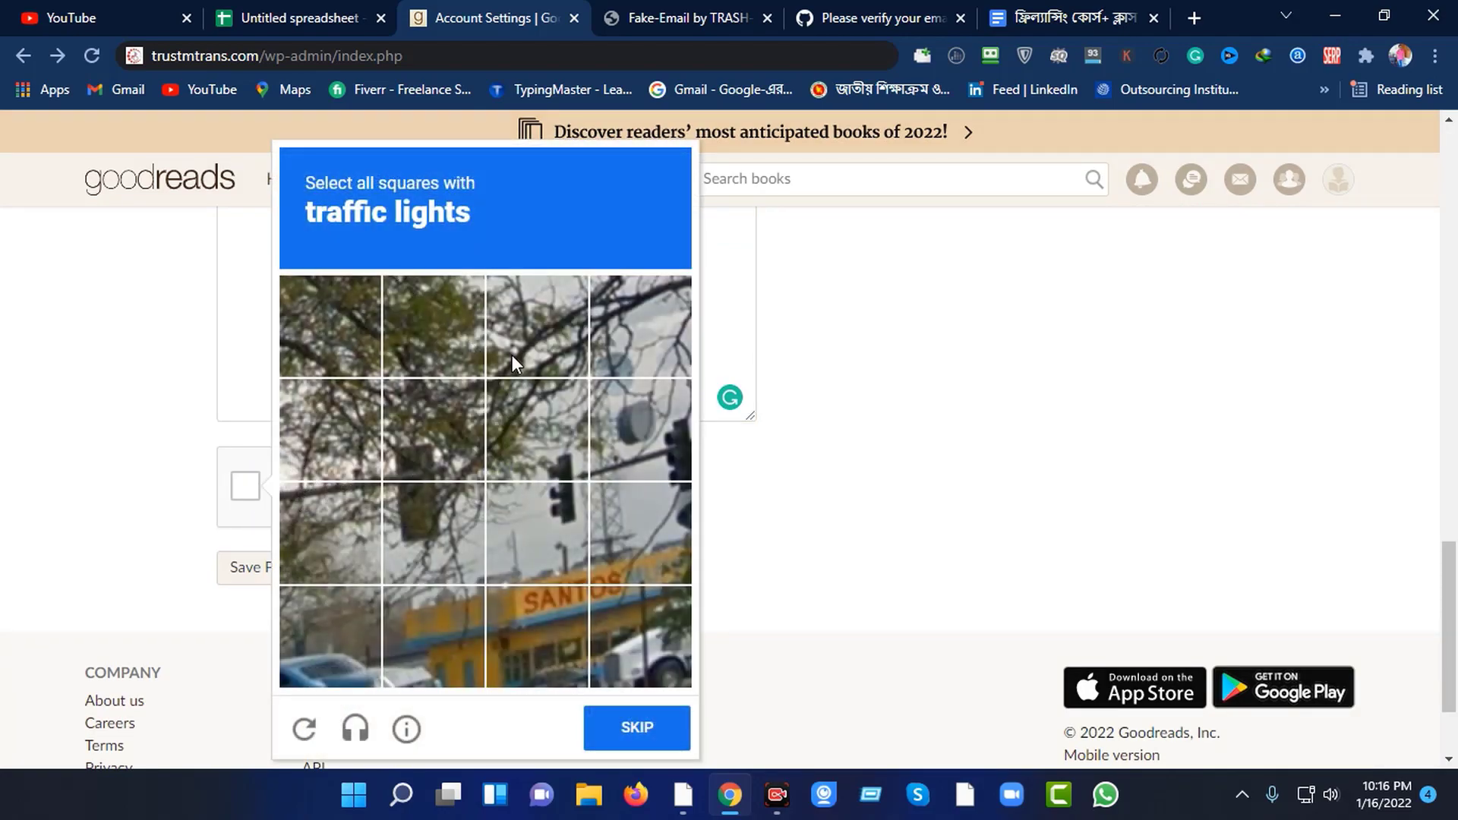
pyautogui.click(554, 456)
pyautogui.click(550, 492)
pyautogui.click(645, 462)
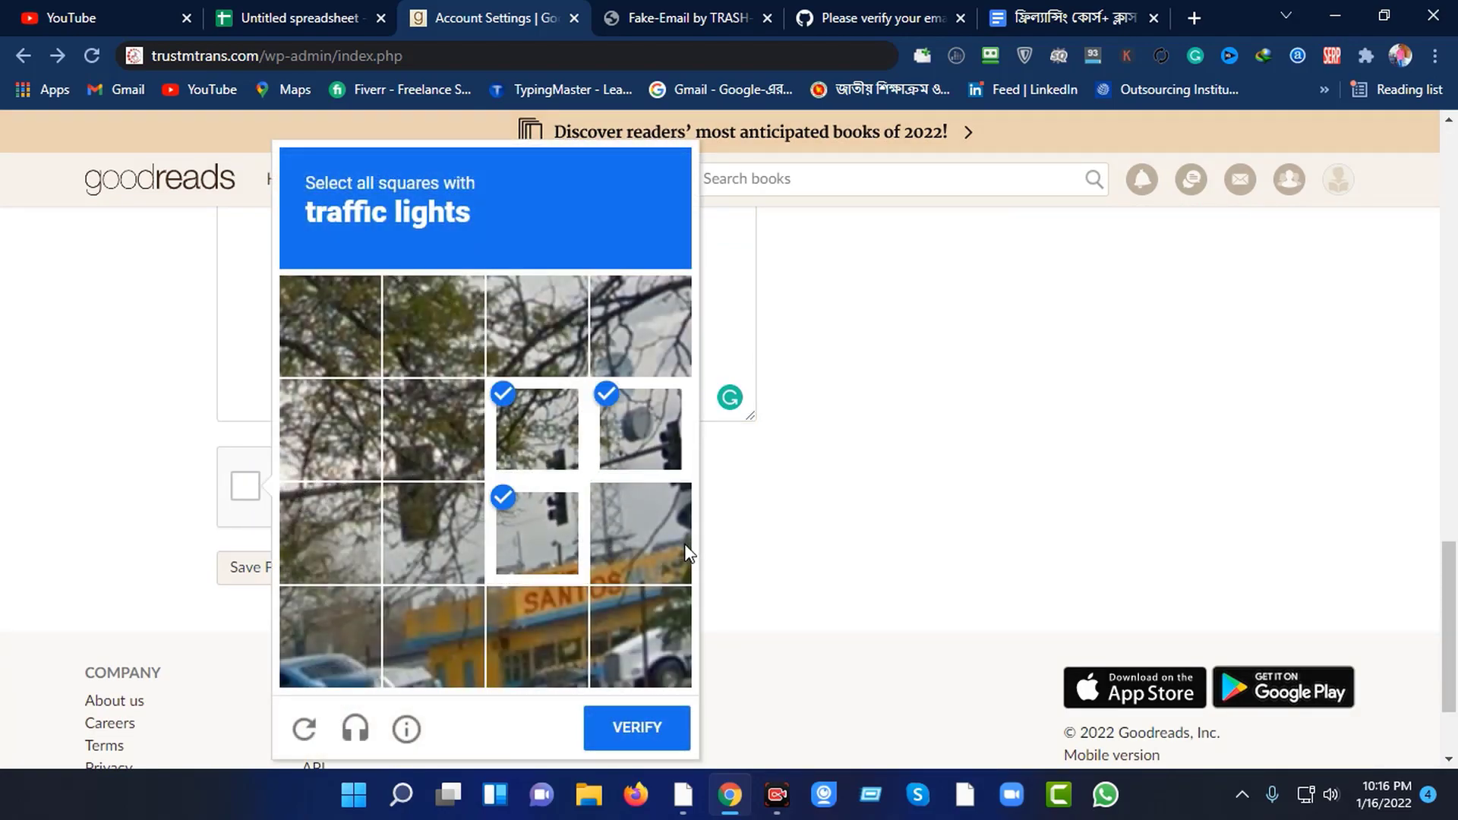
pyautogui.click(672, 729)
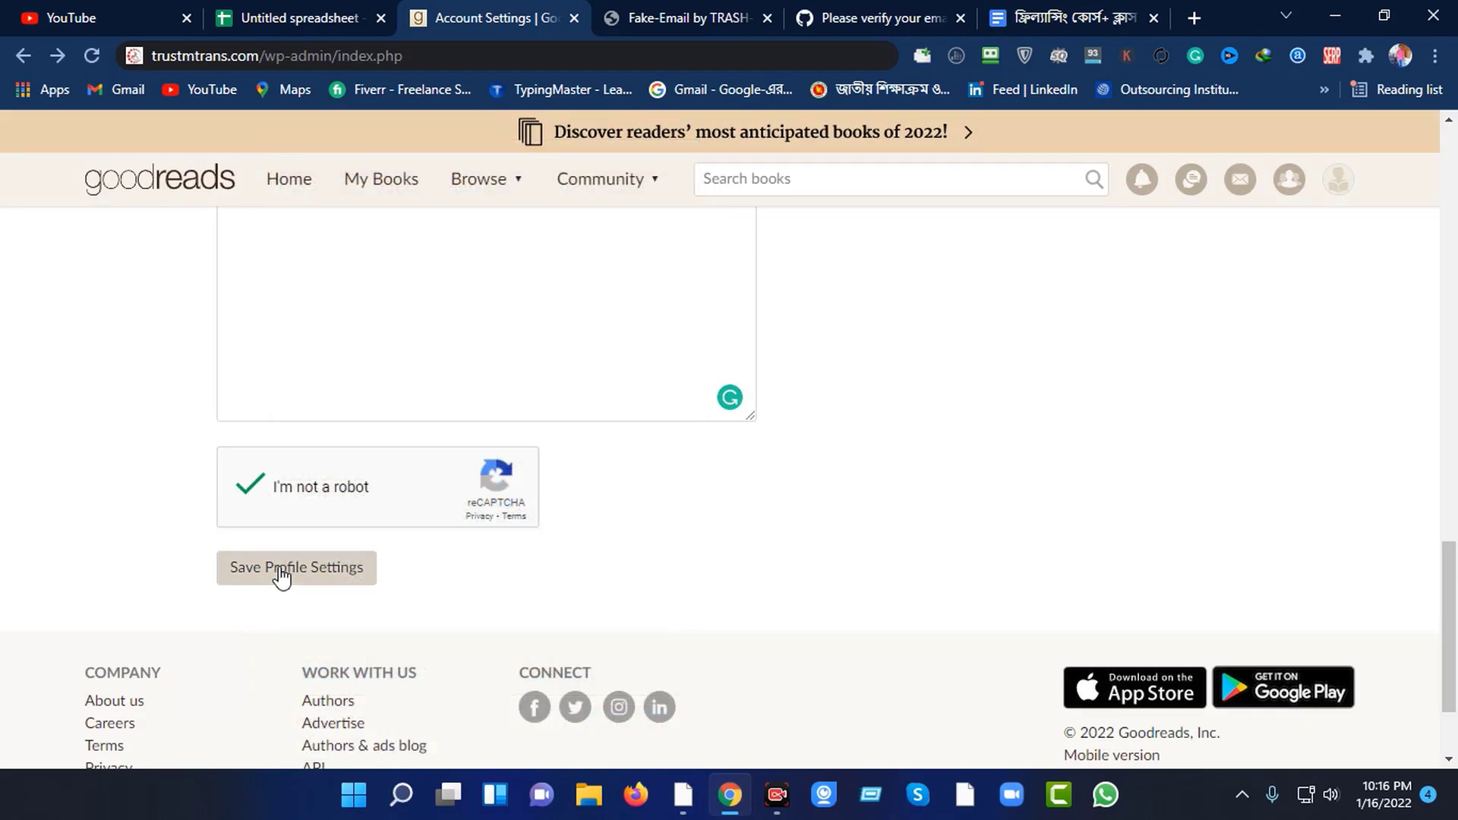
pyautogui.click(283, 577)
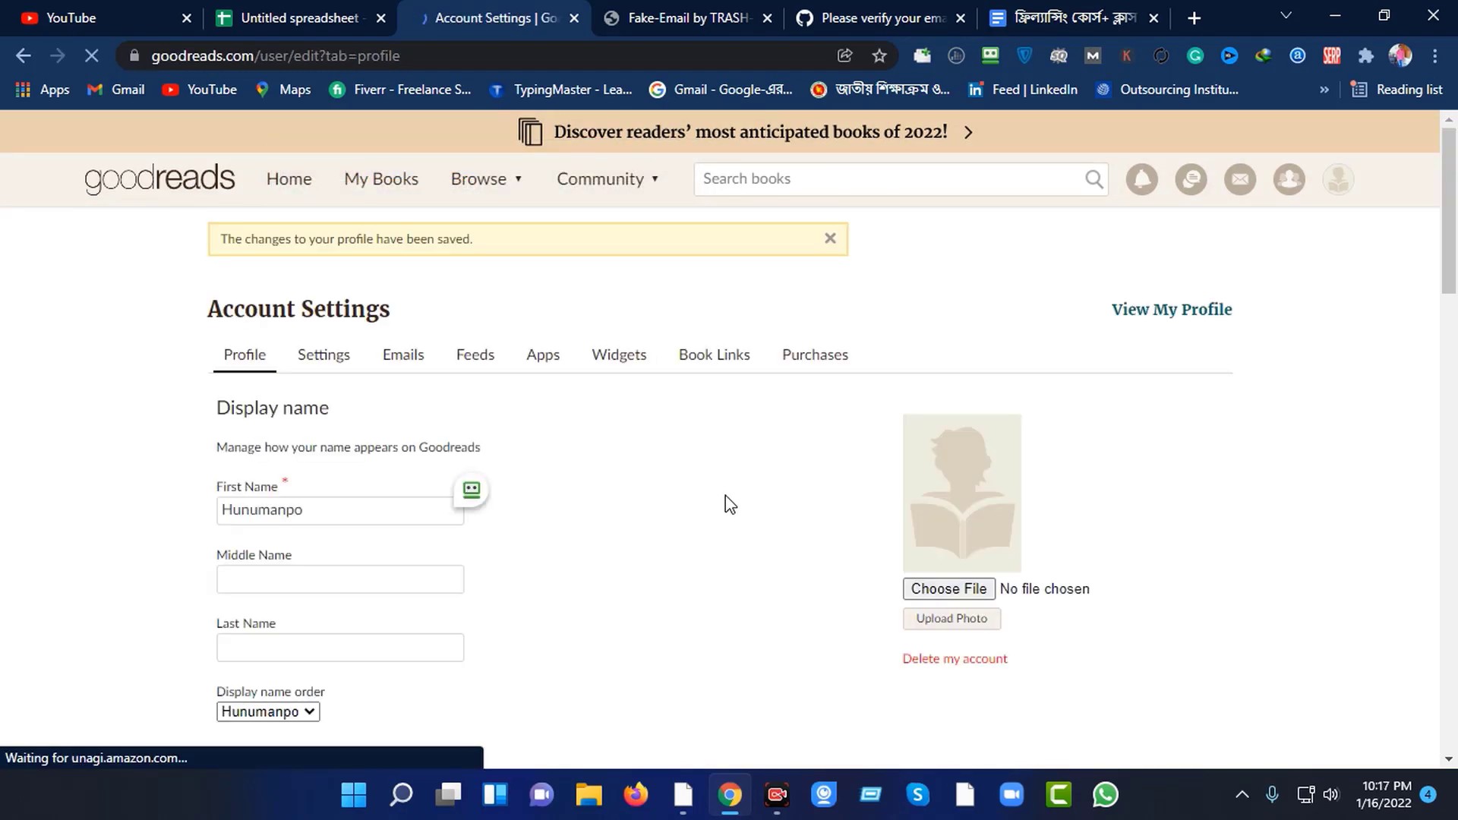
# Step: Paste the site description 'Journey transportation is not so easy for us.' into About Me
pyautogui.scroll(-10, 864, 599)
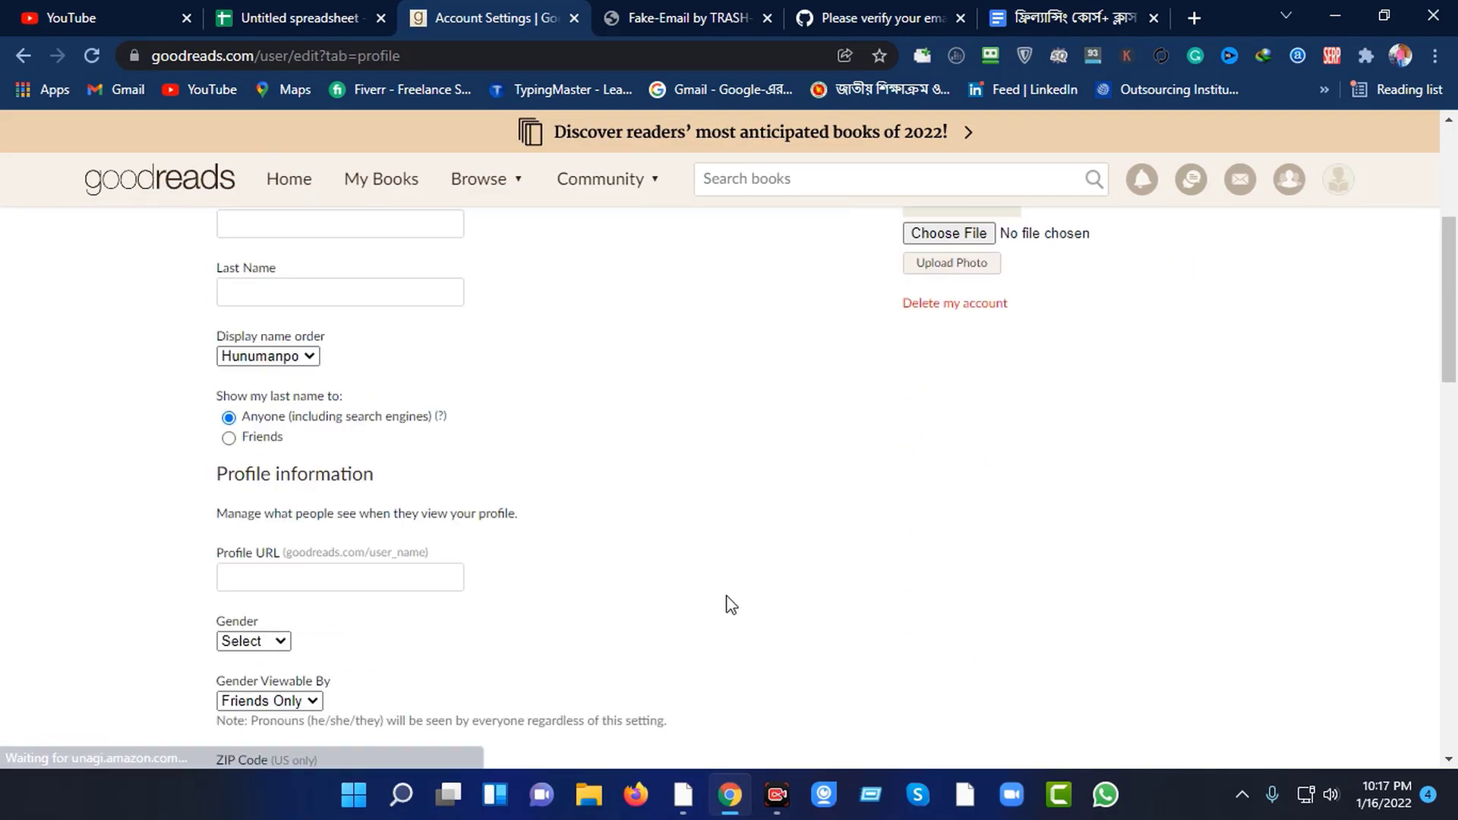
pyautogui.scroll(-6, 339, 619)
pyautogui.click(368, 482)
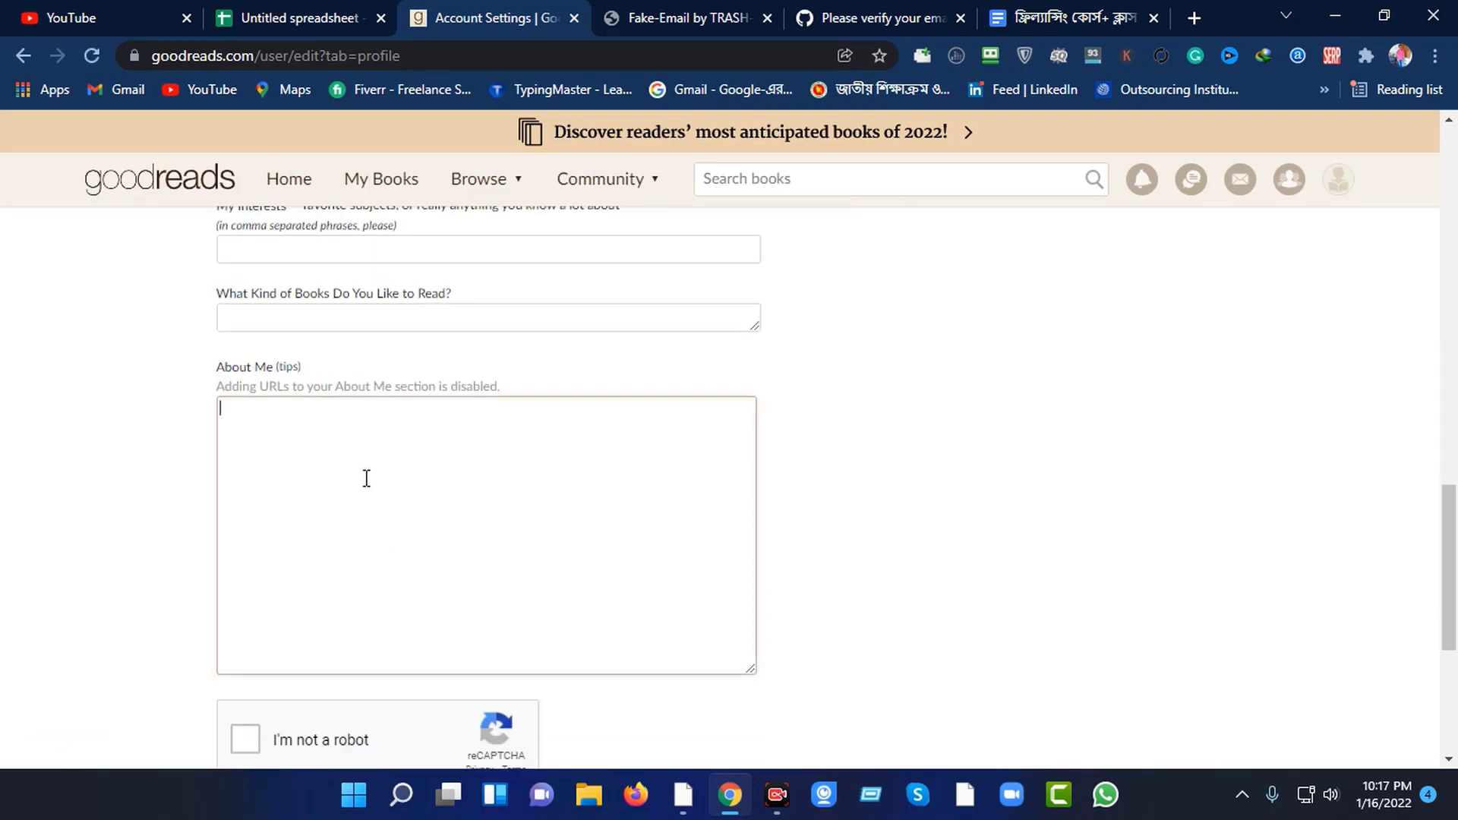
pyautogui.click(659, 12)
pyautogui.click(552, 14)
pyautogui.click(1078, 16)
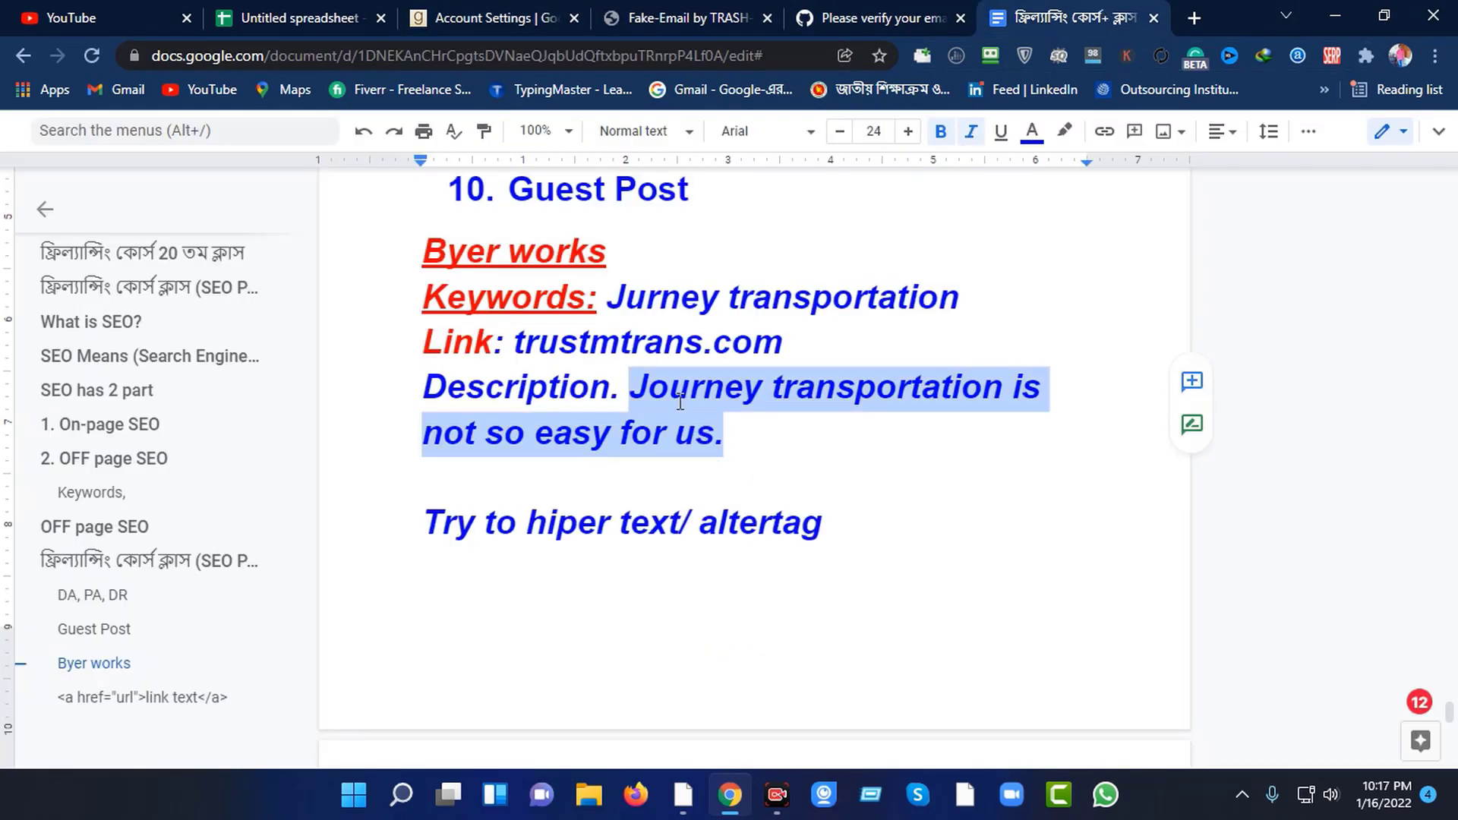
pyautogui.click(471, 11)
pyautogui.hotkey('ctrl', 'v')
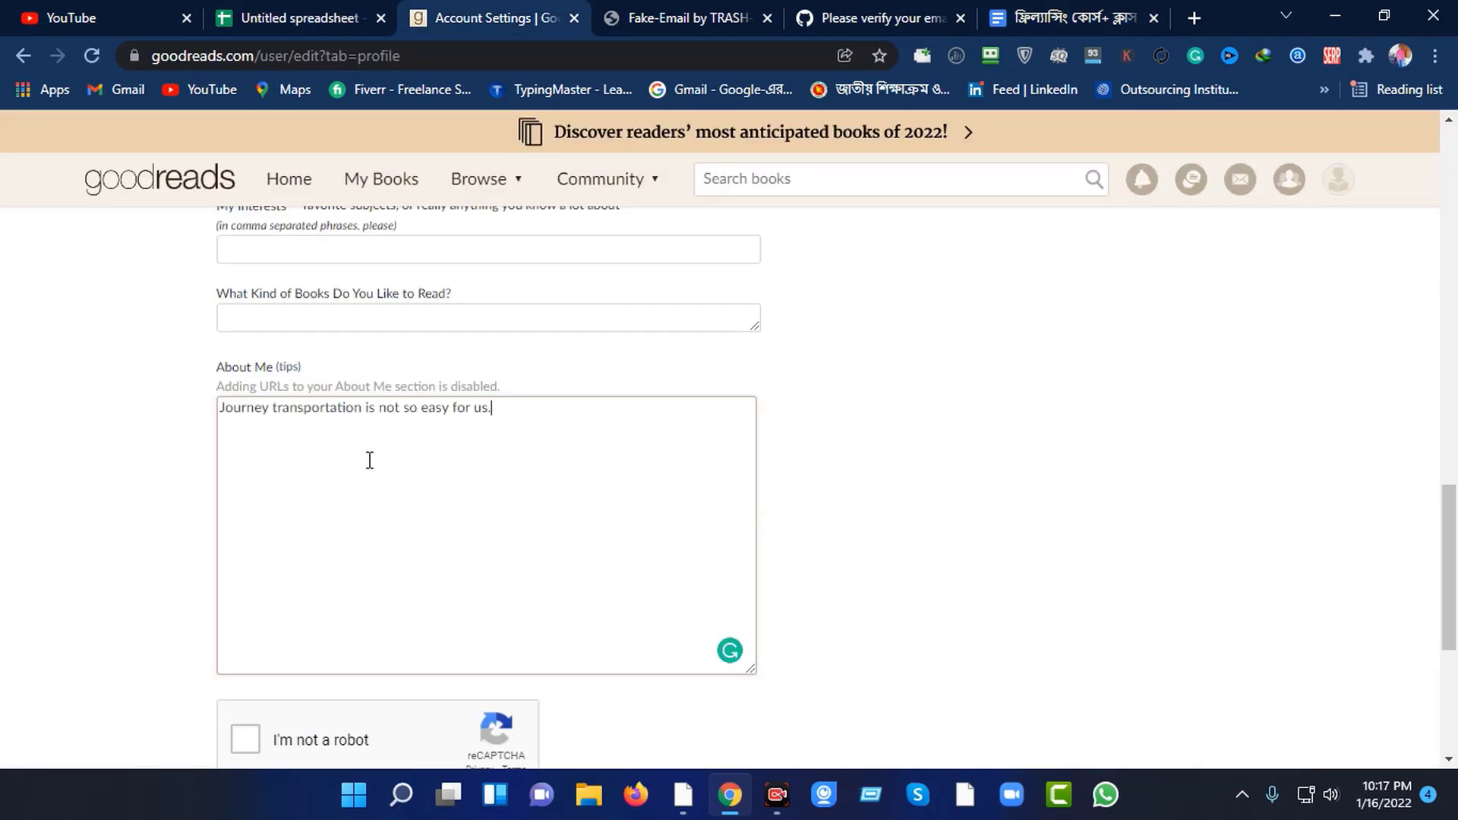
# Step: Pass the stairs reCAPTCHA and save the updated profile settings
pyautogui.scroll(-5, 368, 459)
pyautogui.click(245, 382)
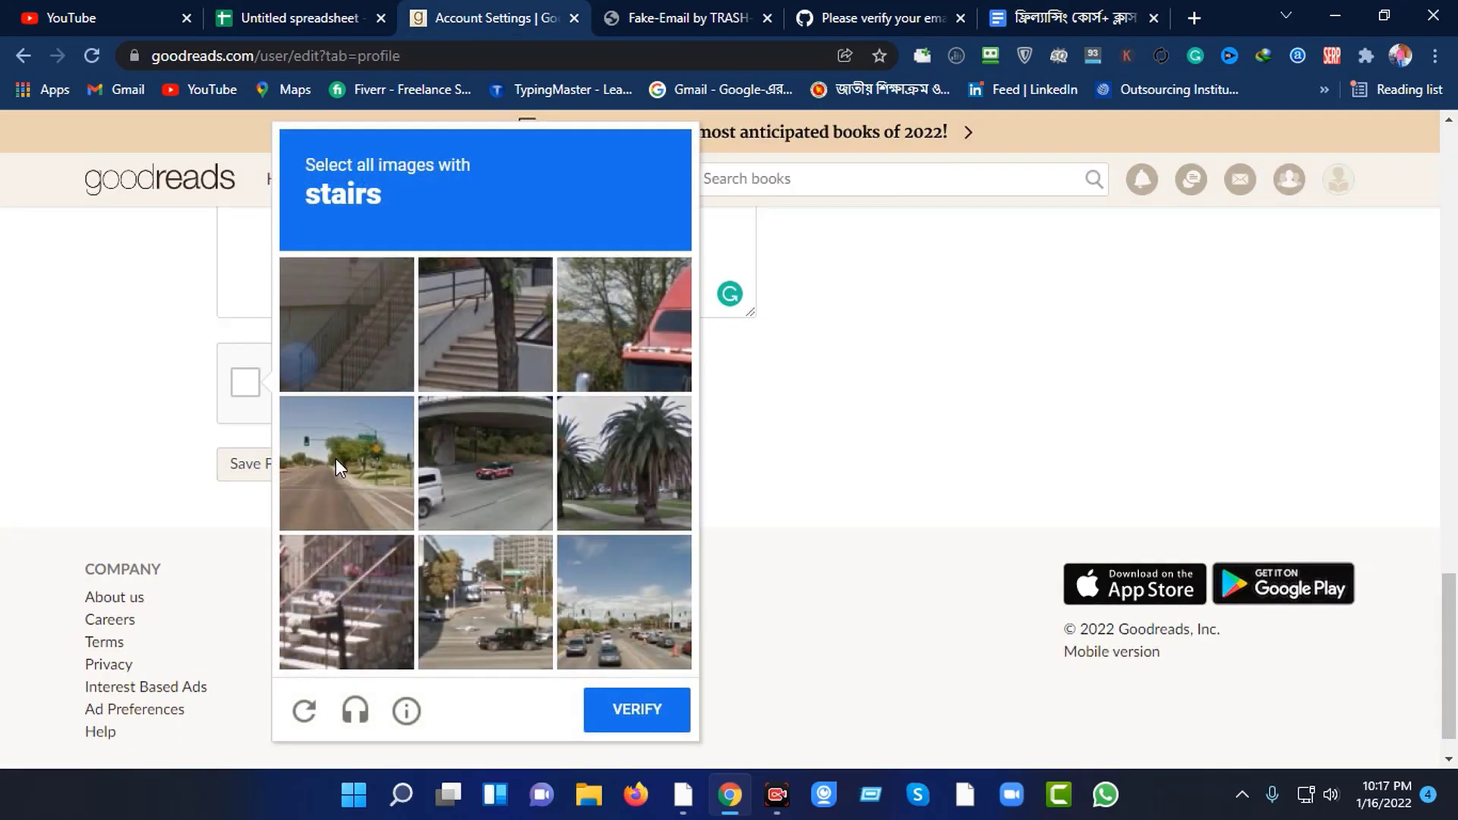
pyautogui.click(480, 296)
pyautogui.click(346, 324)
pyautogui.click(346, 602)
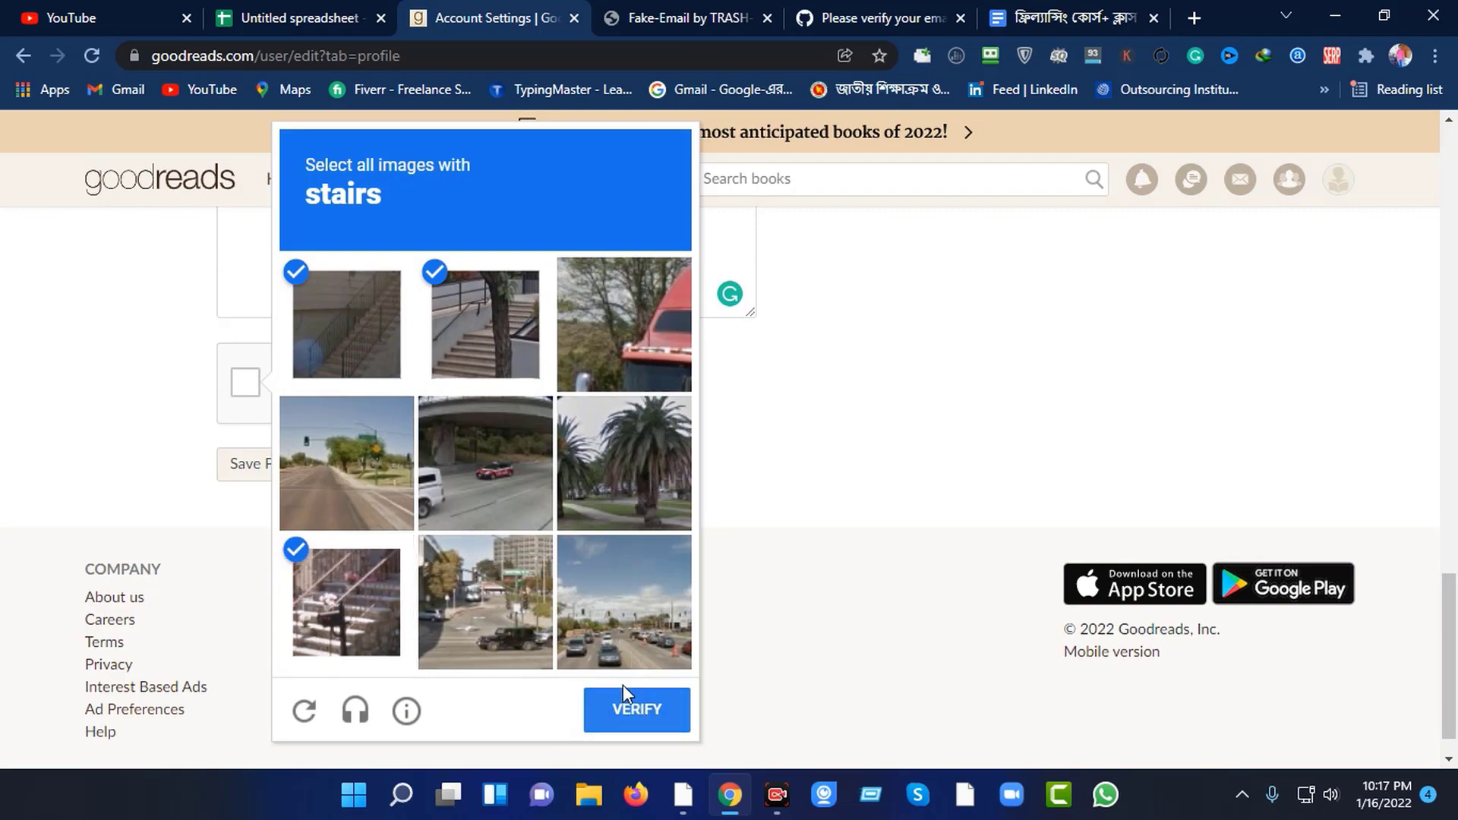
pyautogui.click(636, 709)
pyautogui.click(286, 463)
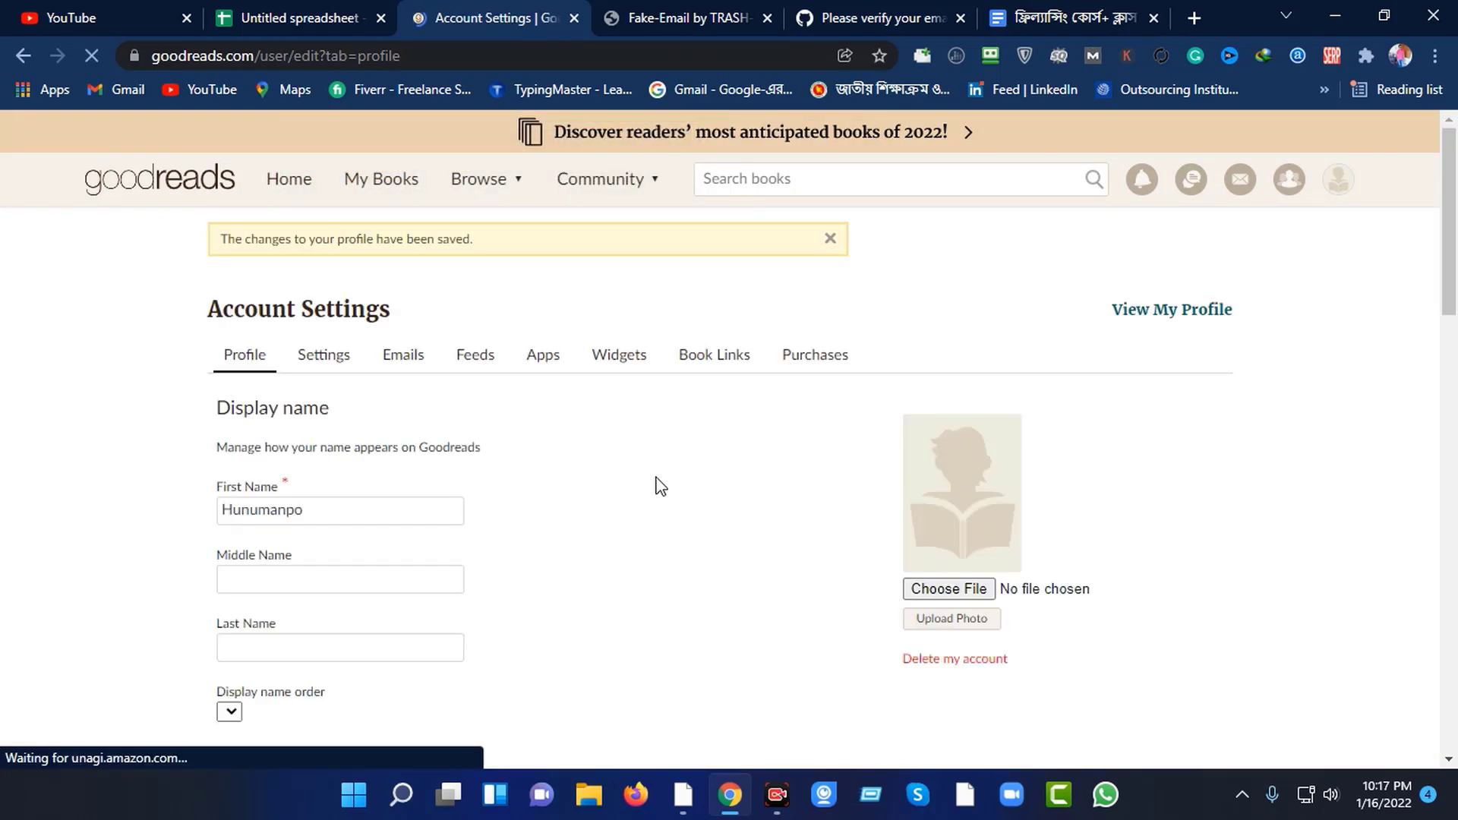
# Step: Open the public Goodreads profile and test its trustmtrans.com website link
pyautogui.click(1171, 325)
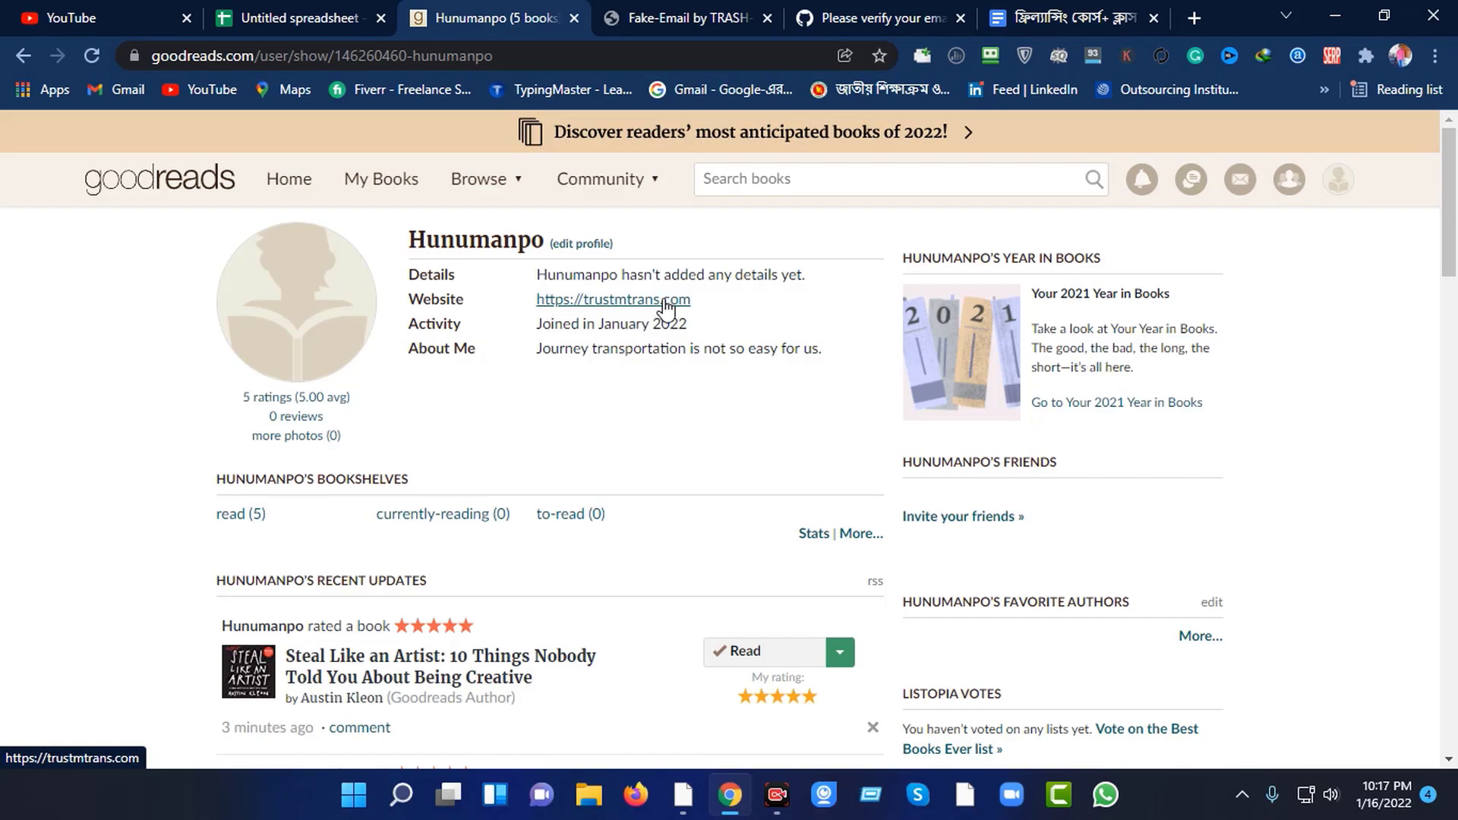
pyautogui.click(628, 302)
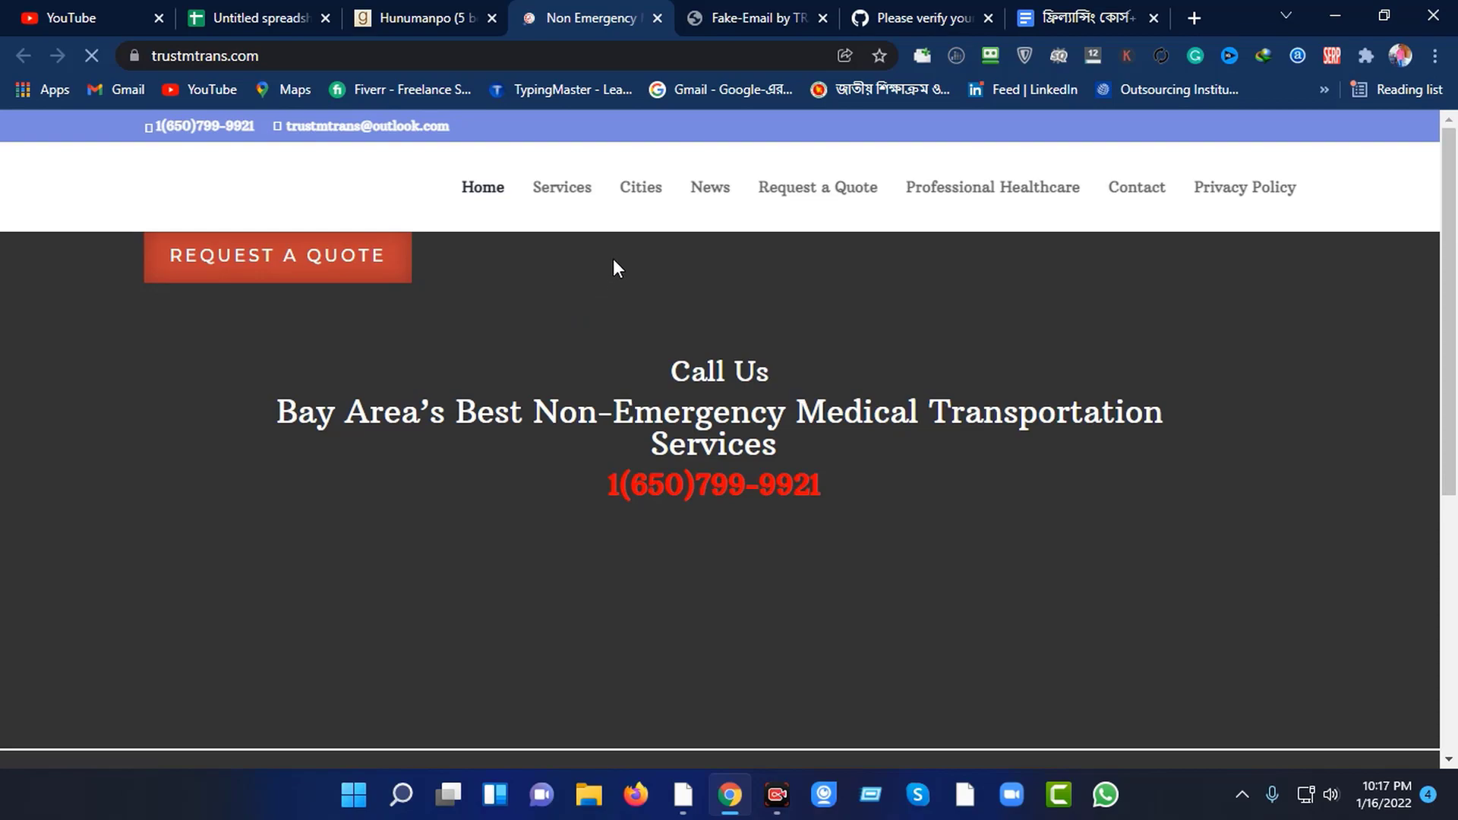
pyautogui.click(657, 17)
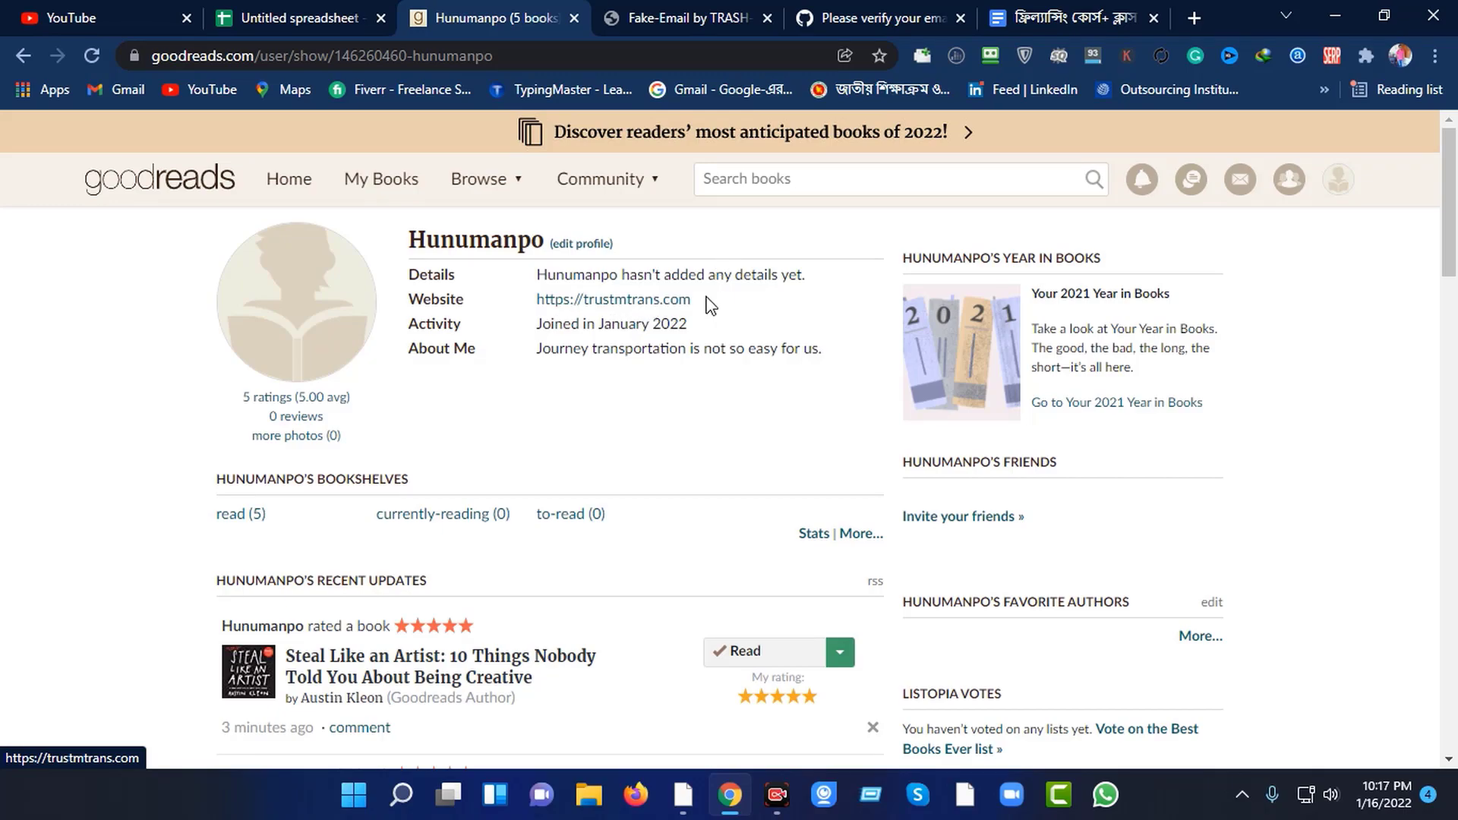
pyautogui.moveTo(837, 362); pyautogui.dragTo(548, 366)
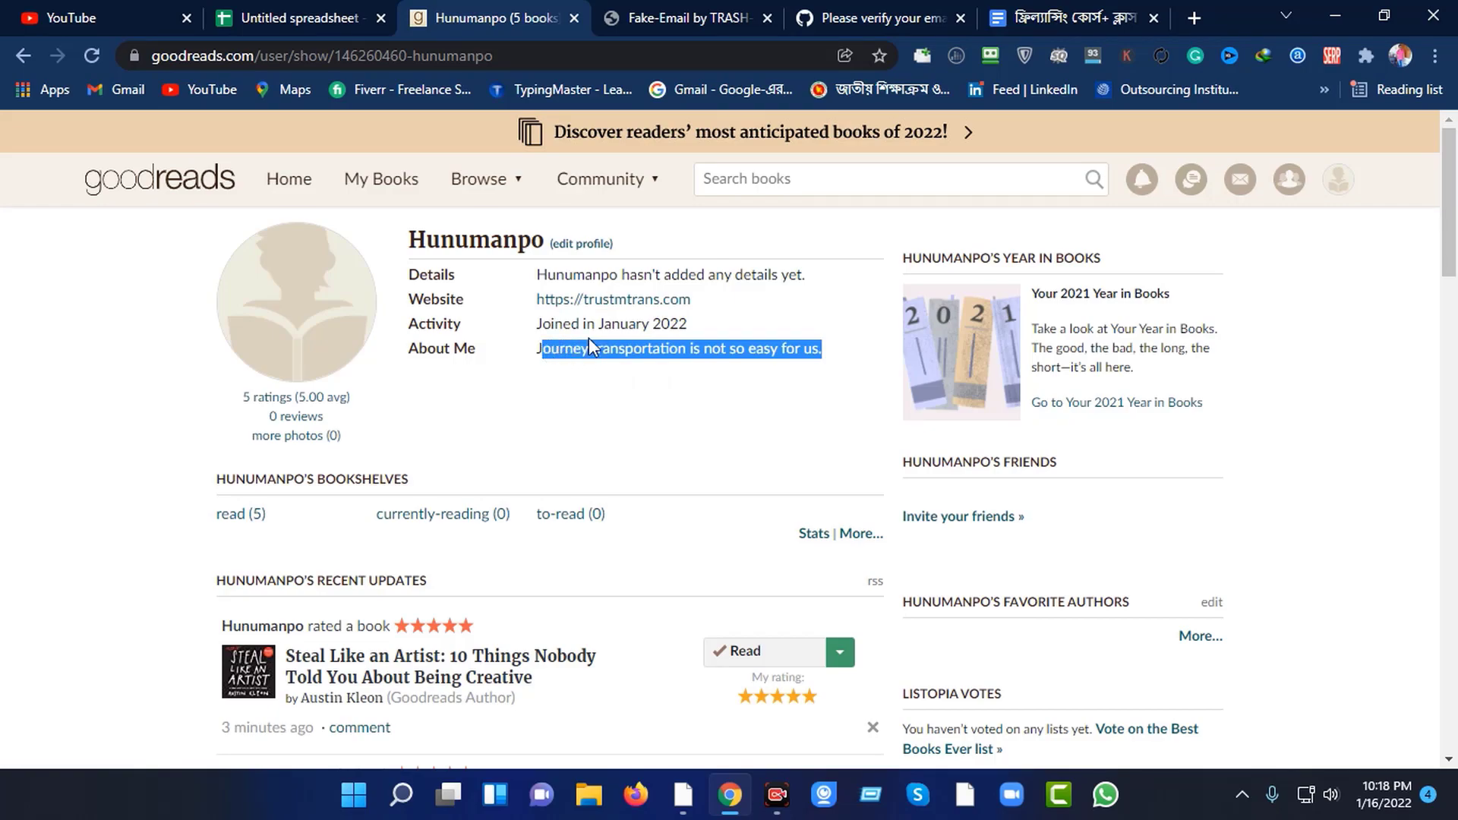
pyautogui.click(636, 322)
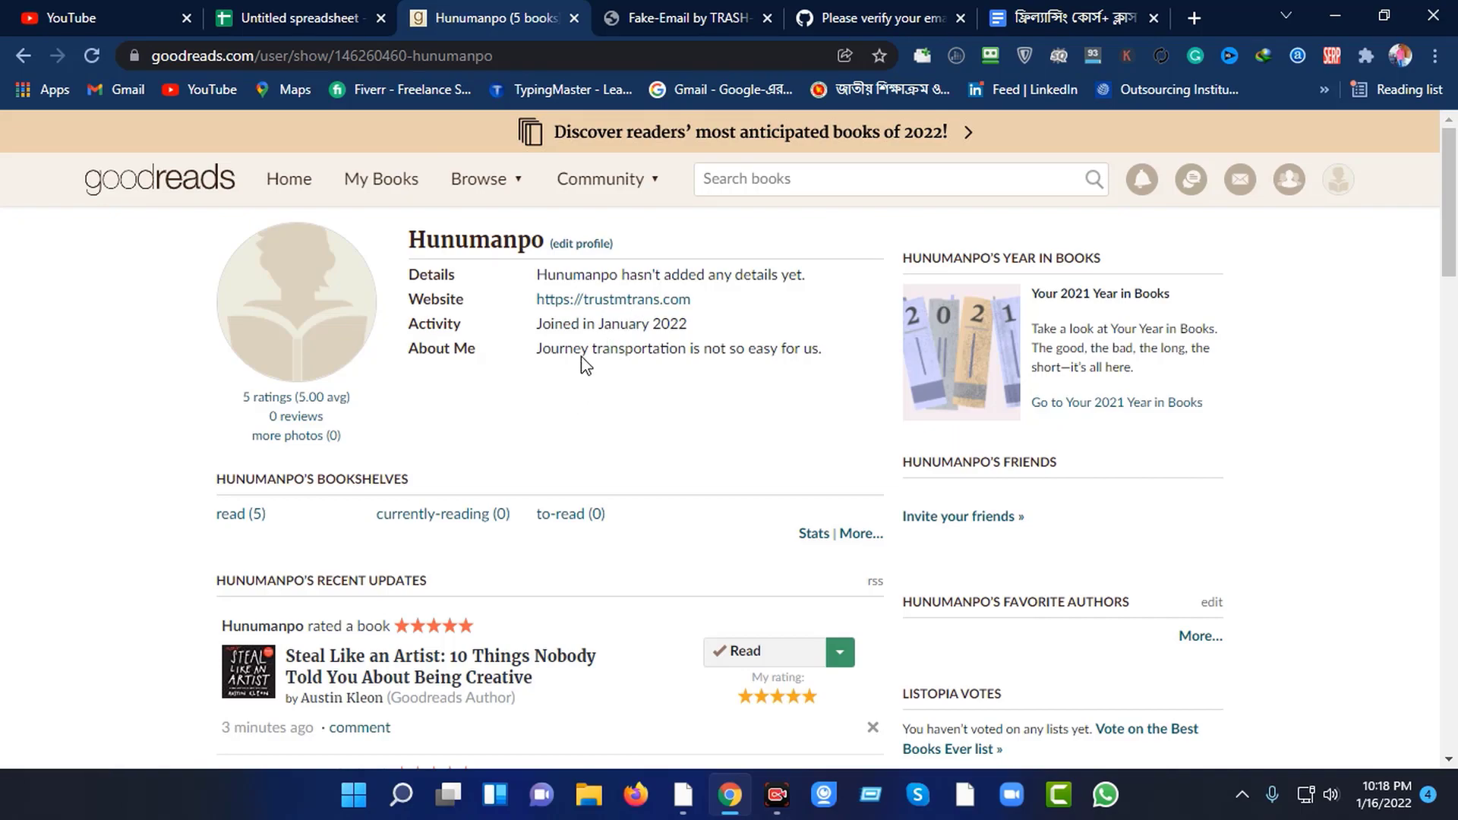
# Step: Reopen the profile page, copy its address, and return to the tracker spreadsheet
pyautogui.click(512, 64)
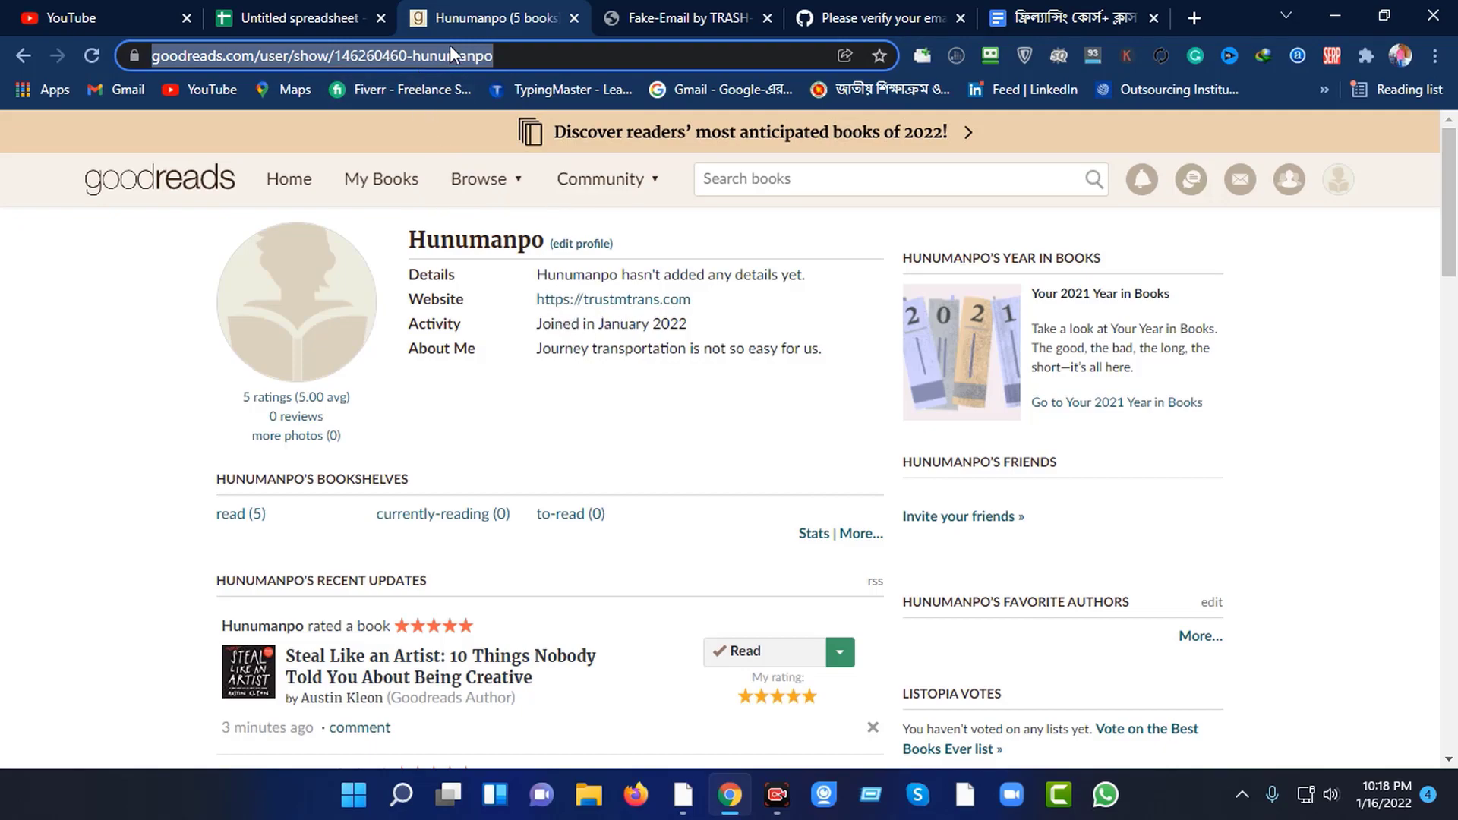
pyautogui.click(1338, 182)
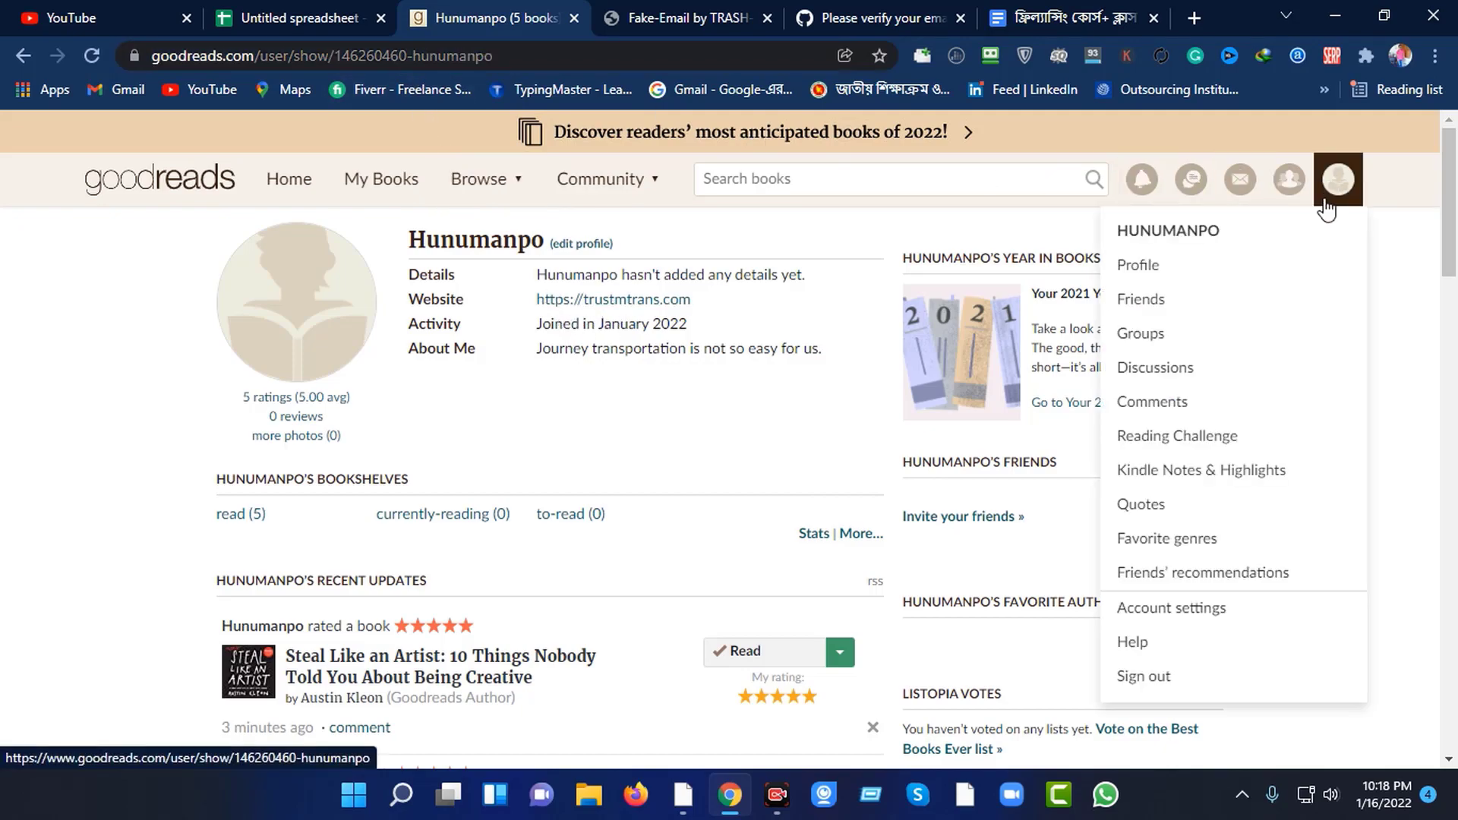
pyautogui.click(1153, 266)
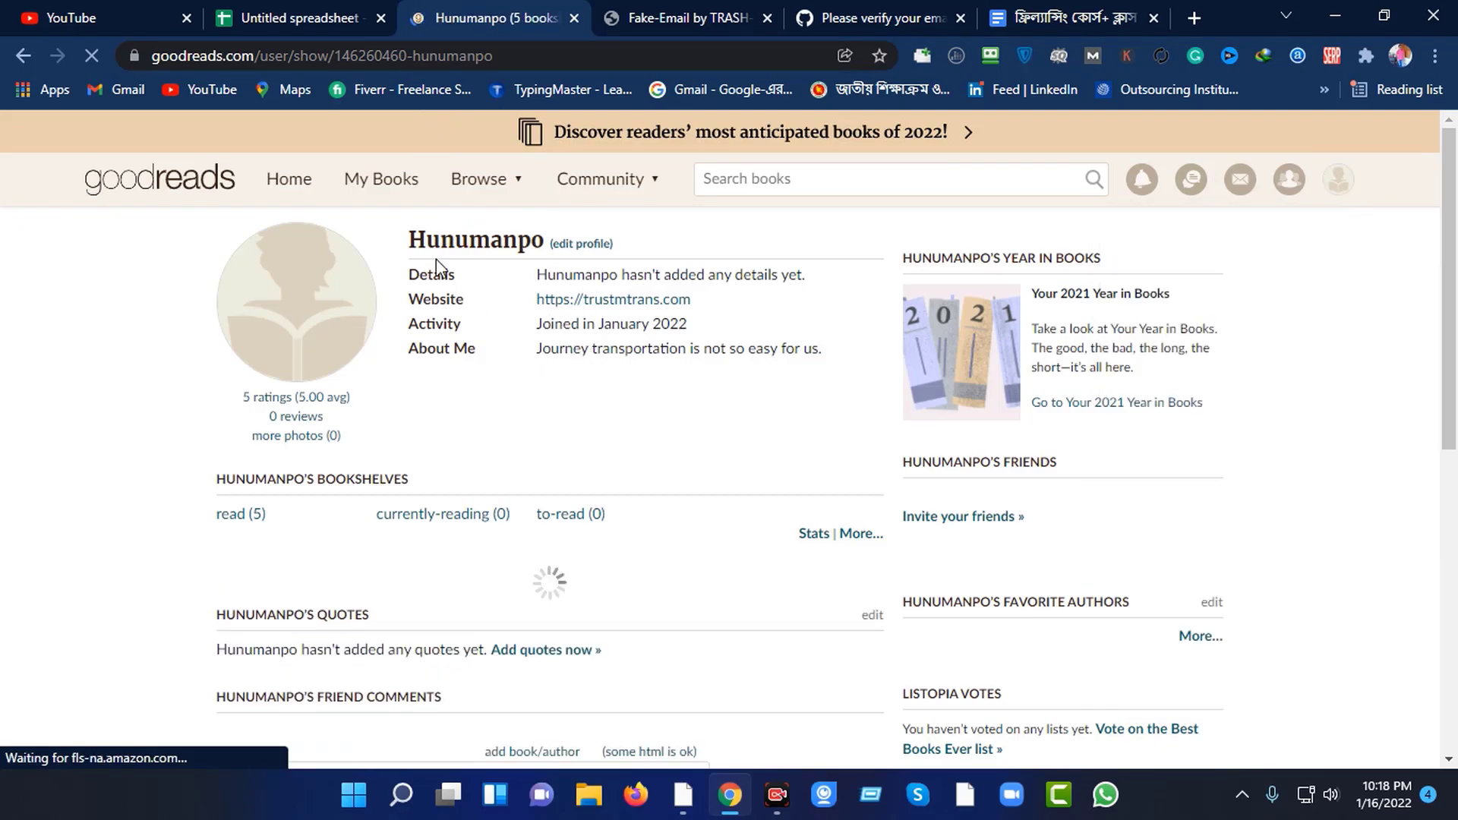
pyautogui.click(526, 55)
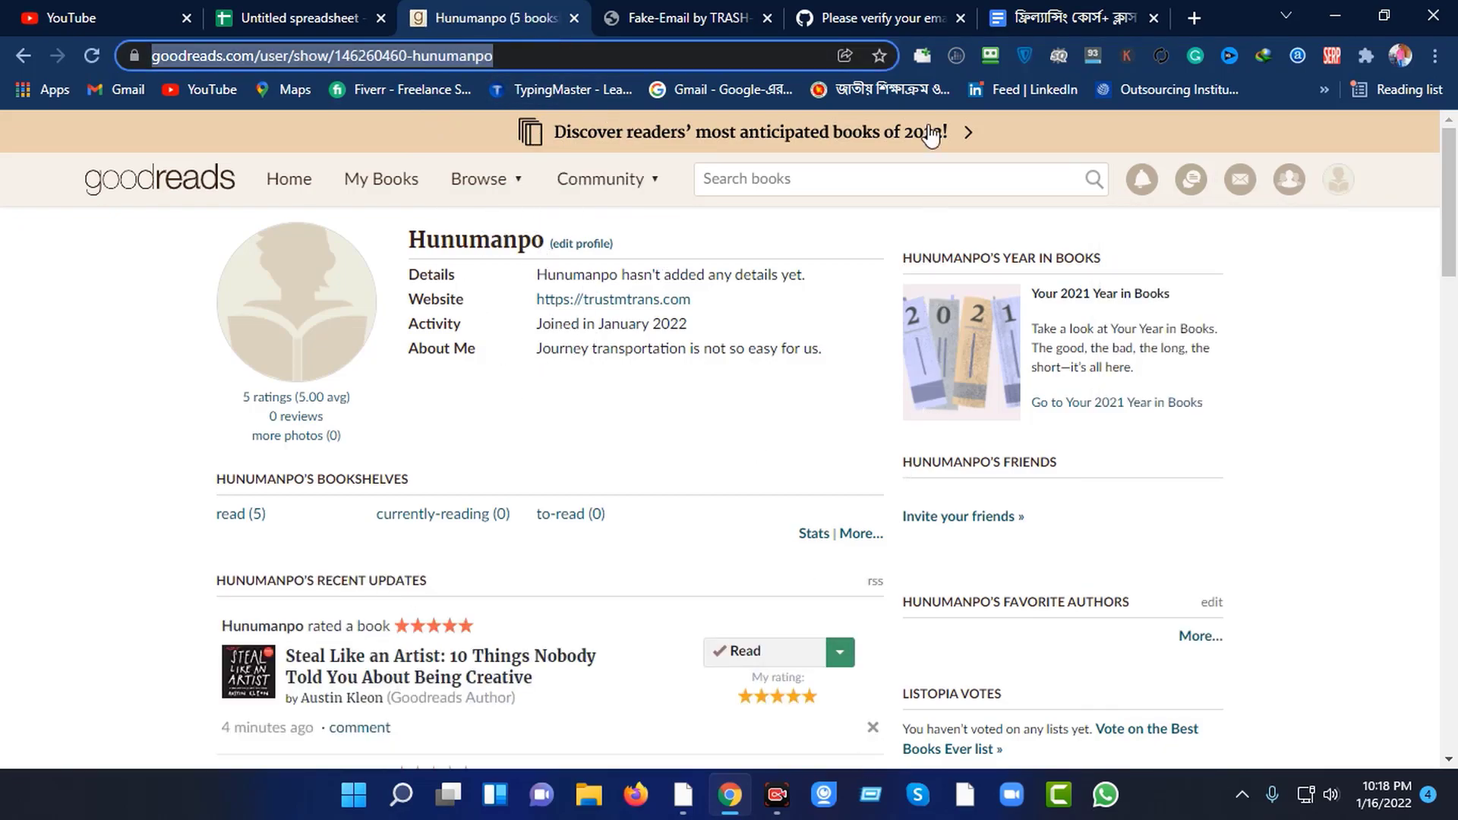
pyautogui.click(289, 16)
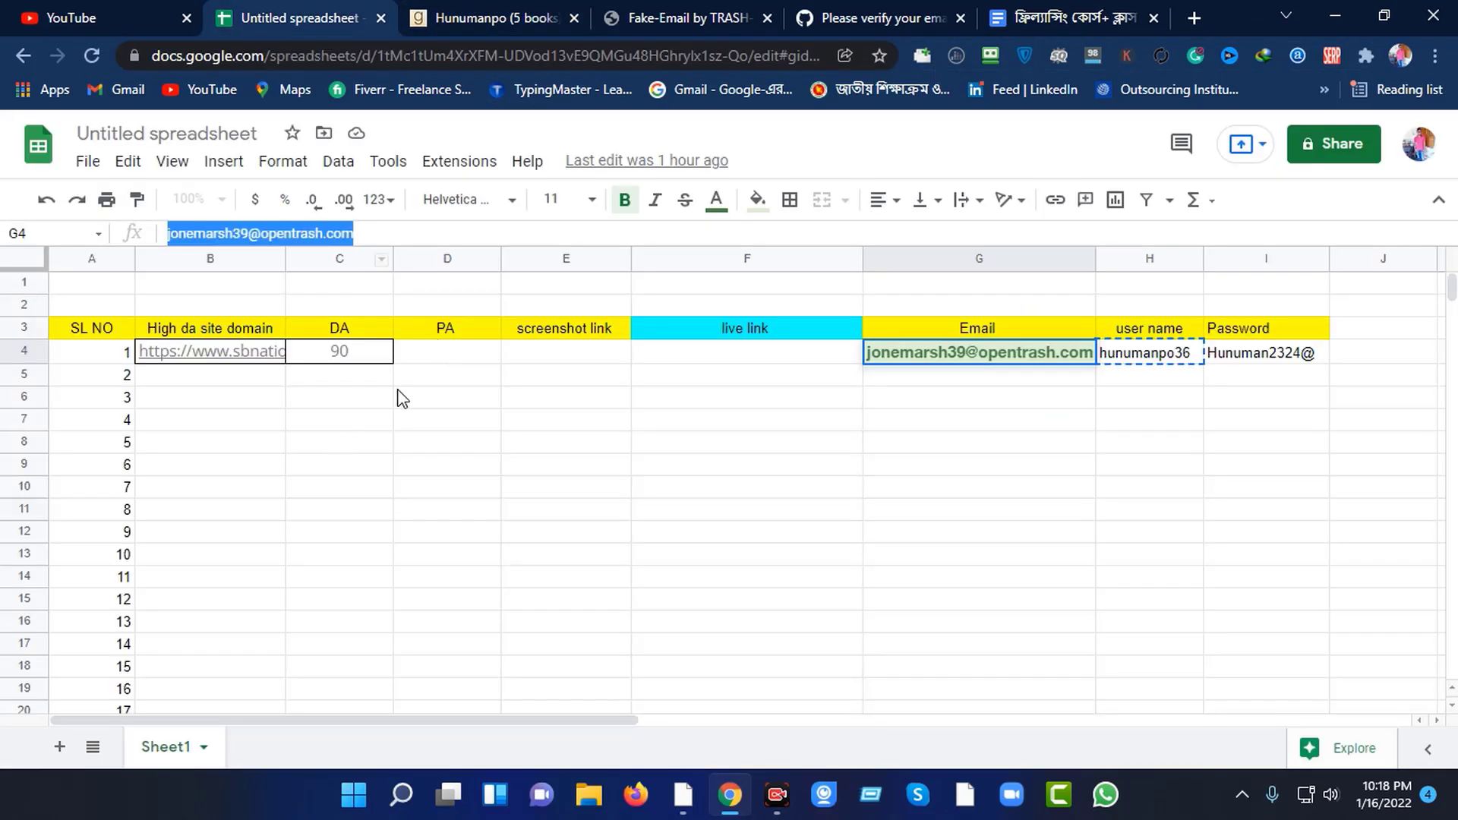
# Step: Paste the Goodreads profile link into the live link cell F4
pyautogui.click(740, 354)
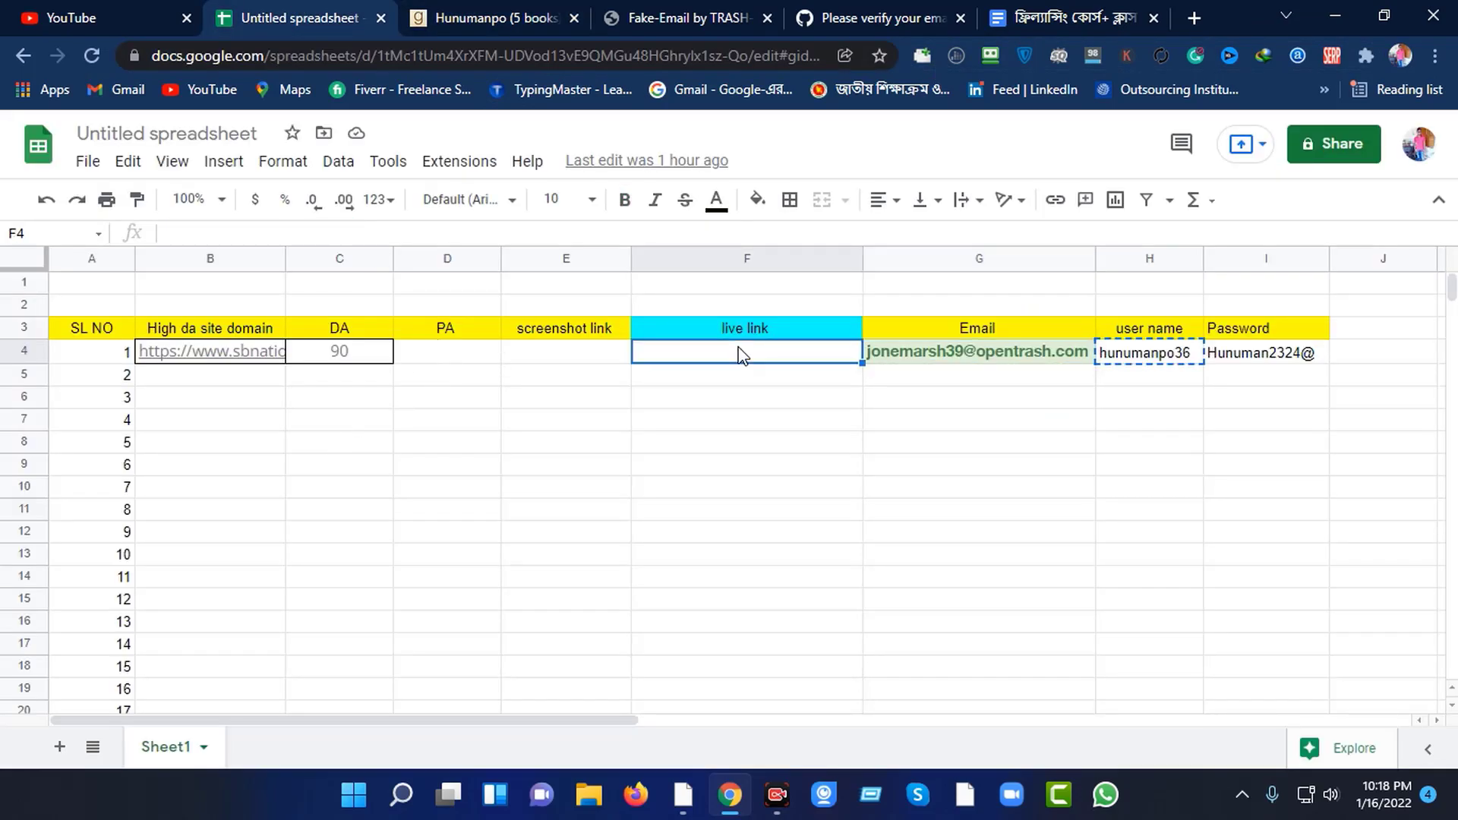
pyautogui.hotkey('ctrl', 'v')
pyautogui.click(695, 445)
# Step: Delete the empty screenshot link column E so live link follows PA
pyautogui.click(581, 334)
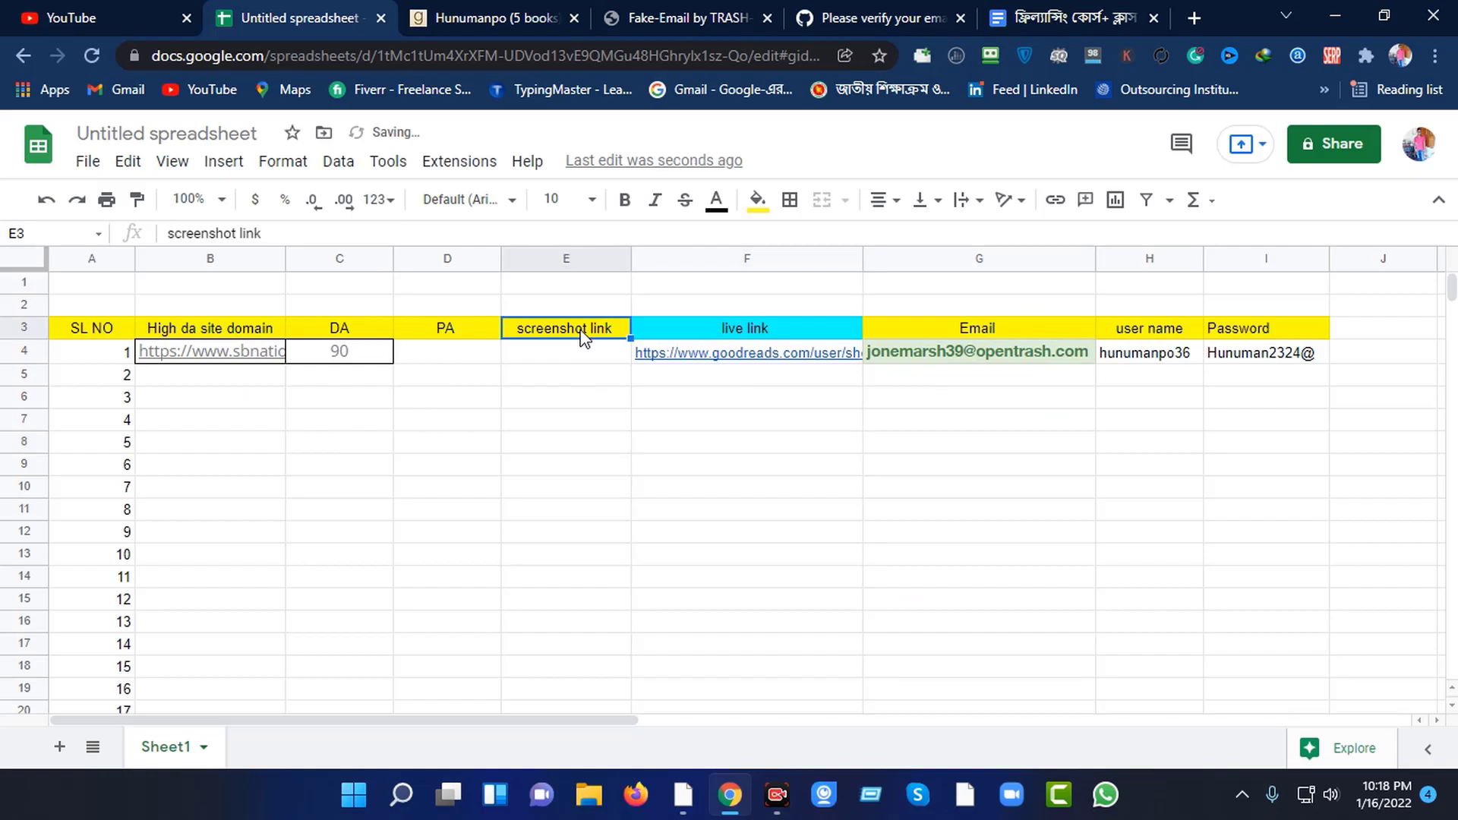
pyautogui.click(570, 262)
pyautogui.rightClick(569, 262)
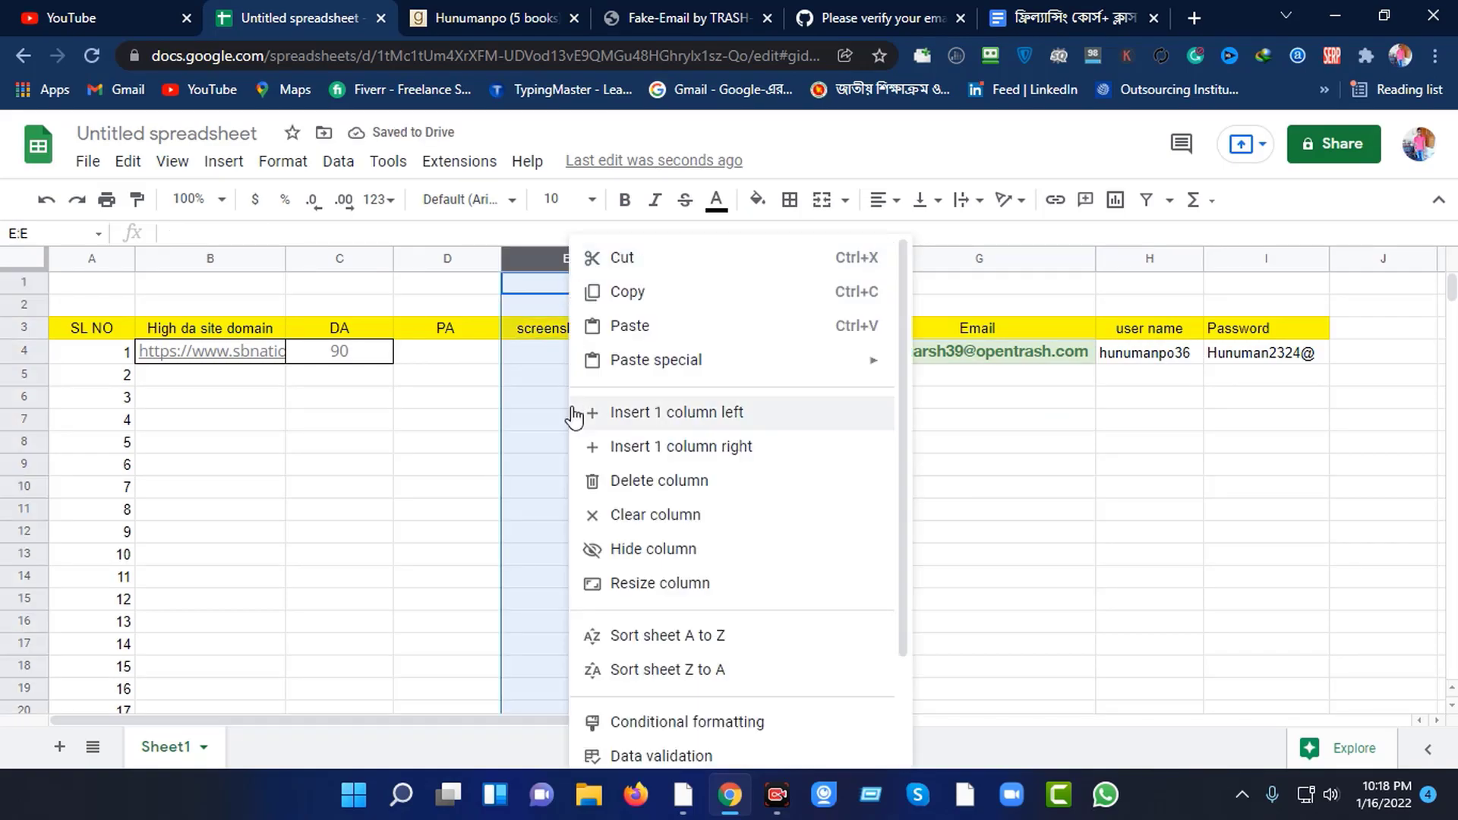
pyautogui.click(685, 486)
pyautogui.click(772, 492)
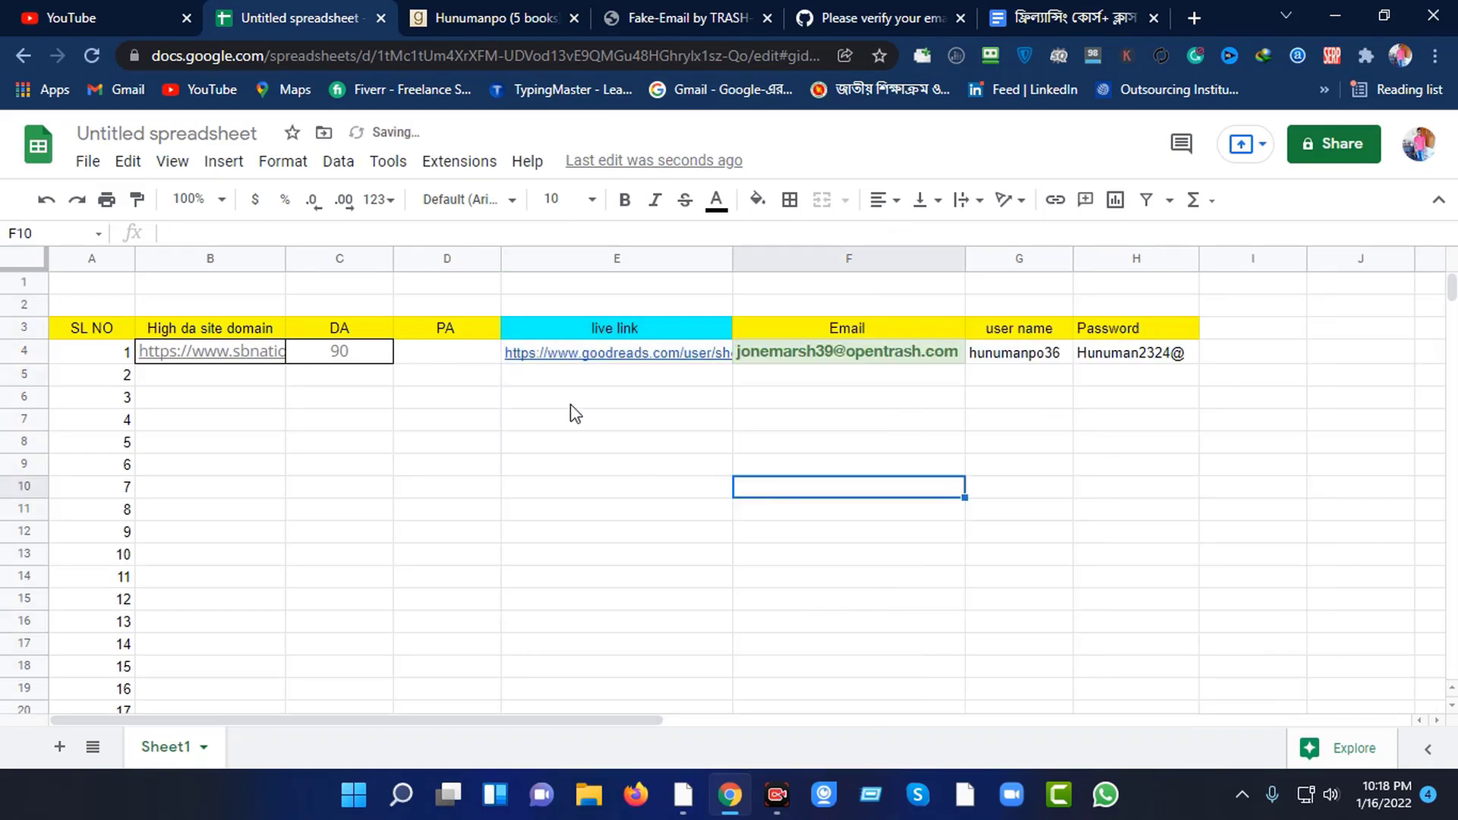
# Step: Check the Goodreads link now in E4, select B4, and go back to the profile
pyautogui.click(629, 335)
pyautogui.click(626, 357)
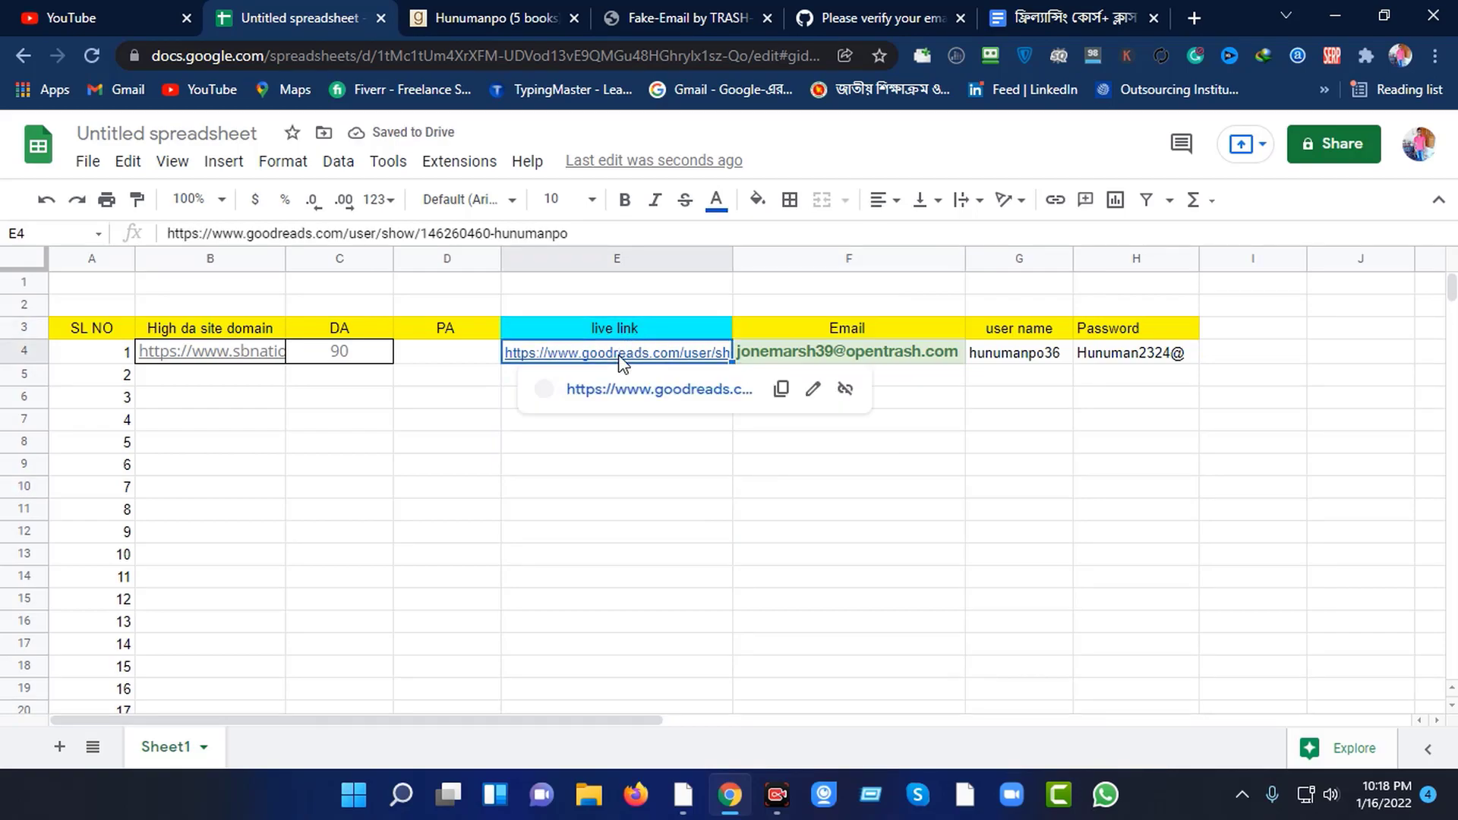
pyautogui.click(645, 448)
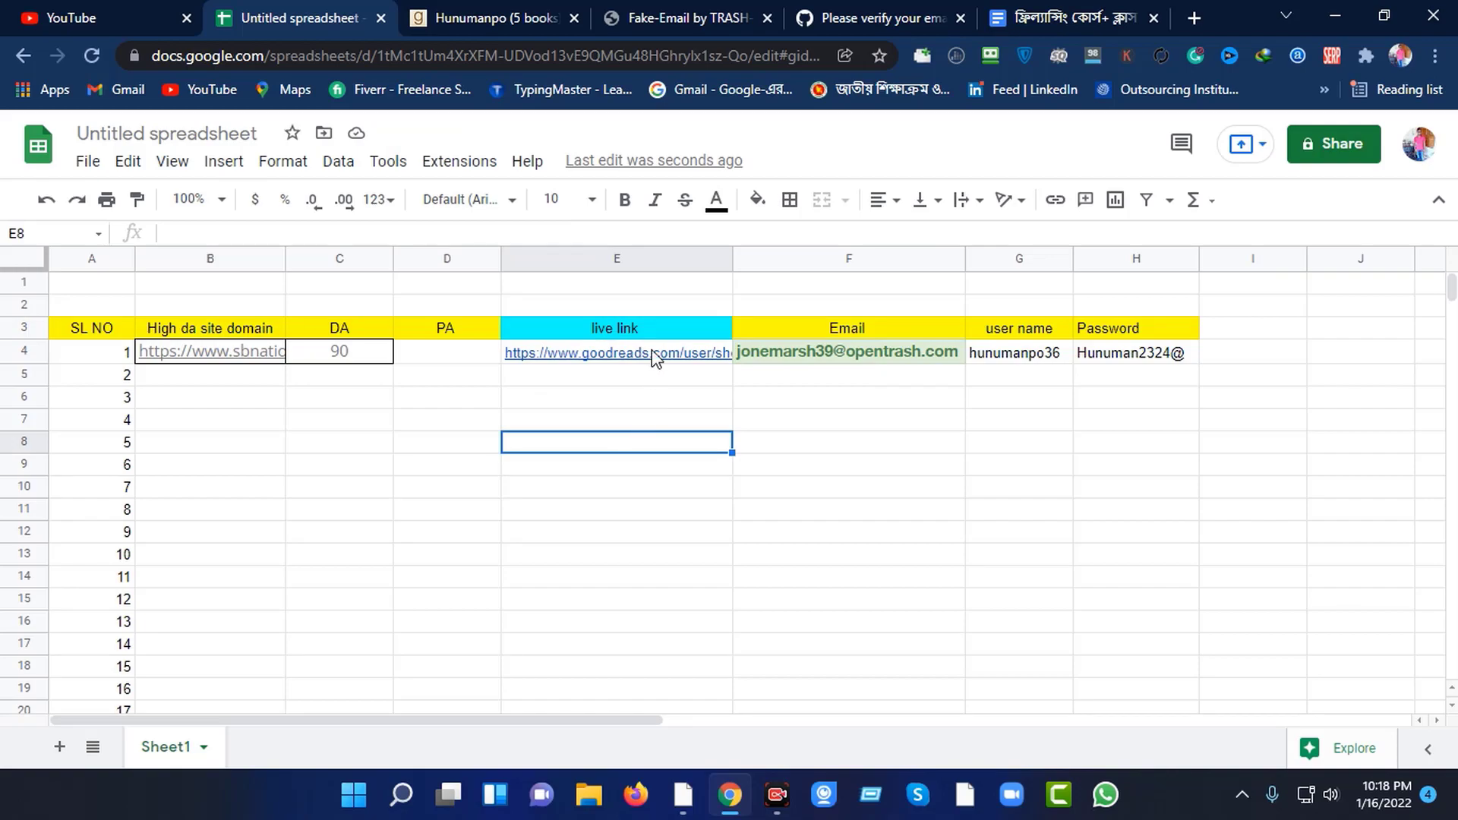
pyautogui.click(300, 422)
pyautogui.click(228, 354)
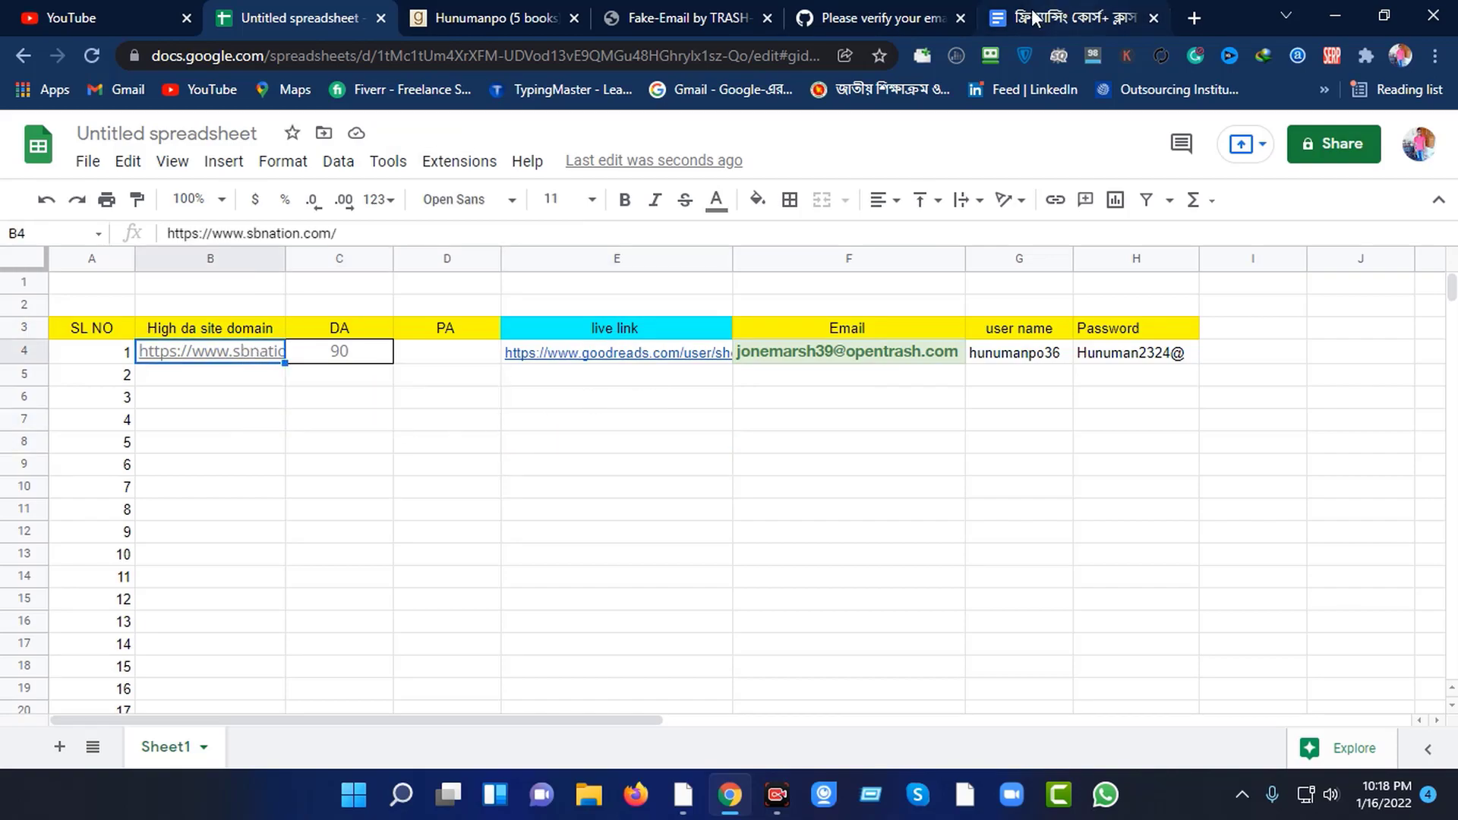
pyautogui.click(504, 7)
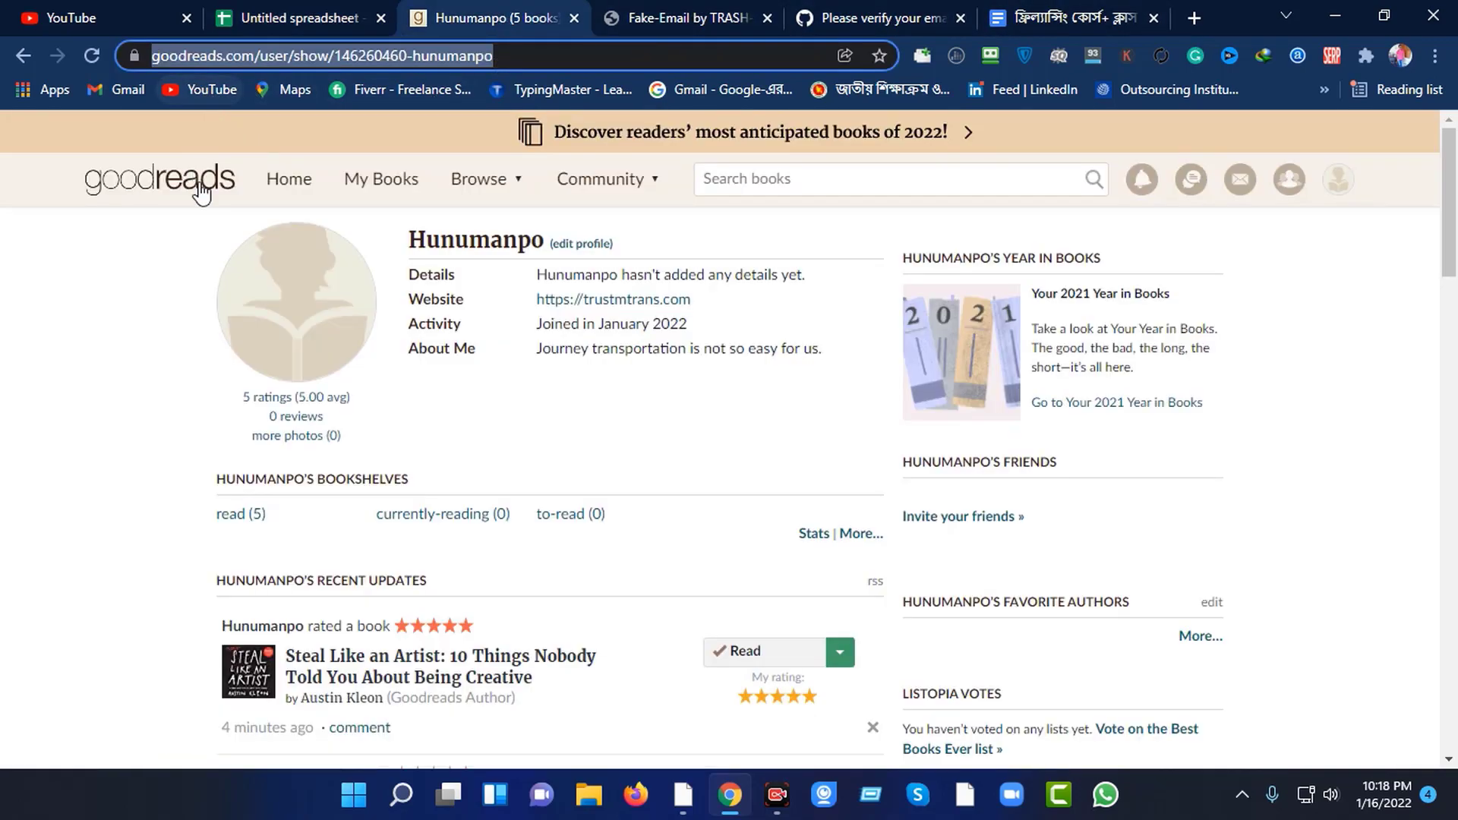
# Step: Copy the goodreads.com domain from the address bar into tracker cell B4
pyautogui.click(256, 53)
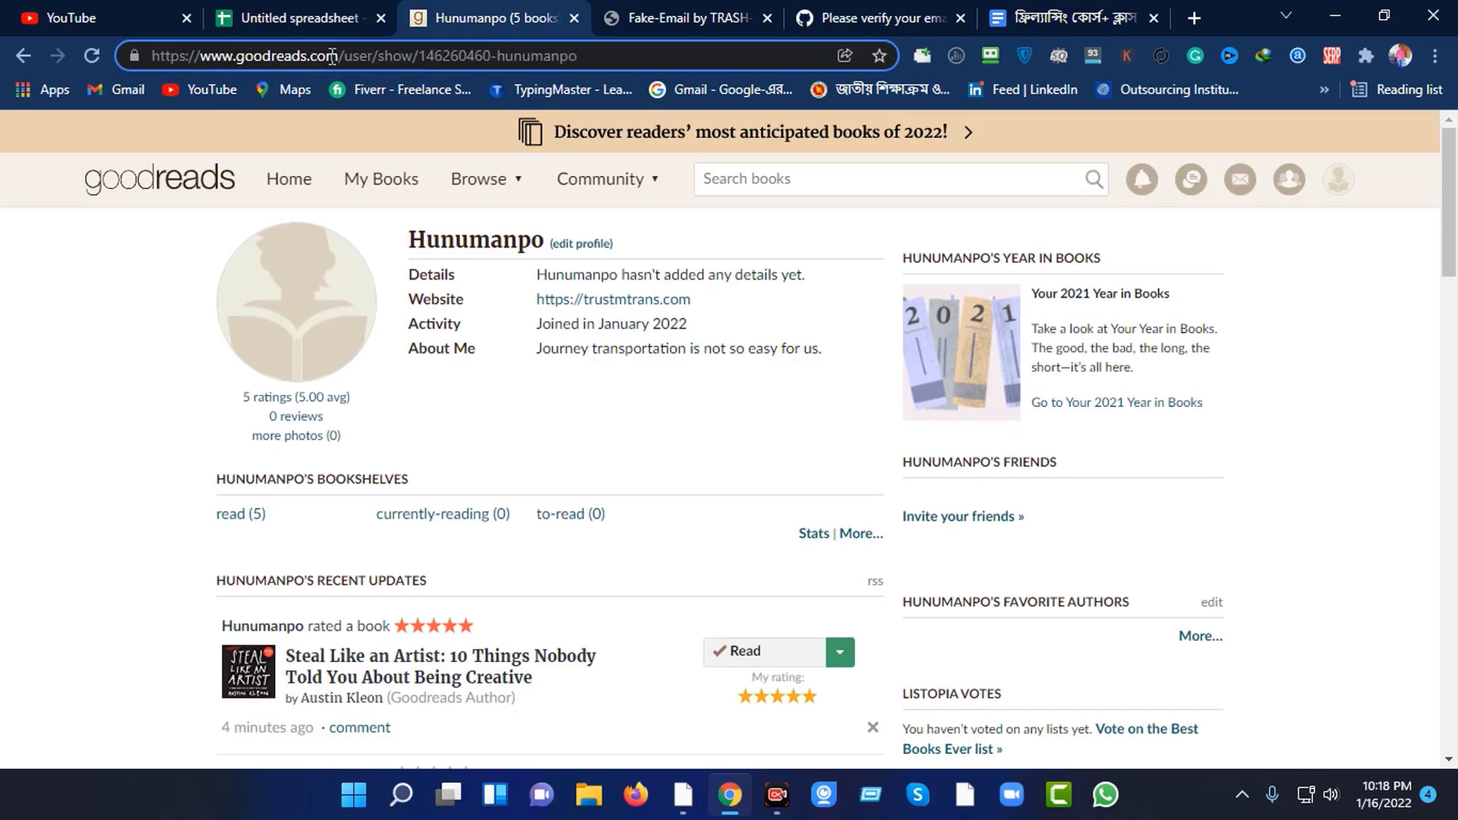
pyautogui.moveTo(338, 65); pyautogui.dragTo(106, 57)
pyautogui.hotkey('ctrl', 'c')
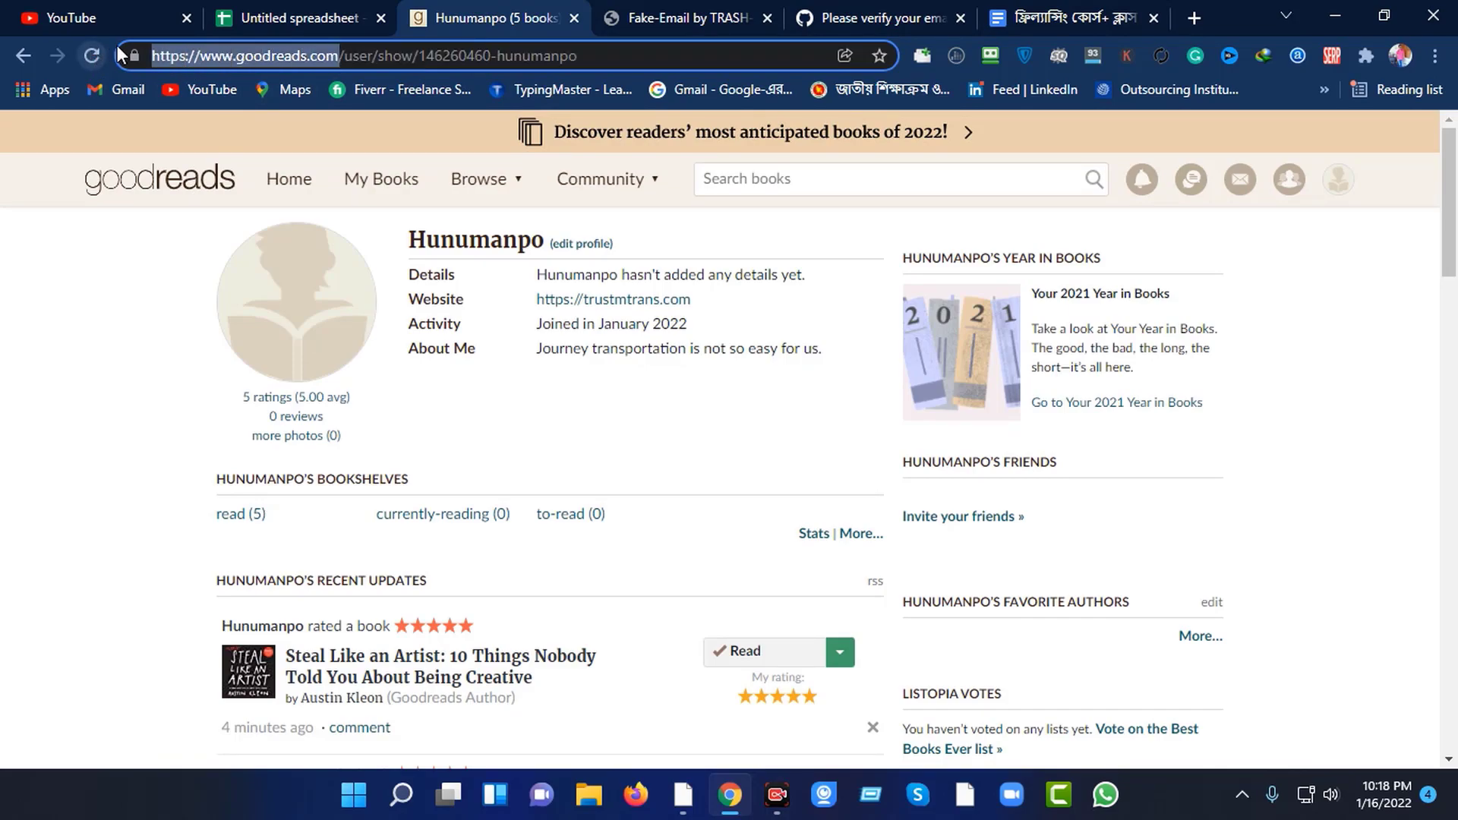
pyautogui.click(287, 17)
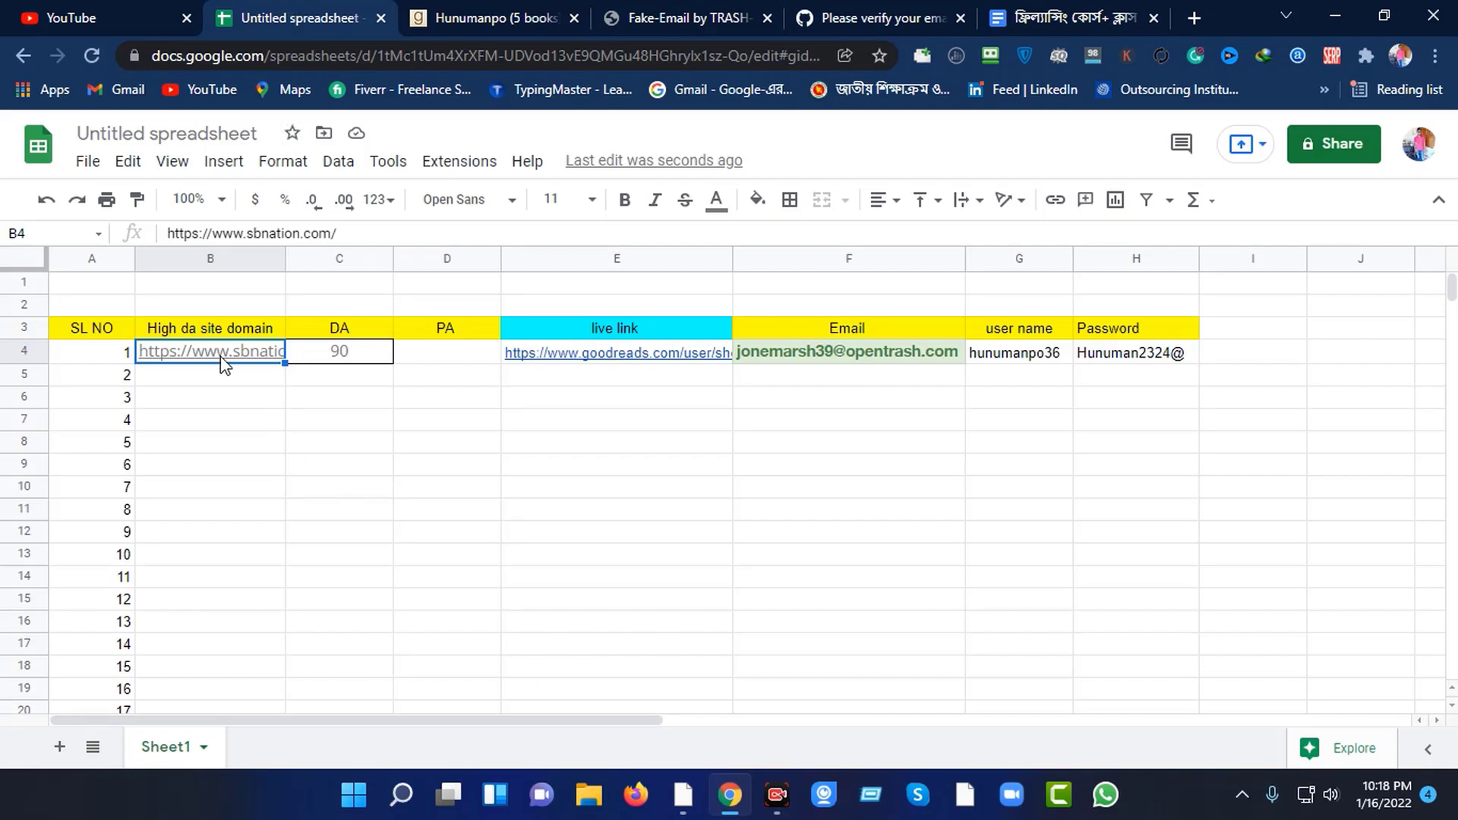
pyautogui.moveTo(222, 362)
pyautogui.hotkey('ctrl', 'v')
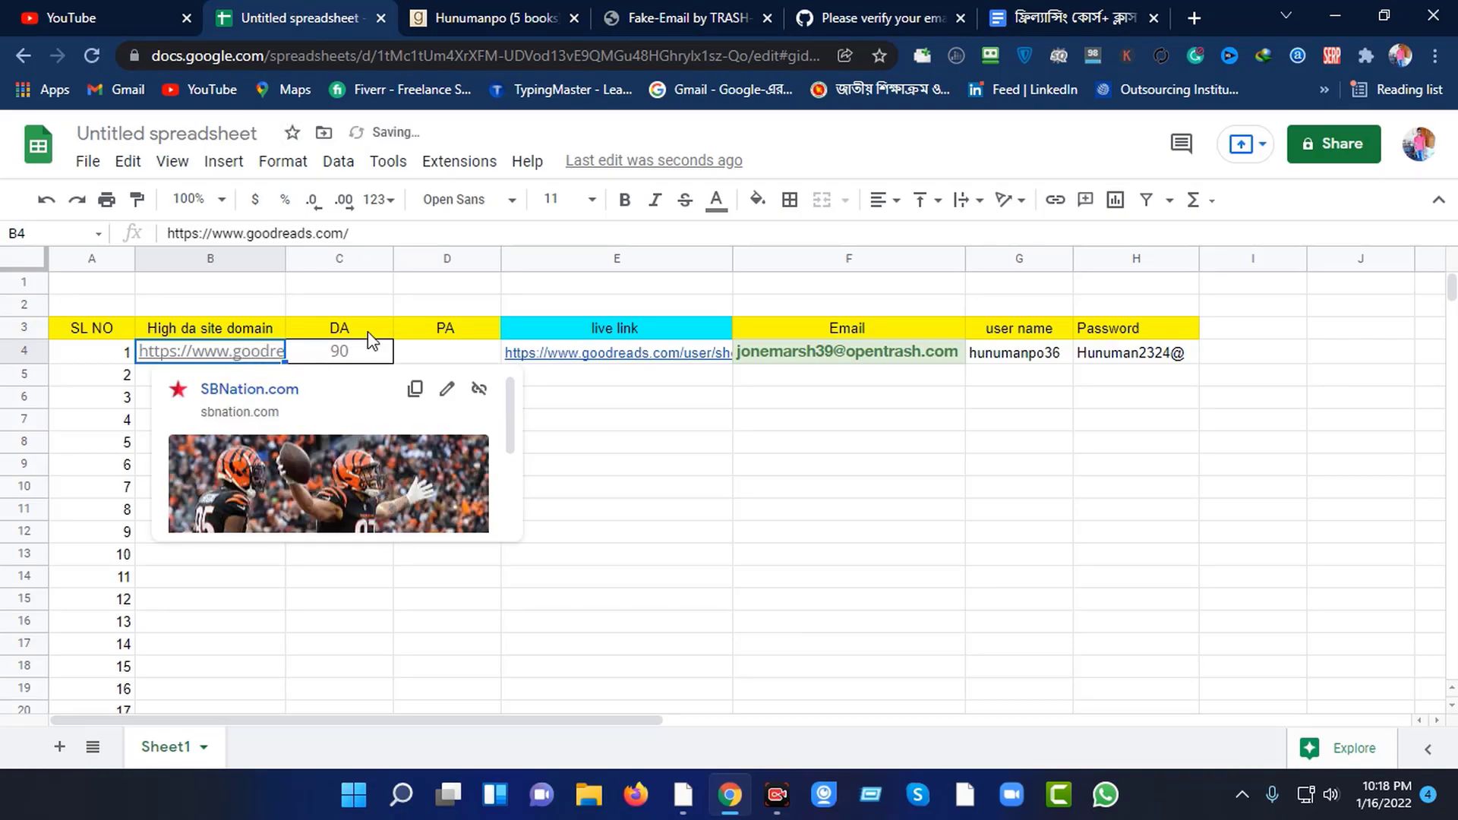
# Step: Show MozBar metrics for Goodreads, noting DA 93 and PA 46
pyautogui.click(486, 17)
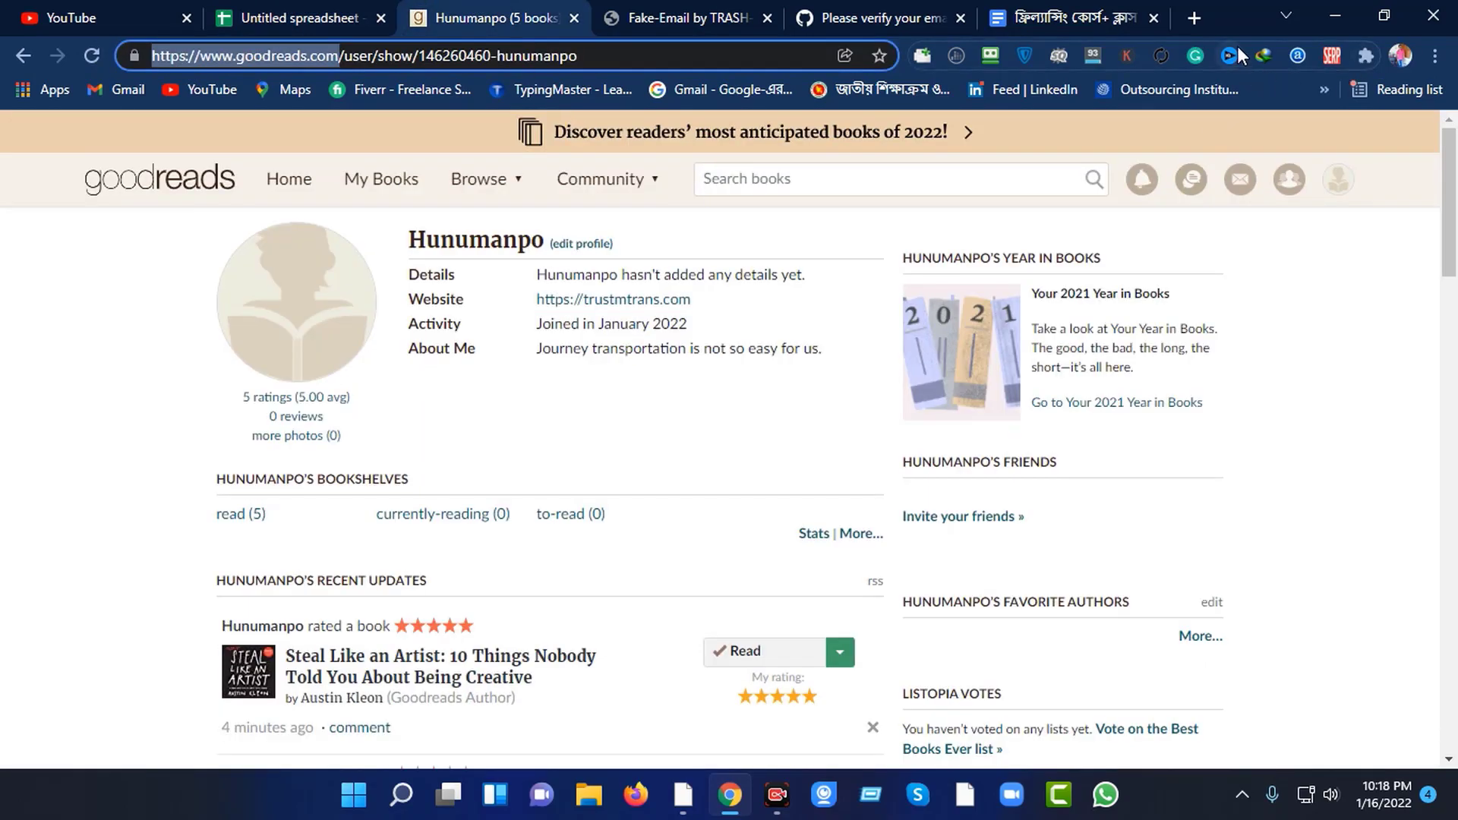
pyautogui.click(1094, 55)
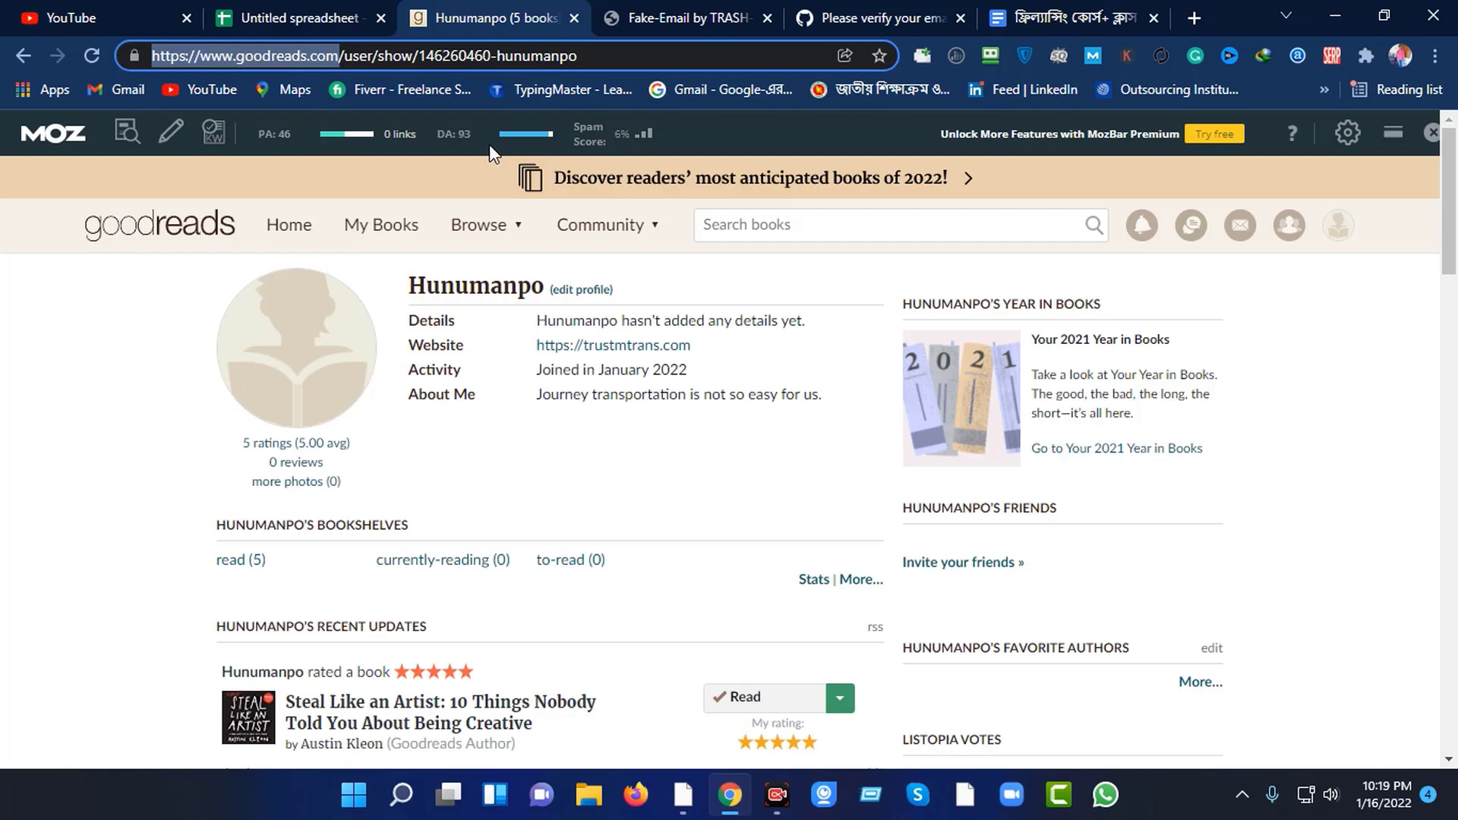
pyautogui.moveTo(473, 134); pyautogui.dragTo(448, 134)
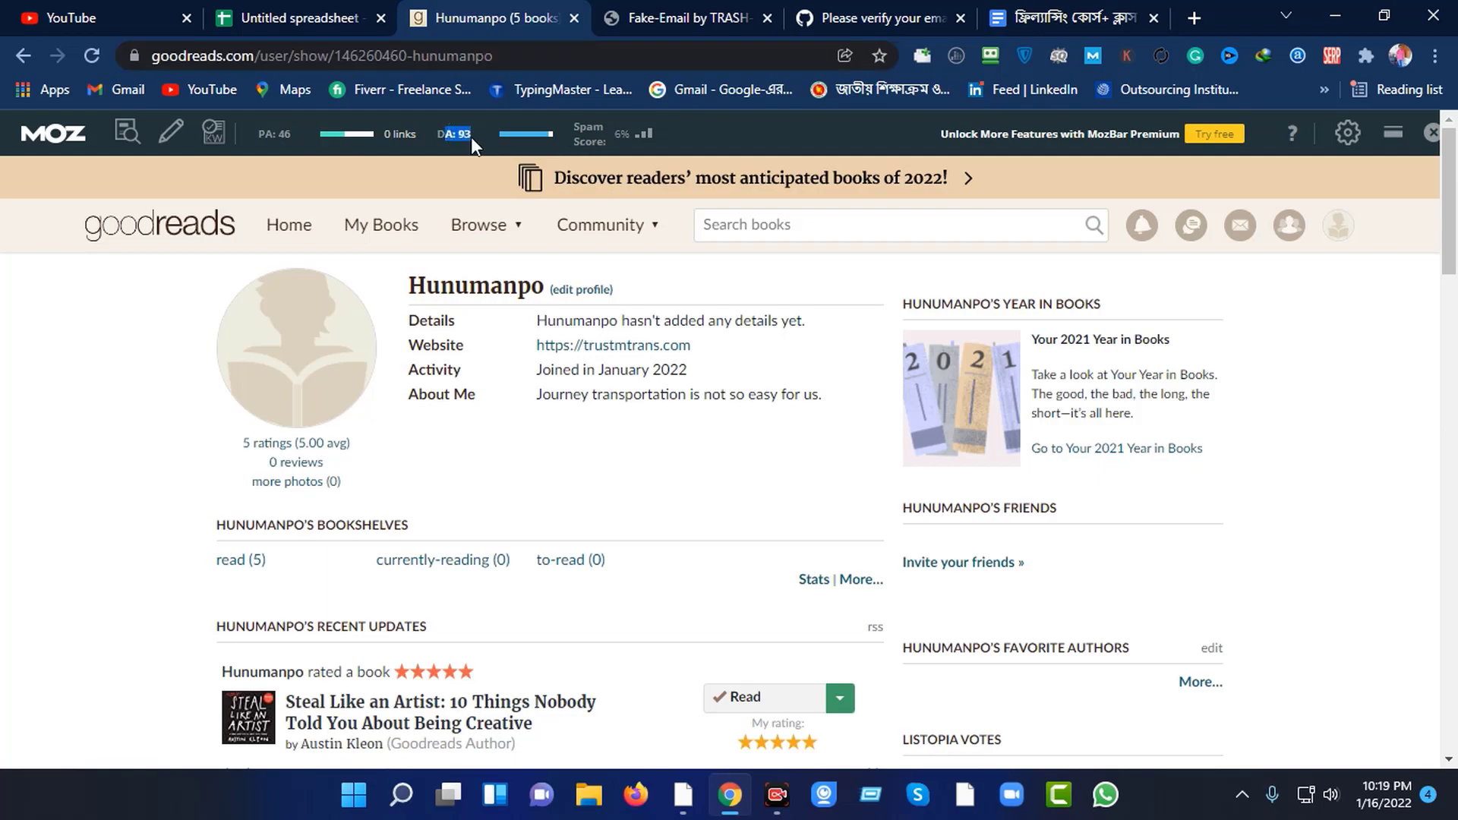
pyautogui.click(300, 17)
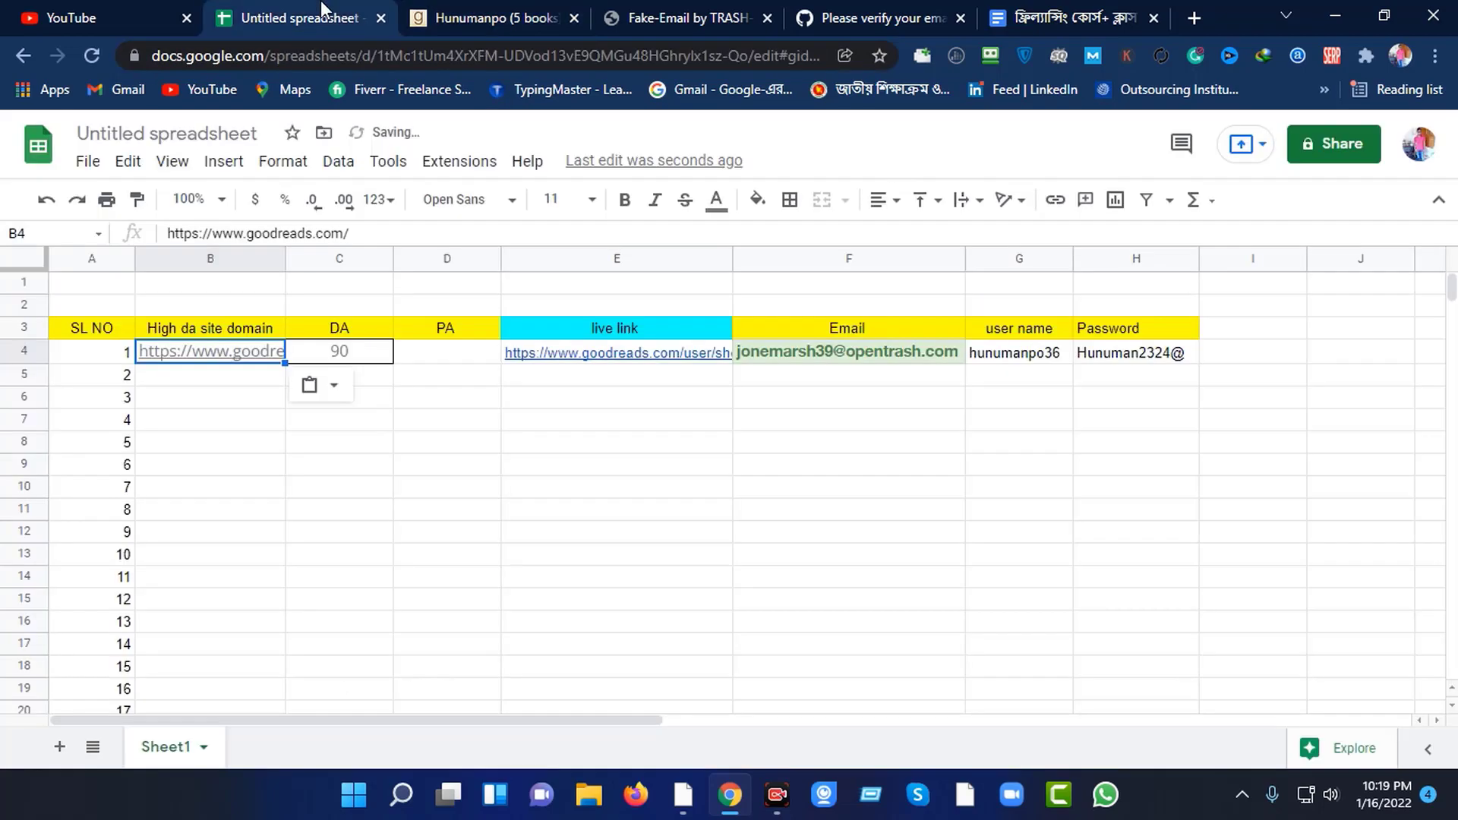
# Step: Replace the DA in C4 with 93 and enter PA 46 in D4
pyautogui.click(367, 356)
pyautogui.doubleClick(368, 356)
pyautogui.write('93')
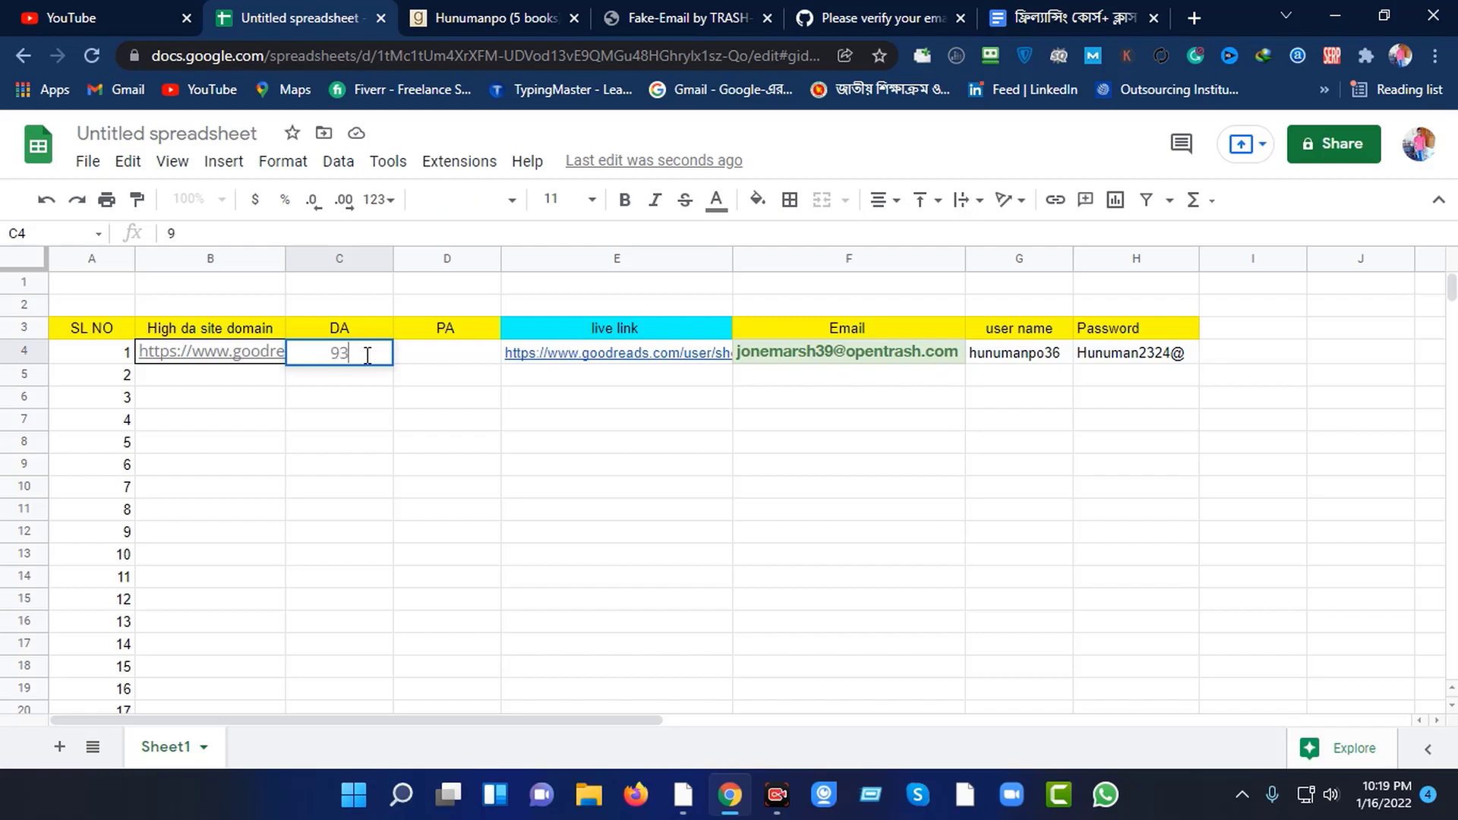
pyautogui.click(438, 355)
pyautogui.write('46')
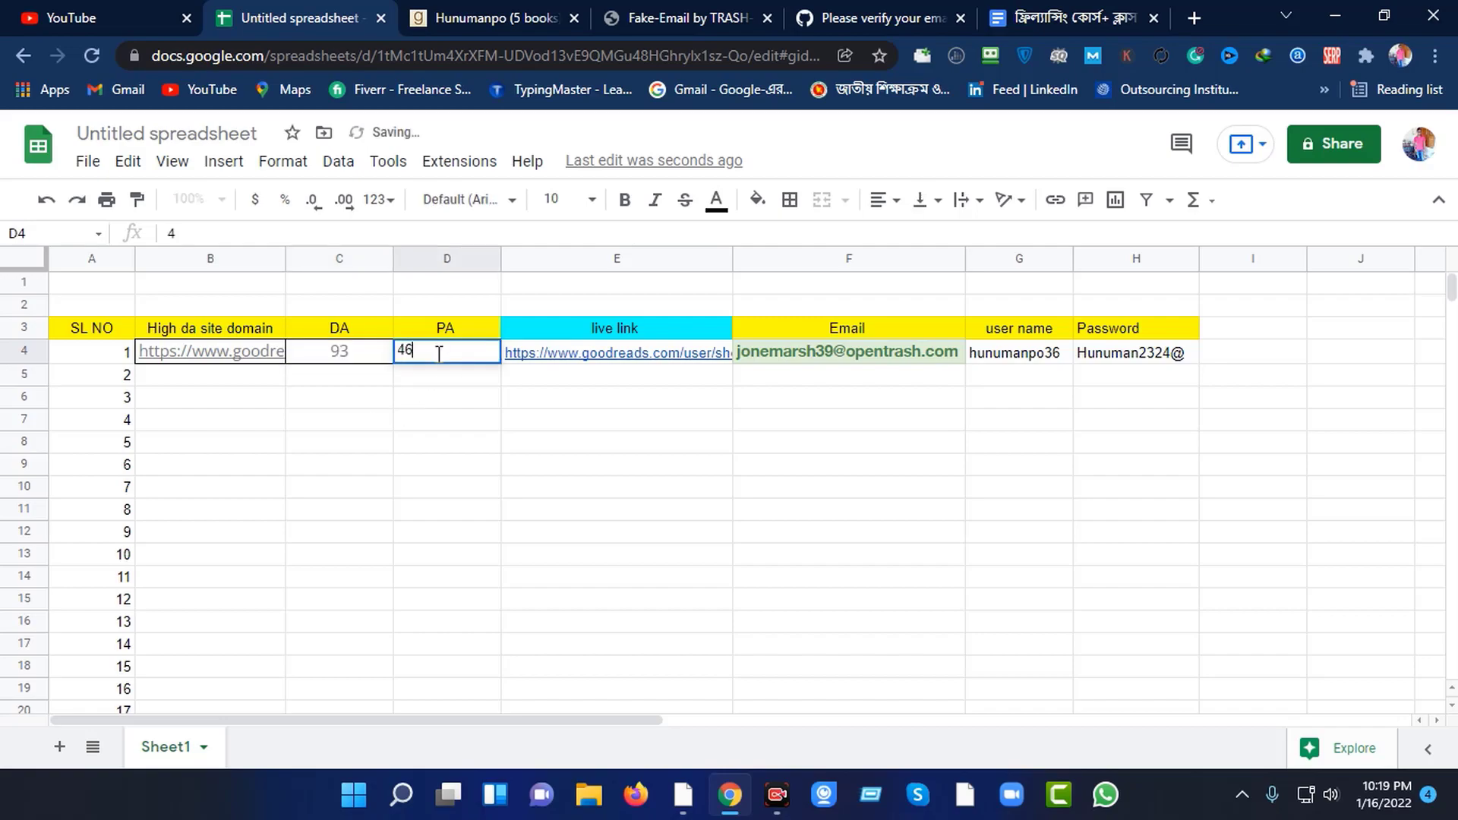
pyautogui.click(425, 464)
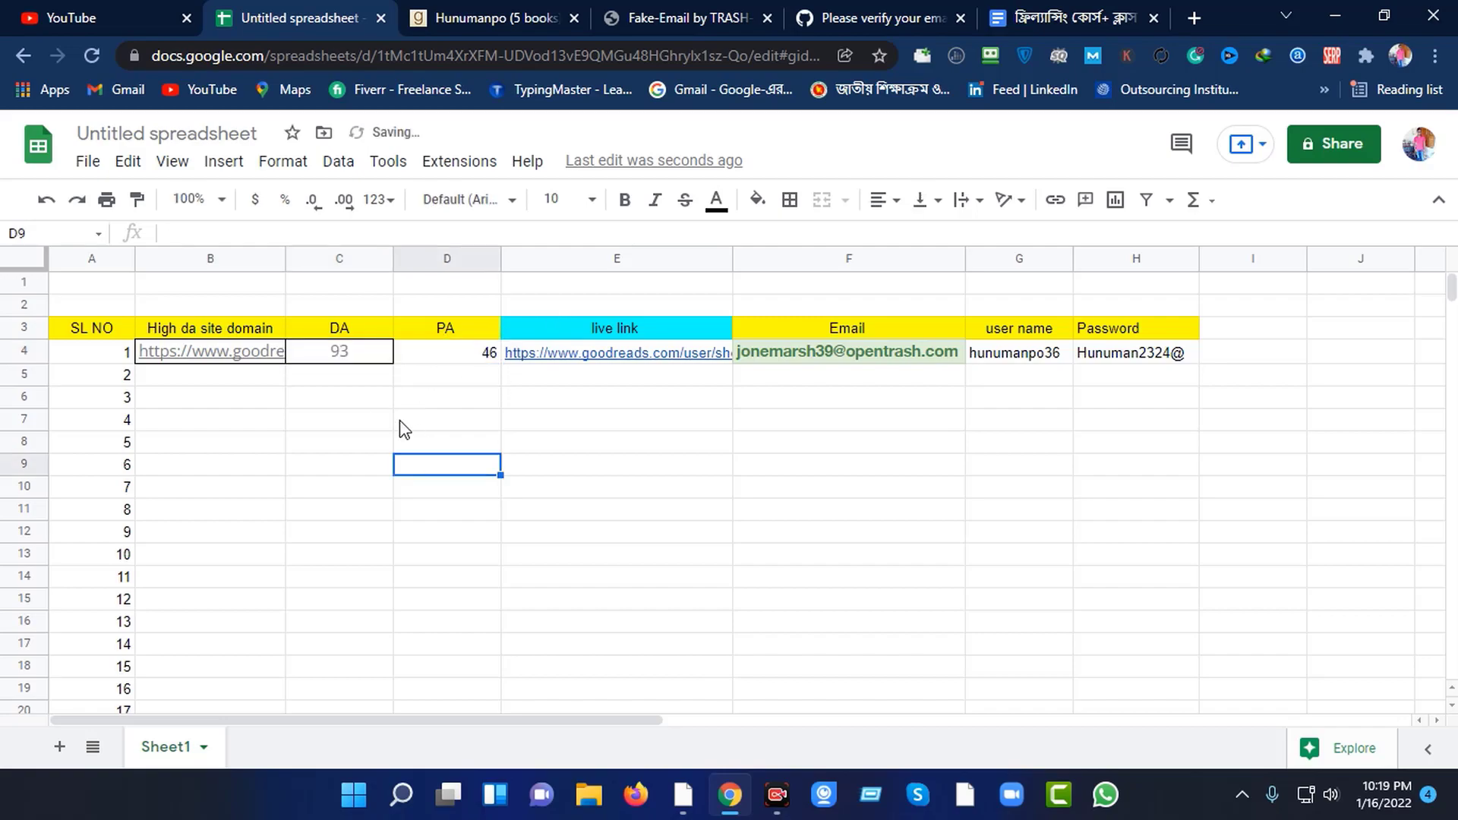
# Step: Verify the C4 and D4 scores, then copy the Goodreads profile link from E4
pyautogui.click(363, 357)
pyautogui.click(349, 388)
pyautogui.click(262, 386)
pyautogui.click(305, 360)
pyautogui.click(455, 358)
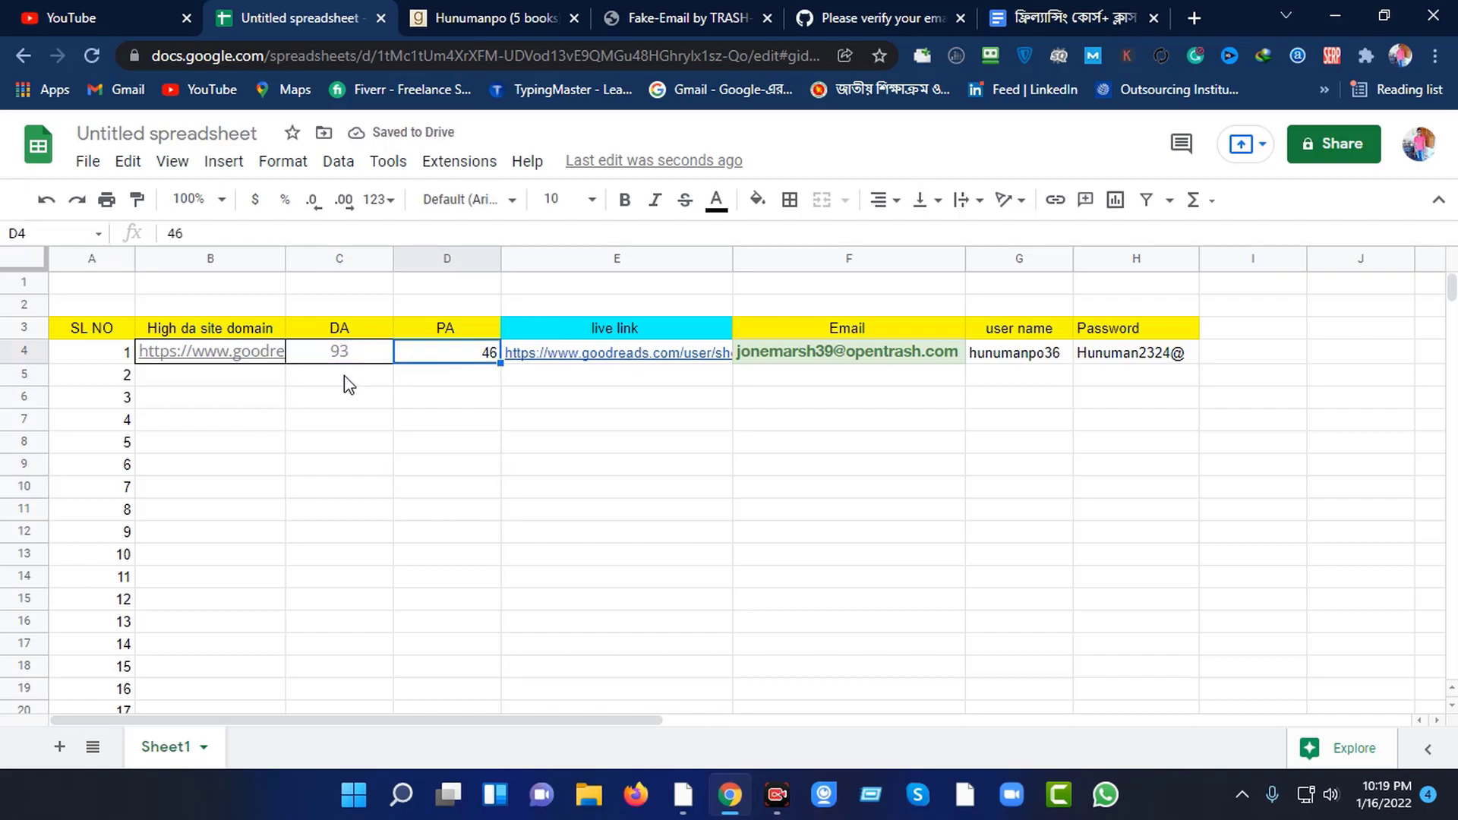
pyautogui.click(348, 359)
pyautogui.click(334, 371)
pyautogui.click(469, 370)
pyautogui.click(535, 532)
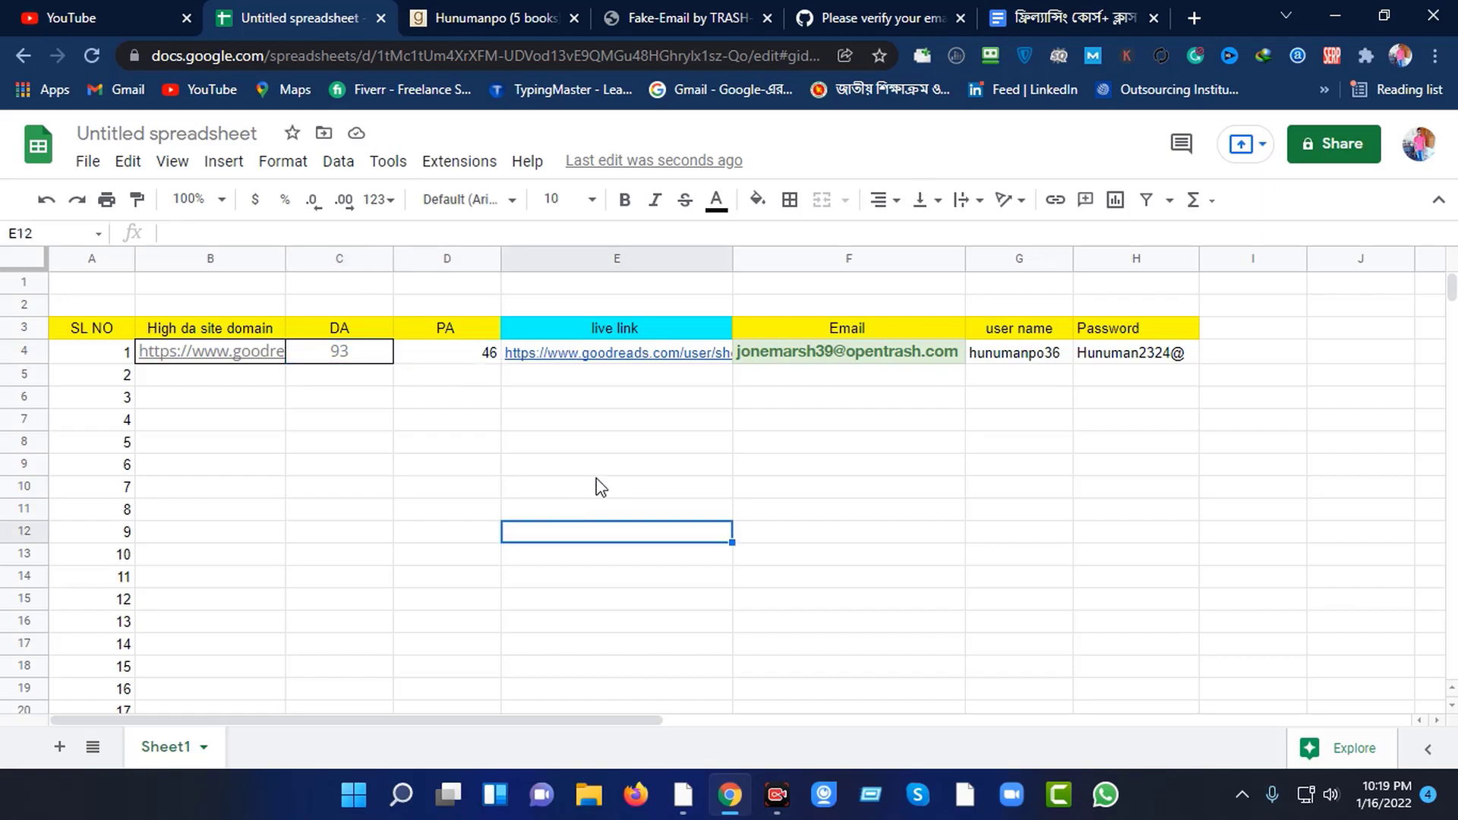
pyautogui.click(646, 355)
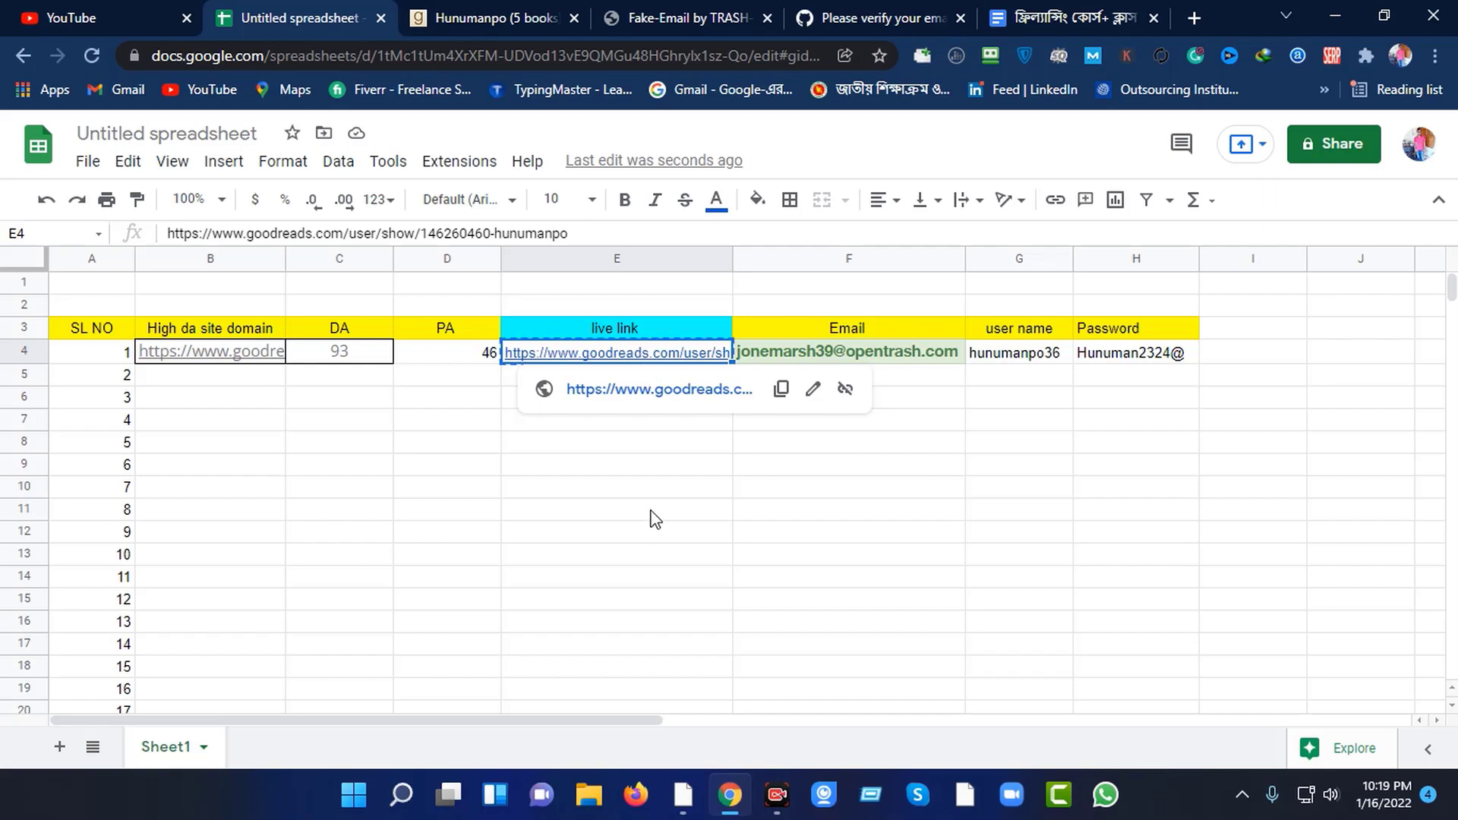
pyautogui.moveTo(662, 487); pyautogui.dragTo(672, 502)
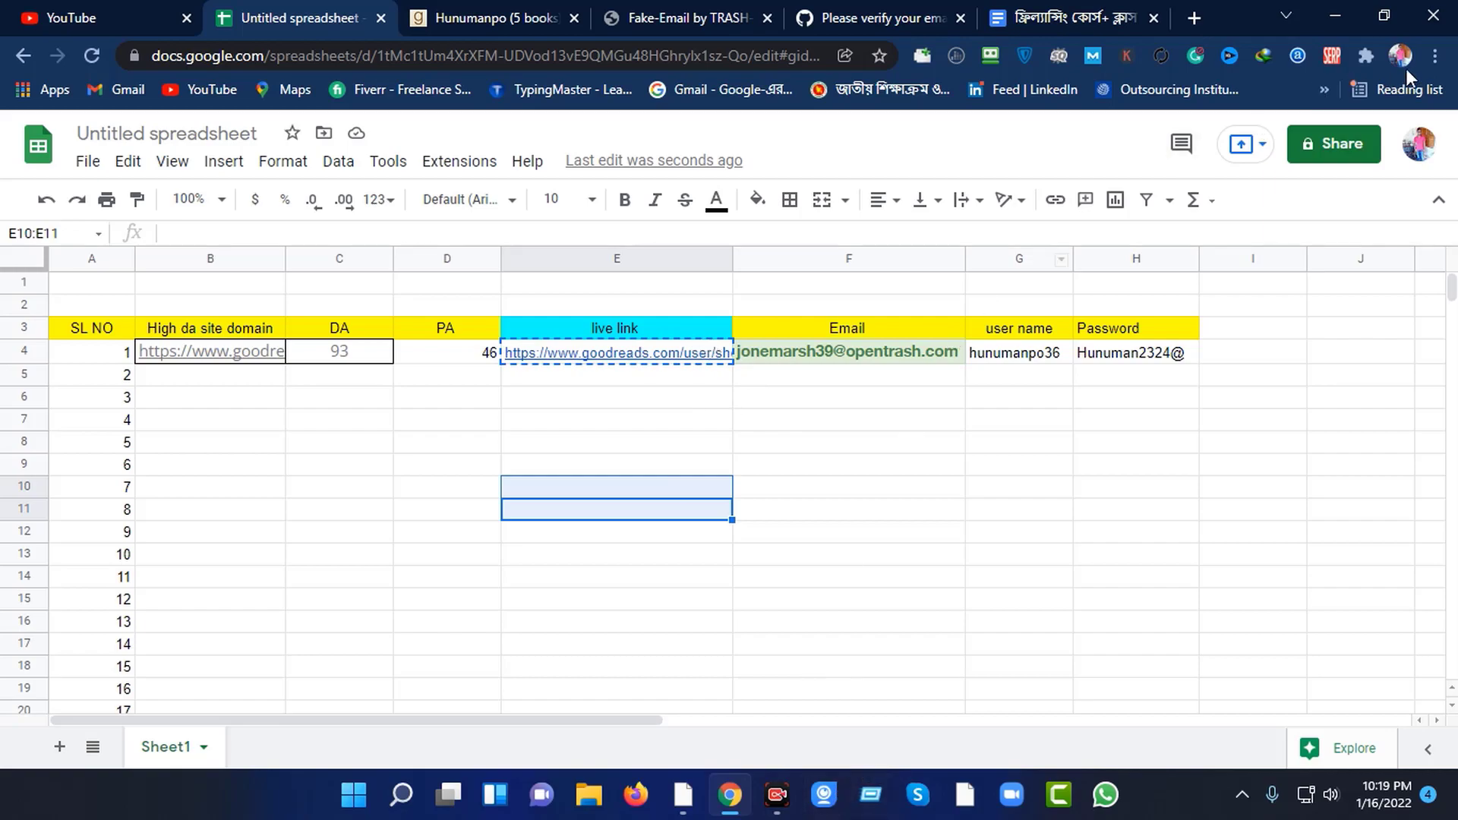
# Step: Open an Incognito window, minimize it, and select the profile link in E4
pyautogui.click(1434, 56)
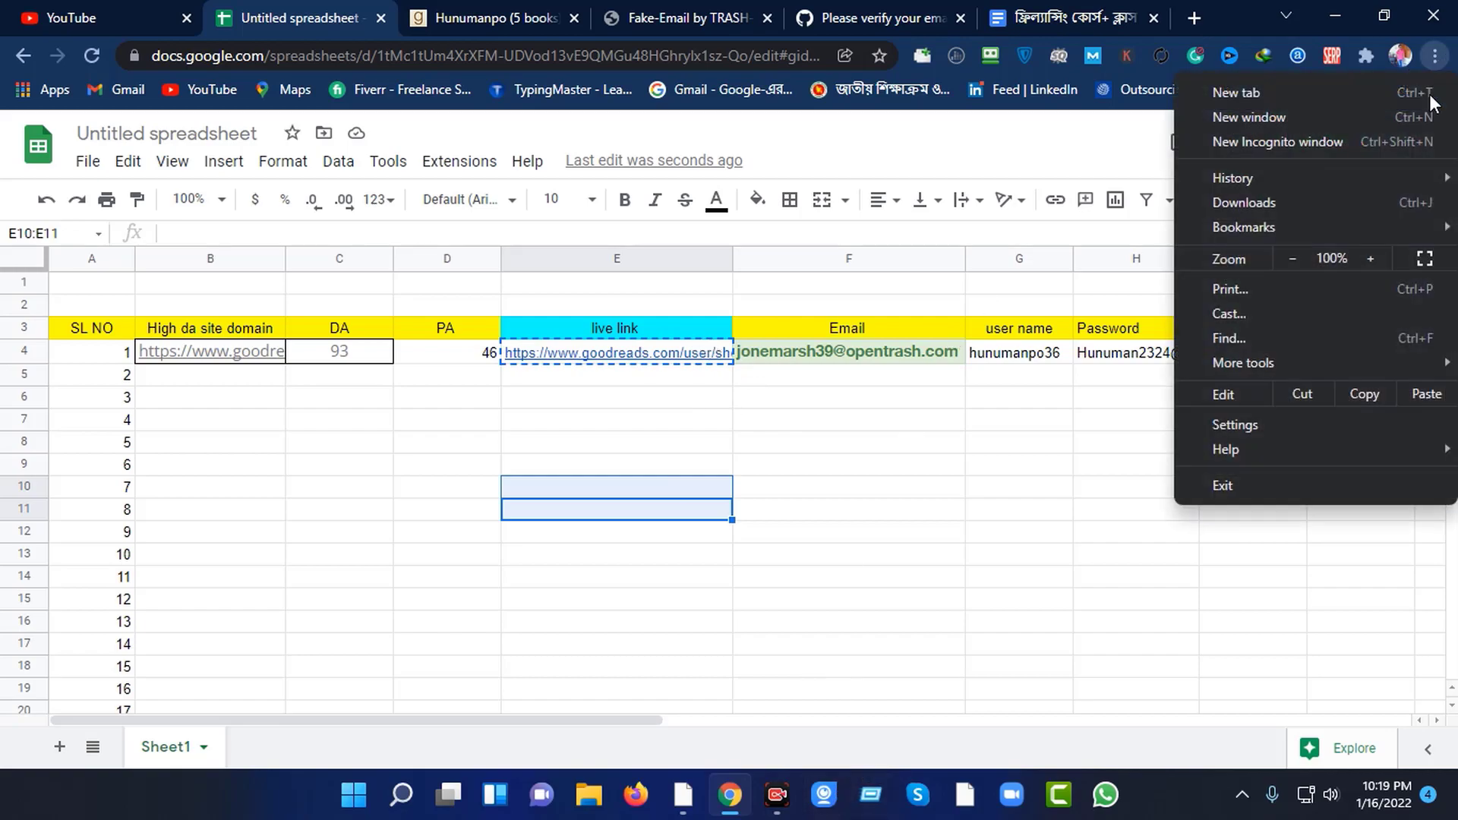
pyautogui.click(1335, 142)
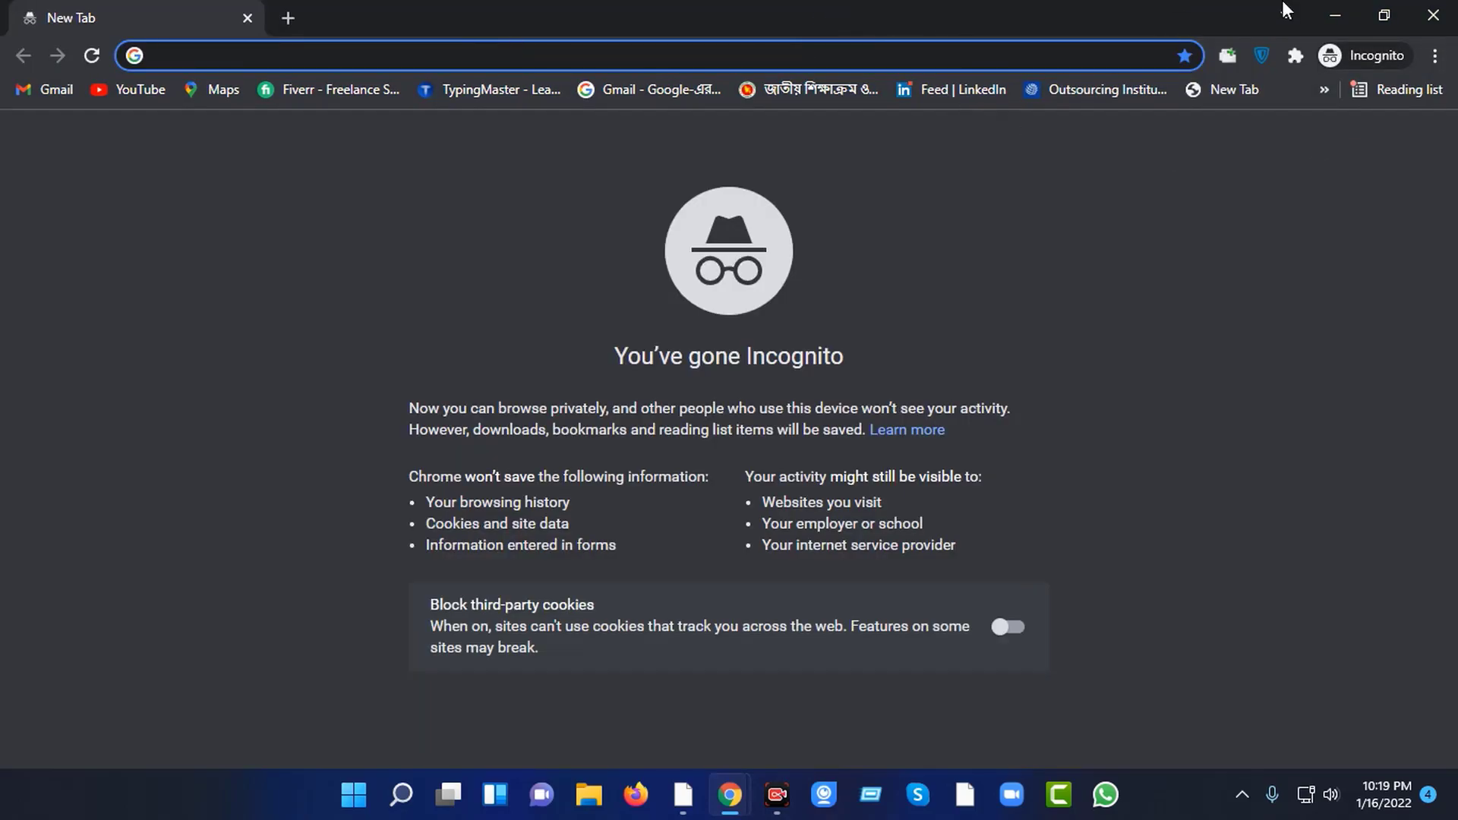
pyautogui.click(1335, 15)
pyautogui.click(579, 353)
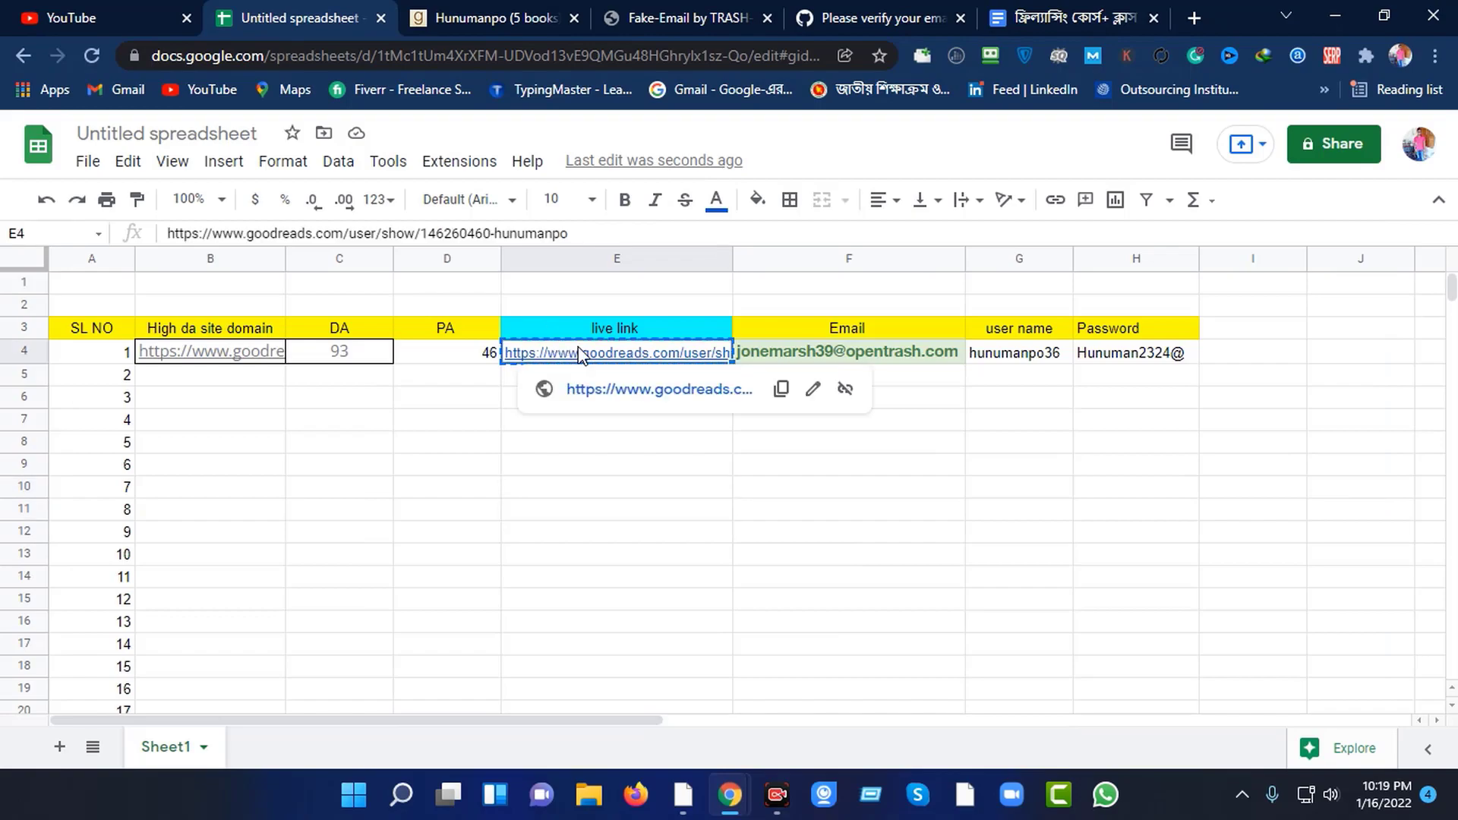
# Step: Load the Goodreads profile link signed out in a new Incognito window and browse it
pyautogui.click(1435, 55)
pyautogui.click(1302, 143)
pyautogui.write('https://www.goodreads.com/user/show/146260460-hunumanpo')
pyautogui.press('Return')
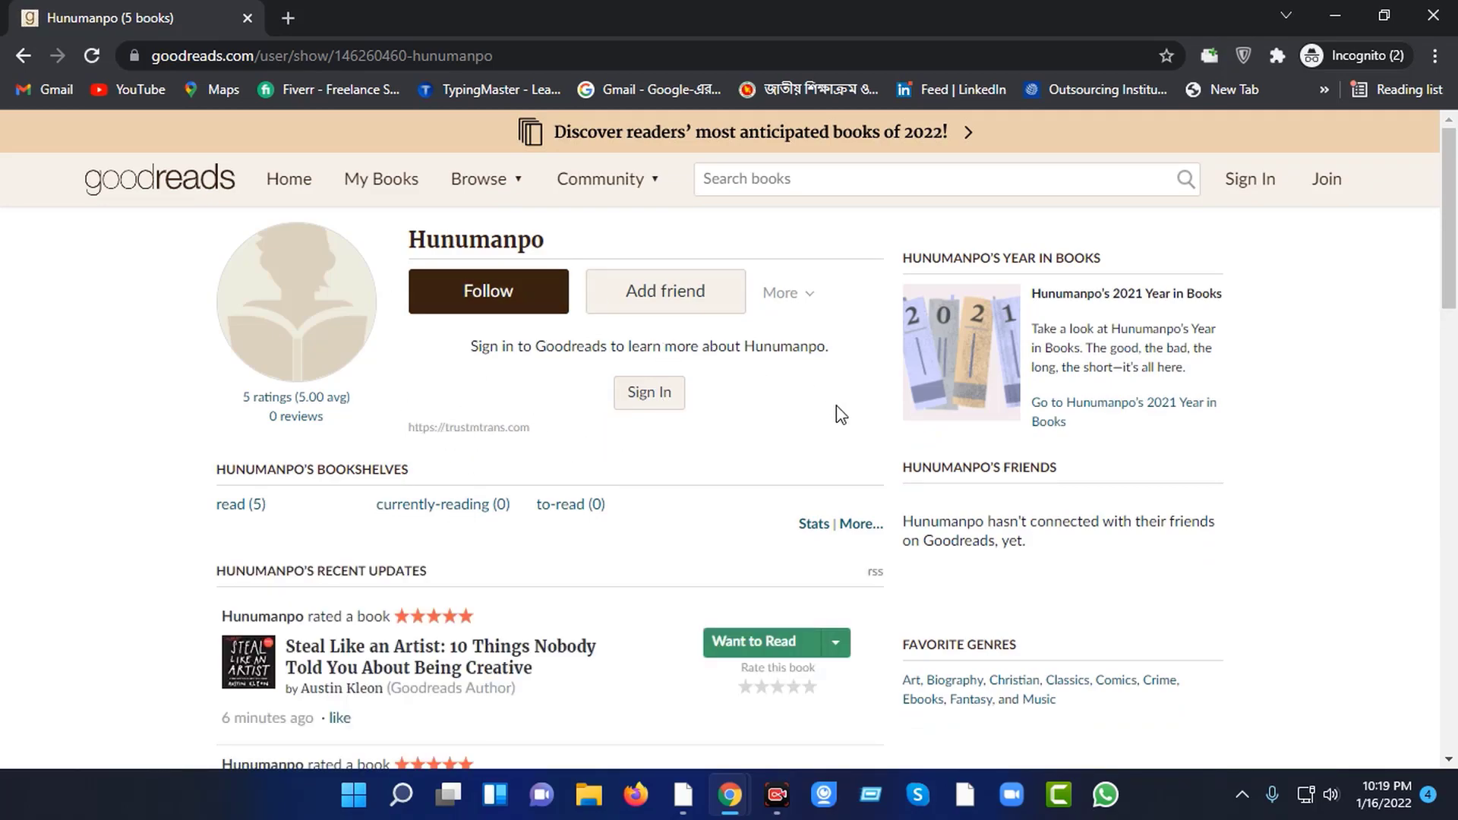
pyautogui.scroll(-3, 838, 417)
pyautogui.scroll(-2, 838, 417)
pyautogui.scroll(5, 839, 426)
pyautogui.scroll(-4, 1181, 288)
pyautogui.scroll(4, 1008, 343)
pyautogui.scroll(-2, 535, 507)
pyautogui.scroll(-10, 535, 507)
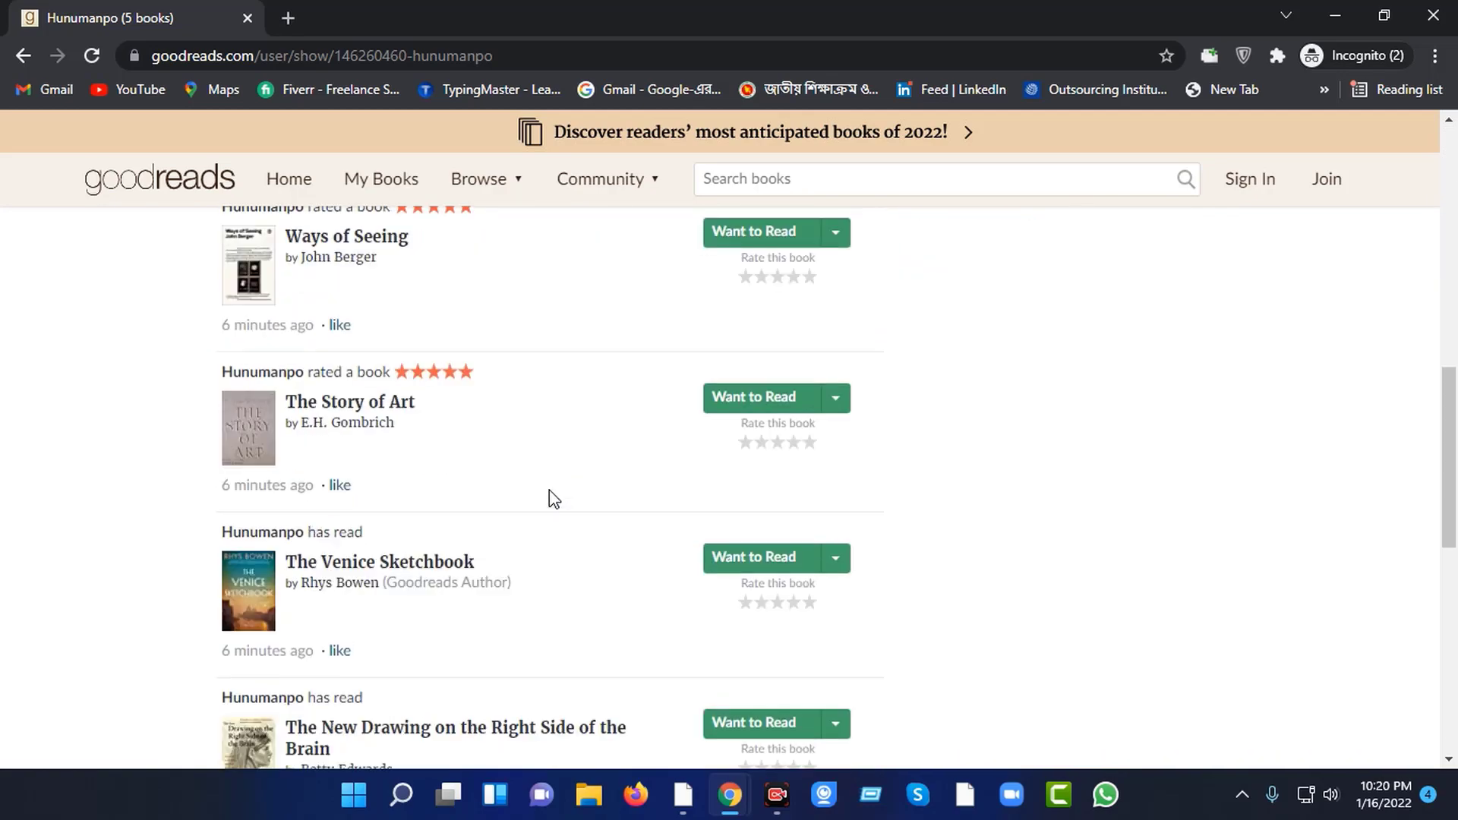
pyautogui.scroll(10, 553, 498)
pyautogui.scroll(3, 583, 472)
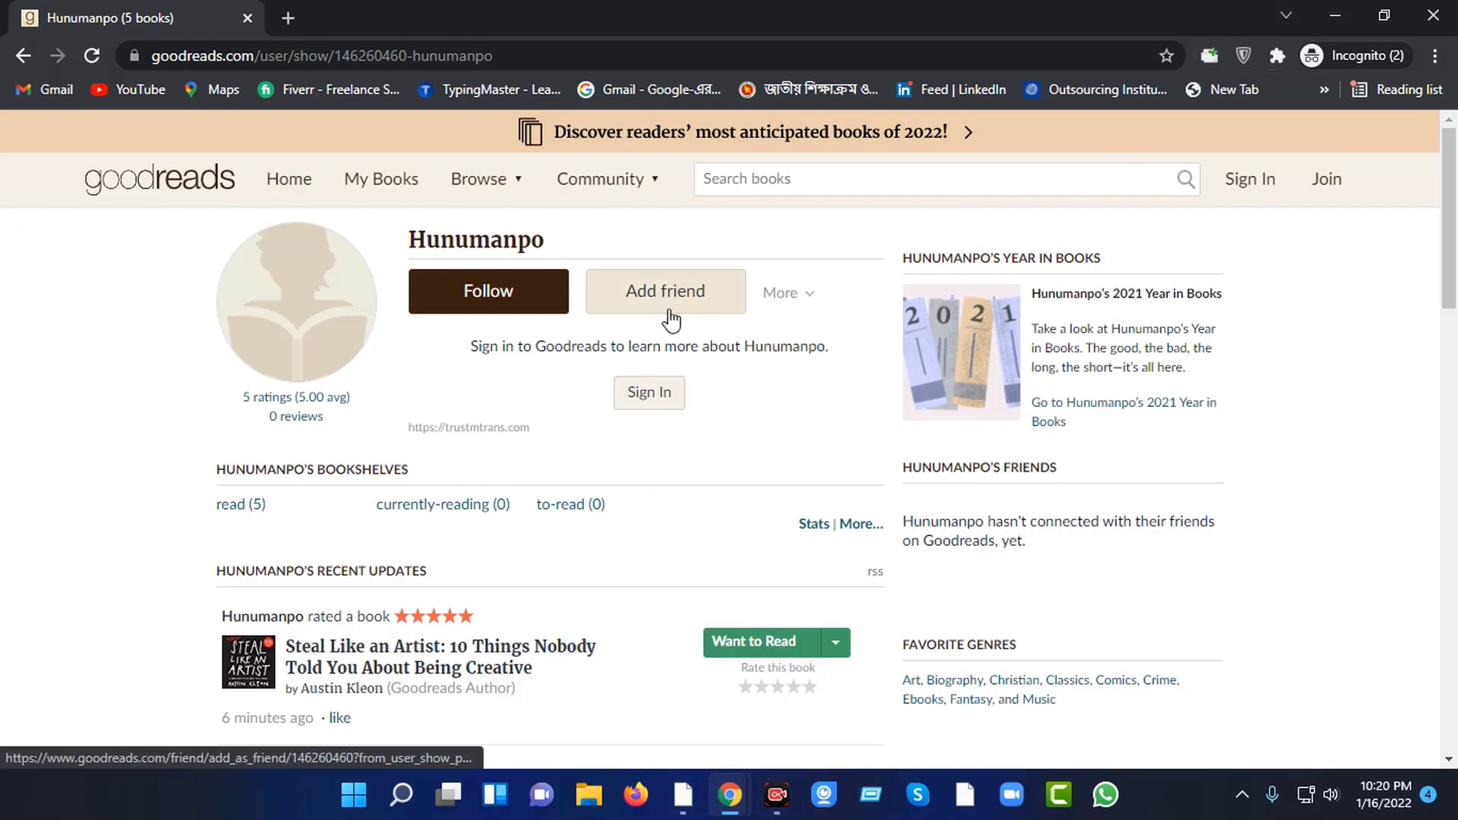
# Step: Check the visitor actions, then return to the signed-in profile and select its address
pyautogui.click(807, 303)
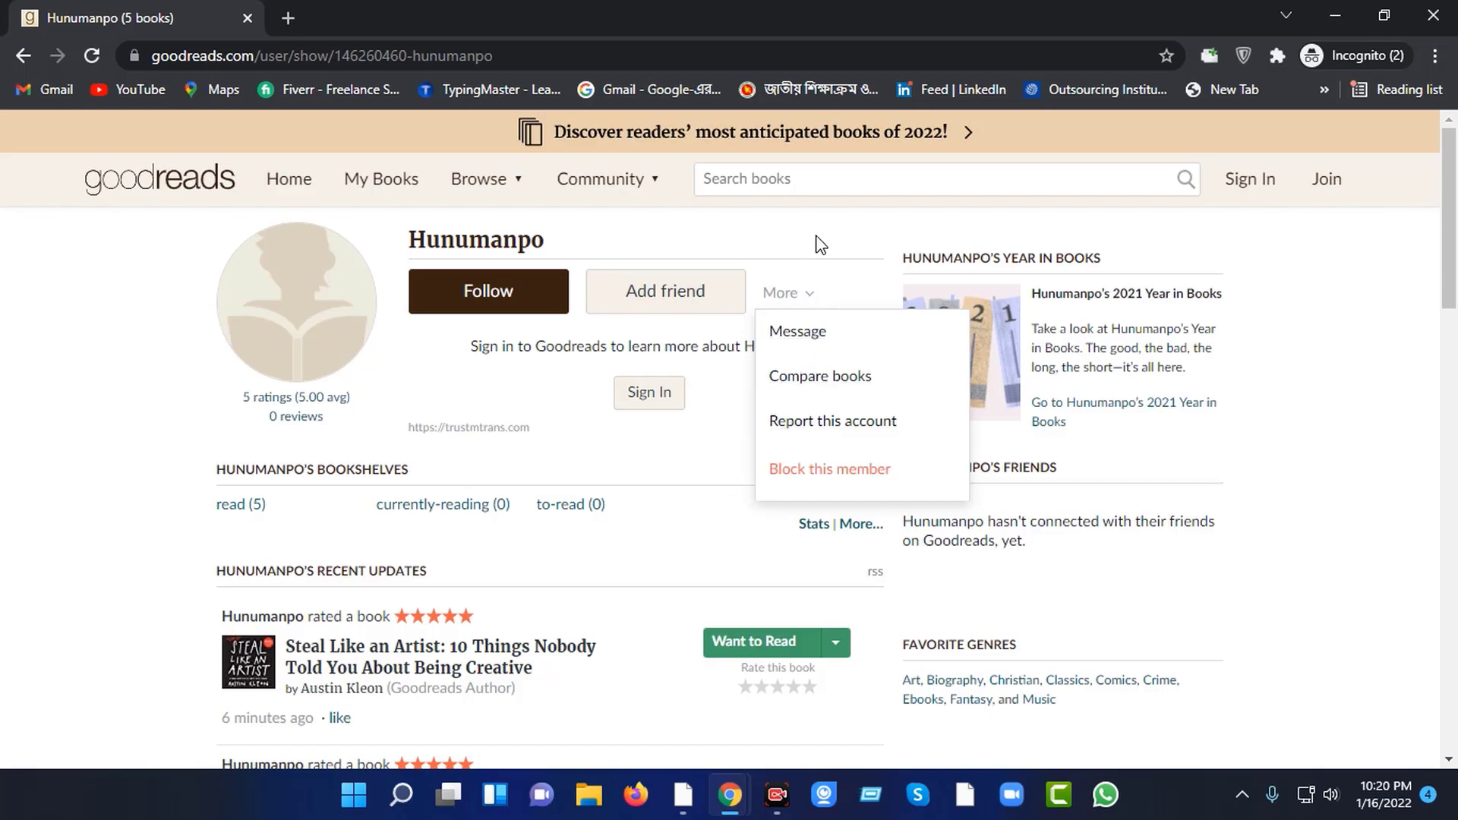
pyautogui.click(453, 329)
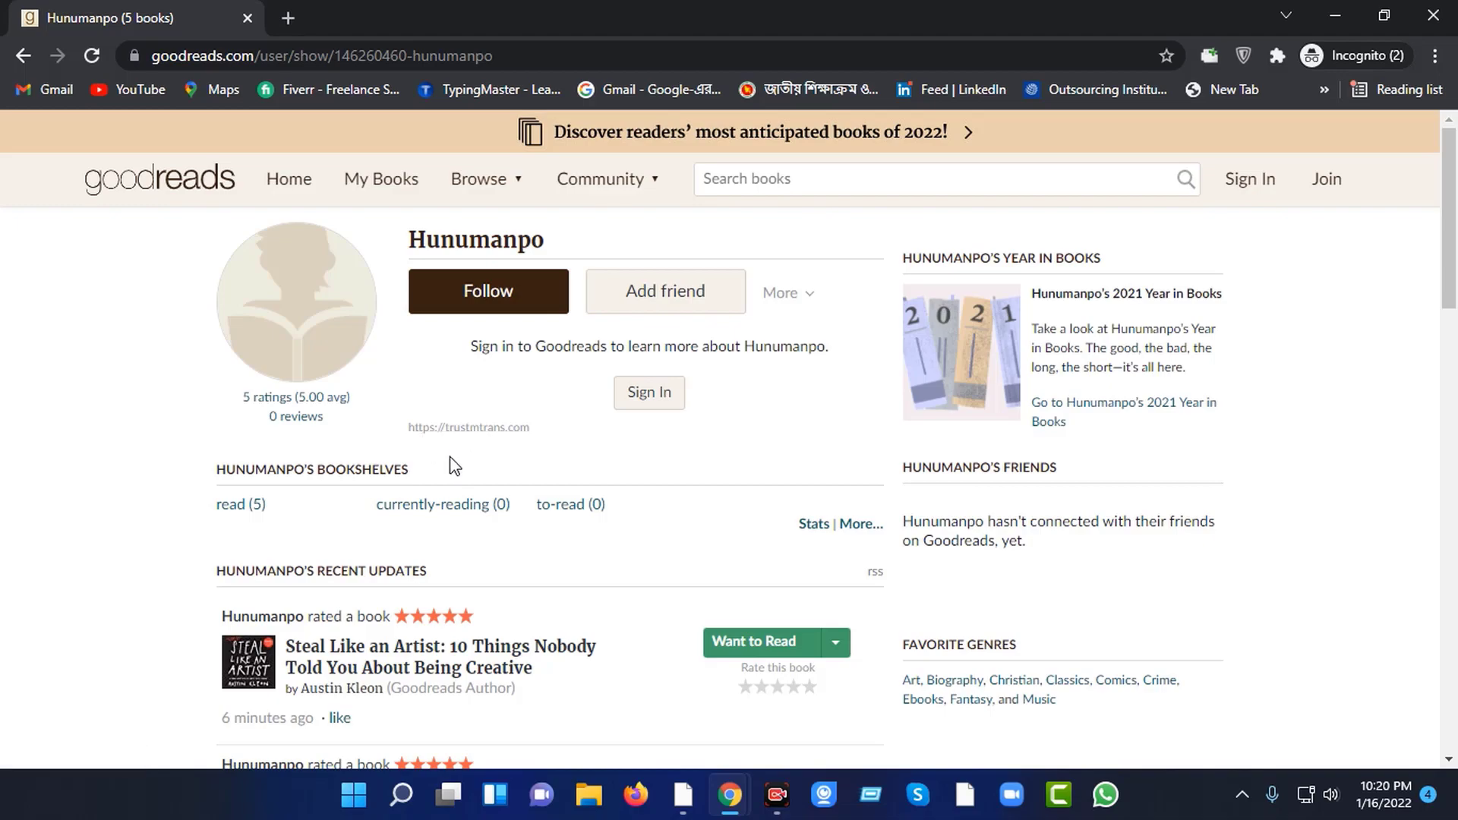
pyautogui.click(531, 54)
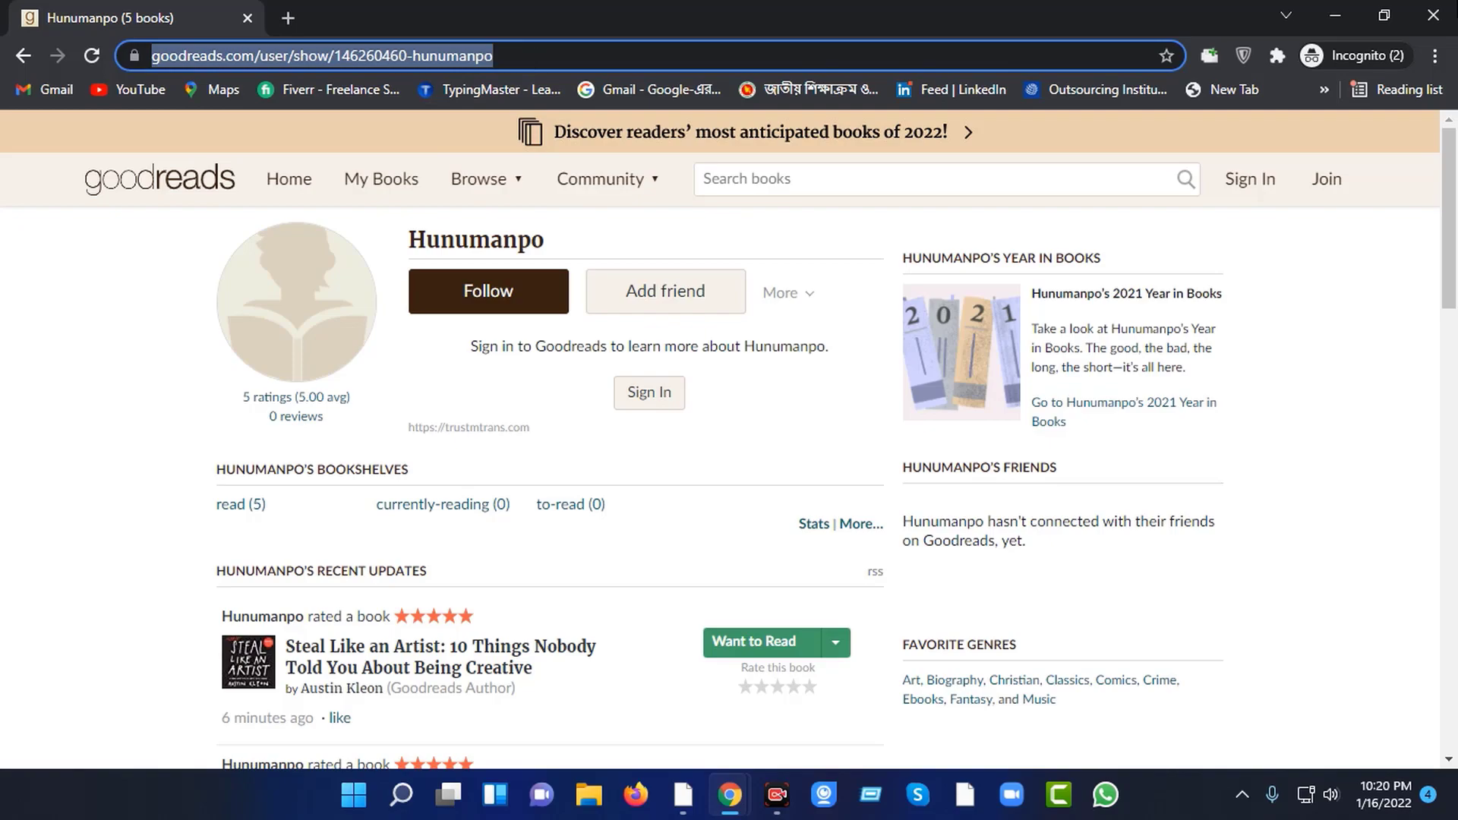
pyautogui.click(1335, 16)
pyautogui.hotkey('ctrl', 'Tab')
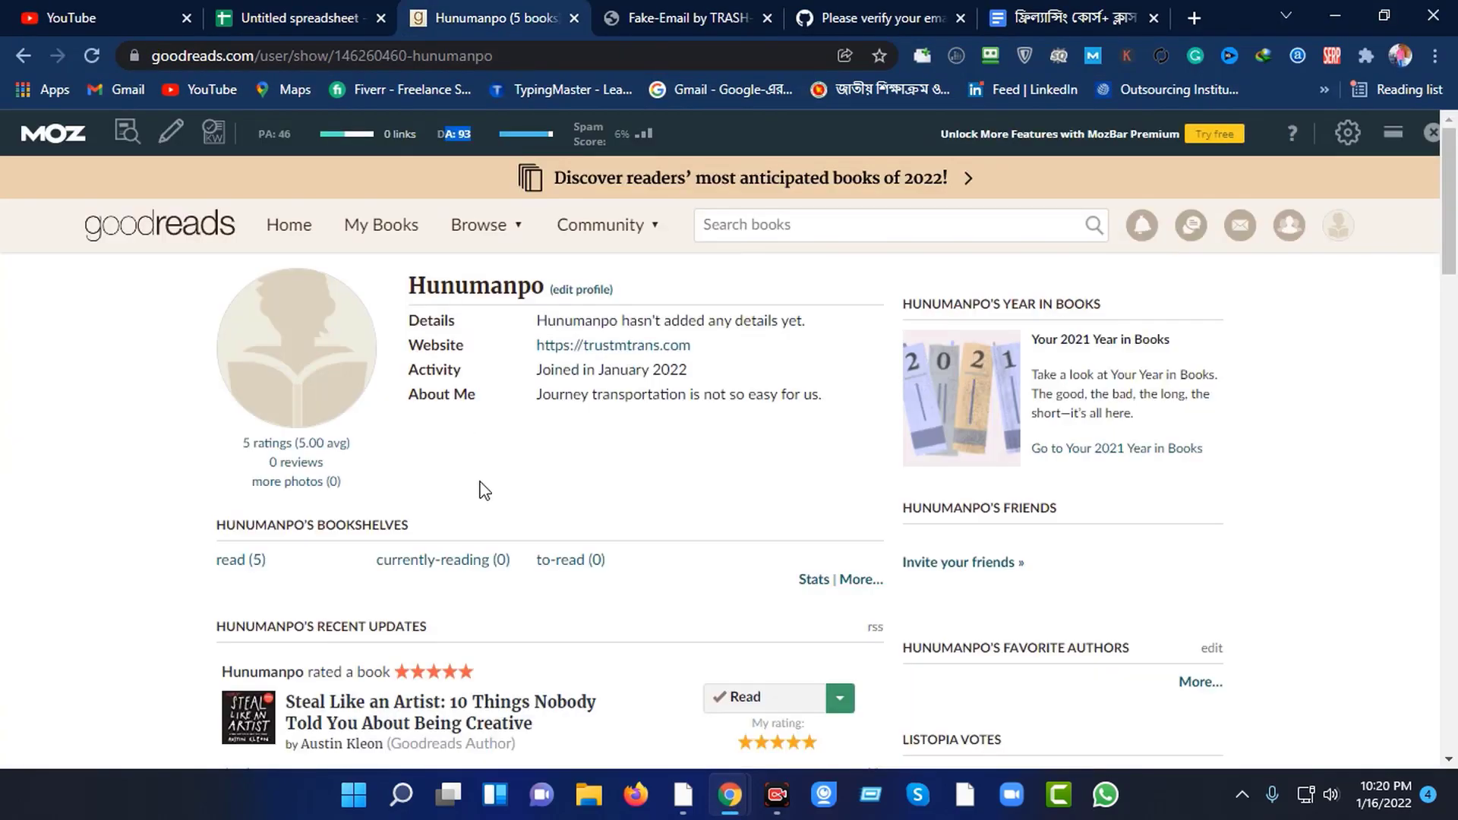
pyautogui.click(564, 56)
pyautogui.hotkey('ctrl', 'c')
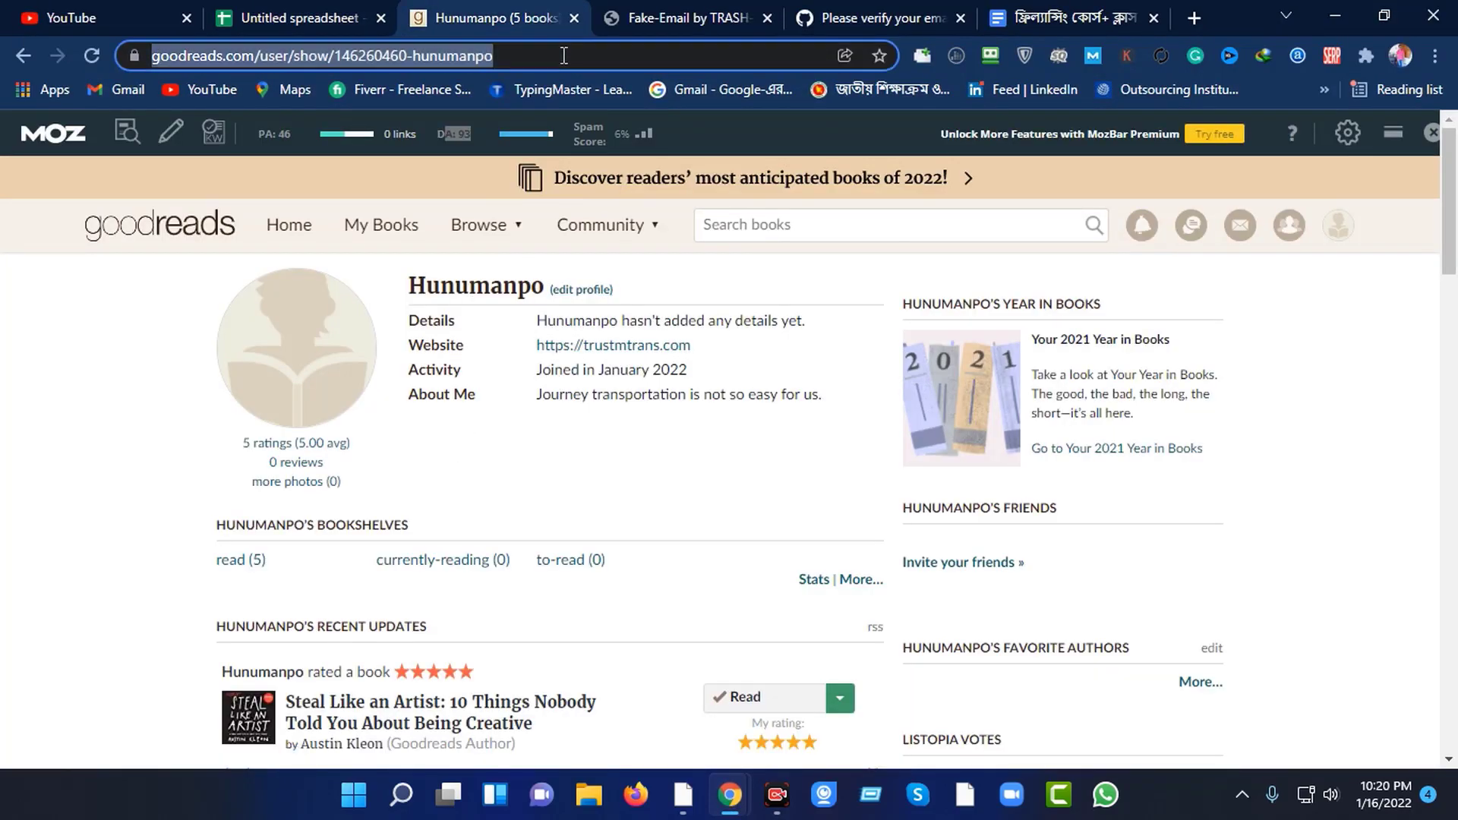
# Step: In a fresh Incognito window, dismiss sign-up, test the trustmtrans.com link, then close the window
pyautogui.click(1435, 55)
pyautogui.click(1294, 144)
pyautogui.hotkey('ctrl', 'v')
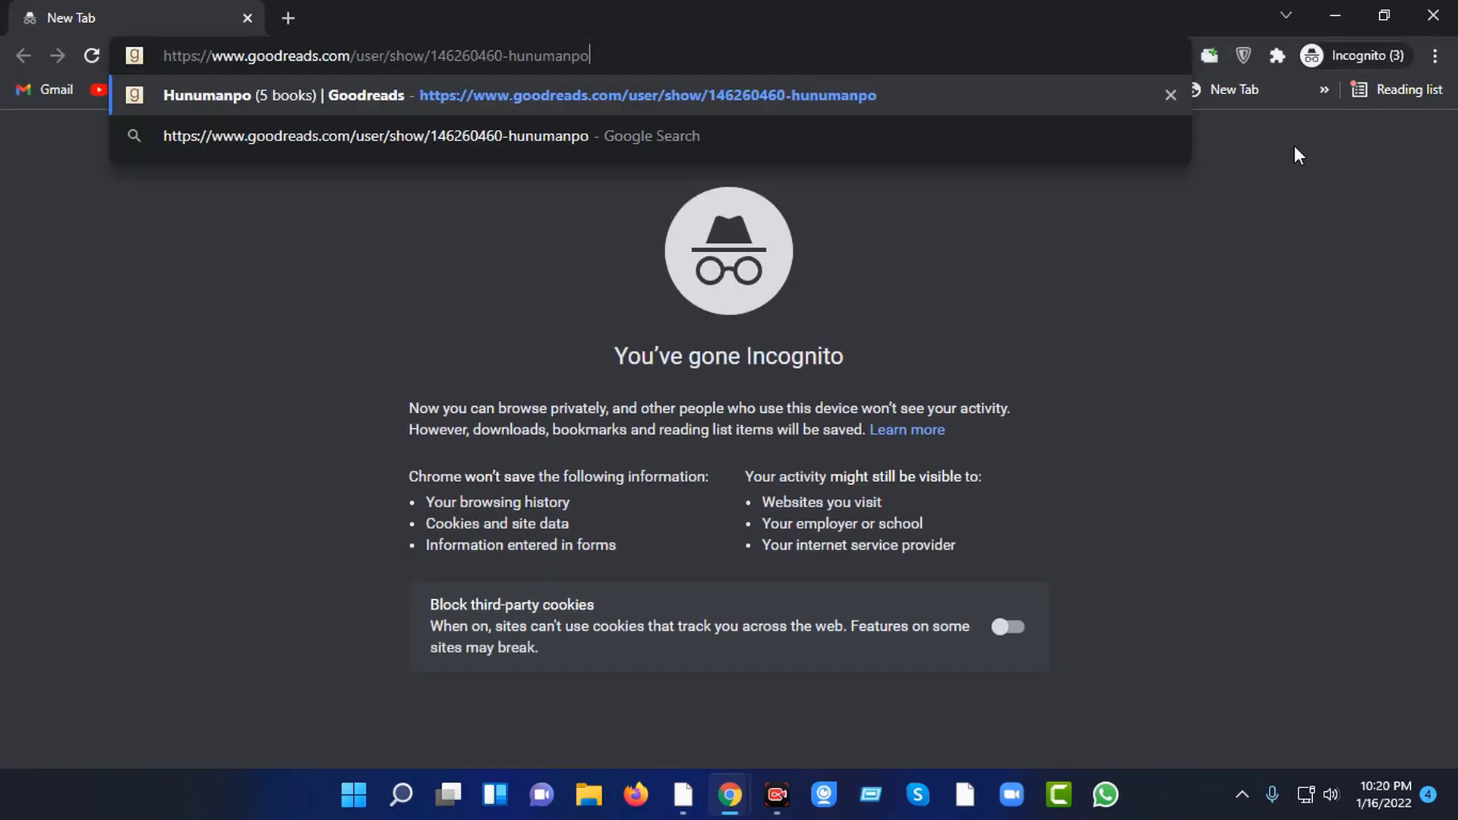
pyautogui.press('Return')
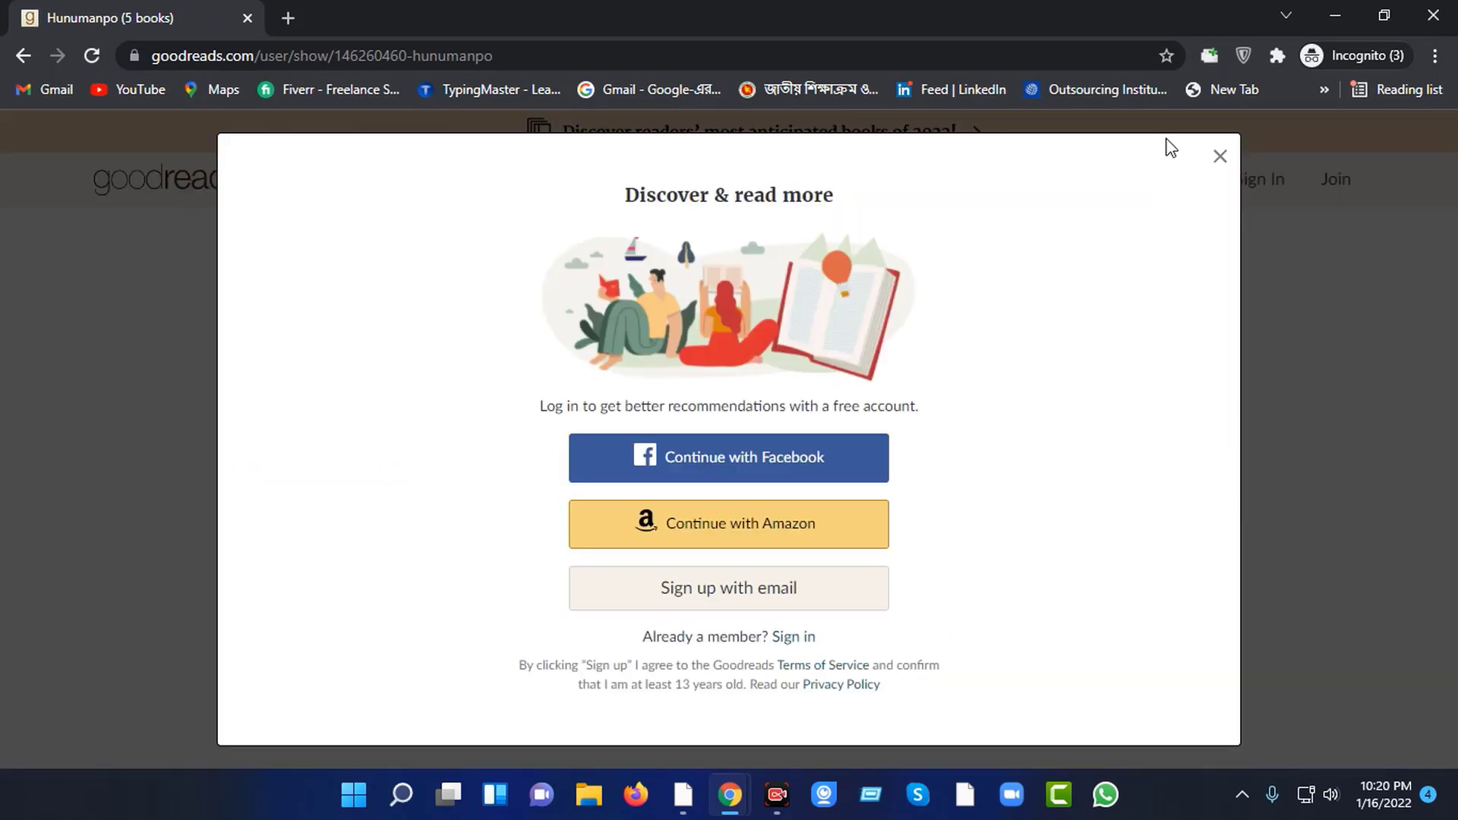
pyautogui.click(1219, 156)
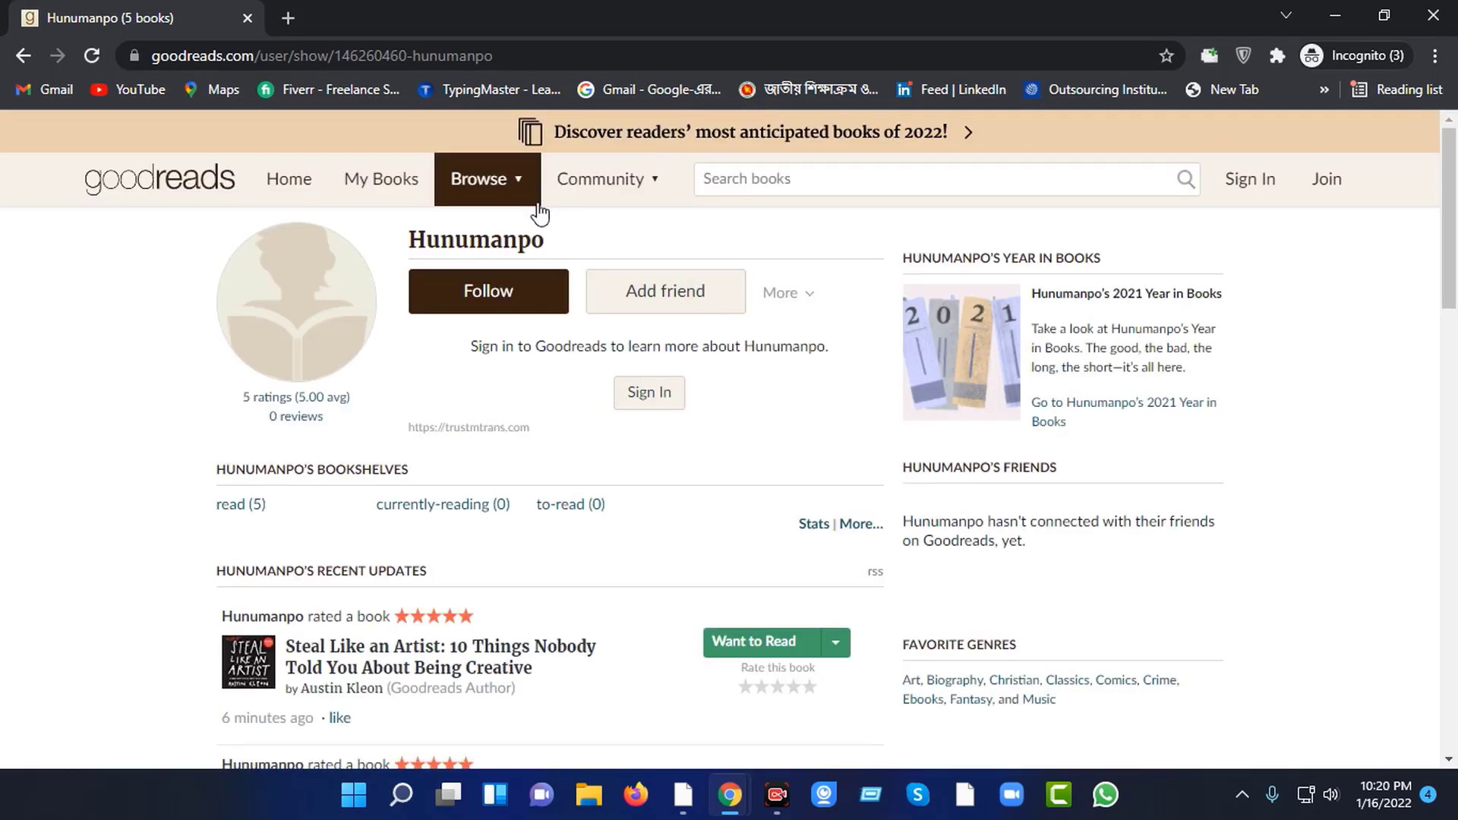
pyautogui.click(469, 427)
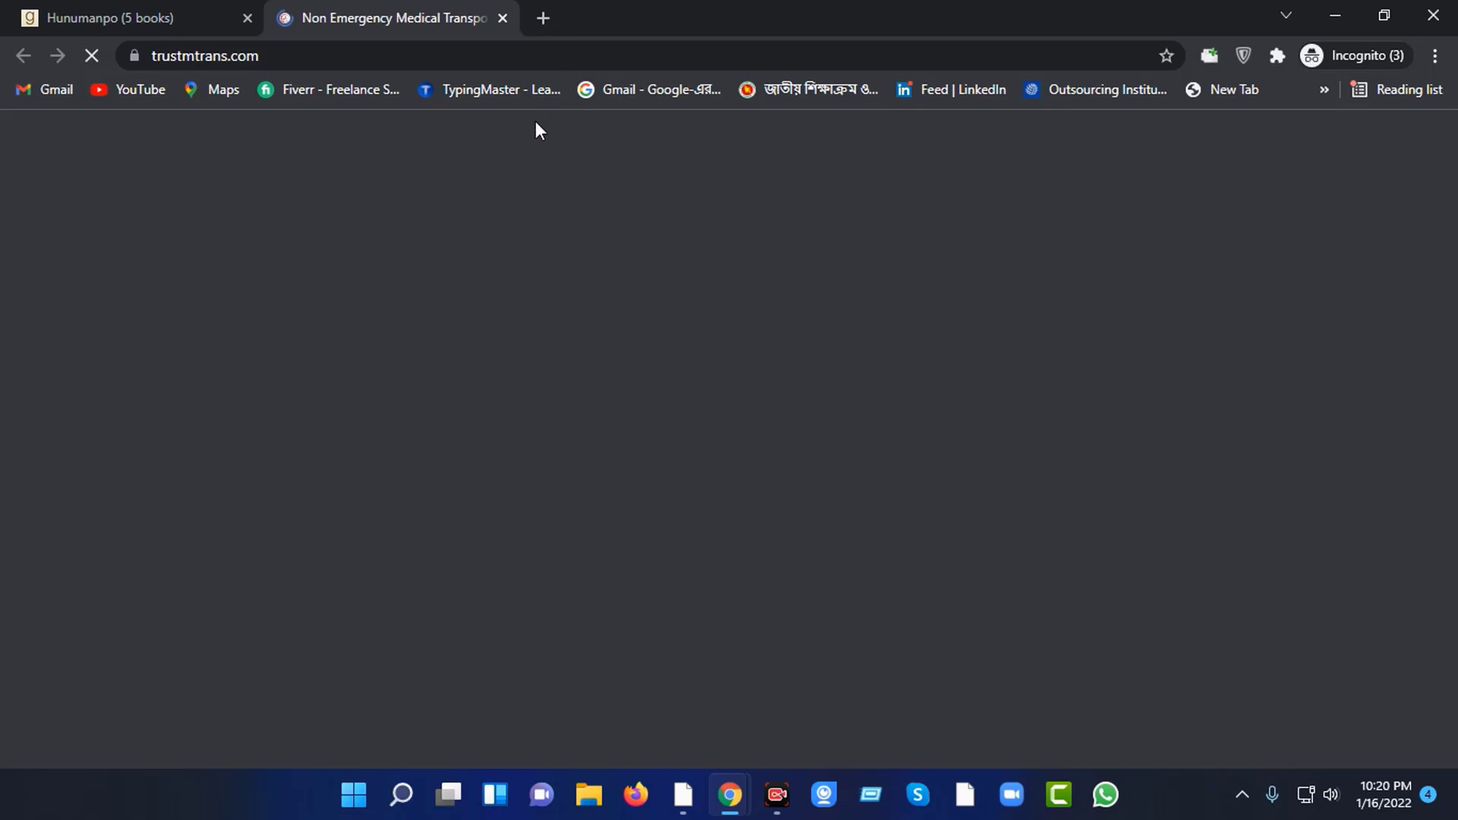
pyautogui.click(501, 19)
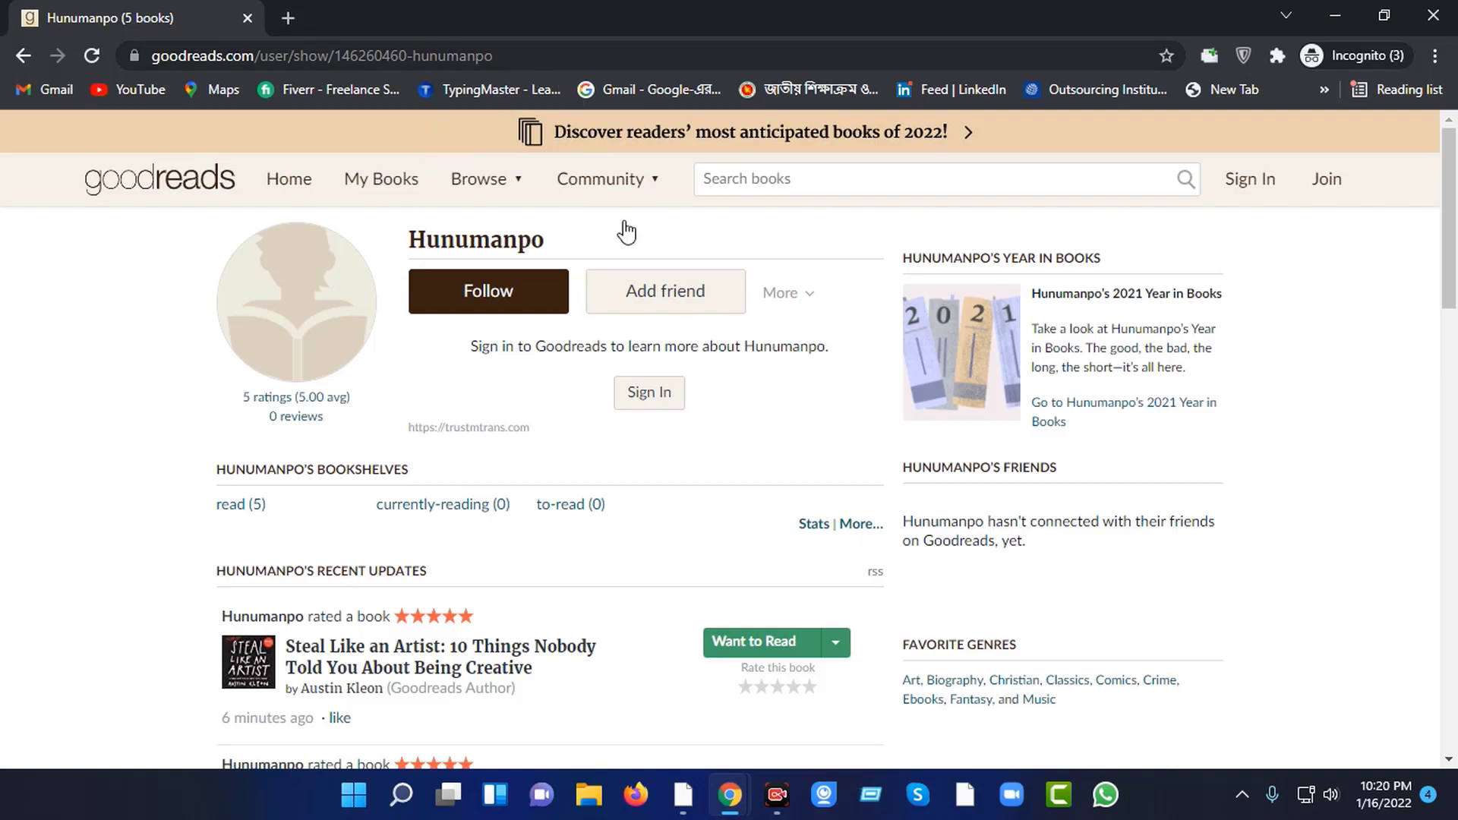
pyautogui.click(1433, 15)
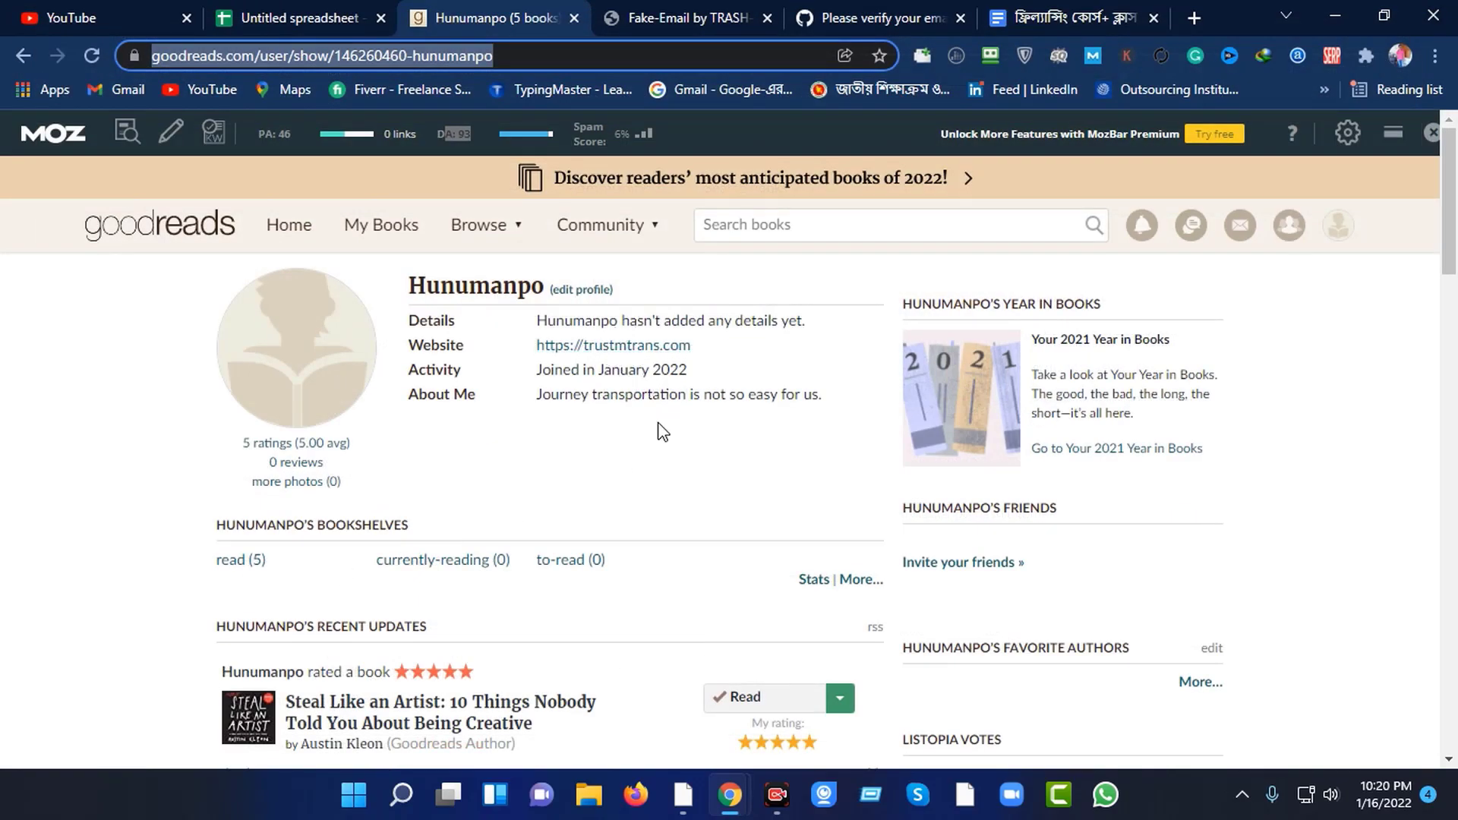
# Step: Move from the Goodreads profile to the GitHub verification page and hide the MozBar
pyautogui.moveTo(692, 346); pyautogui.dragTo(527, 348)
pyautogui.click(835, 16)
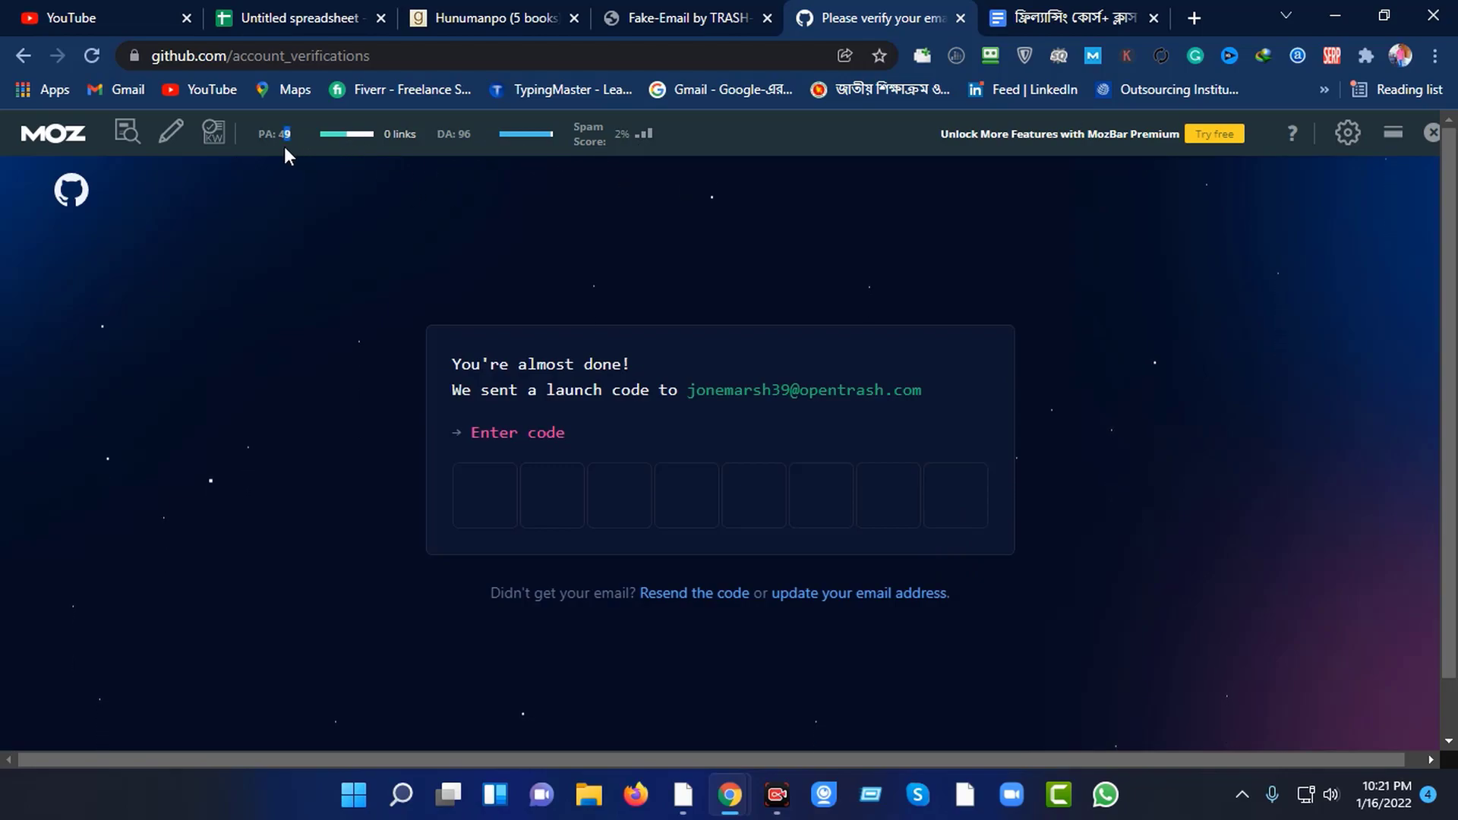
pyautogui.click(354, 16)
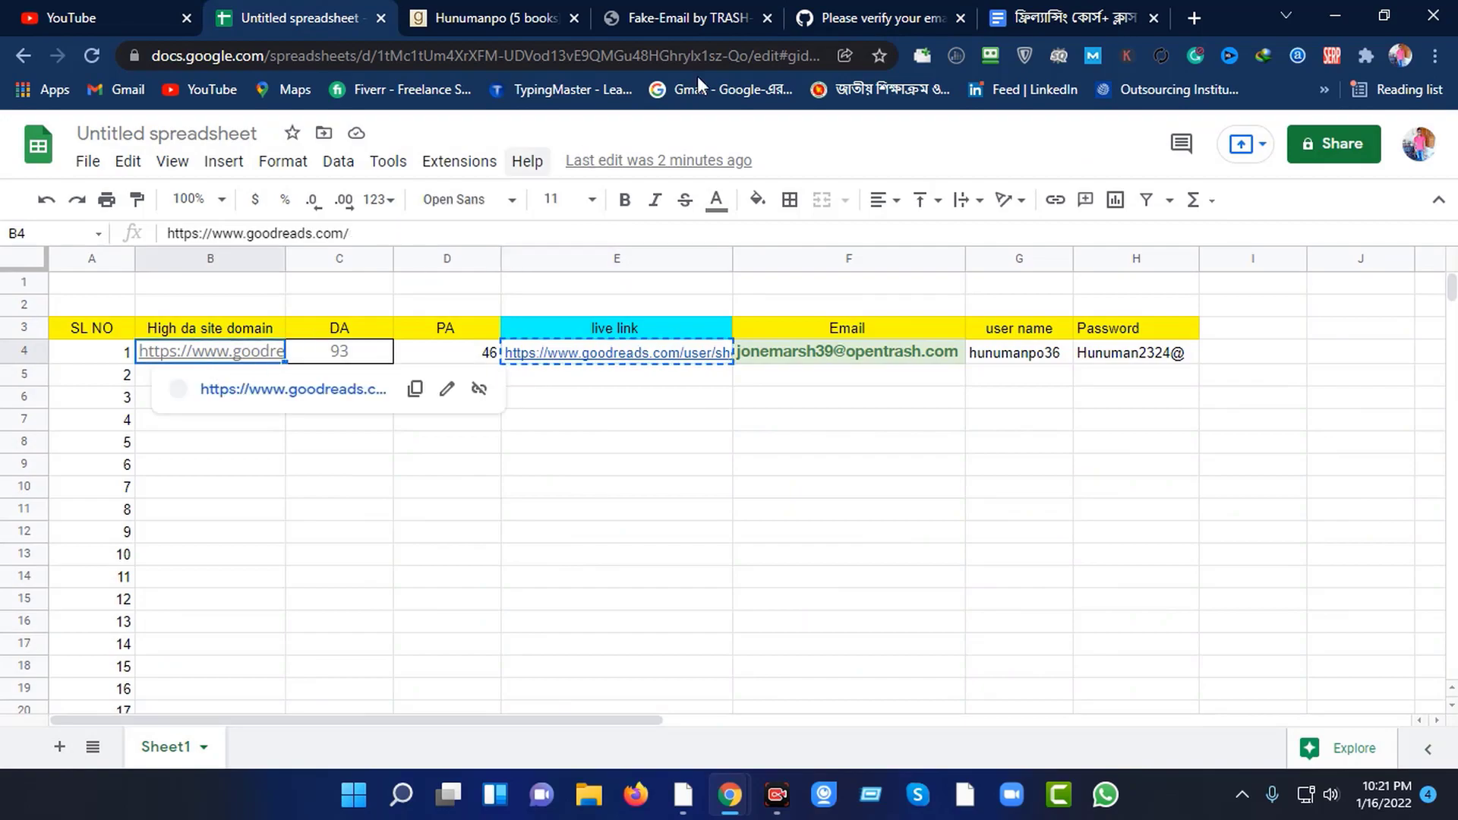
pyautogui.click(683, 17)
pyautogui.click(1086, 17)
pyautogui.click(880, 17)
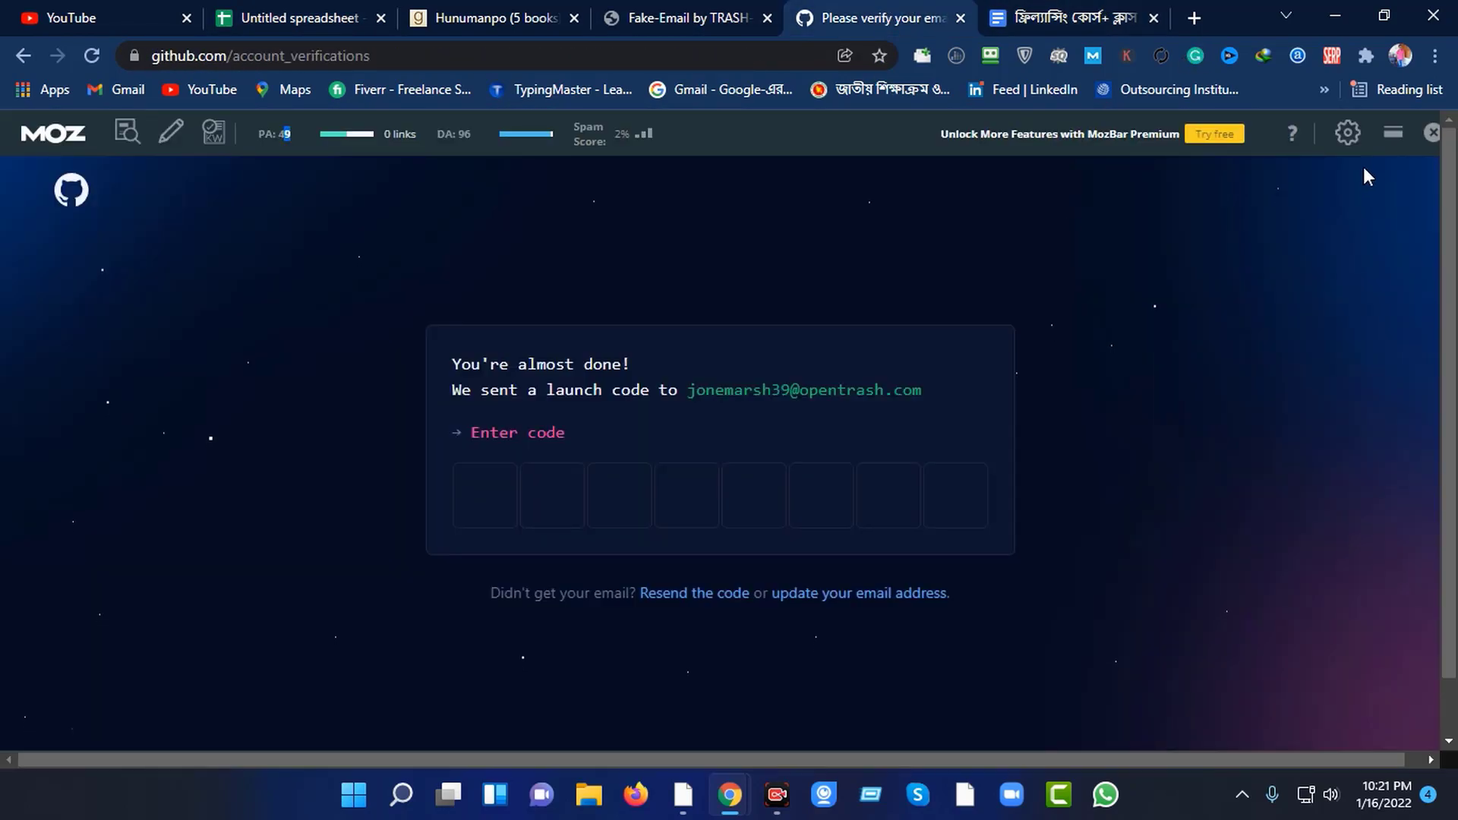
pyautogui.click(1432, 133)
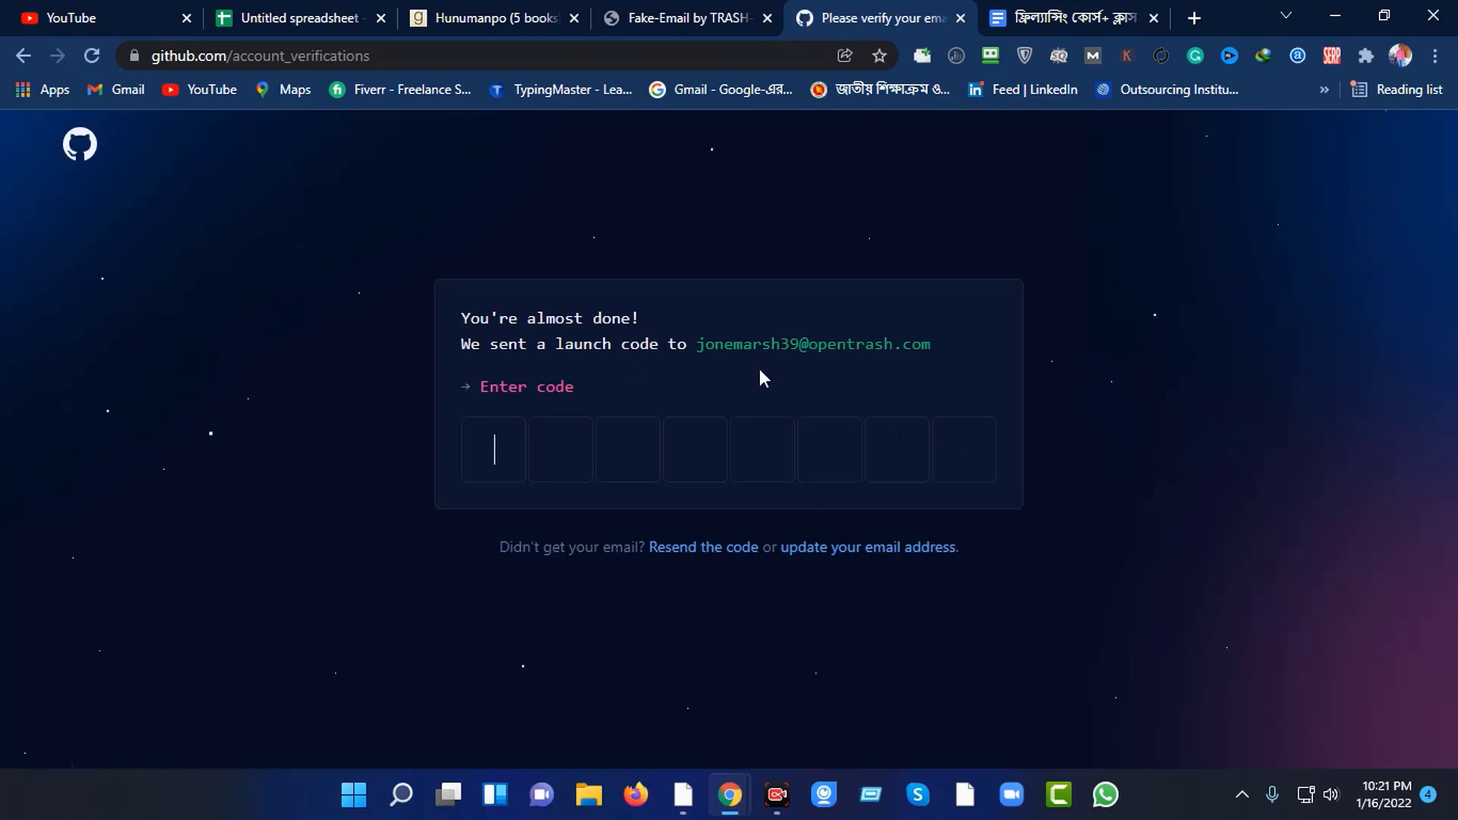
# Step: Leave the verification page and navigate to github.com
pyautogui.click(24, 55)
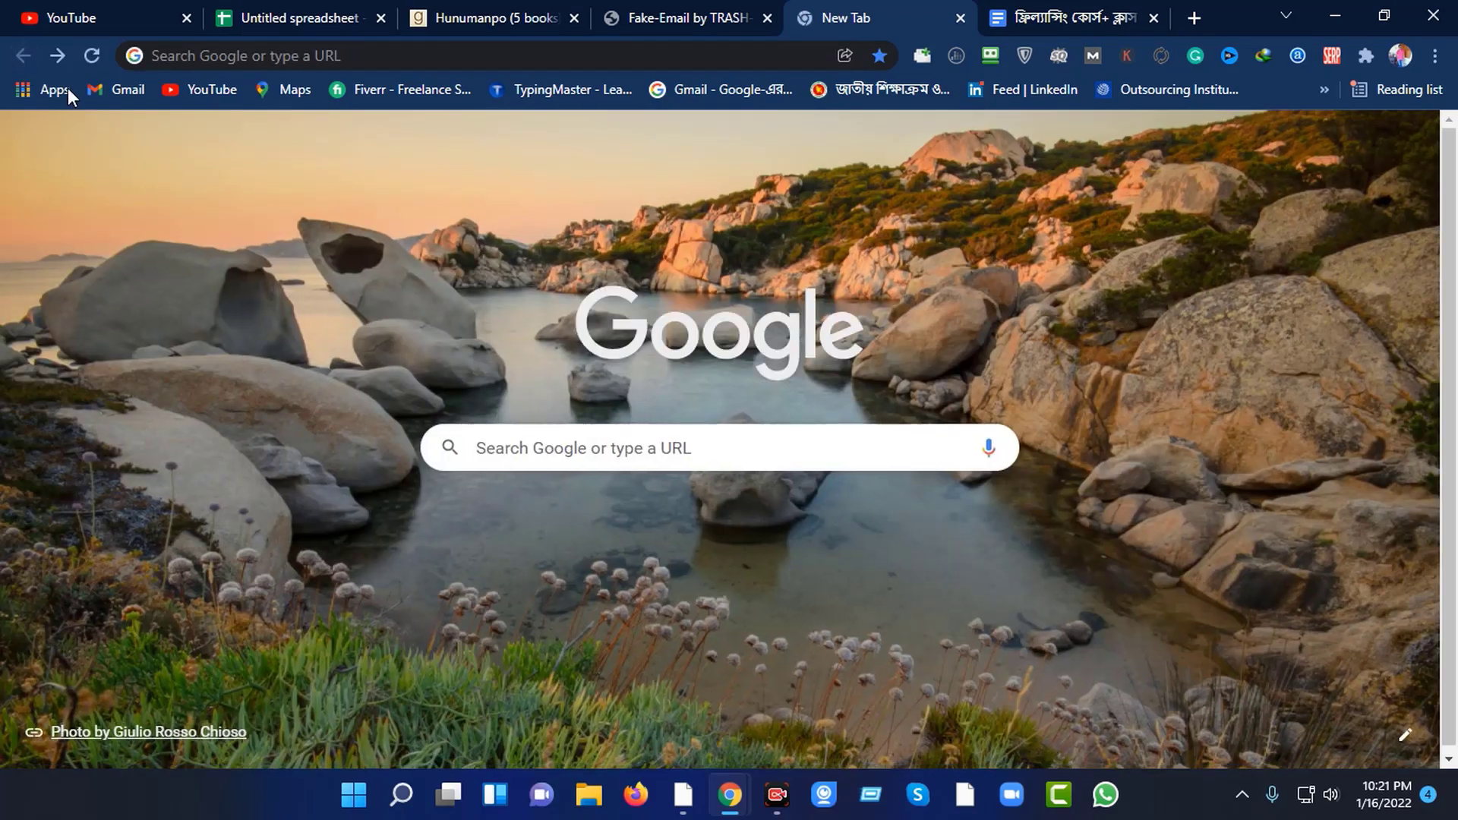
pyautogui.click(613, 51)
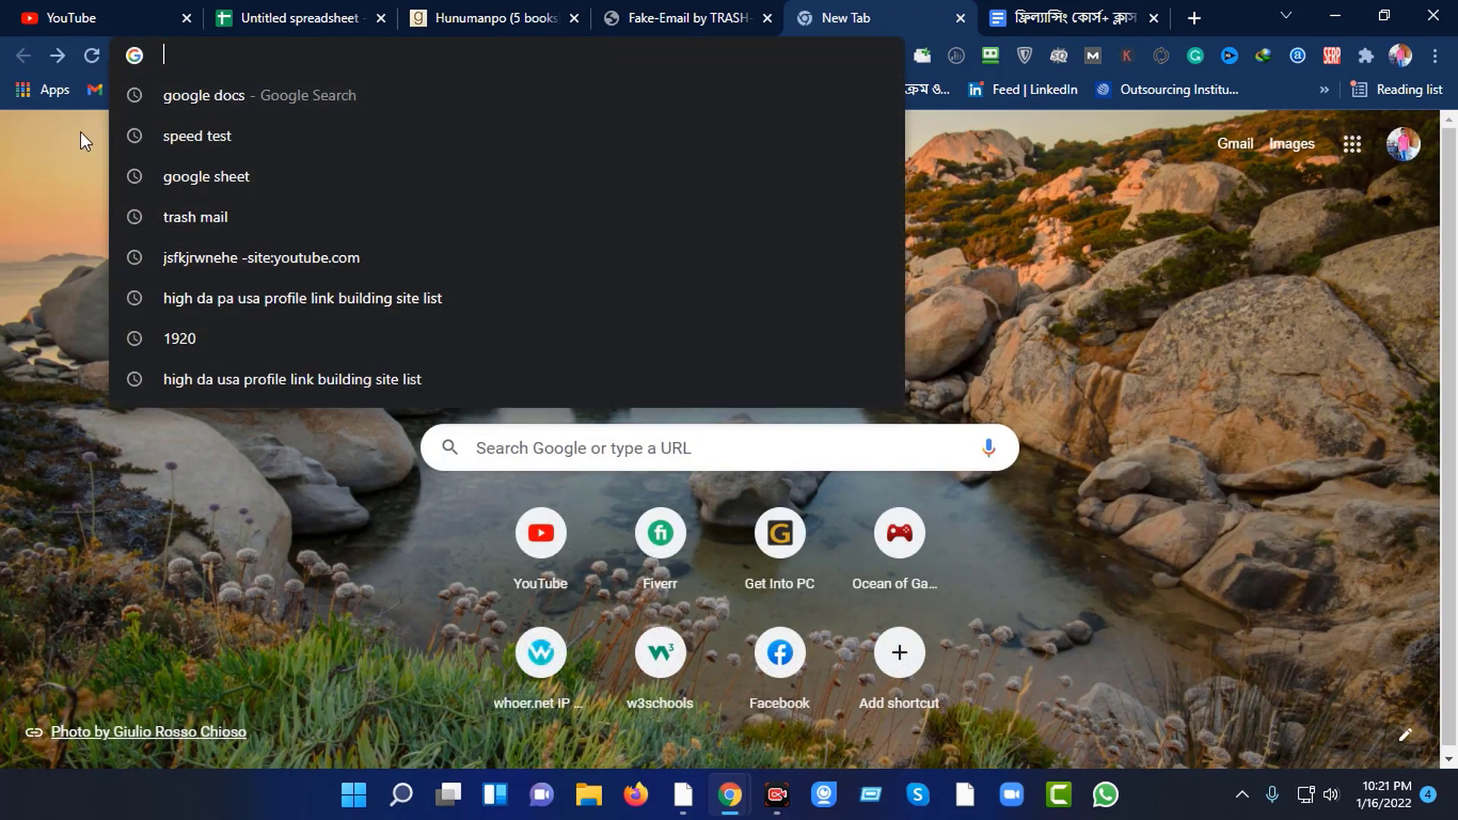
pyautogui.write('hgit')
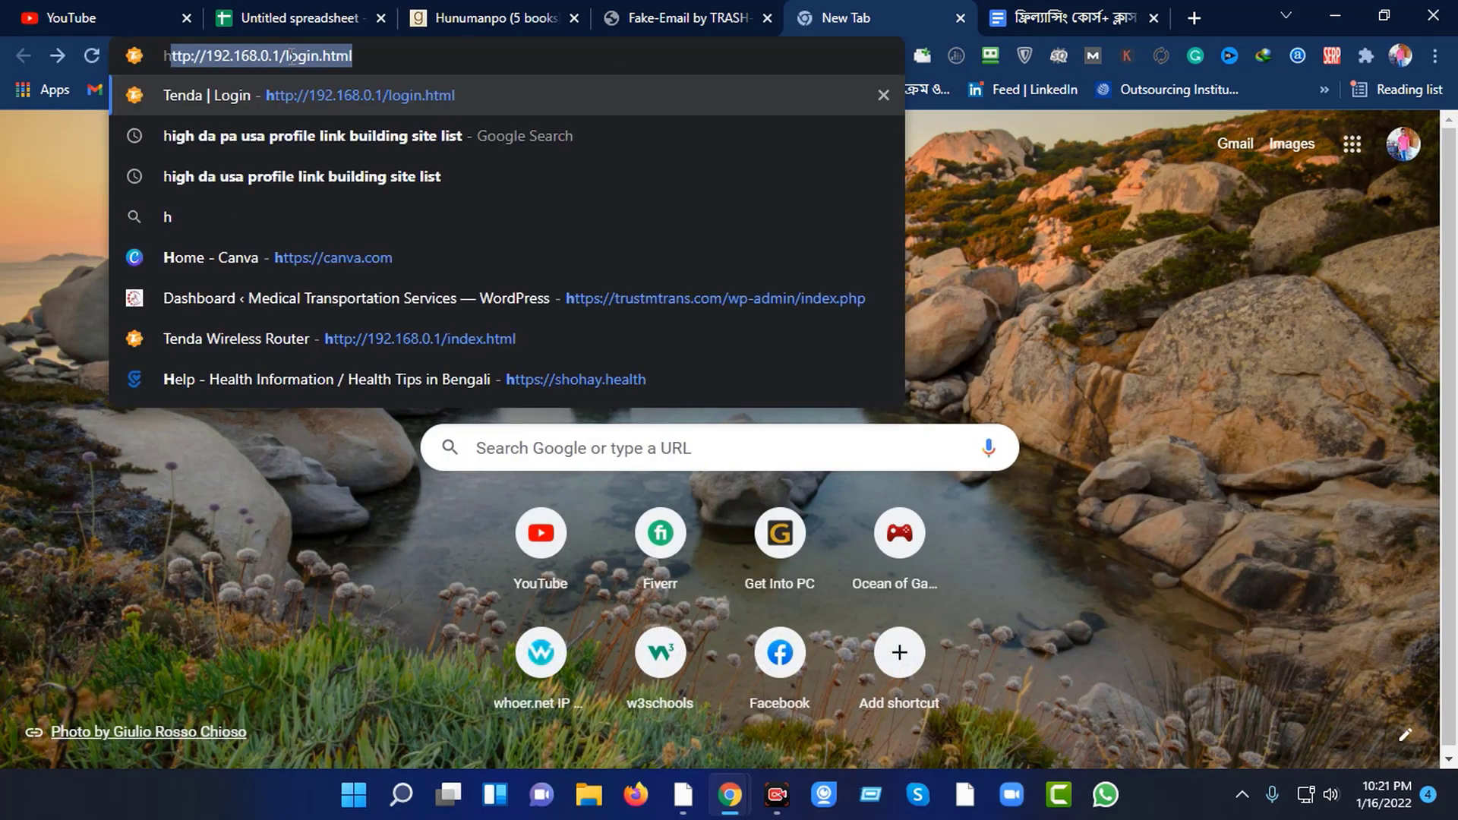
pyautogui.press('BackSpace')
pyautogui.press('BackSpace')
pyautogui.press('BackSpace')
pyautogui.press('BackSpace')
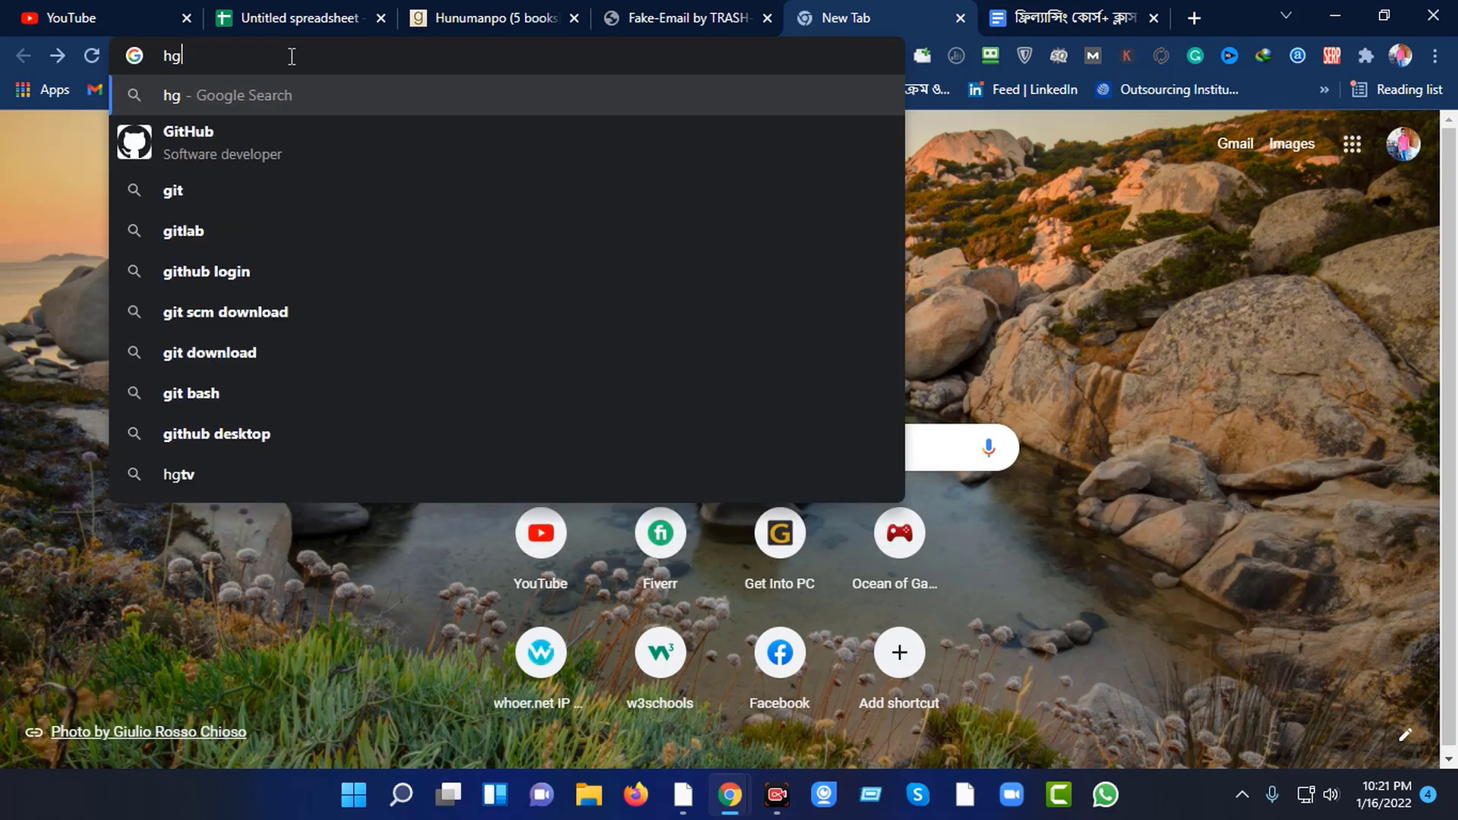
pyautogui.write('h')
pyautogui.press('BackSpace')
pyautogui.press('BackSpace')
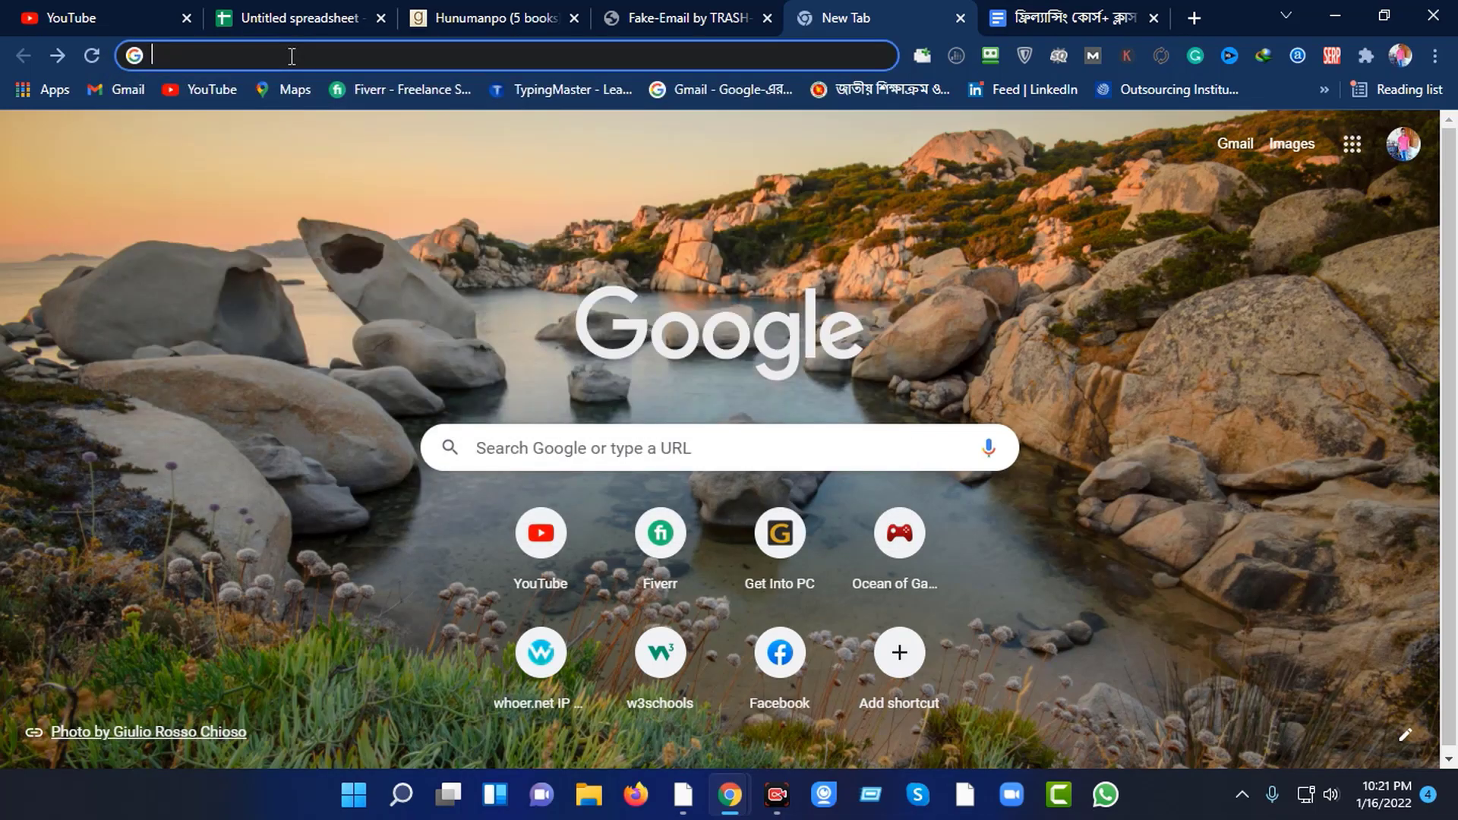
pyautogui.write('github.com')
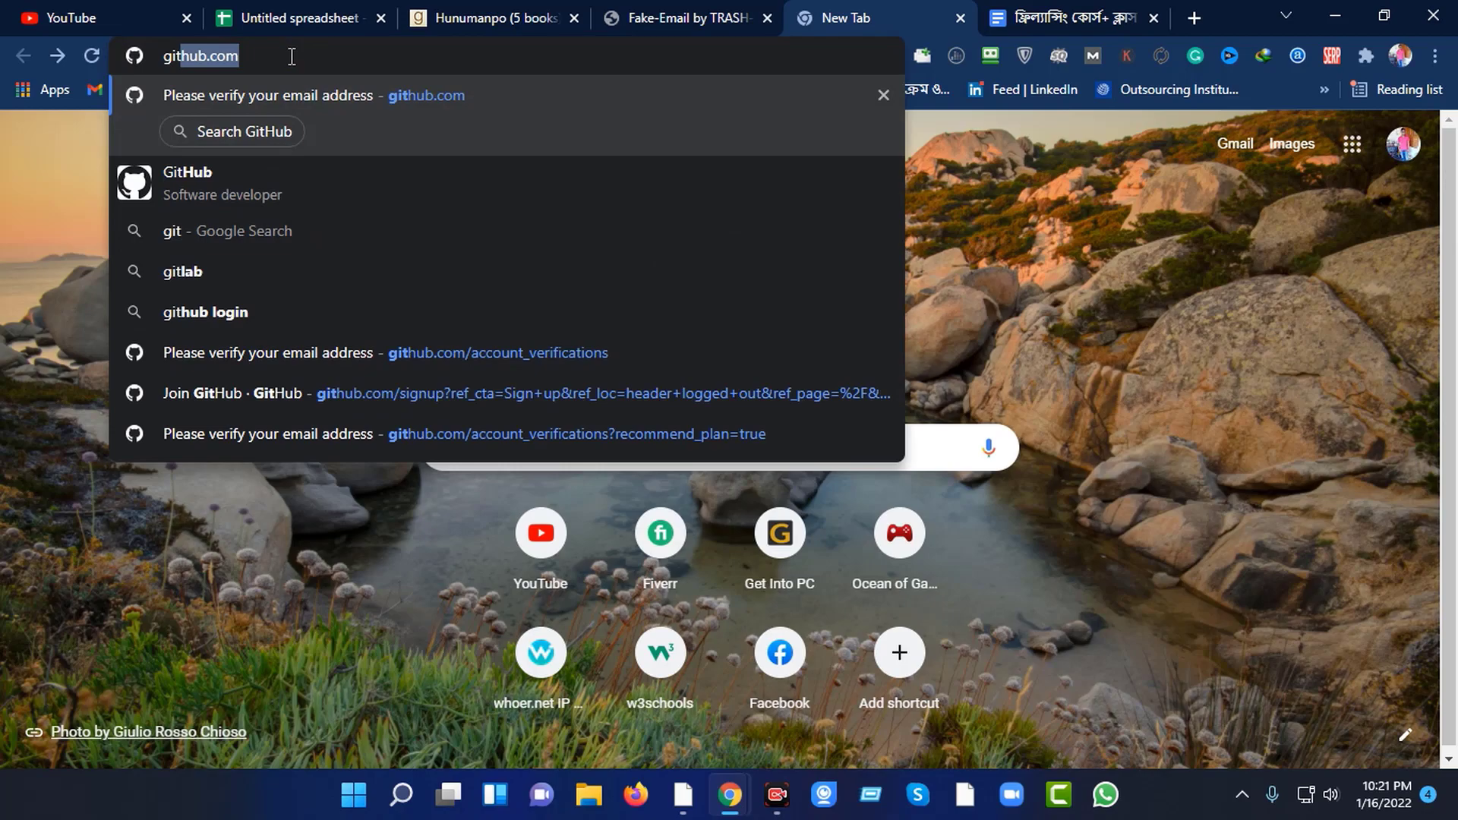
pyautogui.press('Return')
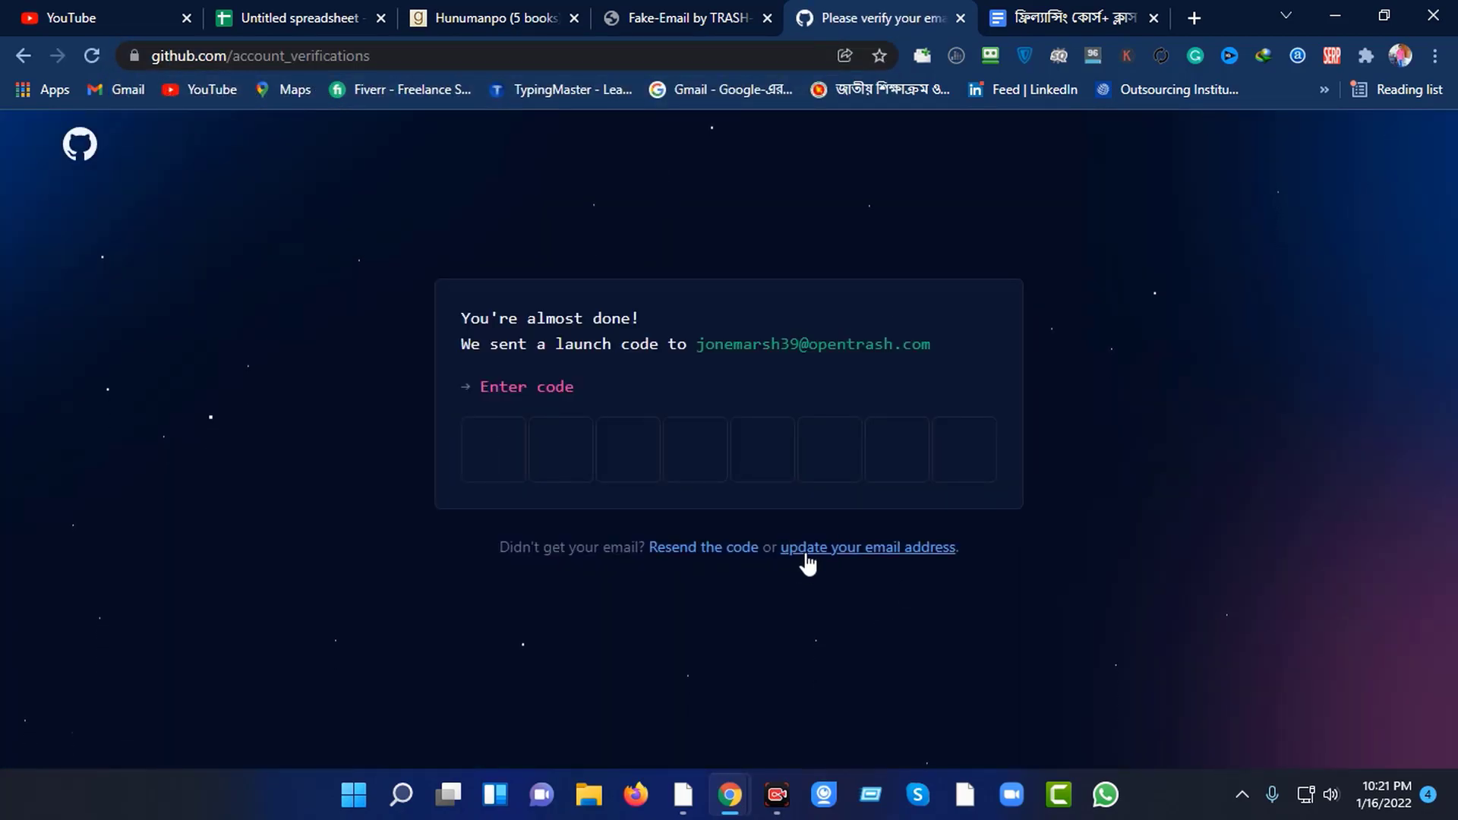
# Step: Sign out of the unverified GitHub account and open Sign up
pyautogui.click(866, 550)
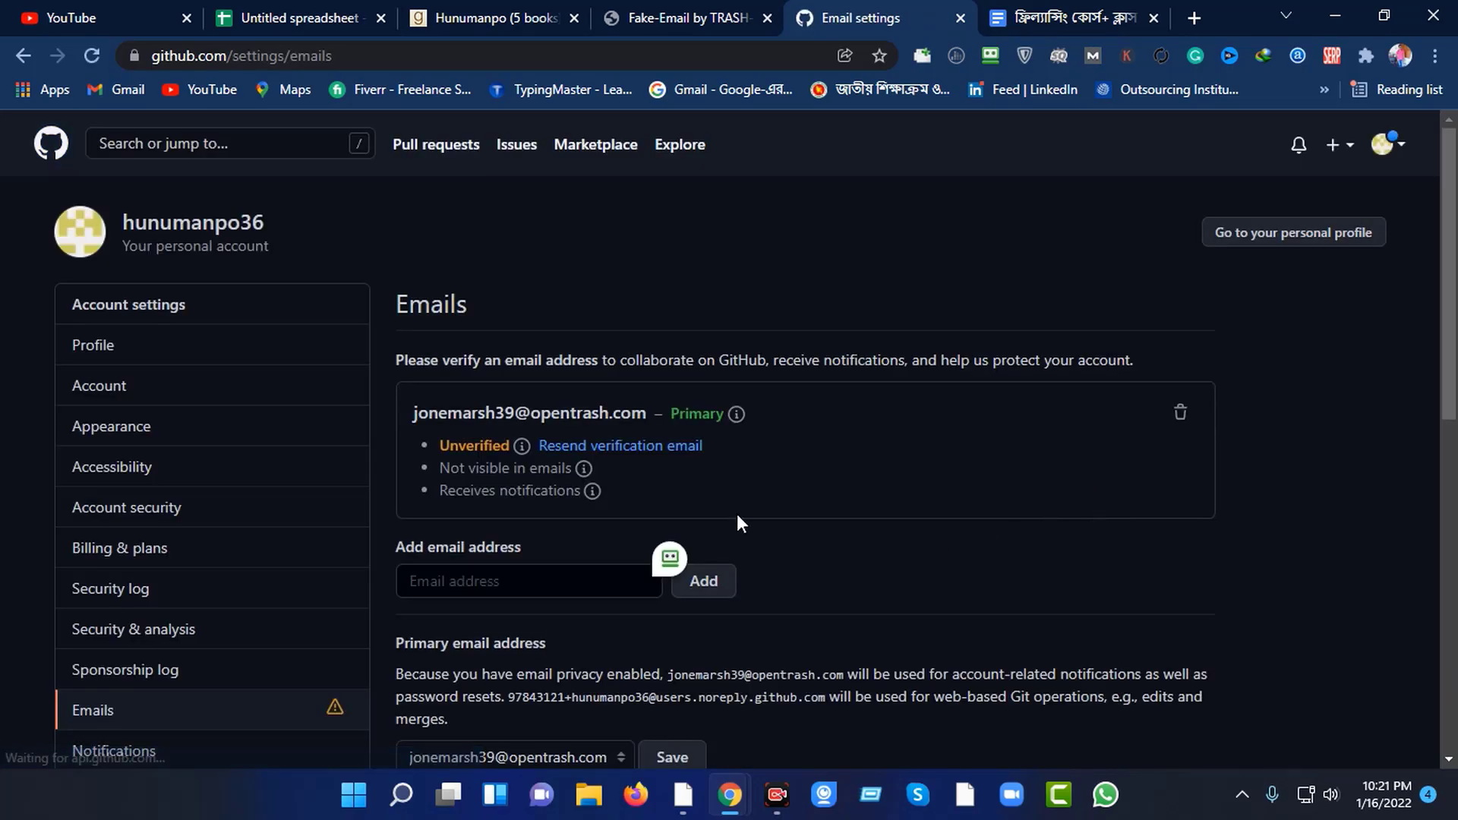
pyautogui.click(1400, 148)
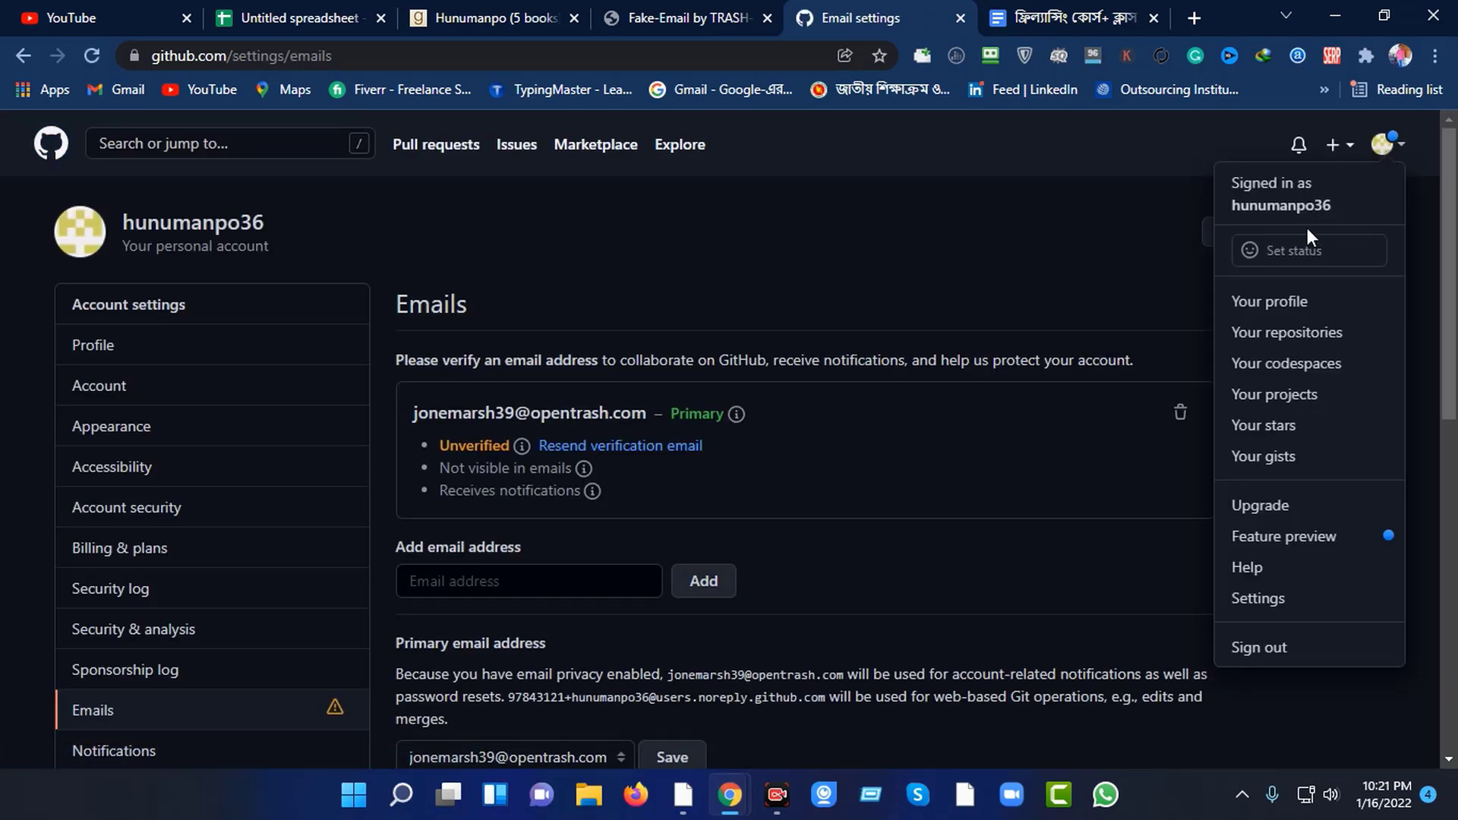
pyautogui.click(86, 234)
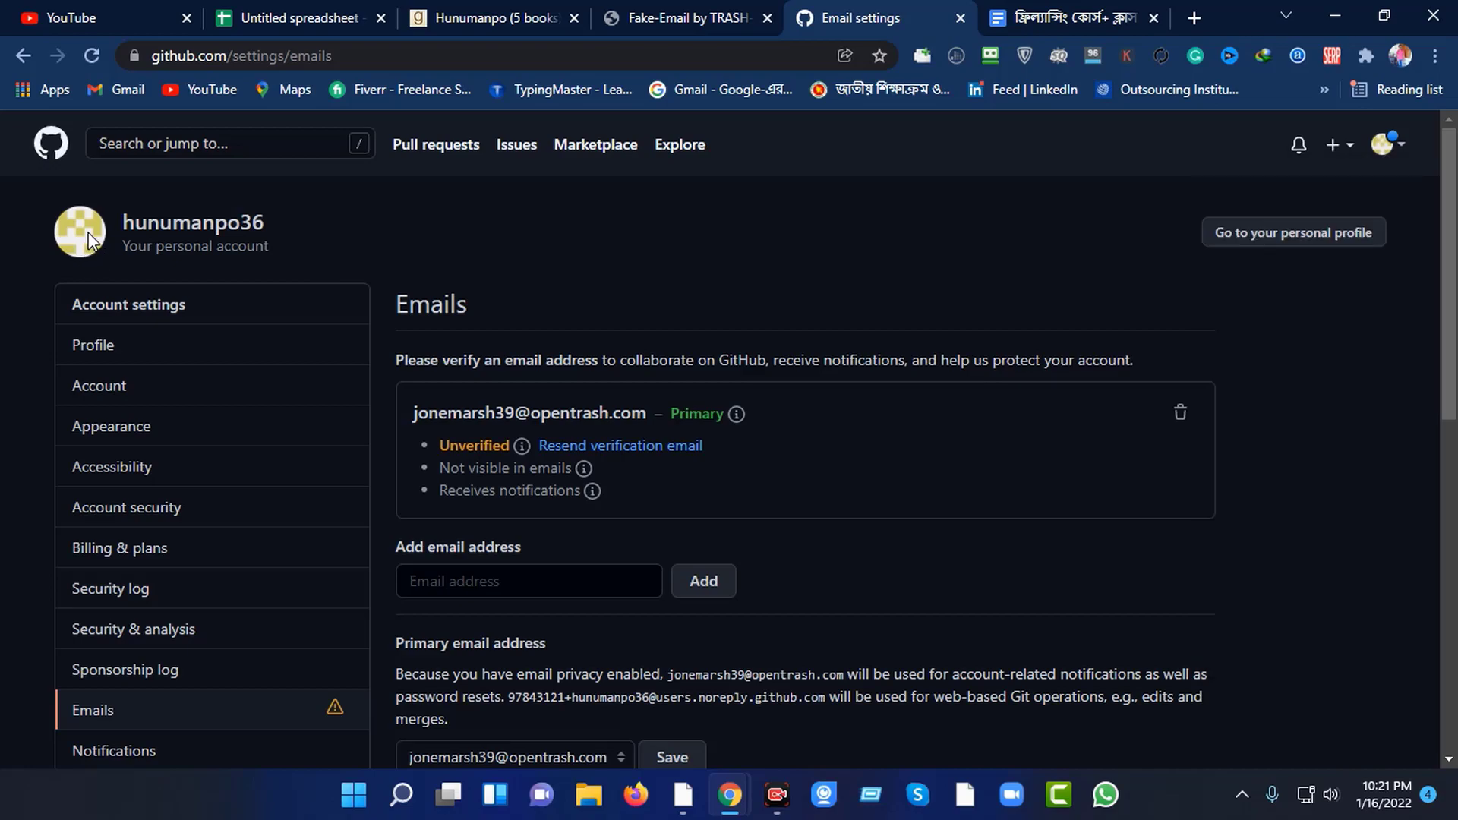
pyautogui.click(1405, 147)
pyautogui.click(1294, 649)
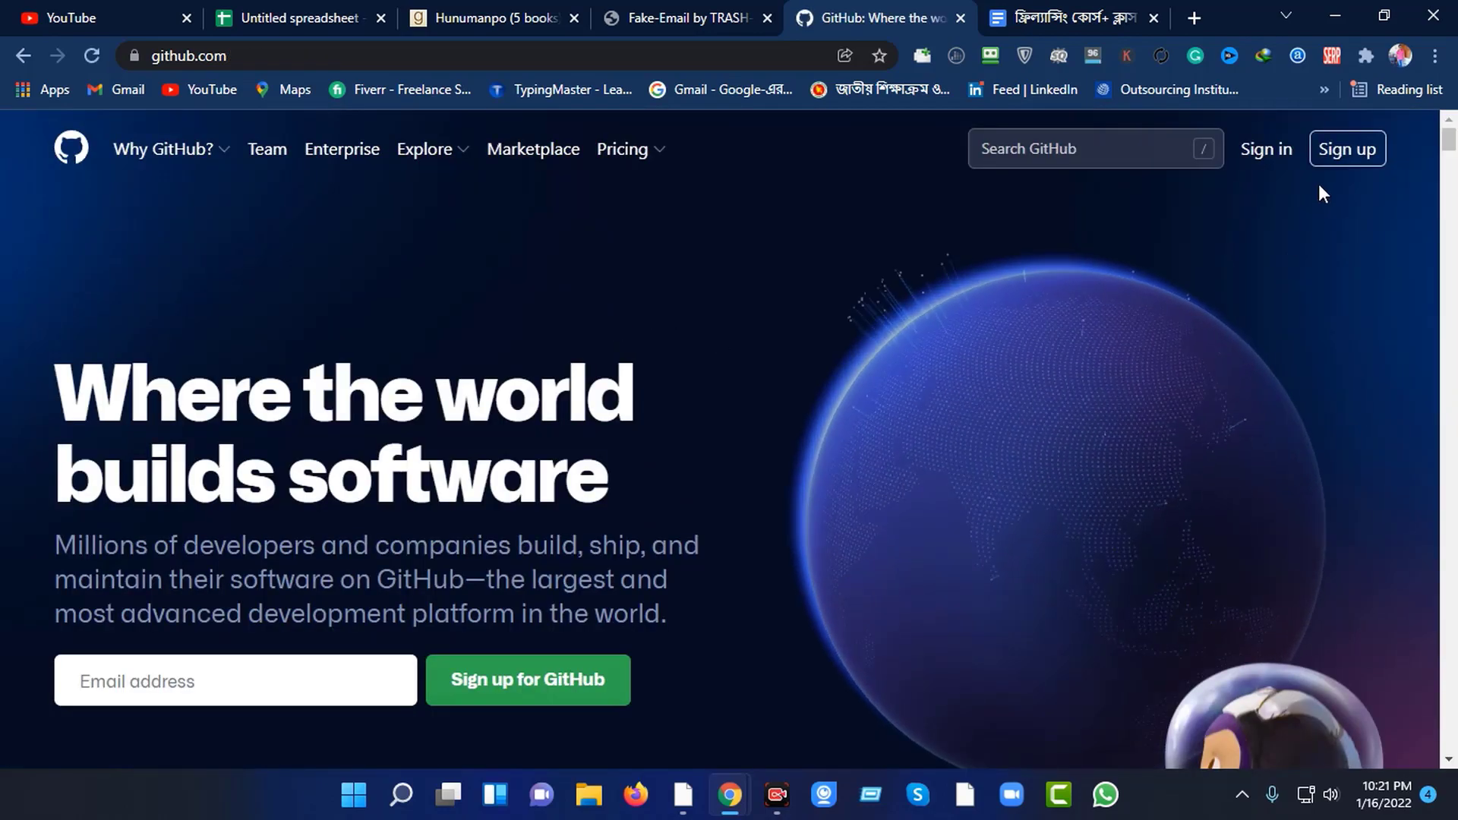
pyautogui.click(1331, 148)
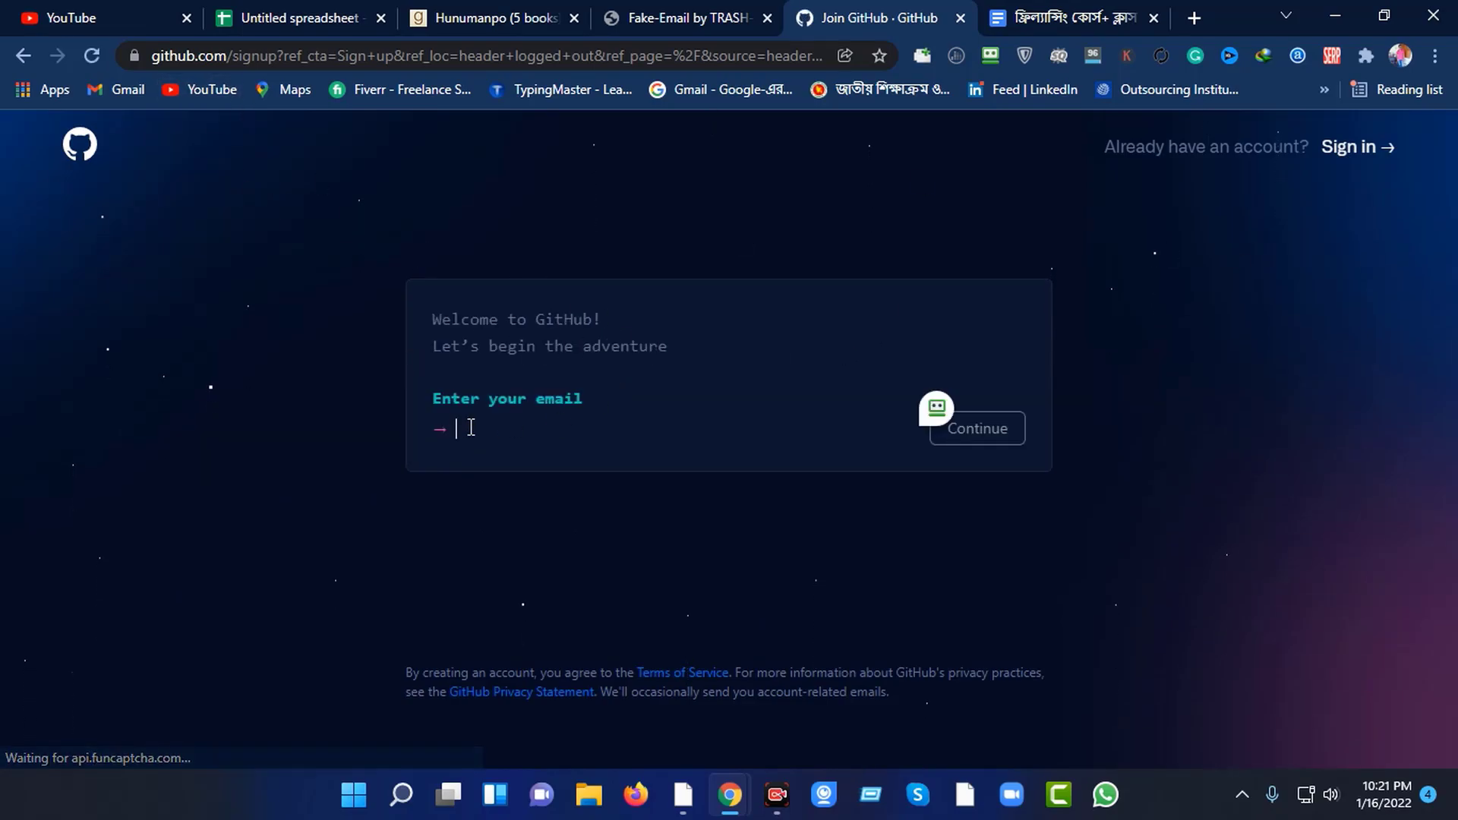
# Step: Paste the tracker's saved email from F4 into GitHub's sign-up email field
pyautogui.click(289, 18)
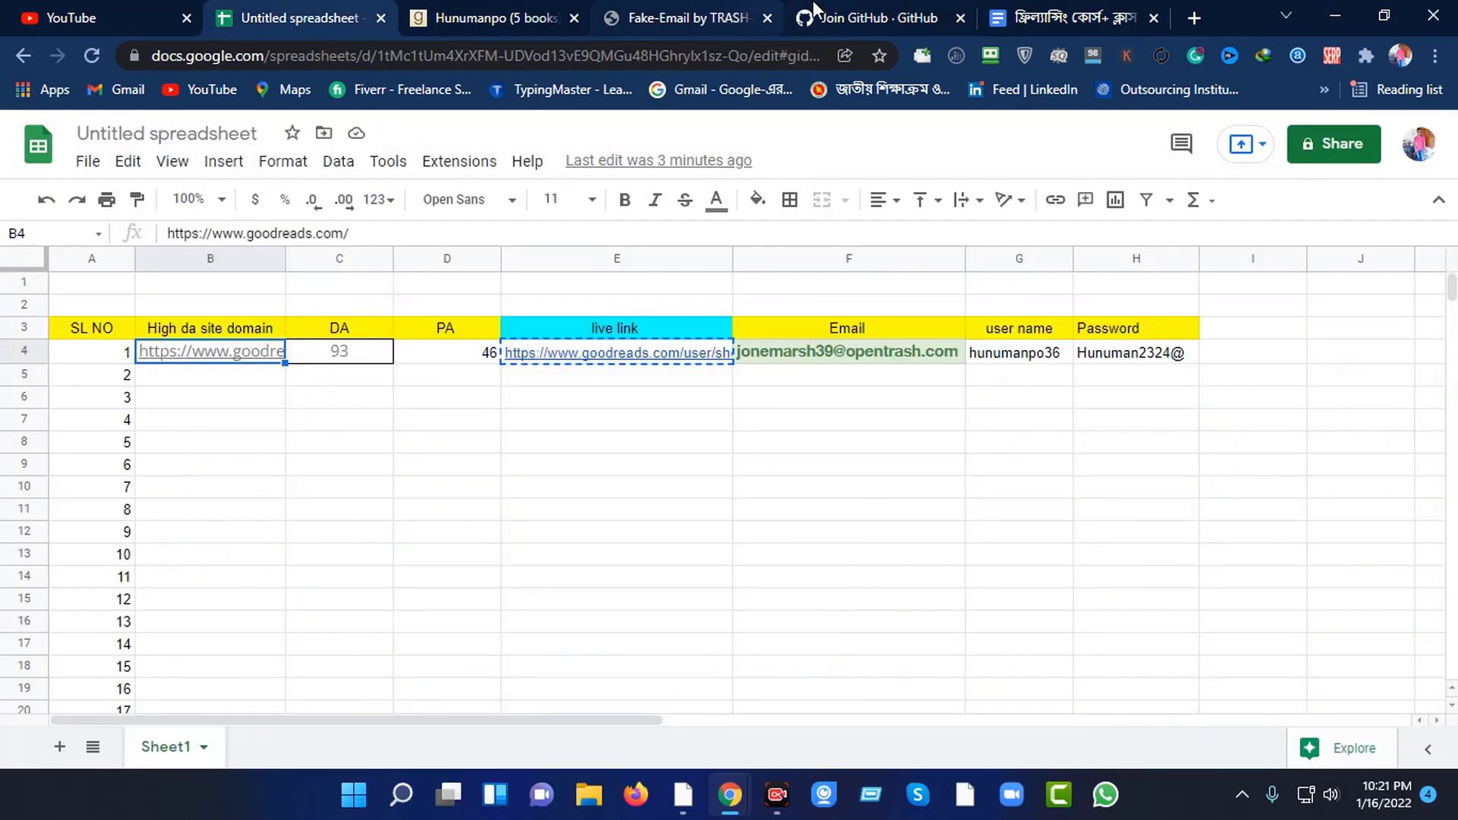
pyautogui.click(880, 18)
pyautogui.click(235, 9)
pyautogui.click(883, 354)
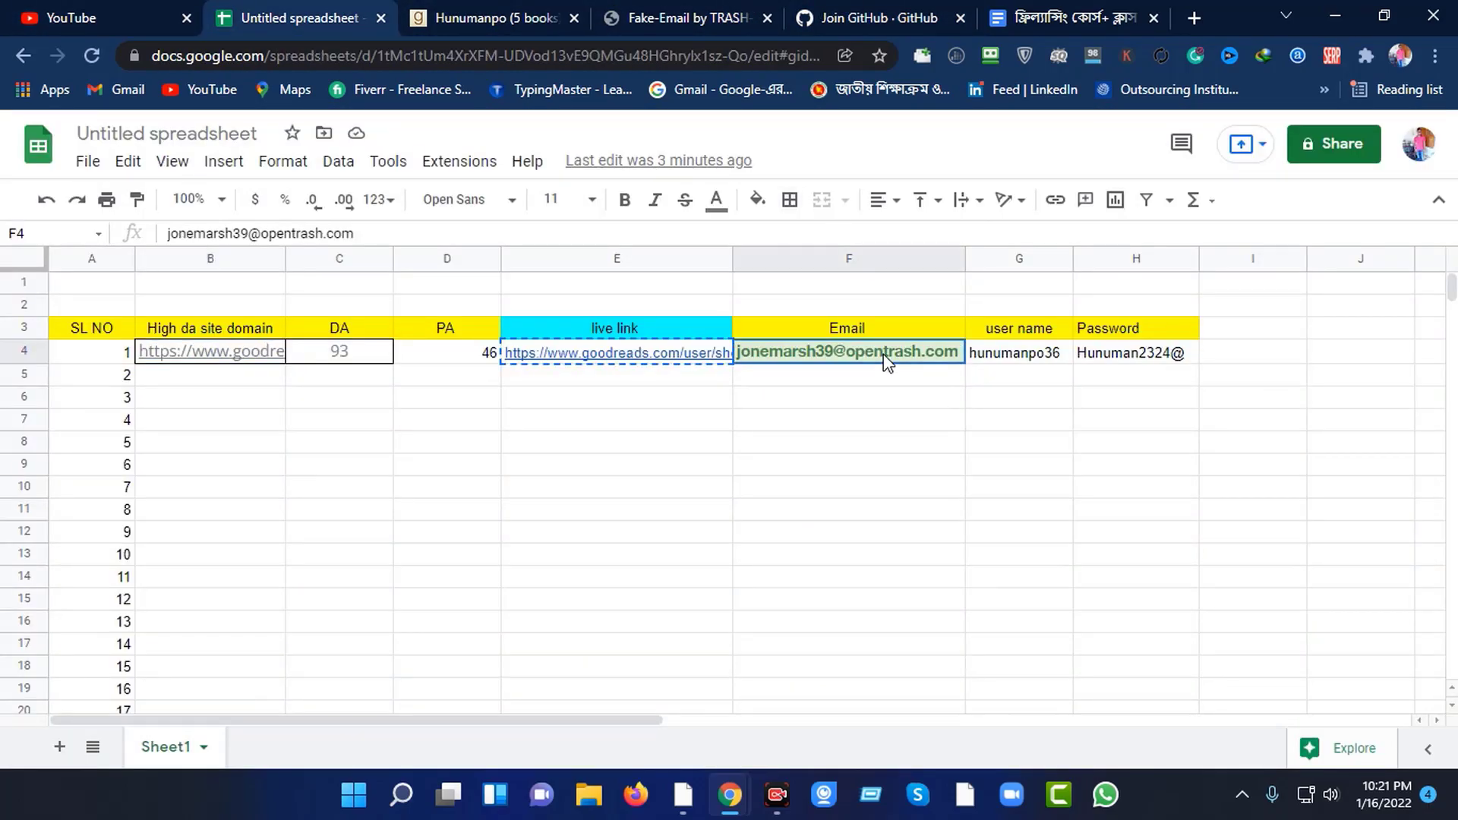
pyautogui.moveTo(351, 233); pyautogui.dragTo(88, 234)
pyautogui.hotkey('ctrl', 'c')
pyautogui.click(873, 17)
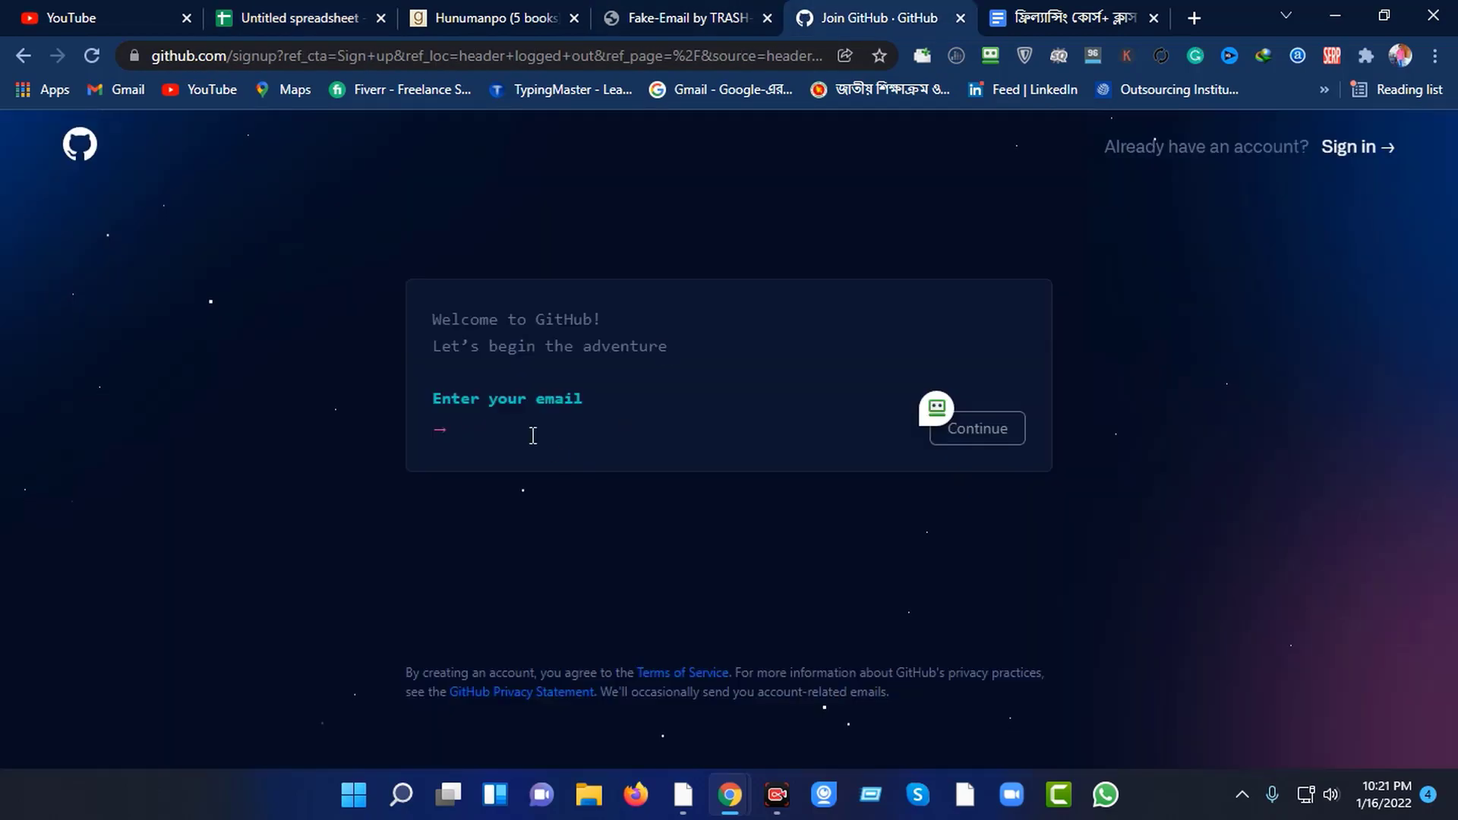
pyautogui.hotkey('ctrl', 'v')
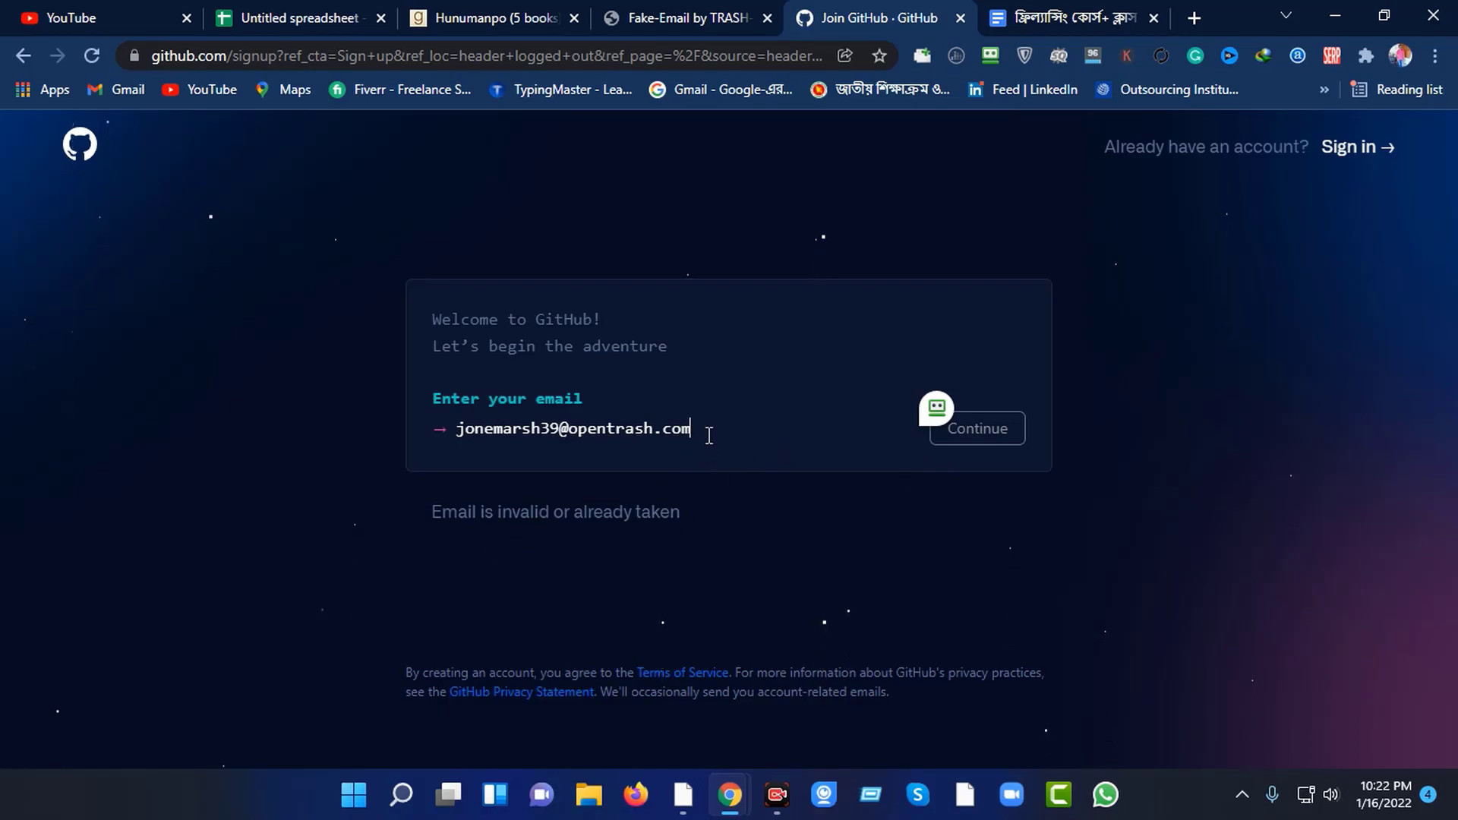
pyautogui.moveTo(709, 435); pyautogui.dragTo(459, 447)
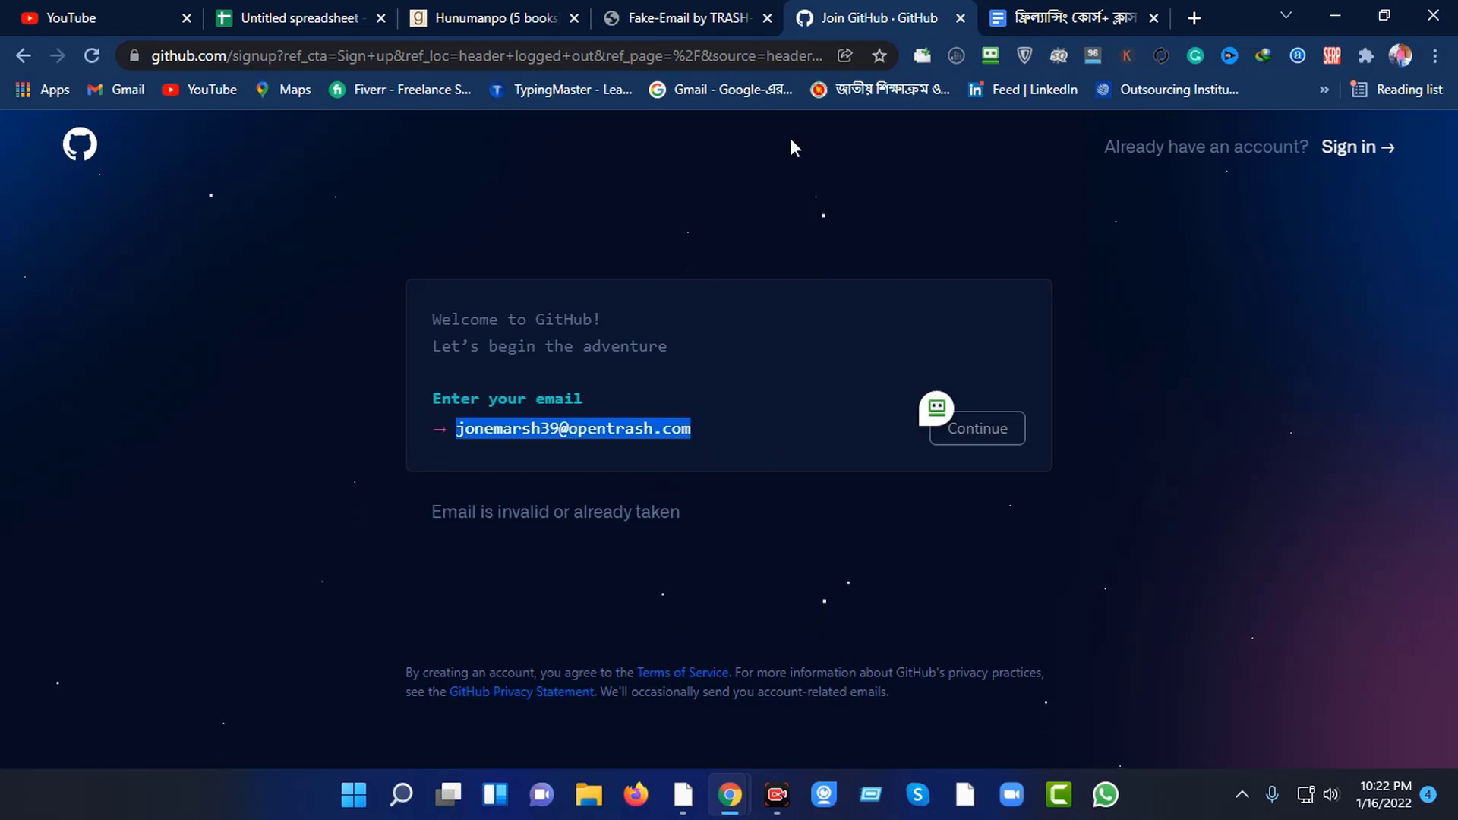
pyautogui.click(748, 22)
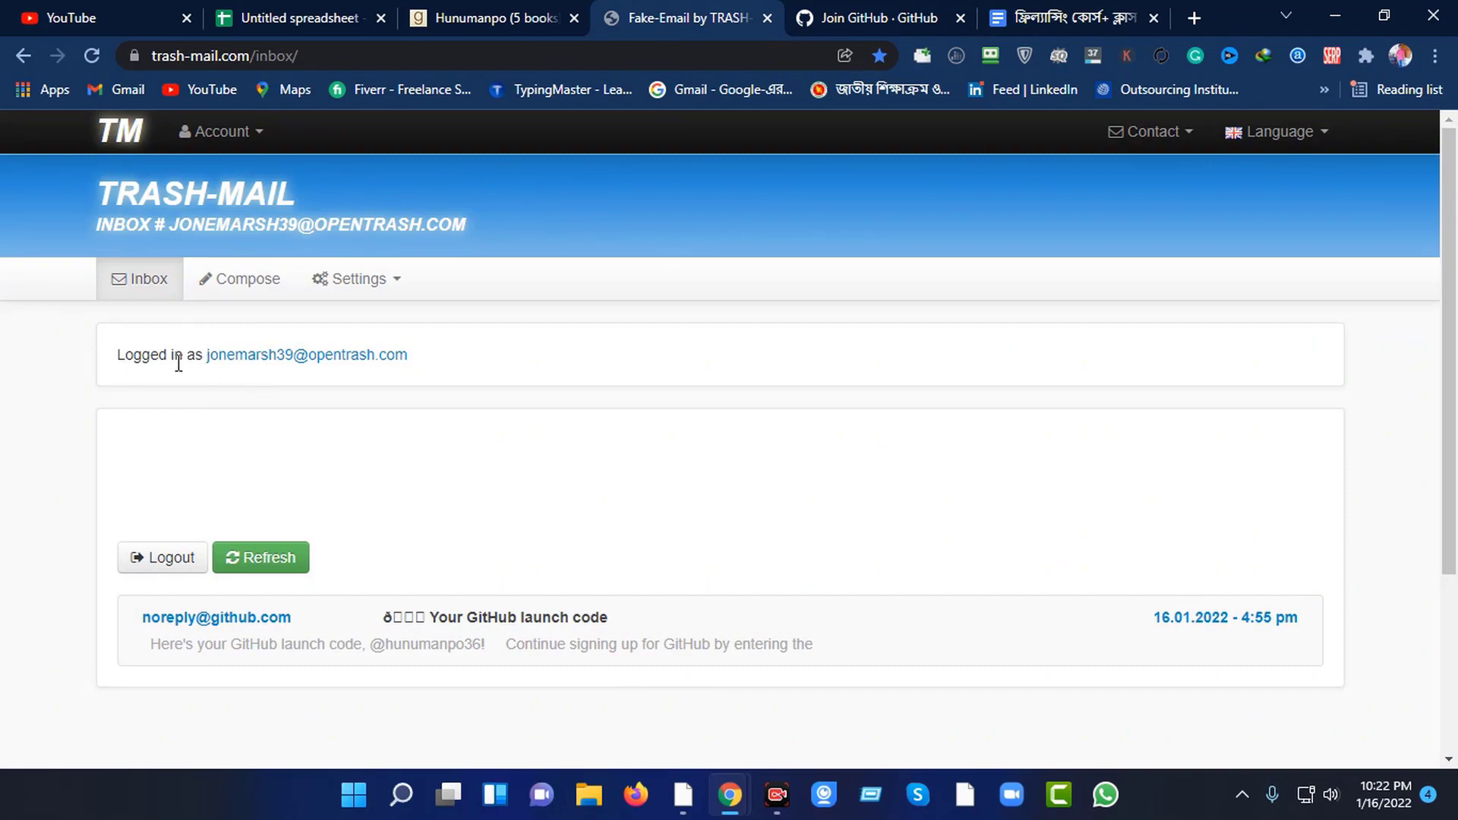
# Step: Log out of the temporary mailbox and start a new Trash-Mail address, entering its name
pyautogui.click(177, 559)
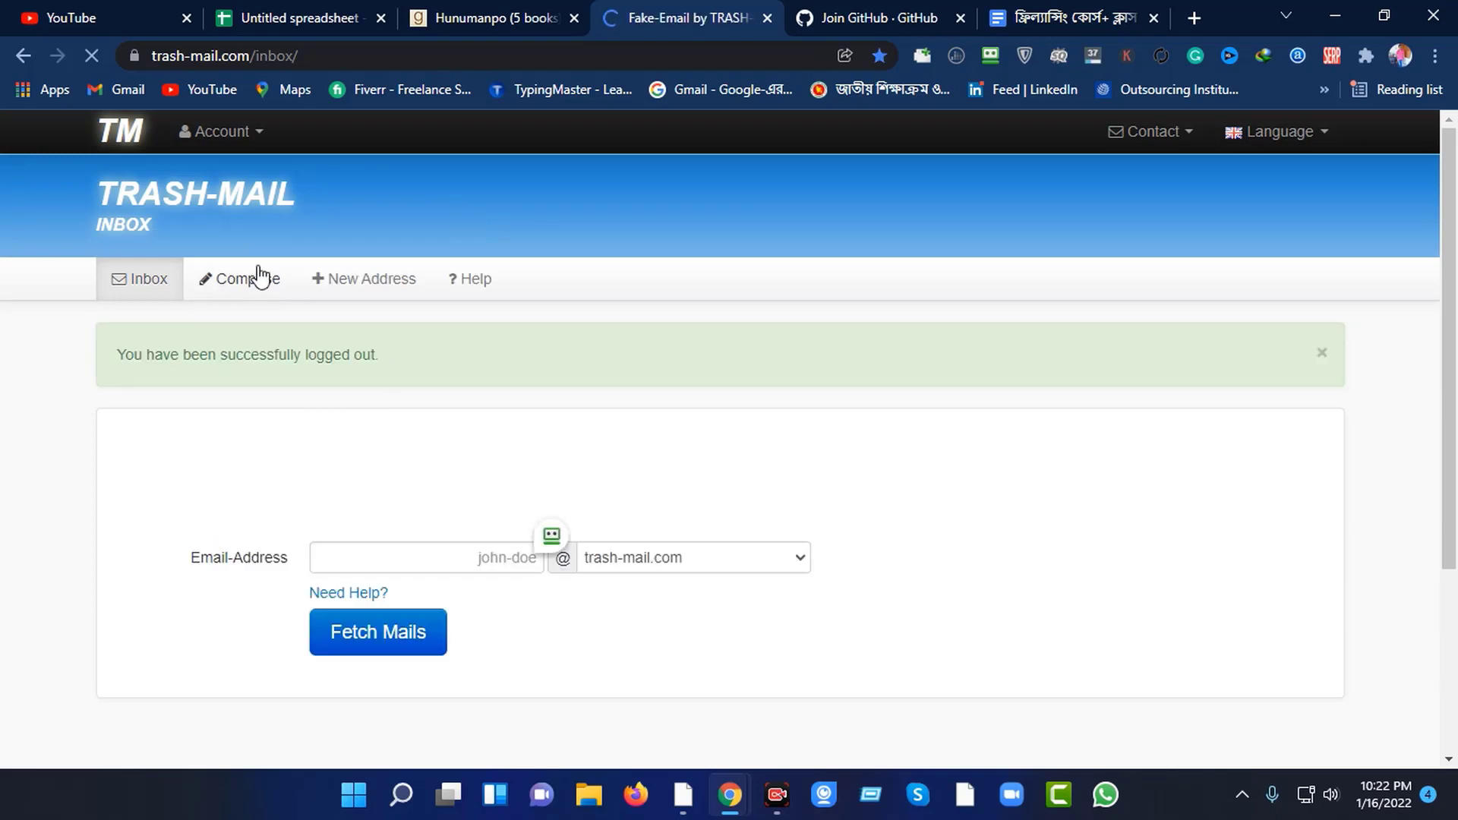
pyautogui.click(262, 278)
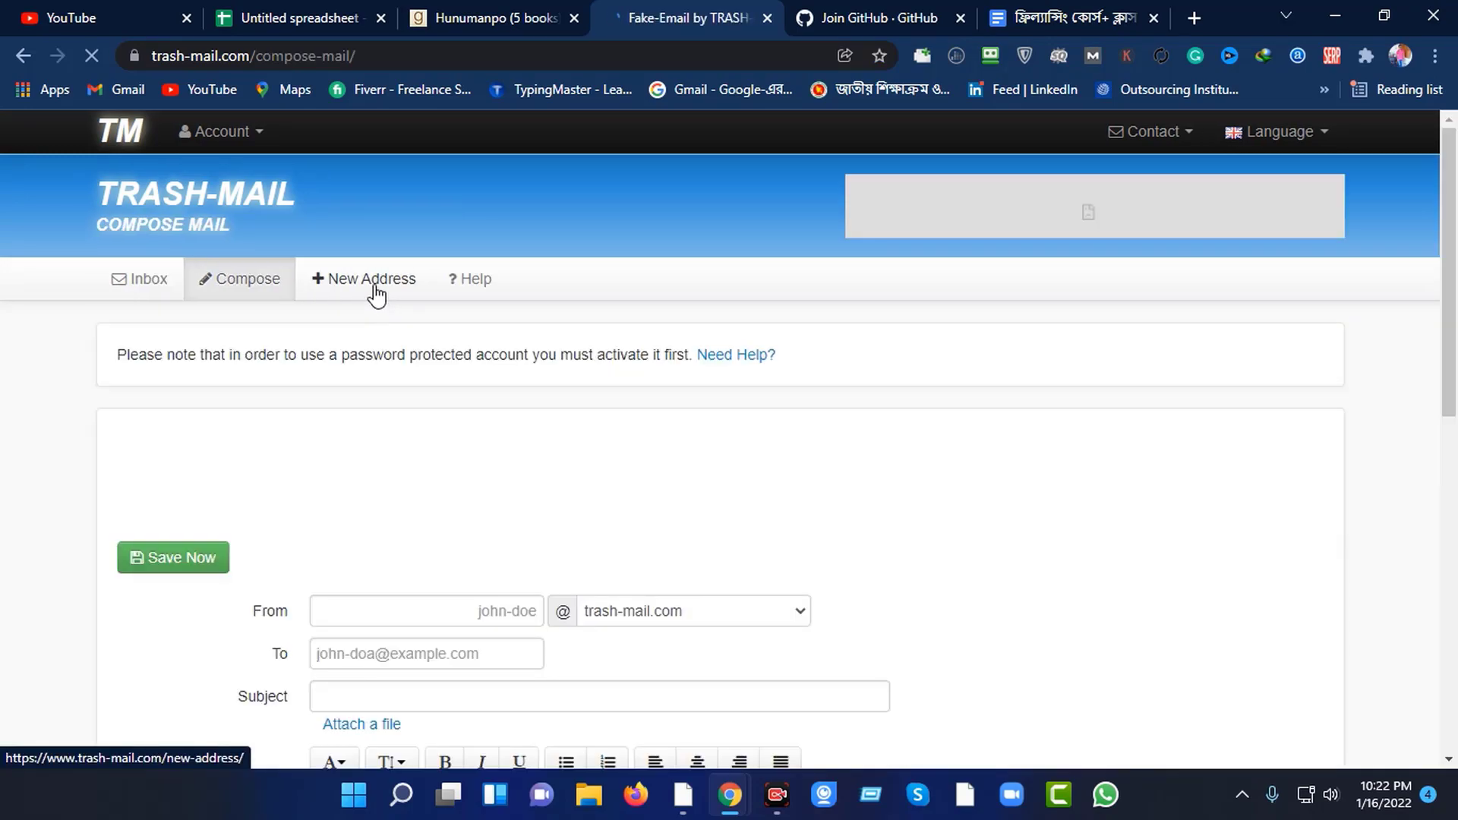
pyautogui.click(375, 295)
pyautogui.scroll(-1, 437, 532)
pyautogui.click(448, 502)
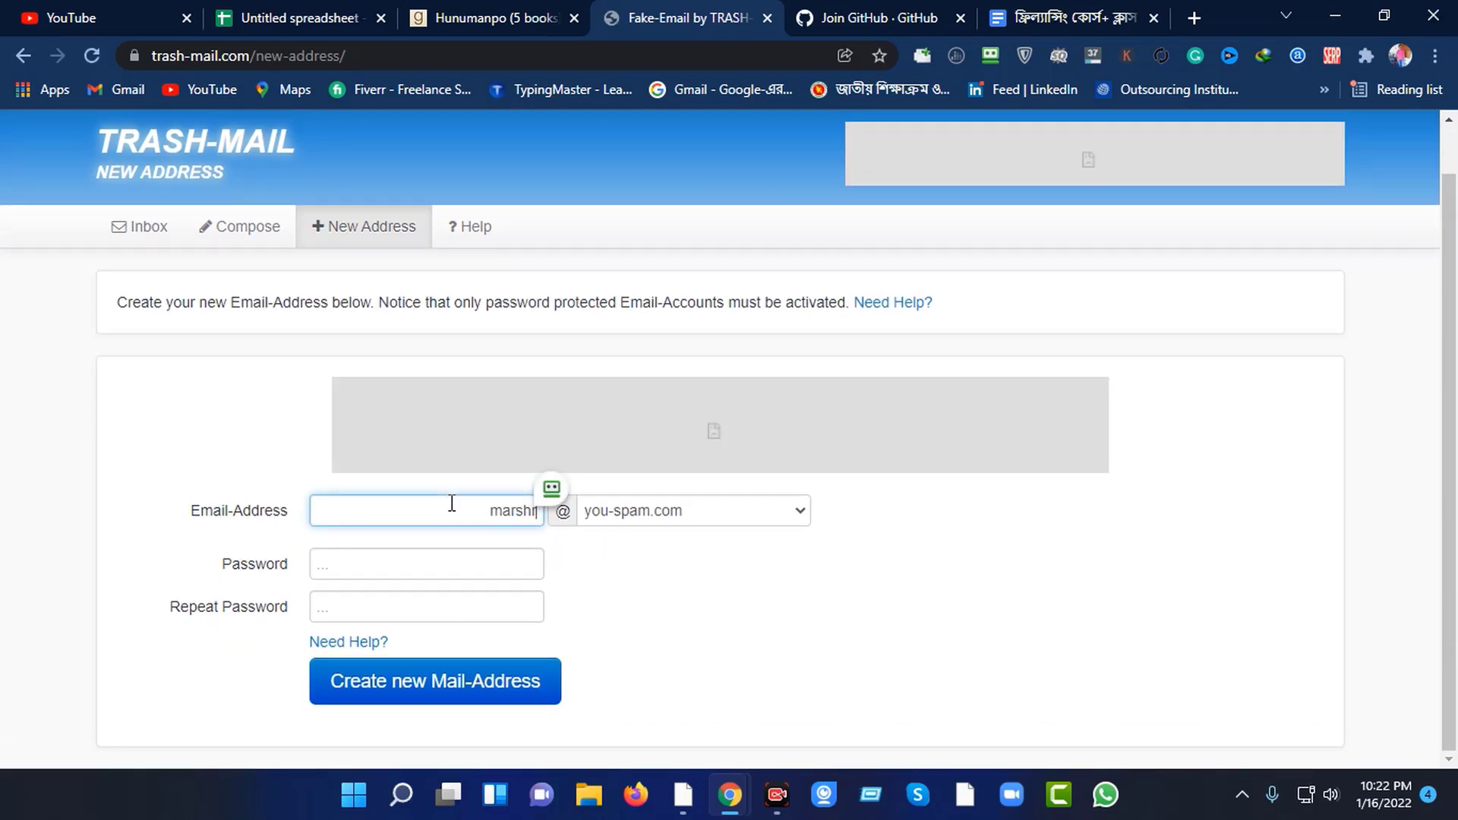
# Step: Keep opentrash.com as the domain, set the mailbox password, and create the address
pyautogui.click(697, 515)
pyautogui.click(547, 583)
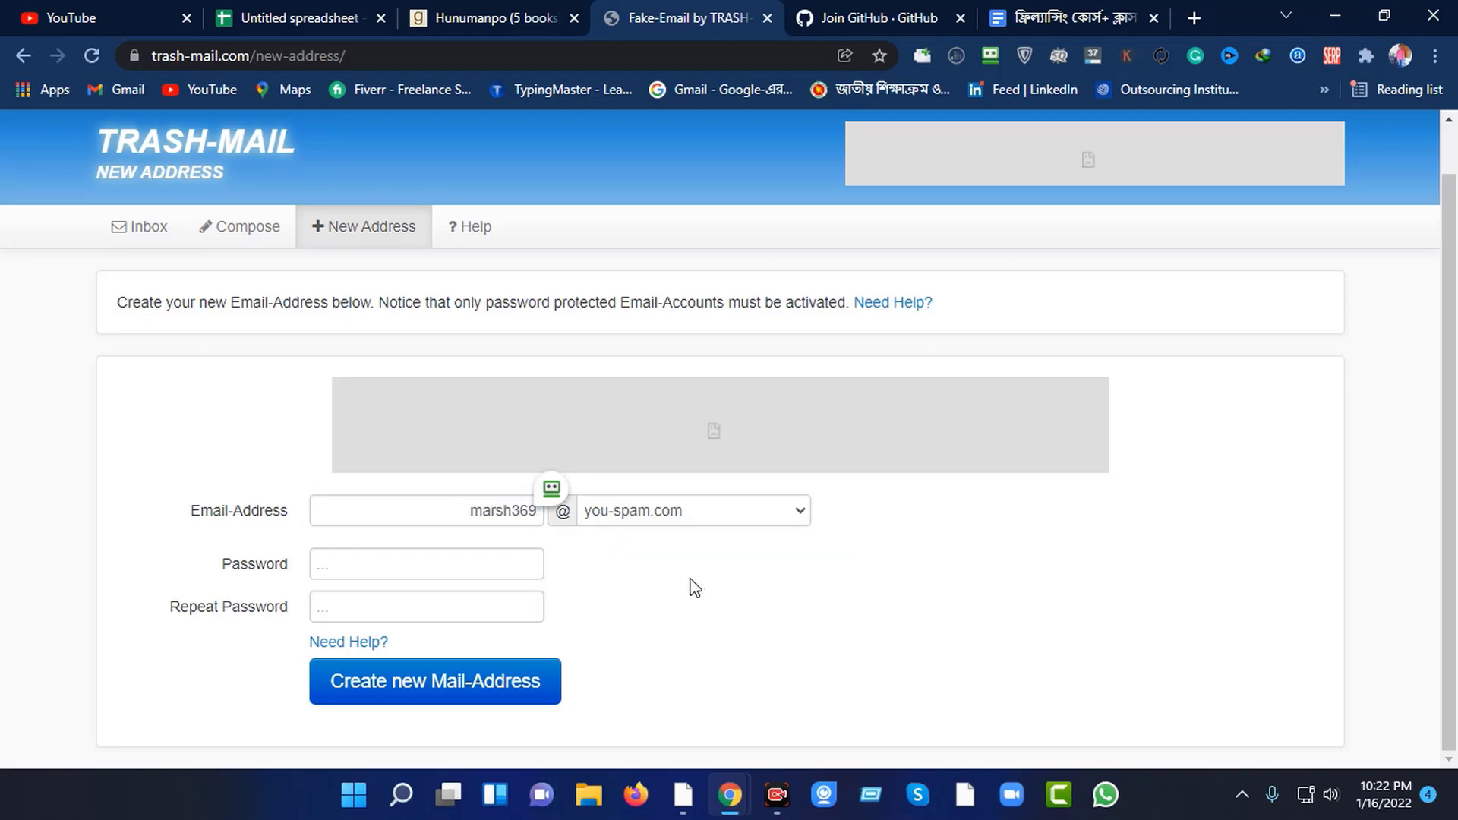
pyautogui.click(696, 524)
pyautogui.click(717, 524)
pyautogui.click(653, 571)
pyautogui.click(463, 566)
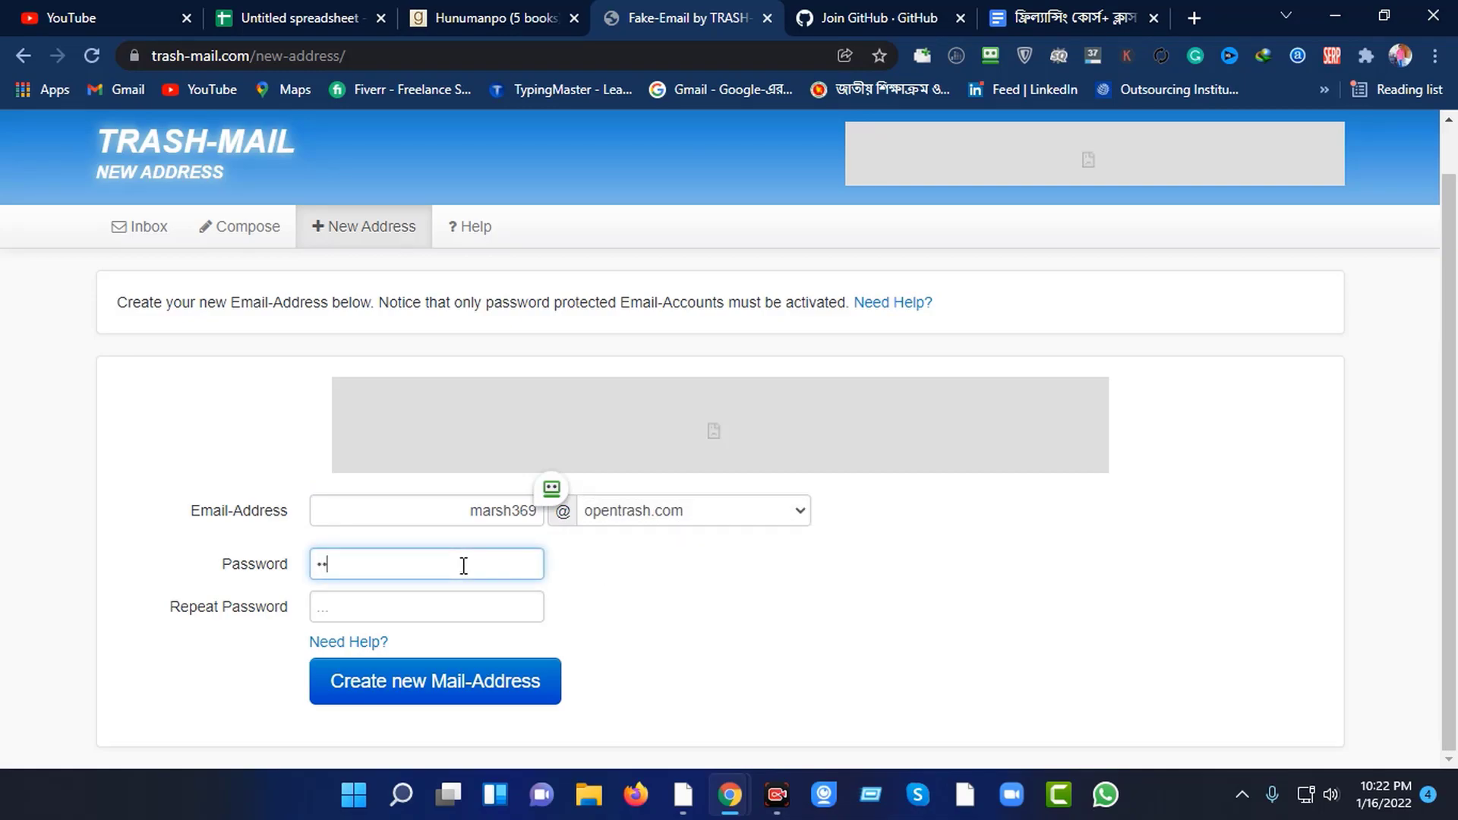
pyautogui.write('9')
pyautogui.click(387, 606)
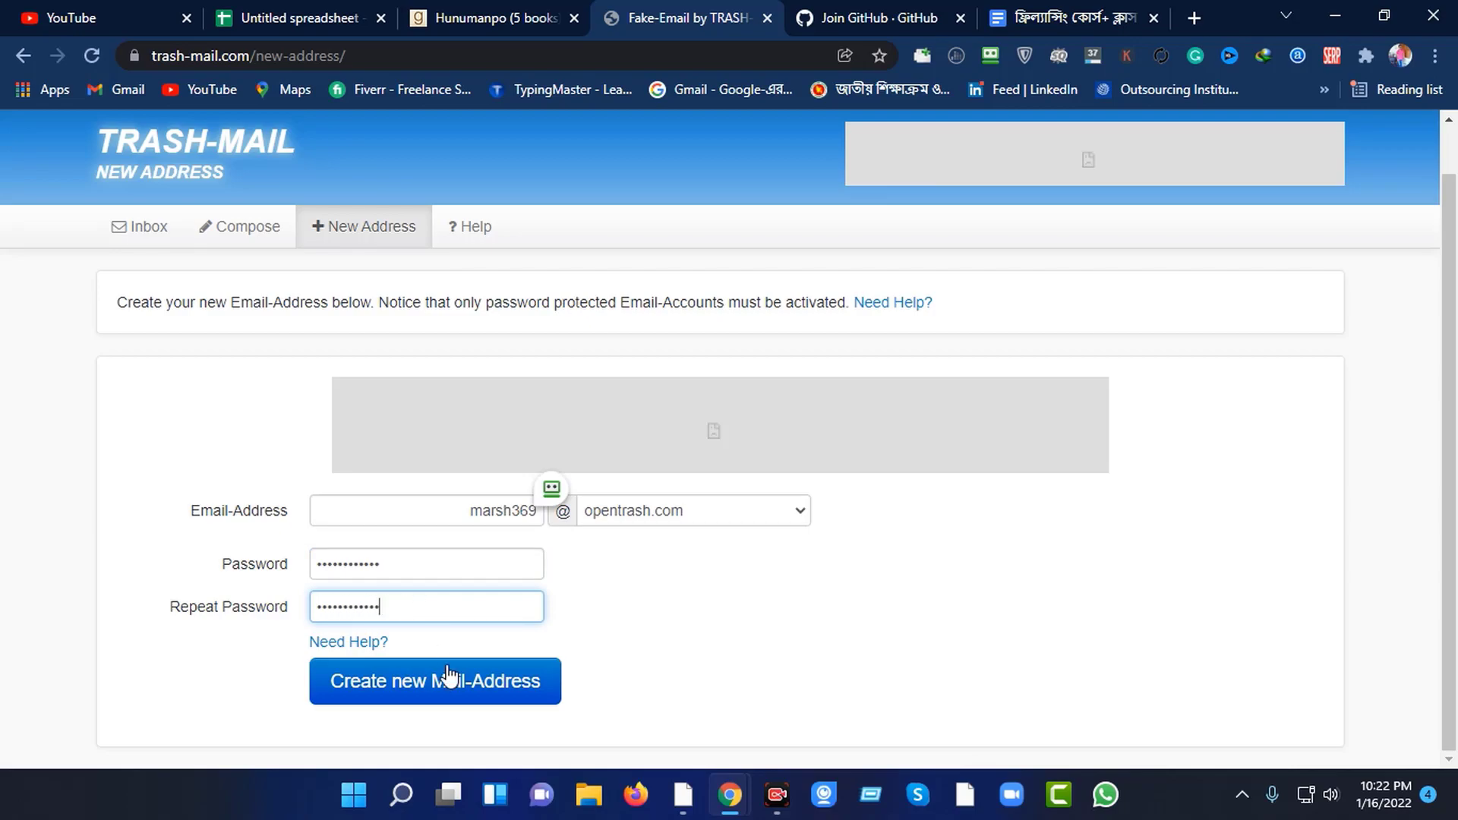
pyautogui.click(443, 687)
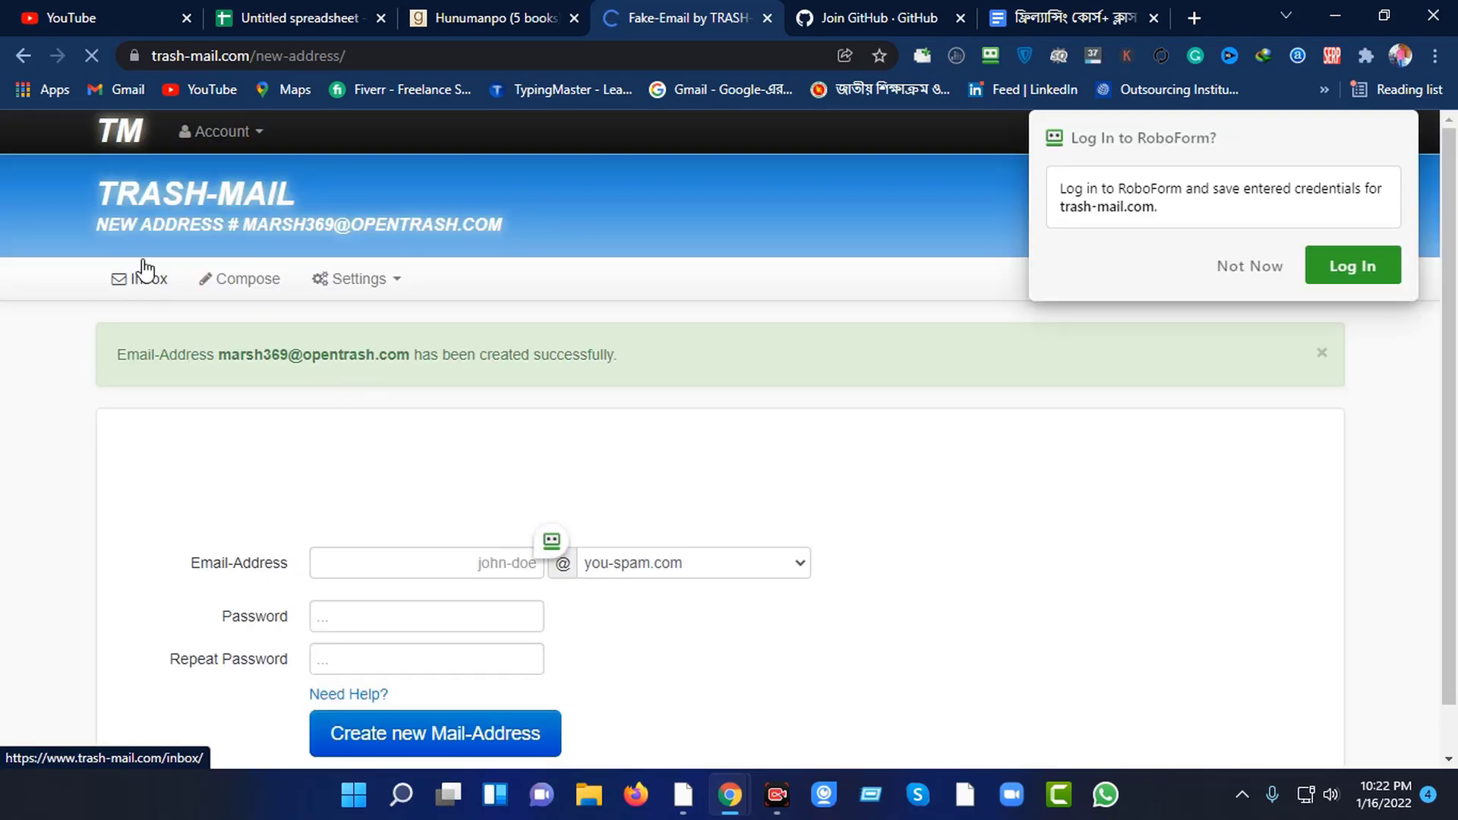
# Step: Open the new address's empty inbox and select the address shown in the banner
pyautogui.click(145, 269)
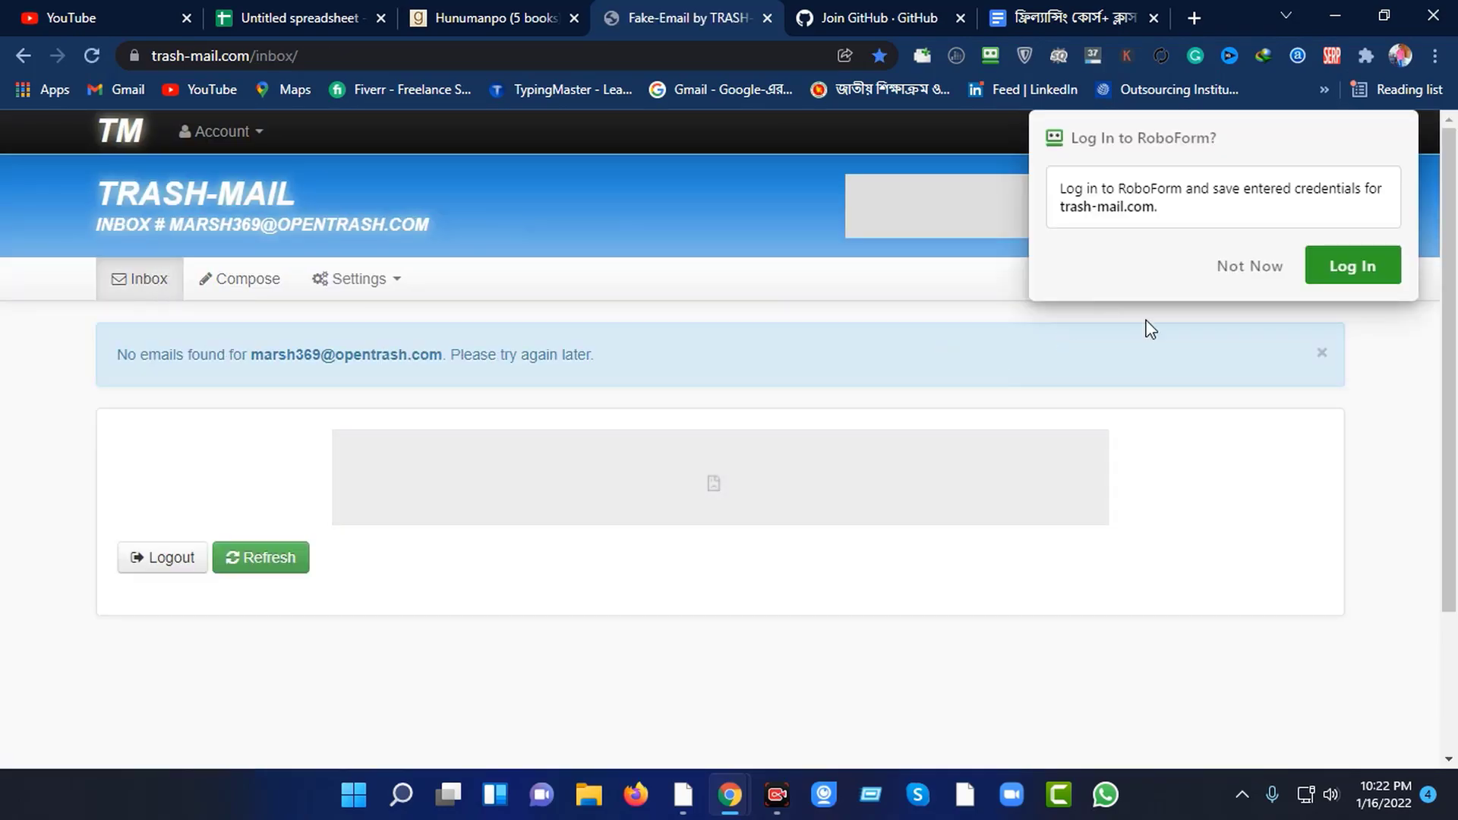
pyautogui.click(1248, 267)
pyautogui.moveTo(439, 349); pyautogui.dragTo(257, 361)
pyautogui.hotkey('ctrl', 'c')
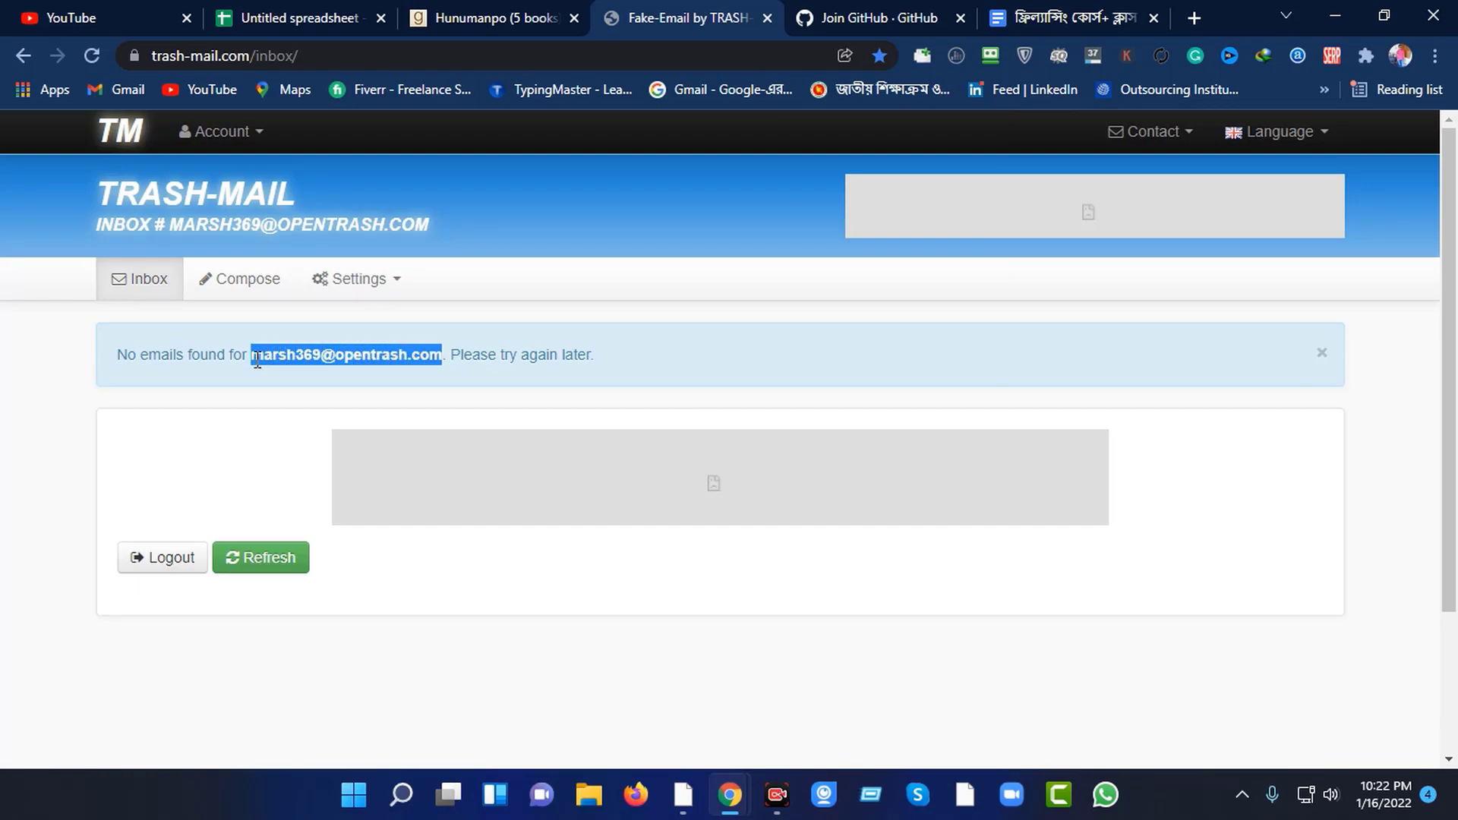
pyautogui.click(296, 17)
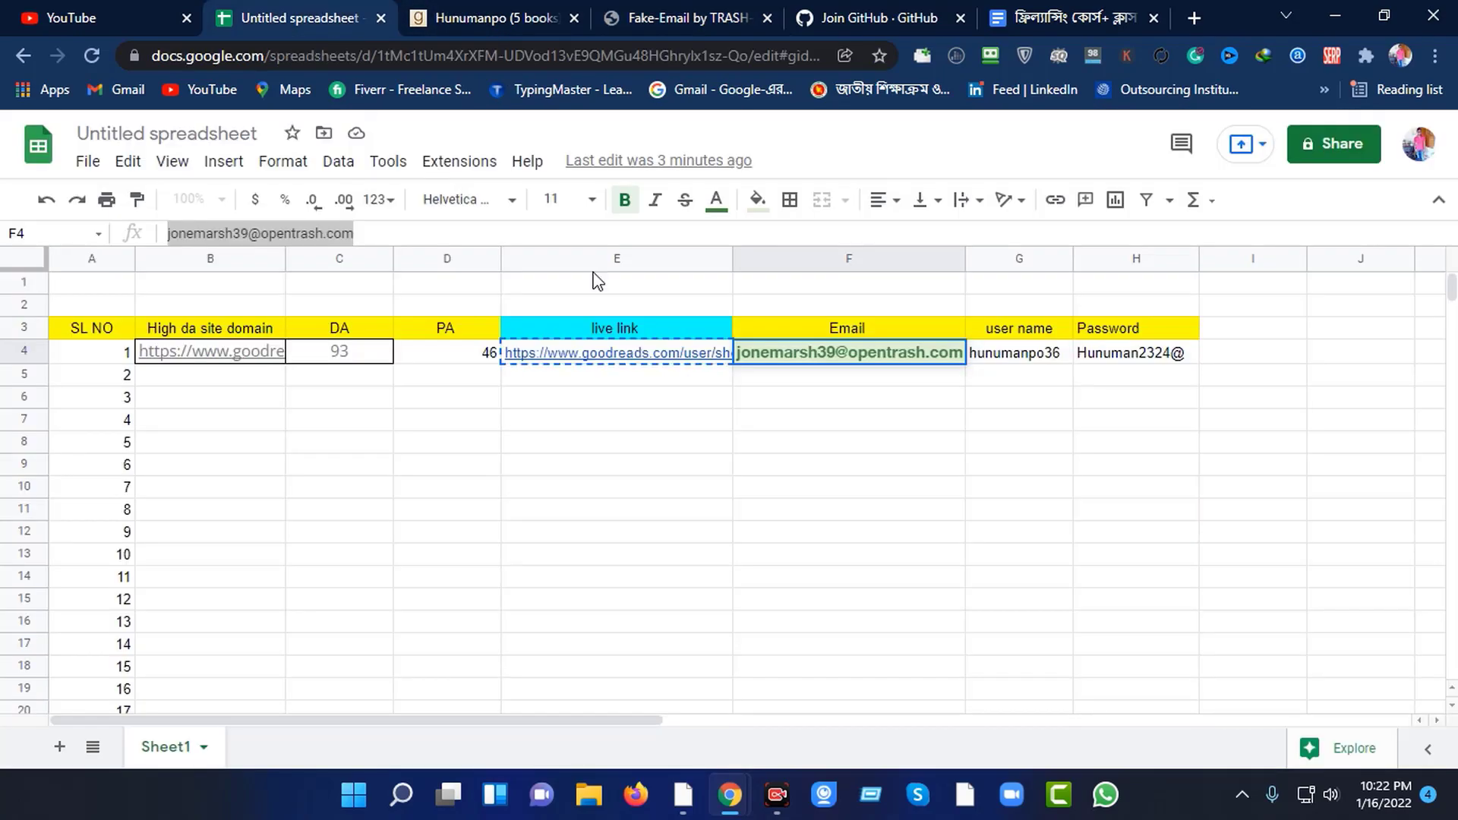
# Step: Paste the new disposable address into cell F5 and into GitHub's email field
pyautogui.click(812, 375)
pyautogui.hotkey('ctrl', 'v')
pyautogui.click(885, 424)
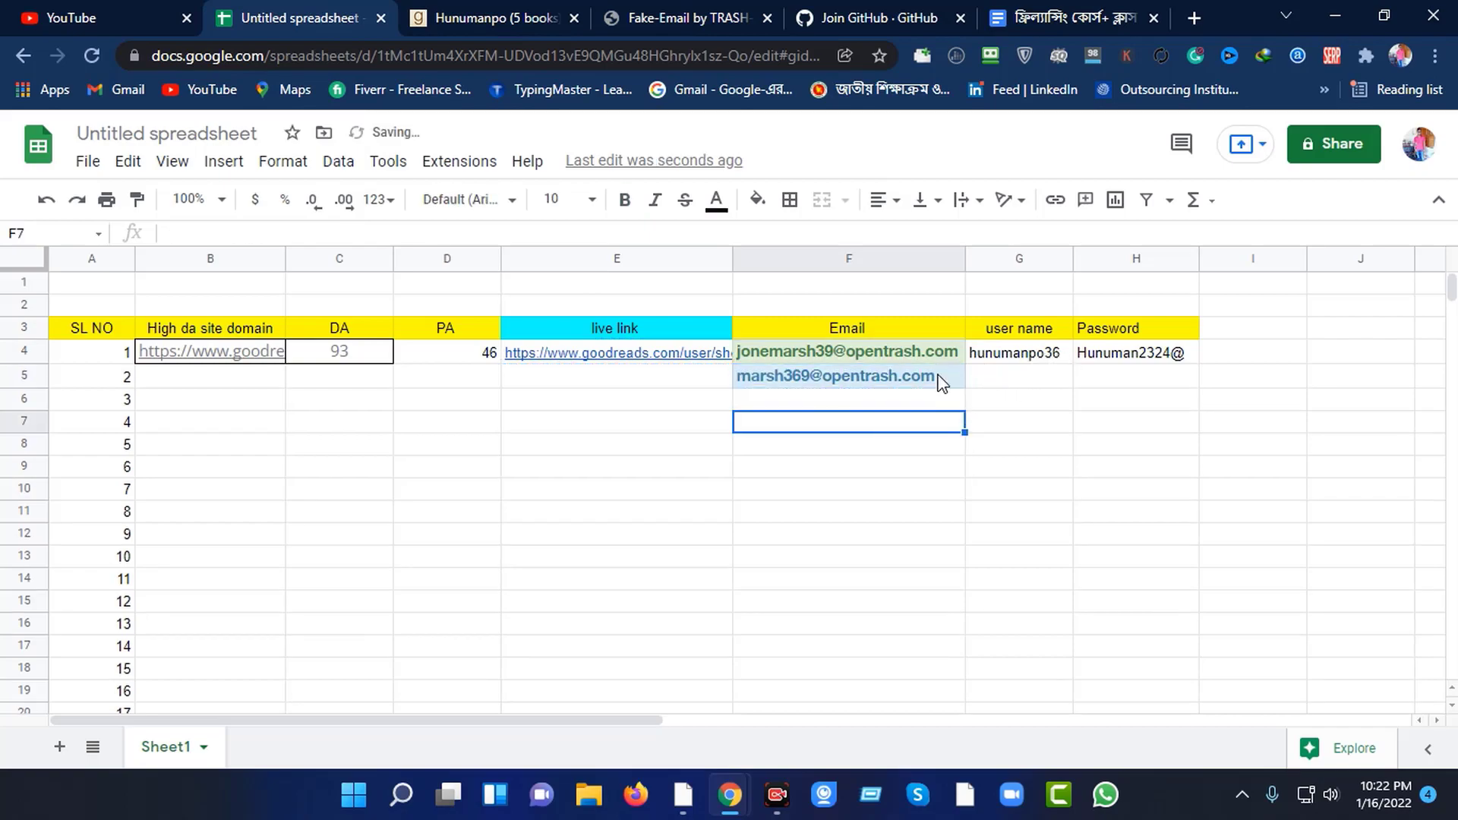
pyautogui.click(829, 11)
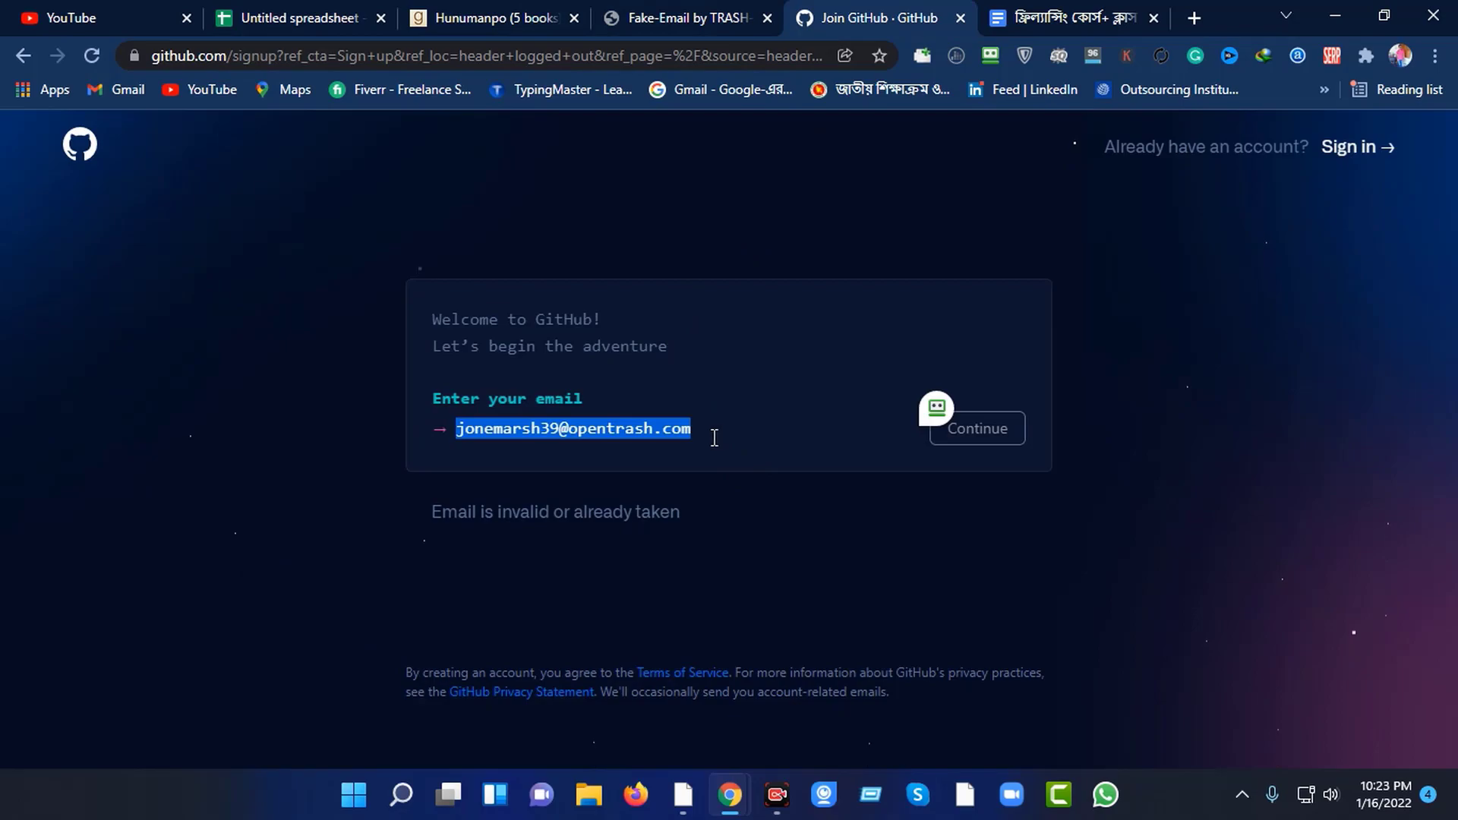
pyautogui.hotkey('ctrl', 'v')
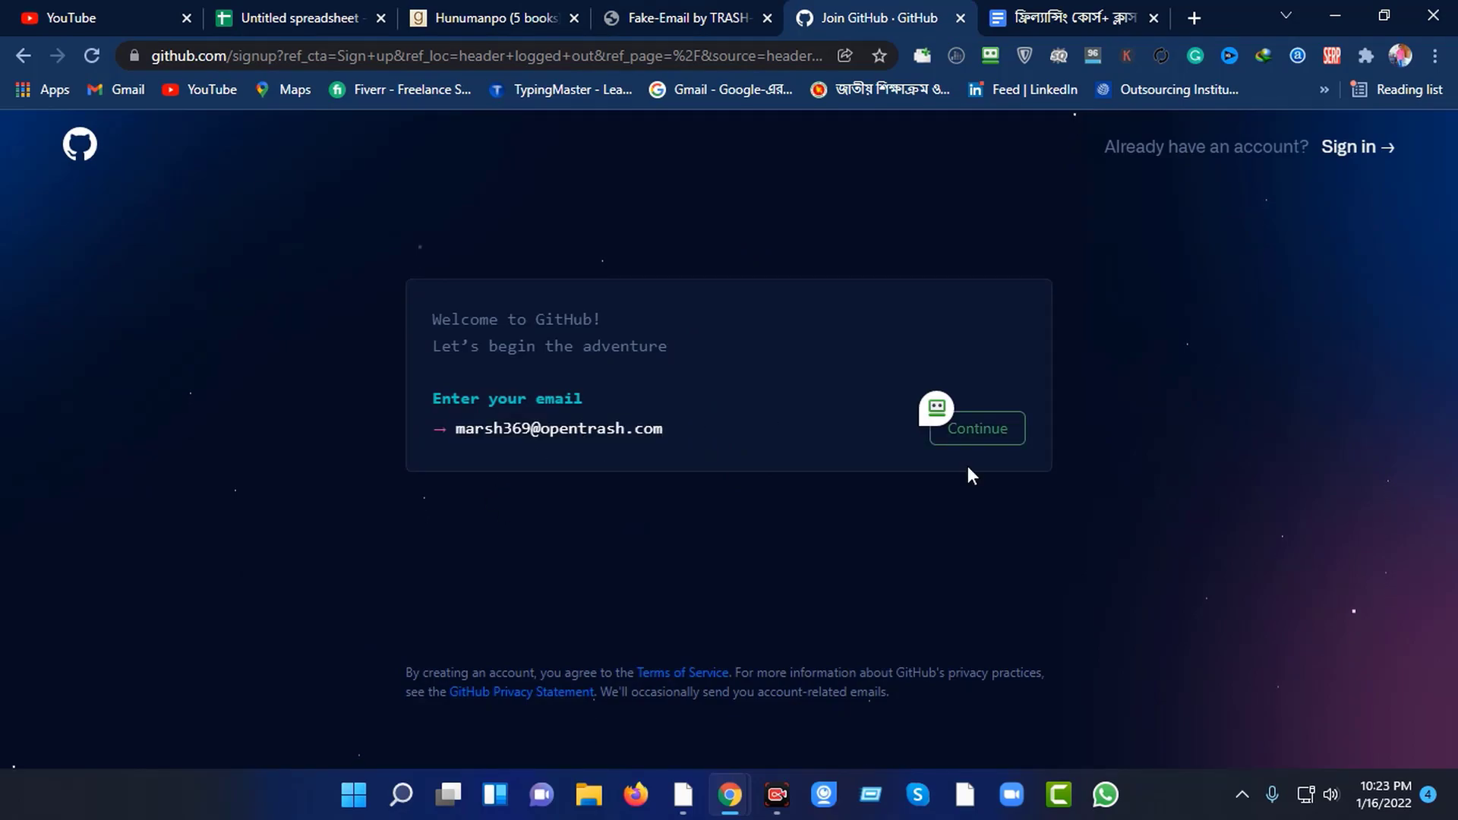
pyautogui.click(987, 436)
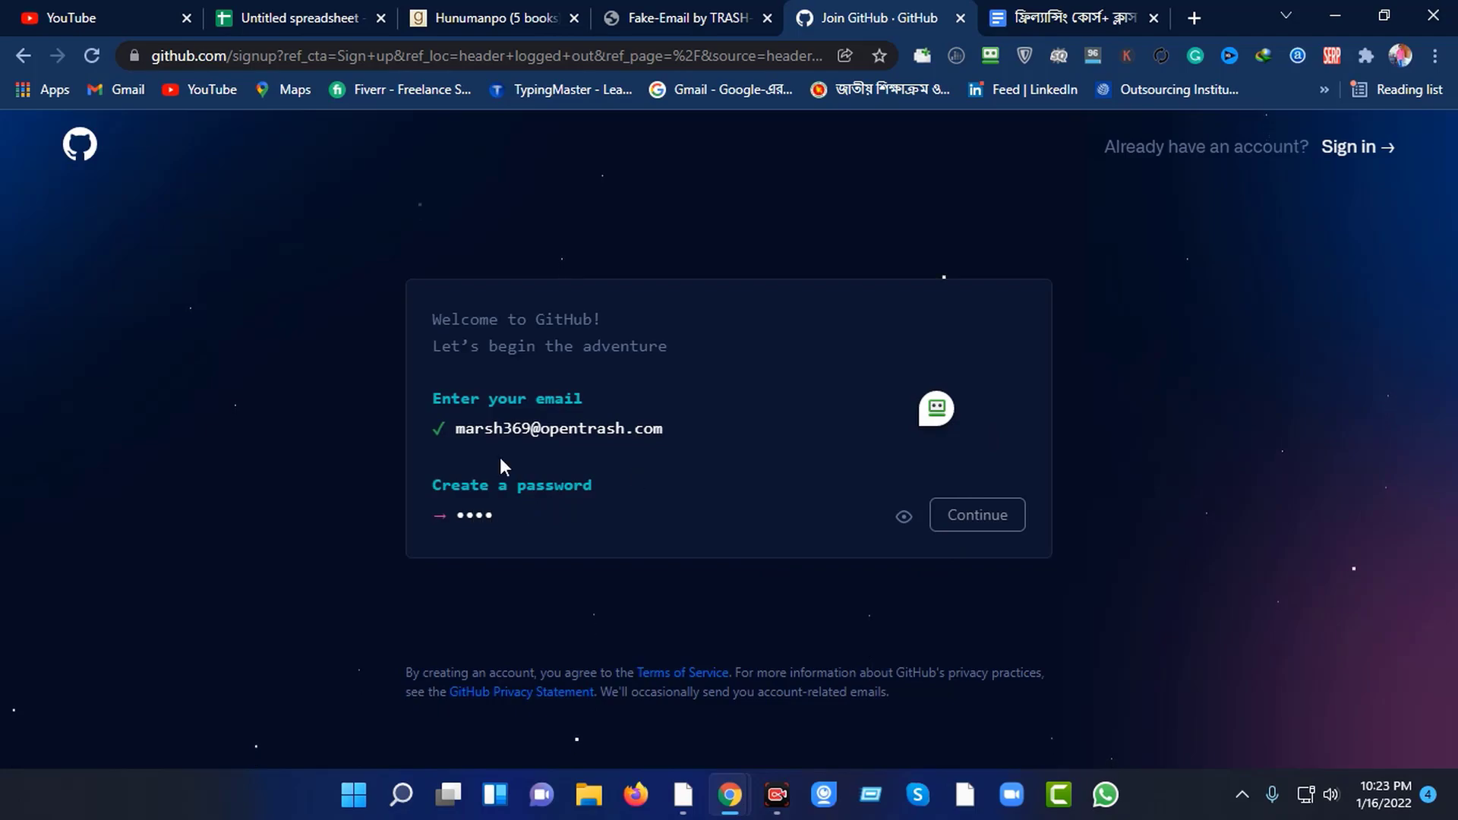
# Step: Use the stored password from cell H4 as the GitHub sign-up password
pyautogui.hotkey('ctrl', '2')
pyautogui.click(1105, 354)
pyautogui.hotkey('ctrl', 'c')
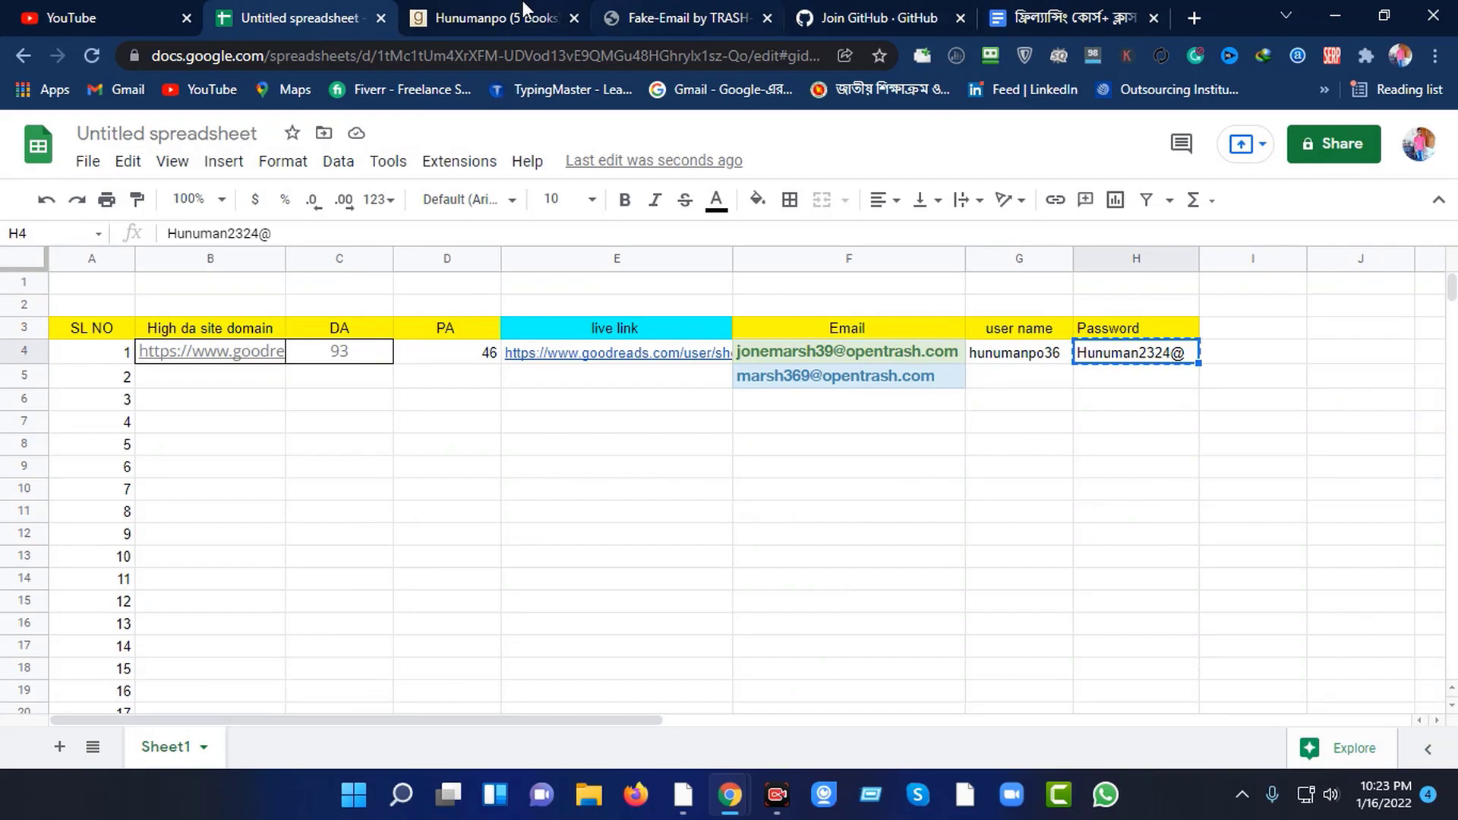
pyautogui.click(672, 17)
pyautogui.click(835, 21)
pyautogui.hotkey('ctrl', 'a')
pyautogui.hotkey('ctrl', 'v')
pyautogui.click(893, 518)
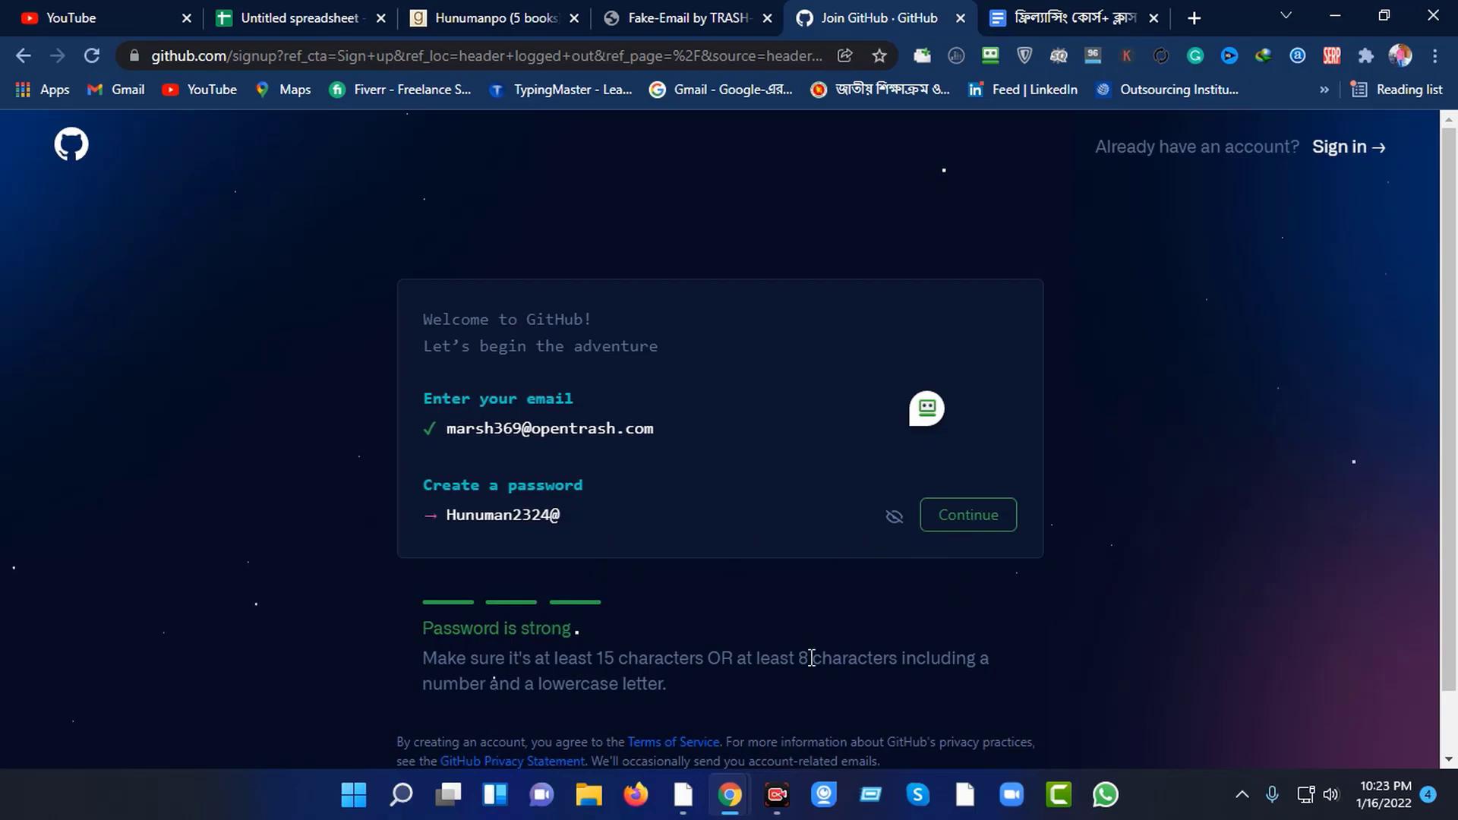
pyautogui.click(971, 521)
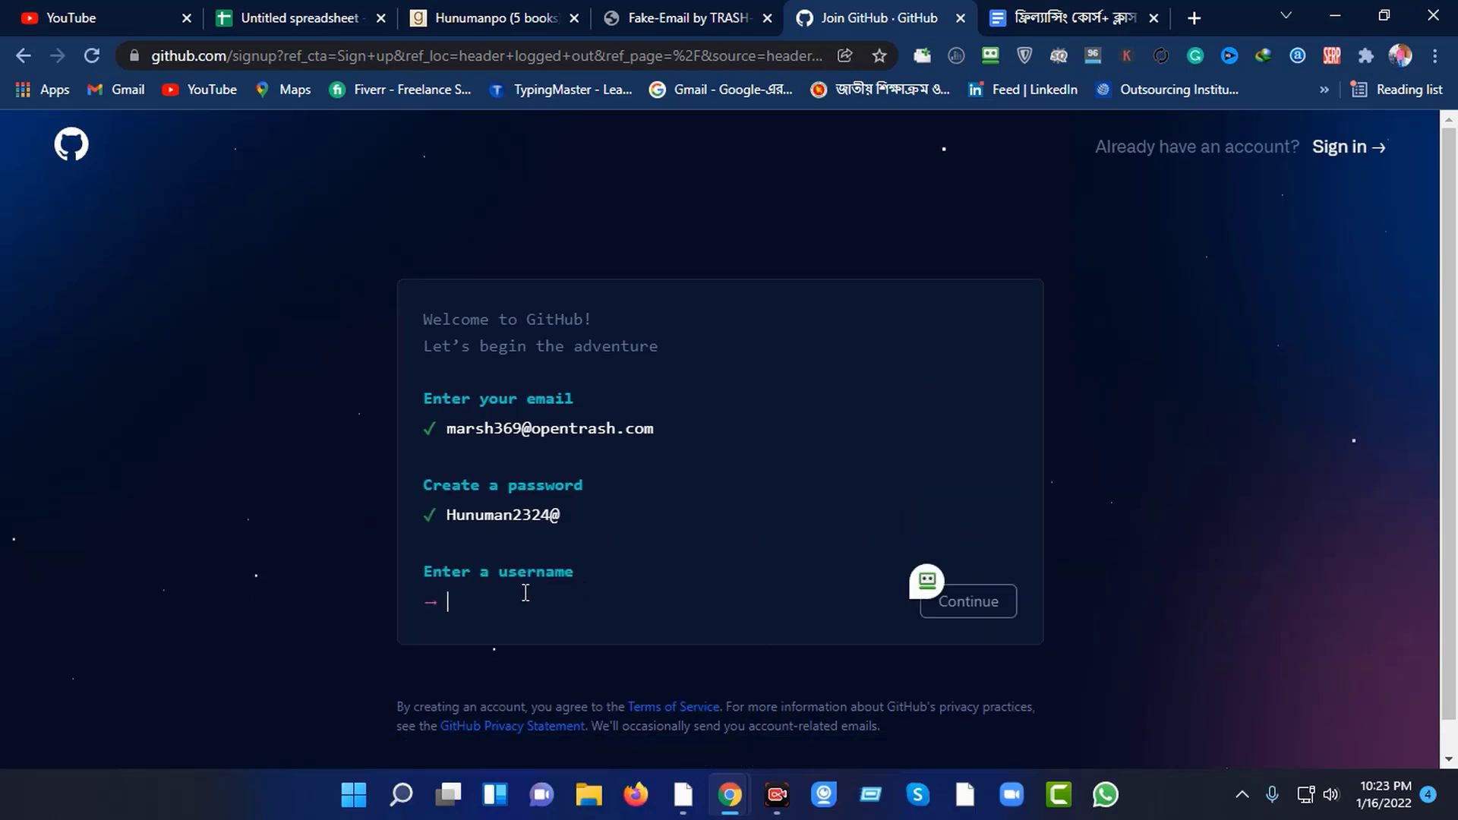
# Step: Enter the username from cell G4 on GitHub and confirm it is available
pyautogui.click(330, 1)
pyautogui.click(478, 15)
pyautogui.click(319, 15)
pyautogui.click(1055, 359)
pyautogui.hotkey('ctrl', 'c')
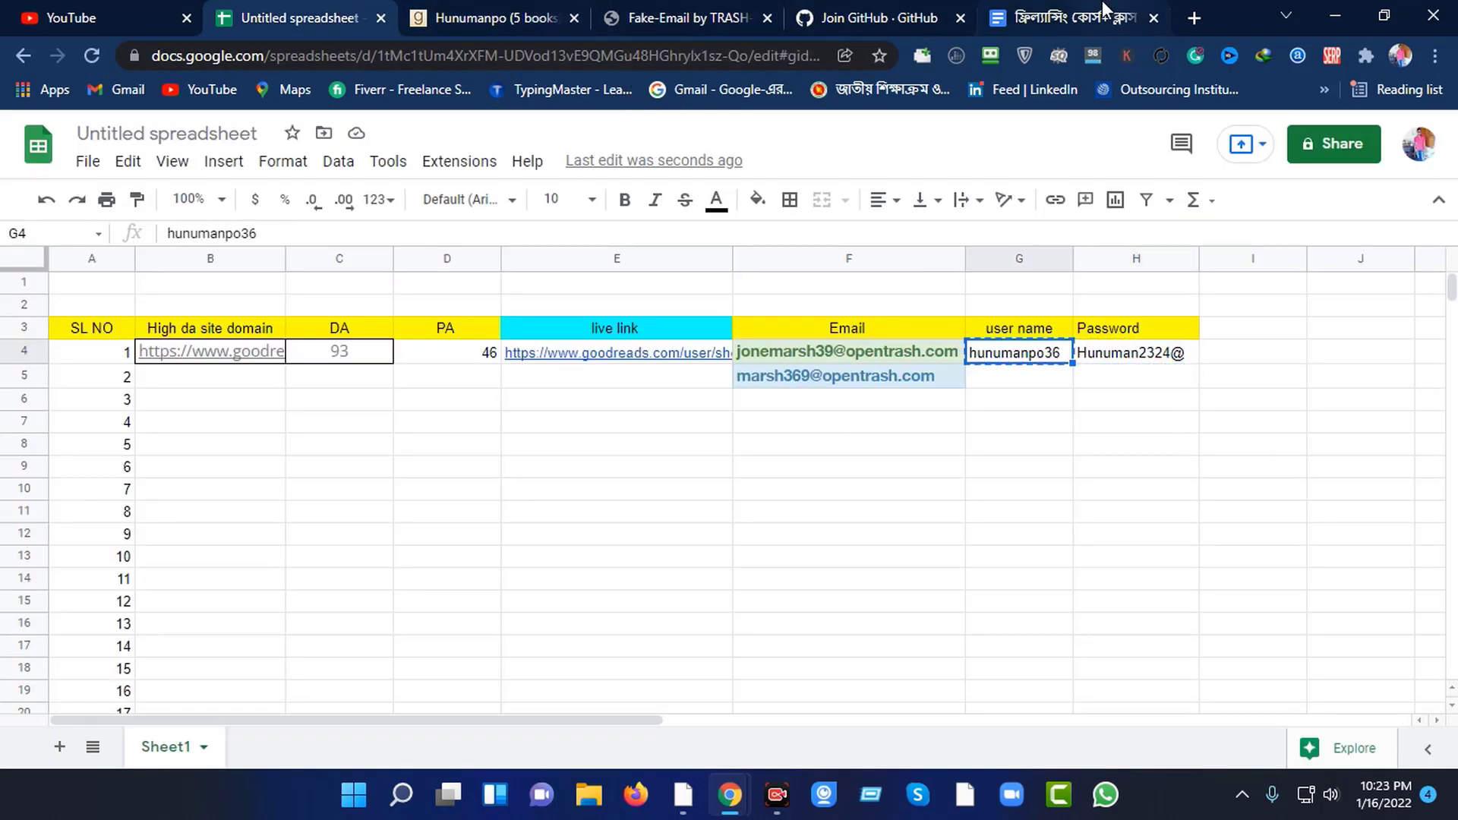
pyautogui.click(843, 16)
pyautogui.hotkey('ctrl', 'v')
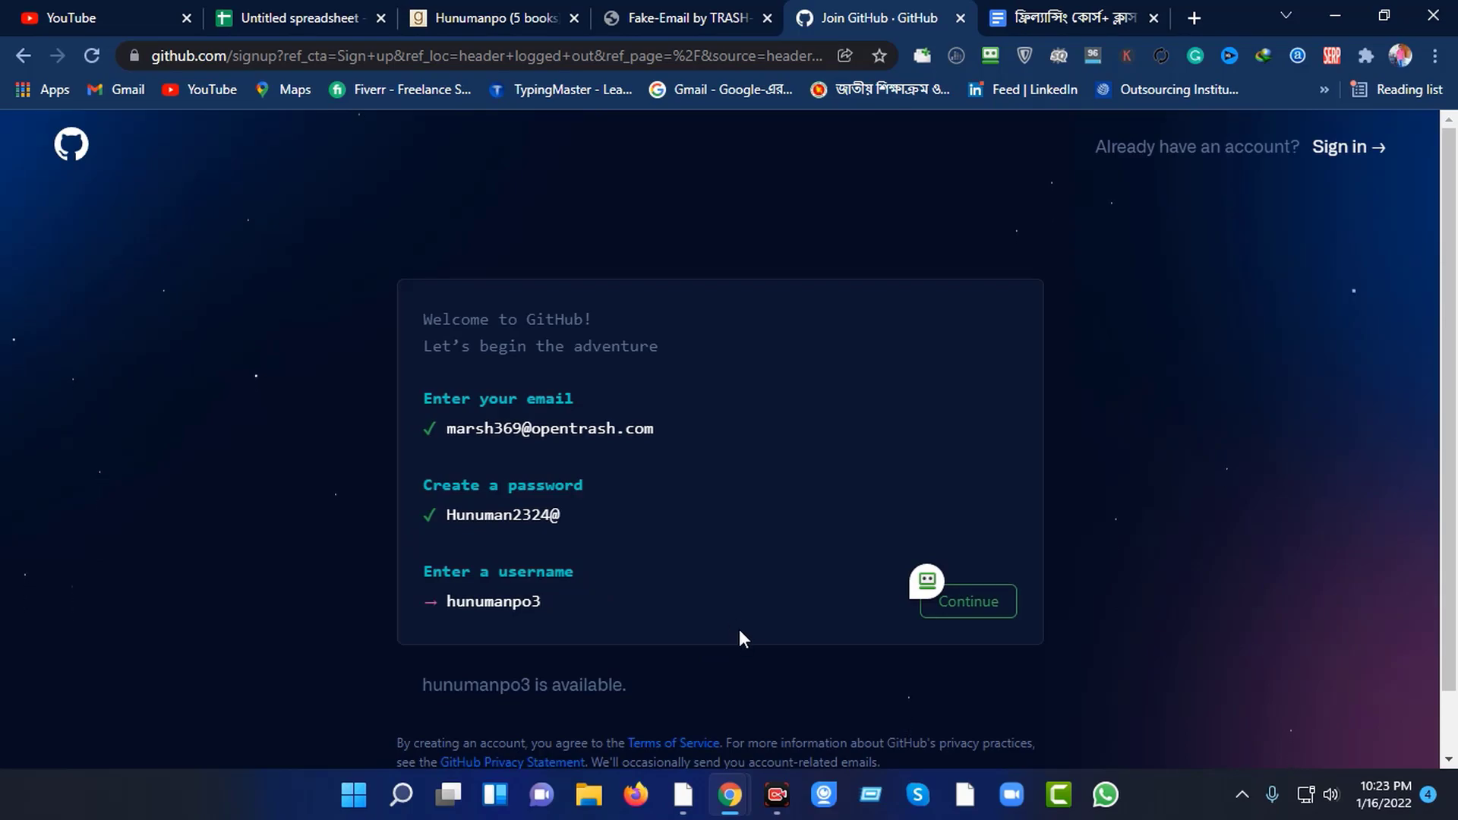
pyautogui.click(972, 605)
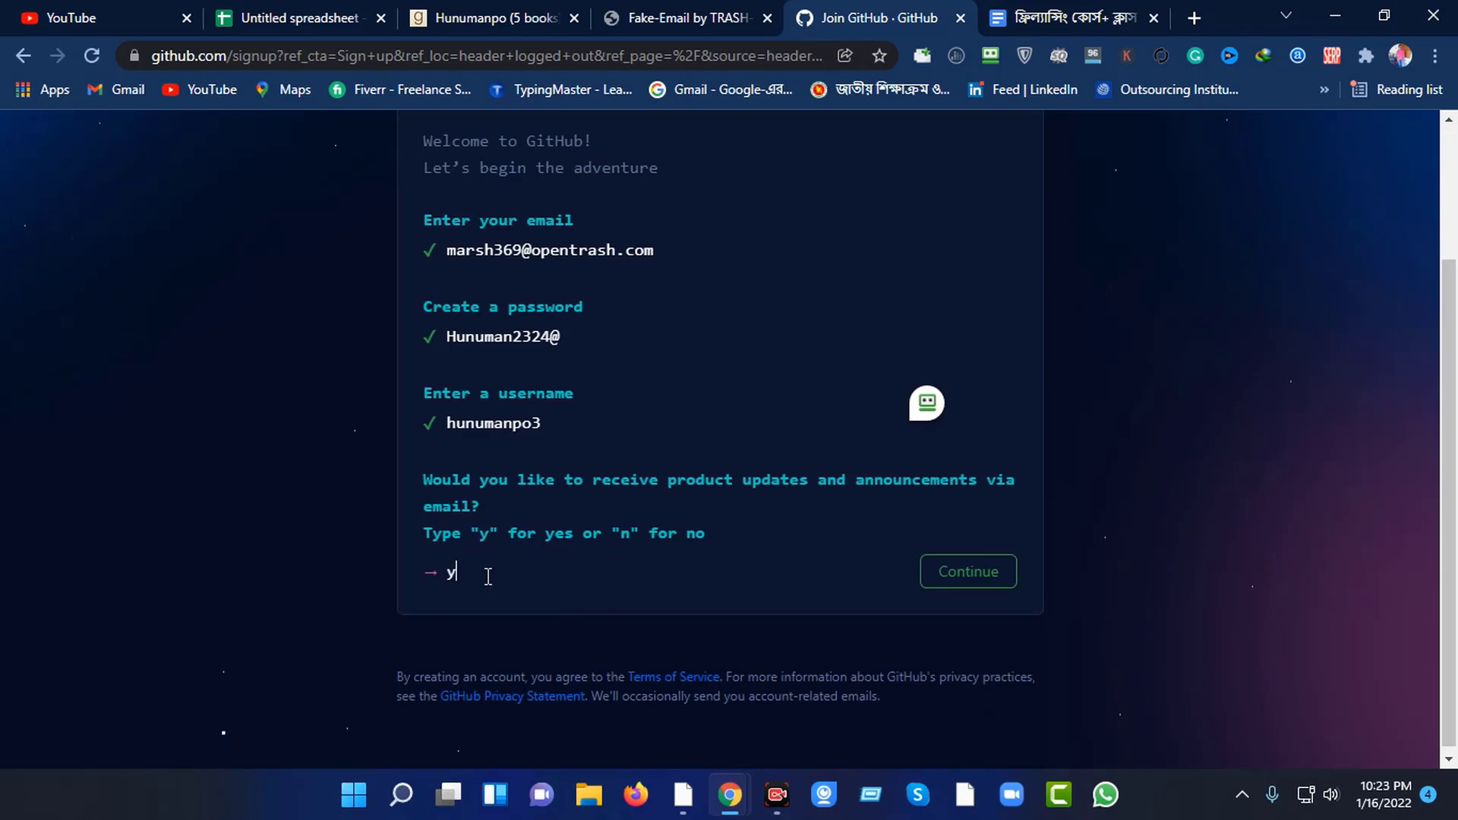
# Step: Opt in to product emails with 'y', solve the spiral-galaxy puzzle, and create the account
pyautogui.write('y')
pyautogui.click(969, 577)
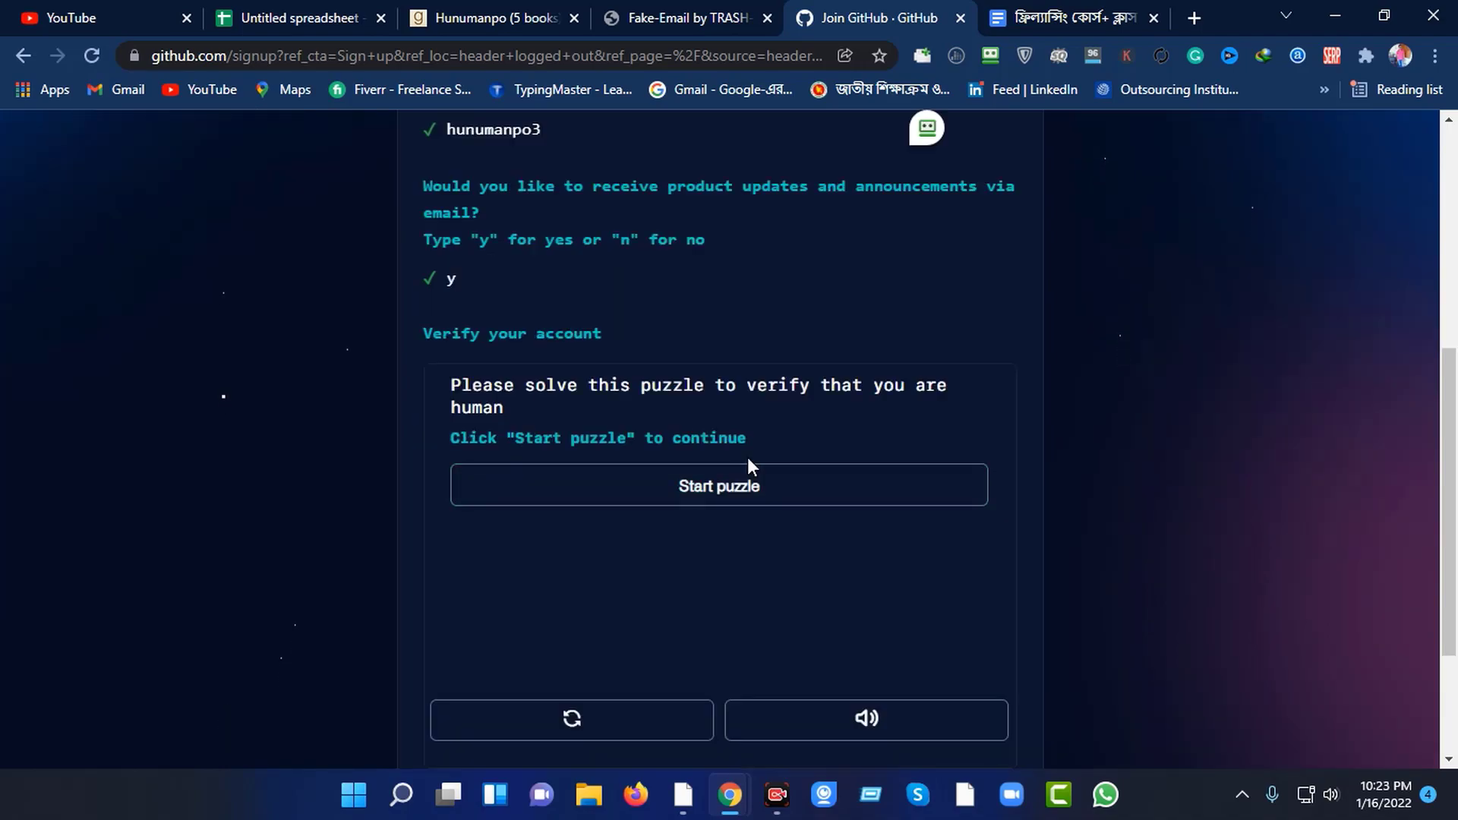
pyautogui.click(721, 490)
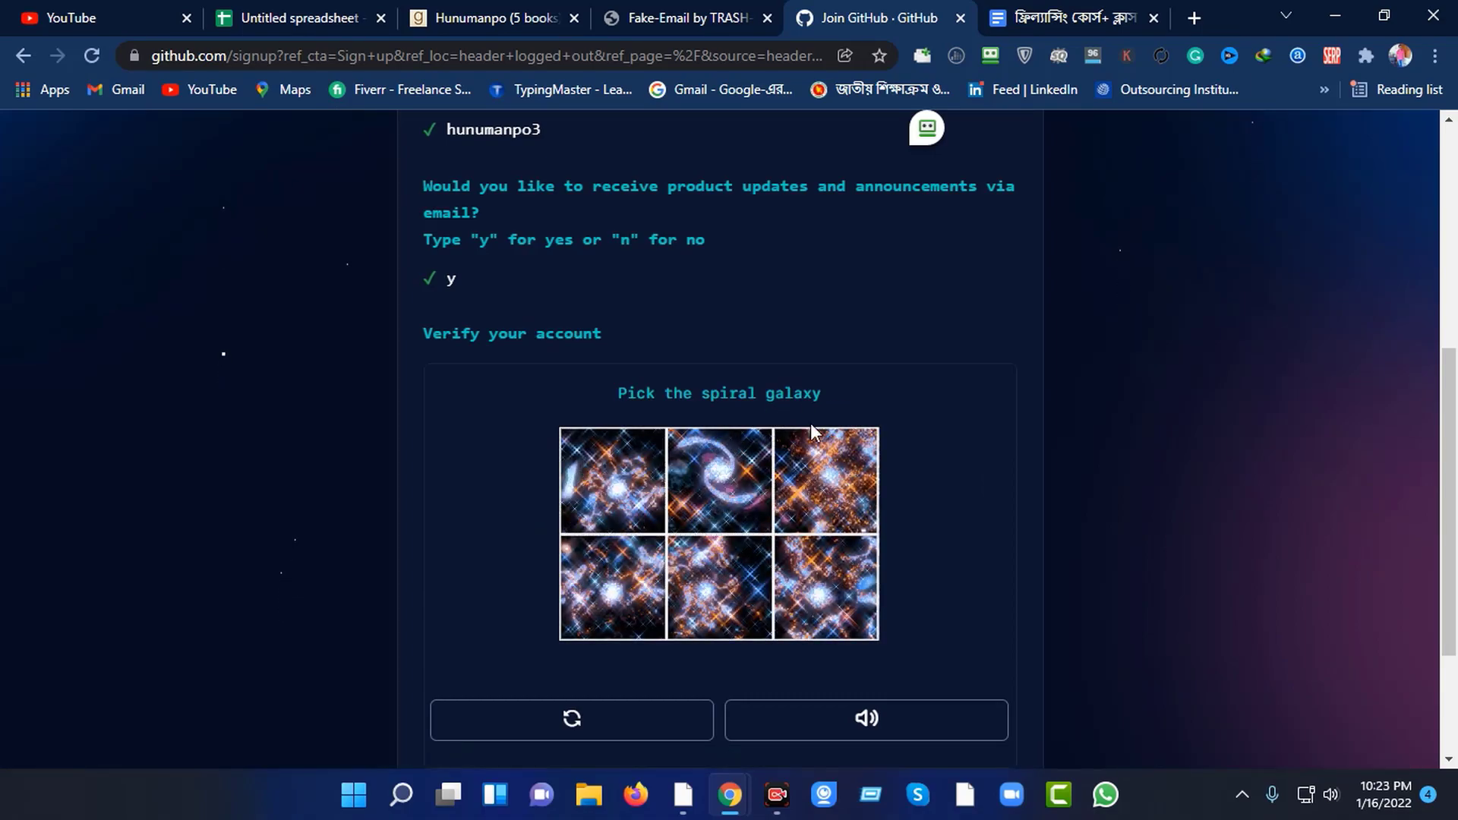
pyautogui.click(723, 483)
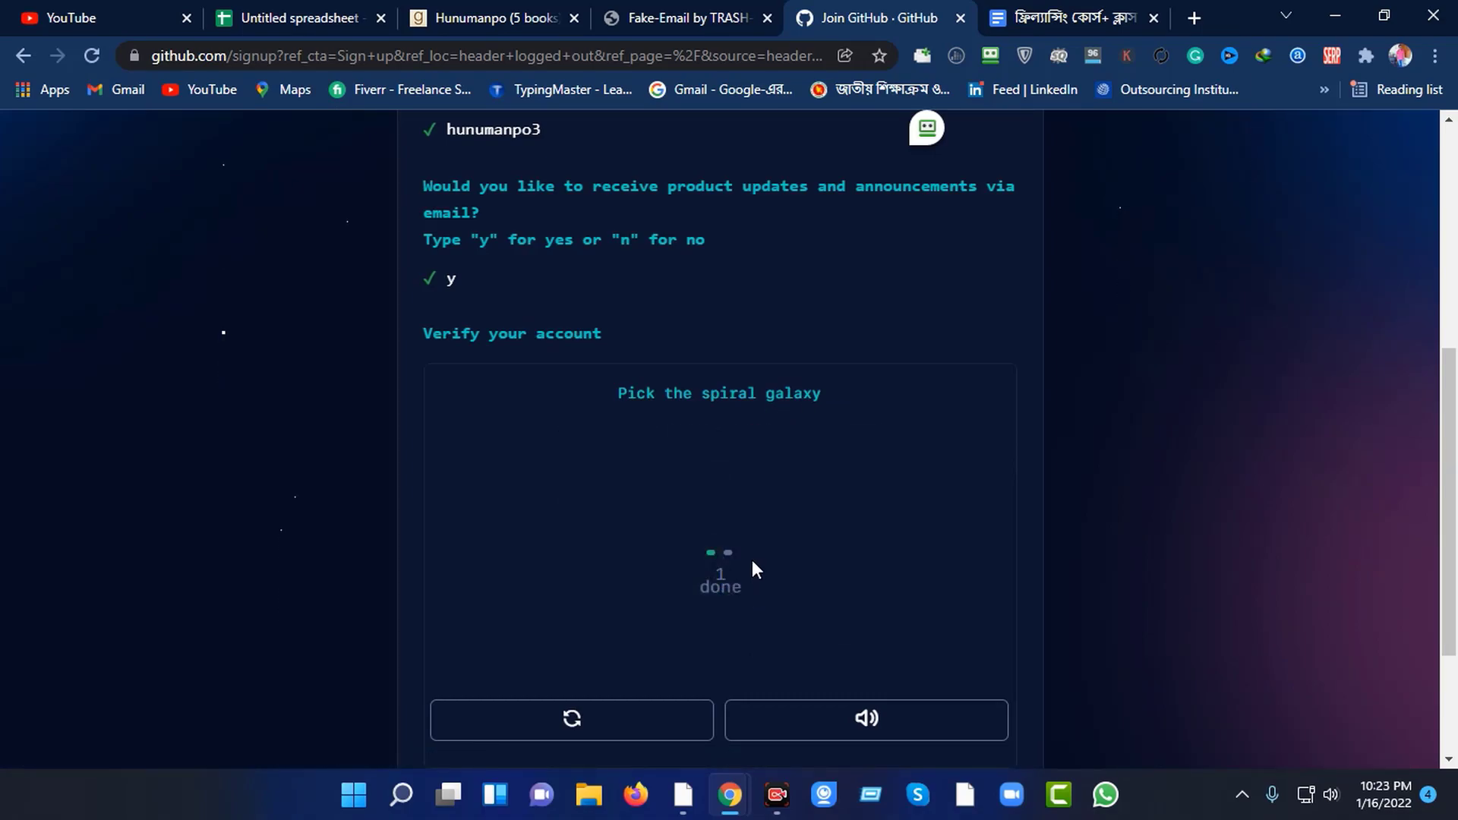
pyautogui.click(660, 507)
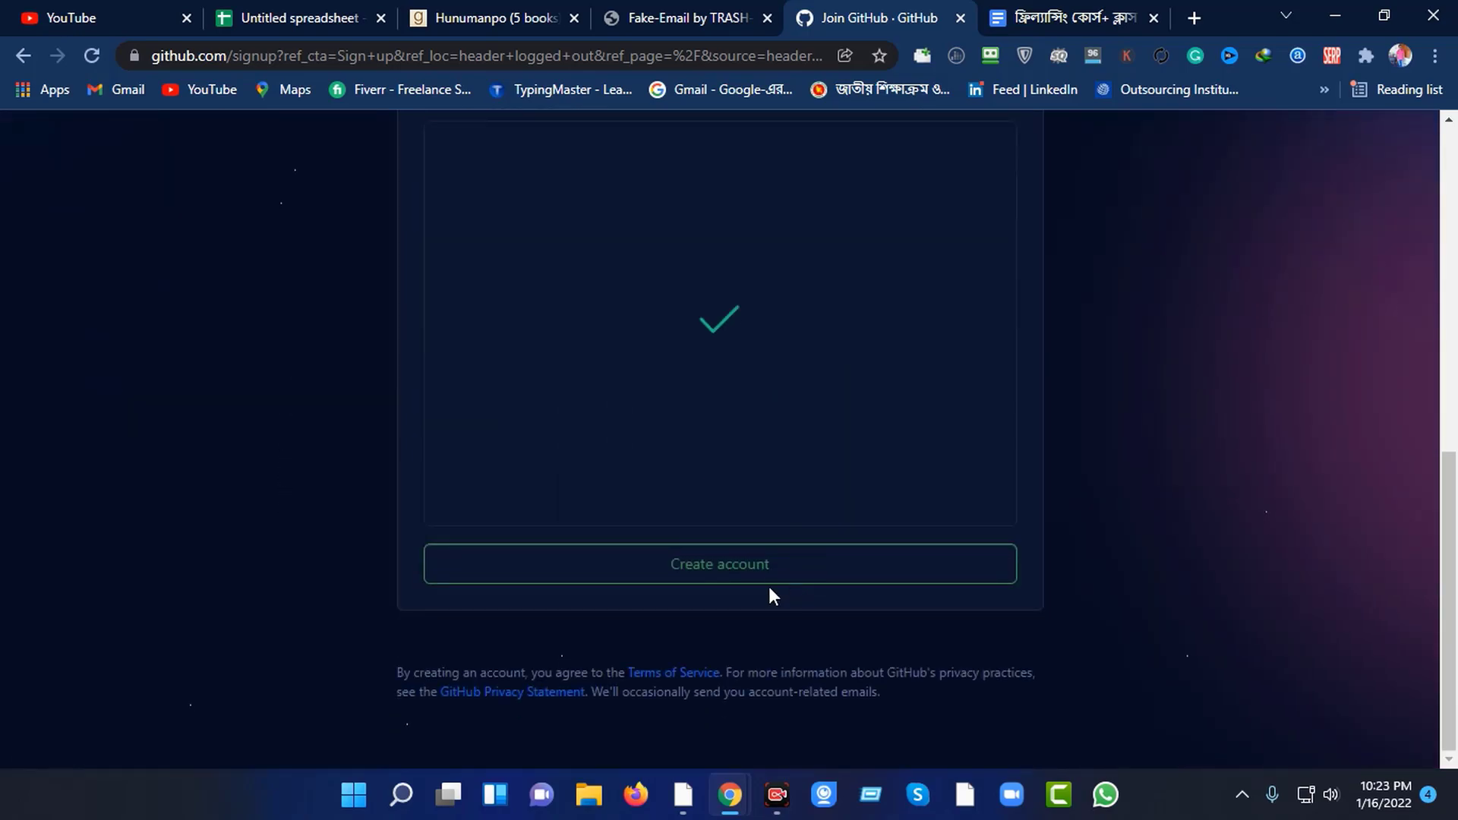
pyautogui.click(754, 568)
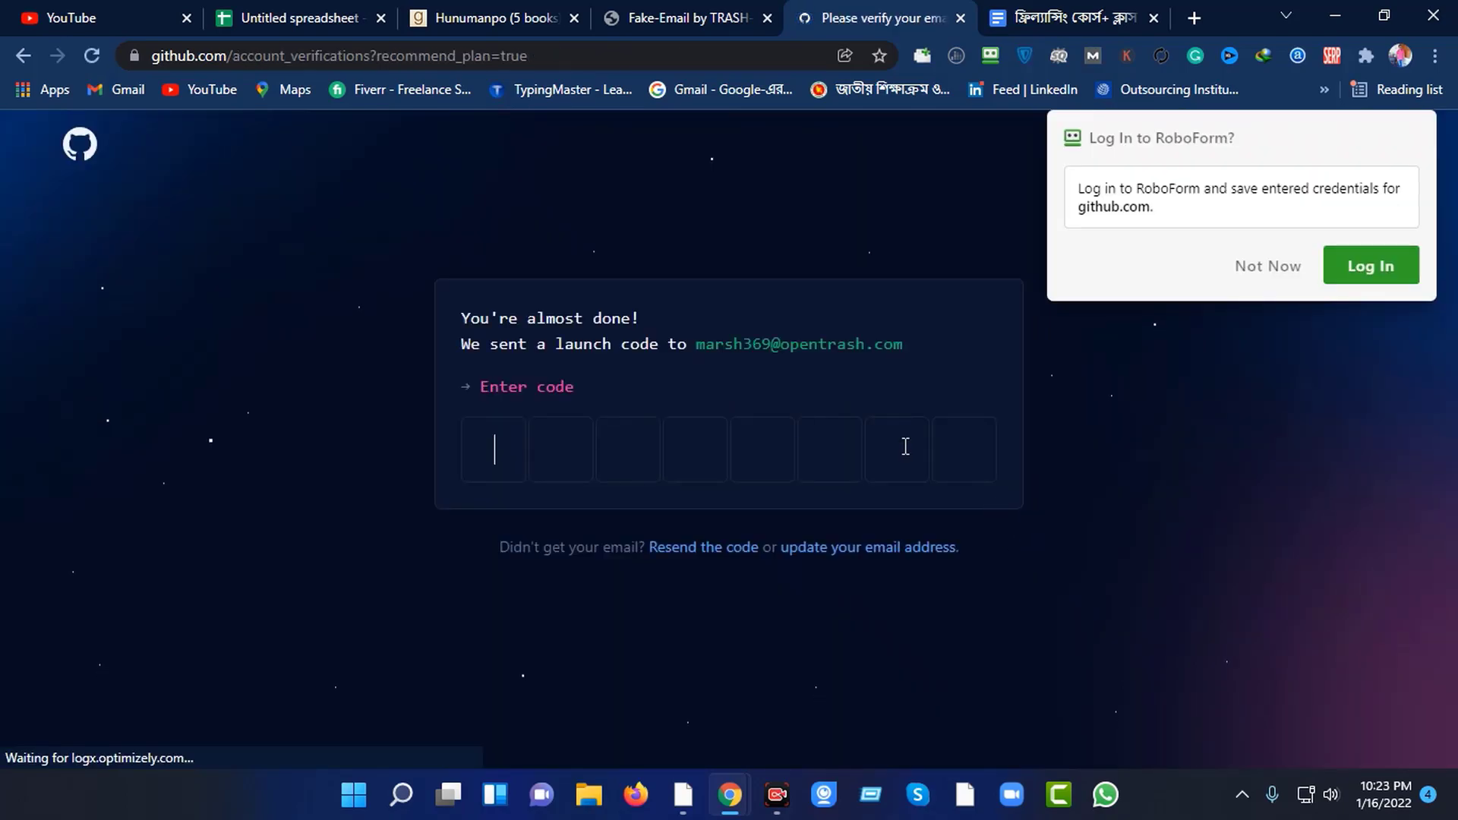
# Step: Refresh the Trash-Mail inbox three times for GitHub's launch code, finding no email yet
pyautogui.click(1253, 272)
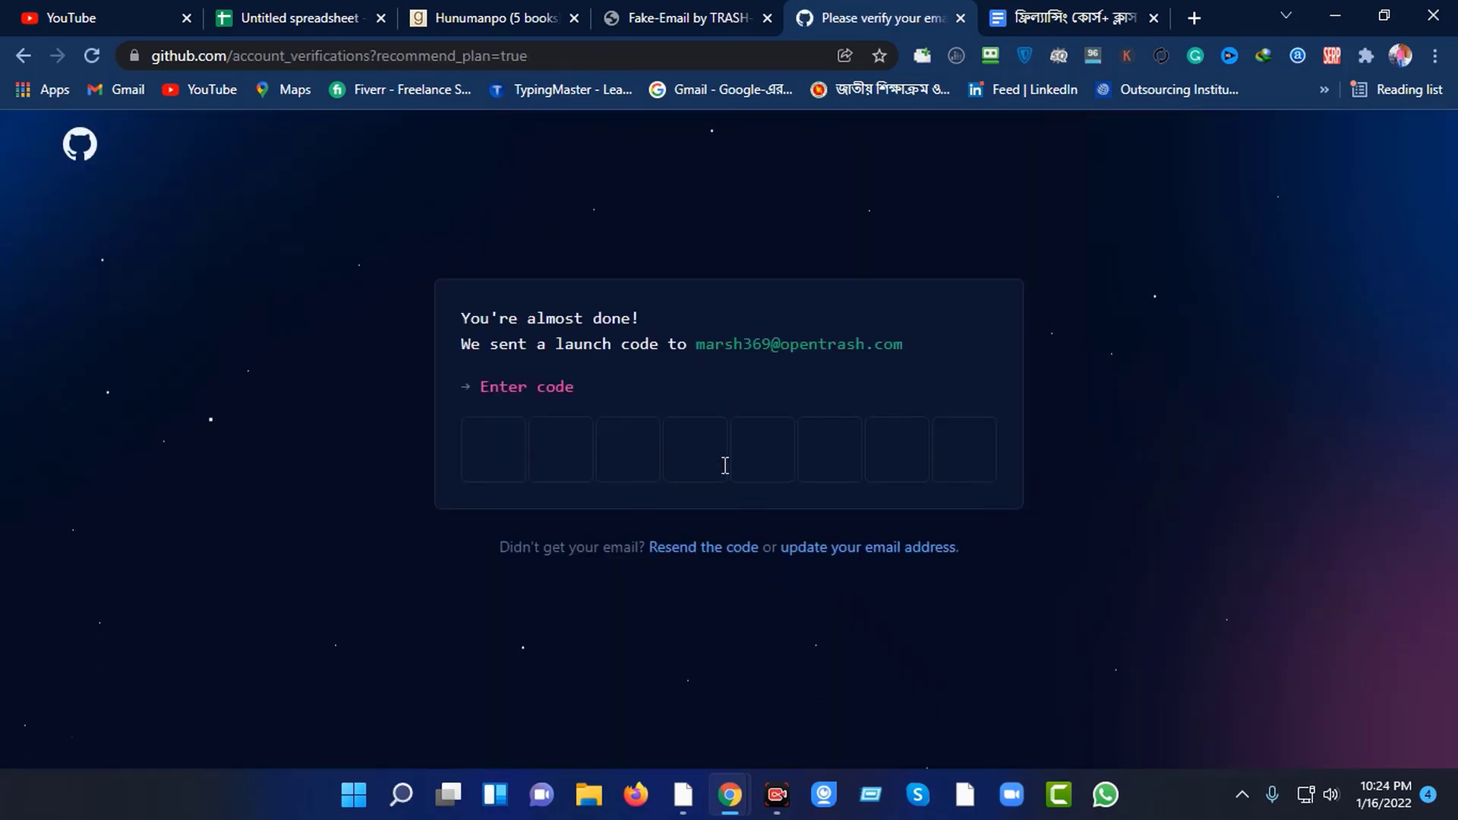
pyautogui.click(640, 18)
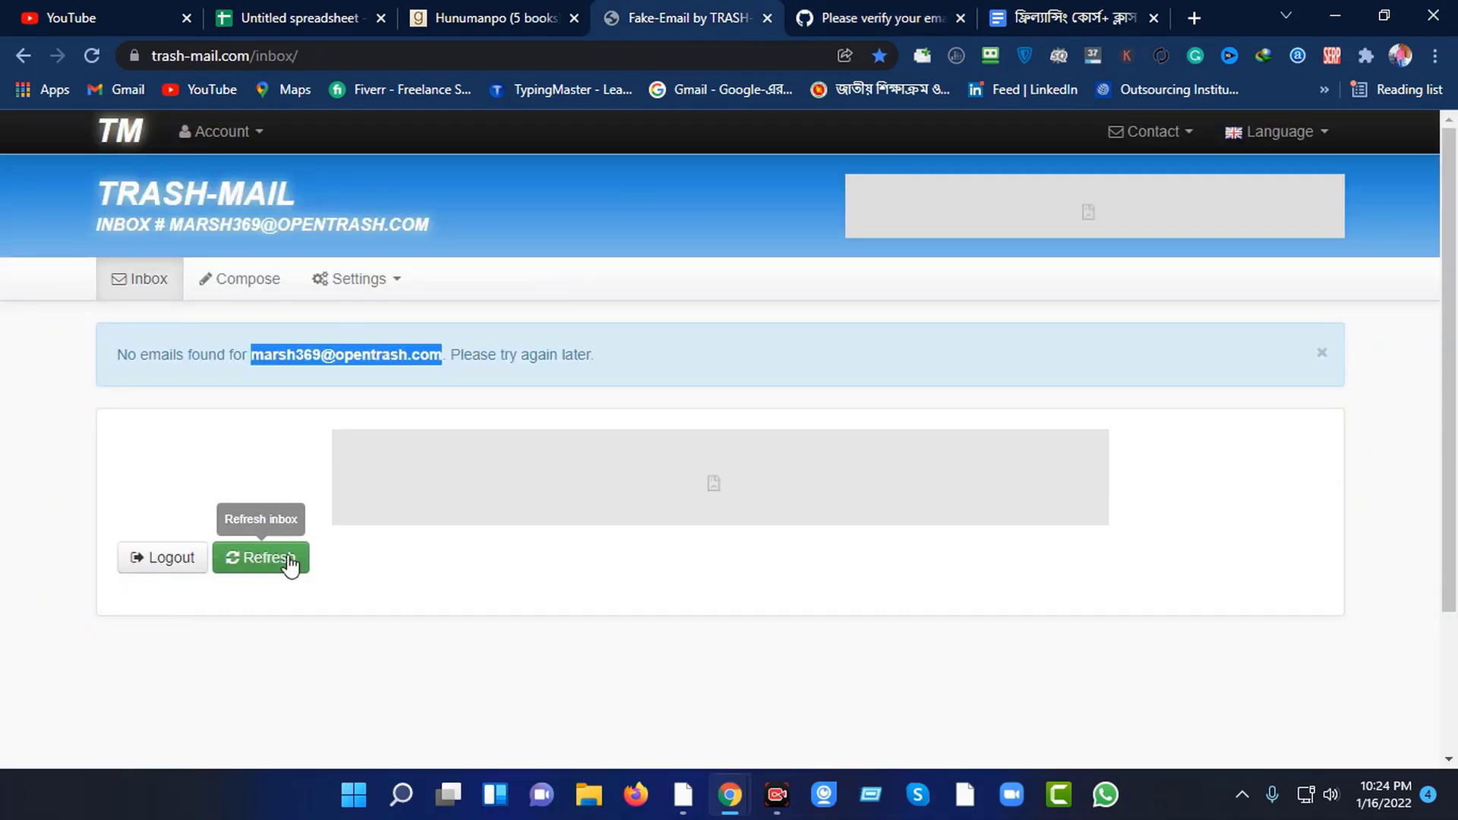
pyautogui.click(259, 561)
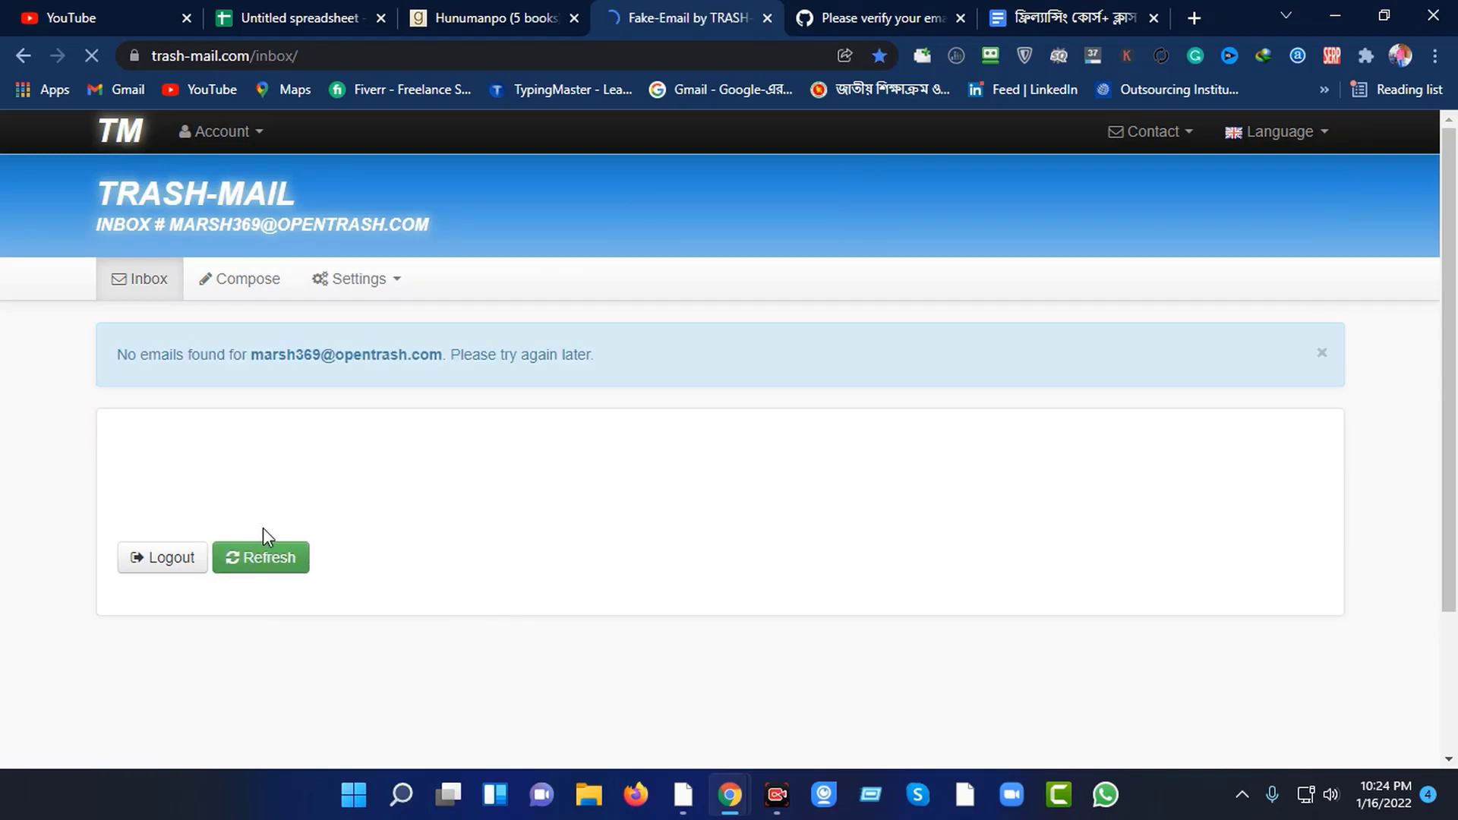
pyautogui.click(256, 558)
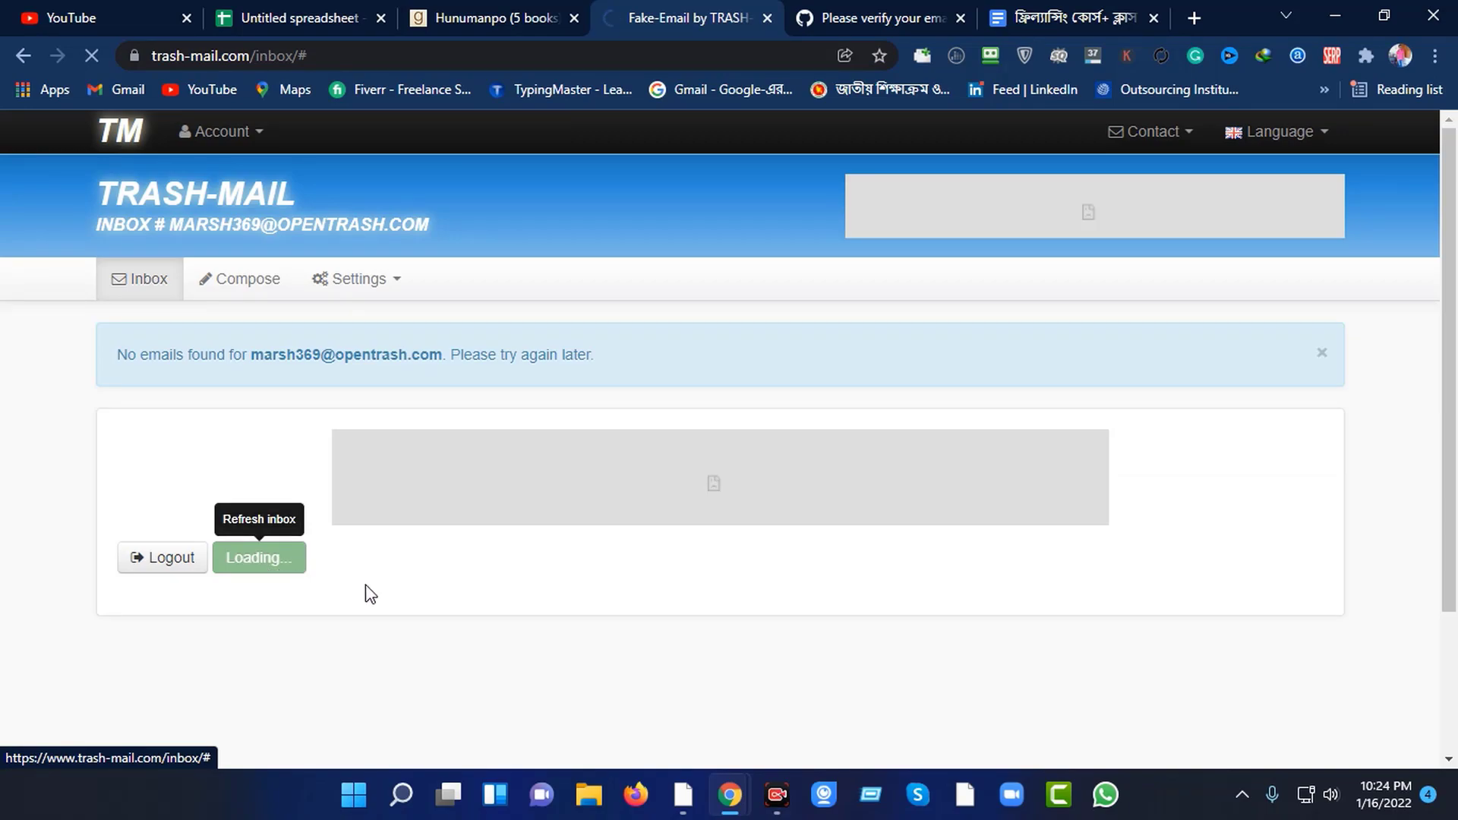
pyautogui.click(895, 14)
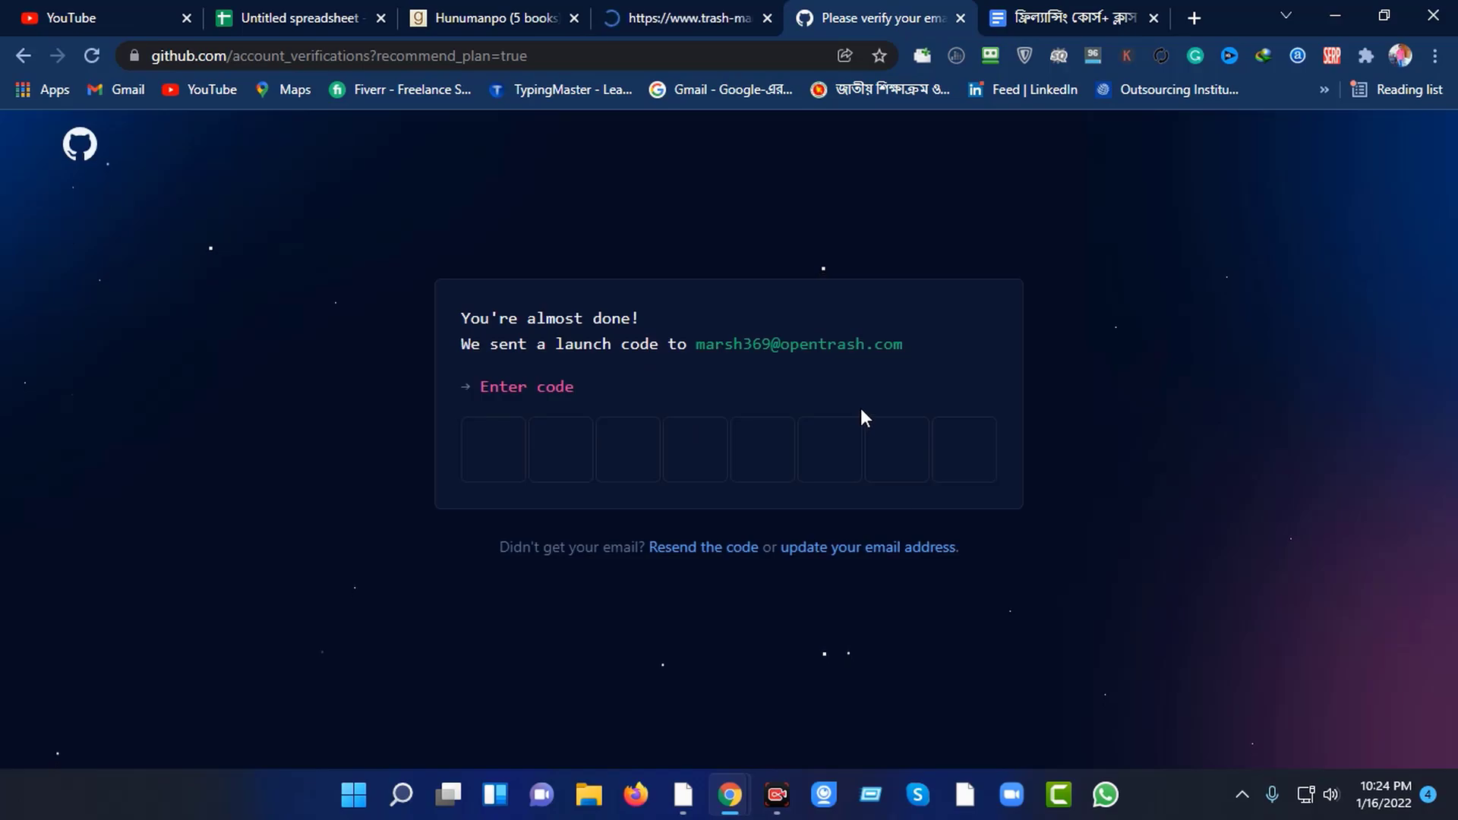
pyautogui.click(695, 17)
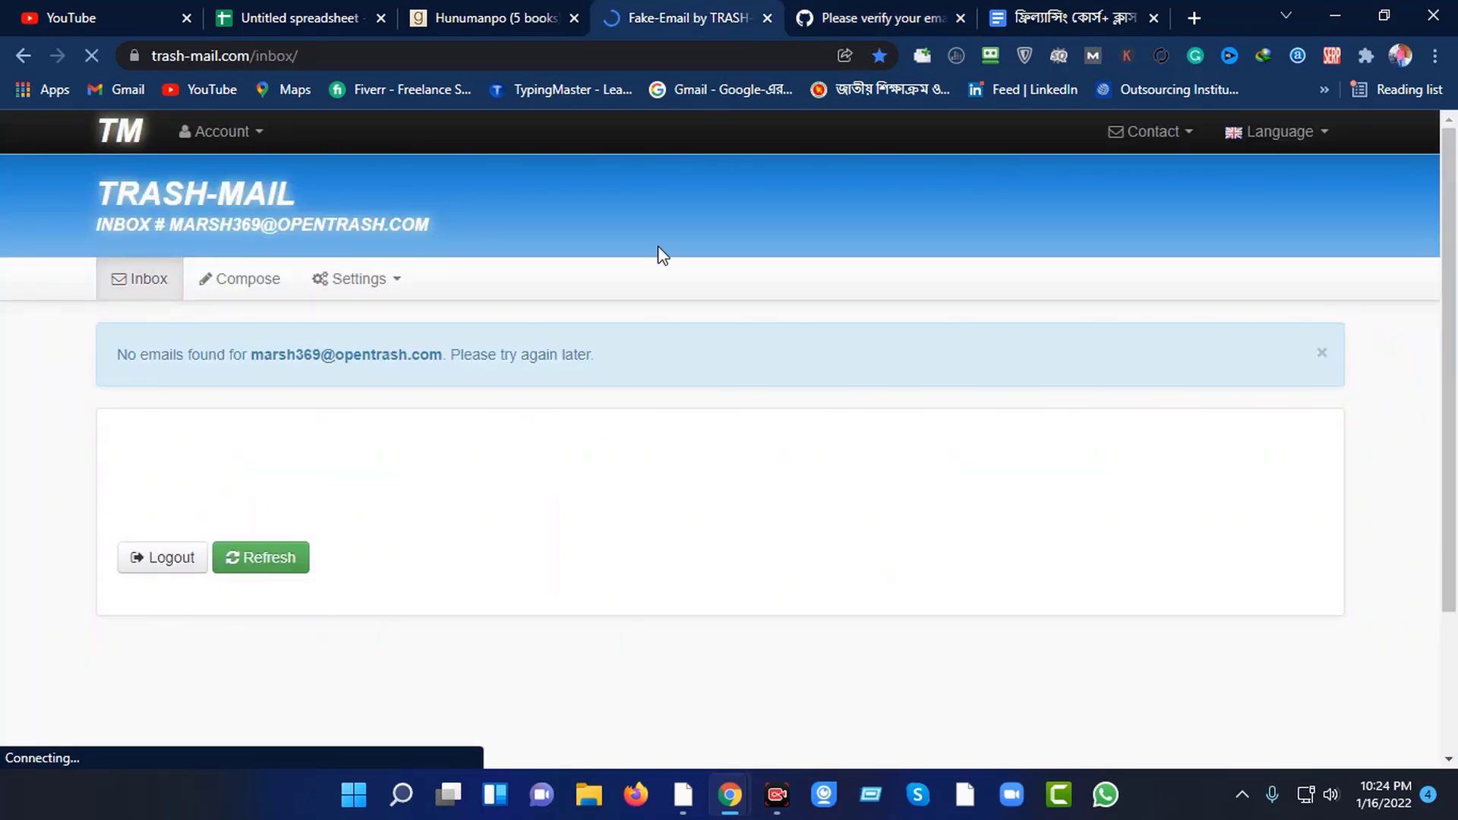
pyautogui.click(269, 563)
pyautogui.click(290, 14)
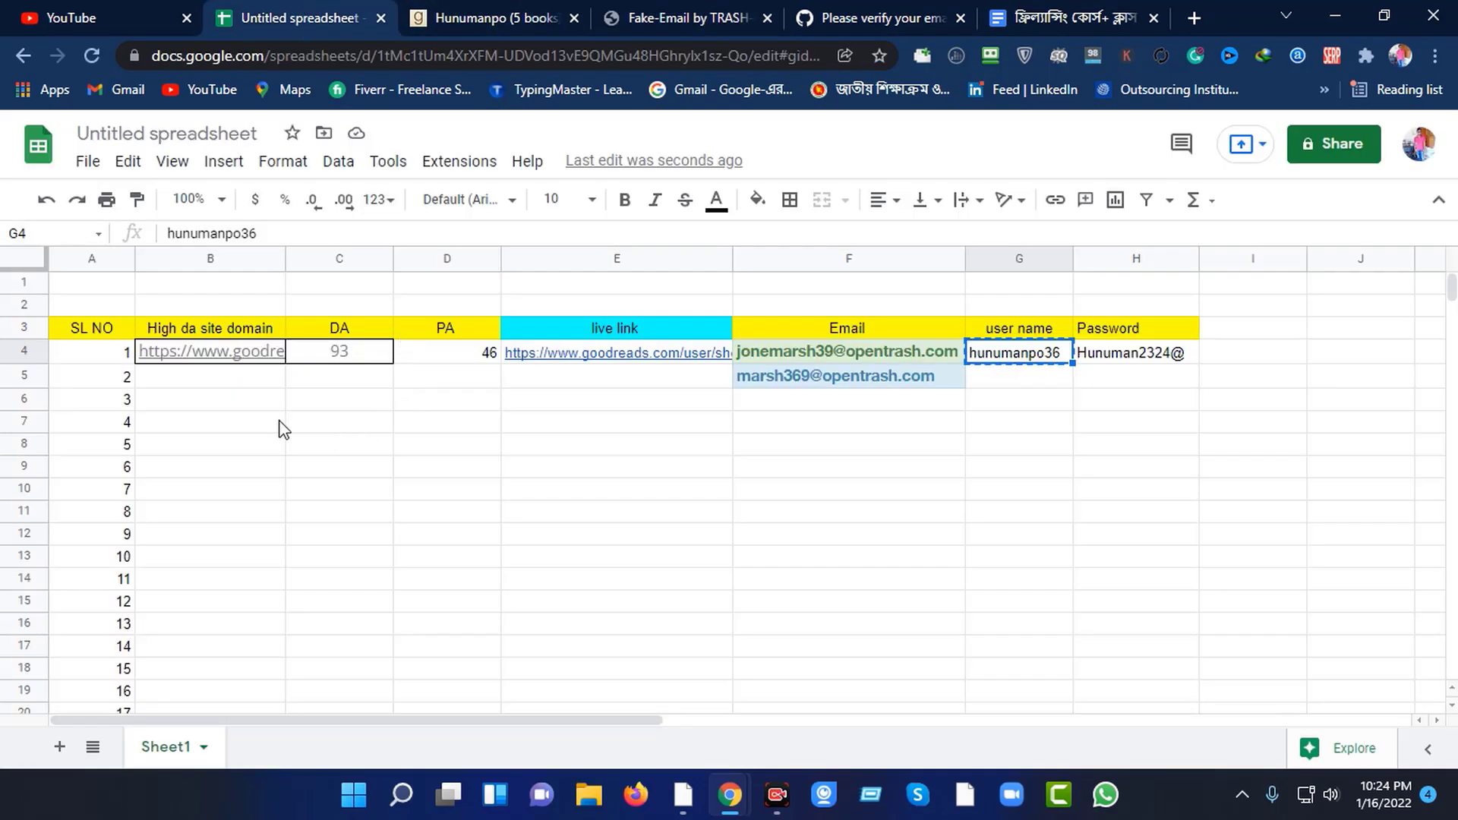
pyautogui.click(245, 389)
pyautogui.click(231, 421)
pyautogui.click(218, 513)
pyautogui.click(216, 581)
pyautogui.click(258, 401)
pyautogui.click(237, 382)
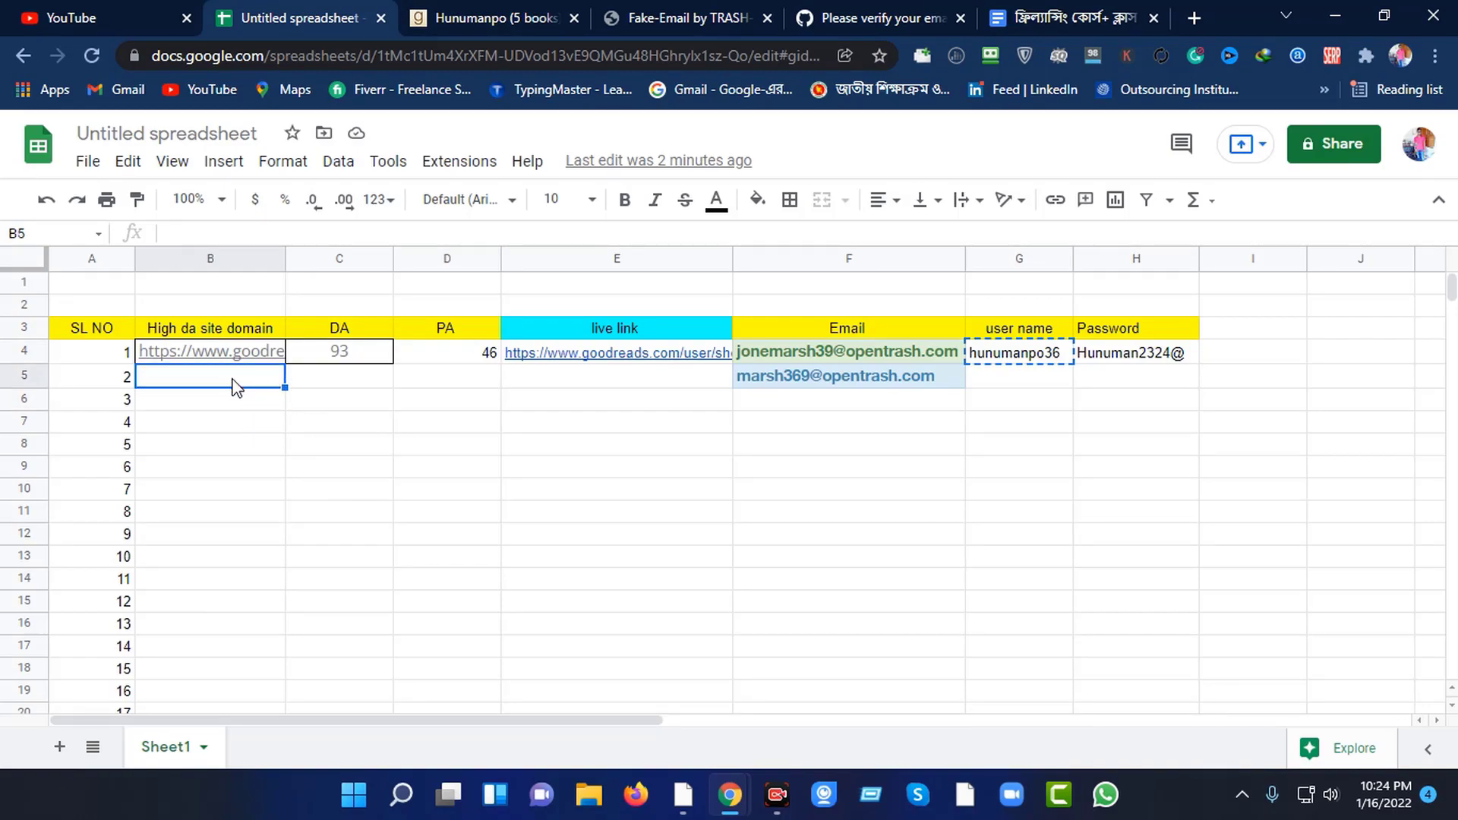
pyautogui.click(922, 3)
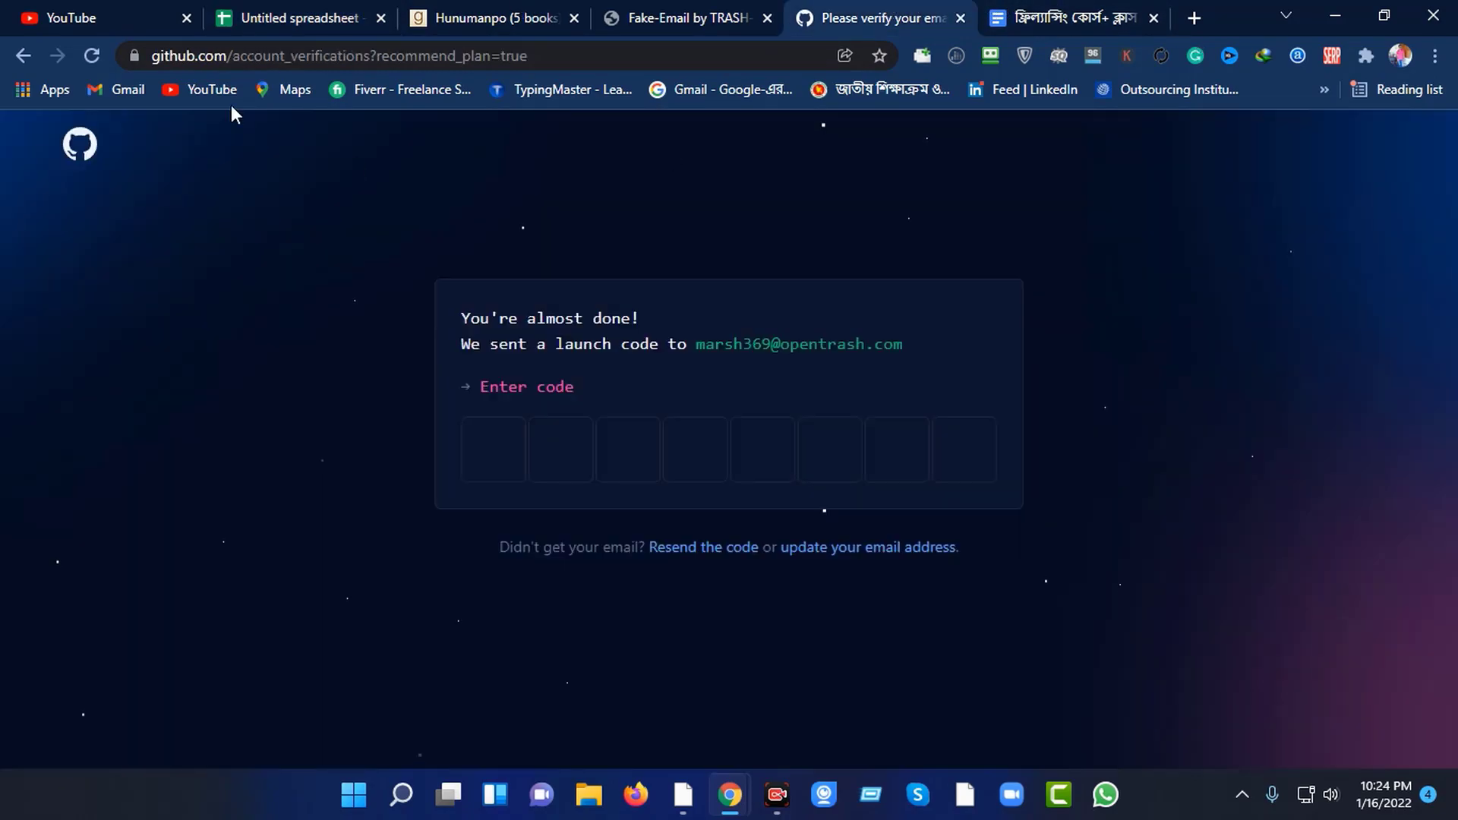
pyautogui.click(238, 55)
pyautogui.click(237, 53)
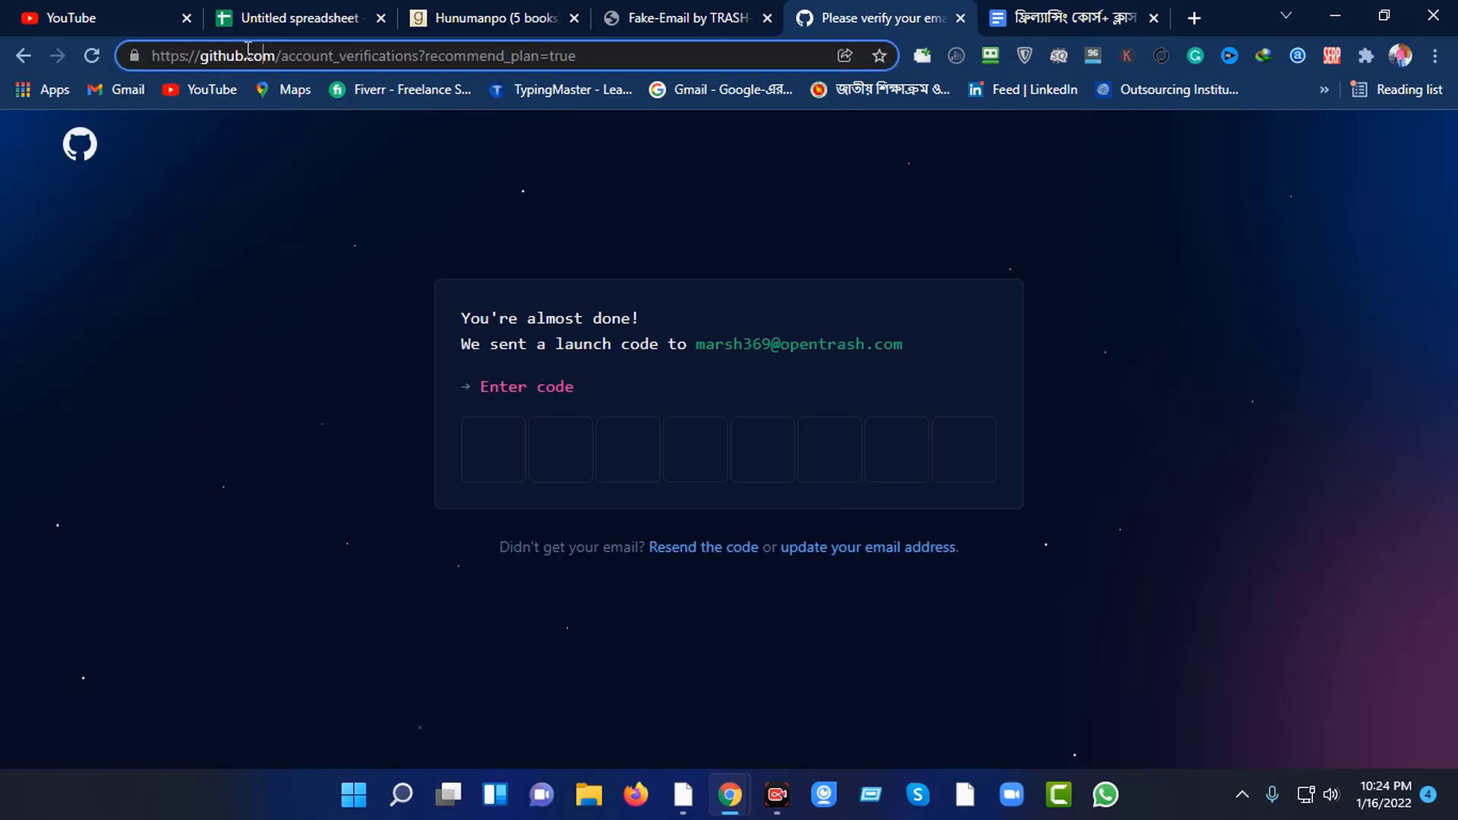
pyautogui.moveTo(280, 59); pyautogui.dragTo(114, 59)
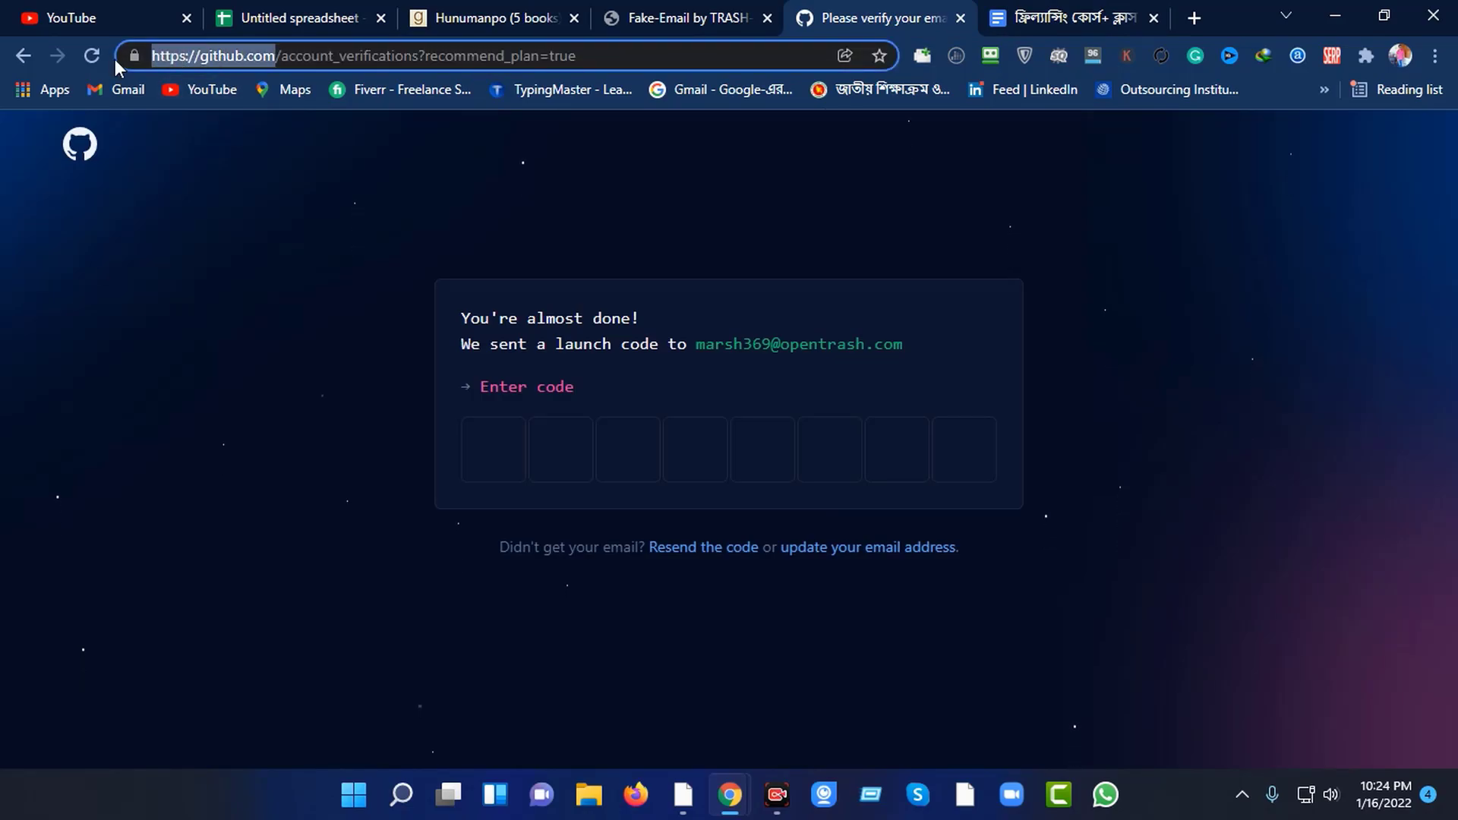
pyautogui.click(307, 7)
pyautogui.hotkey('ctrl', 'v')
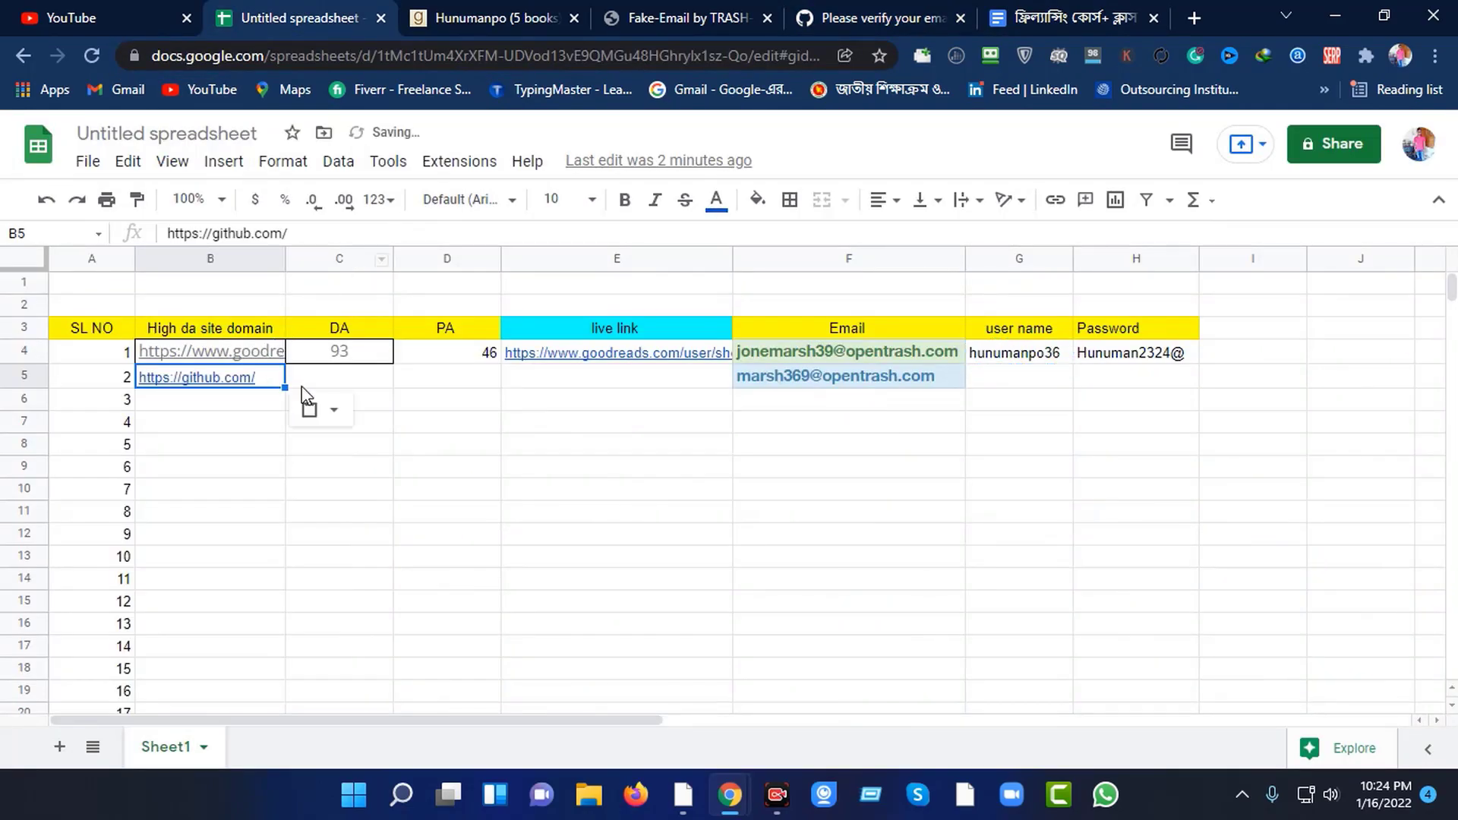
# Step: Read GitHub's Moz metrics and enter DA 96 in C5 and PA 52 in D5
pyautogui.click(847, 18)
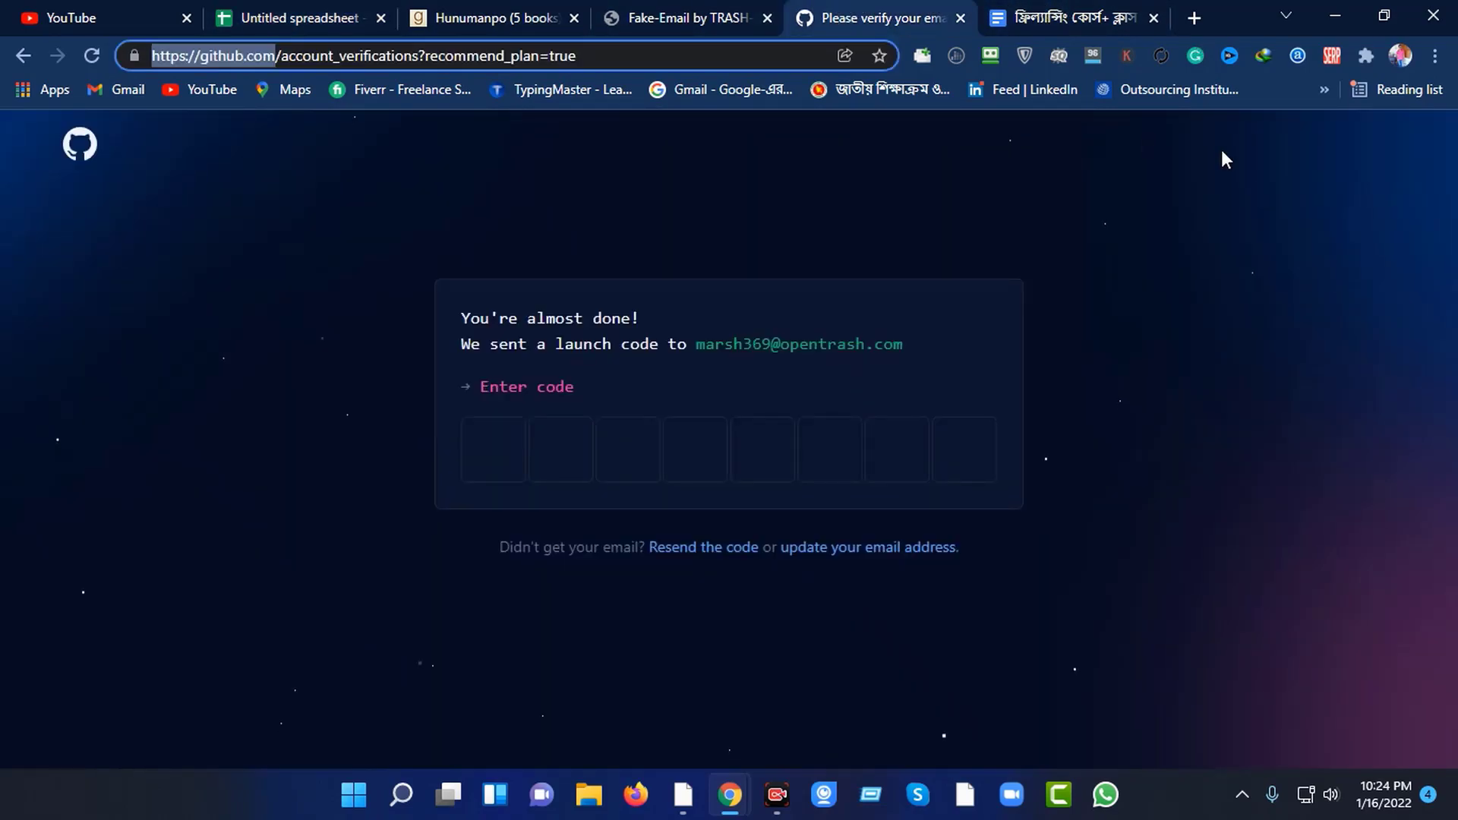
pyautogui.click(1099, 61)
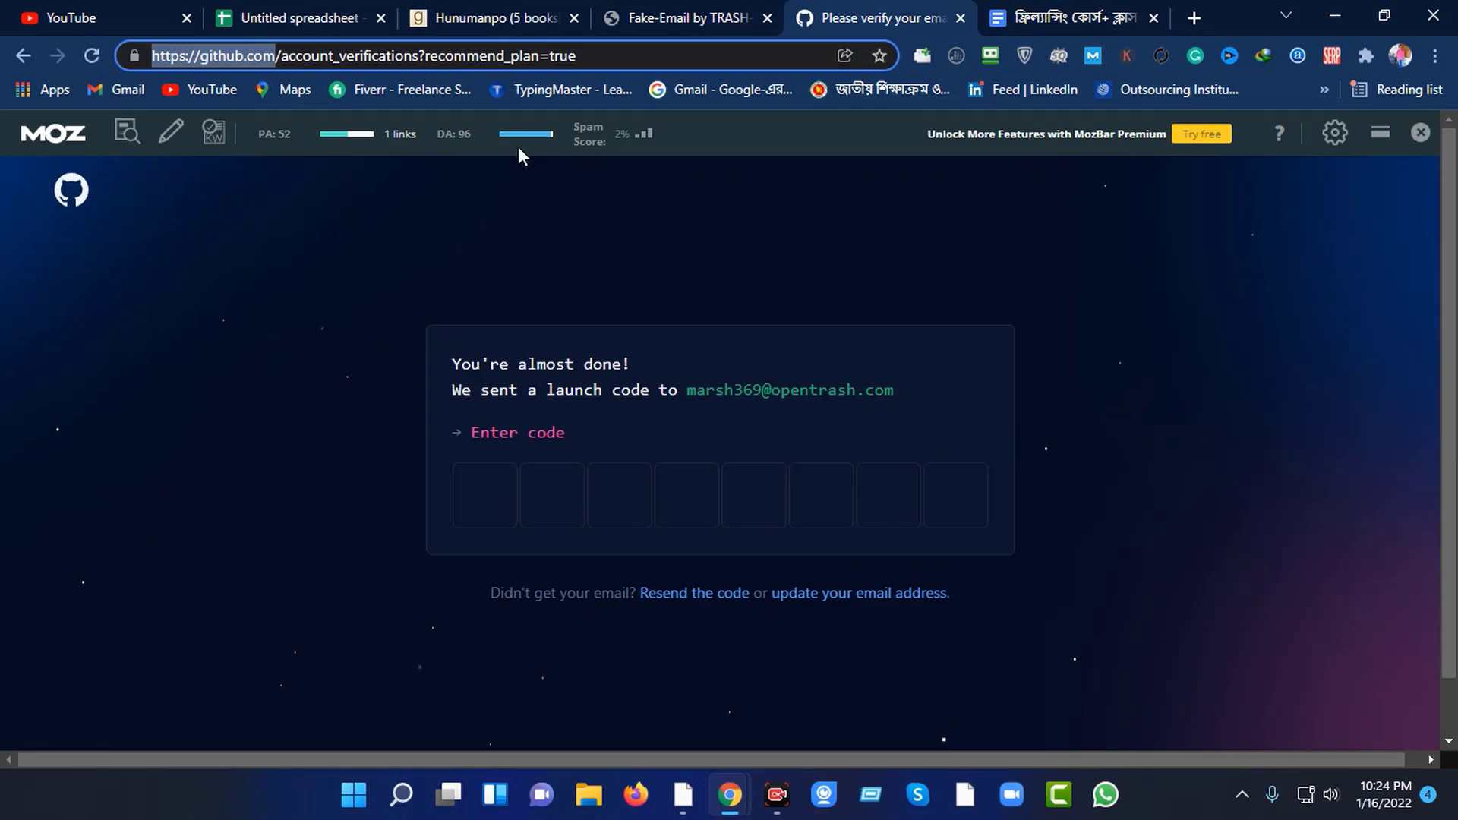
pyautogui.click(292, 18)
pyautogui.click(362, 378)
pyautogui.write('96')
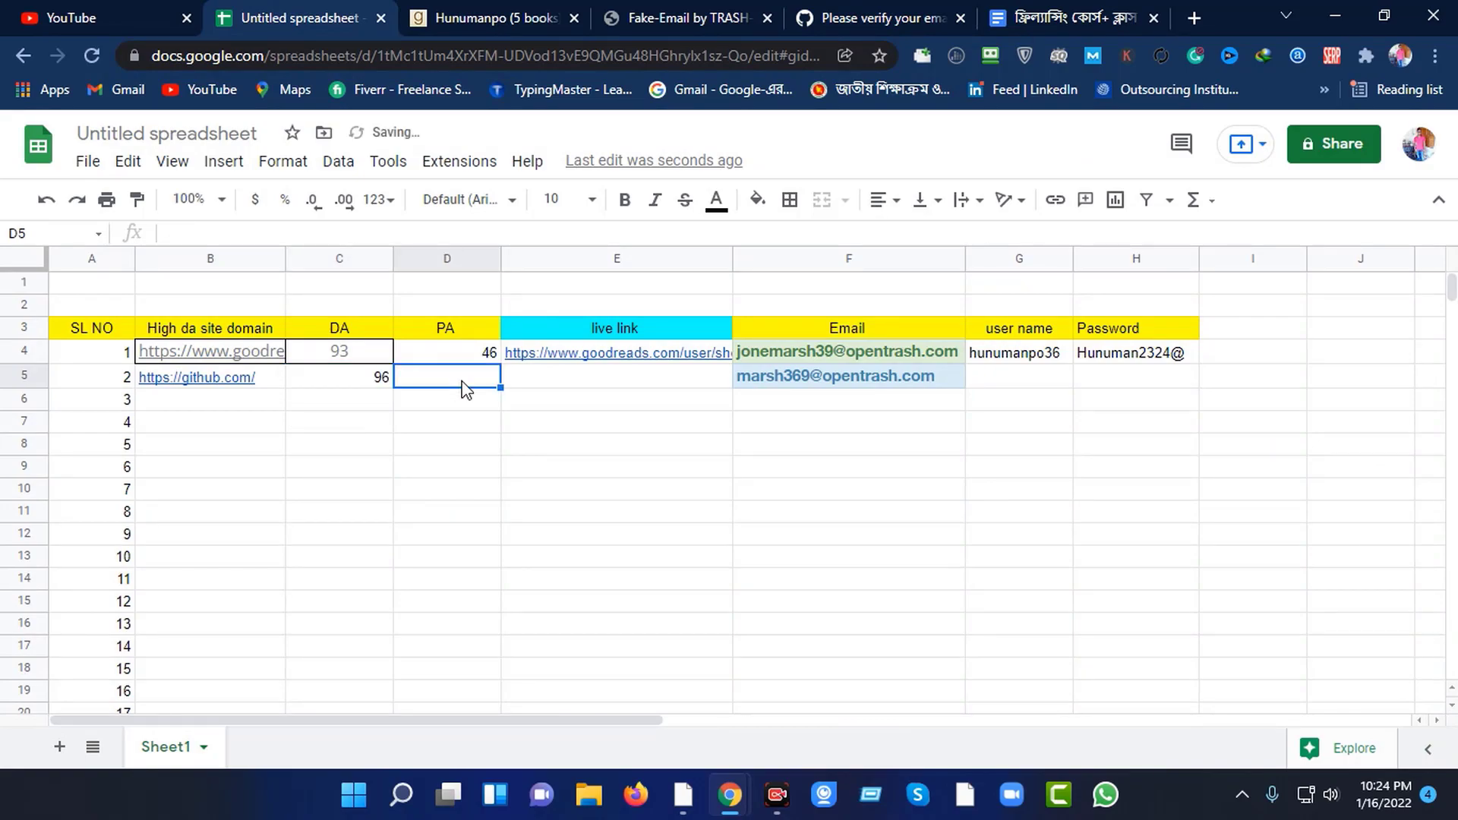
pyautogui.write('52')
pyautogui.click(634, 542)
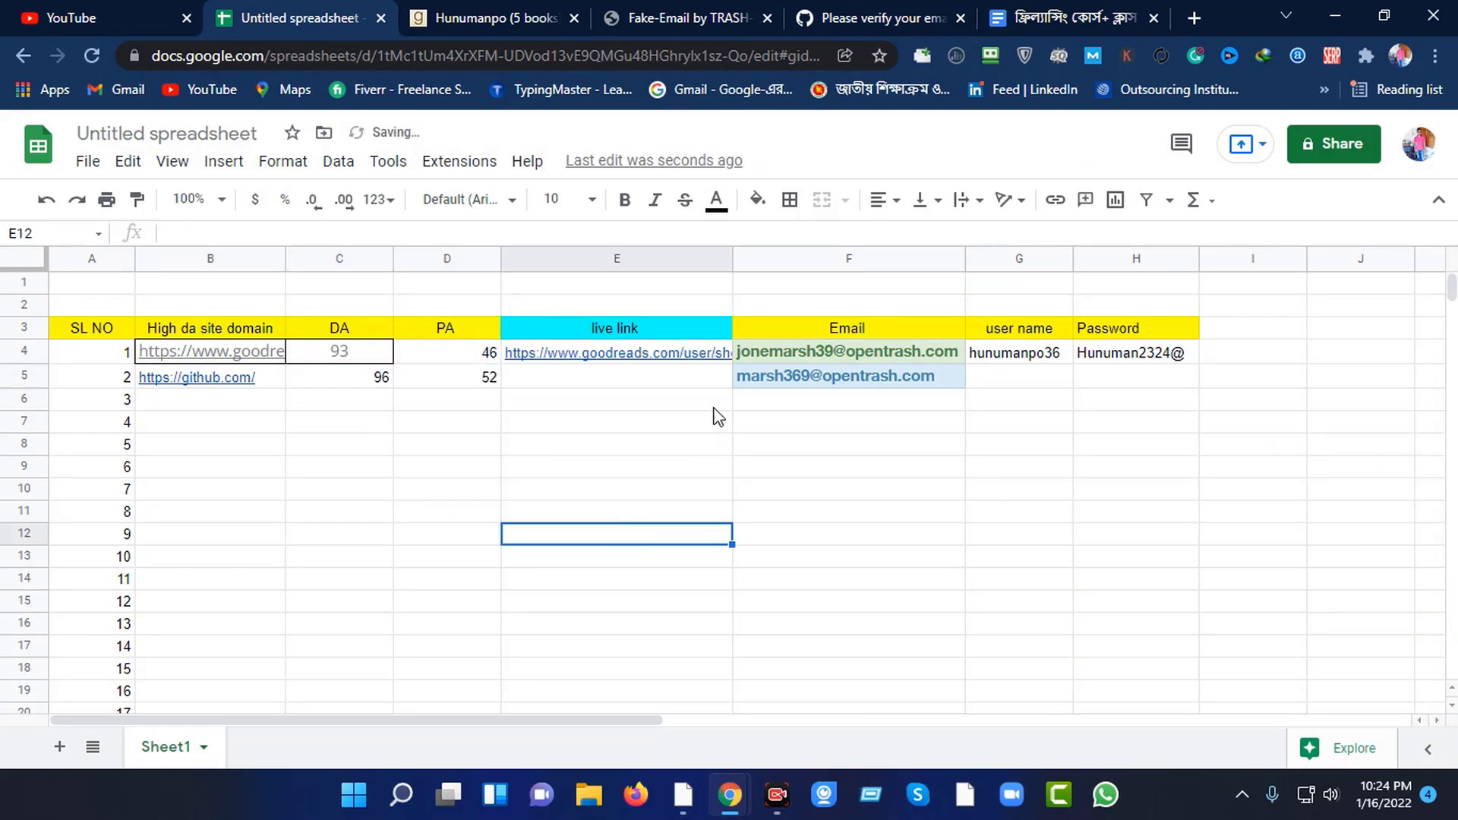
pyautogui.click(638, 392)
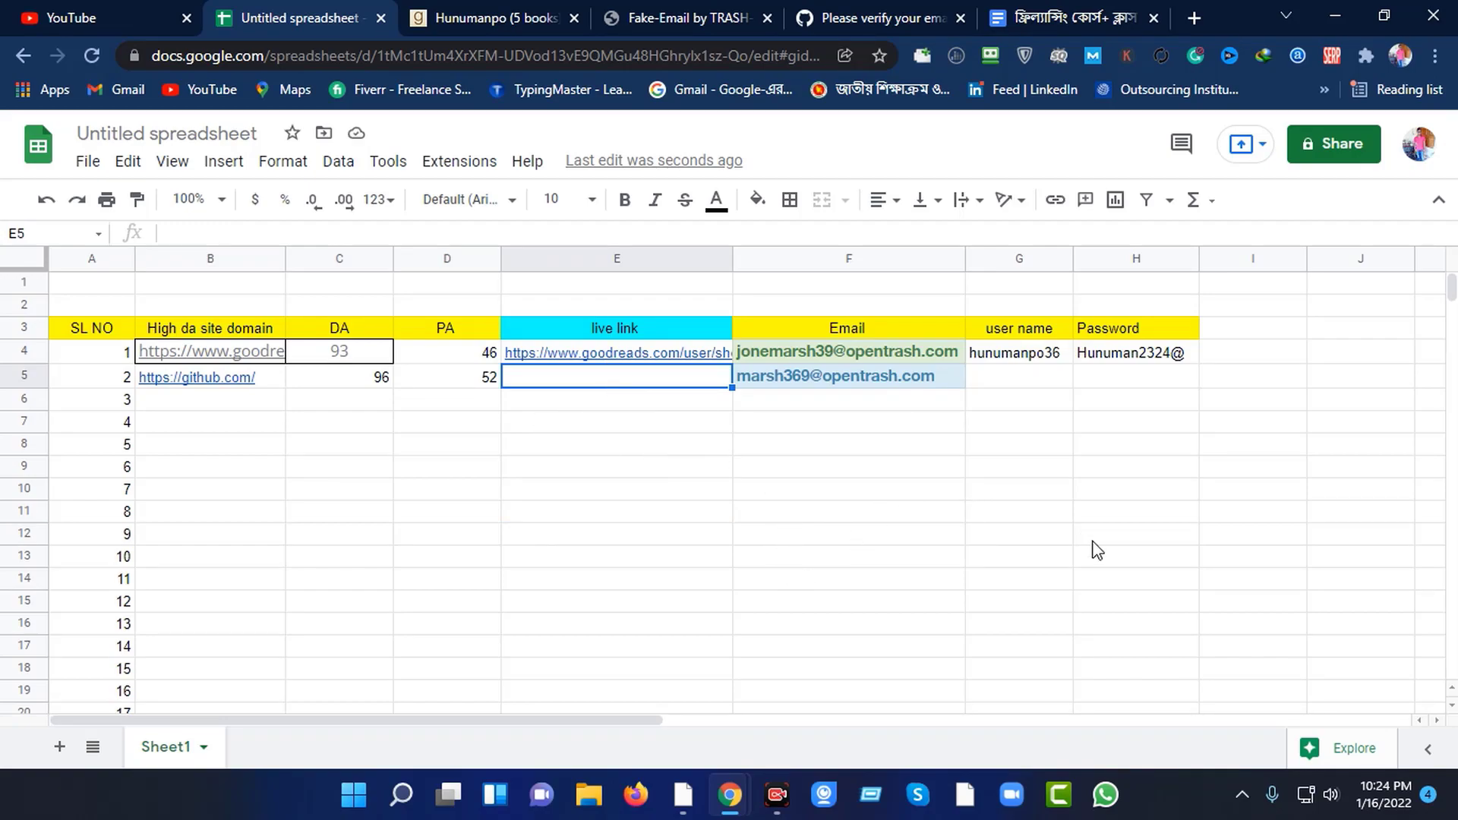
# Step: Copy the username from G4 into G5 and the password from H4 into H5
pyautogui.click(1031, 357)
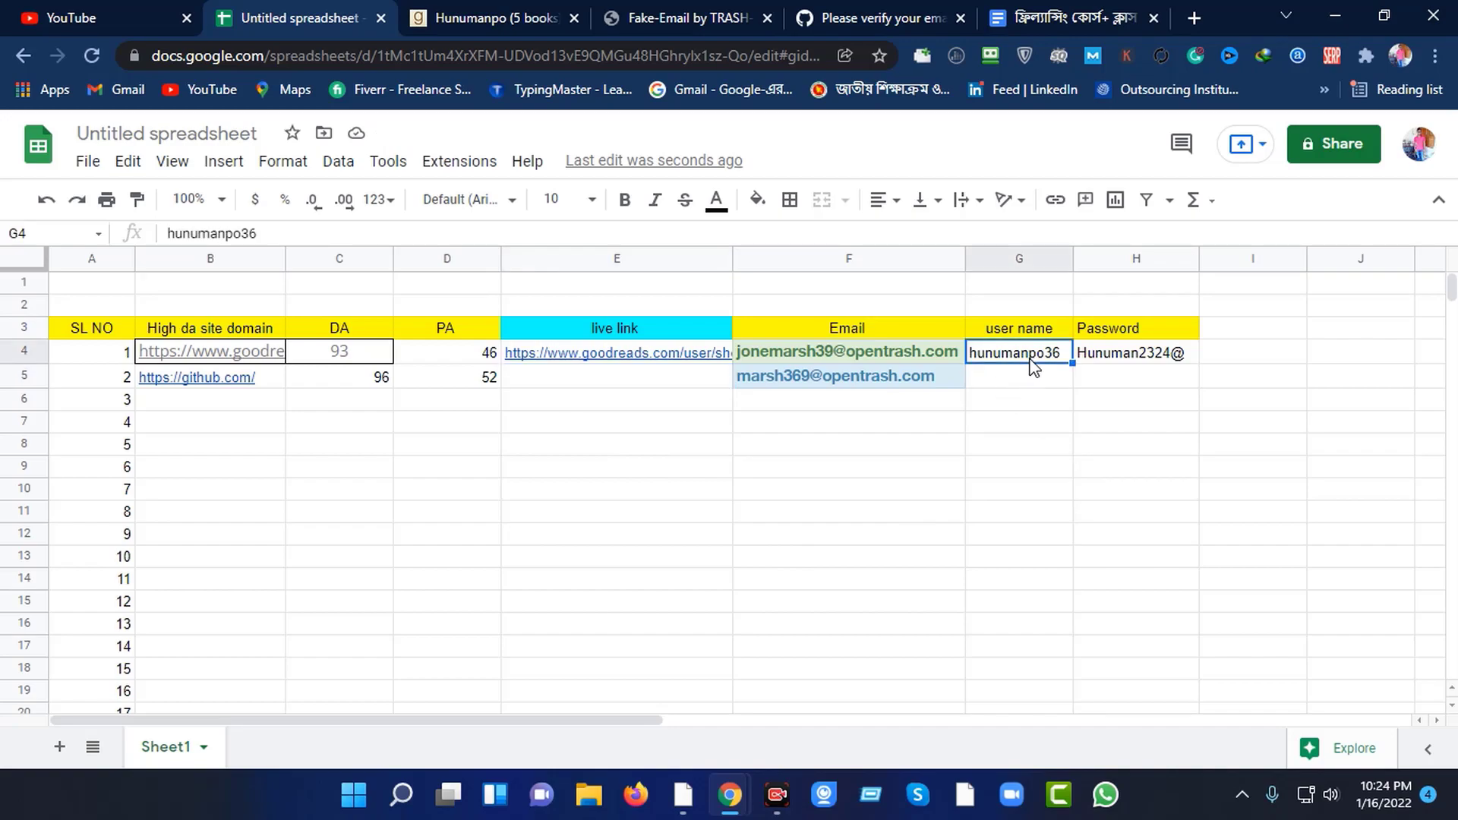
pyautogui.click(1039, 386)
pyautogui.write('hunumanpo36')
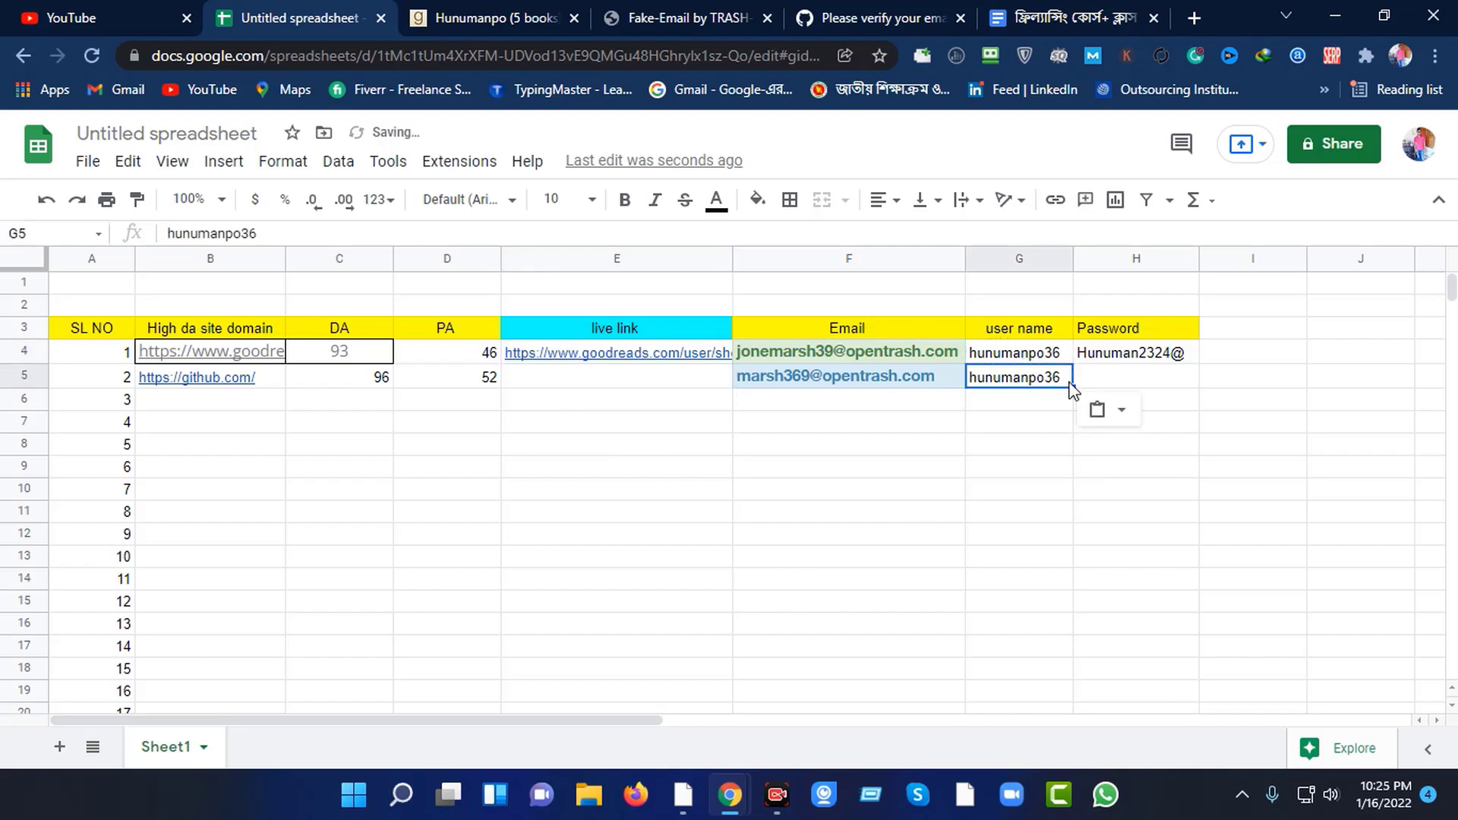
pyautogui.click(1139, 357)
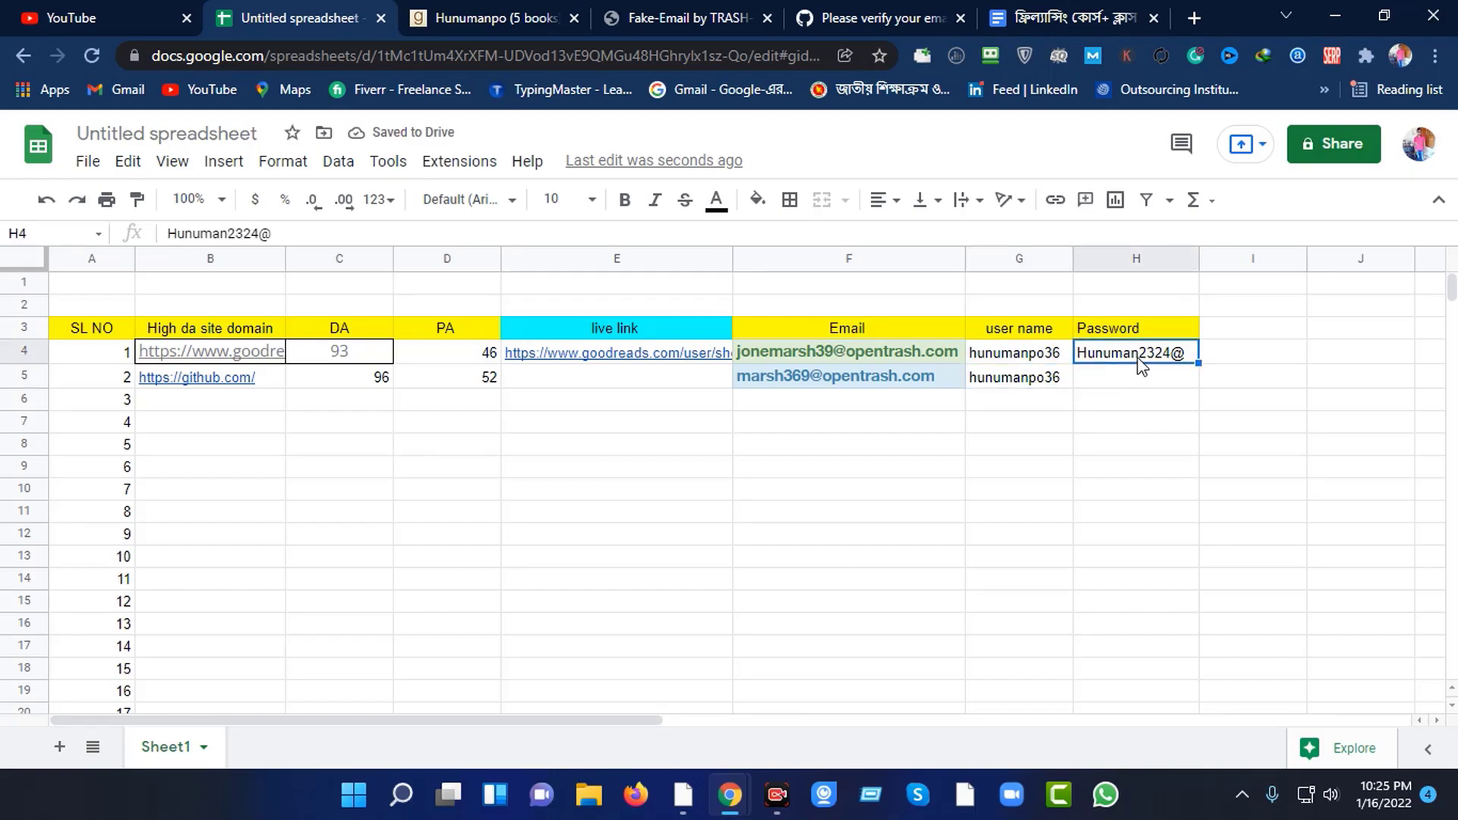
pyautogui.hotkey('ctrl', 'c')
pyautogui.click(1122, 385)
pyautogui.hotkey('ctrl', 'v')
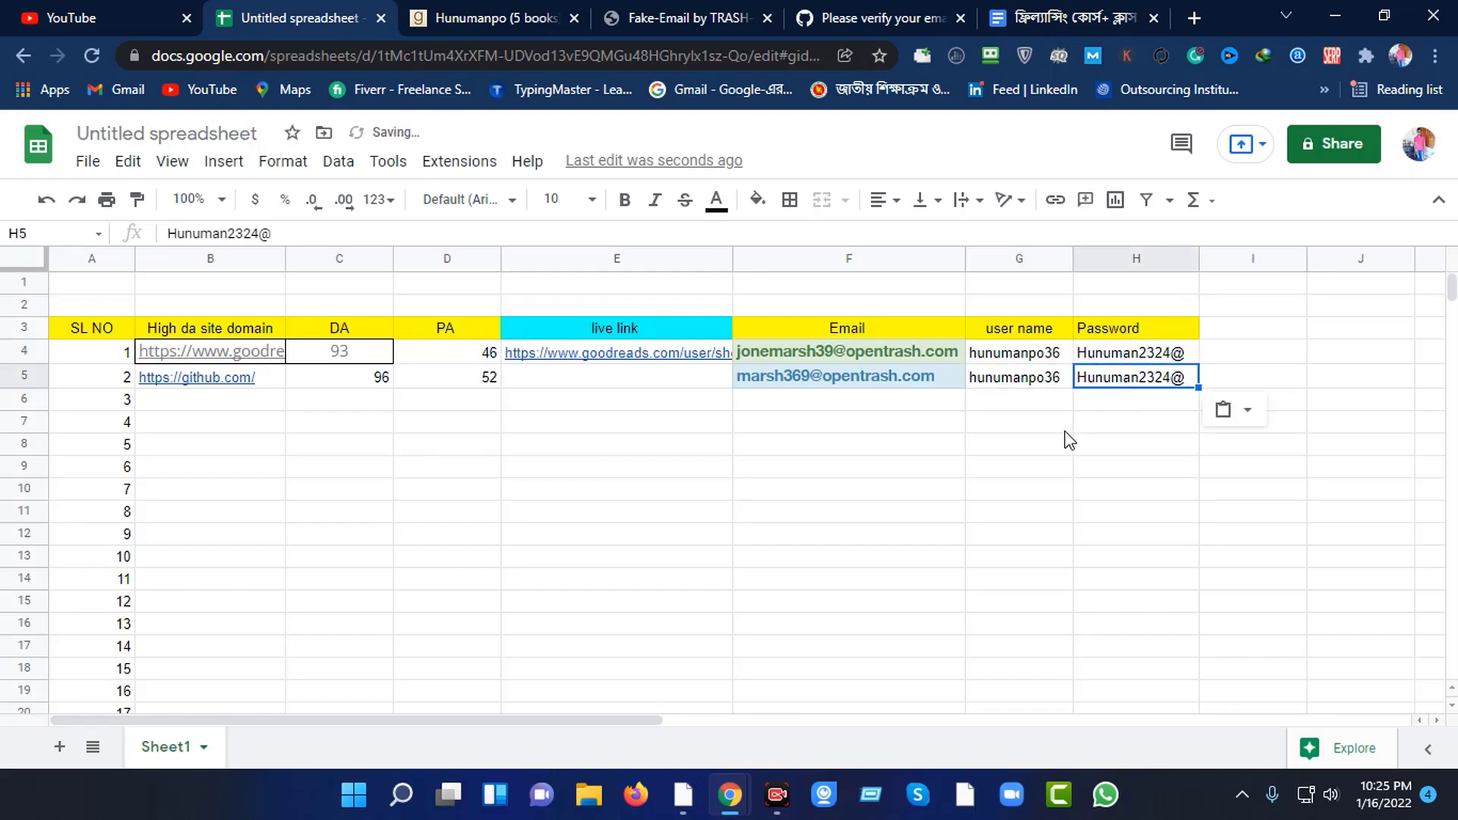
# Step: Check the Goodreads live link in E4, leaving the live-link cell E5 empty
pyautogui.click(621, 381)
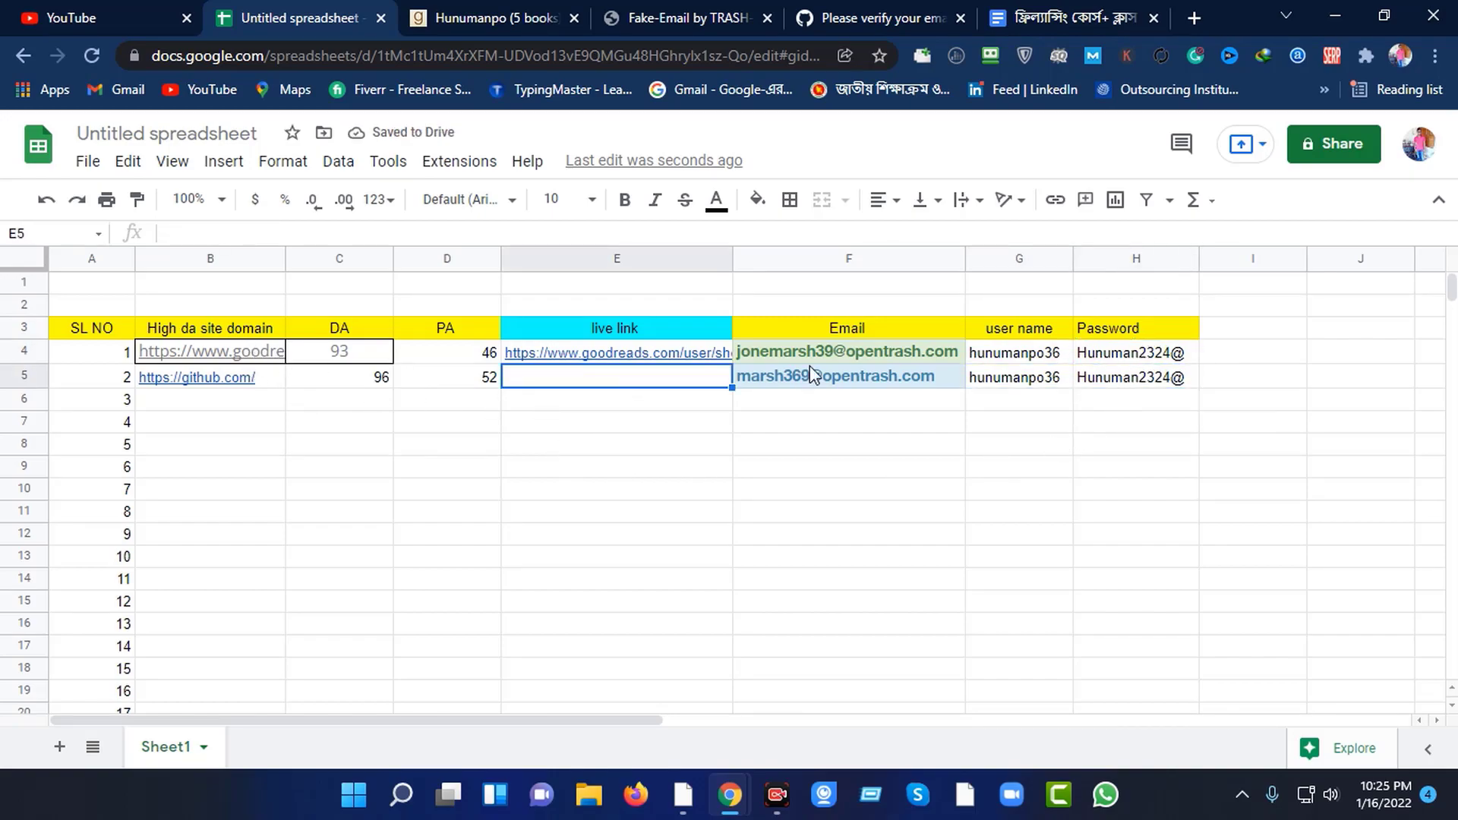
pyautogui.click(675, 360)
pyautogui.click(590, 380)
pyautogui.click(592, 513)
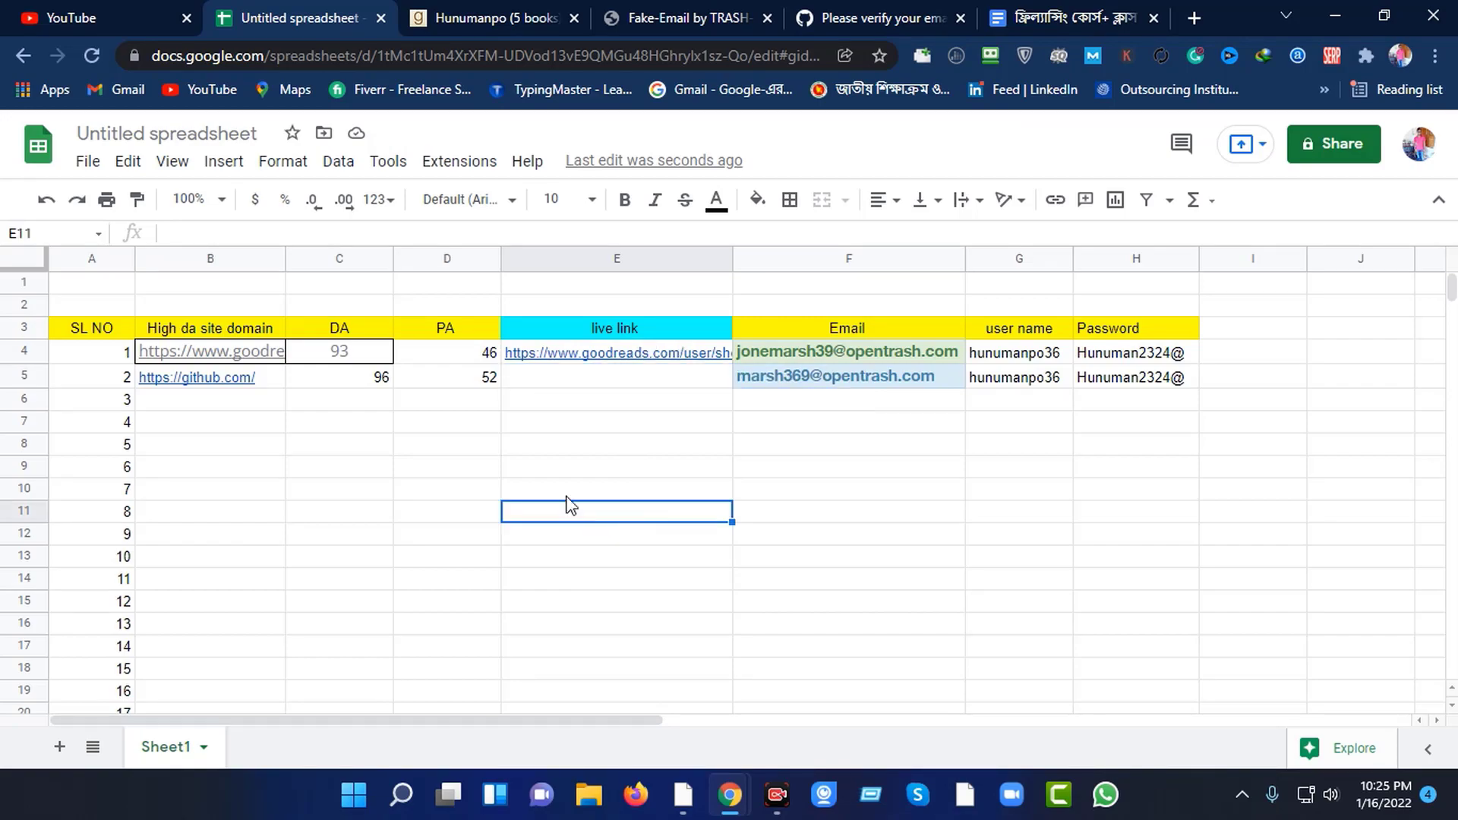
pyautogui.click(538, 385)
pyautogui.click(801, 12)
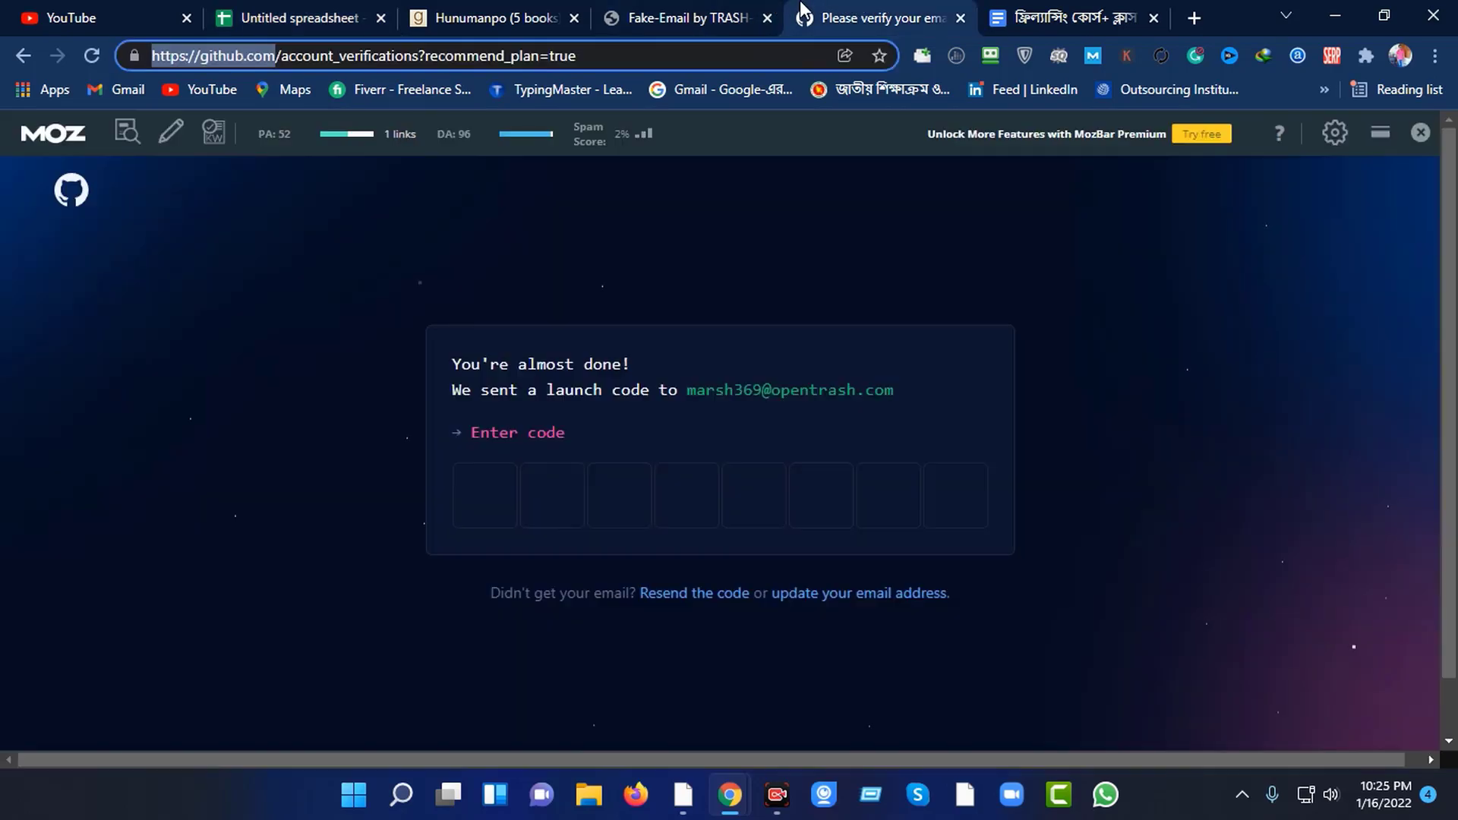
# Step: Refresh the Trash-Mail inbox and open the GitHub launch code email
pyautogui.click(660, 18)
pyautogui.click(242, 617)
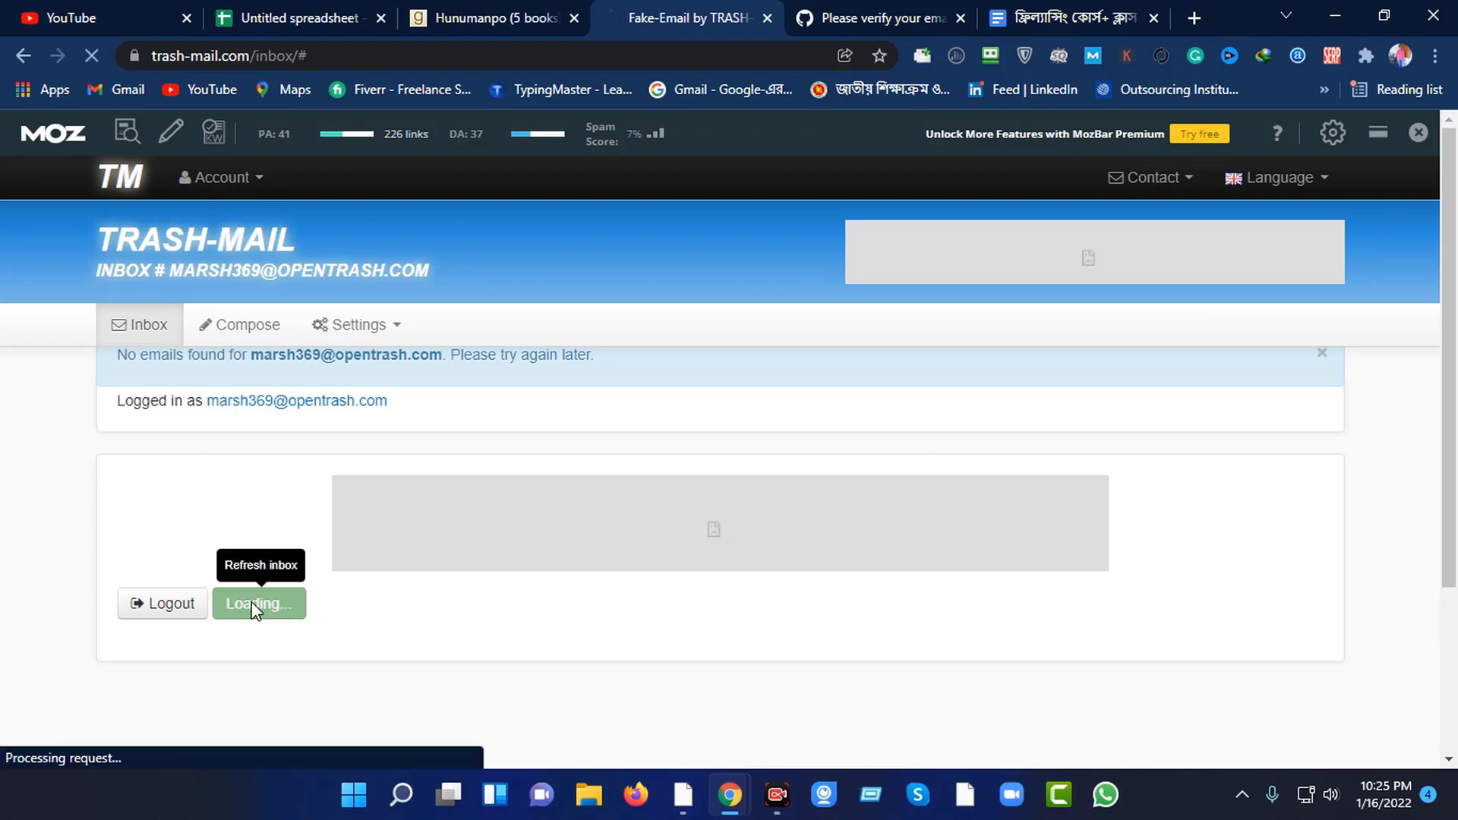
pyautogui.scroll(-3, 524, 547)
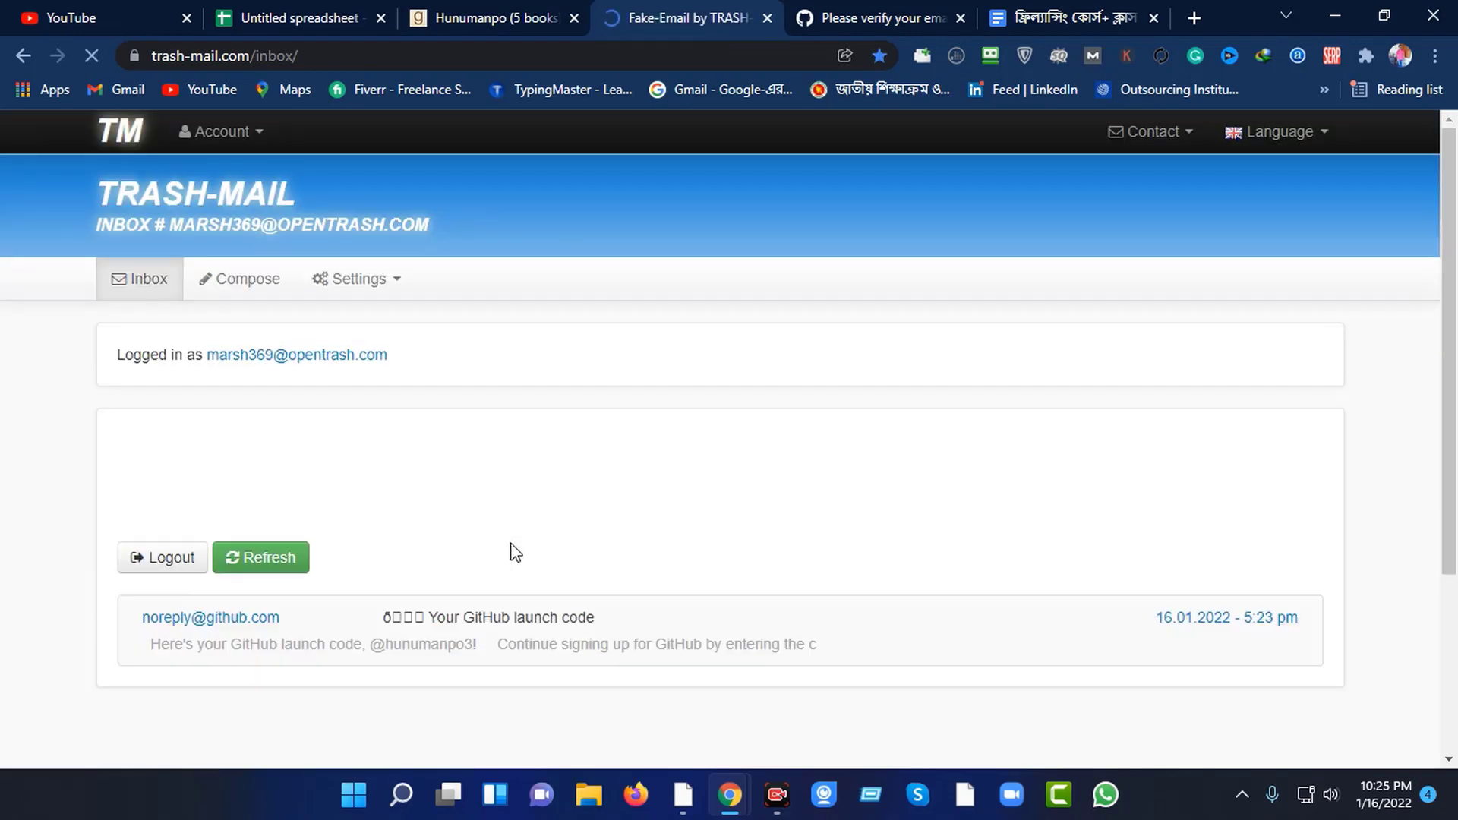
pyautogui.scroll(-1, 627, 729)
pyautogui.scroll(-1, 634, 714)
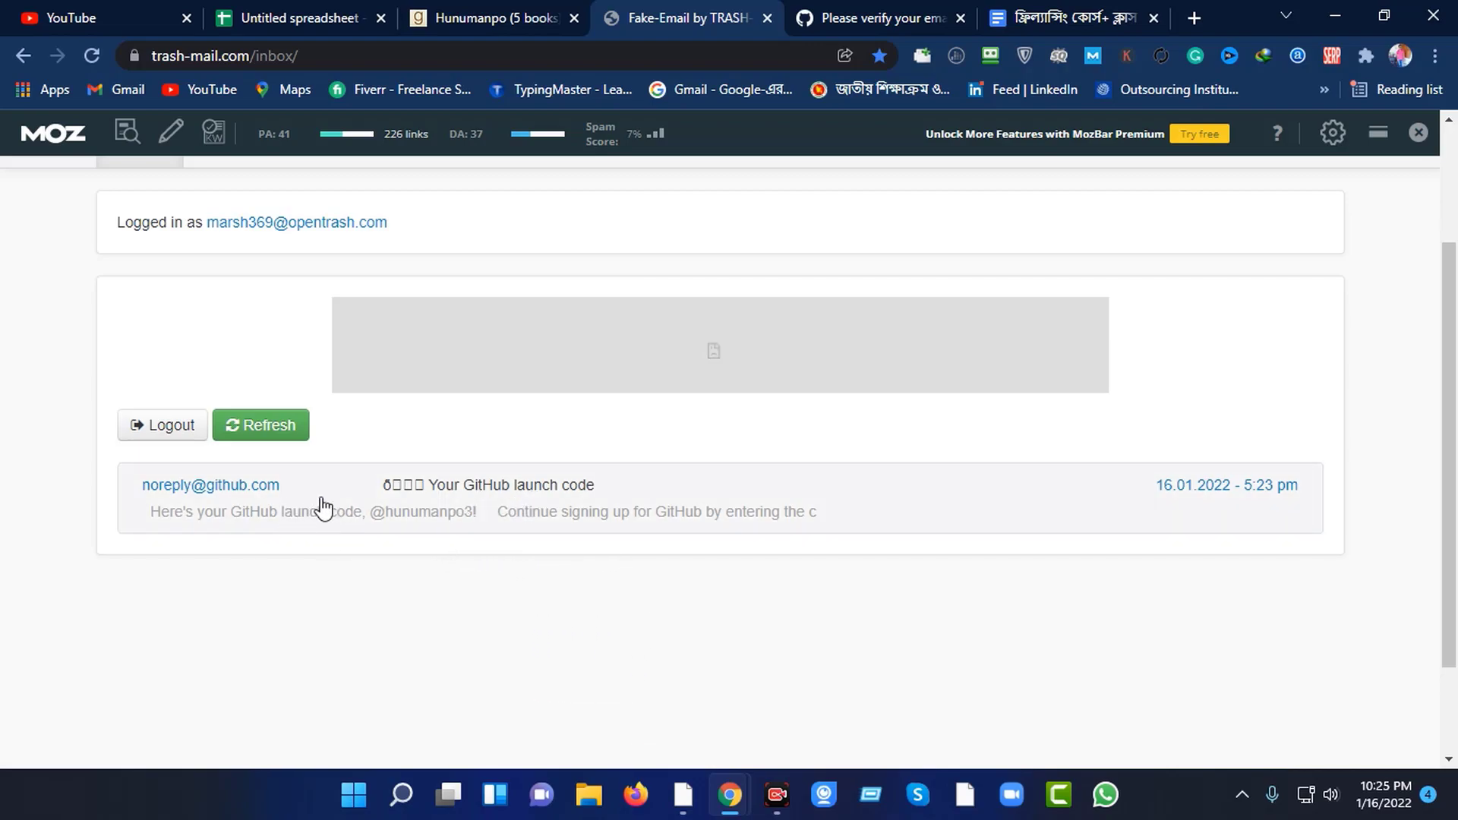
pyautogui.click(525, 482)
pyautogui.scroll(-4, 653, 466)
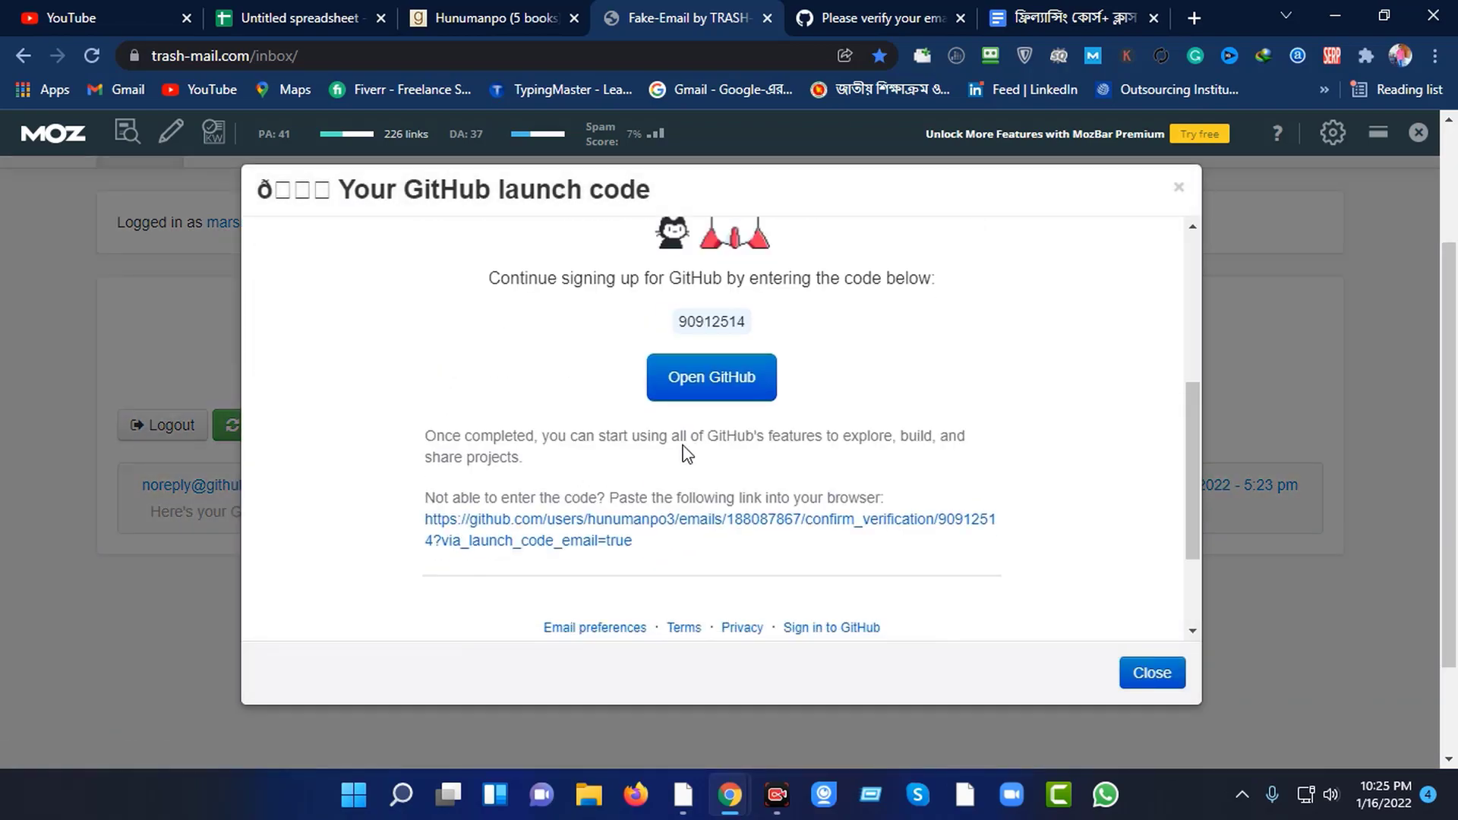
pyautogui.scroll(2, 693, 433)
pyautogui.moveTo(747, 508); pyautogui.dragTo(679, 509)
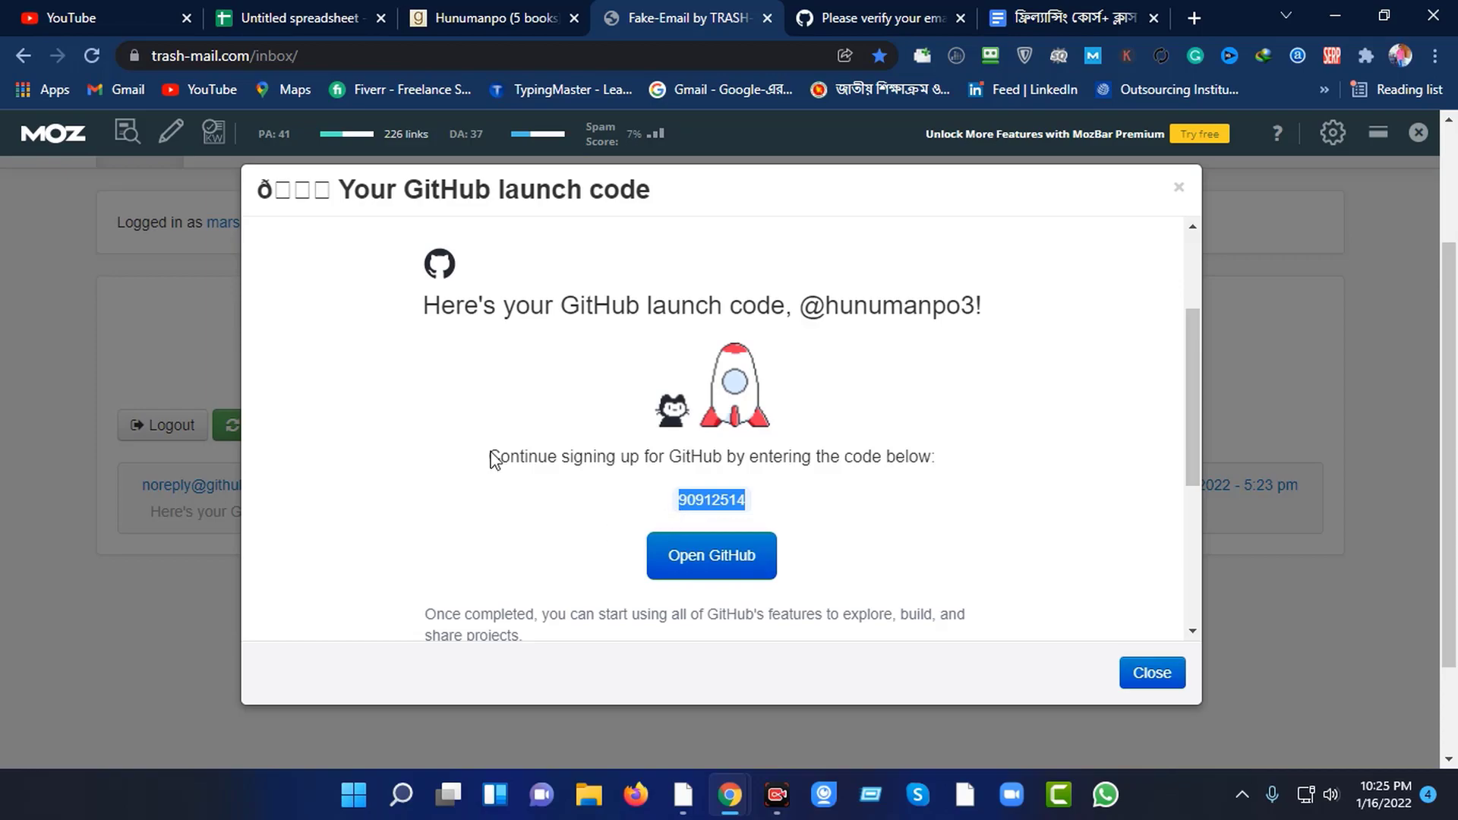
pyautogui.click(1085, 60)
pyautogui.click(1179, 189)
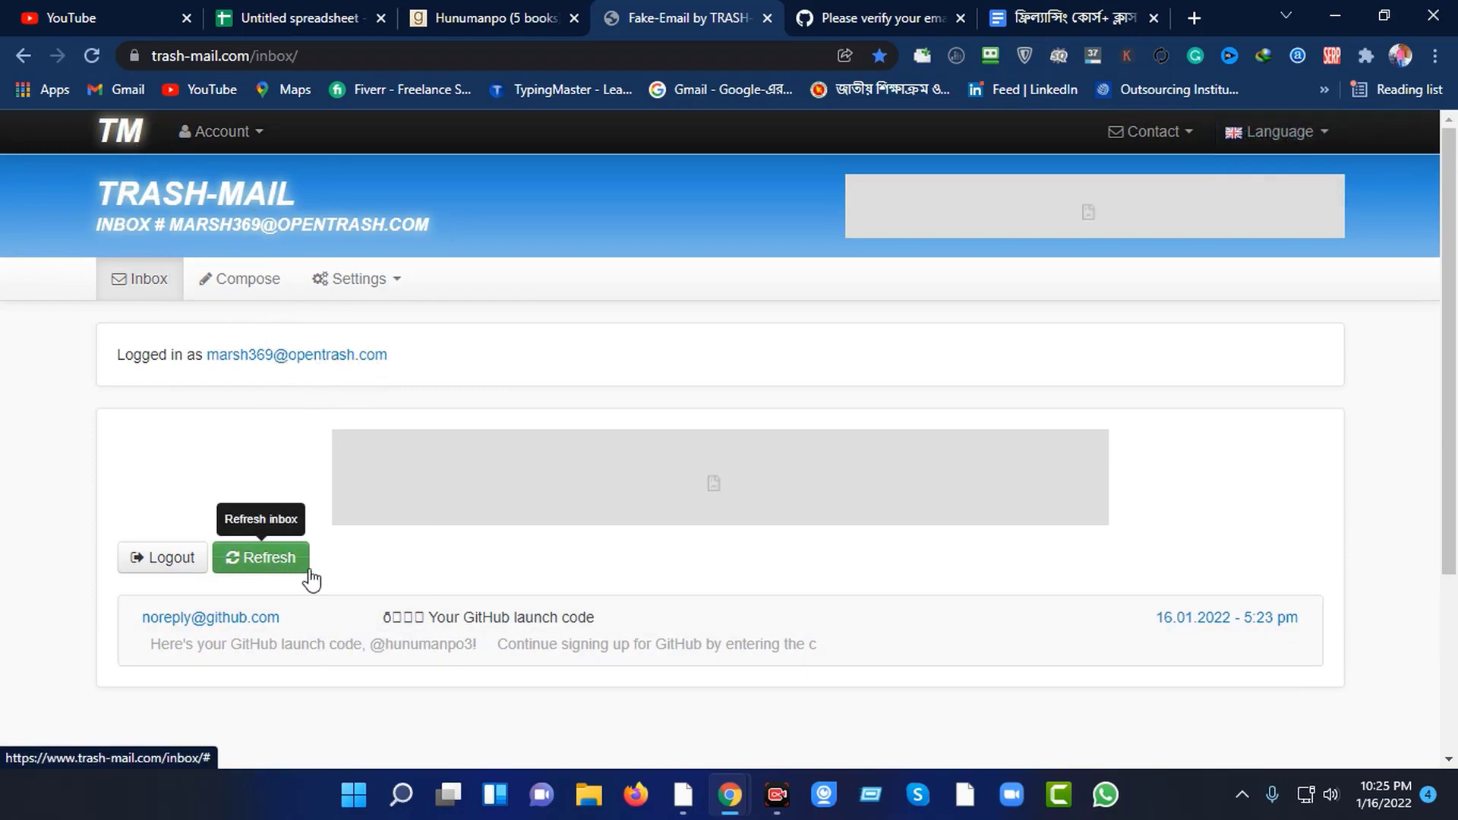
# Step: Copy the launch code from the email and paste it into GitHub's code boxes
pyautogui.click(477, 652)
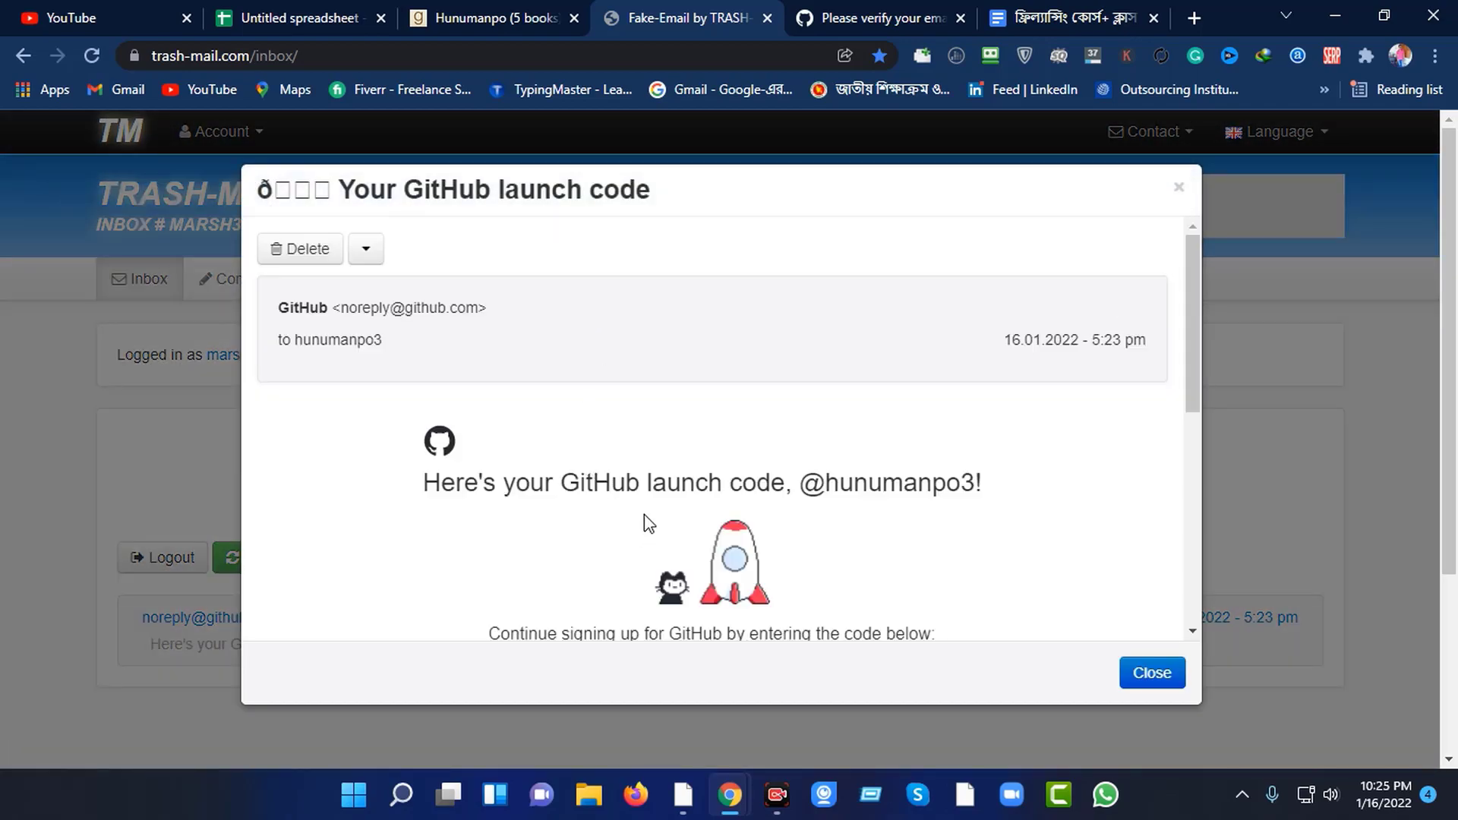
pyautogui.scroll(-5, 644, 516)
pyautogui.moveTo(743, 325); pyautogui.dragTo(560, 345)
pyautogui.click(560, 345)
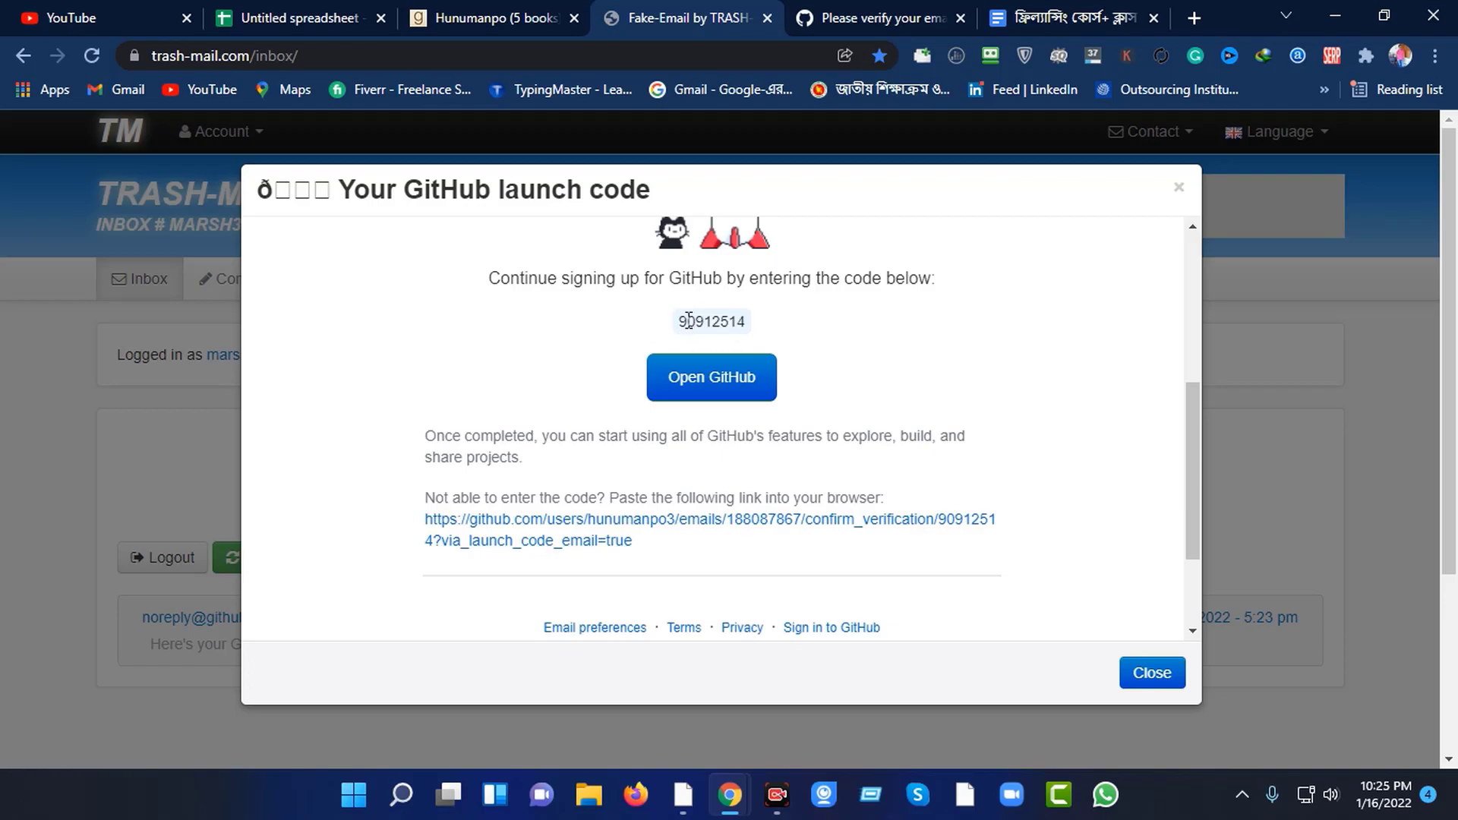
pyautogui.doubleClick(688, 320)
pyautogui.click(911, 17)
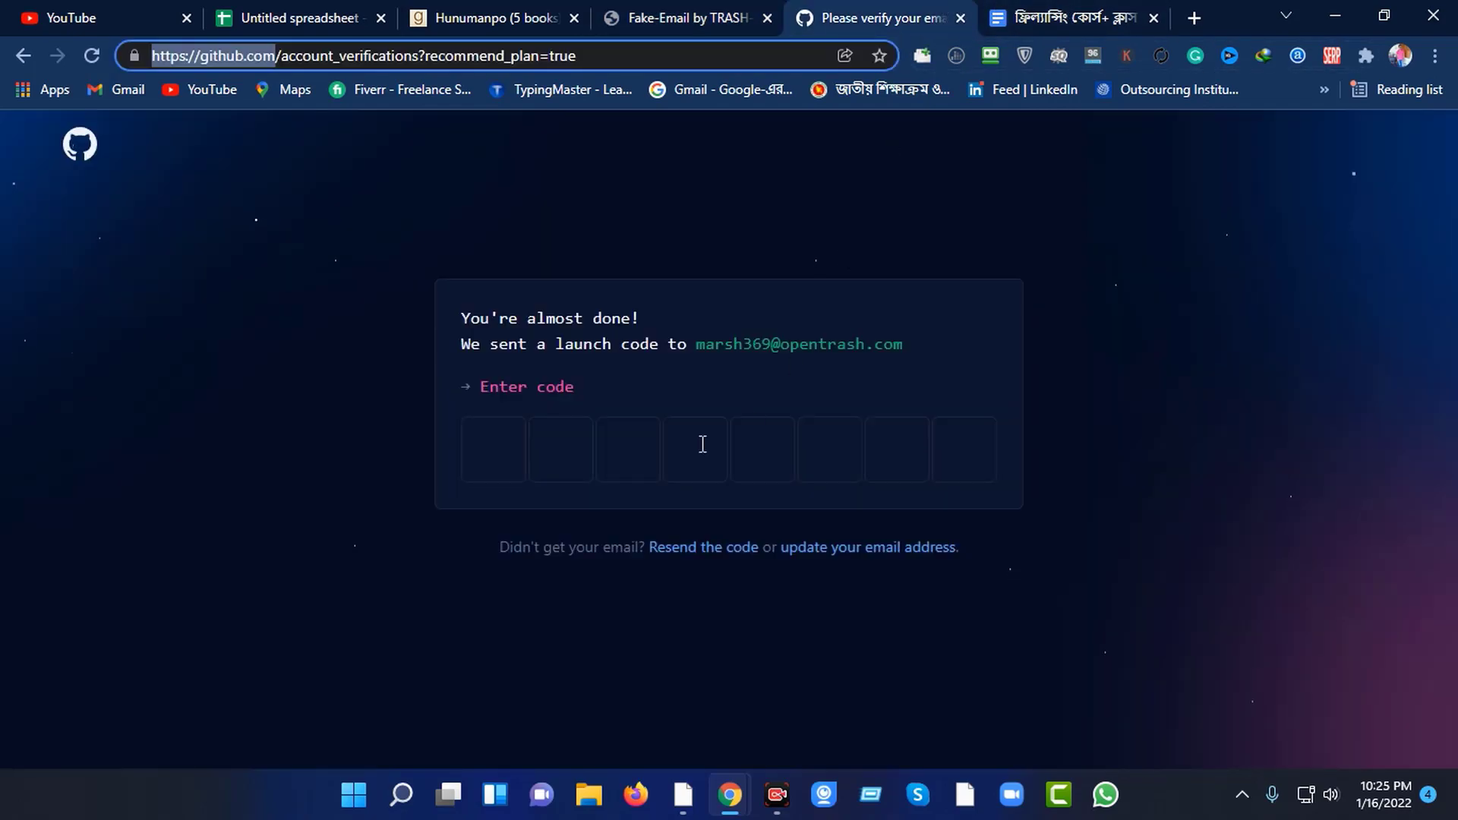
pyautogui.click(514, 463)
pyautogui.hotkey('ctrl', 'v')
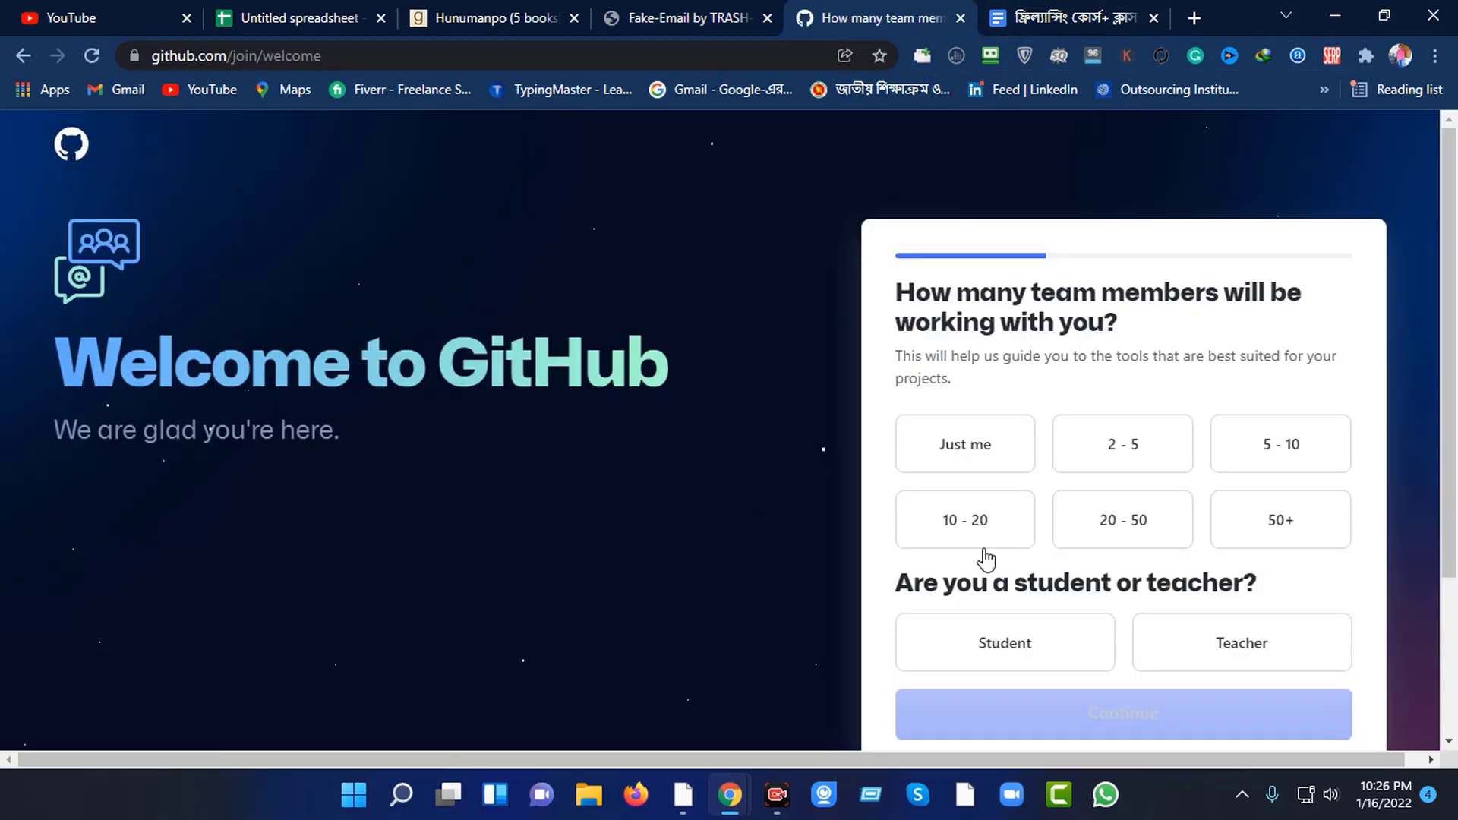
# Step: Answer the welcome questions with 'Just me' and 'Student'
pyautogui.click(989, 451)
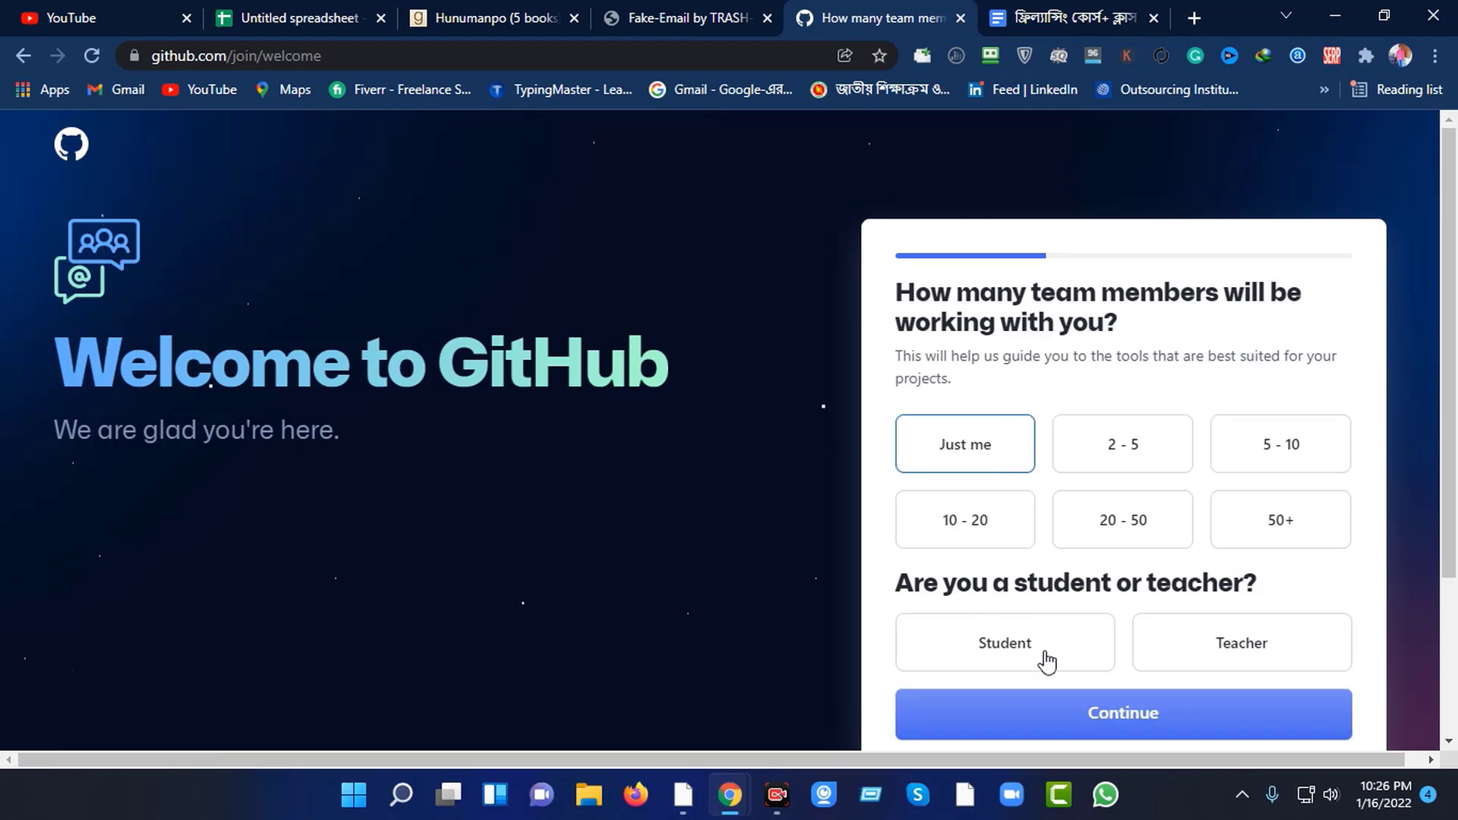
pyautogui.click(1048, 644)
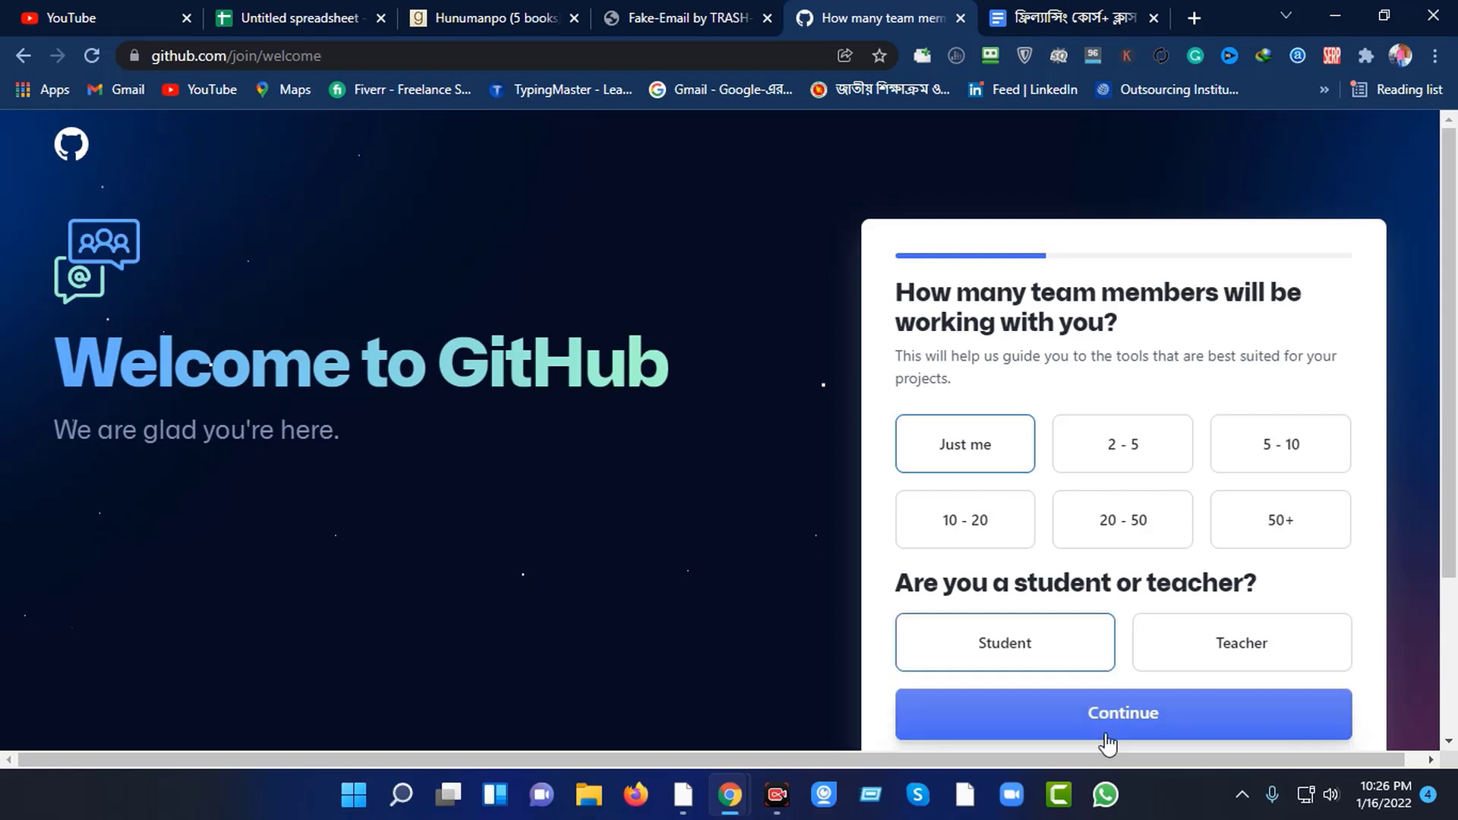
pyautogui.click(1109, 713)
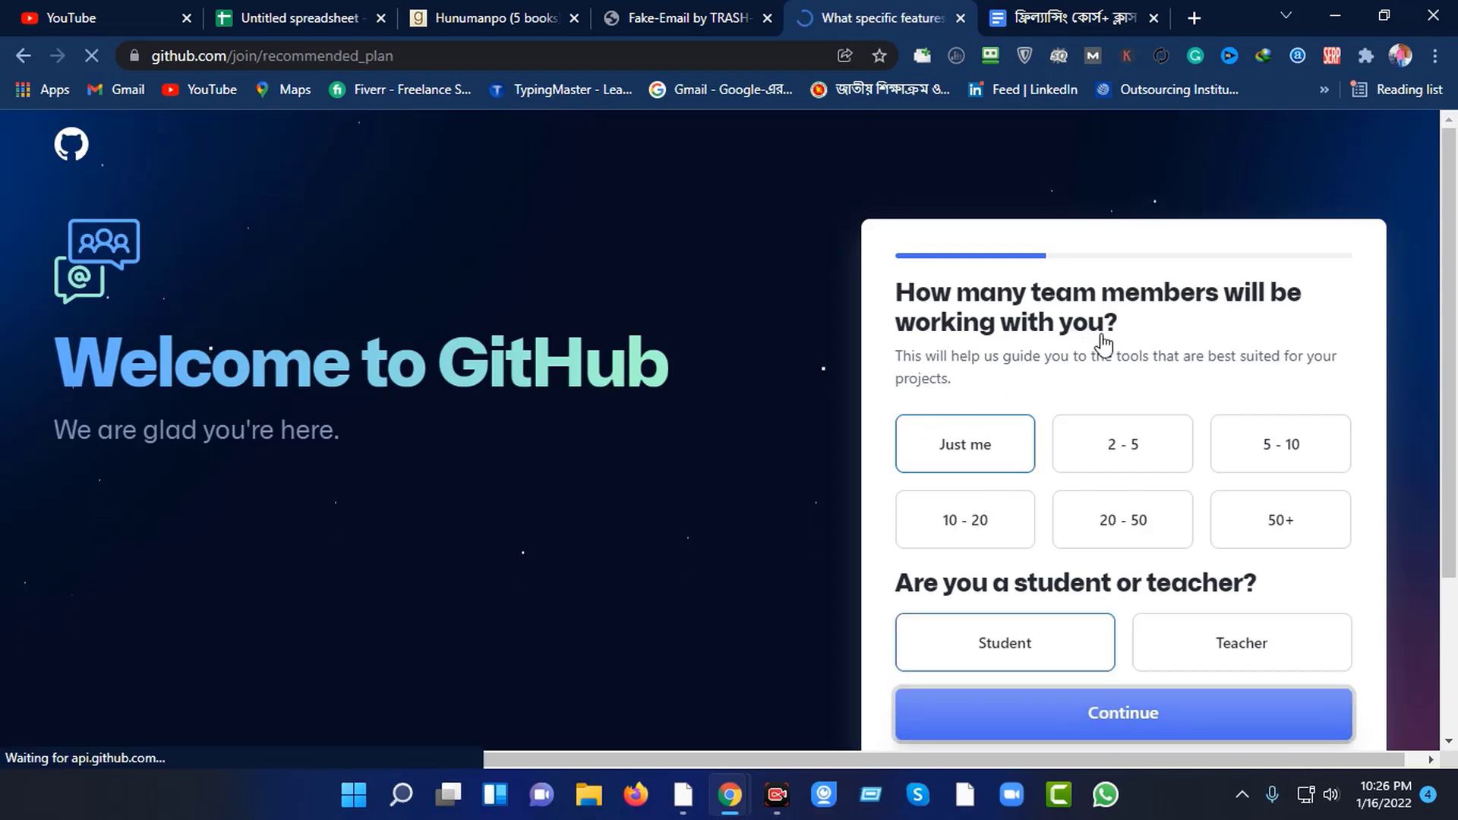
# Step: Select Community as the feature of interest and submit
pyautogui.scroll(-2, 1035, 480)
pyautogui.scroll(-8, 1035, 480)
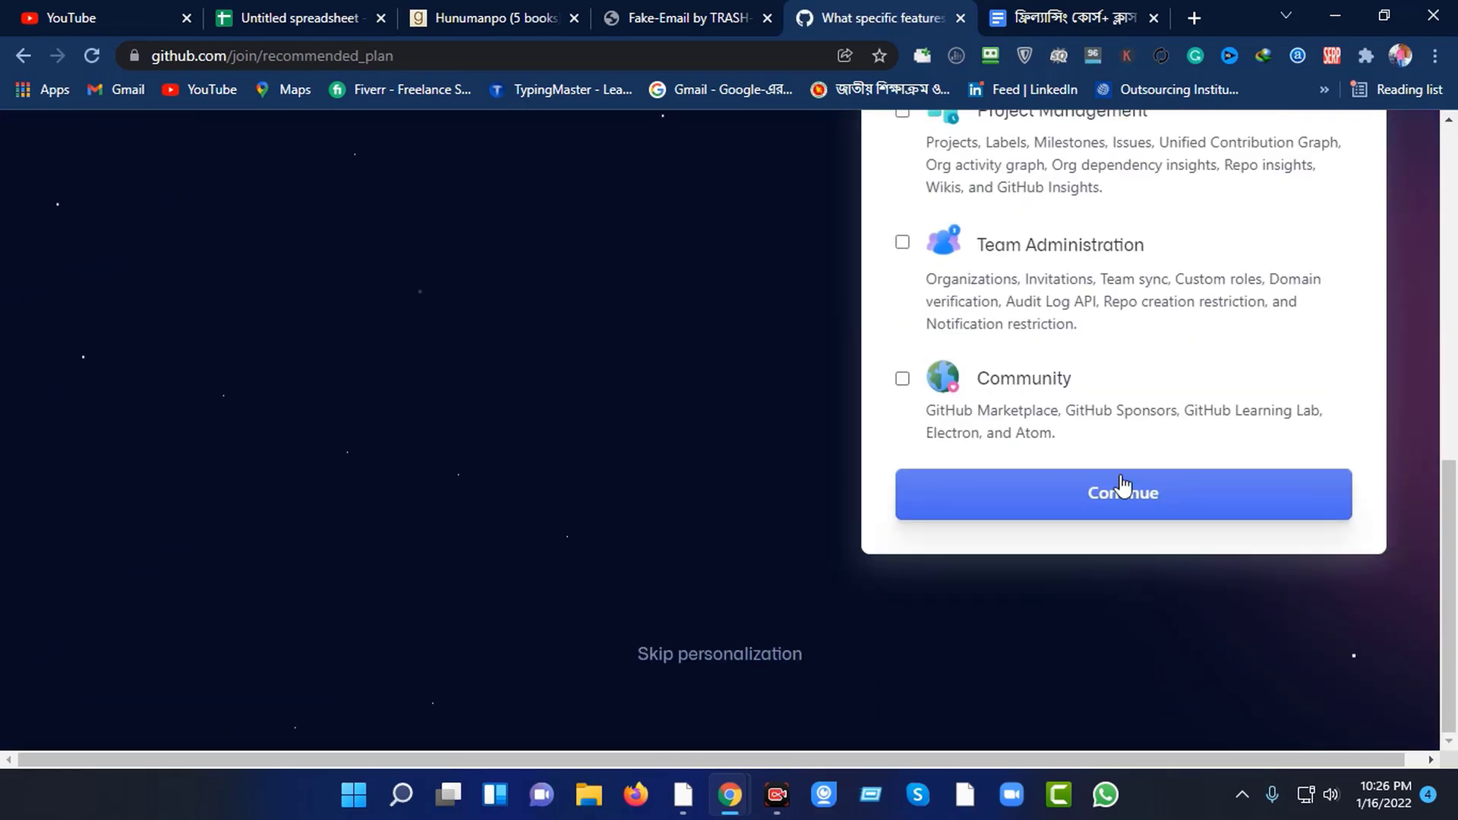
pyautogui.click(902, 379)
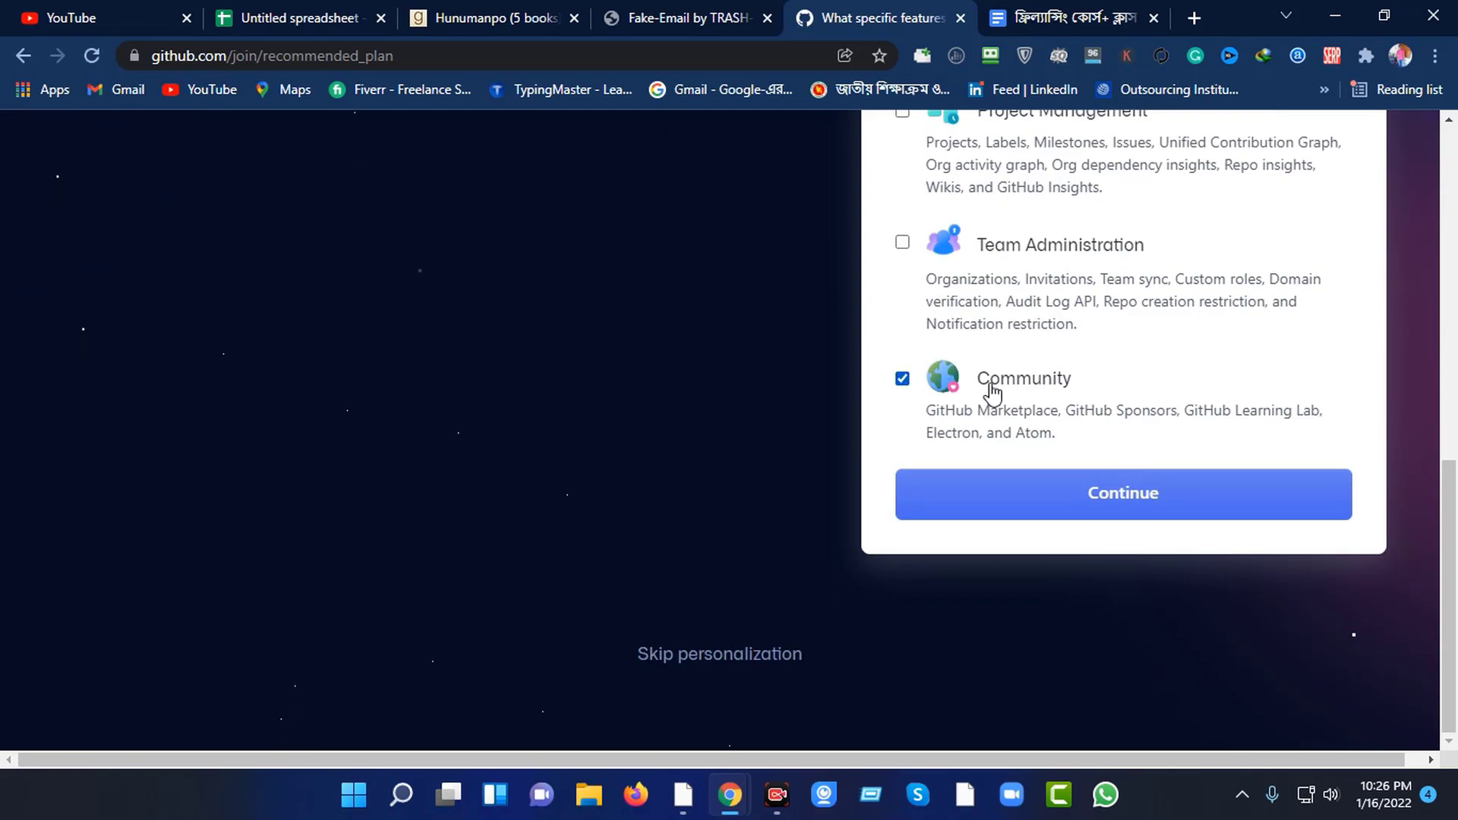
pyautogui.scroll(10, 960, 393)
pyautogui.click(903, 410)
pyautogui.scroll(-10, 964, 433)
pyautogui.click(1105, 499)
# Step: Choose Continue for free to stay on the free plan
pyautogui.scroll(5, 1116, 501)
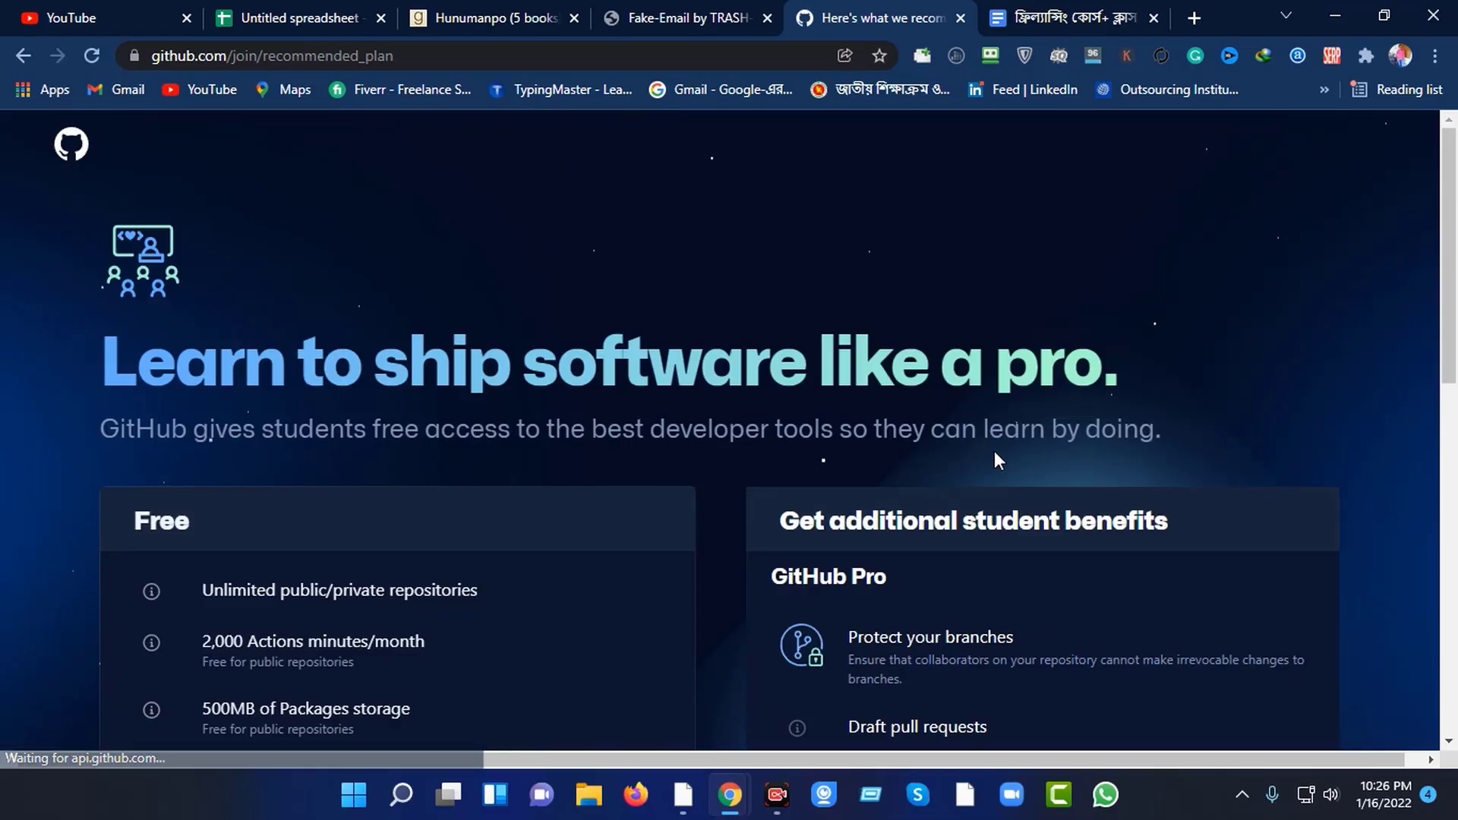
pyautogui.scroll(-2, 794, 465)
pyautogui.scroll(-9, 790, 463)
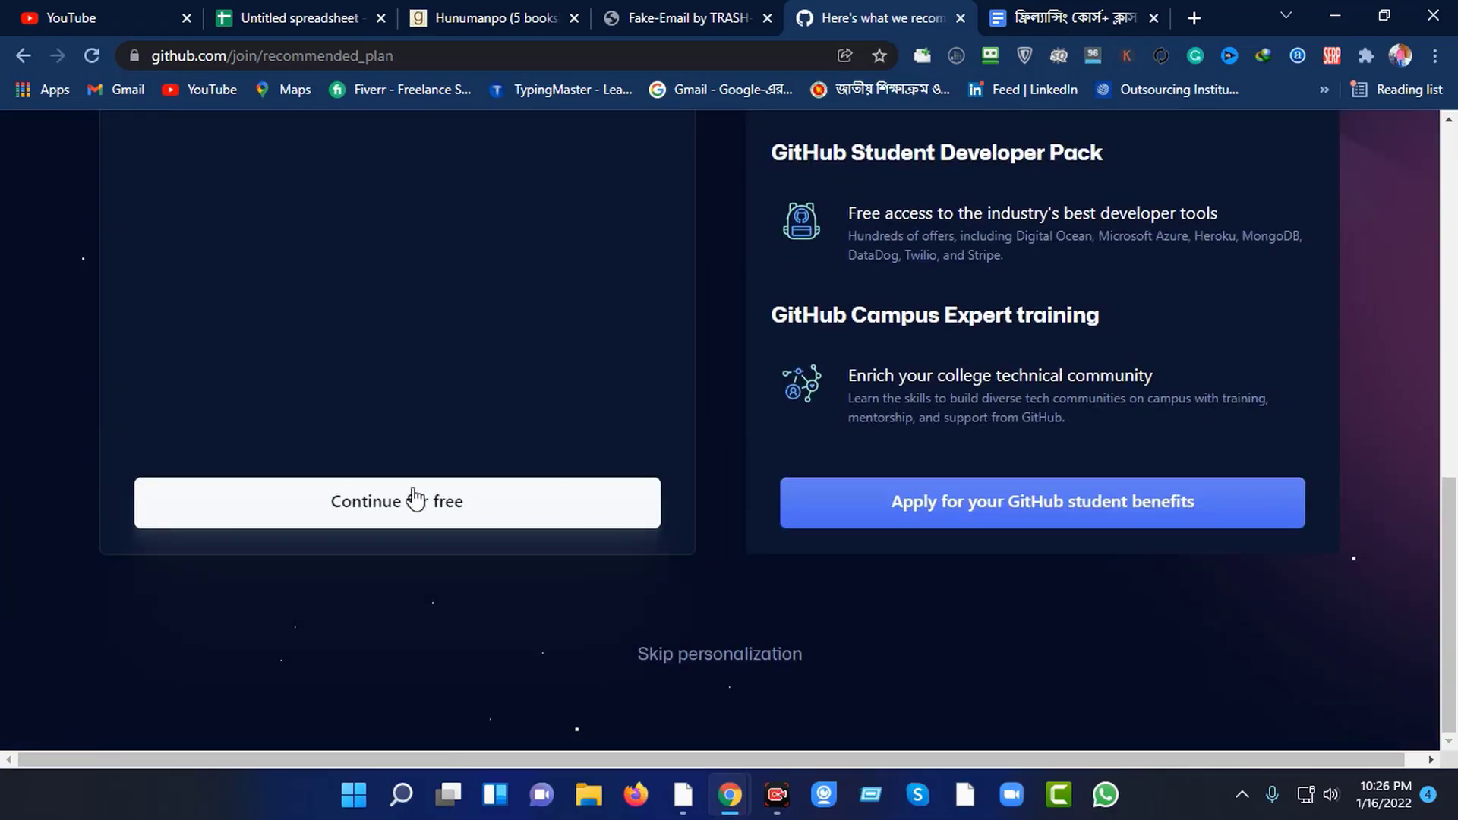
pyautogui.click(407, 499)
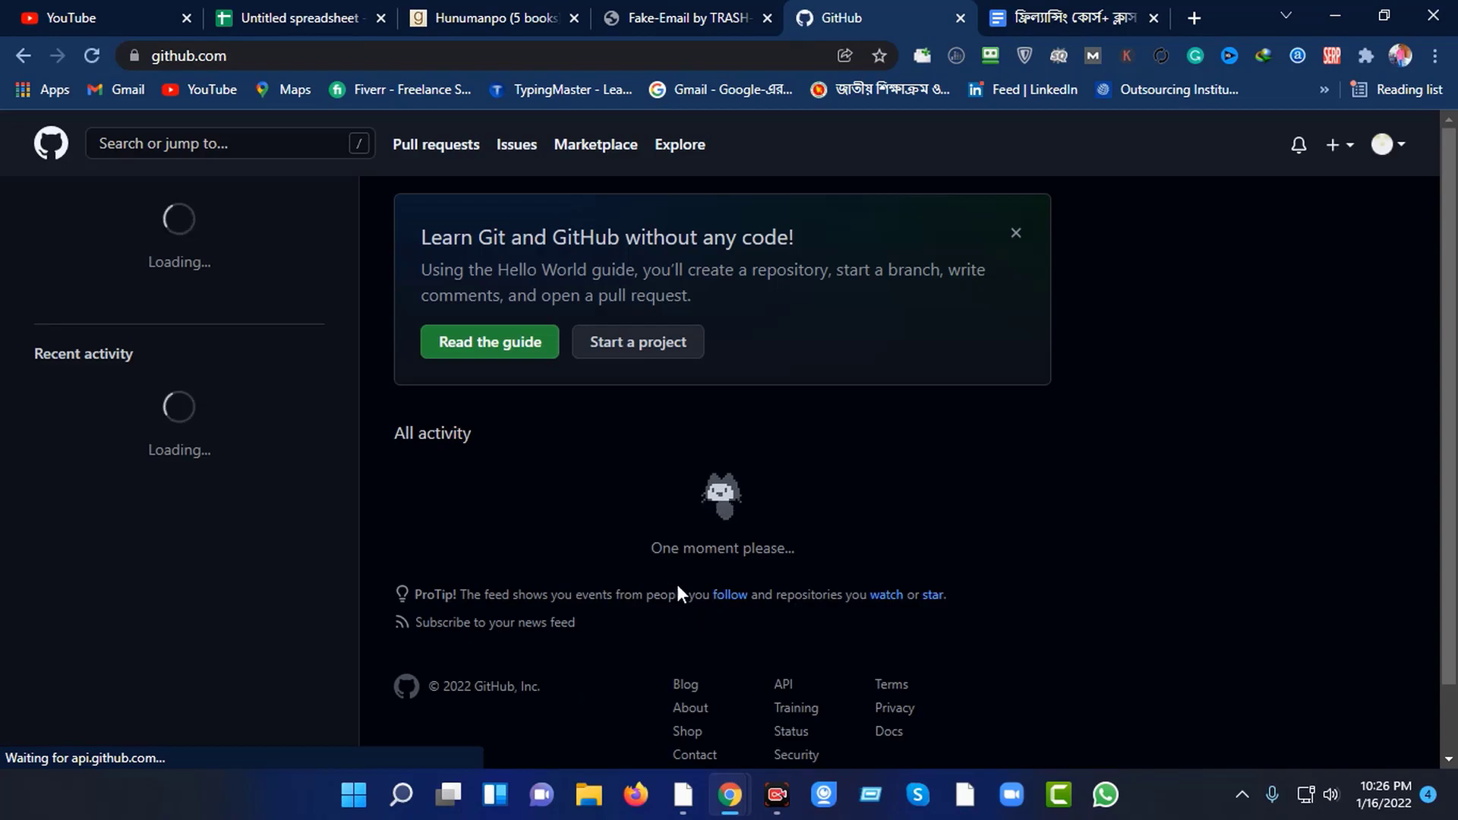
# Step: Go to your GitHub profile page and open its edit form
pyautogui.click(1387, 151)
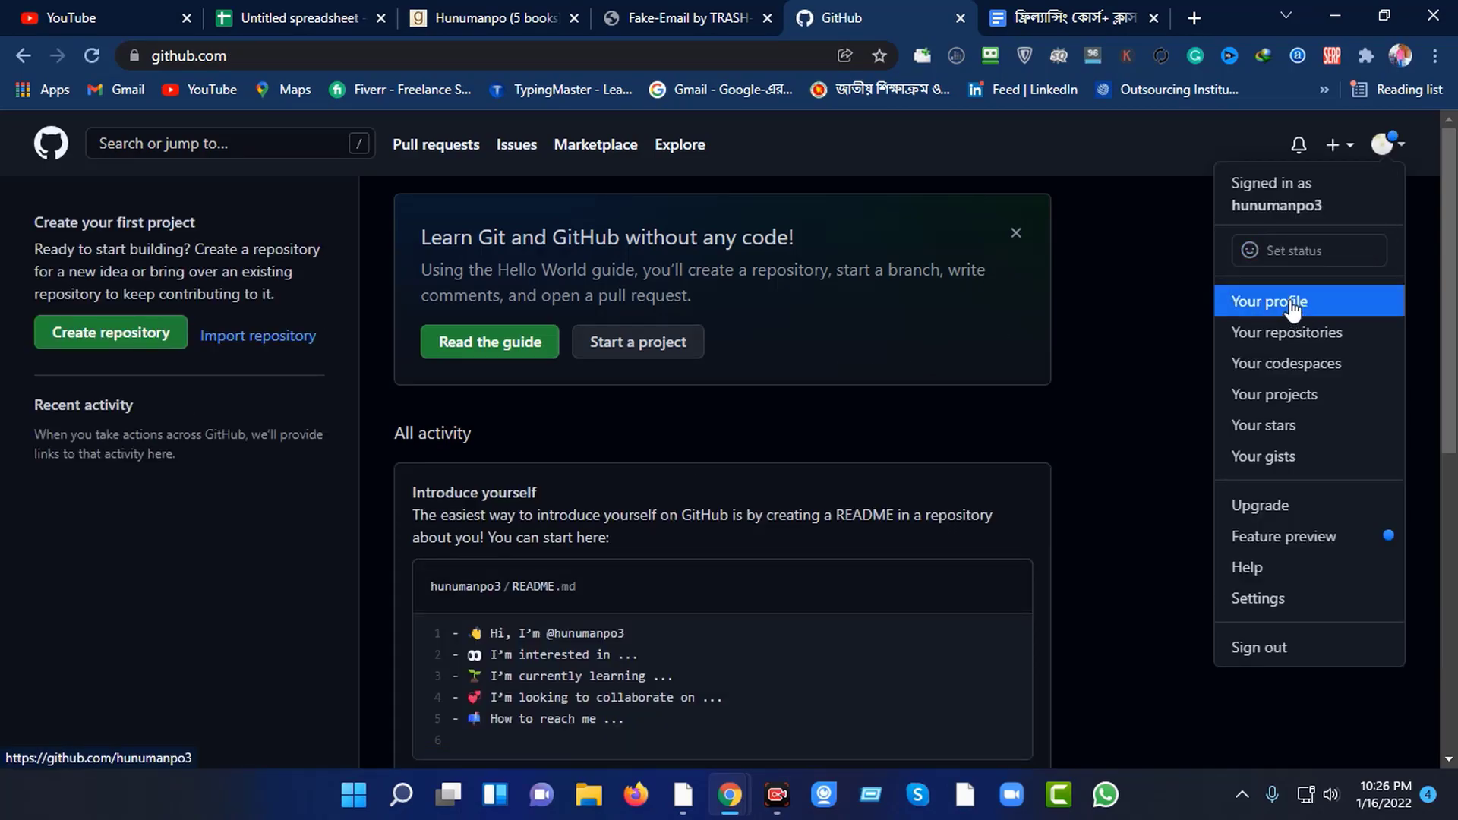
pyautogui.click(1379, 144)
pyautogui.click(1388, 151)
pyautogui.click(1278, 300)
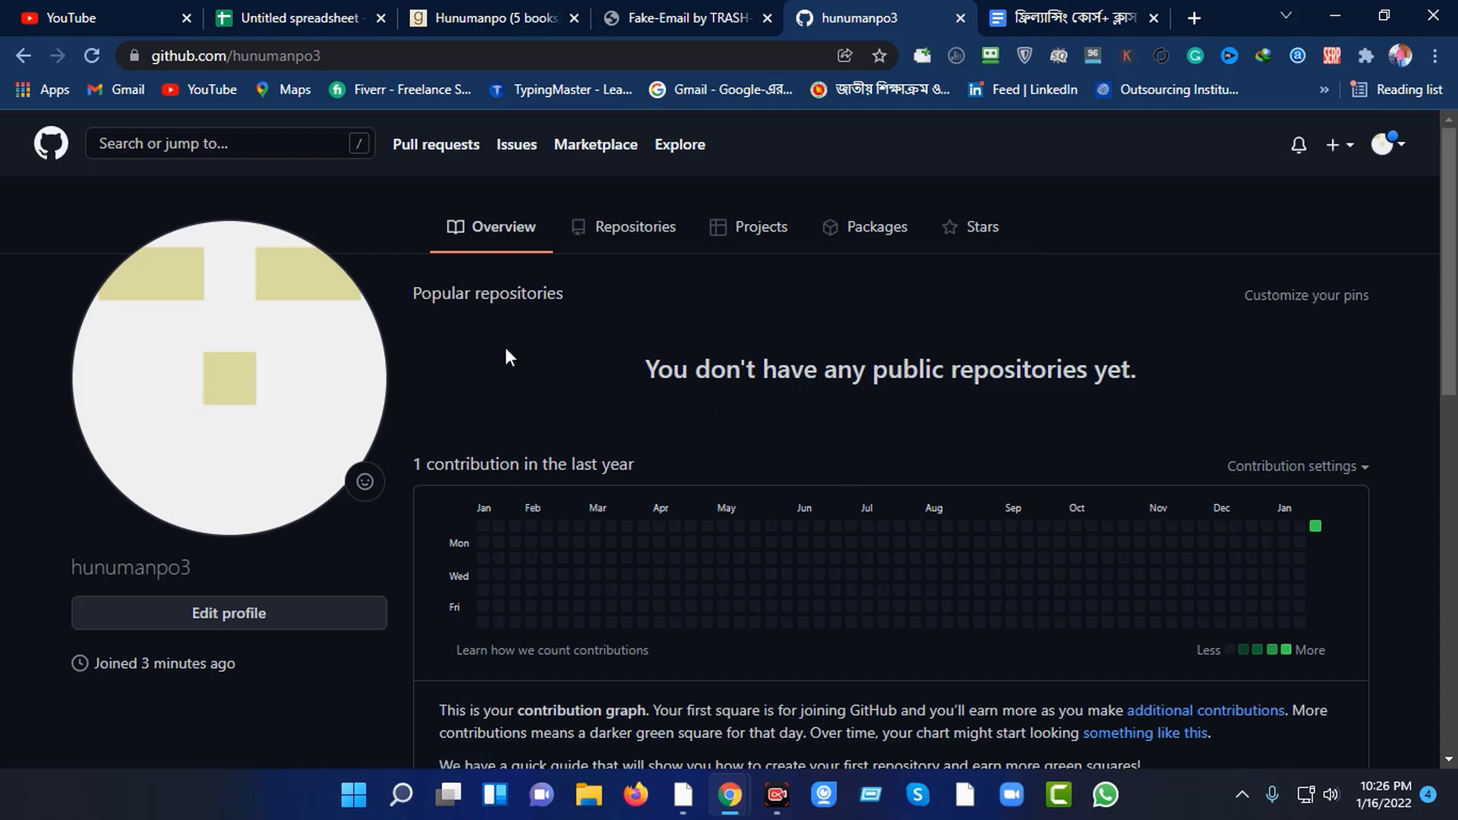
pyautogui.scroll(-2, 1112, 350)
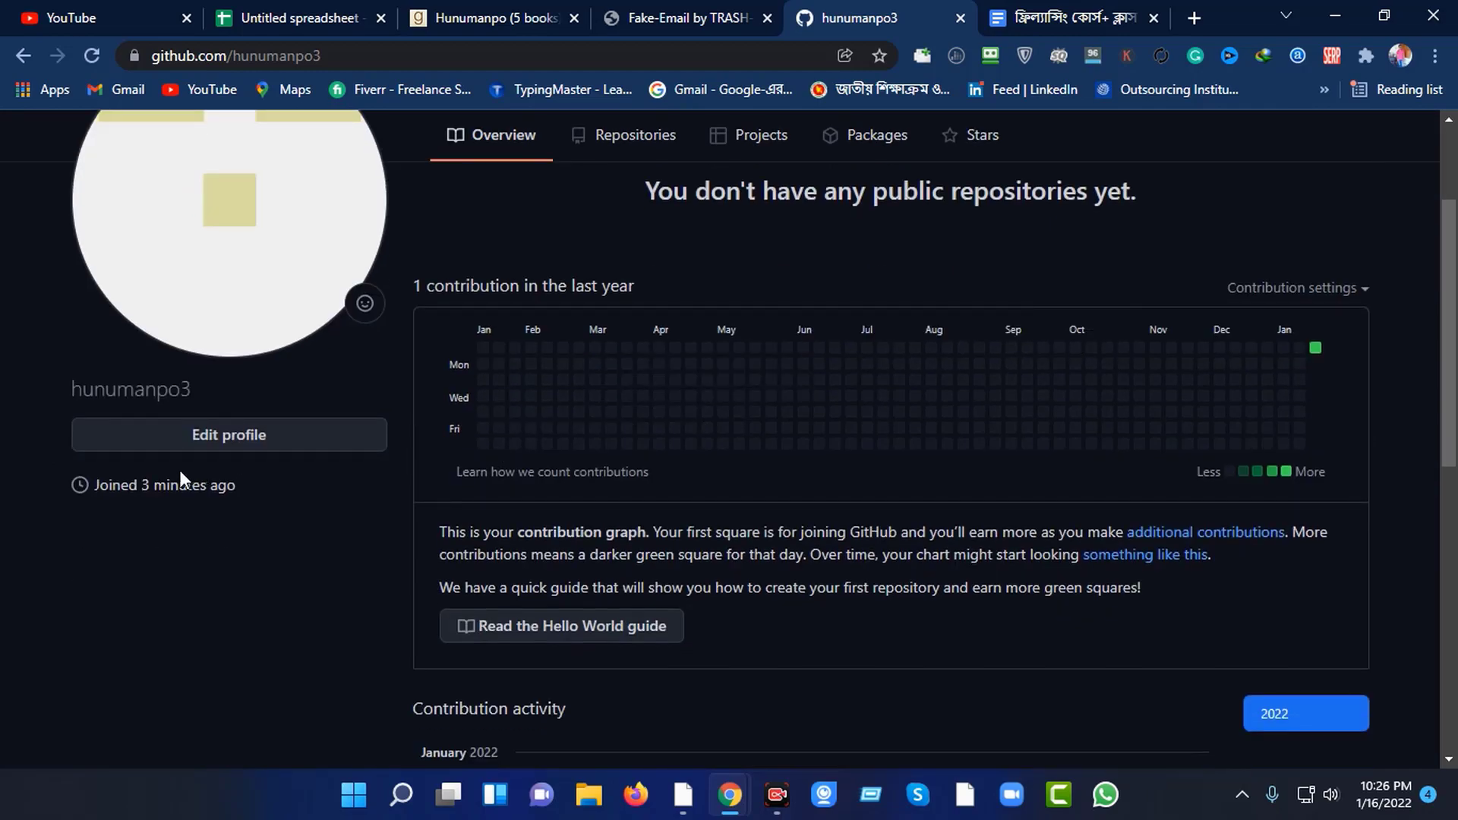
pyautogui.click(254, 441)
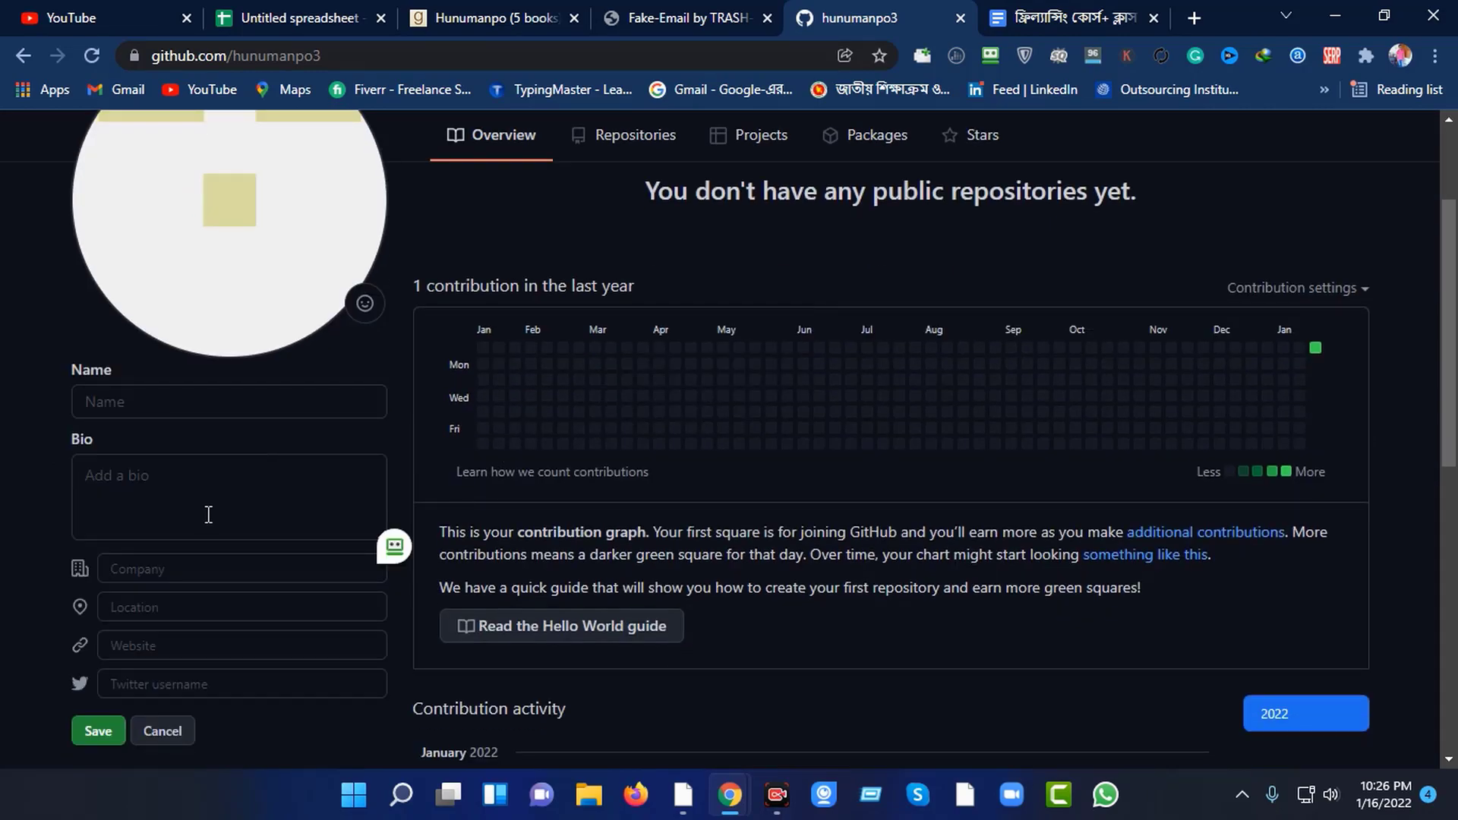
# Step: Enter the display name, paste the bio 'Journey transportation is not so easy for us.', and set location USA
pyautogui.click(148, 409)
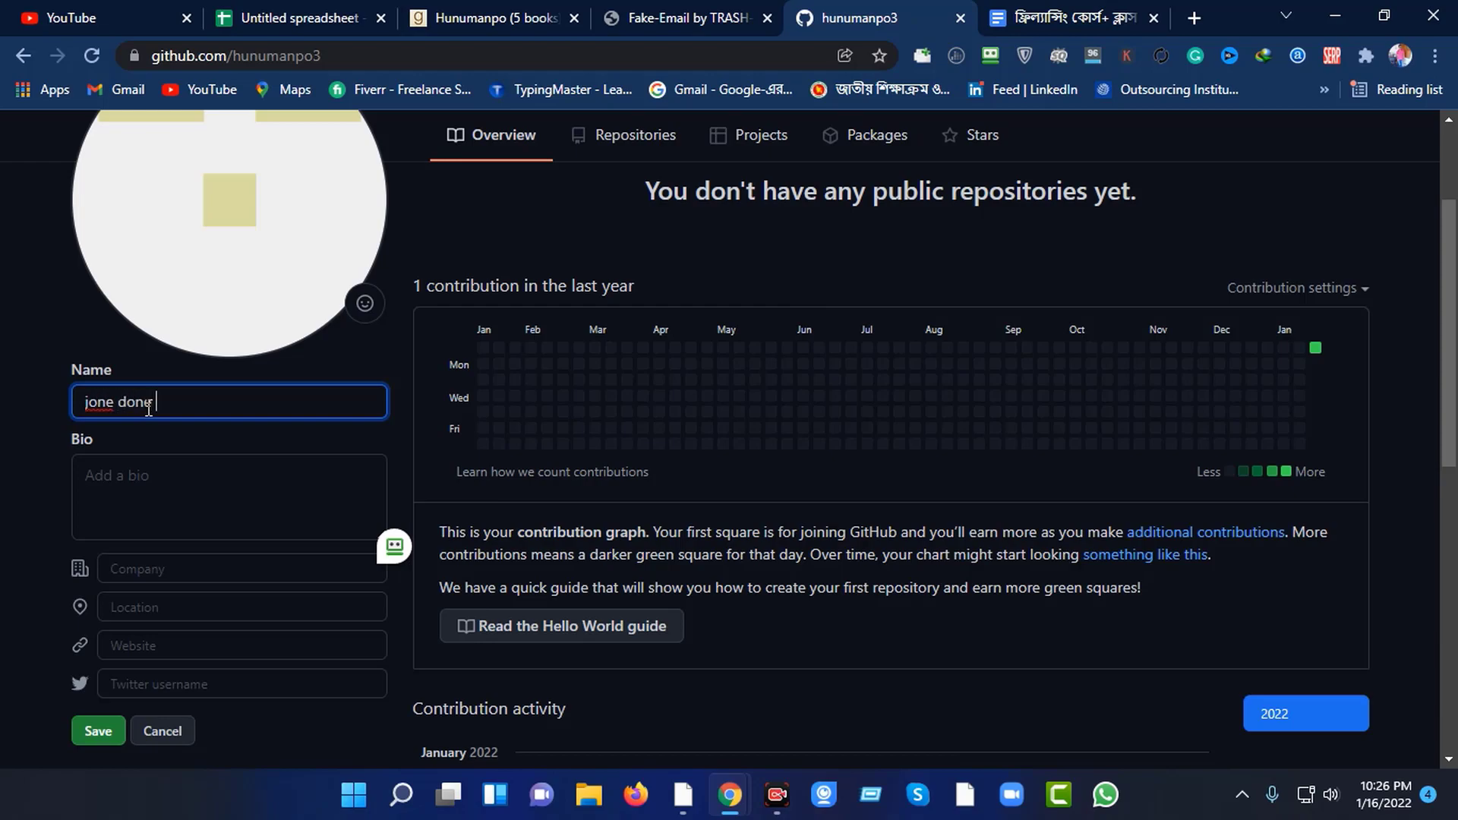
pyautogui.click(115, 499)
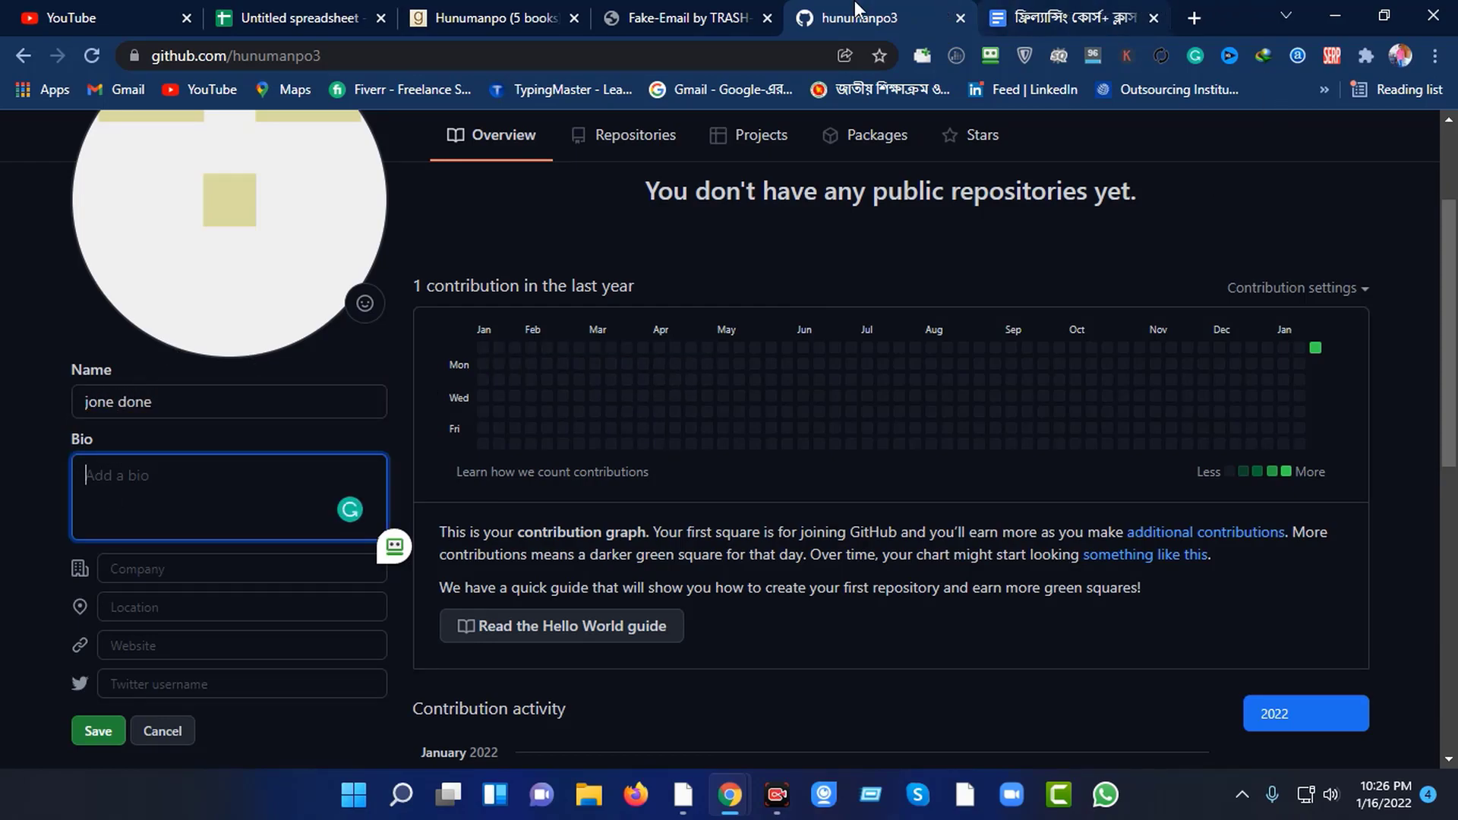
pyautogui.click(1067, 17)
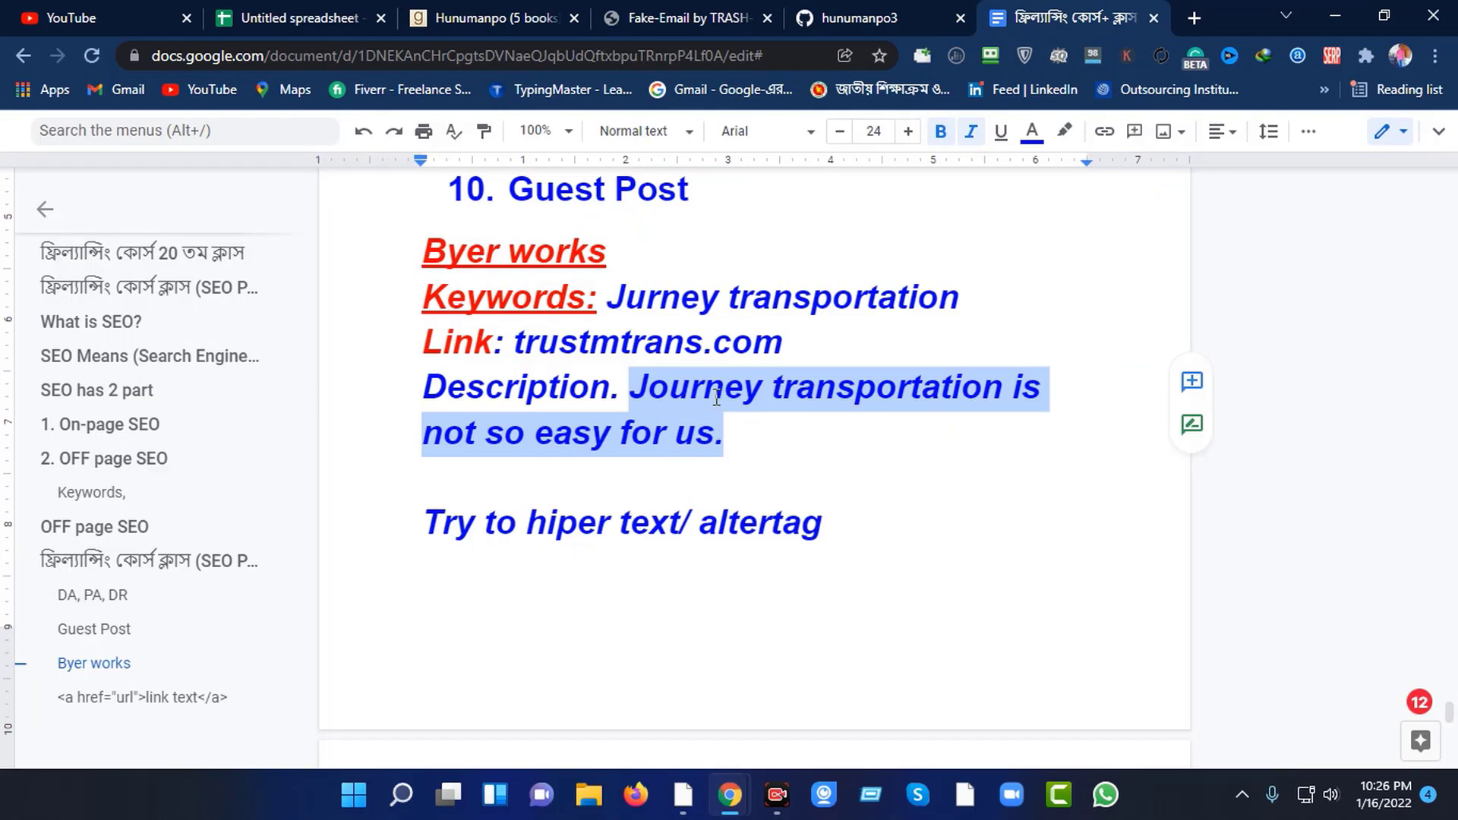
pyautogui.click(827, 10)
pyautogui.write('Journey transportation is not so easy for us.')
pyautogui.click(178, 568)
pyautogui.click(172, 614)
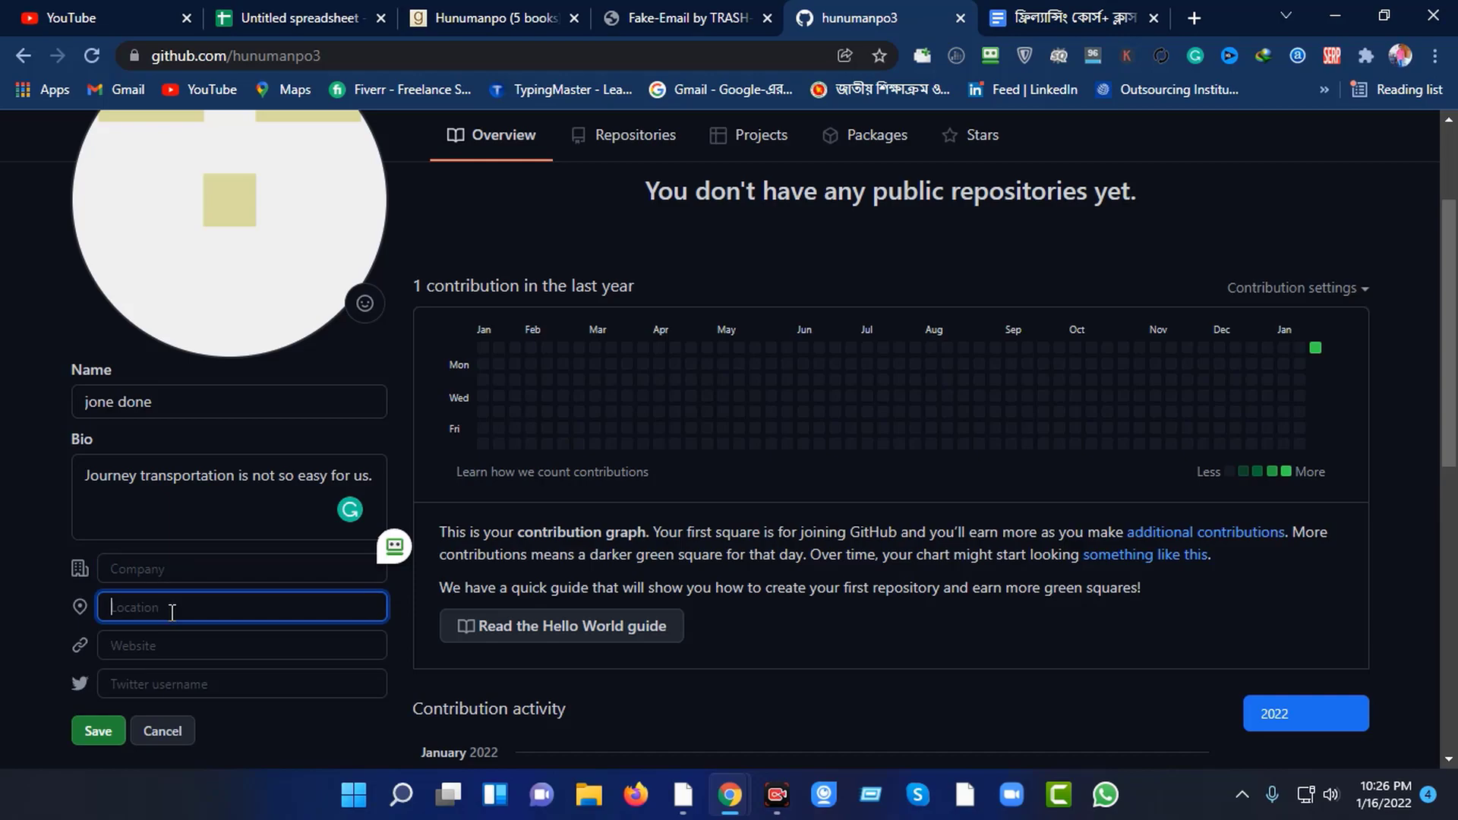
pyautogui.write('U')
pyautogui.click(150, 645)
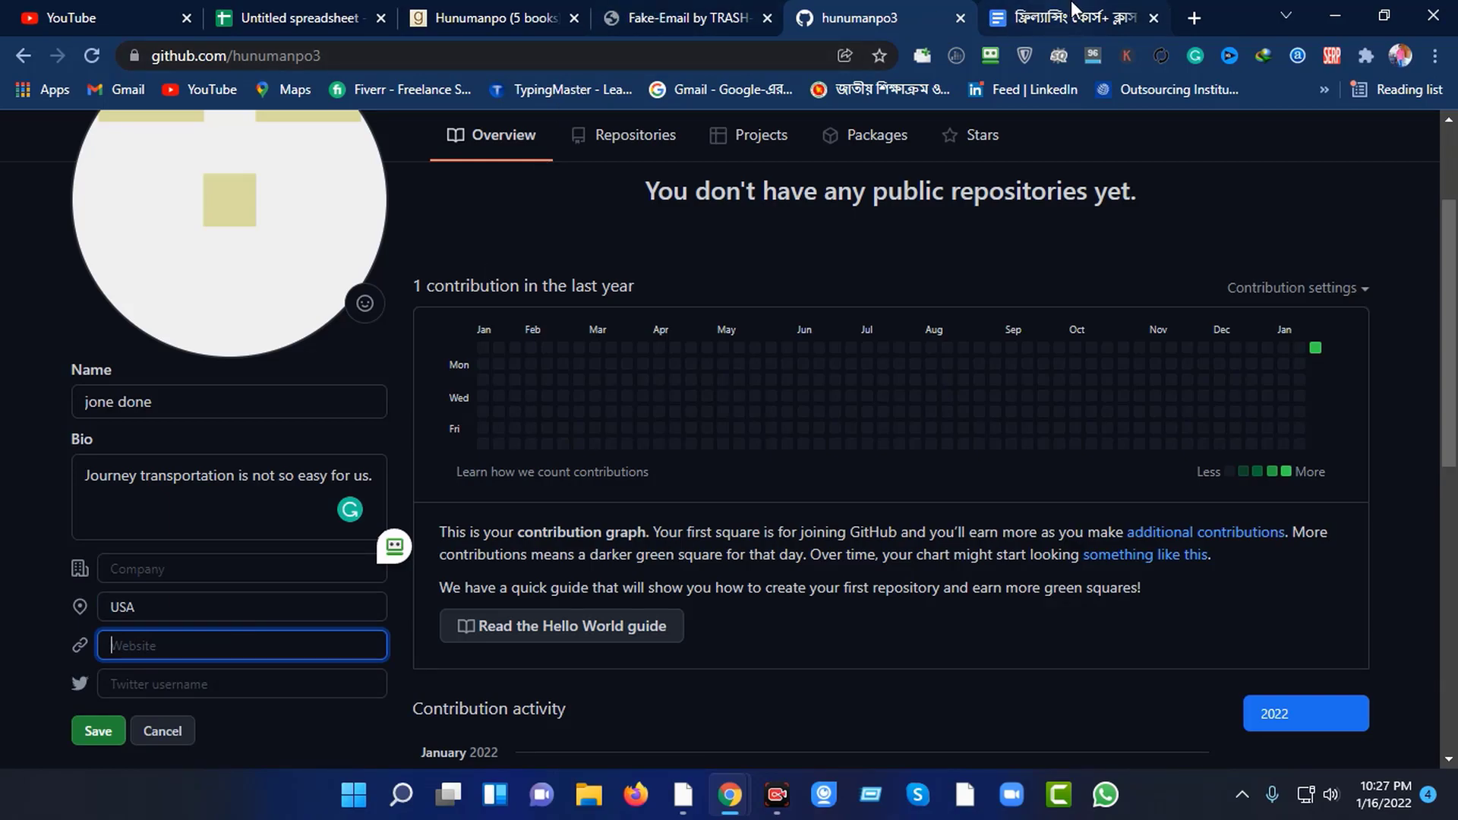
pyautogui.click(1071, 17)
pyautogui.moveTo(796, 337); pyautogui.dragTo(522, 342)
pyautogui.click(511, 343)
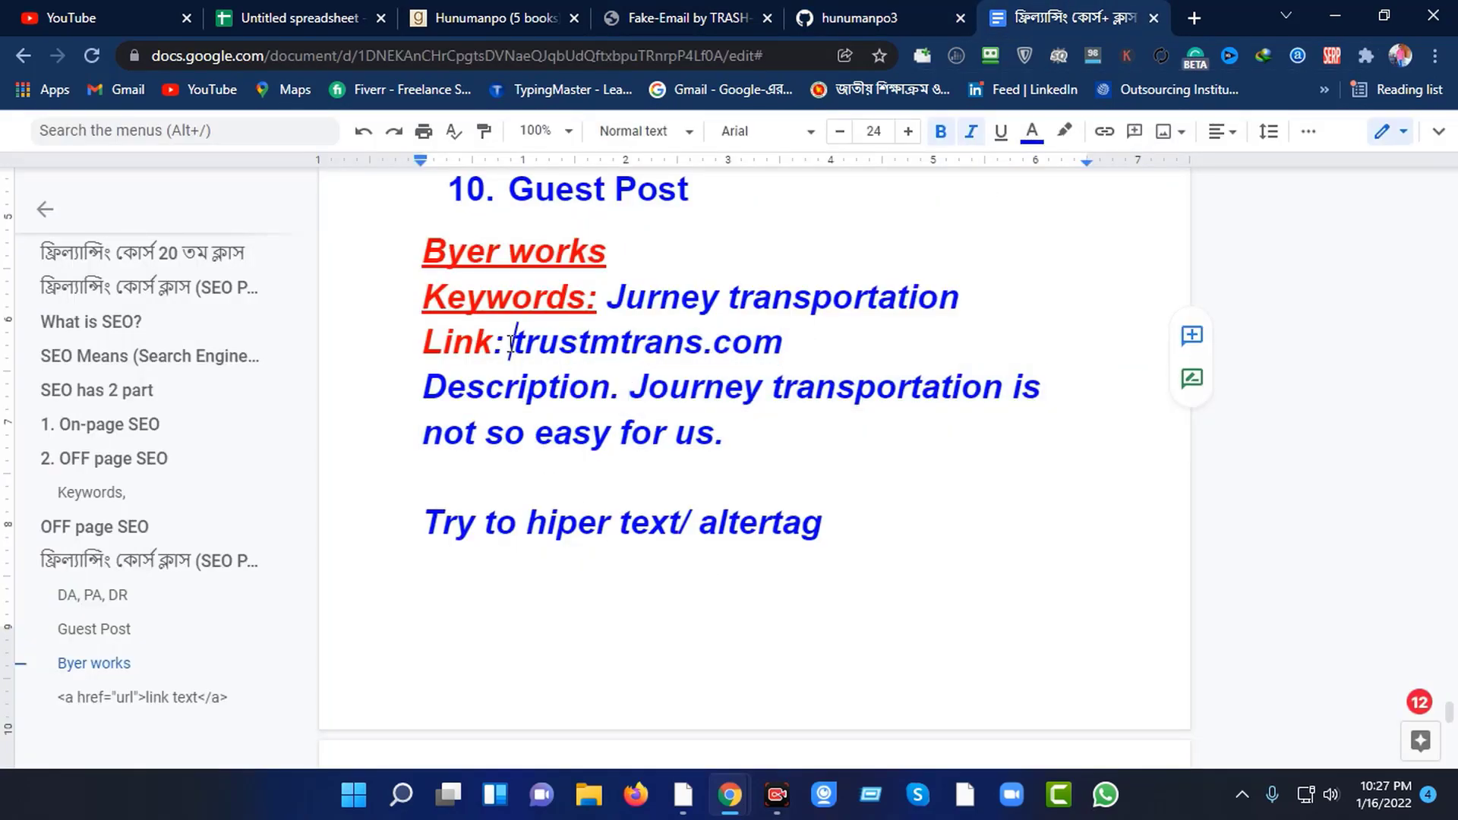
pyautogui.write('htt')
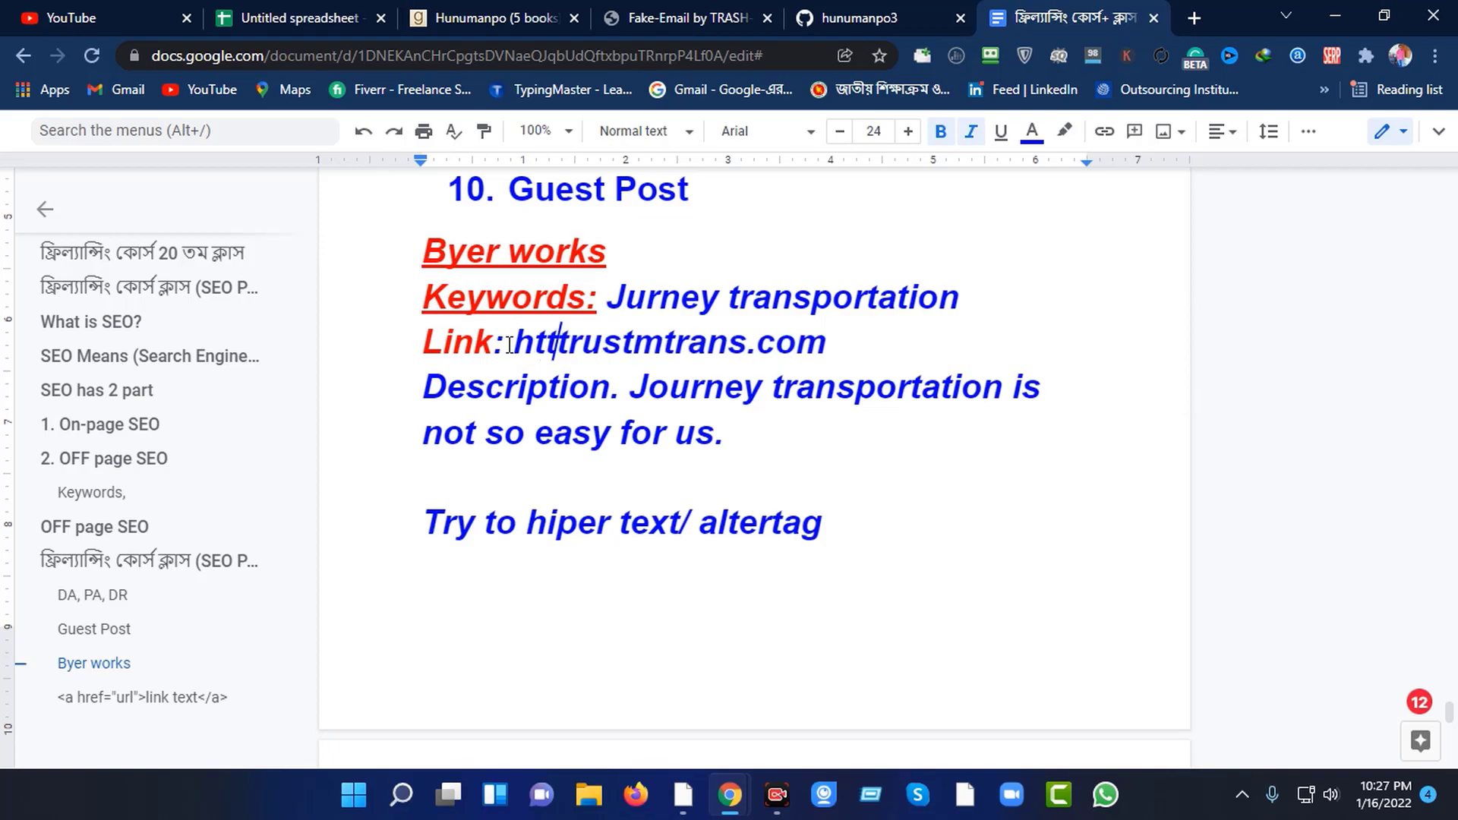
pyautogui.write('p')
pyautogui.write('://')
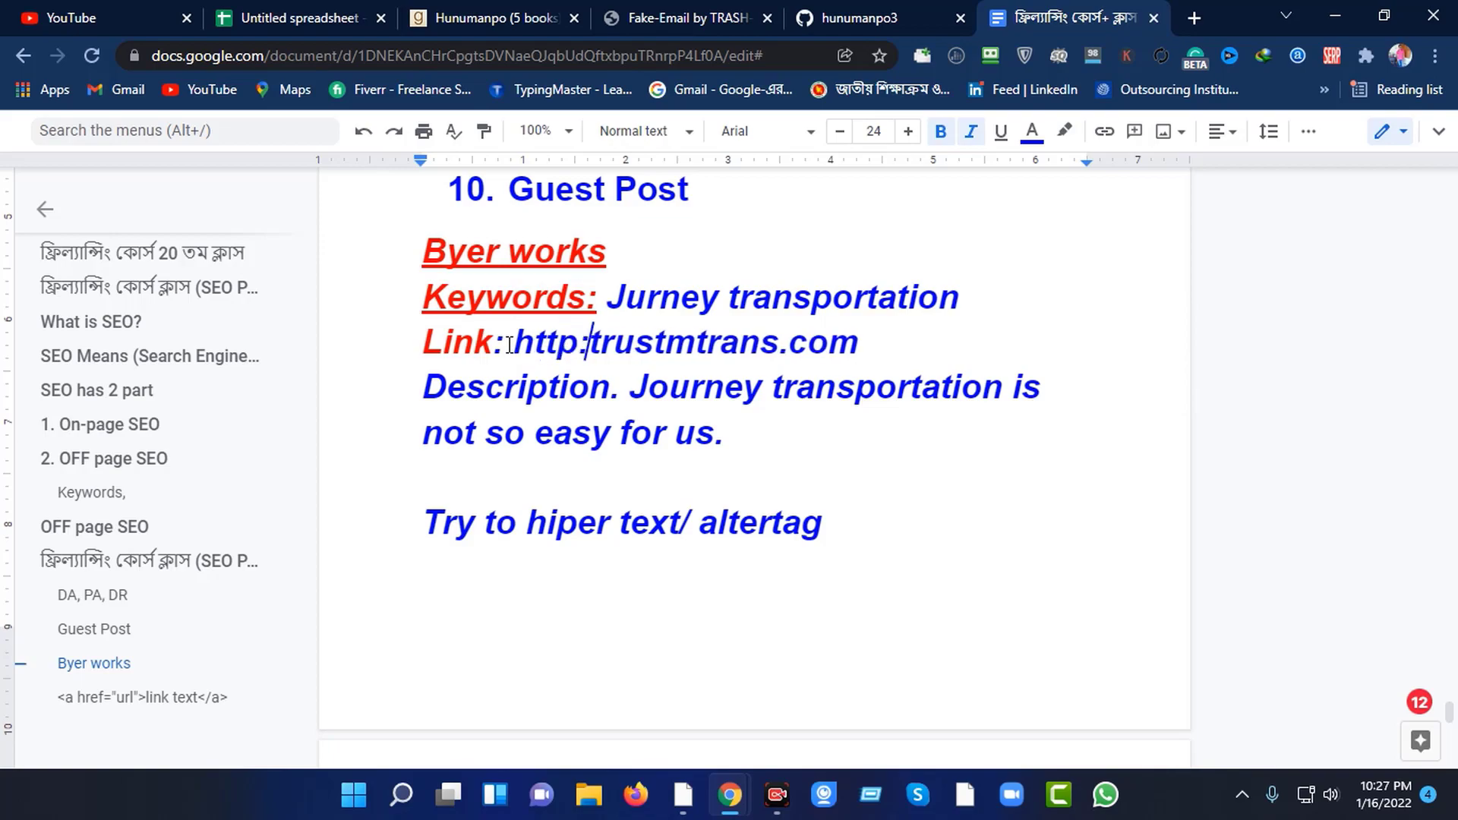
pyautogui.moveTo(511, 350)
pyautogui.mouseDown()
pyautogui.moveTo(895, 349)
pyautogui.moveTo(517, 341)
pyautogui.mouseUp()
pyautogui.hotkey('ctrl', 'c')
pyautogui.click(894, 344)
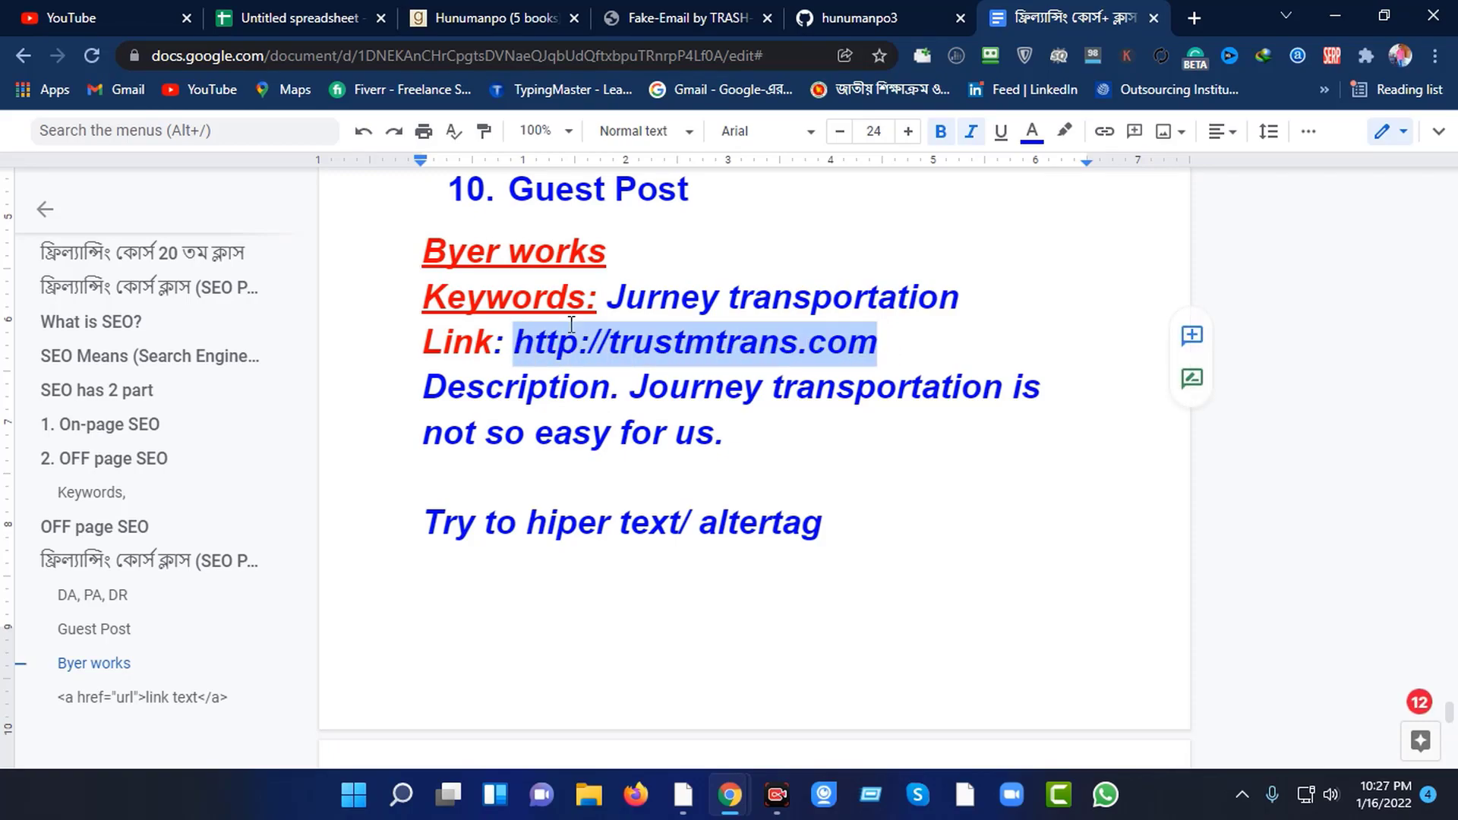
pyautogui.click(933, 3)
pyautogui.hotkey('ctrl', 'v')
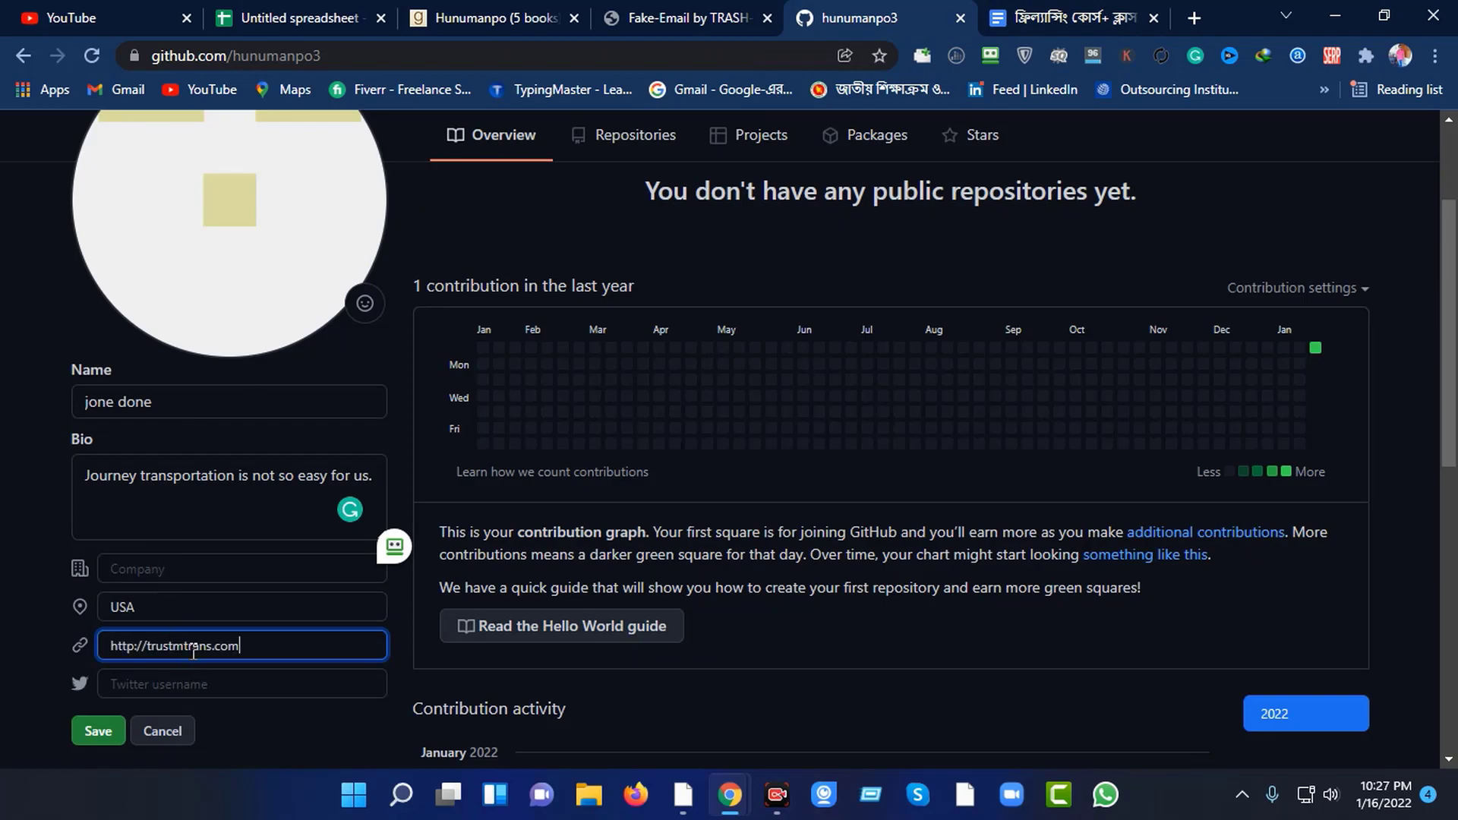
pyautogui.scroll(-2, 191, 665)
pyautogui.click(113, 566)
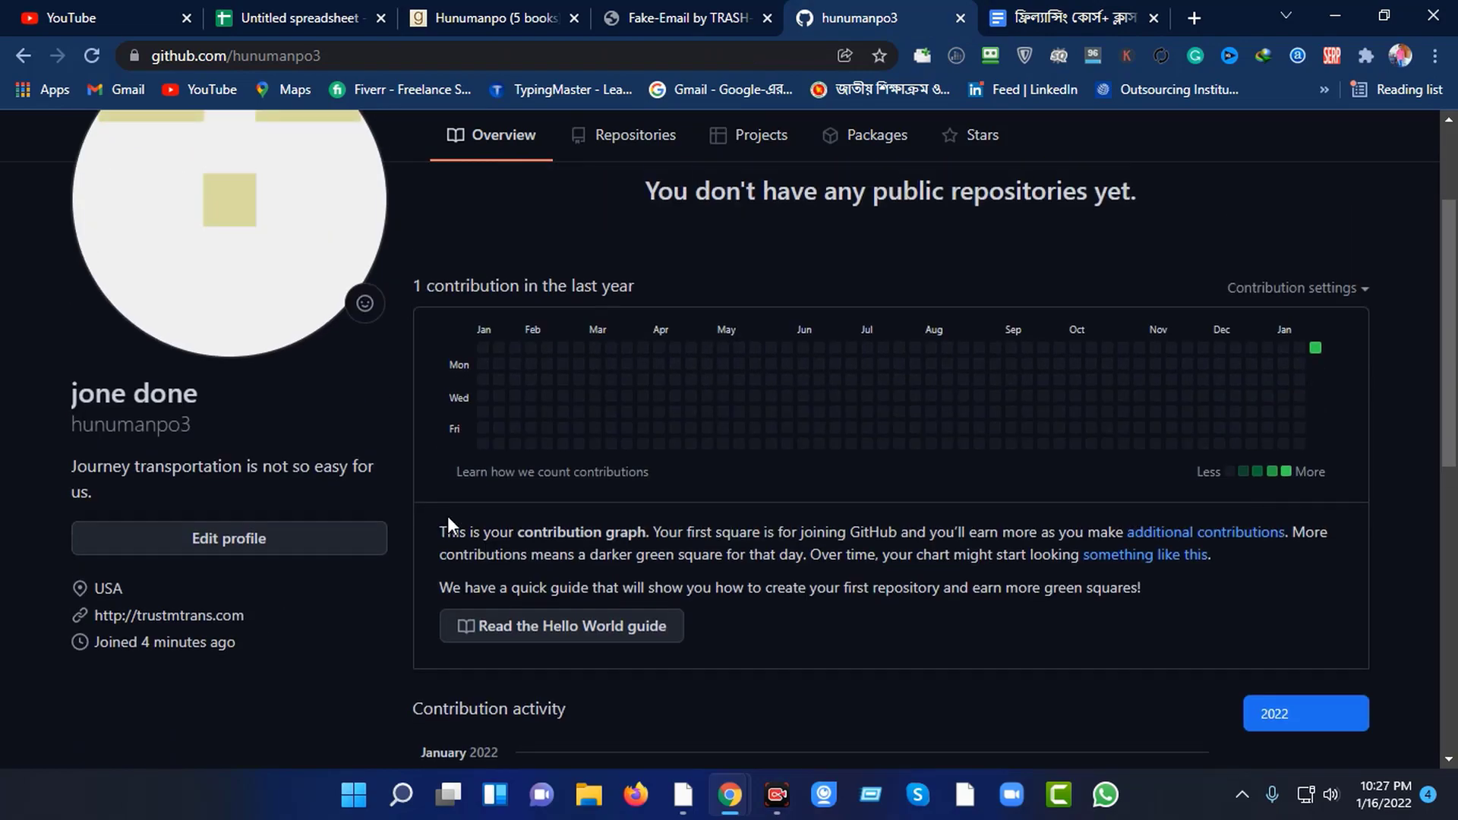
pyautogui.scroll(2, 261, 268)
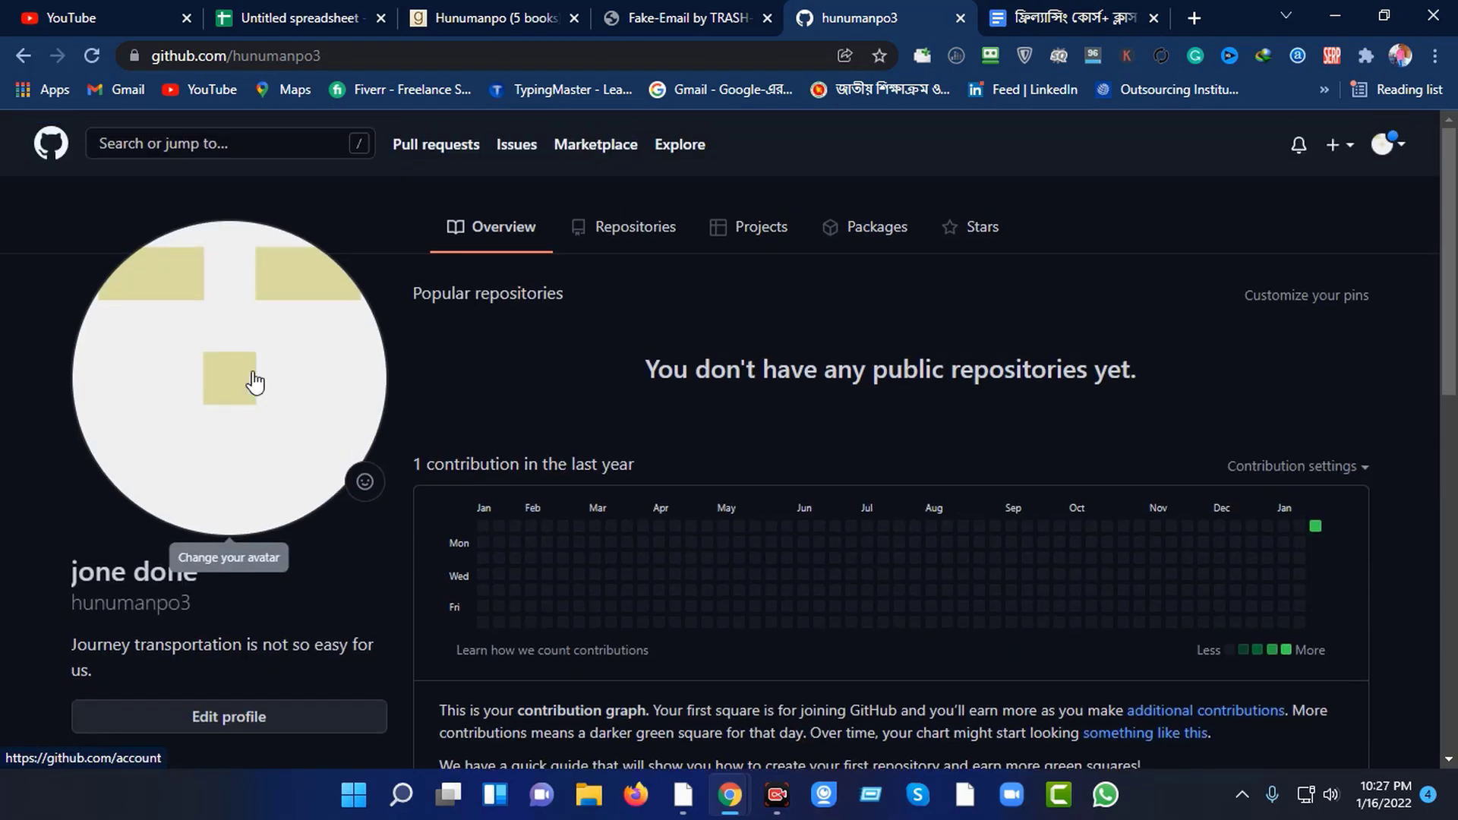
pyautogui.scroll(-4, 266, 363)
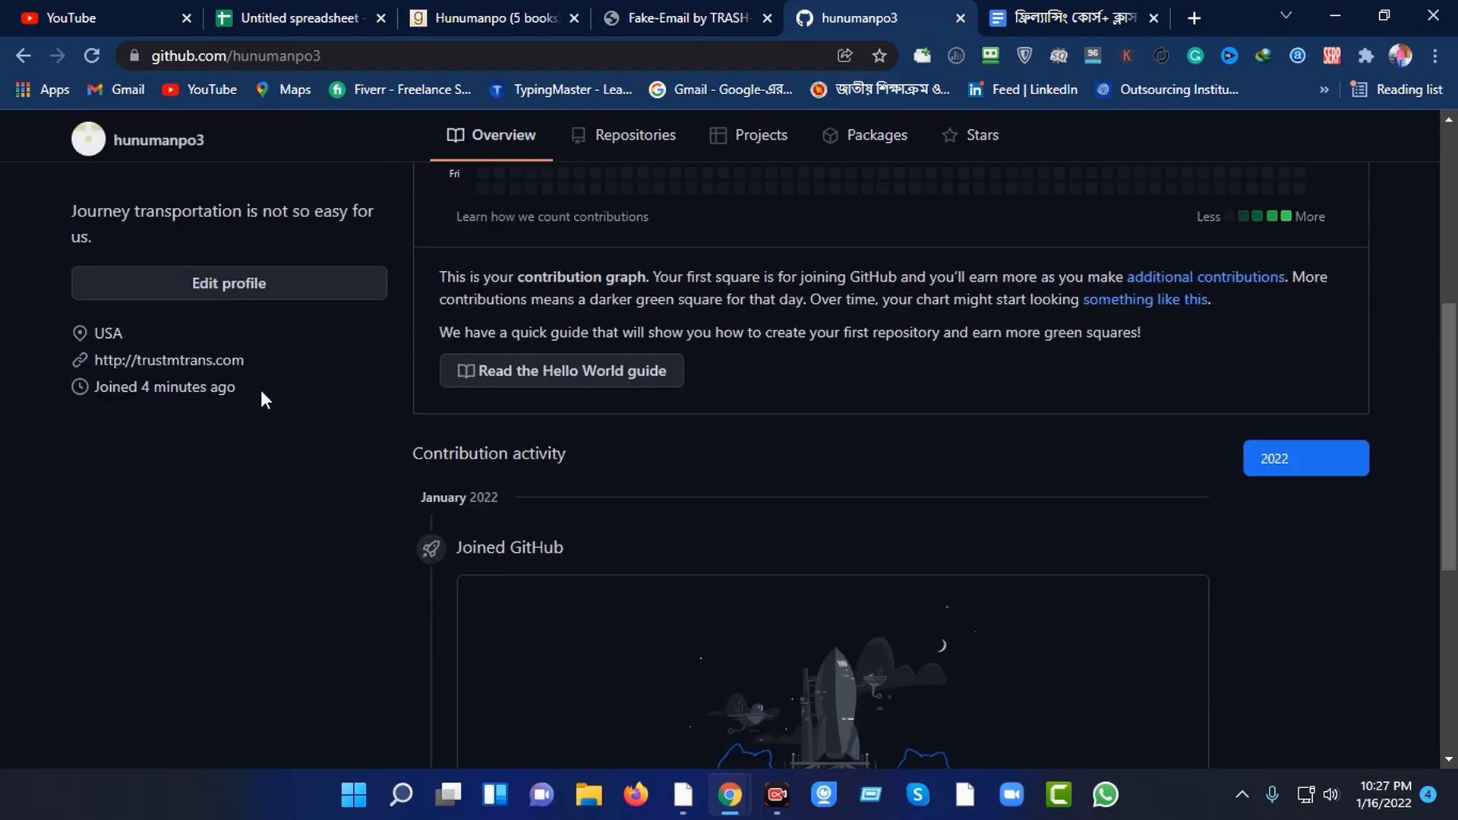
pyautogui.scroll(4, 144, 460)
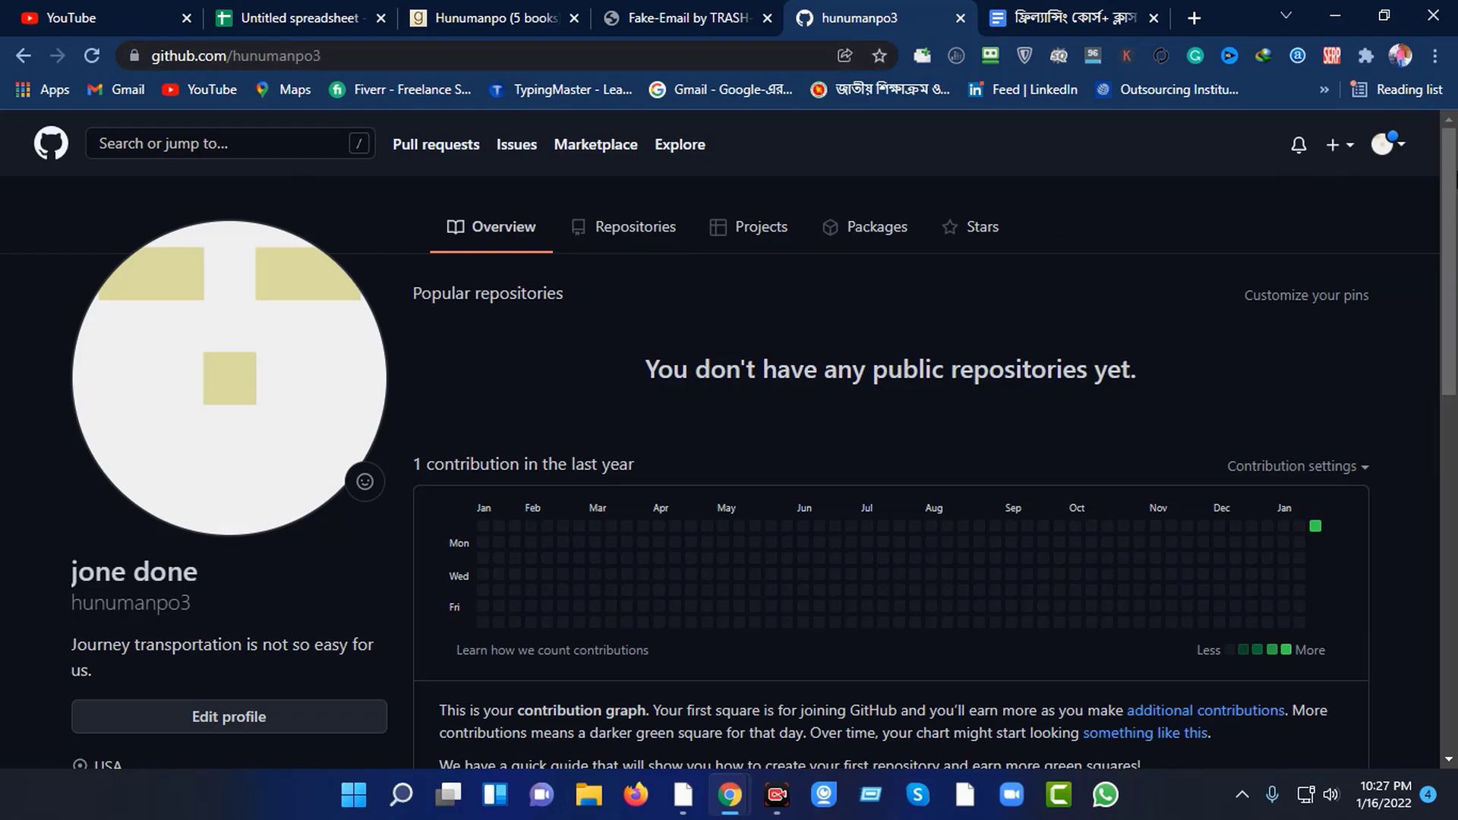
pyautogui.click(1389, 145)
pyautogui.click(1294, 301)
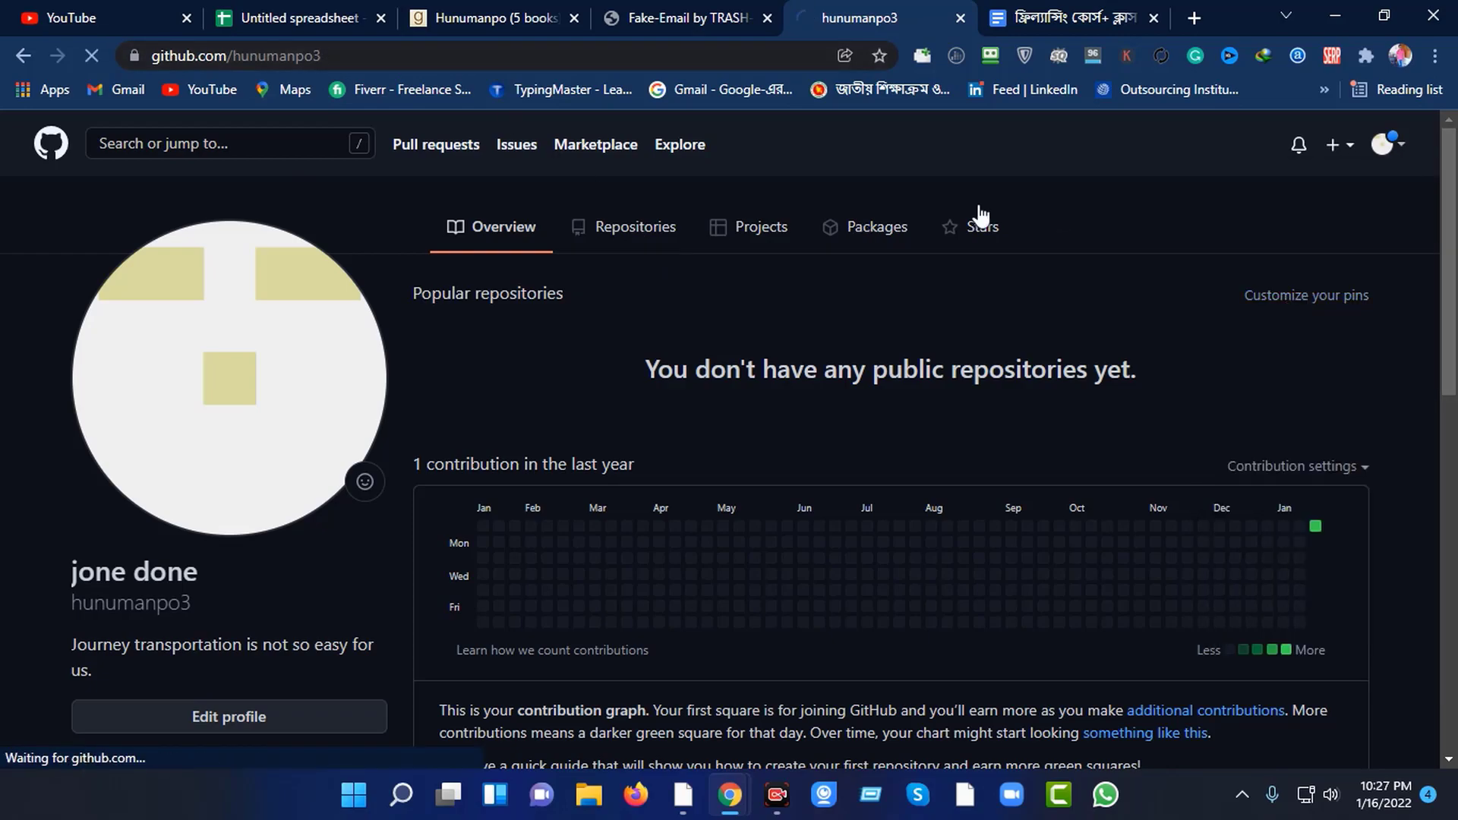
pyautogui.click(348, 57)
pyautogui.hotkey('ctrl', 'c')
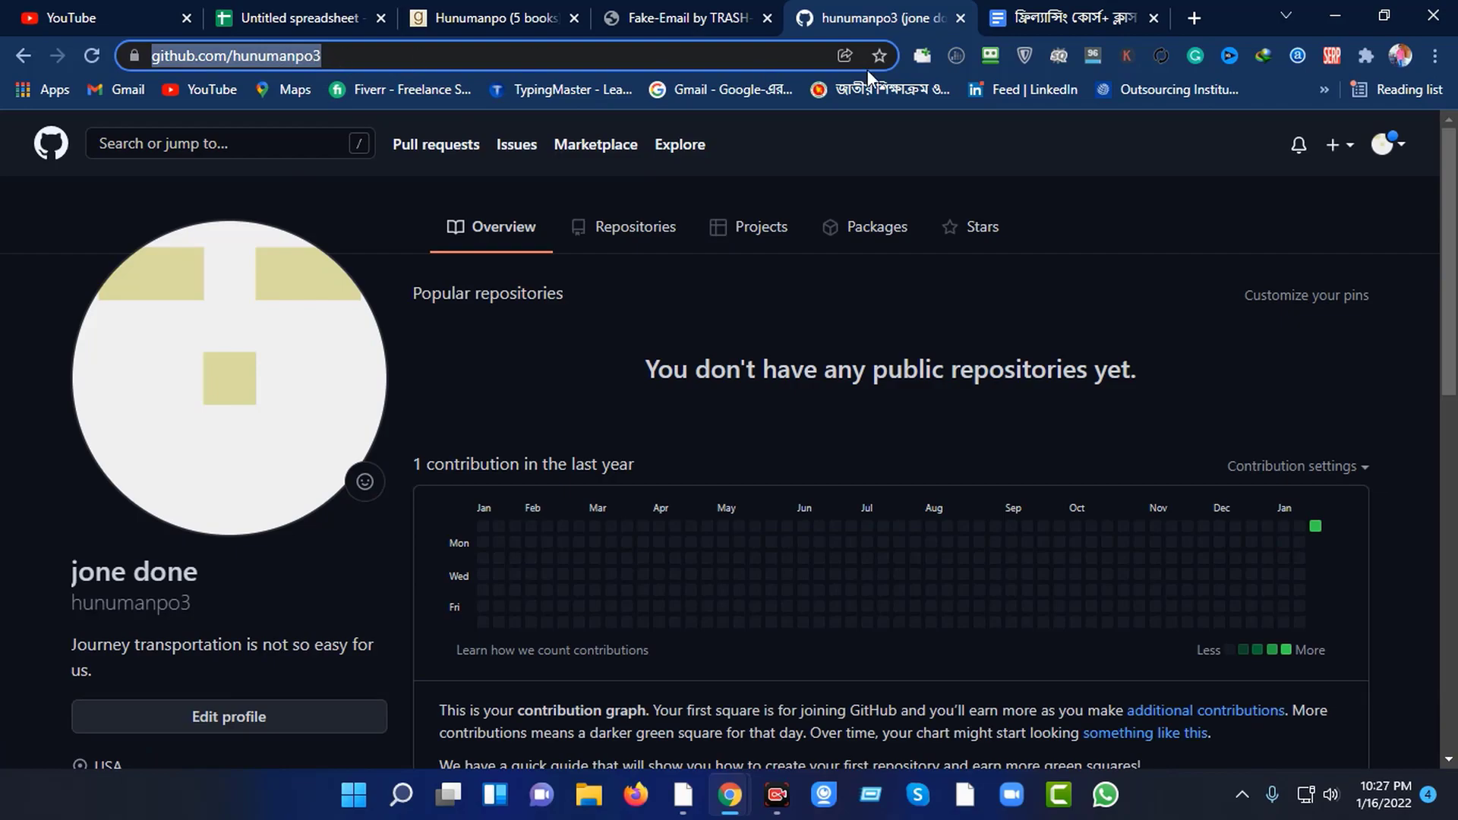
pyautogui.click(1435, 55)
pyautogui.click(1351, 142)
pyautogui.hotkey('ctrl', 'v')
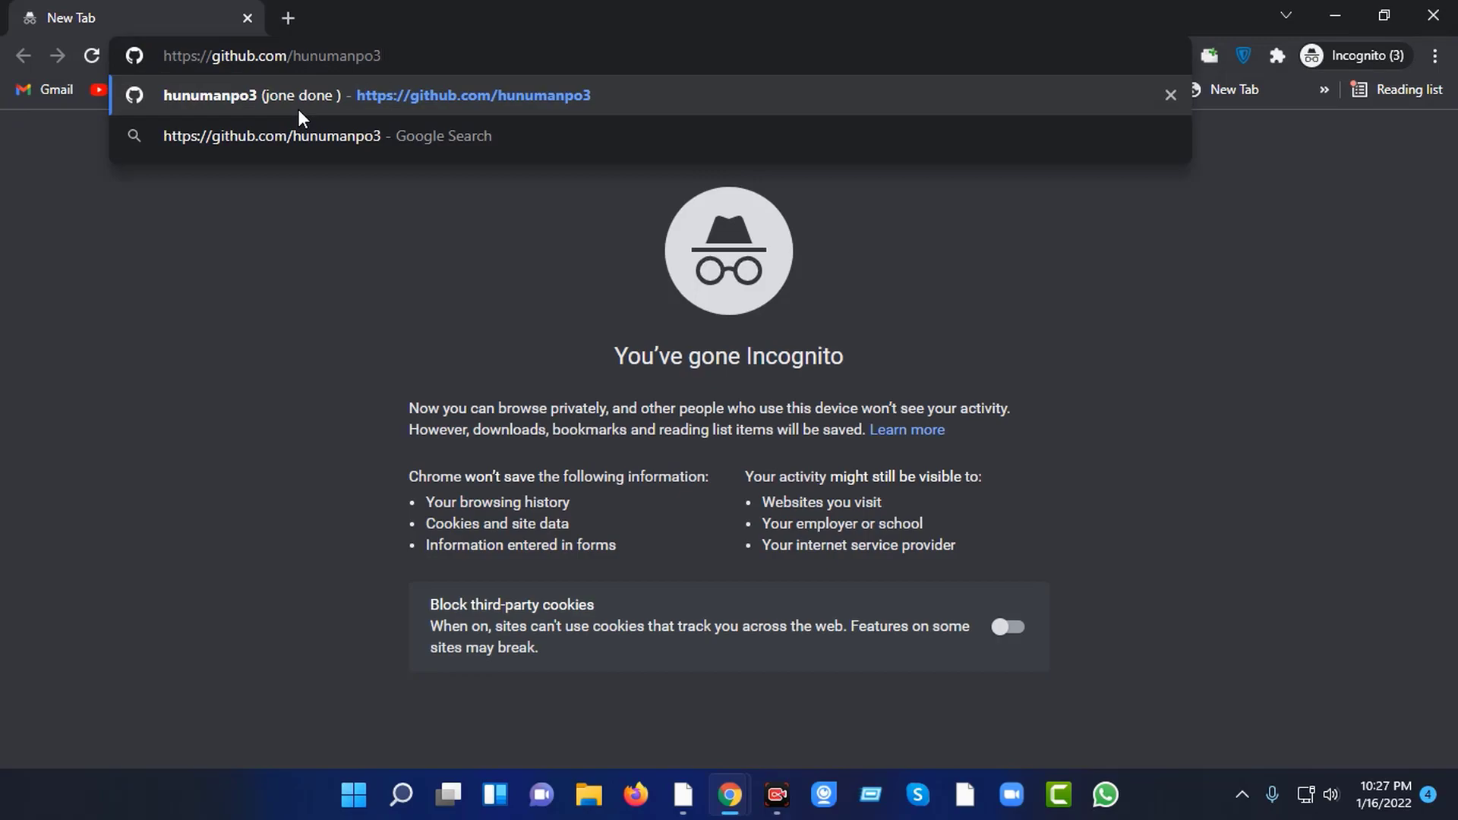
pyautogui.click(298, 107)
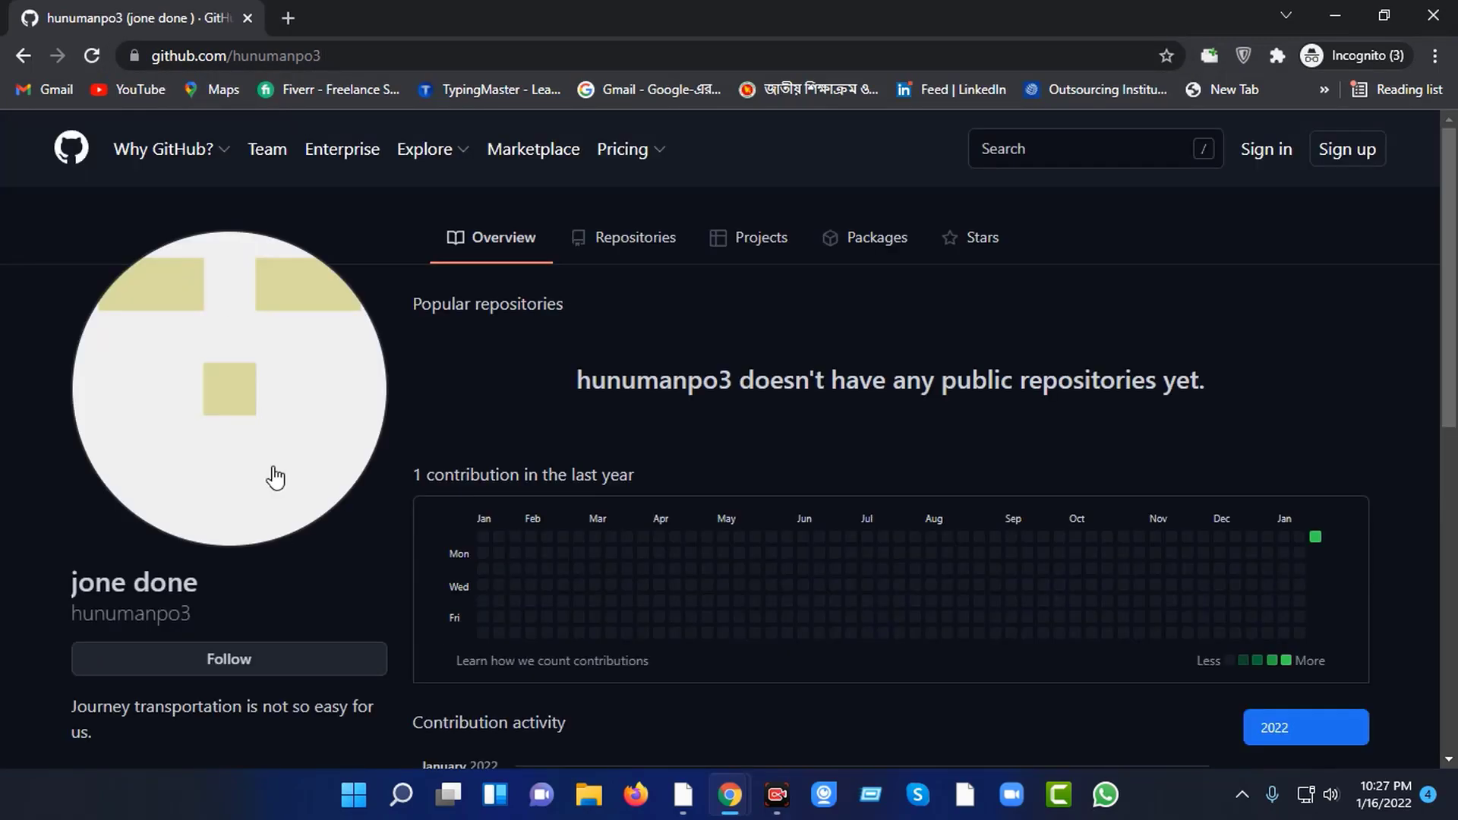
pyautogui.scroll(-2, 485, 465)
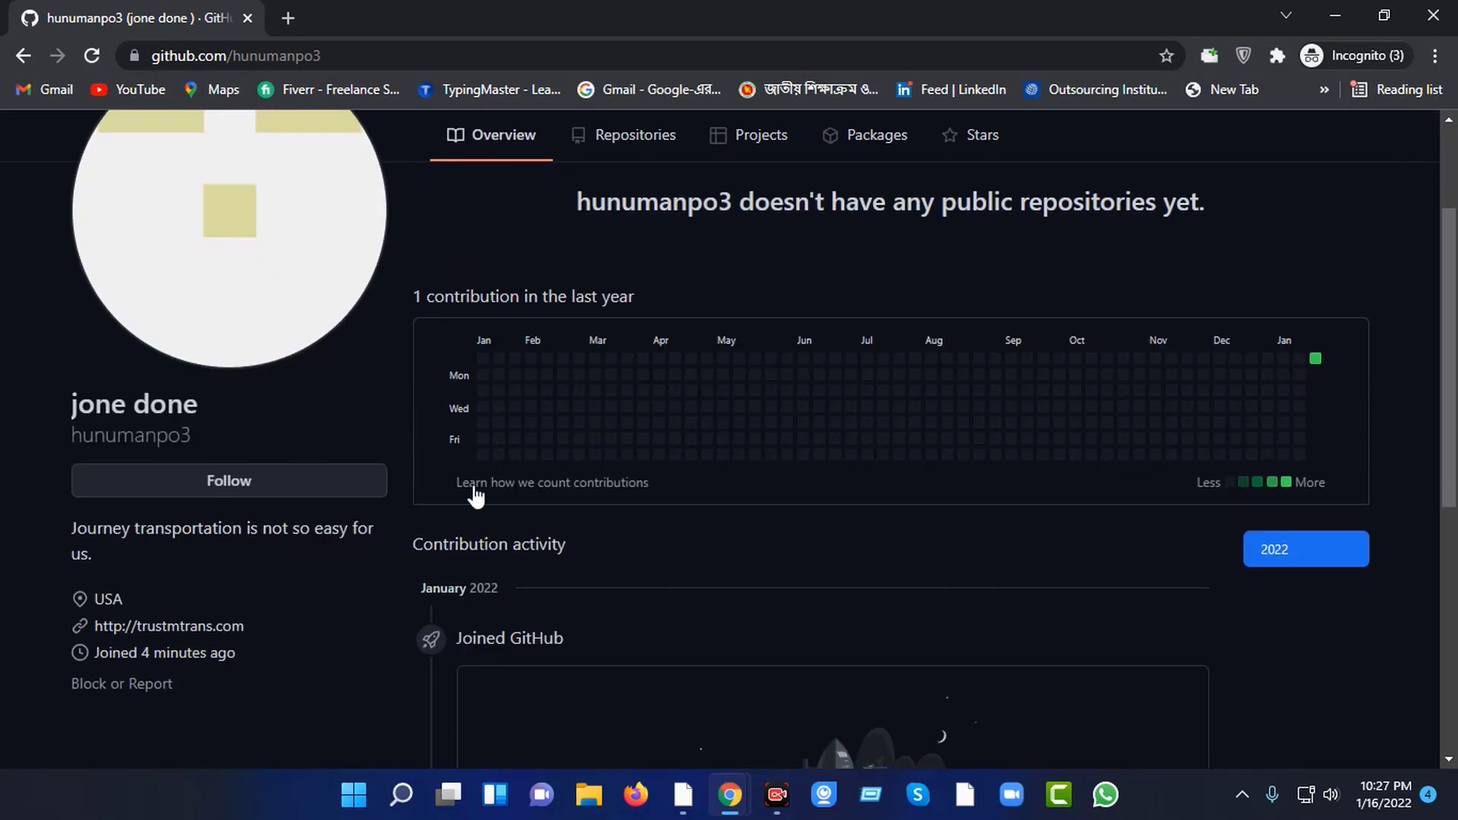
pyautogui.click(171, 639)
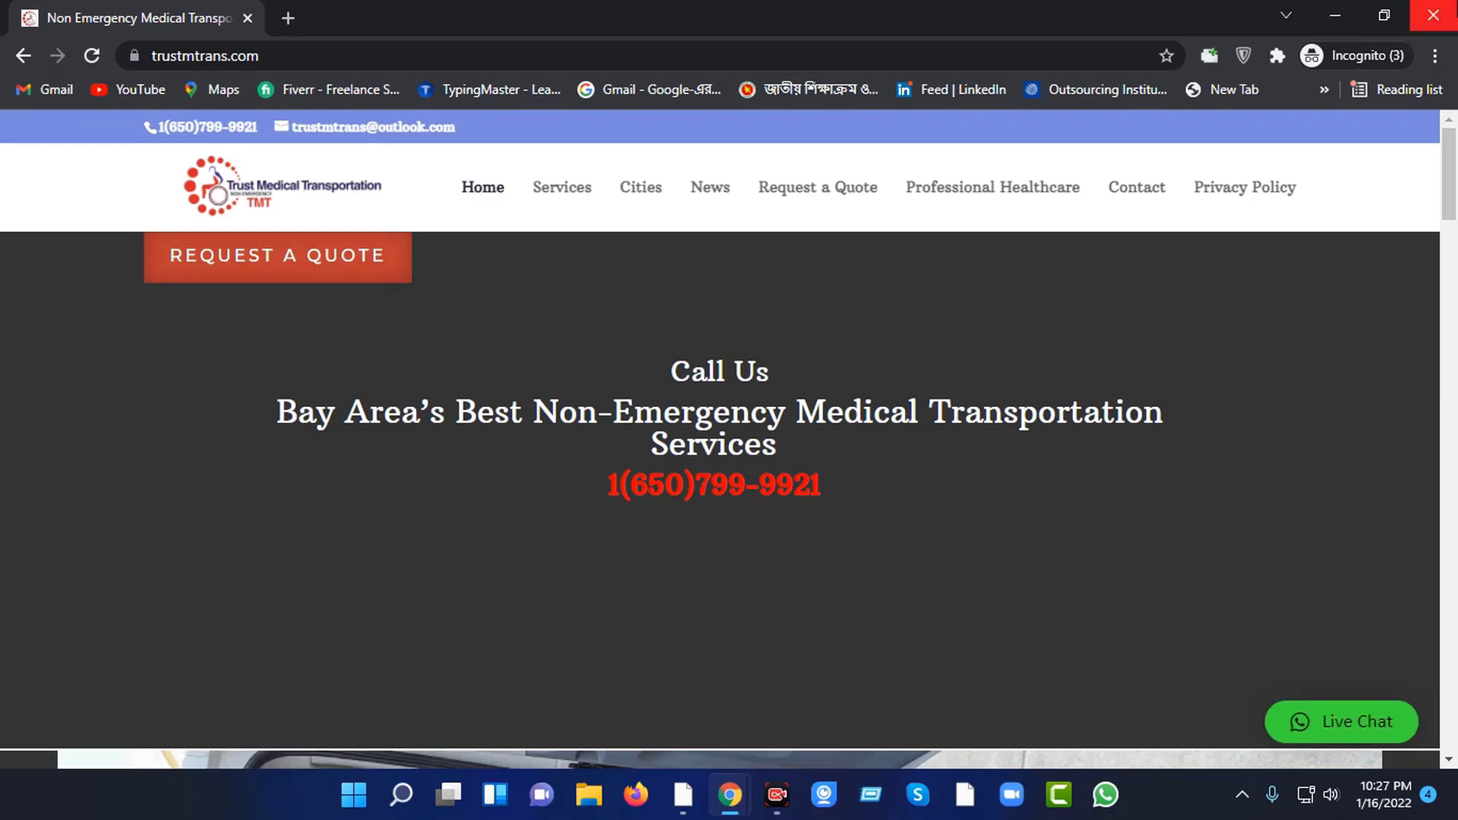
pyautogui.click(1433, 16)
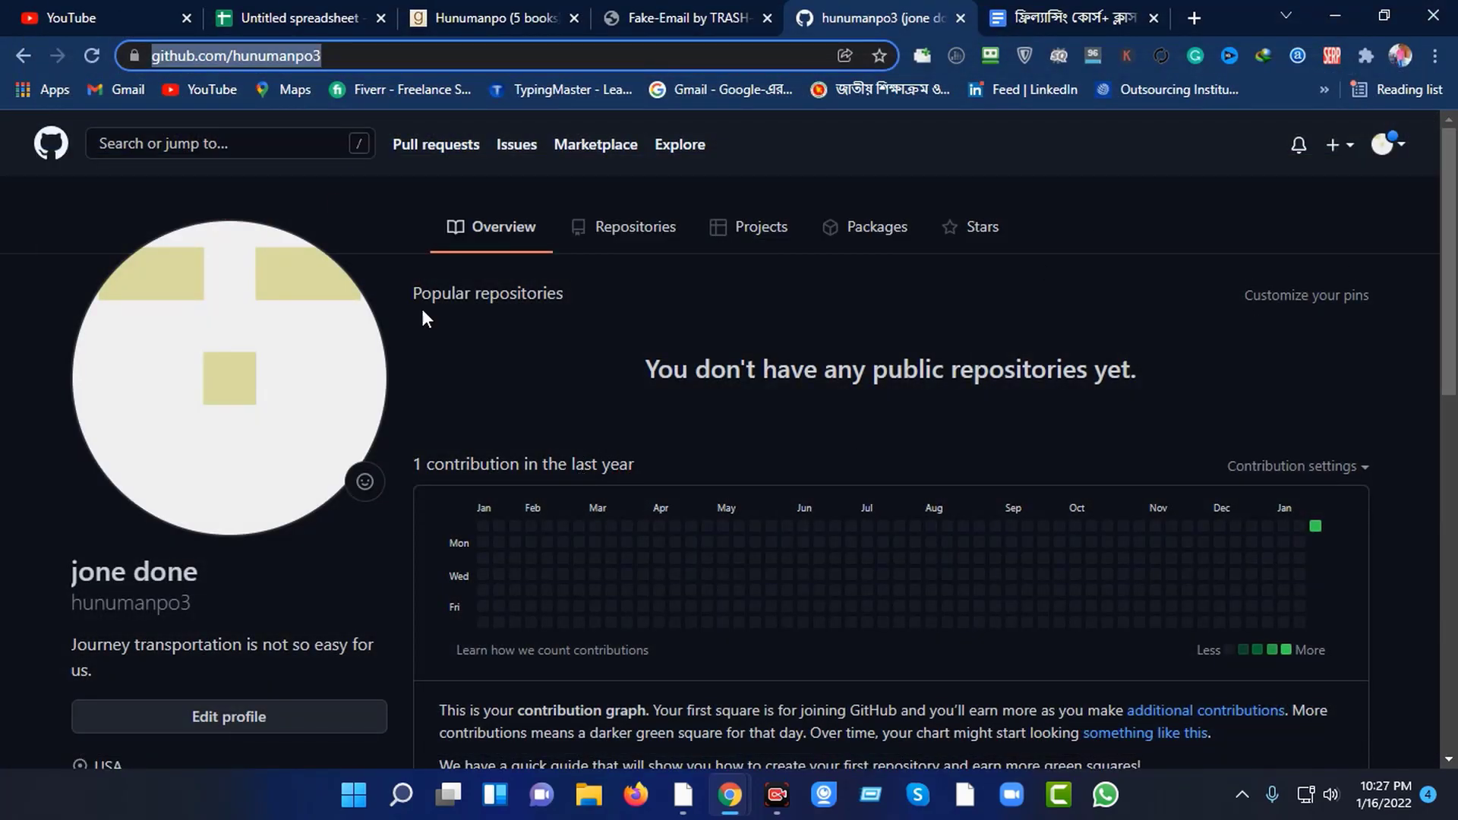
# Step: Copy the GitHub profile address from the browser's address bar
pyautogui.click(323, 10)
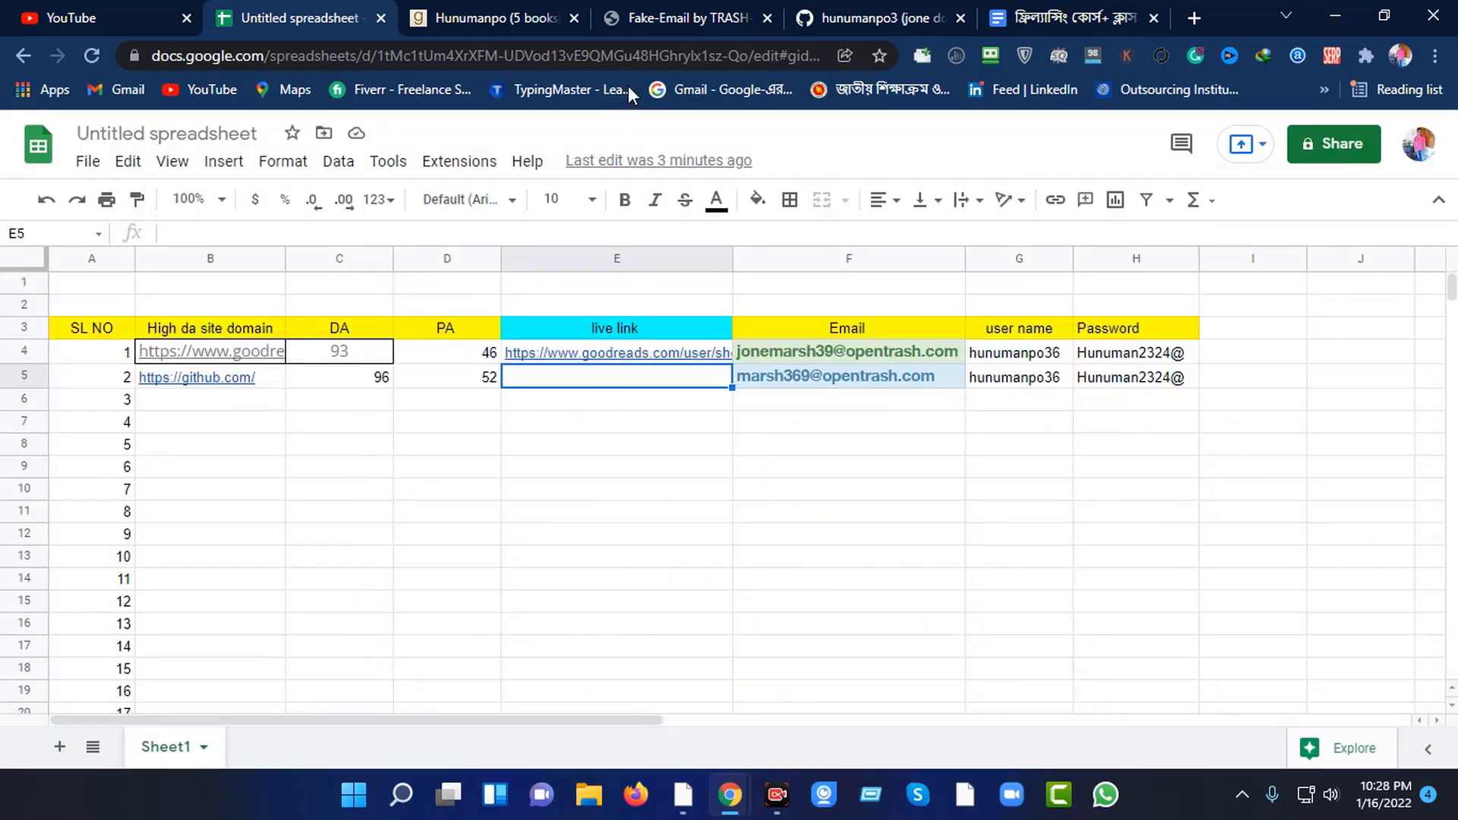
pyautogui.click(721, 18)
pyautogui.click(805, 18)
pyautogui.click(325, 46)
pyautogui.hotkey('ctrl', 'a')
pyautogui.hotkey('ctrl', 'c')
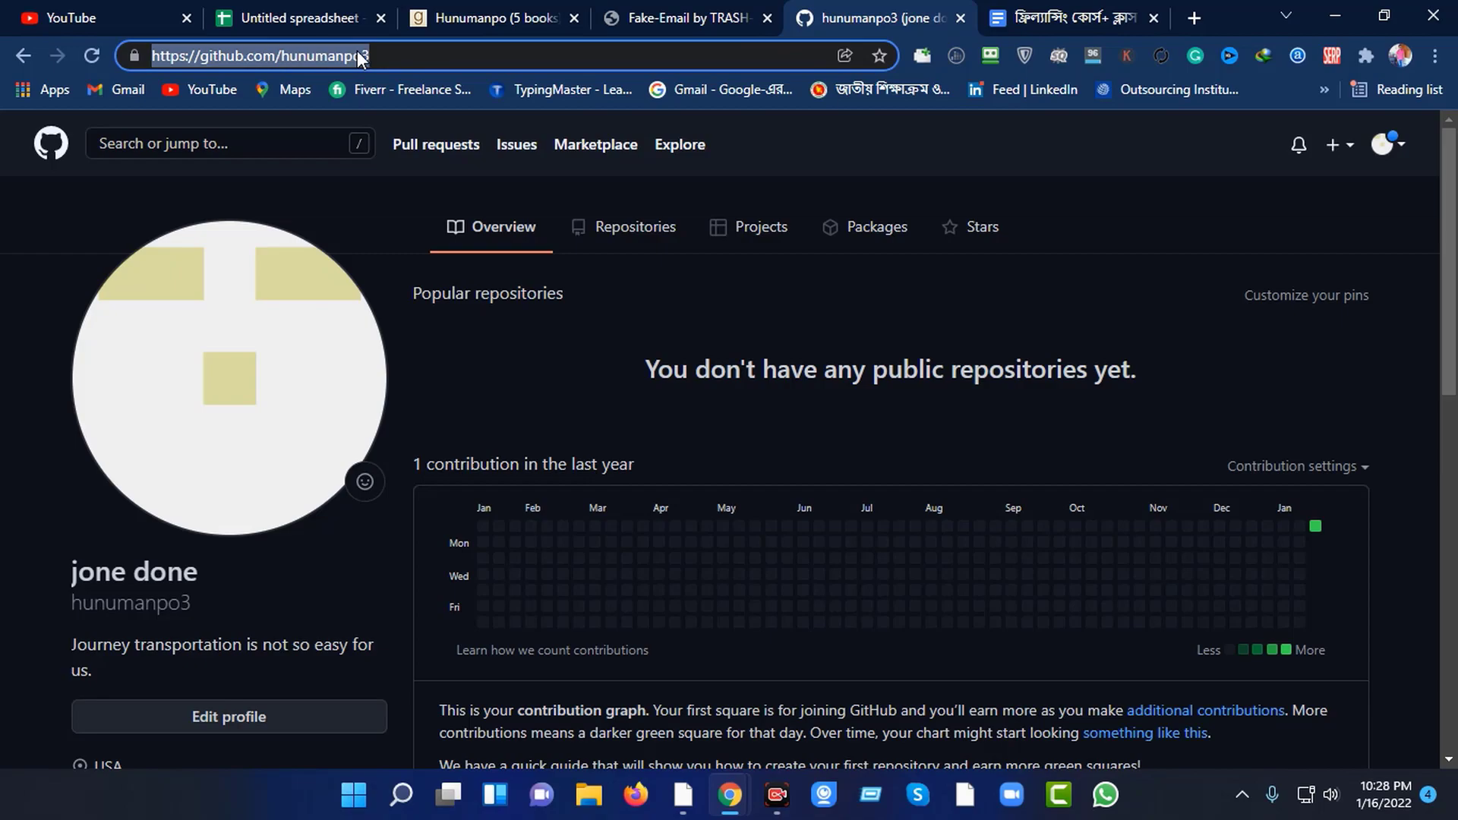
# Step: Paste the GitHub profile link into cell E5 of the tracker
pyautogui.click(349, 8)
pyautogui.click(554, 384)
pyautogui.hotkey('ctrl', 'v')
# Step: Check the live links in E4:E5, then move the selection to E6
pyautogui.click(598, 430)
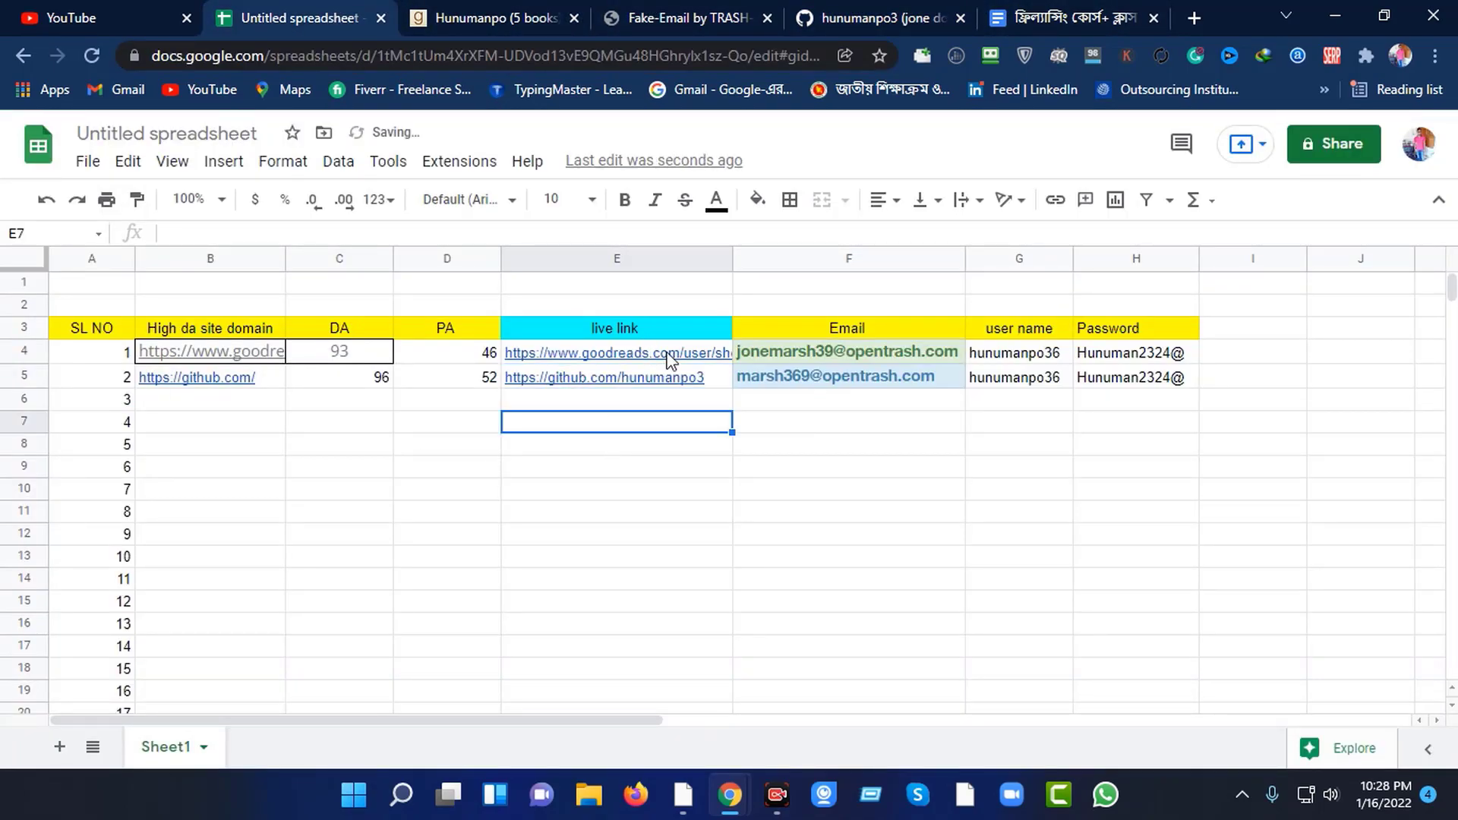
pyautogui.click(668, 354)
pyautogui.moveTo(667, 354)
pyautogui.mouseDown()
pyautogui.moveTo(653, 378)
pyautogui.moveTo(666, 380)
pyautogui.mouseUp()
pyautogui.click(627, 496)
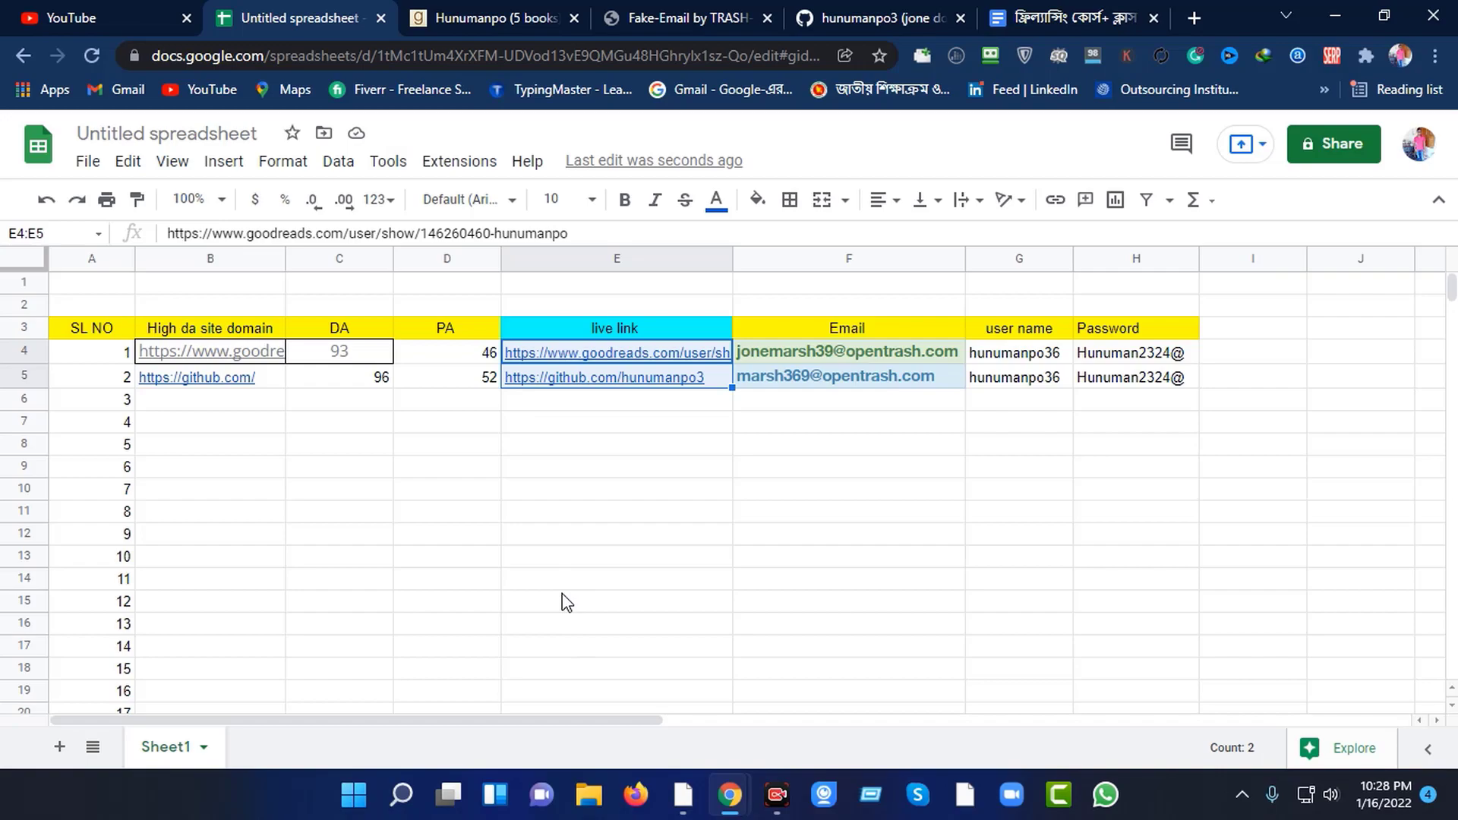
pyautogui.click(621, 513)
pyautogui.click(704, 425)
pyautogui.click(723, 470)
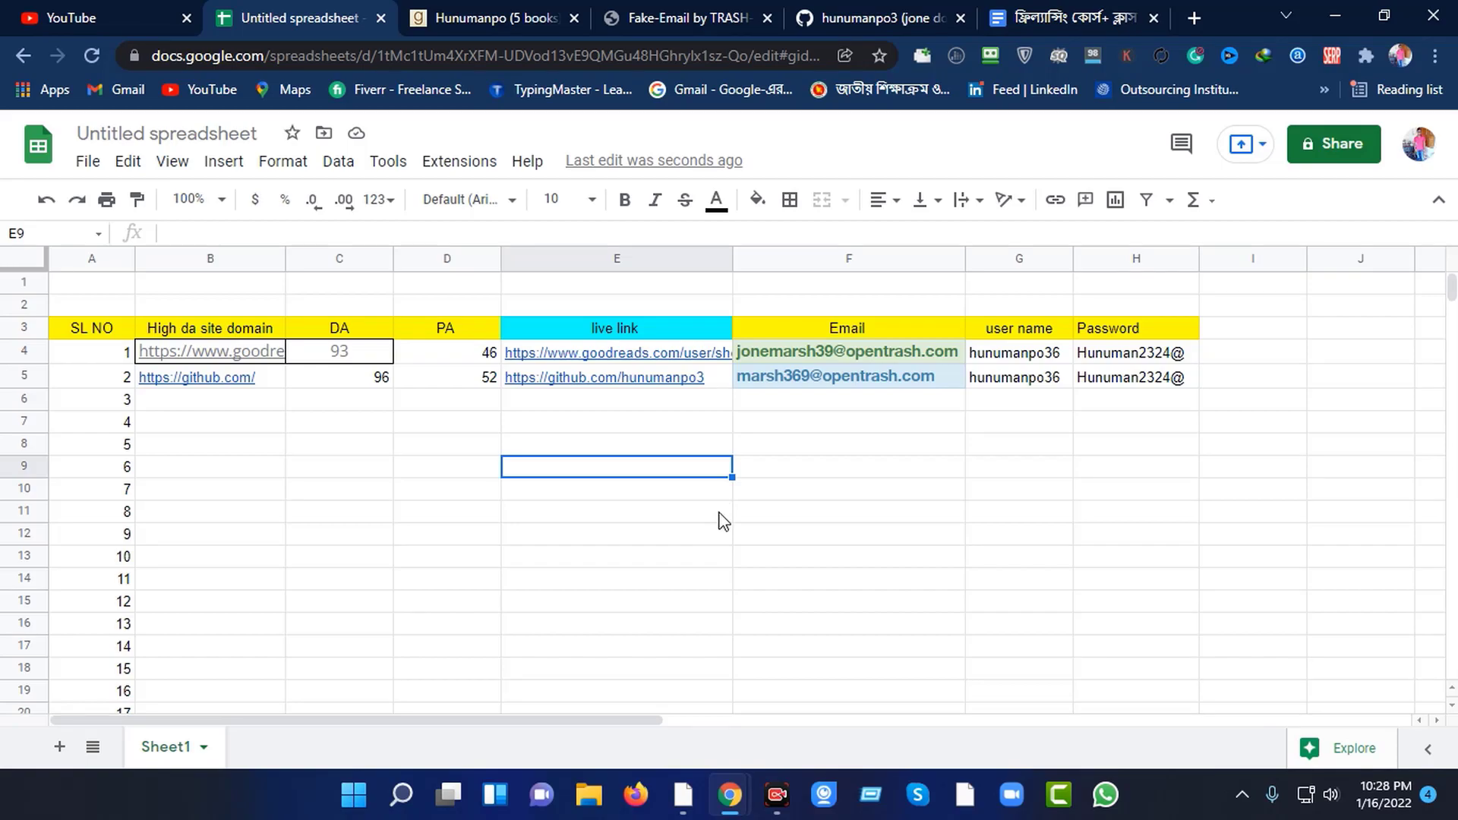
pyautogui.press('Up')
pyautogui.press('Up')
pyautogui.press('Up')
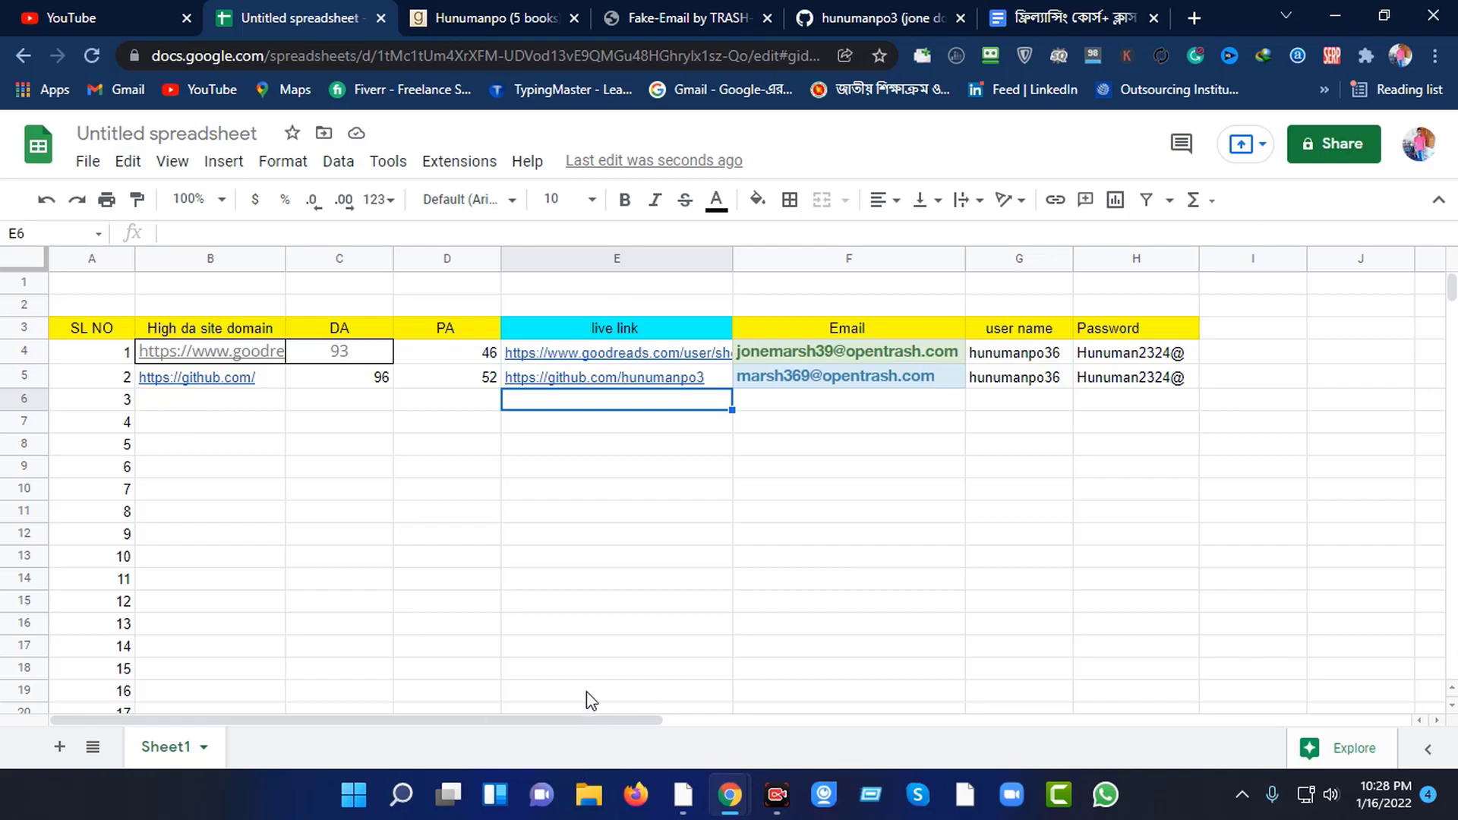
# Step: Copy the Goodreads live link from the tracker sheet
pyautogui.click(516, 493)
pyautogui.moveTo(222, 353); pyautogui.dragTo(676, 377)
pyautogui.click(716, 554)
pyautogui.click(677, 363)
pyautogui.hotkey('ctrl', 'c')
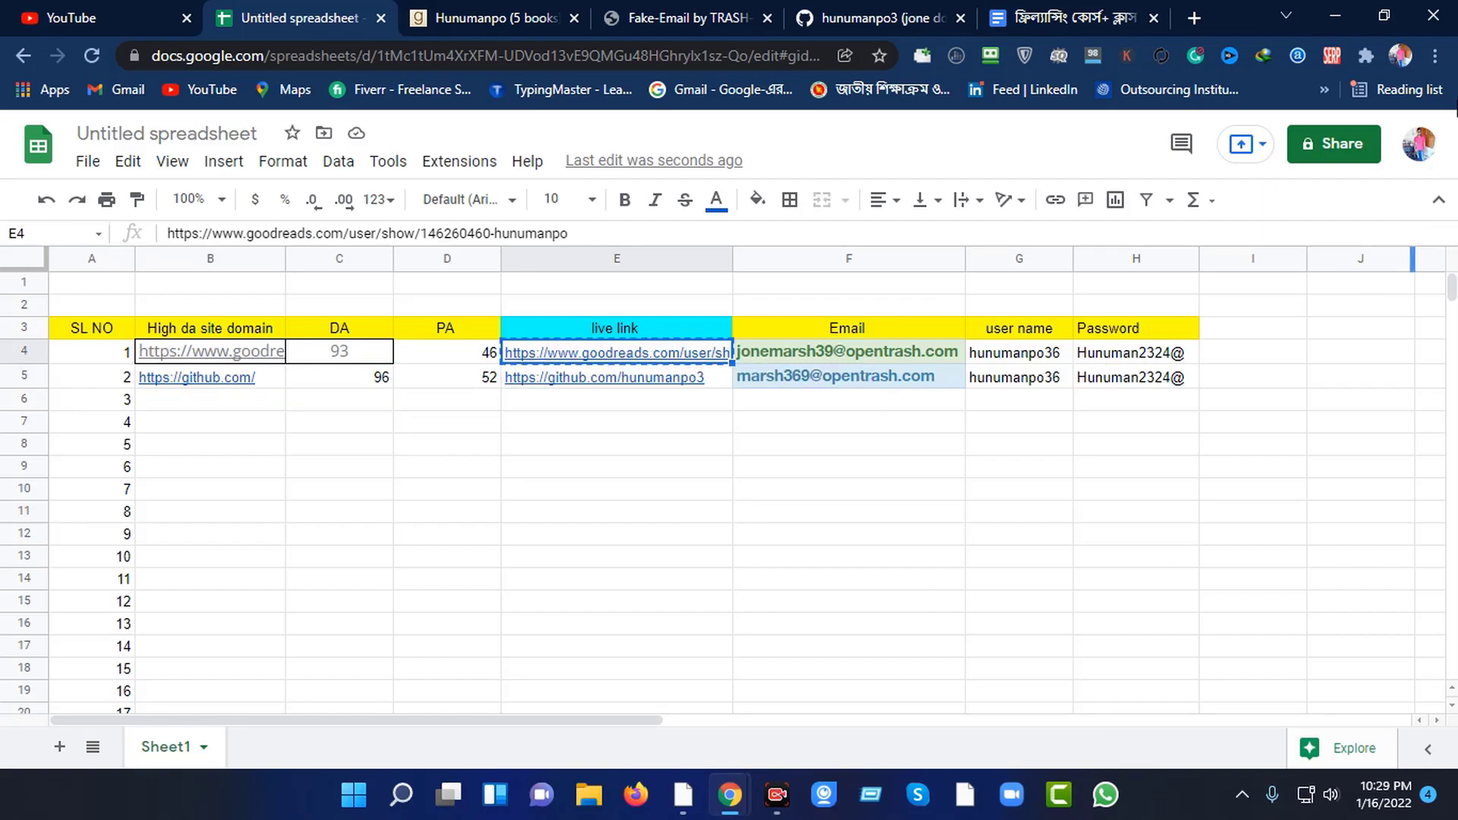
# Step: Load the Goodreads profile link in a new incognito window
pyautogui.click(1434, 55)
pyautogui.click(1331, 141)
pyautogui.hotkey('ctrl', 'v')
pyautogui.press('Return')
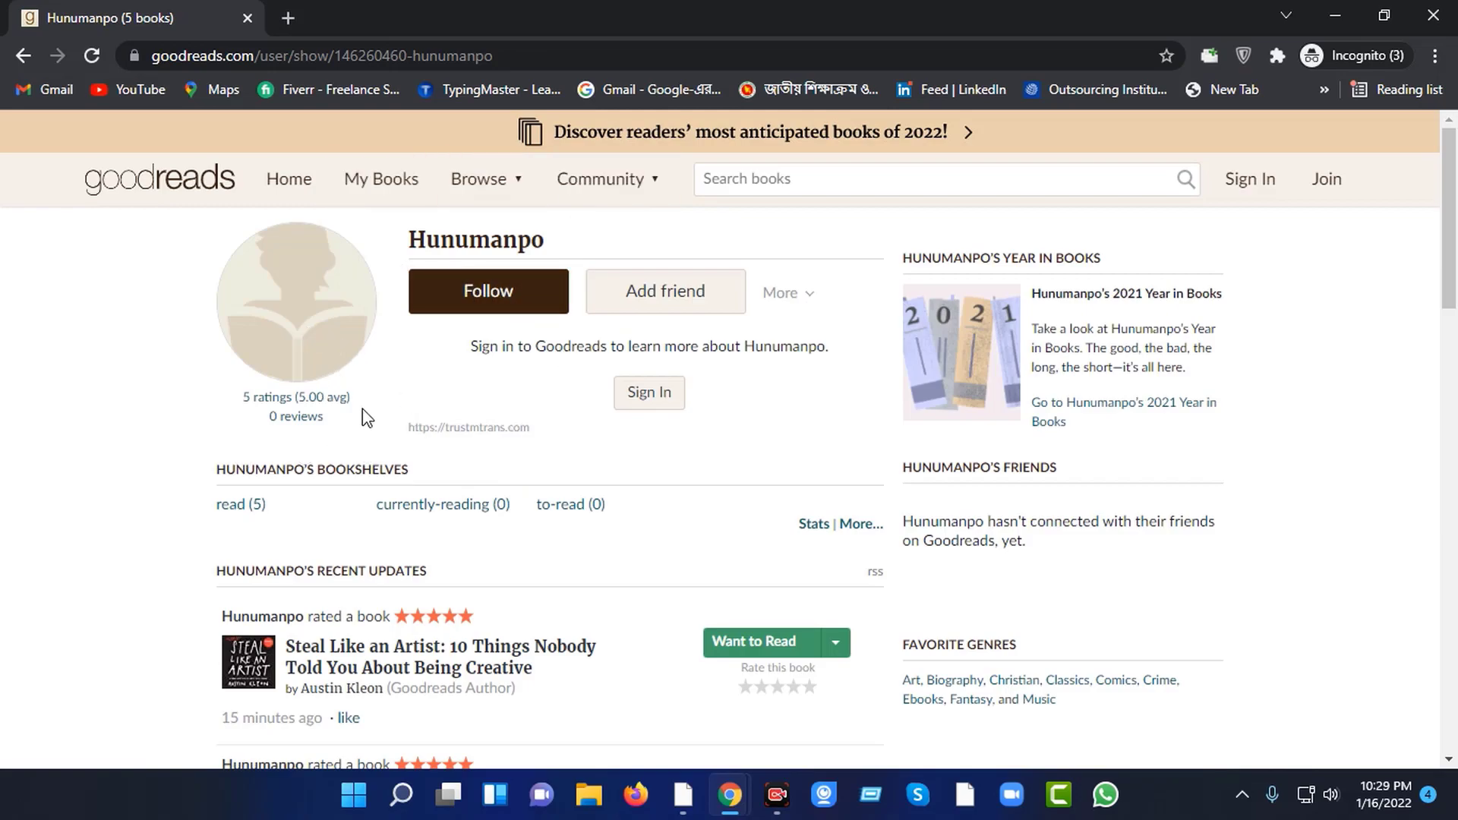
# Step: Follow the profile's trustmtrans.com link, then close the site tab and incognito window
pyautogui.click(469, 428)
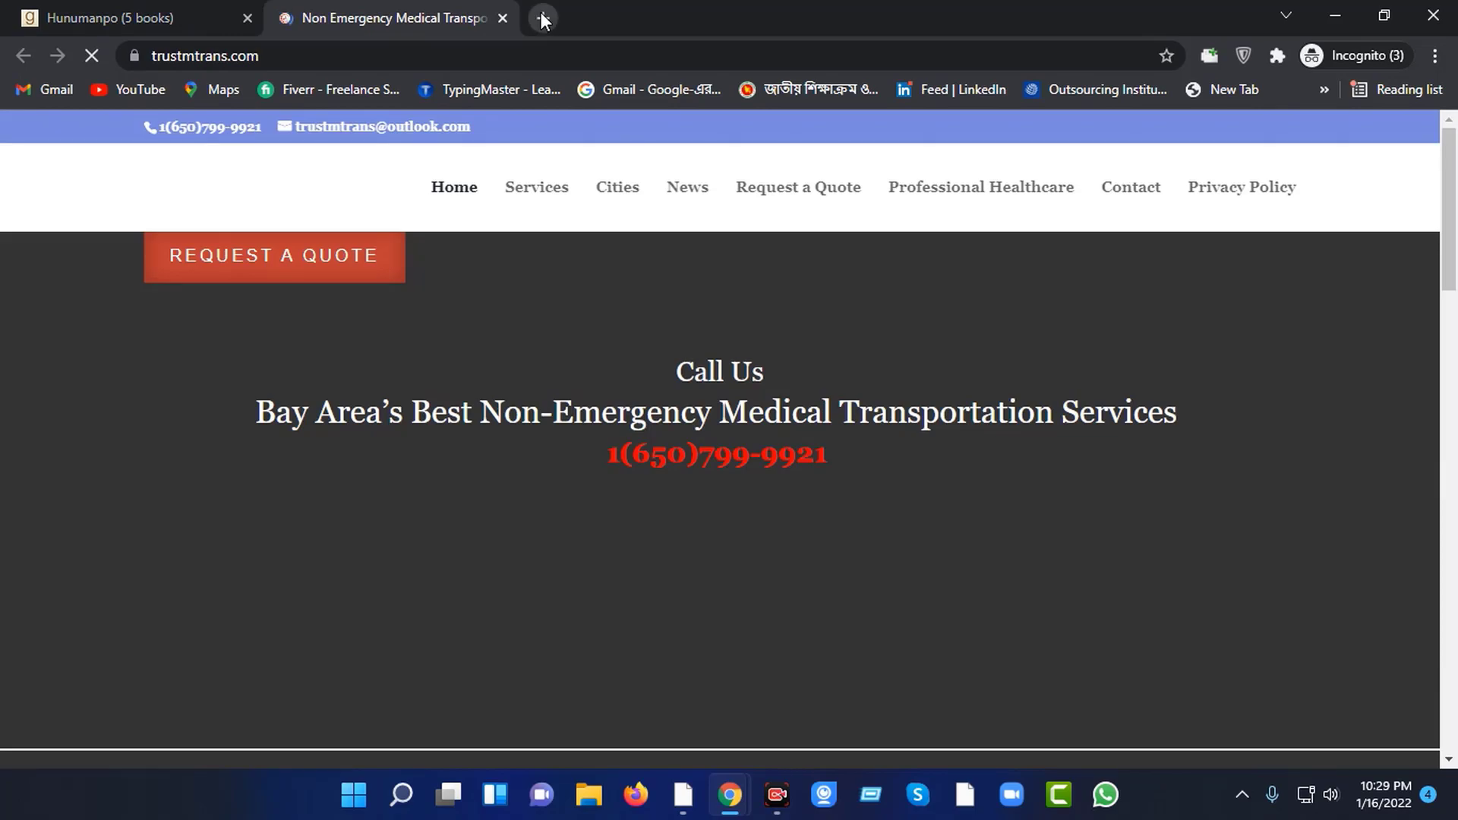
pyautogui.click(502, 17)
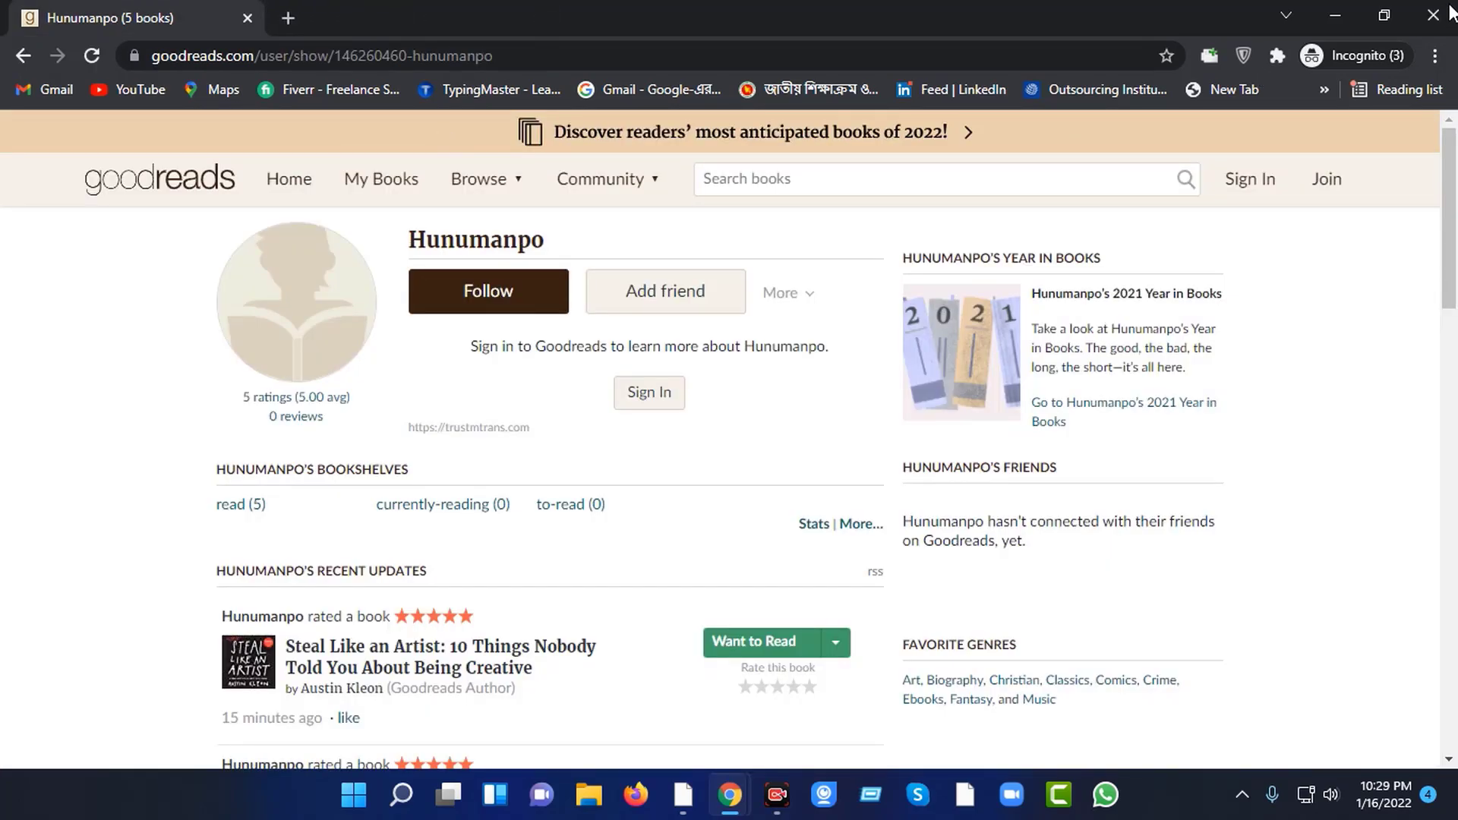
pyautogui.click(1433, 15)
pyautogui.click(629, 380)
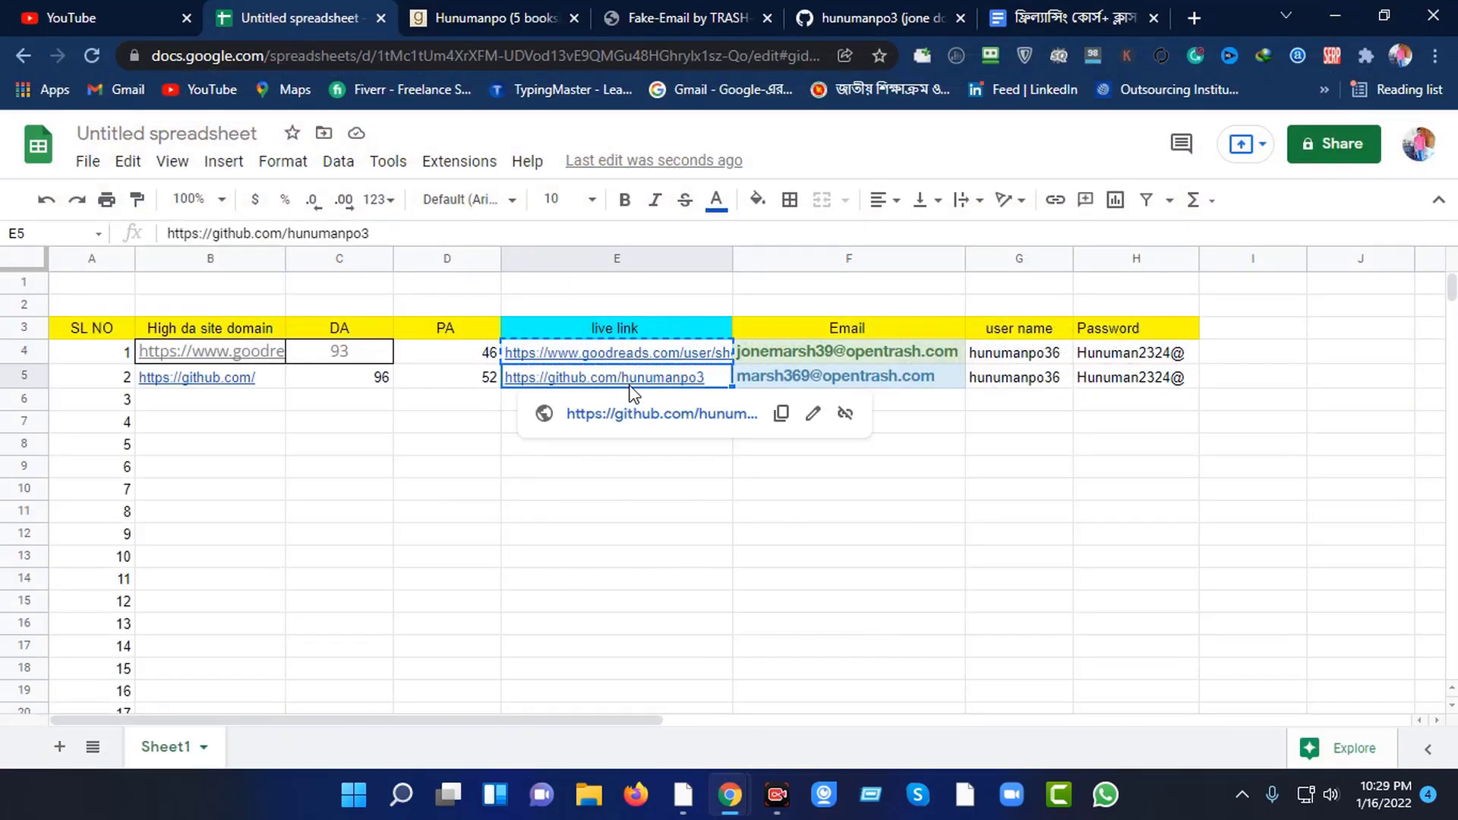
# Step: Copy the GitHub live link and load it in a new incognito window
pyautogui.hotkey('ctrl', 'c')
pyautogui.click(1435, 56)
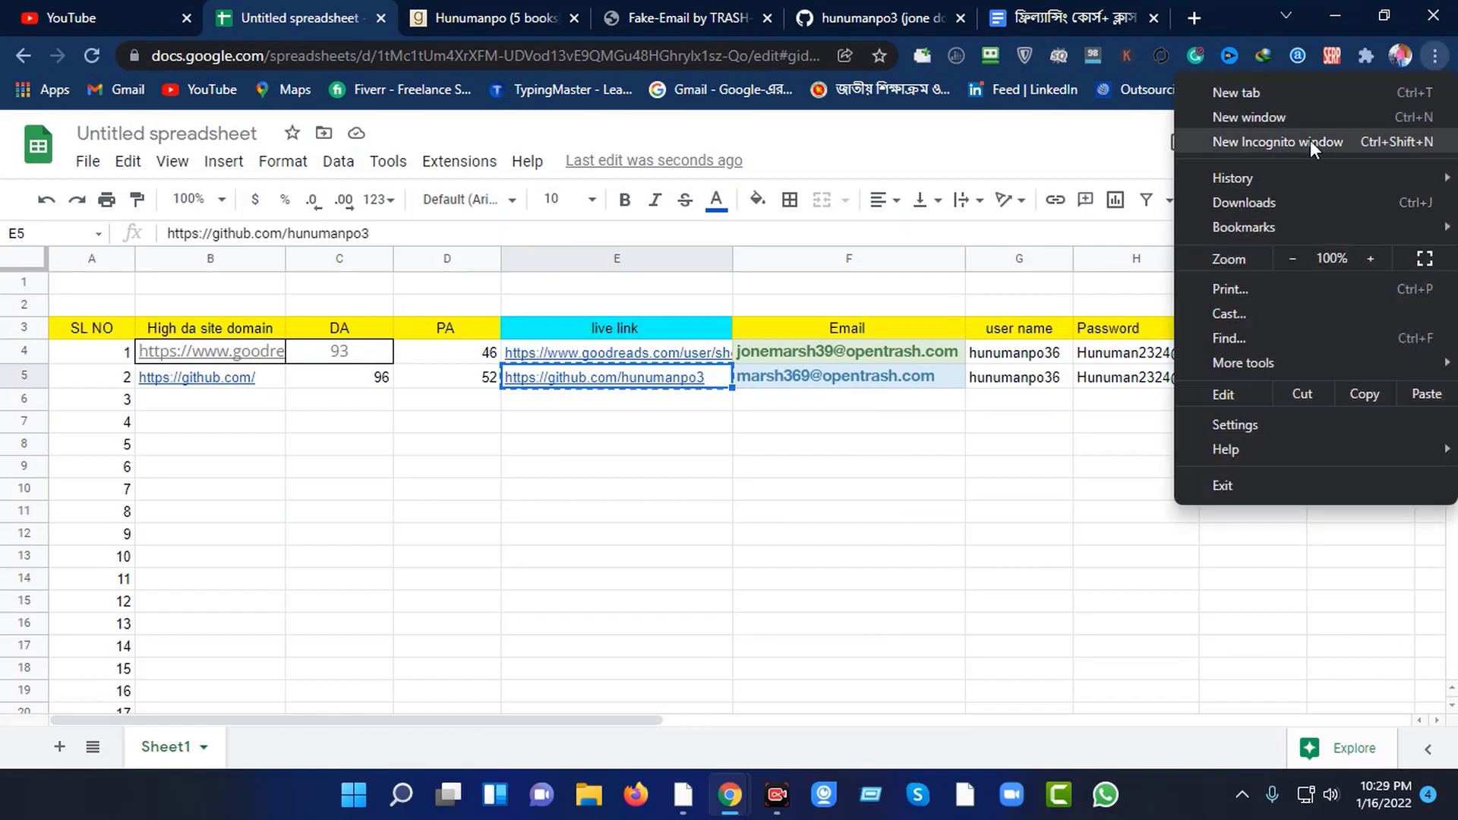
pyautogui.click(1310, 141)
pyautogui.hotkey('ctrl', 'v')
pyautogui.press('Return')
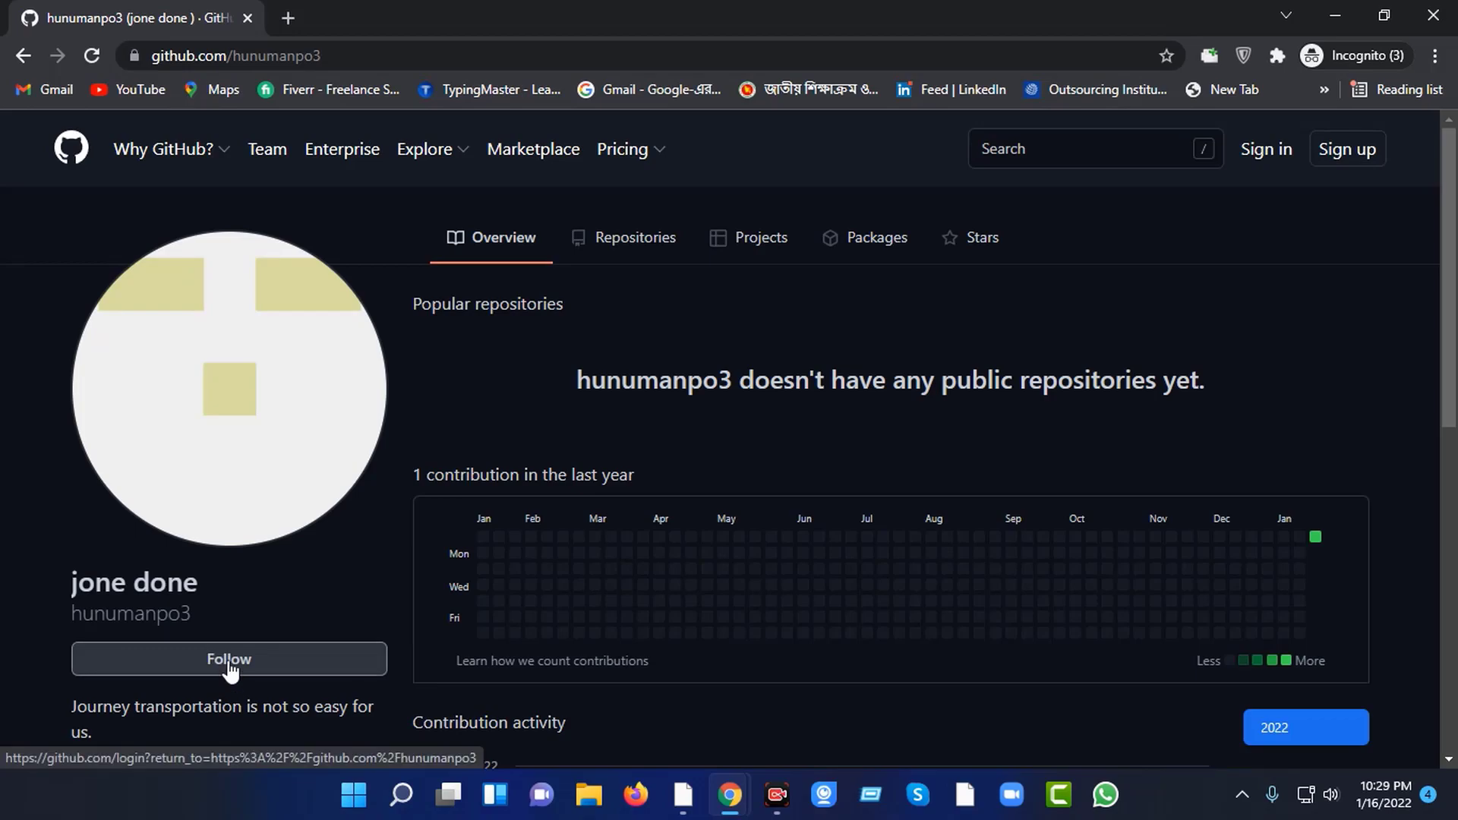
# Step: Open the GitHub profile's trustmtrans.com website link, then close the incognito window
pyautogui.scroll(-2, 232, 661)
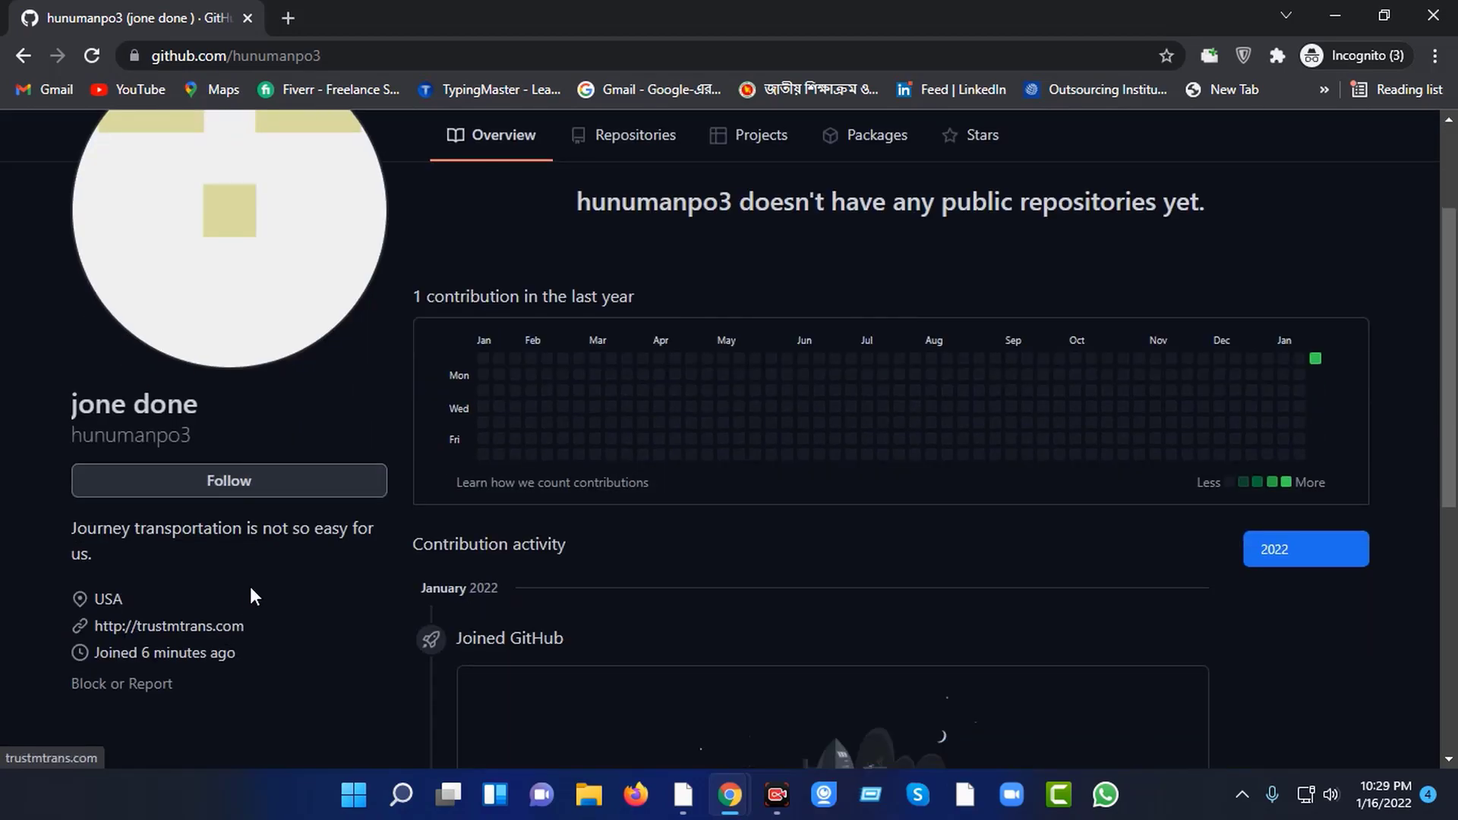
pyautogui.click(182, 640)
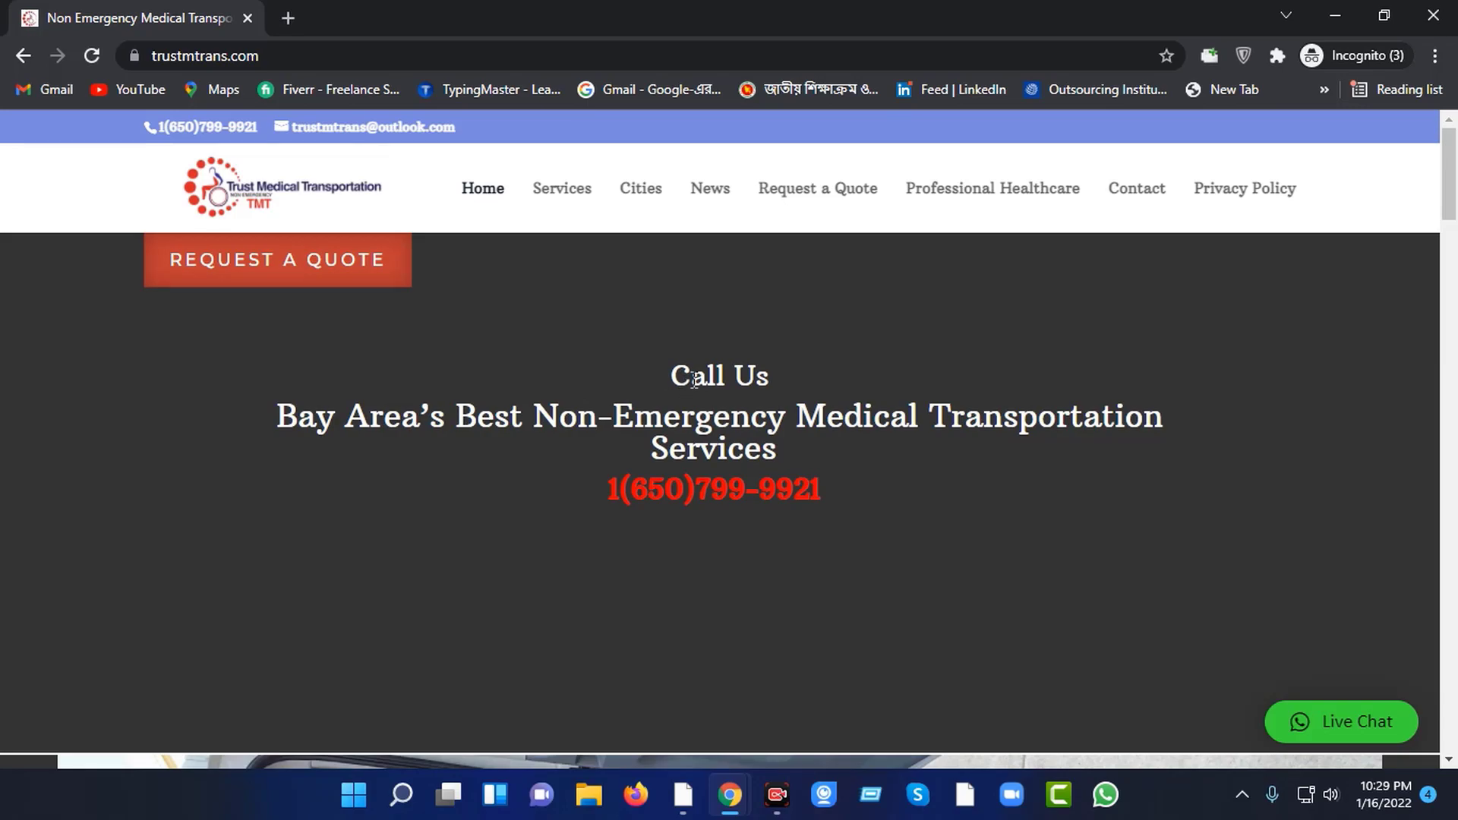
pyautogui.click(1433, 15)
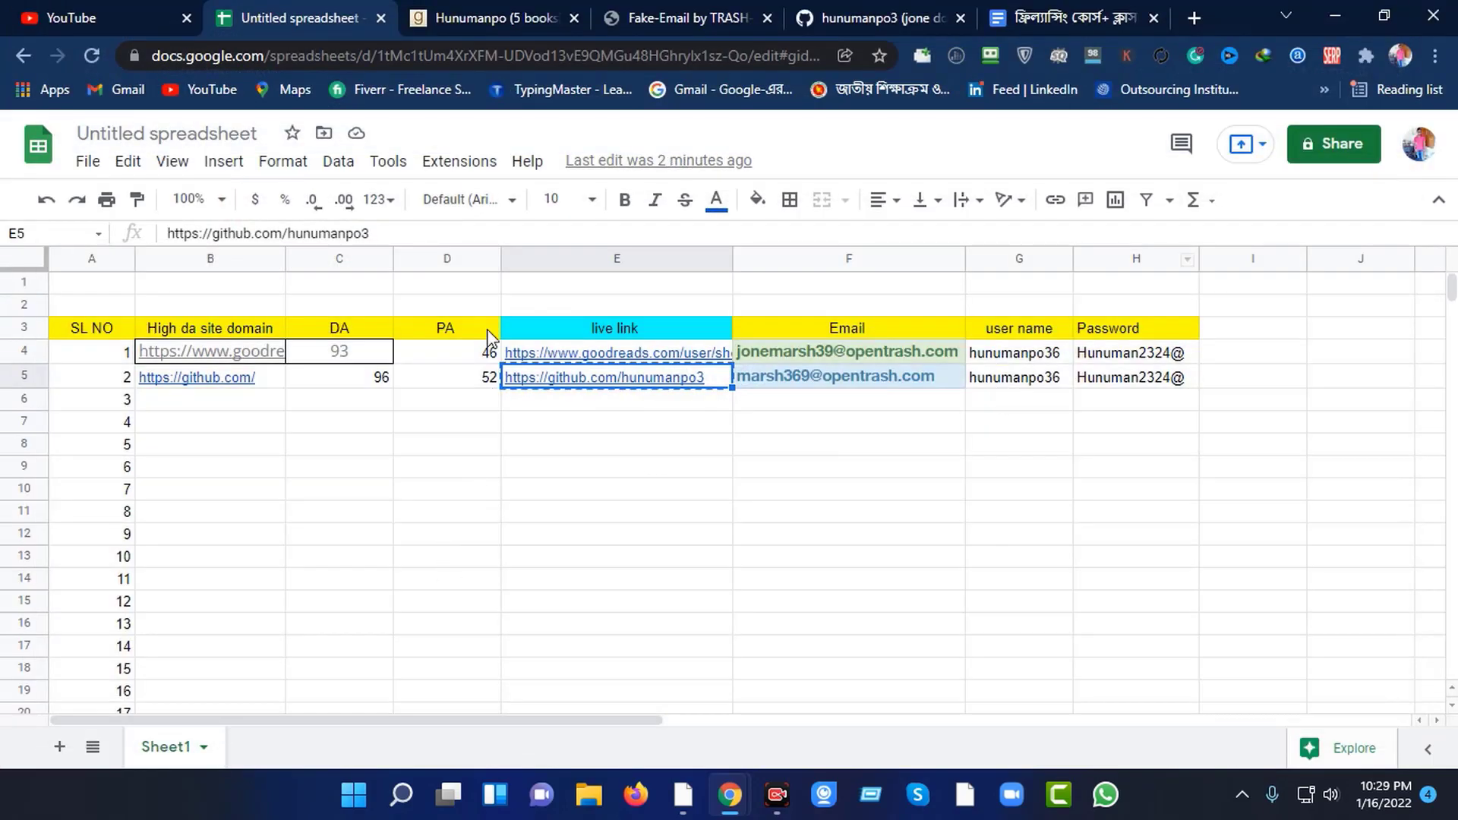
# Step: Add a 'link type' header in I3 with 'Do follow' beneath it in I4
pyautogui.click(1238, 333)
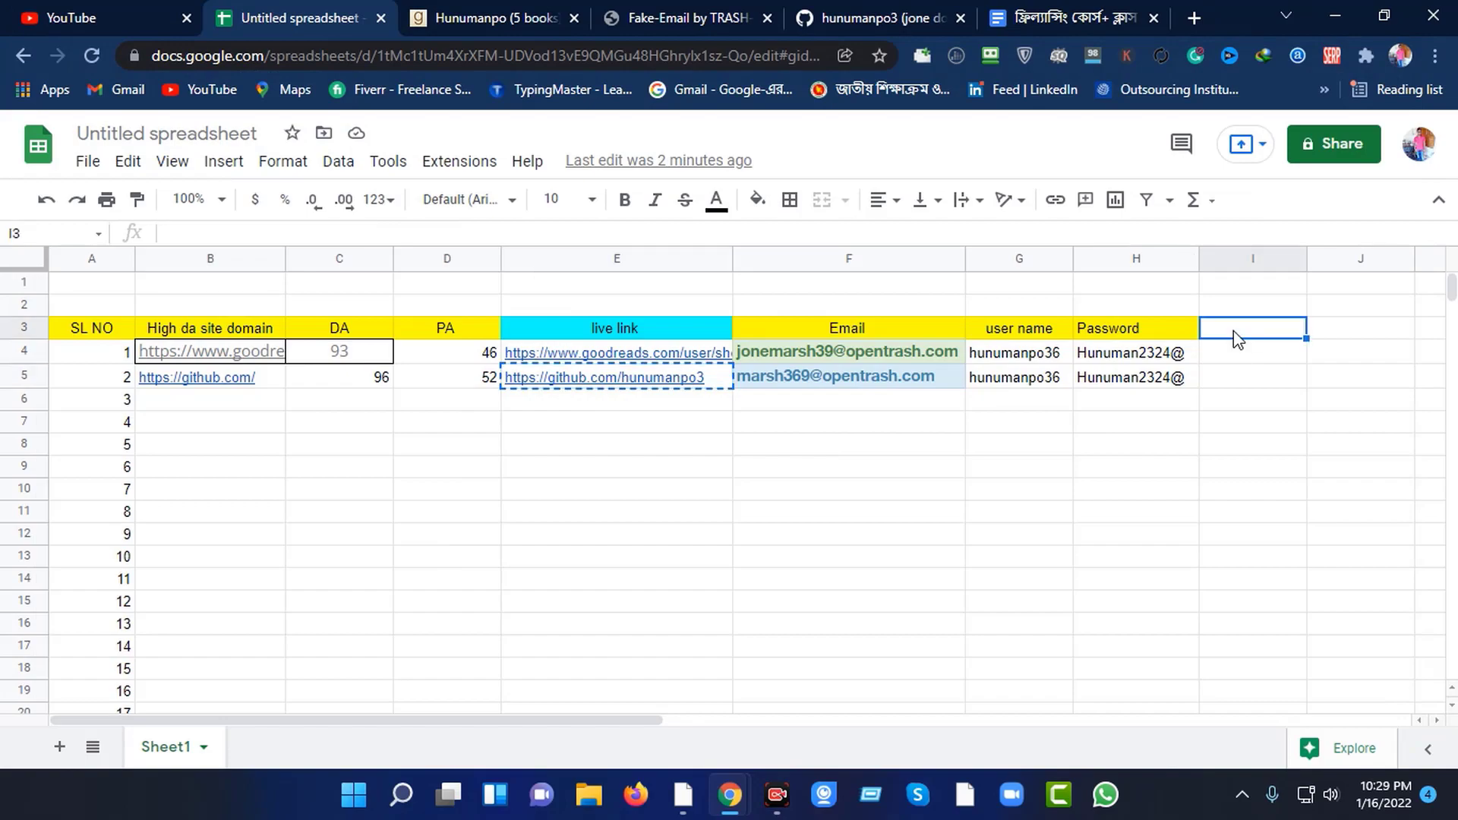
pyautogui.write('I')
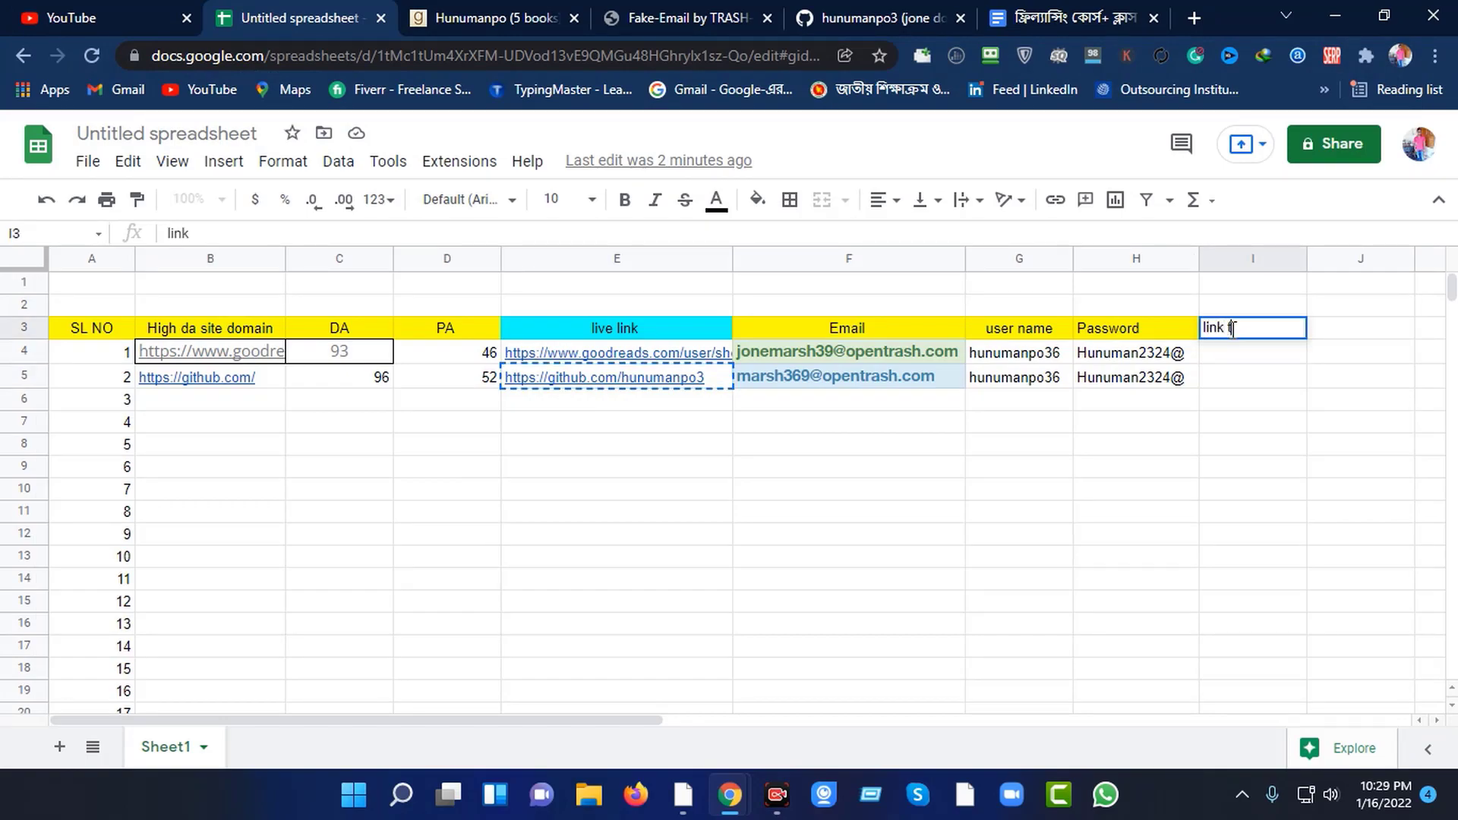
pyautogui.write('ink type')
pyautogui.click(1225, 361)
pyautogui.write('Do follow')
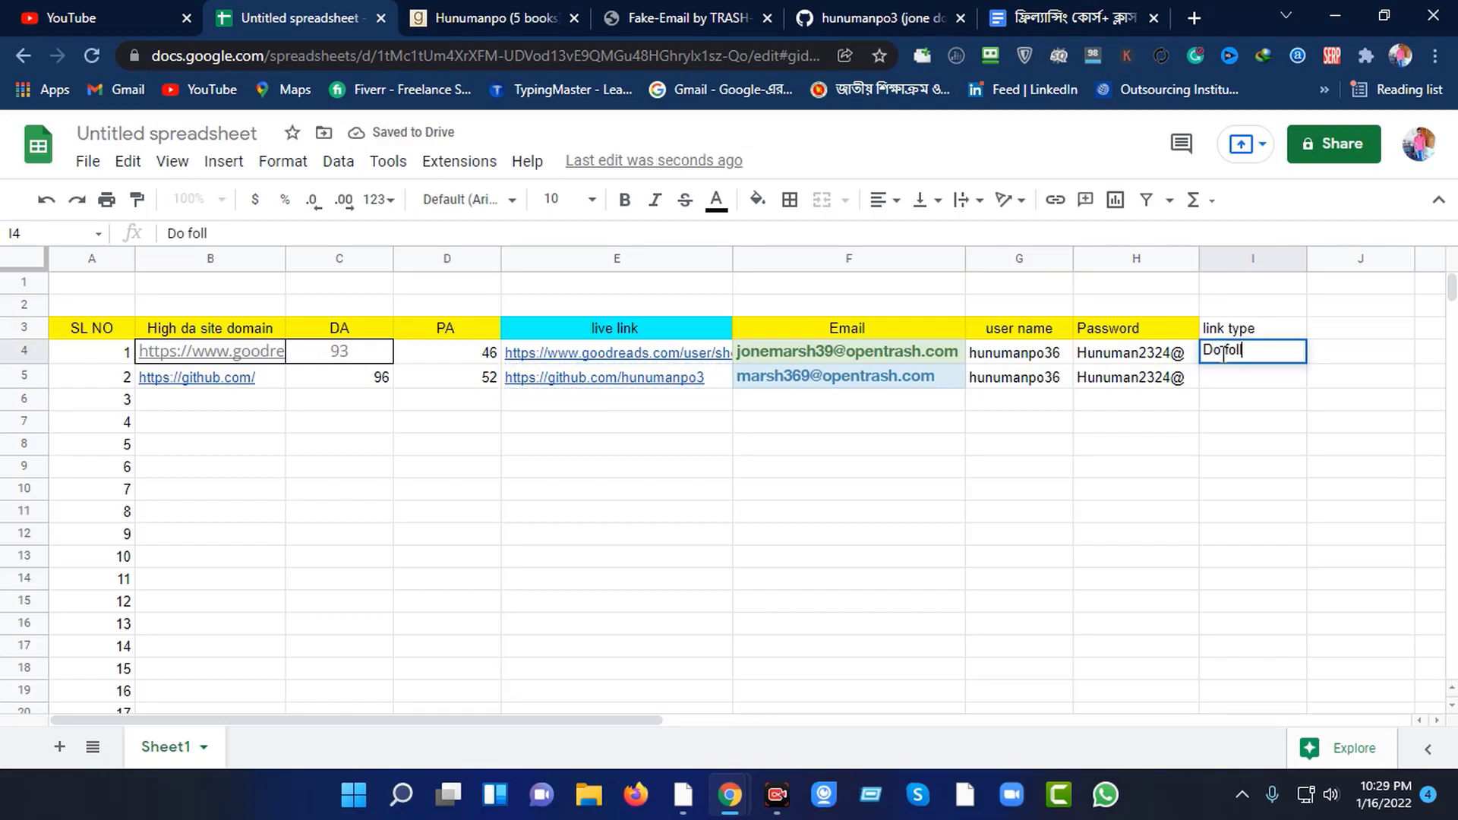
pyautogui.click(1232, 419)
# Step: Copy 'Do follow' into the second sample row's link type cell I5
pyautogui.click(1284, 351)
pyautogui.hotkey('ctrl', 'c')
pyautogui.click(1249, 383)
pyautogui.hotkey('ctrl', 'v')
pyautogui.click(1283, 516)
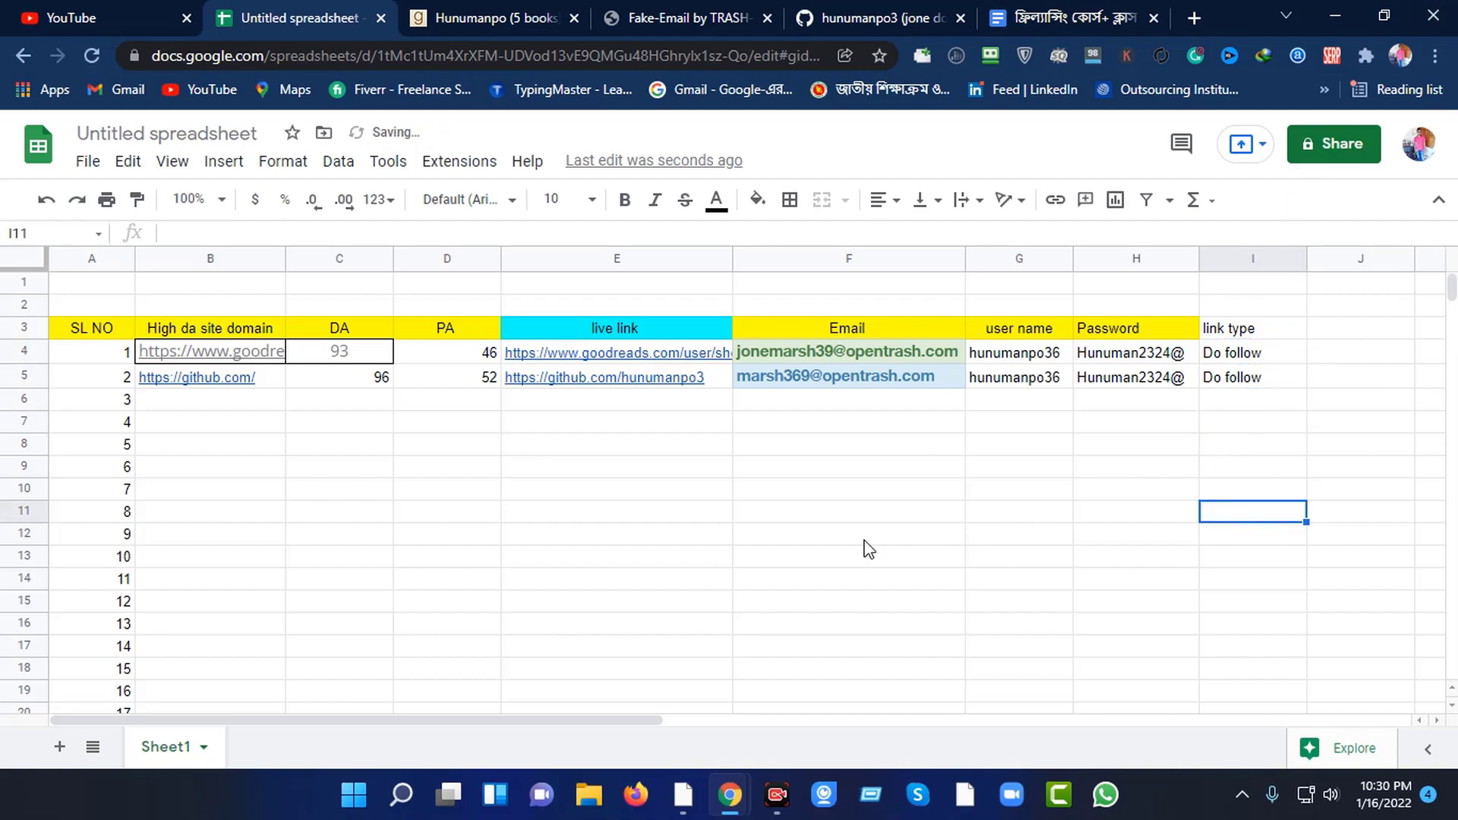
pyautogui.click(266, 360)
pyautogui.click(342, 488)
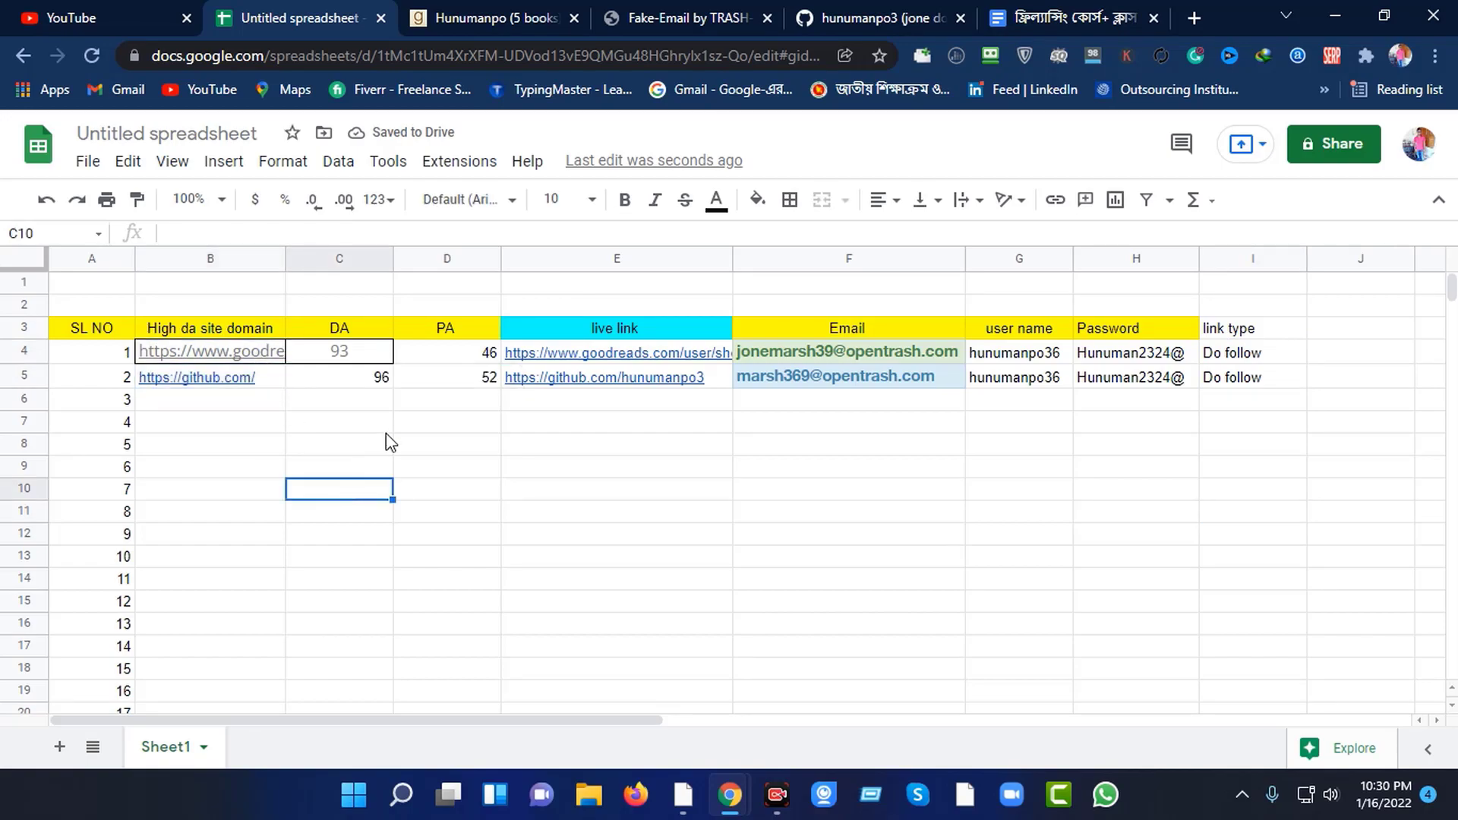
pyautogui.click(505, 401)
# Step: Autofill the two sample domains down column B
pyautogui.click(627, 513)
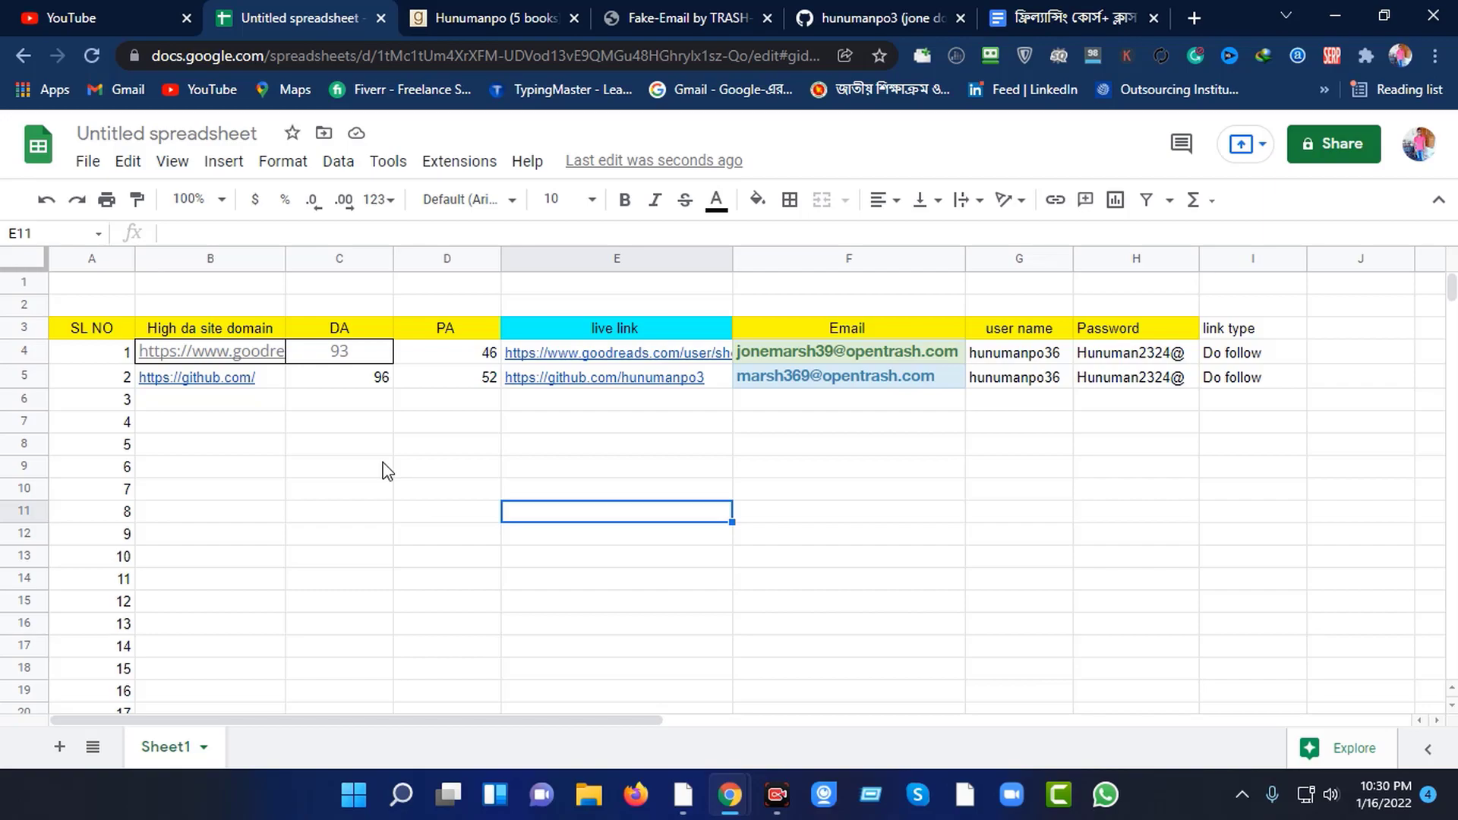
pyautogui.click(815, 488)
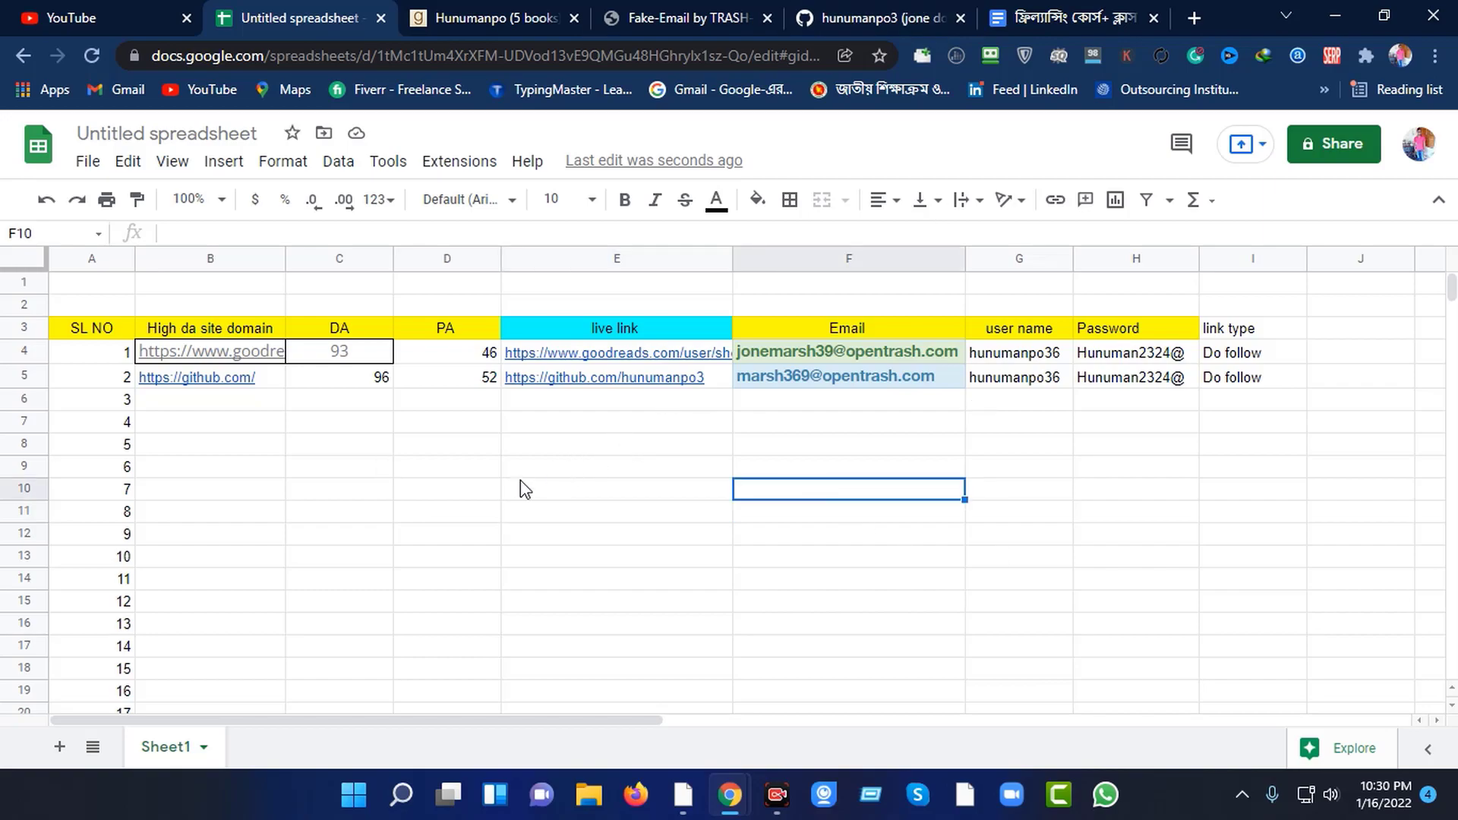
pyautogui.moveTo(223, 357); pyautogui.dragTo(245, 387)
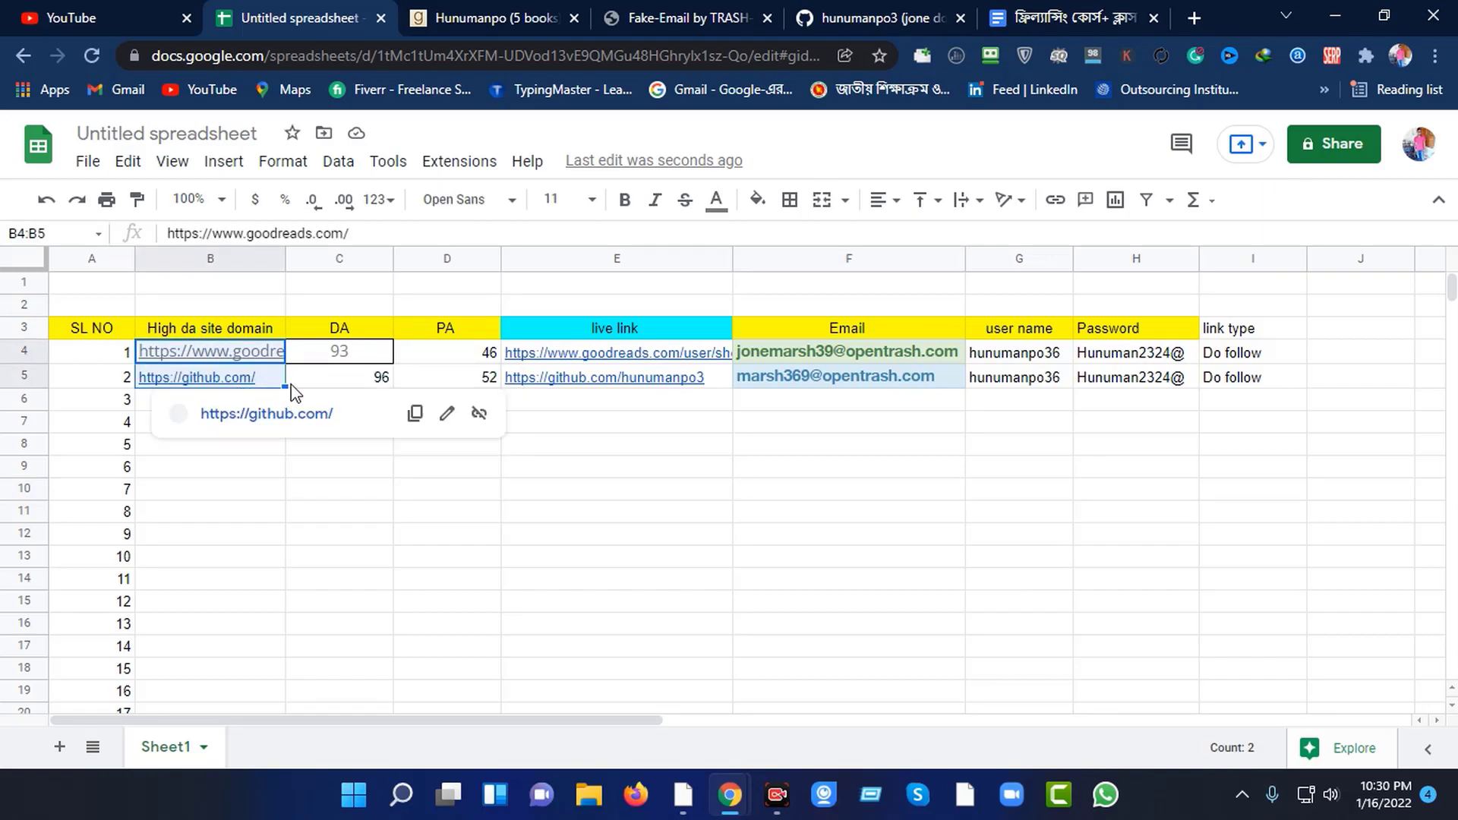
pyautogui.click(228, 465)
pyautogui.click(255, 408)
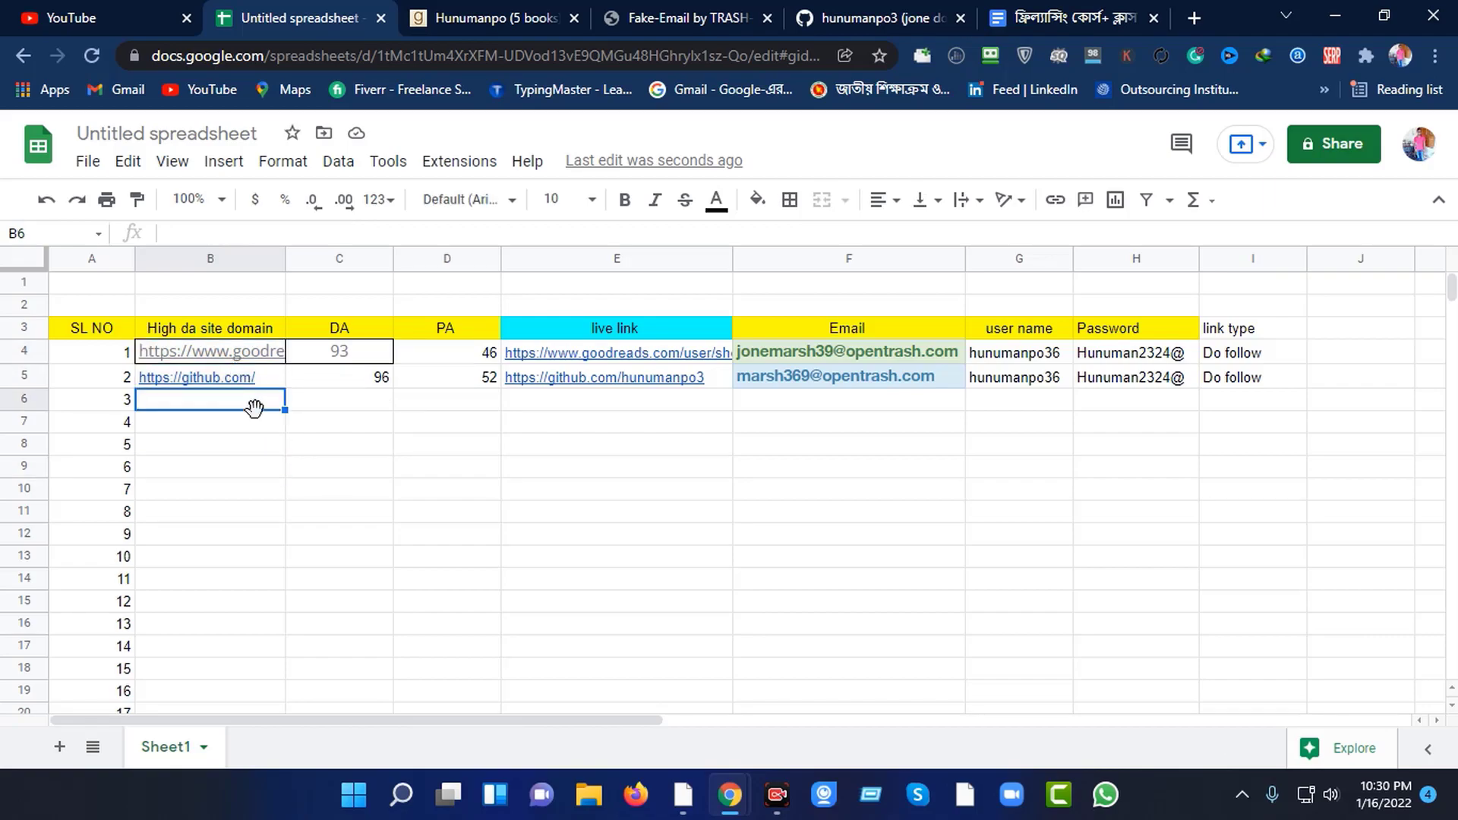
pyautogui.click(271, 340)
pyautogui.click(278, 356)
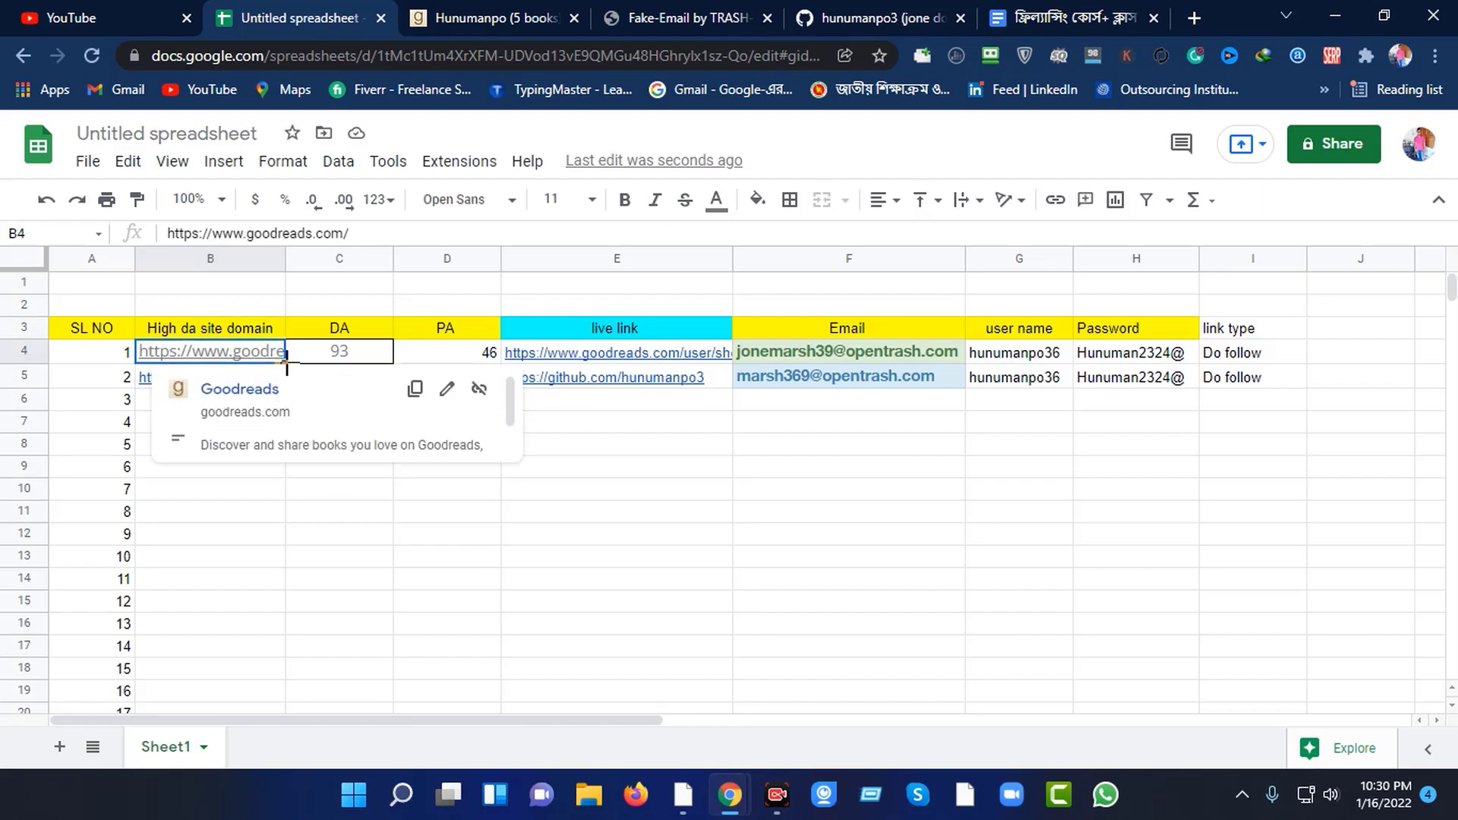
pyautogui.press('Down')
pyautogui.press('Down')
pyautogui.press('Down')
pyautogui.press('Down')
pyautogui.press('Down')
pyautogui.press('Down')
pyautogui.moveTo(228, 351); pyautogui.dragTo(467, 763)
pyautogui.scroll(8, 556, 514)
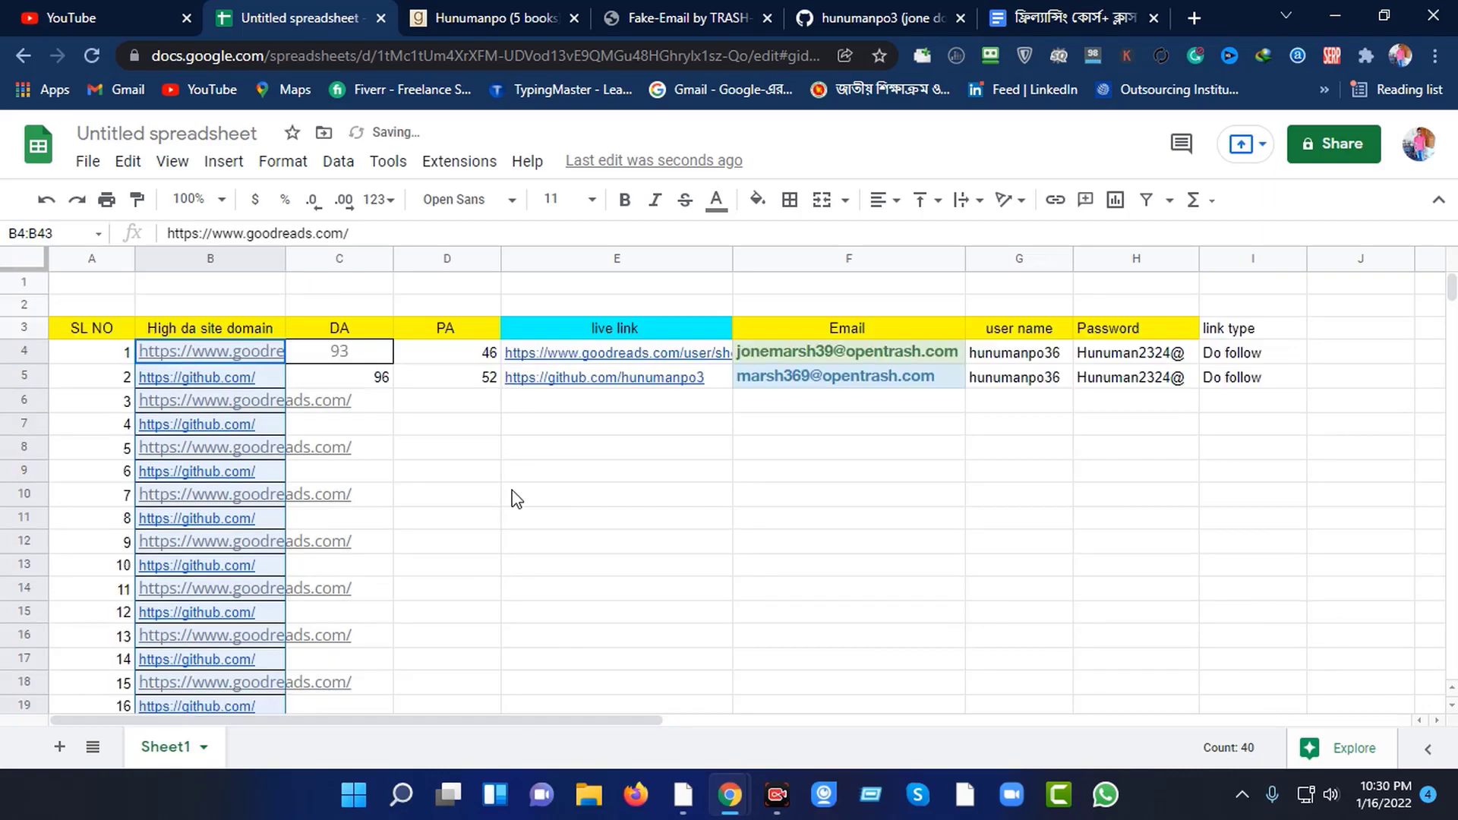
pyautogui.click(512, 497)
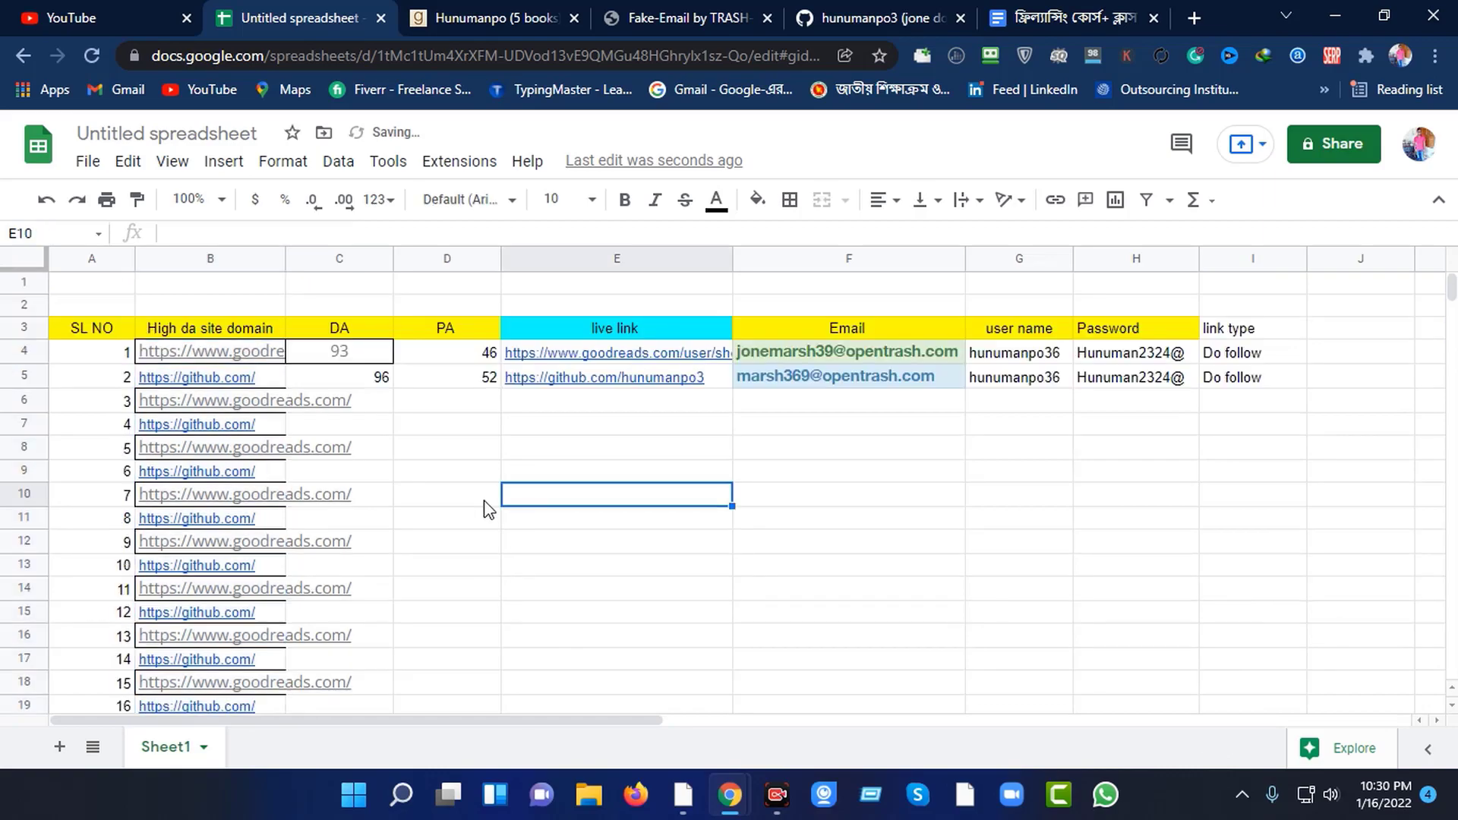
# Step: Extend the sample DA and PA values down columns C and D
pyautogui.click(405, 452)
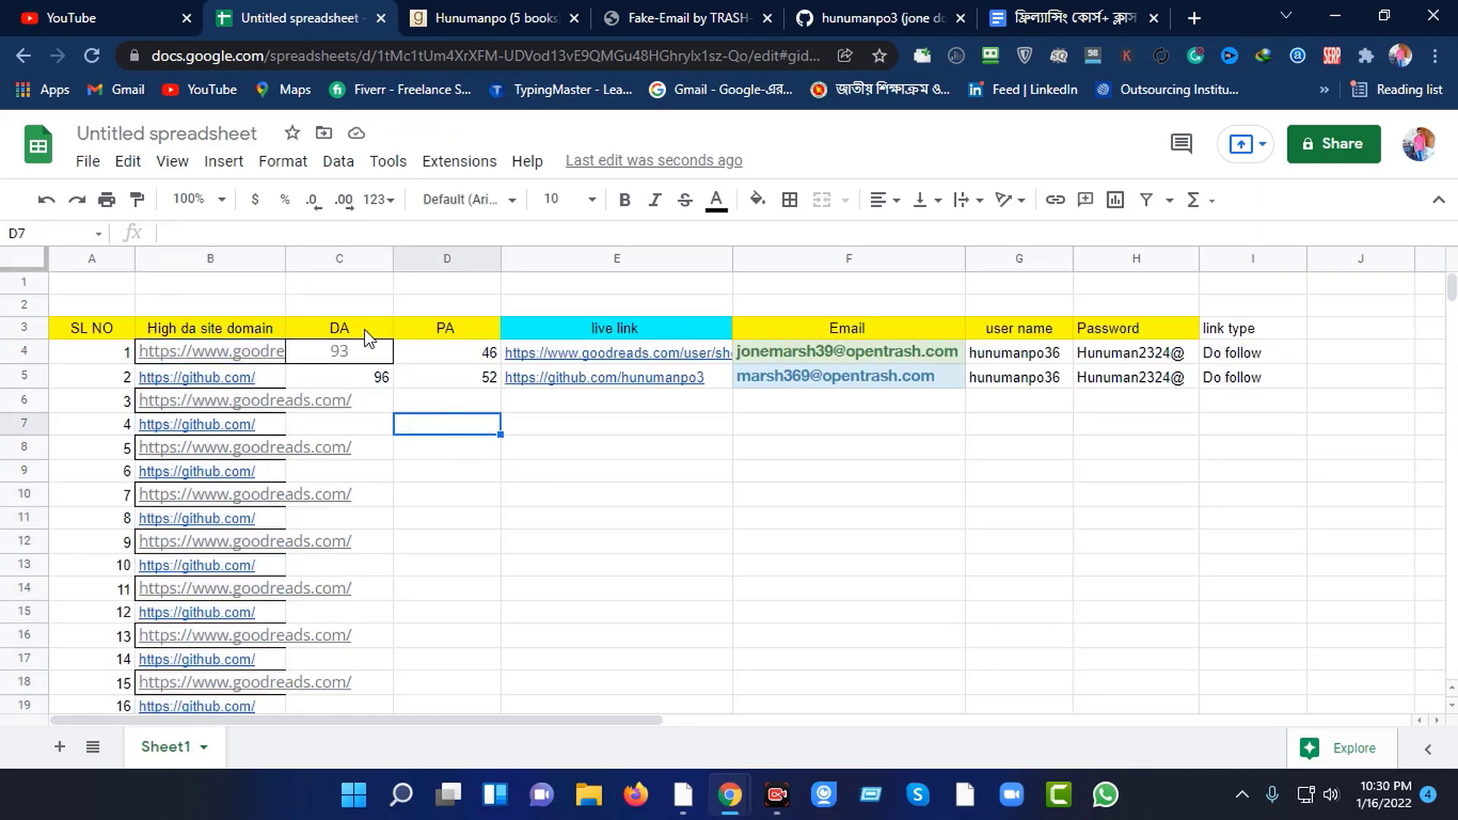
pyautogui.moveTo(372, 359); pyautogui.dragTo(545, 560)
pyautogui.scroll(9, 635, 538)
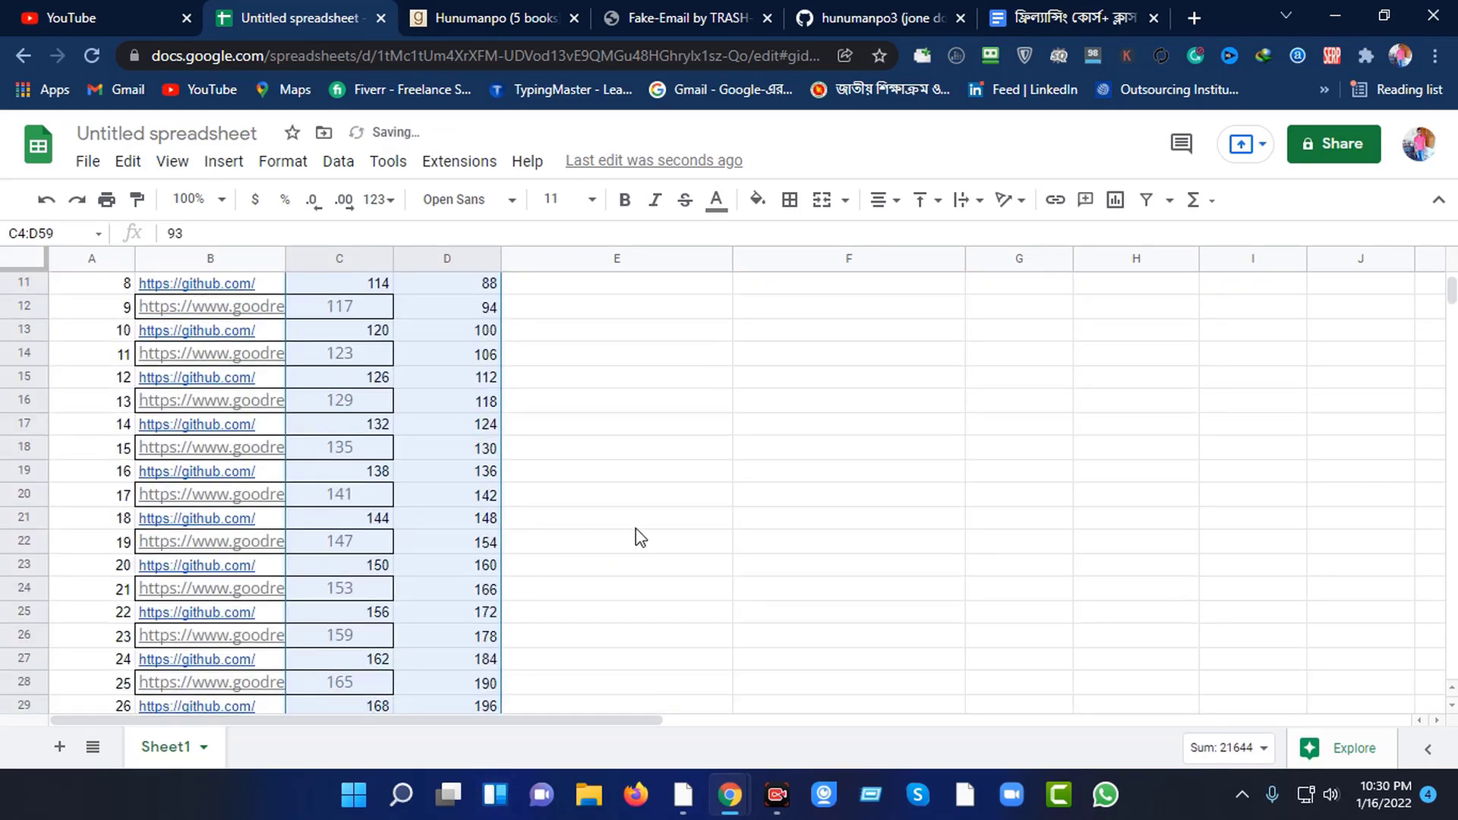
pyautogui.click(635, 519)
# Step: Fill the sample live links and email addresses down columns E and F
pyautogui.moveTo(619, 357); pyautogui.dragTo(693, 494)
pyautogui.click(707, 335)
pyautogui.moveTo(706, 353); pyautogui.dragTo(706, 710)
pyautogui.scroll(4, 866, 426)
pyautogui.moveTo(920, 311); pyautogui.dragTo(952, 668)
pyautogui.scroll(3, 1100, 545)
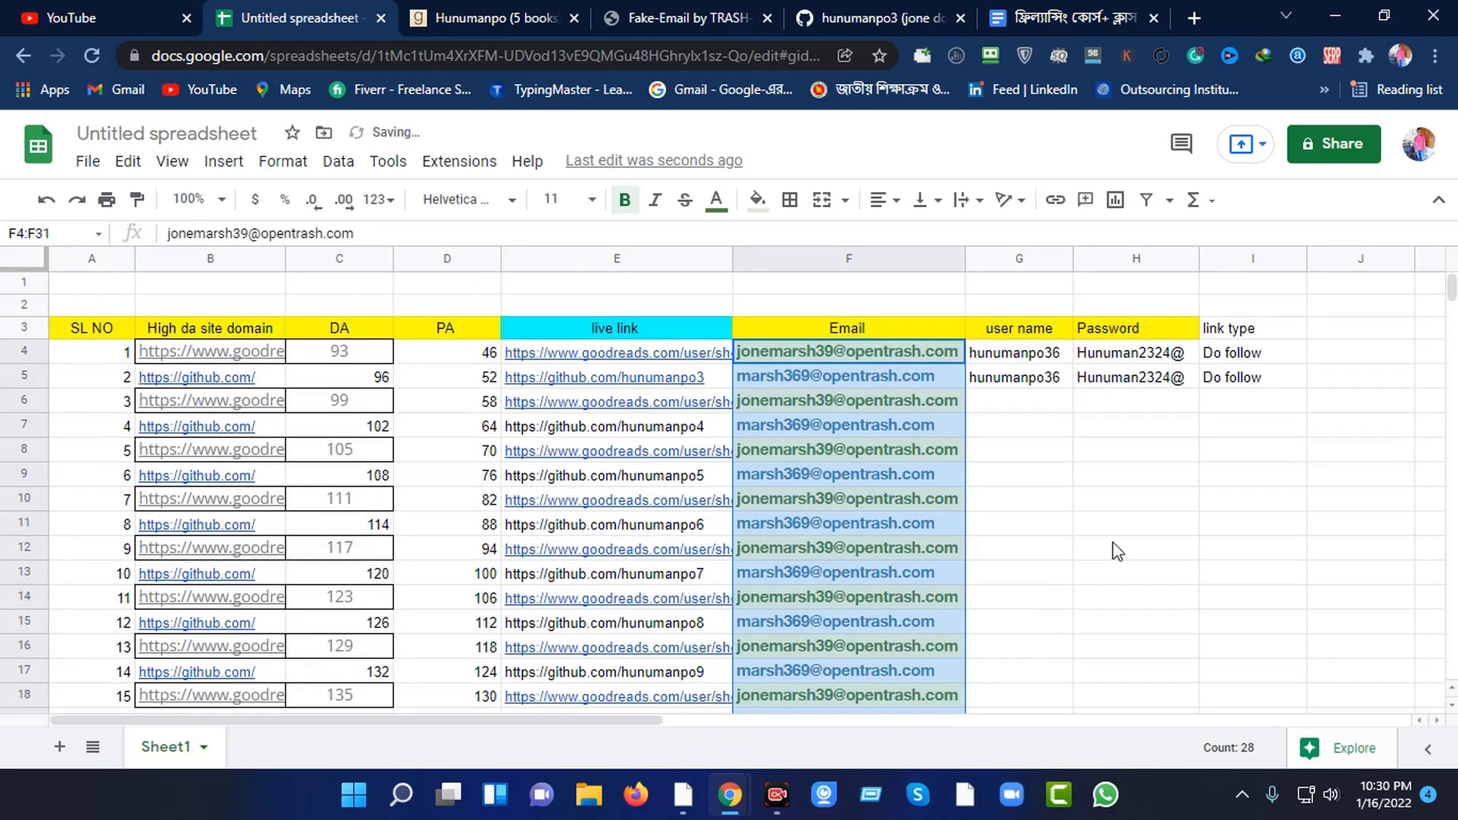
# Step: Fill the usernames, passwords and Do follow values down columns G, H and I
pyautogui.click(1108, 524)
pyautogui.moveTo(1018, 353); pyautogui.dragTo(1021, 702)
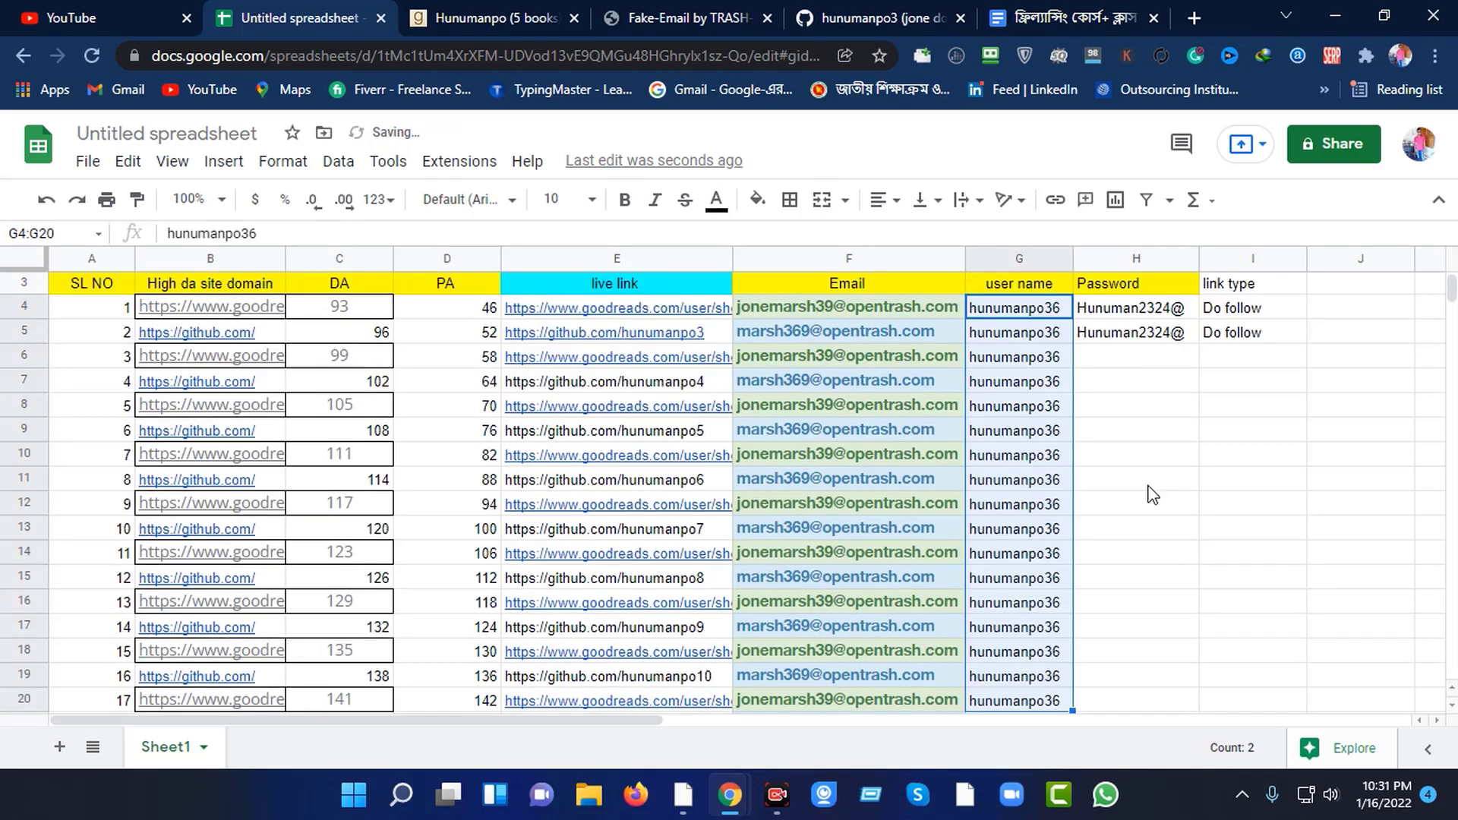
pyautogui.click(1179, 312)
pyautogui.moveTo(1198, 319); pyautogui.dragTo(1131, 694)
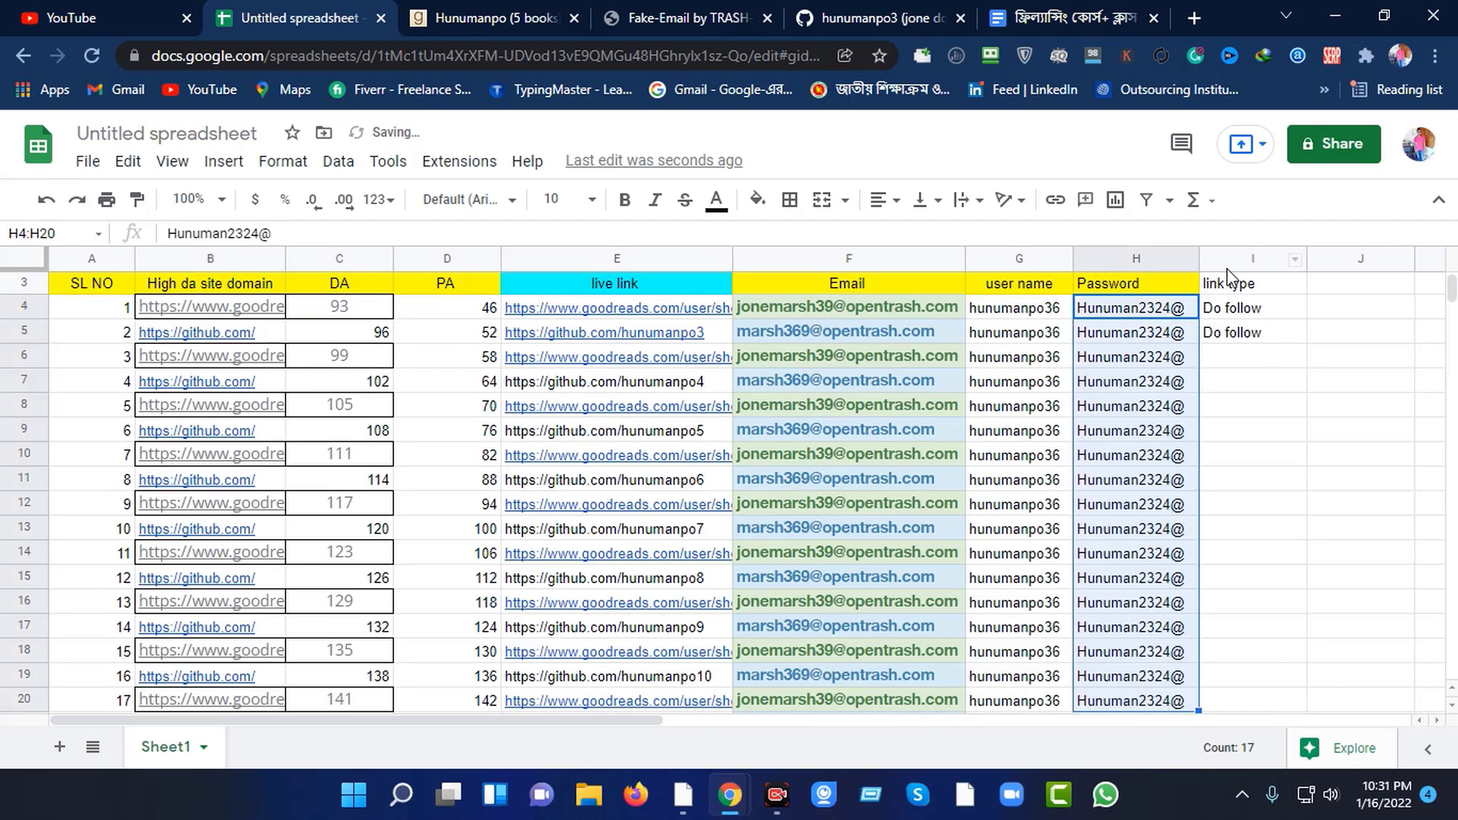
pyautogui.click(1230, 294)
pyautogui.click(1245, 312)
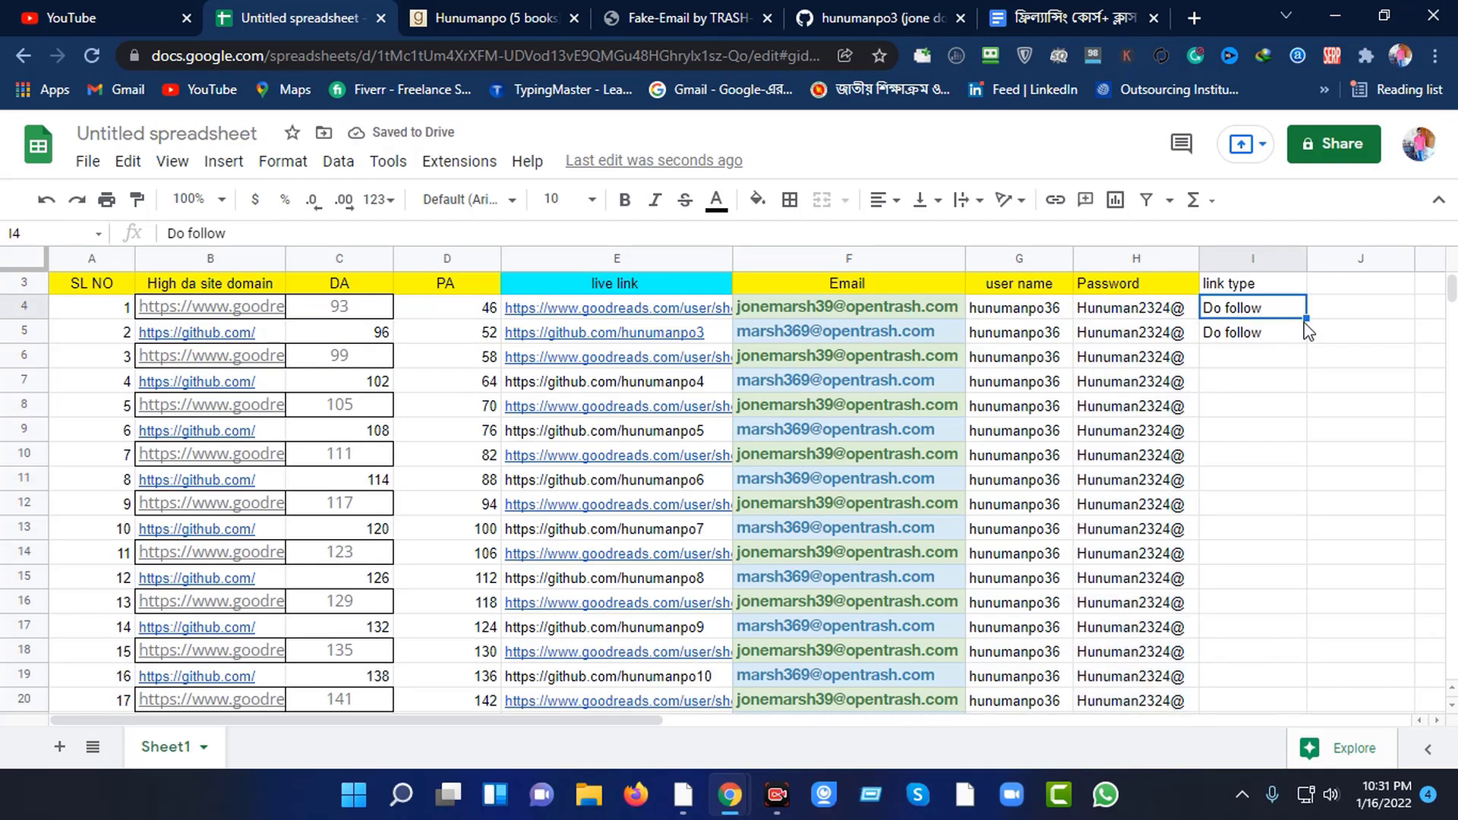
pyautogui.moveTo(1307, 319); pyautogui.dragTo(1284, 706)
# Step: Review the filled live links, then minimize the browser to show the desktop
pyautogui.scroll(5, 1106, 433)
pyautogui.click(218, 354)
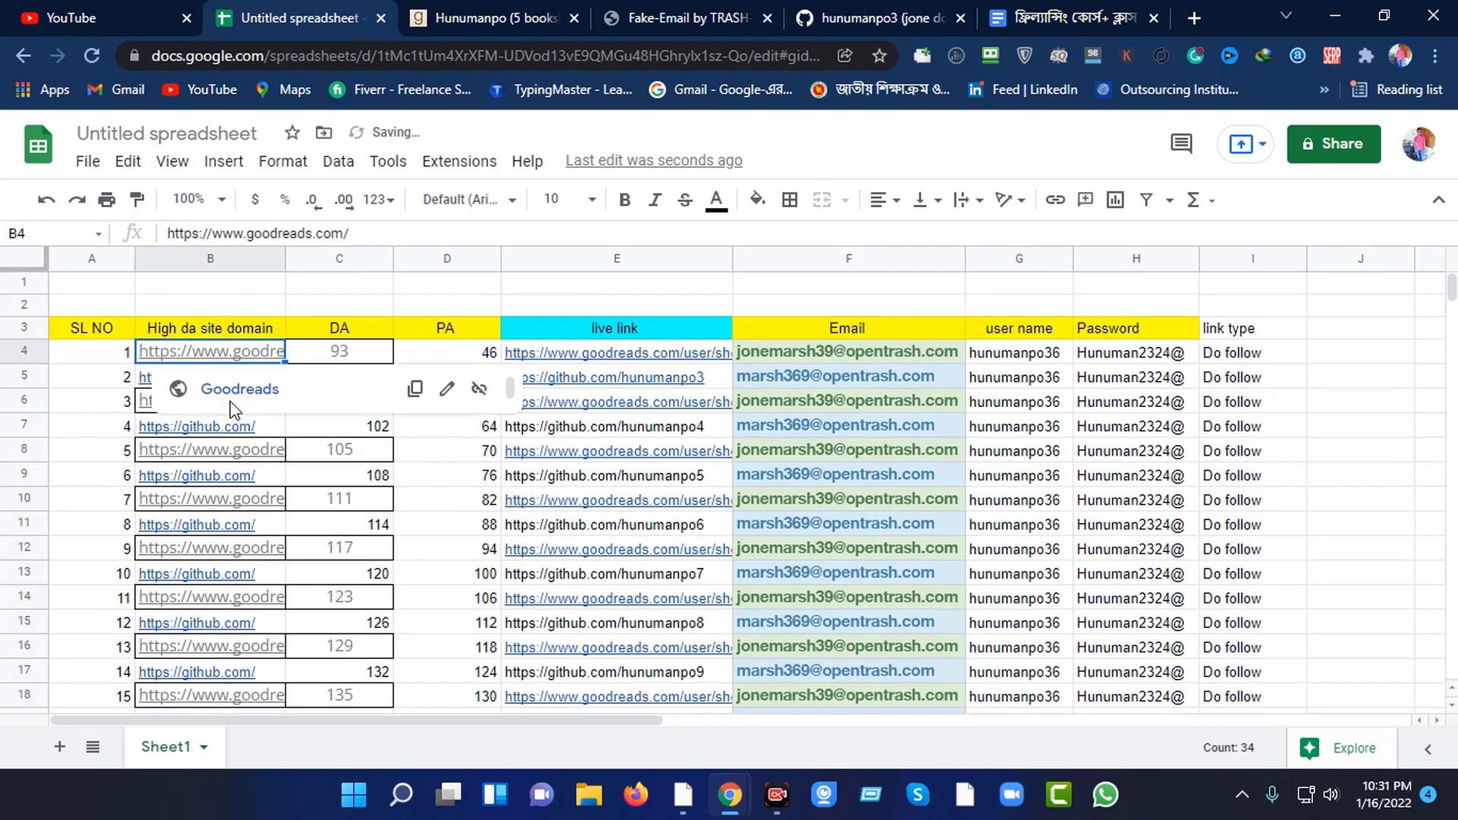
pyautogui.click(87, 425)
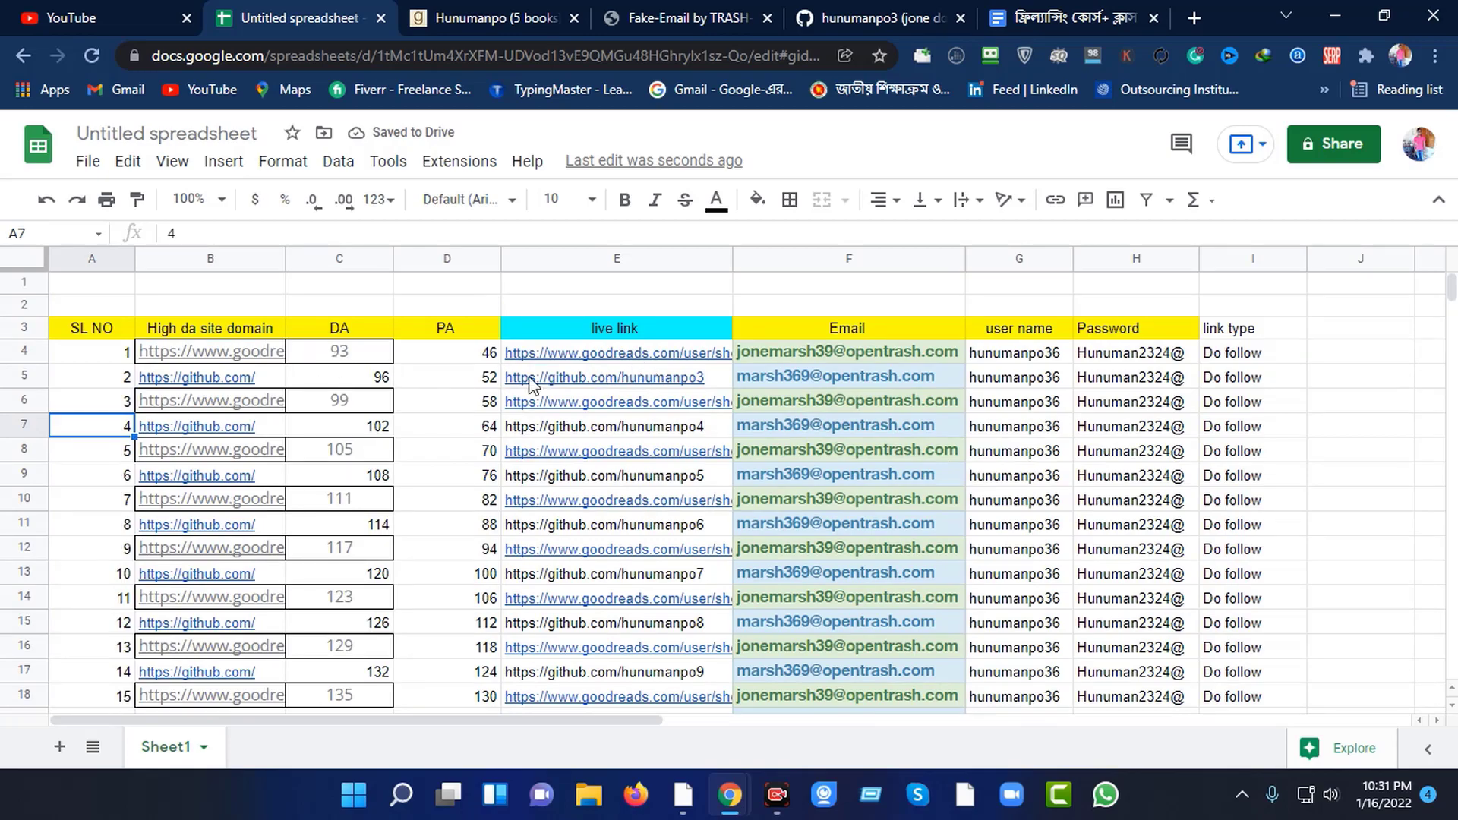
pyautogui.moveTo(639, 348); pyautogui.dragTo(650, 511)
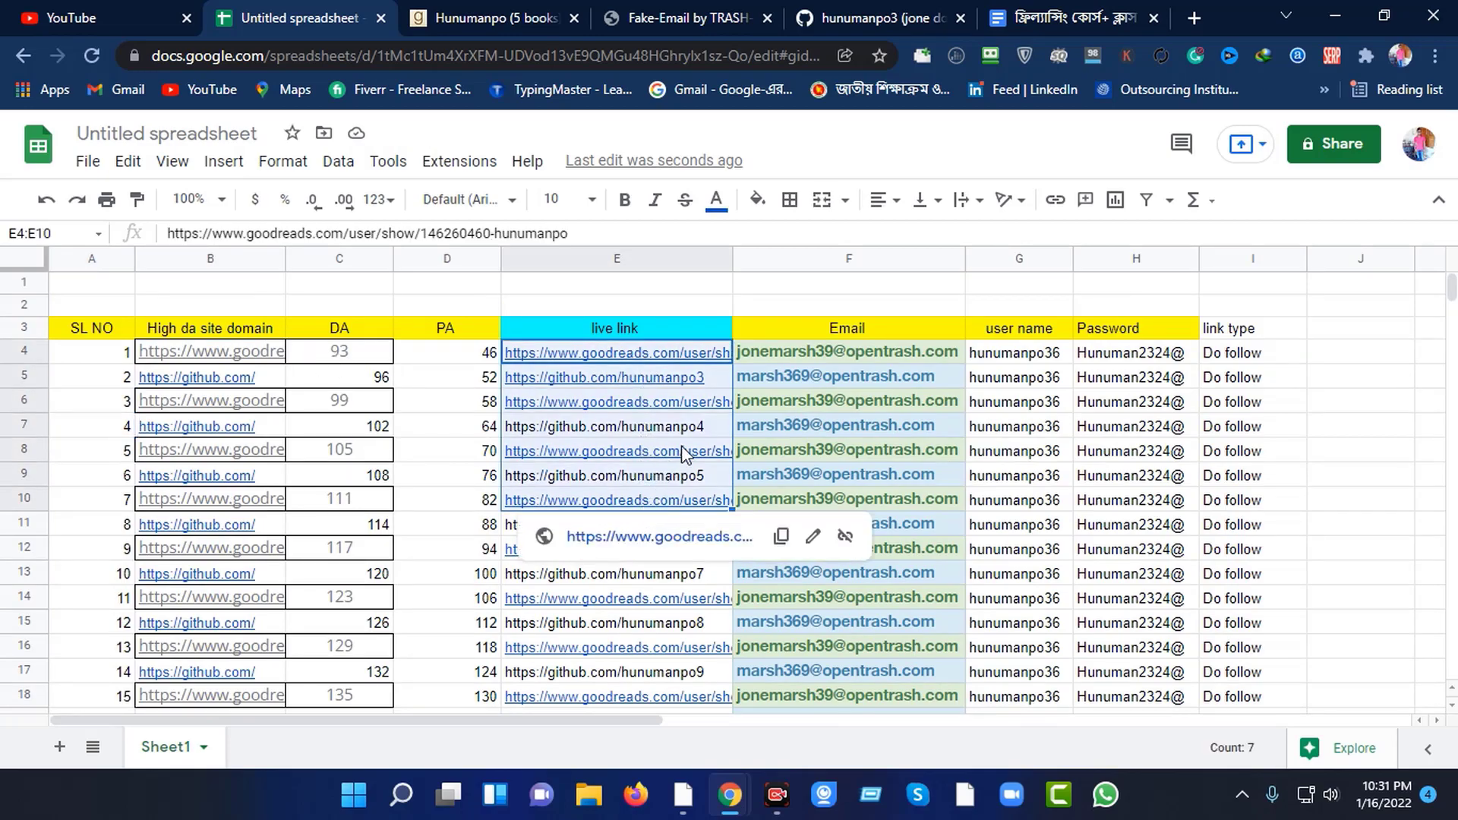
pyautogui.click(706, 305)
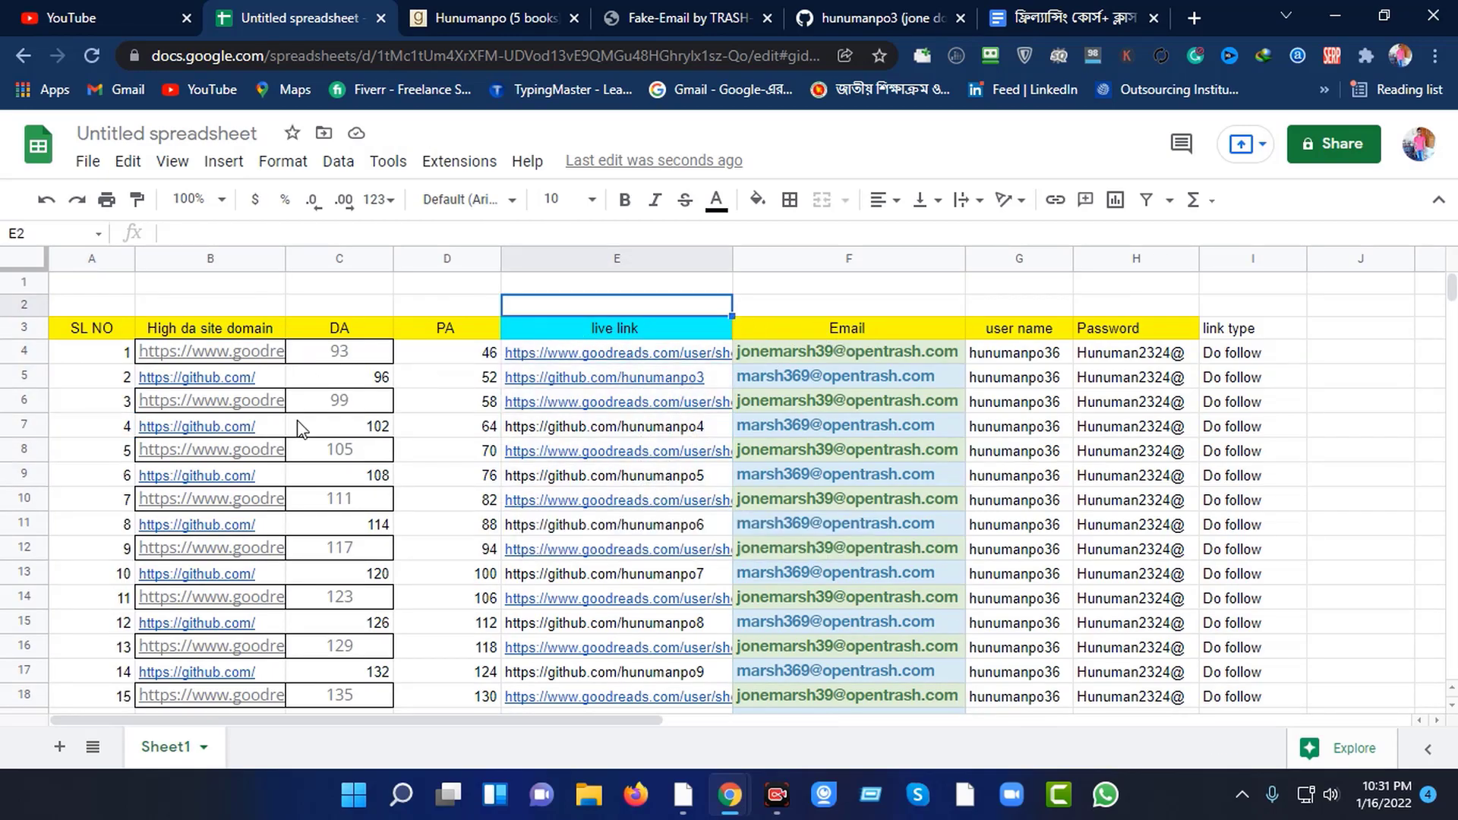
pyautogui.scroll(-5, 199, 391)
pyautogui.scroll(-1, 196, 406)
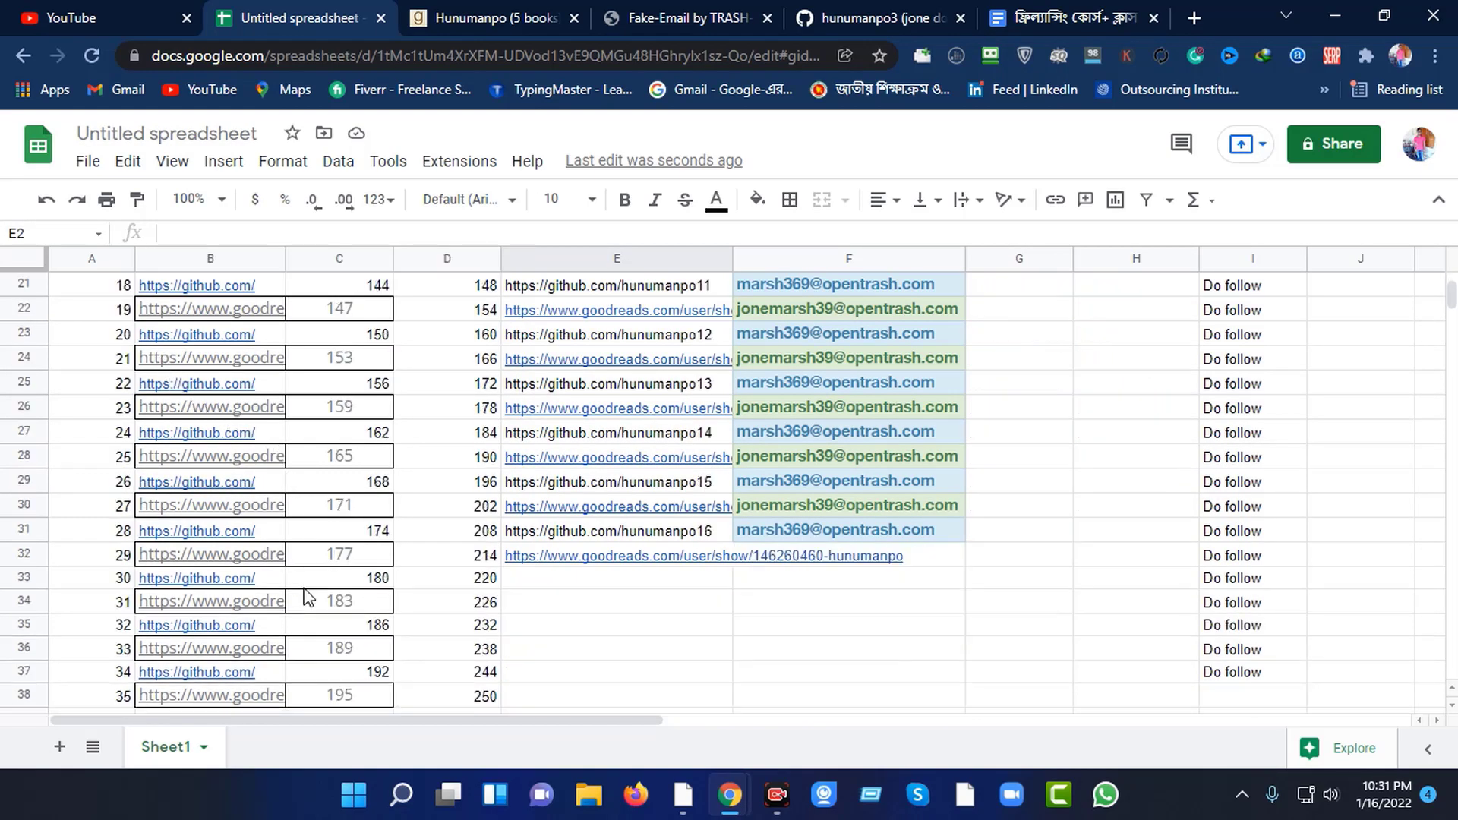
pyautogui.scroll(6, 713, 539)
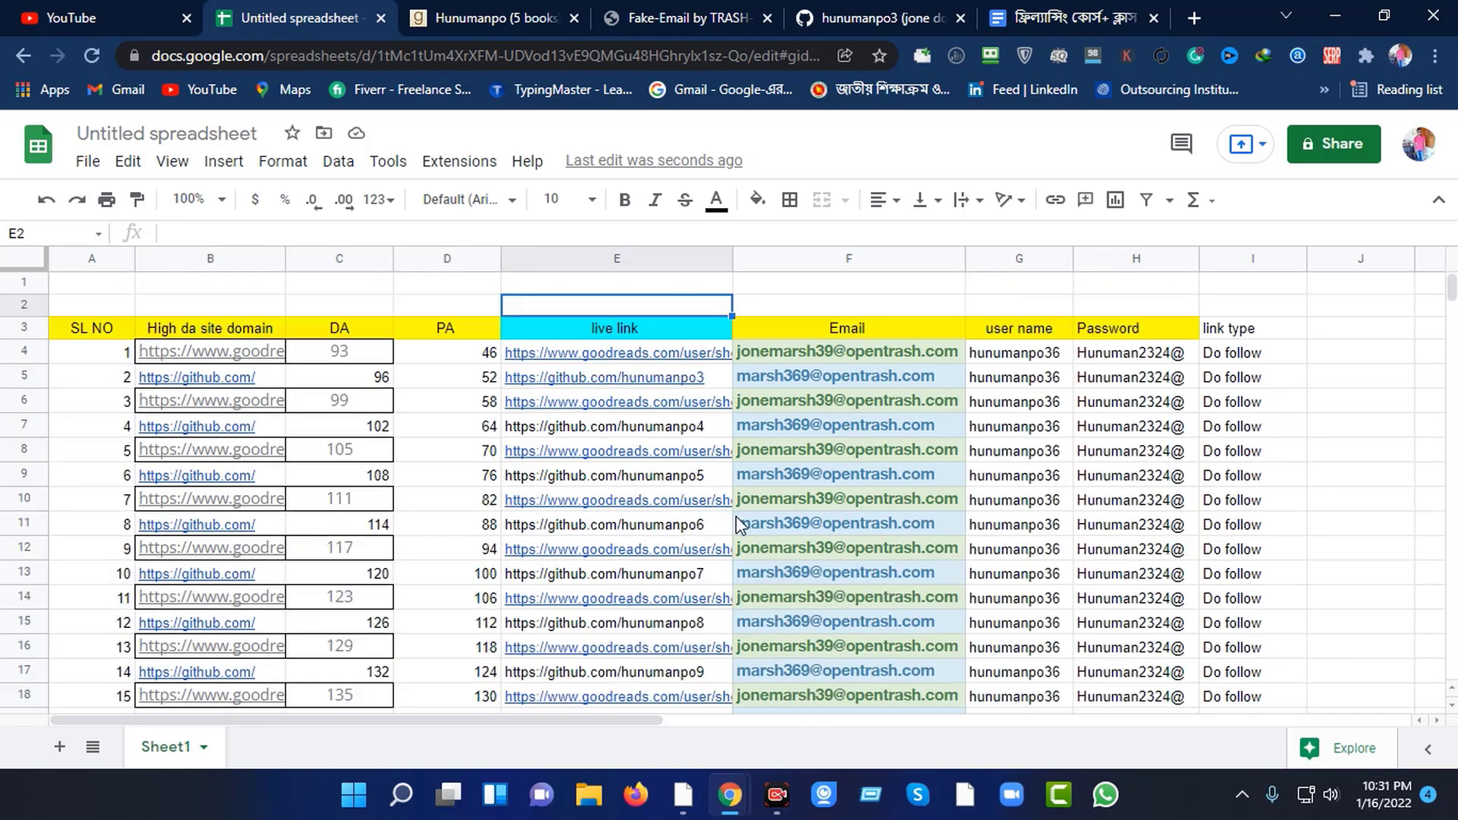
pyautogui.click(1355, 10)
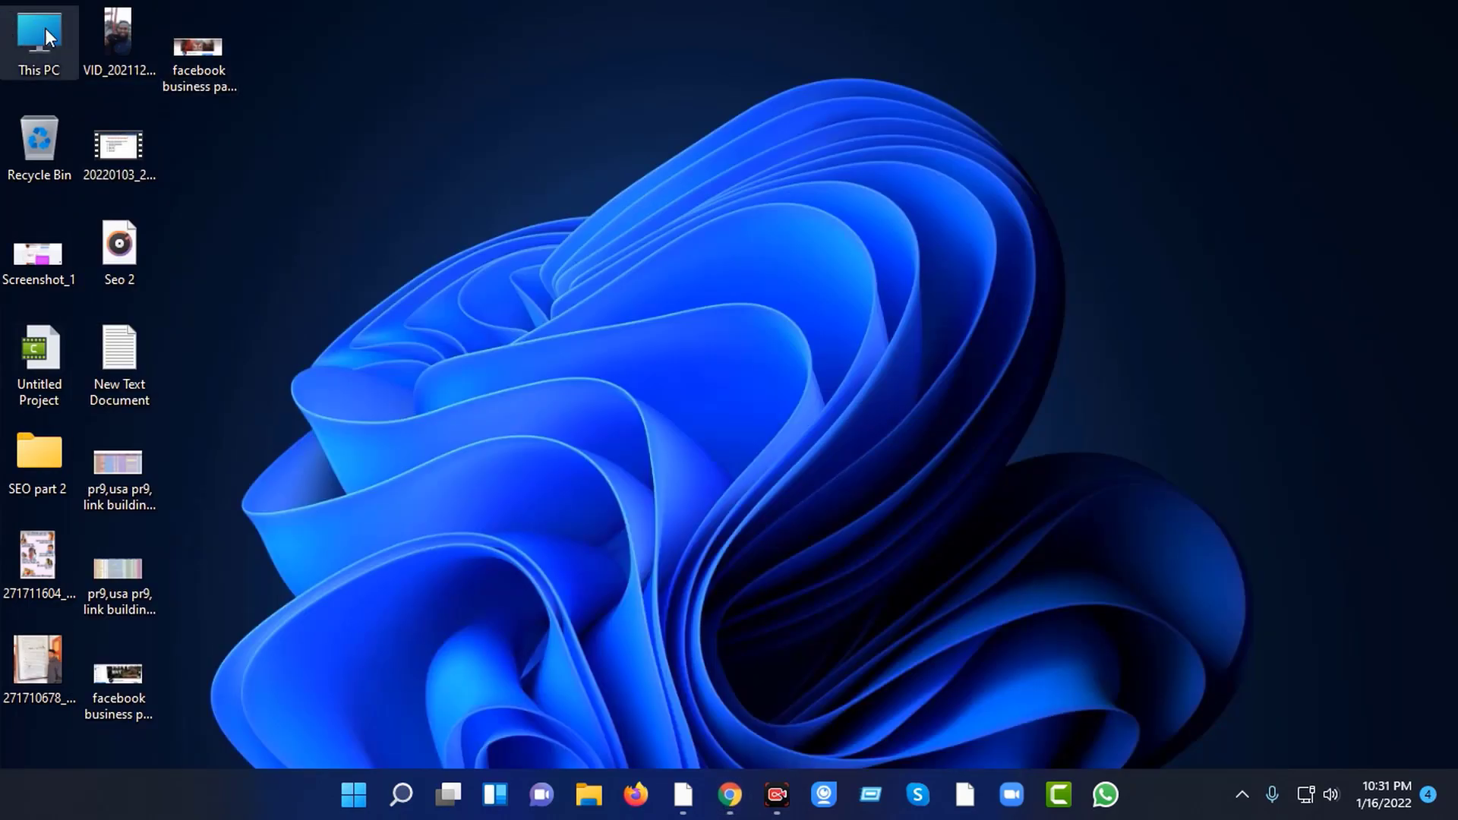
# Step: From drive I:, browse through MY Work Activitise, fiverr and Job to open '50 USA Profile Backlinks - 2020'
pyautogui.press('super+e')
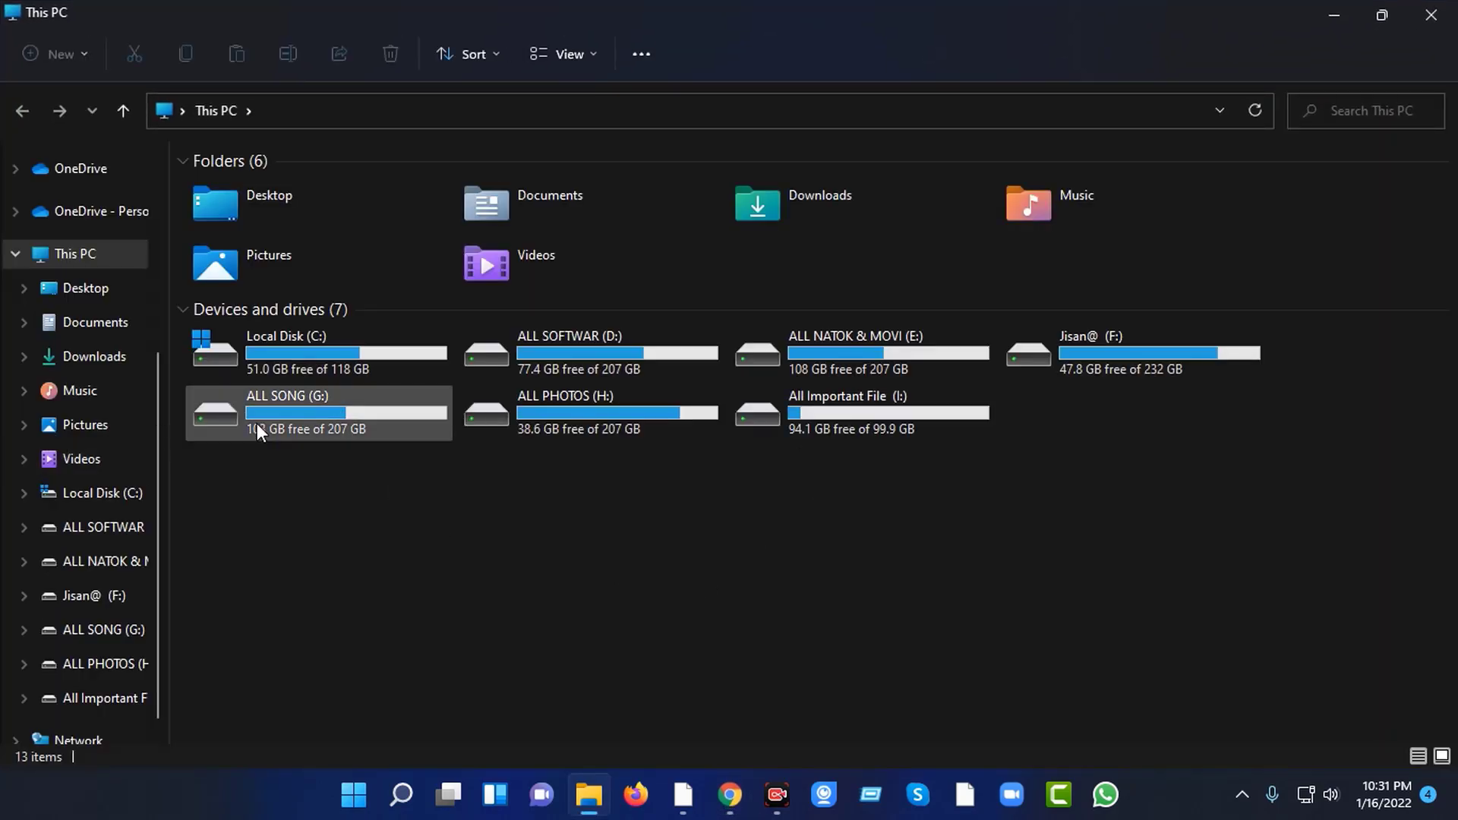
pyautogui.doubleClick(926, 417)
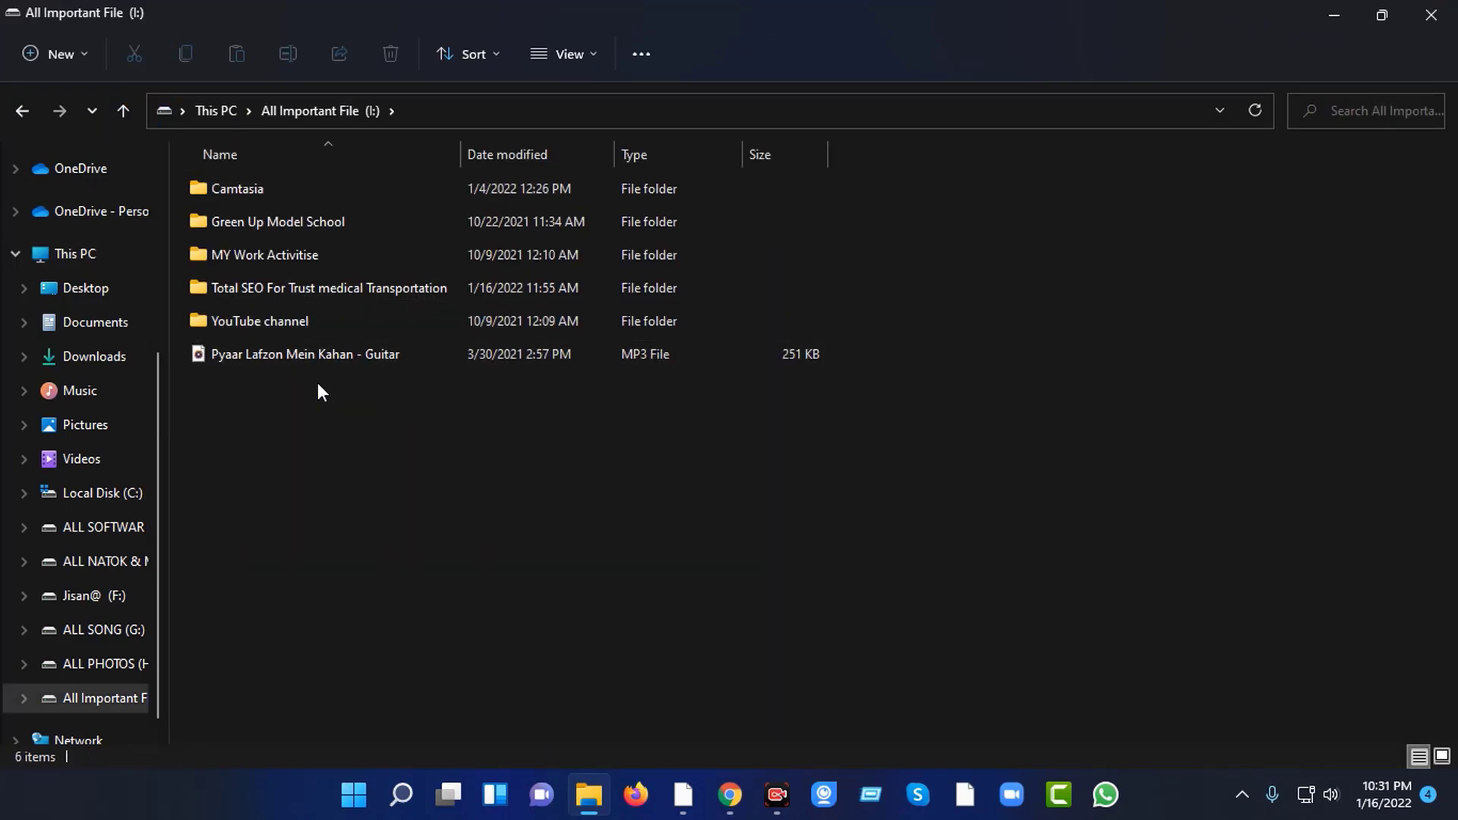
pyautogui.doubleClick(298, 261)
pyautogui.doubleClick(270, 190)
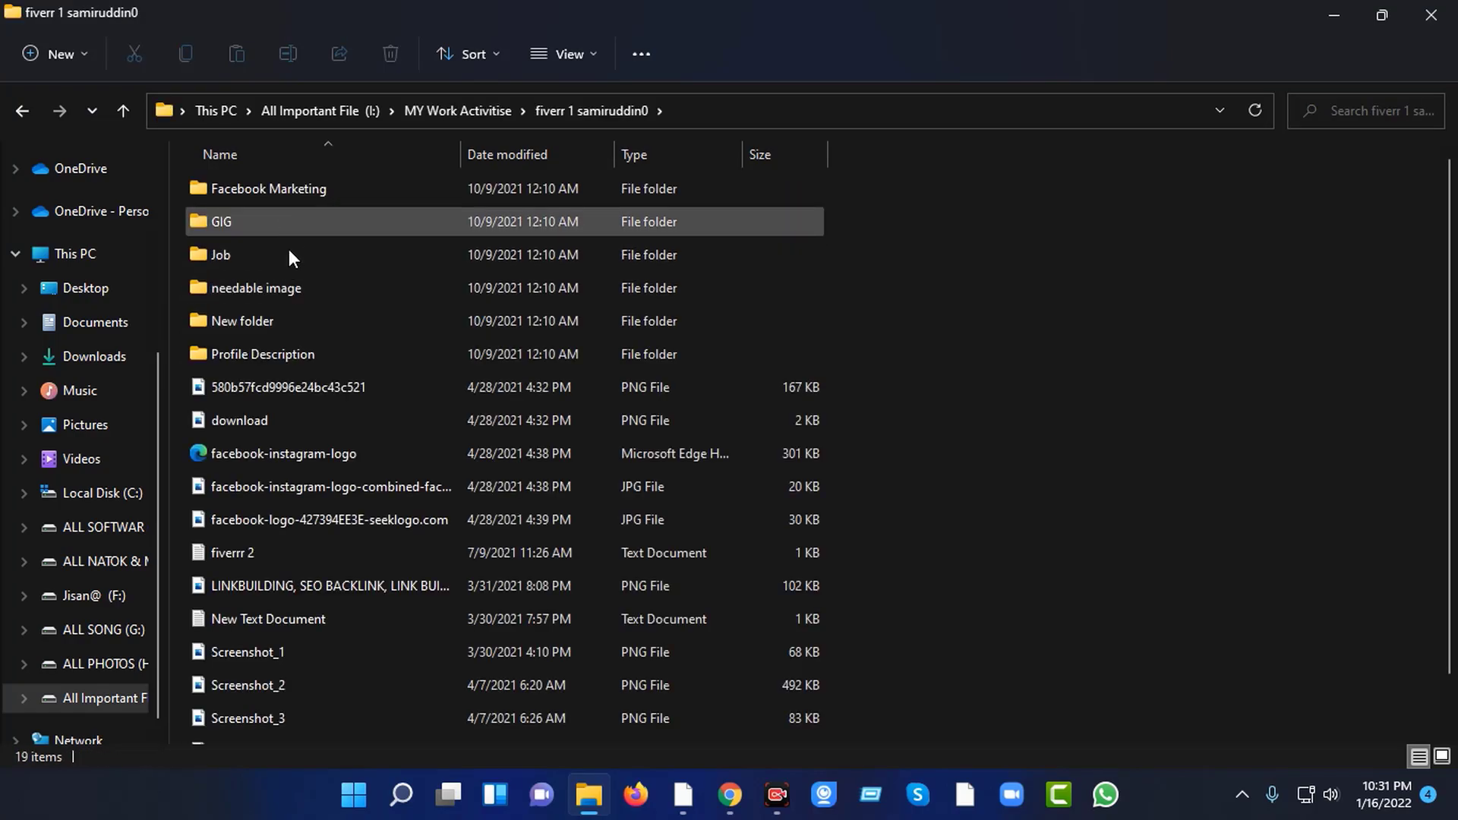
pyautogui.doubleClick(269, 254)
pyautogui.doubleClick(303, 191)
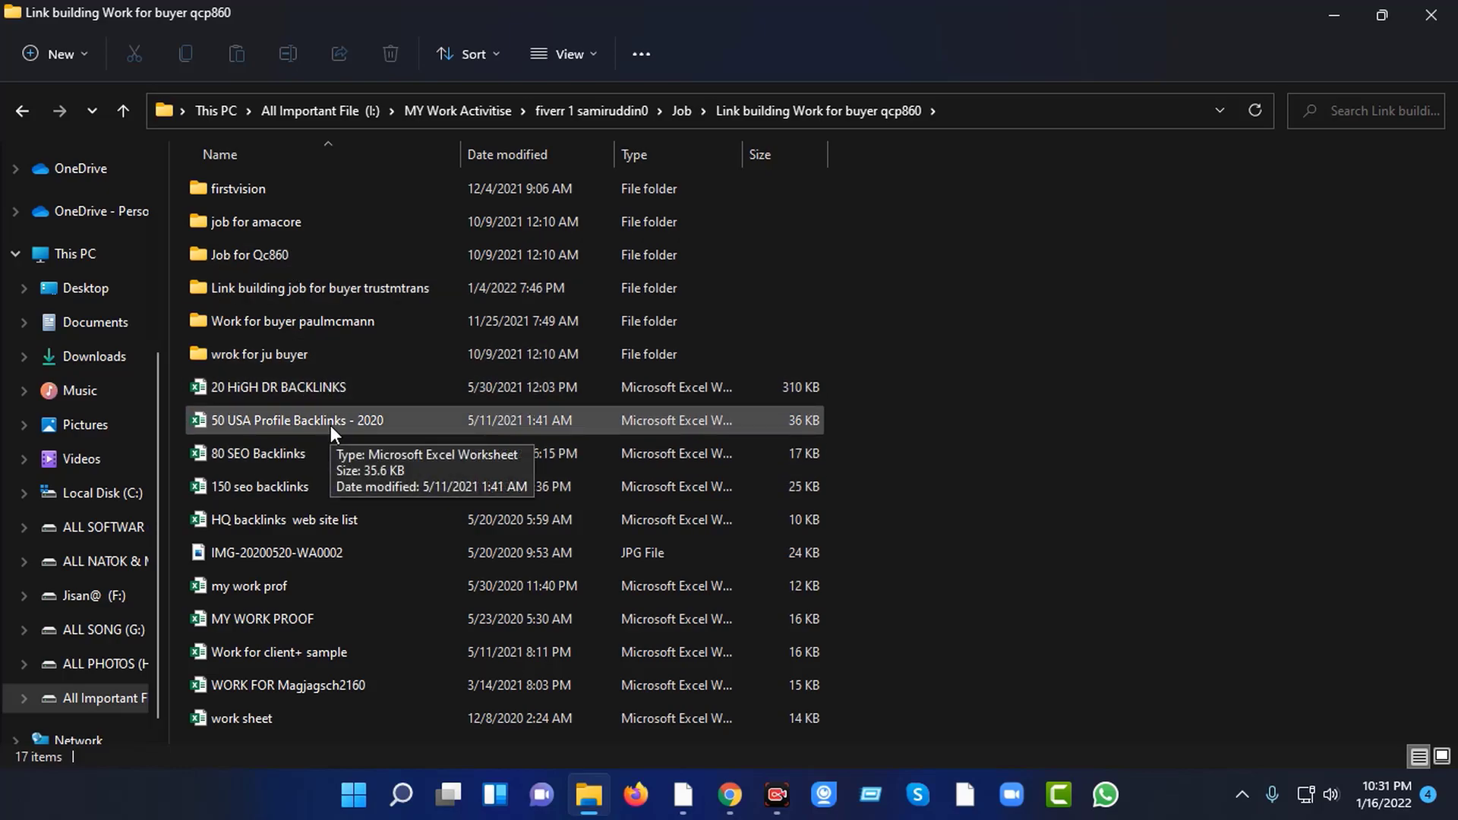
pyautogui.doubleClick(330, 425)
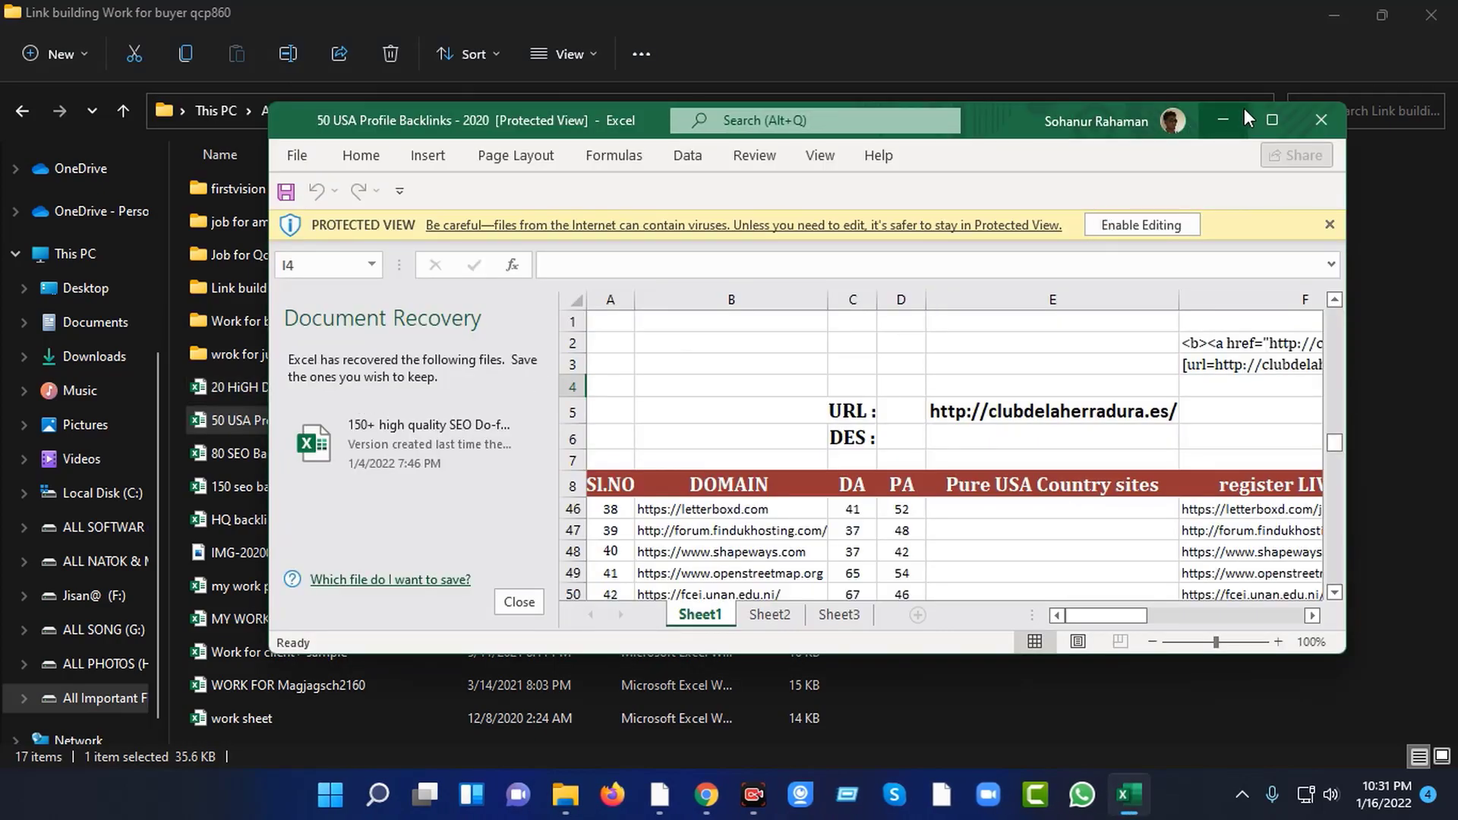
# Step: Maximize the workbook, enable editing and delete column E (Pure USA Country sites)
pyautogui.click(1270, 121)
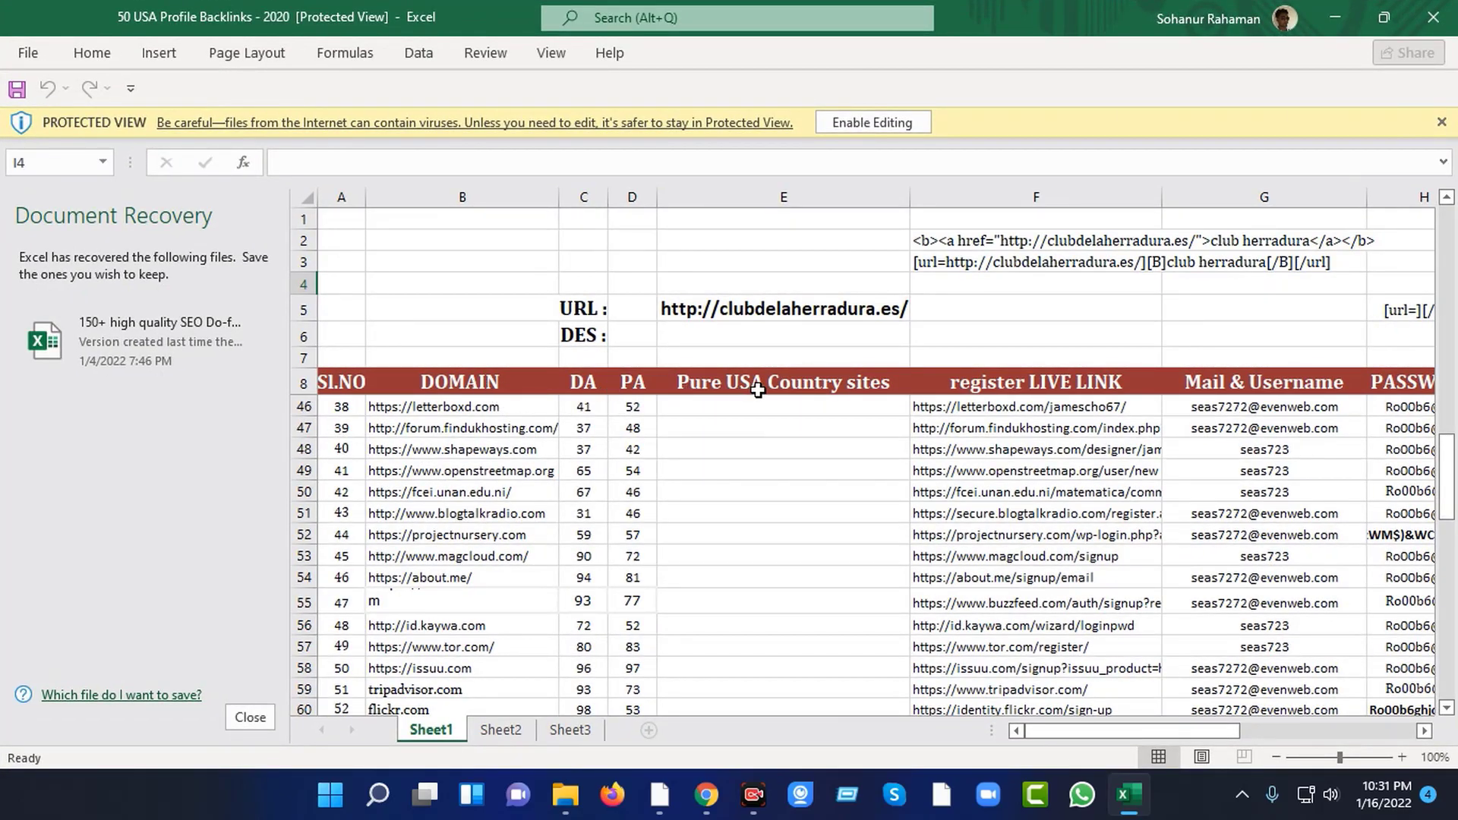
pyautogui.click(804, 217)
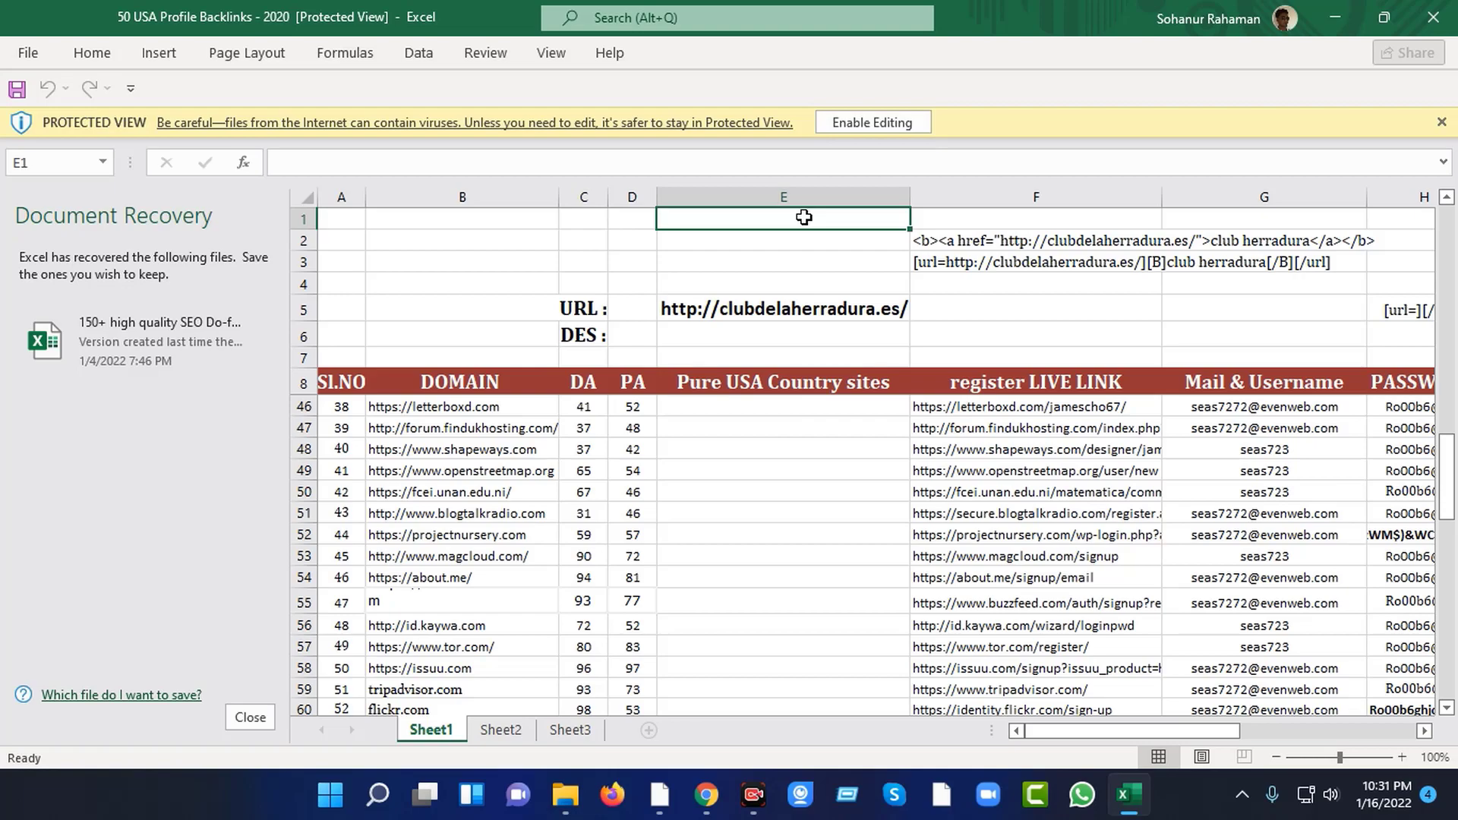
pyautogui.click(797, 196)
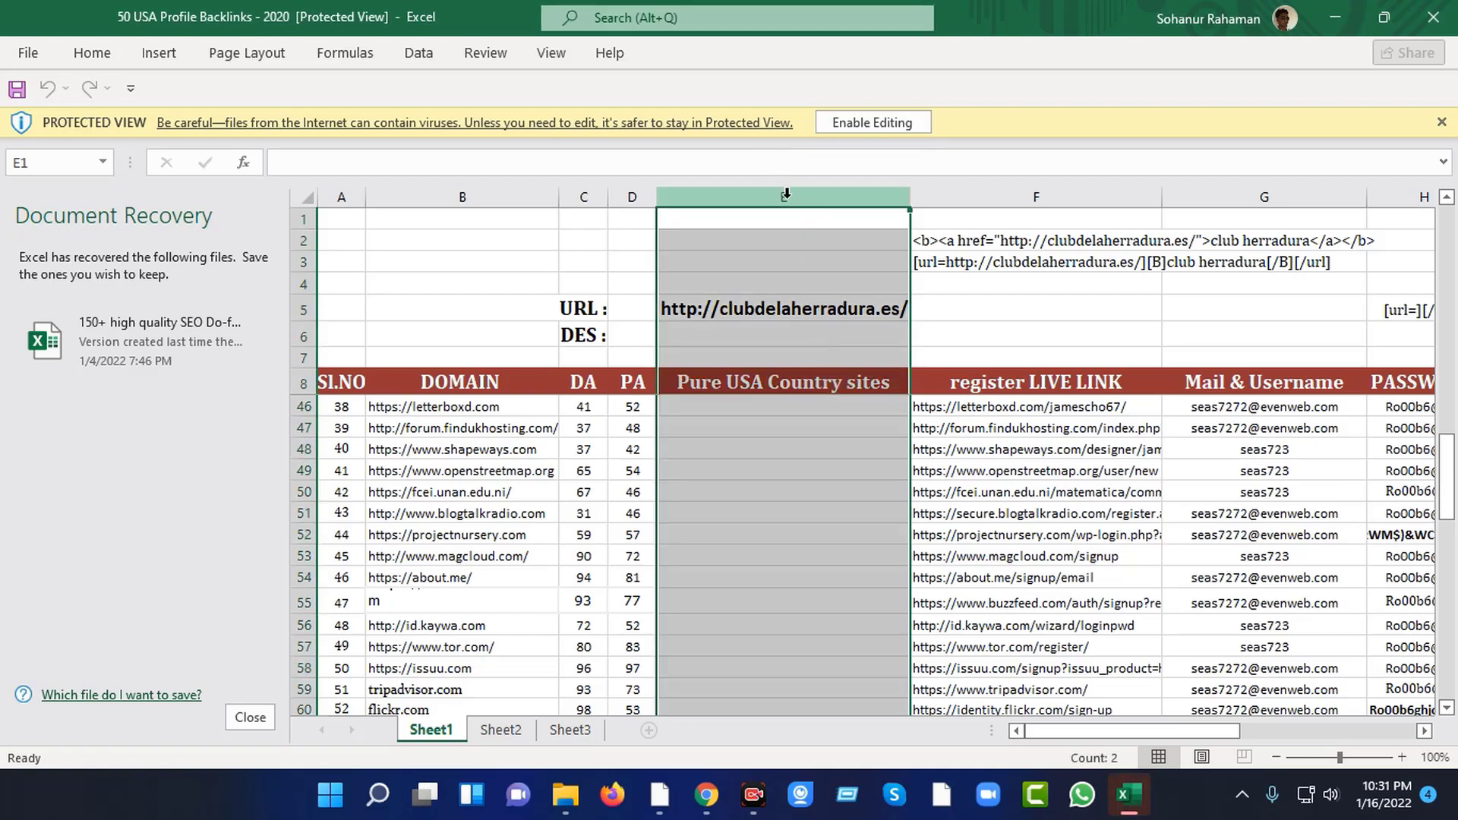
pyautogui.click(870, 123)
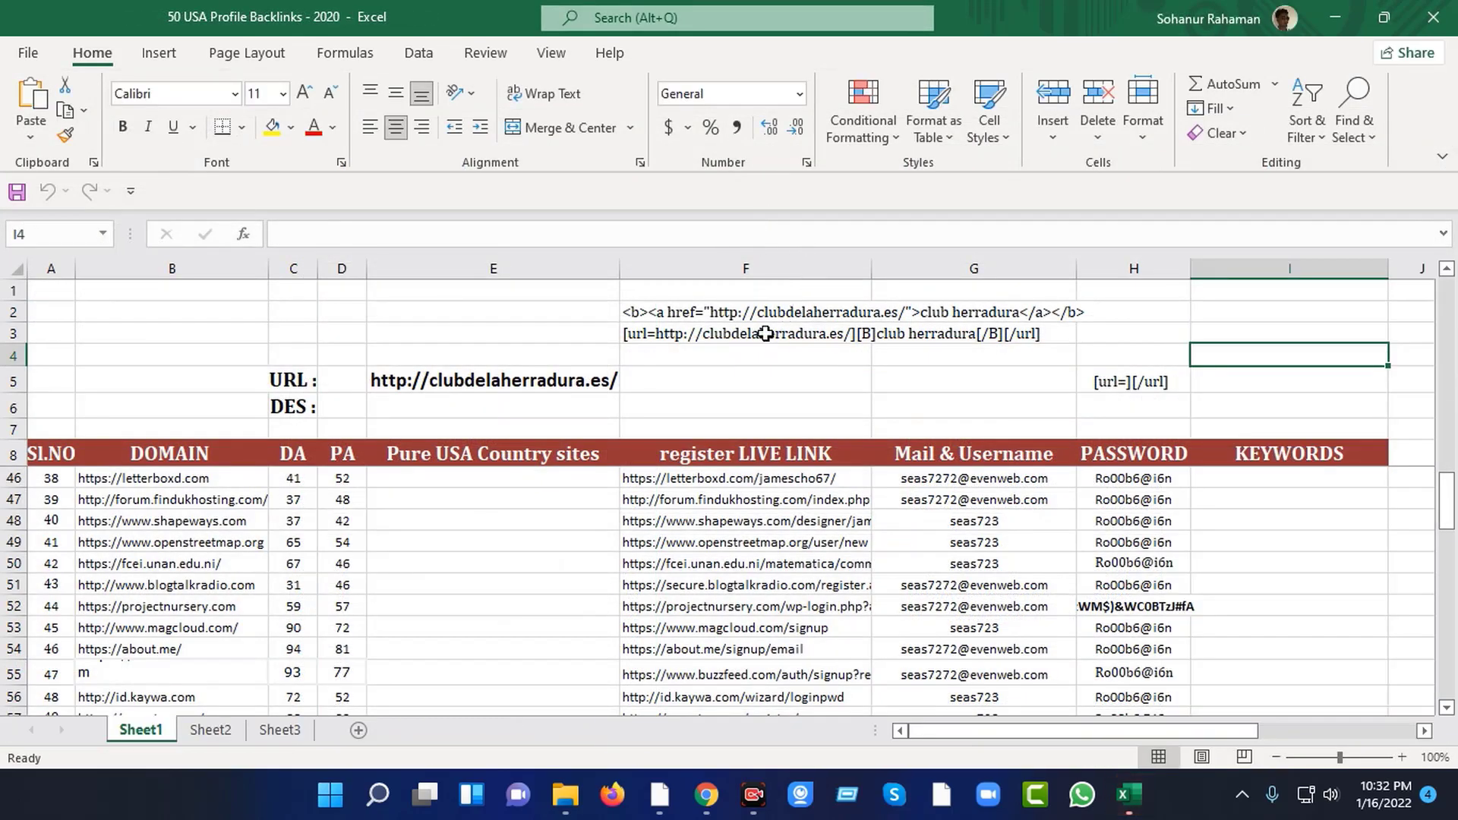
pyautogui.click(528, 261)
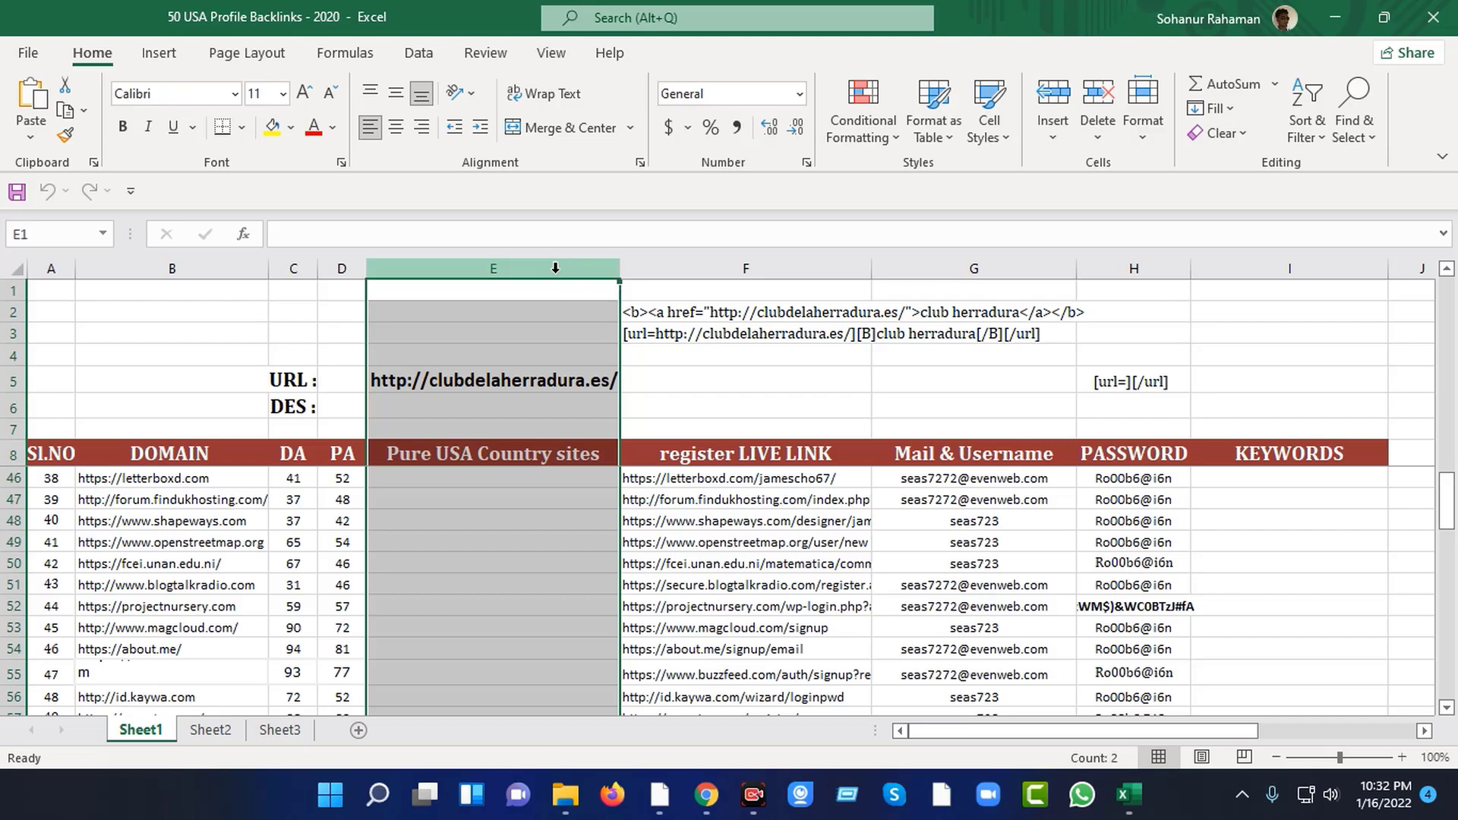
pyautogui.rightClick(555, 268)
pyautogui.click(613, 481)
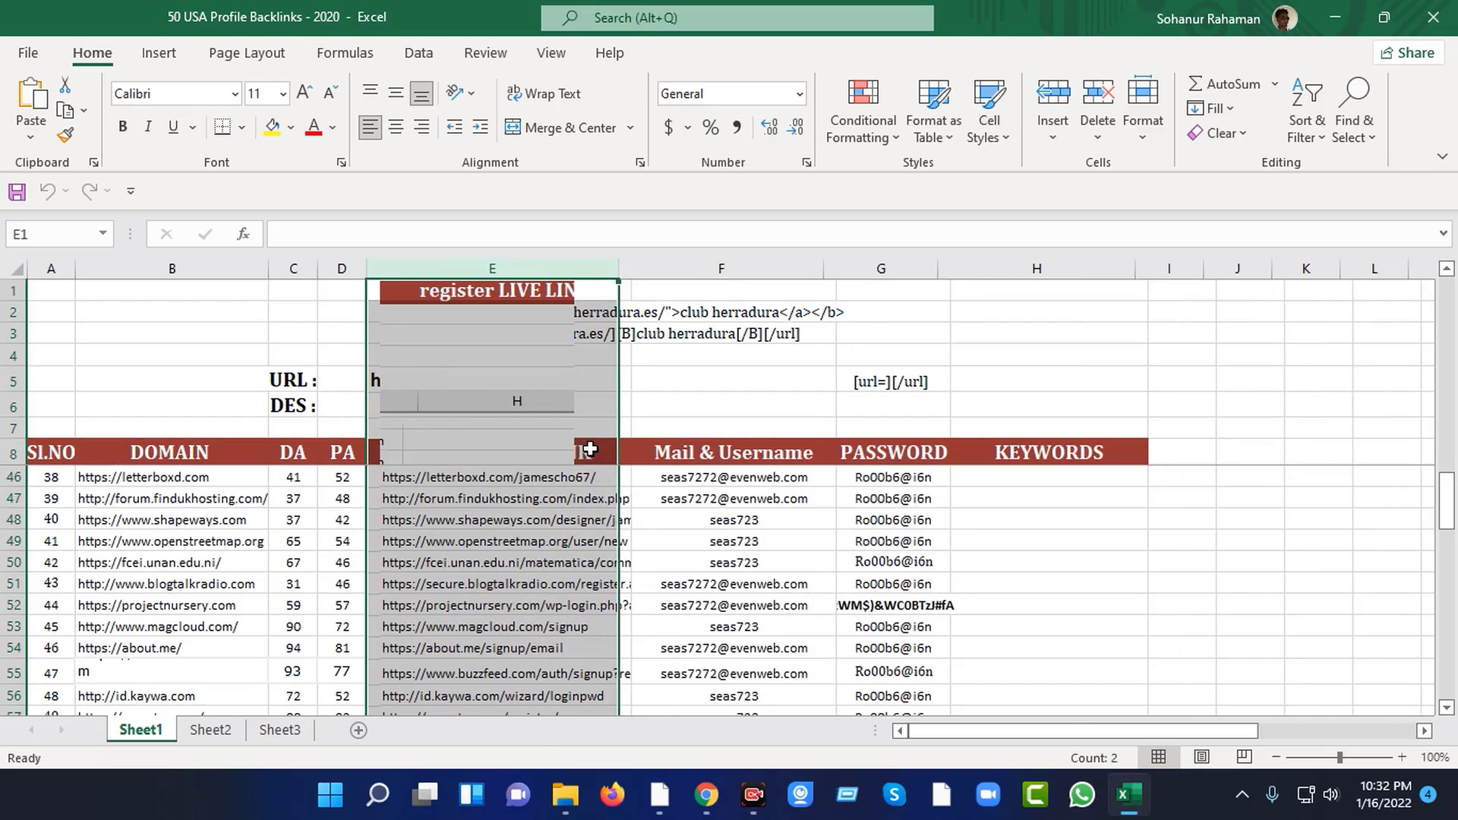
# Step: Look over the LIVE LINK, Mail & Username and PASSWORD columns
pyautogui.click(514, 449)
pyautogui.moveTo(535, 476); pyautogui.dragTo(533, 697)
pyautogui.click(596, 455)
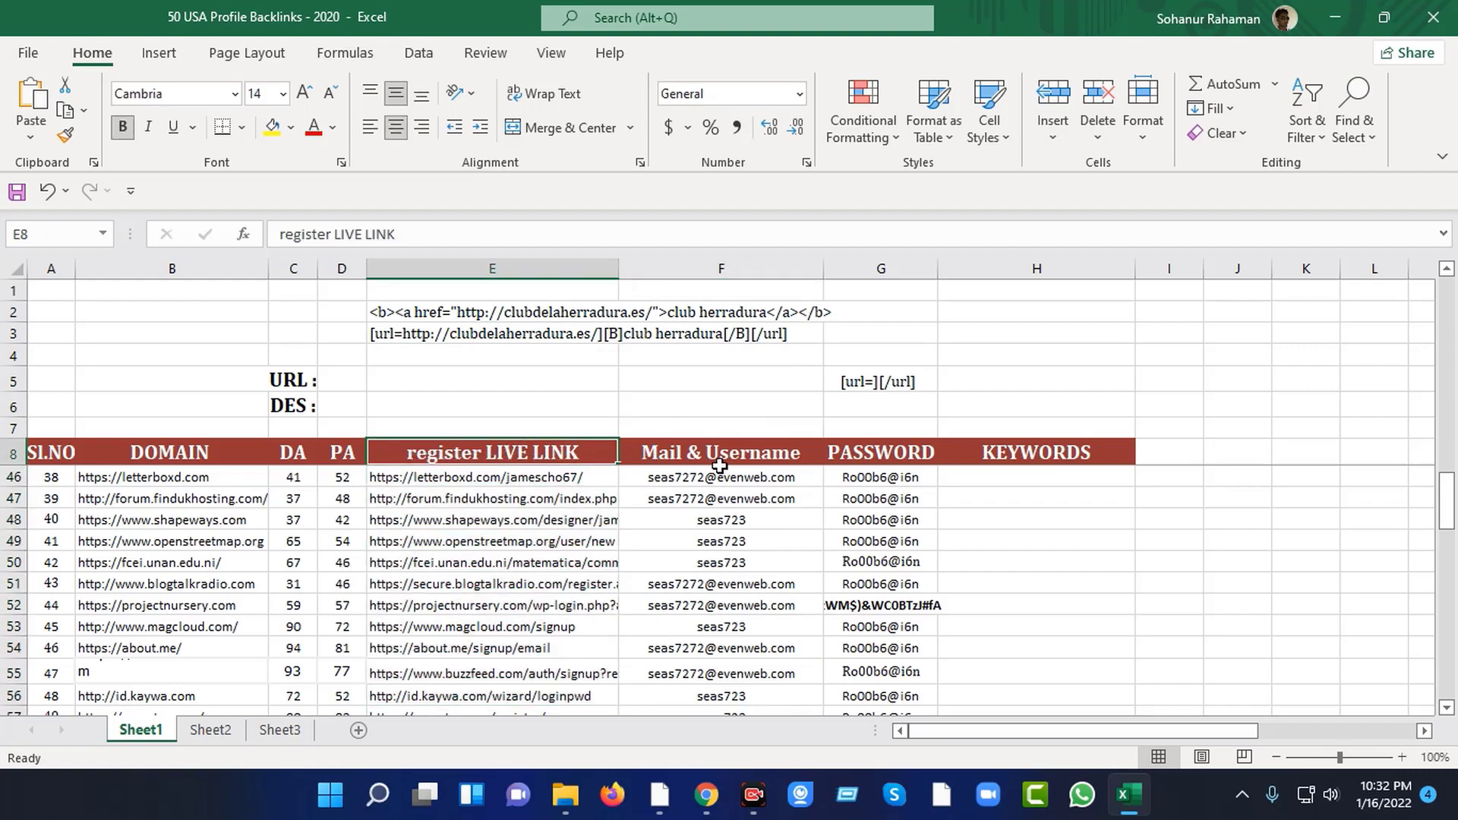
pyautogui.click(749, 459)
pyautogui.moveTo(721, 495); pyautogui.dragTo(733, 645)
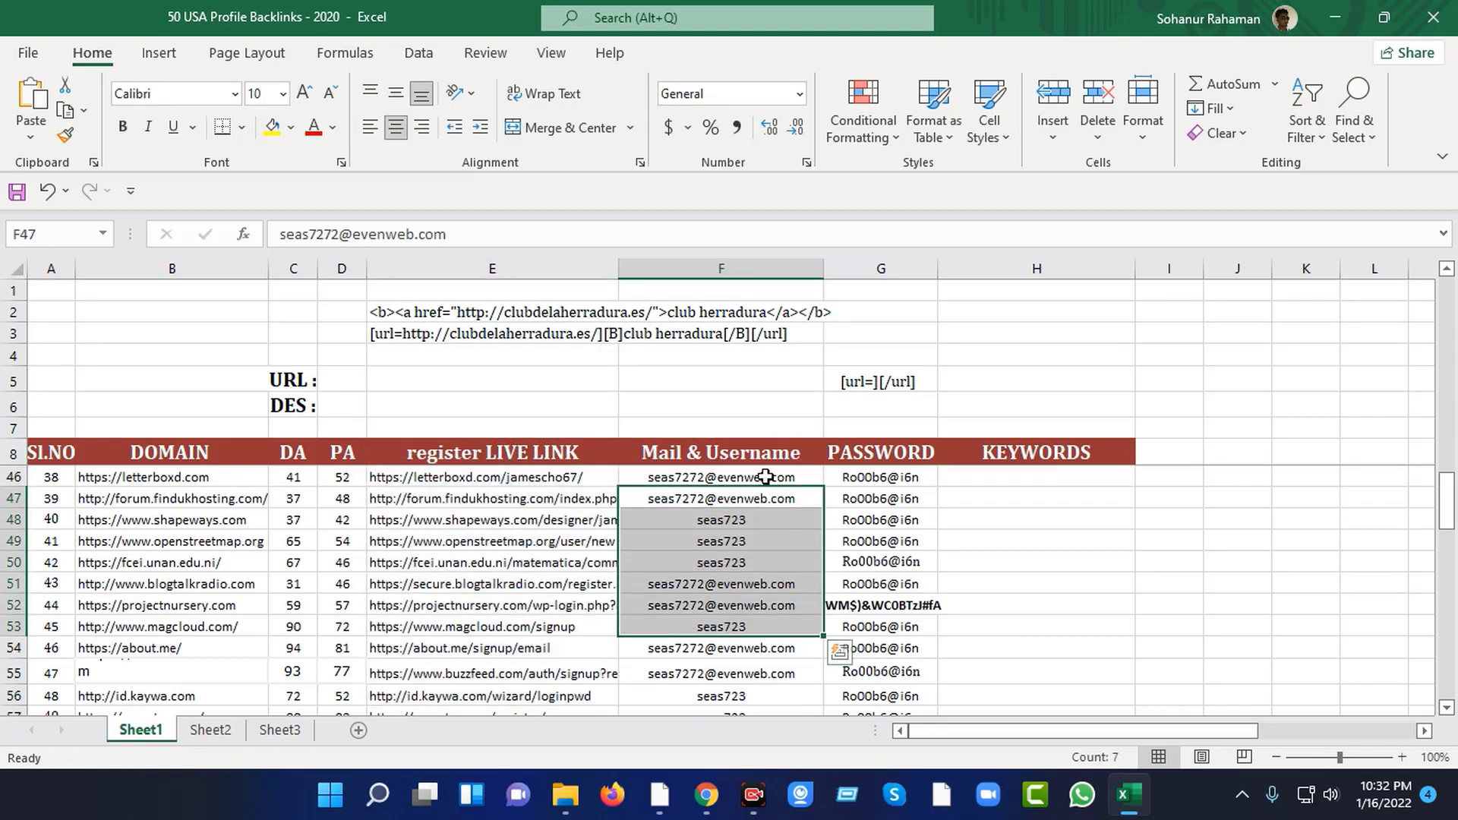
pyautogui.click(767, 456)
pyautogui.click(826, 453)
pyautogui.click(917, 478)
# Step: Clear the KEYWORDS header, check the live links, then close Excel without saving
pyautogui.click(1069, 456)
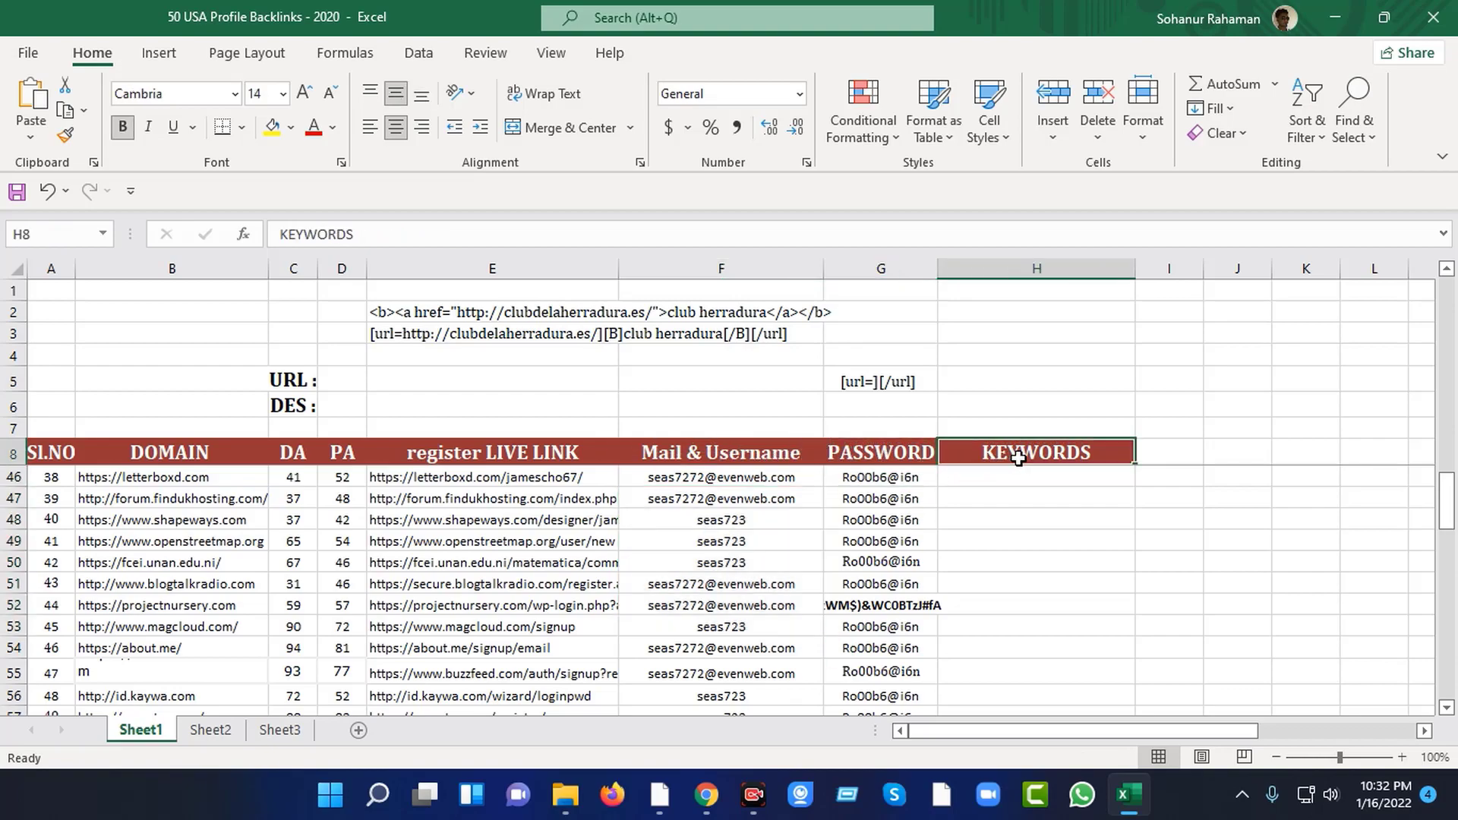
pyautogui.press('Delete')
pyautogui.click(1061, 477)
pyautogui.scroll(-2, 113, 456)
pyautogui.scroll(4, 113, 457)
pyautogui.moveTo(510, 456); pyautogui.dragTo(516, 571)
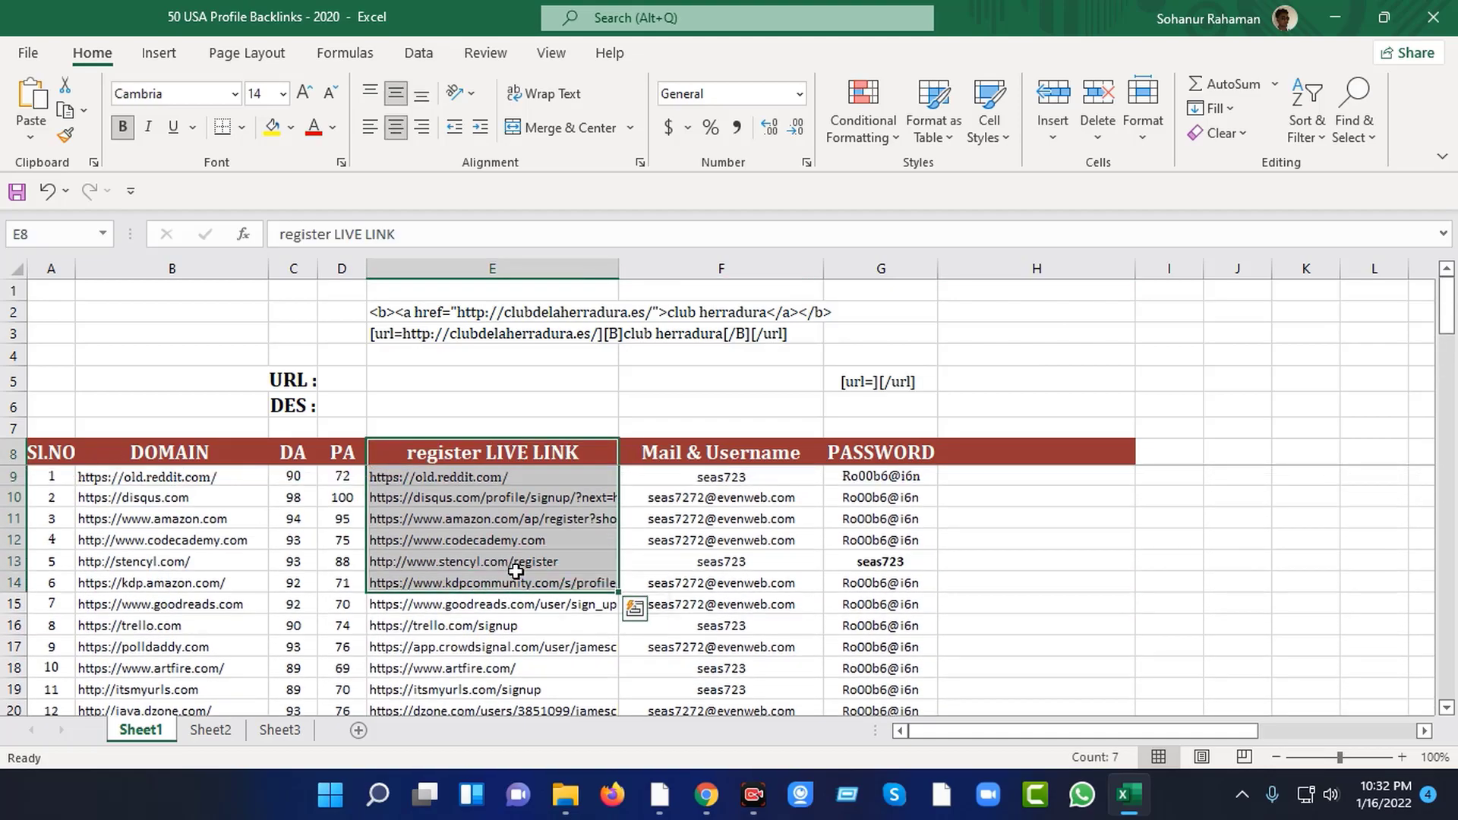
pyautogui.click(493, 497)
pyautogui.moveTo(493, 477); pyautogui.dragTo(544, 553)
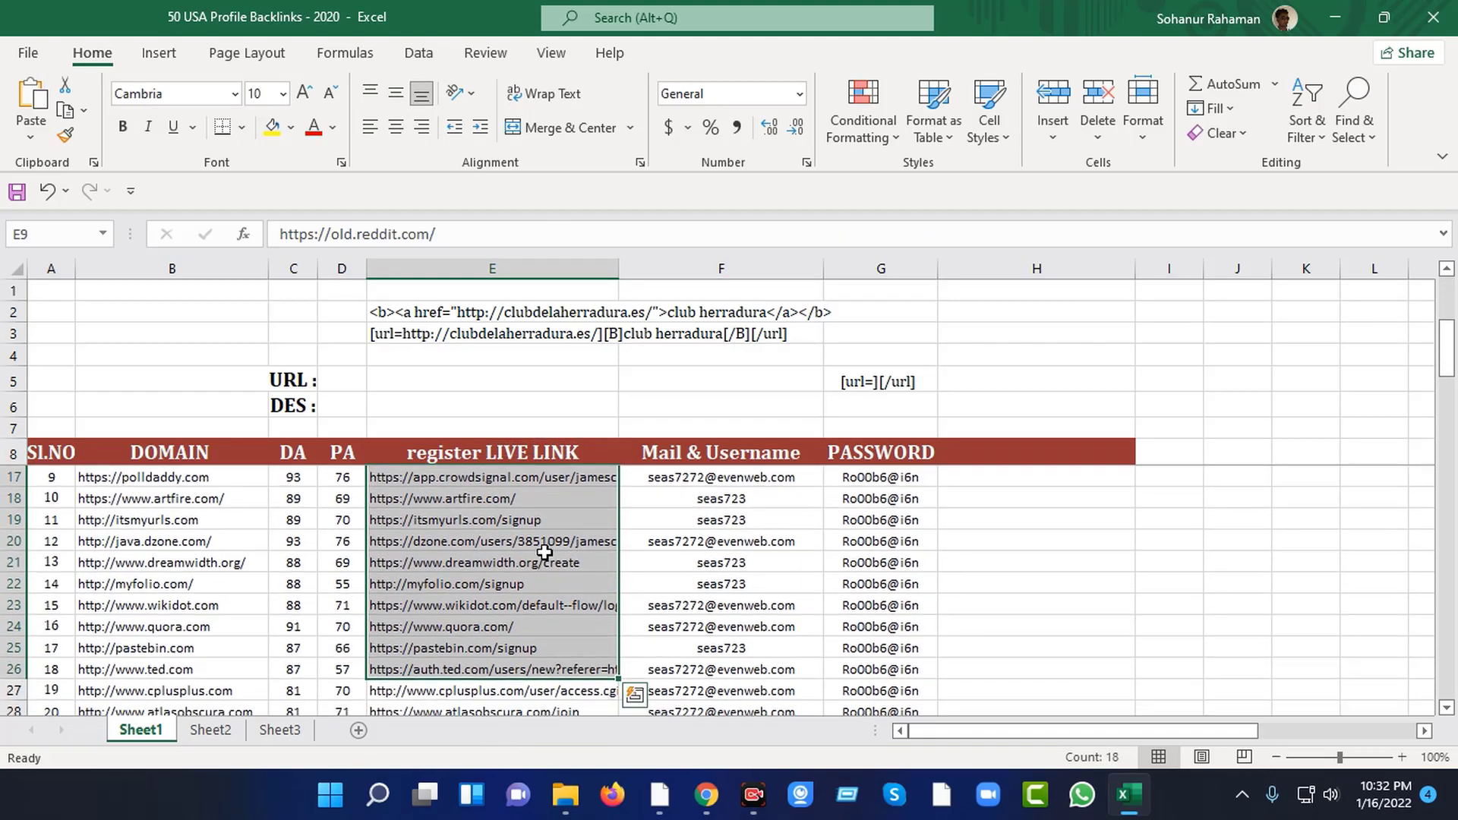
pyautogui.scroll(3, 545, 553)
pyautogui.click(1433, 17)
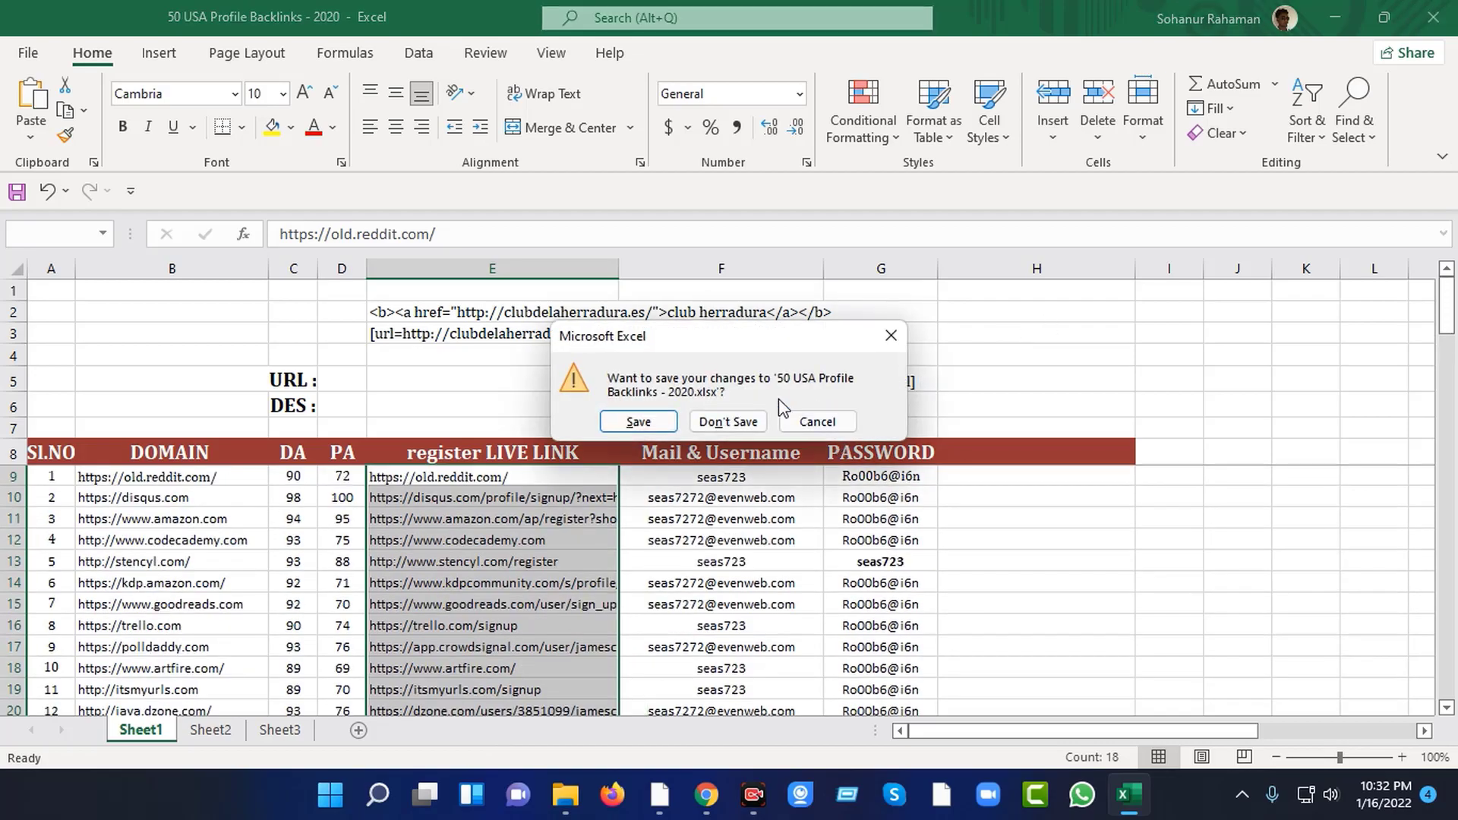
pyautogui.click(741, 422)
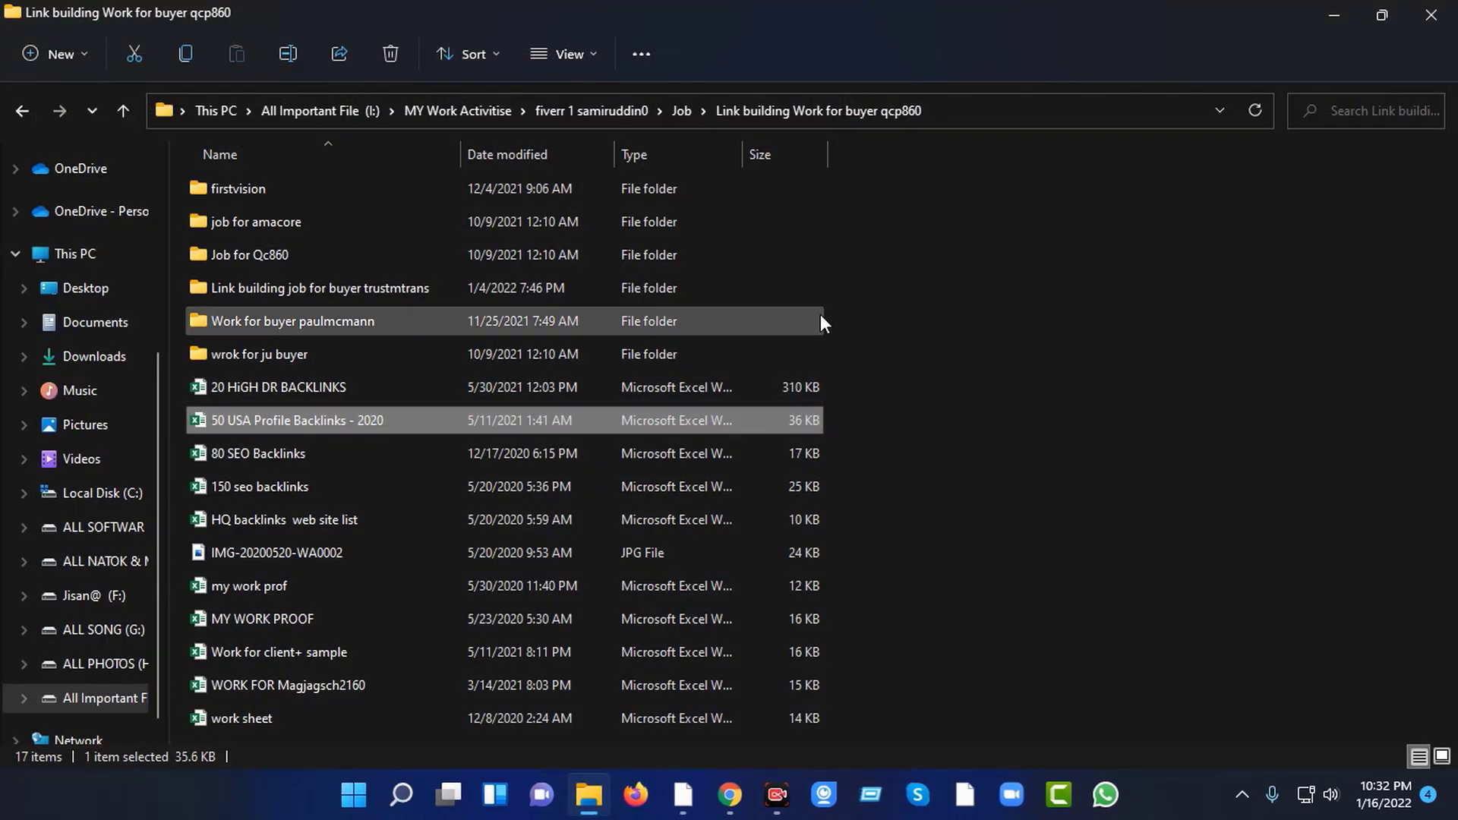
# Step: Close File Explorer and return to the spreadsheet, selecting the filled domain and live link rows
pyautogui.click(1432, 16)
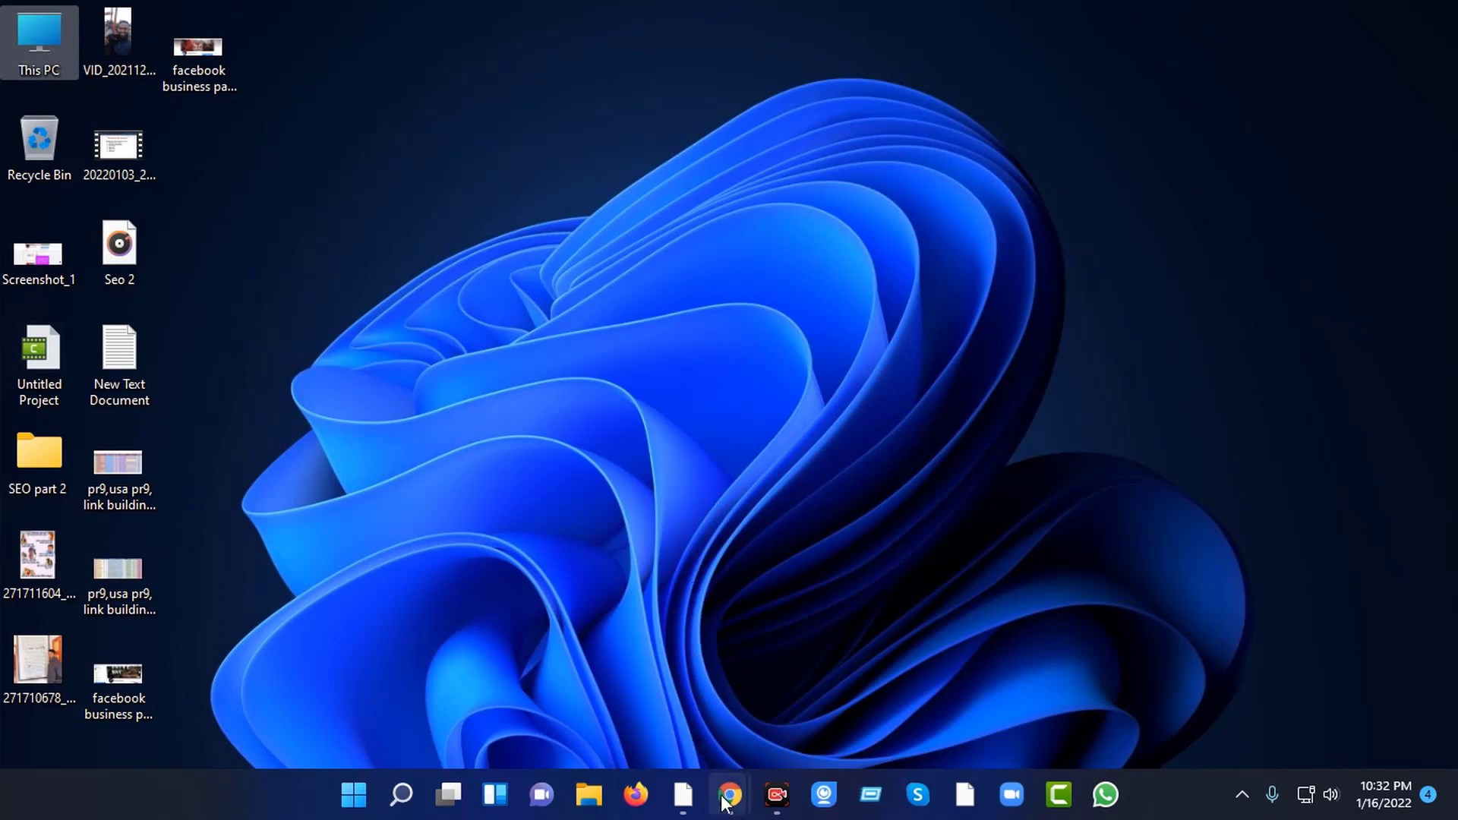
pyautogui.moveTo(726, 797)
pyautogui.click(547, 668)
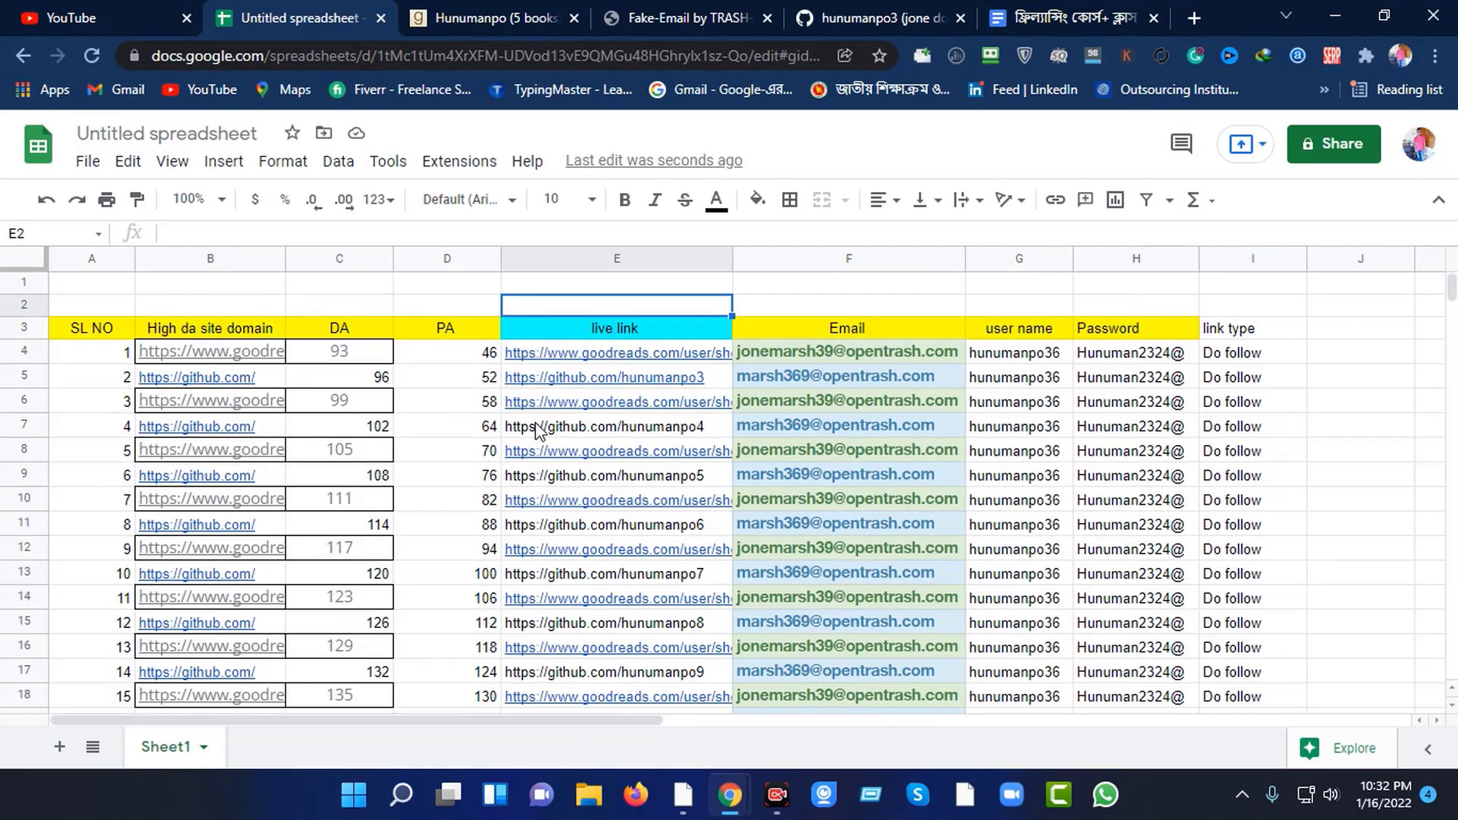
pyautogui.moveTo(201, 378); pyautogui.dragTo(221, 636)
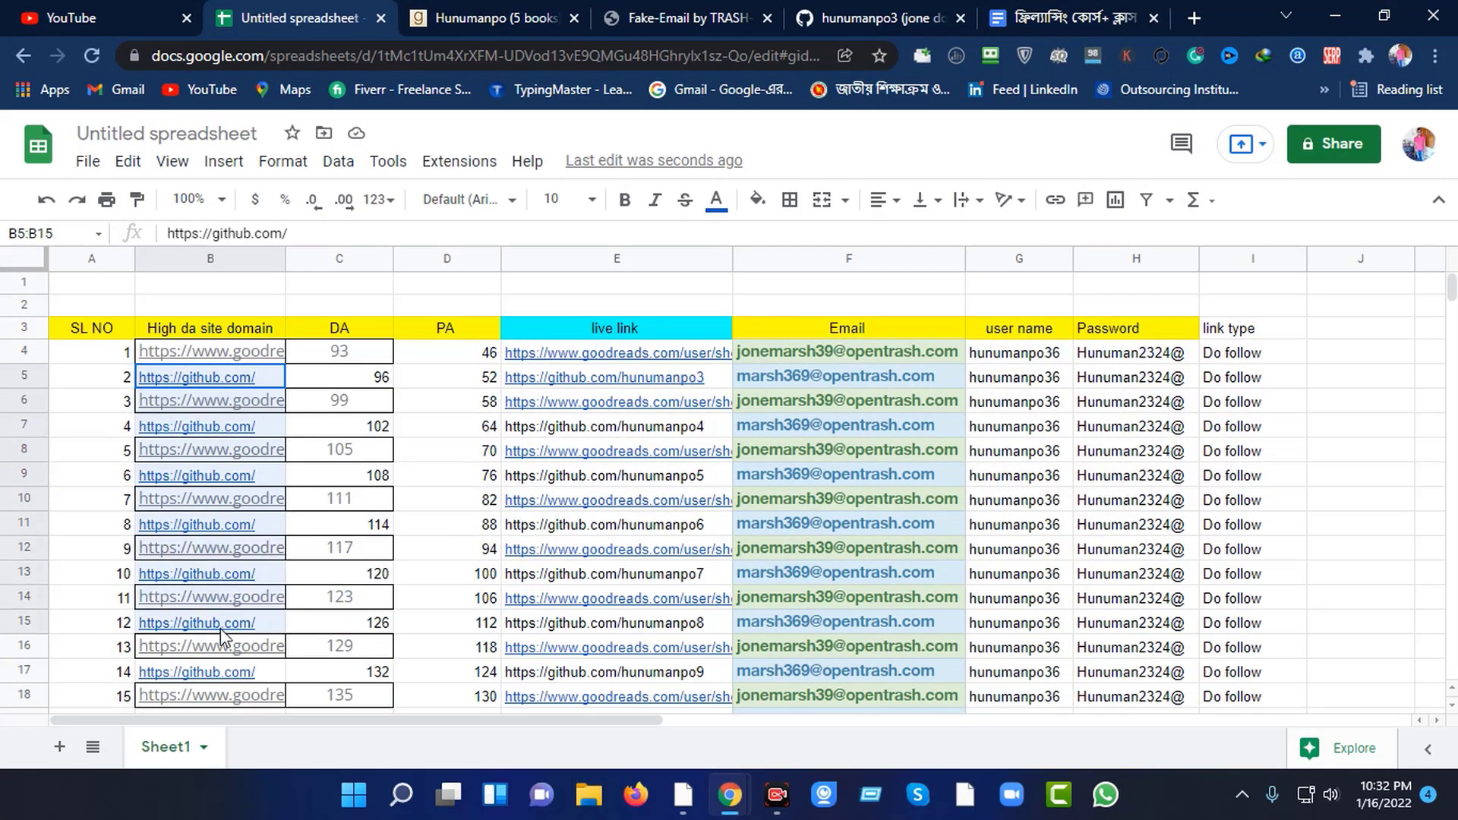
pyautogui.moveTo(589, 354); pyautogui.dragTo(585, 522)
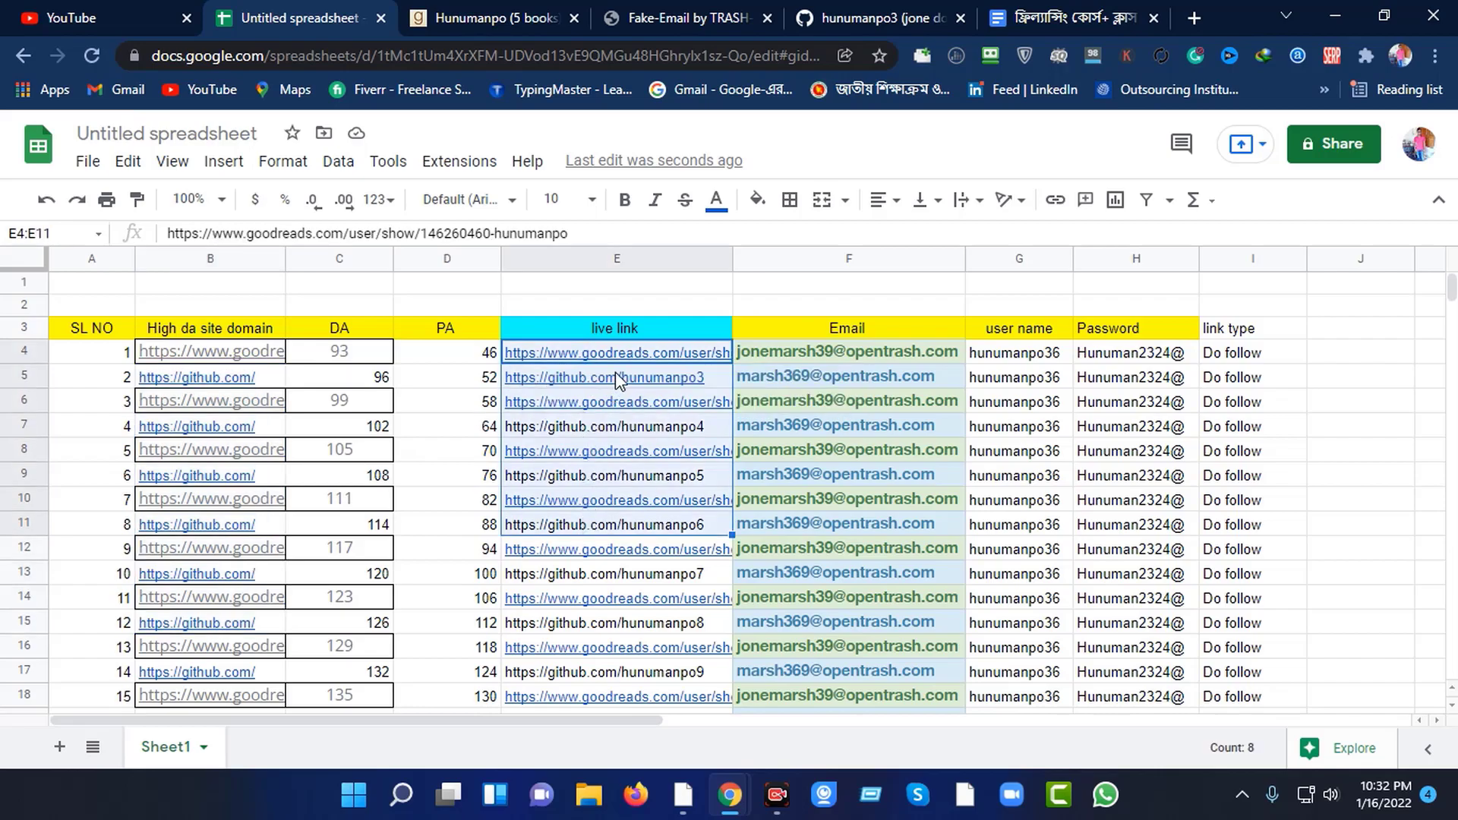
# Step: Undo four times to remove the filled-down rows below the samples
pyautogui.click(51, 197)
pyautogui.click(51, 197)
pyautogui.click(51, 197)
pyautogui.click(52, 198)
pyautogui.click(51, 197)
pyautogui.click(52, 197)
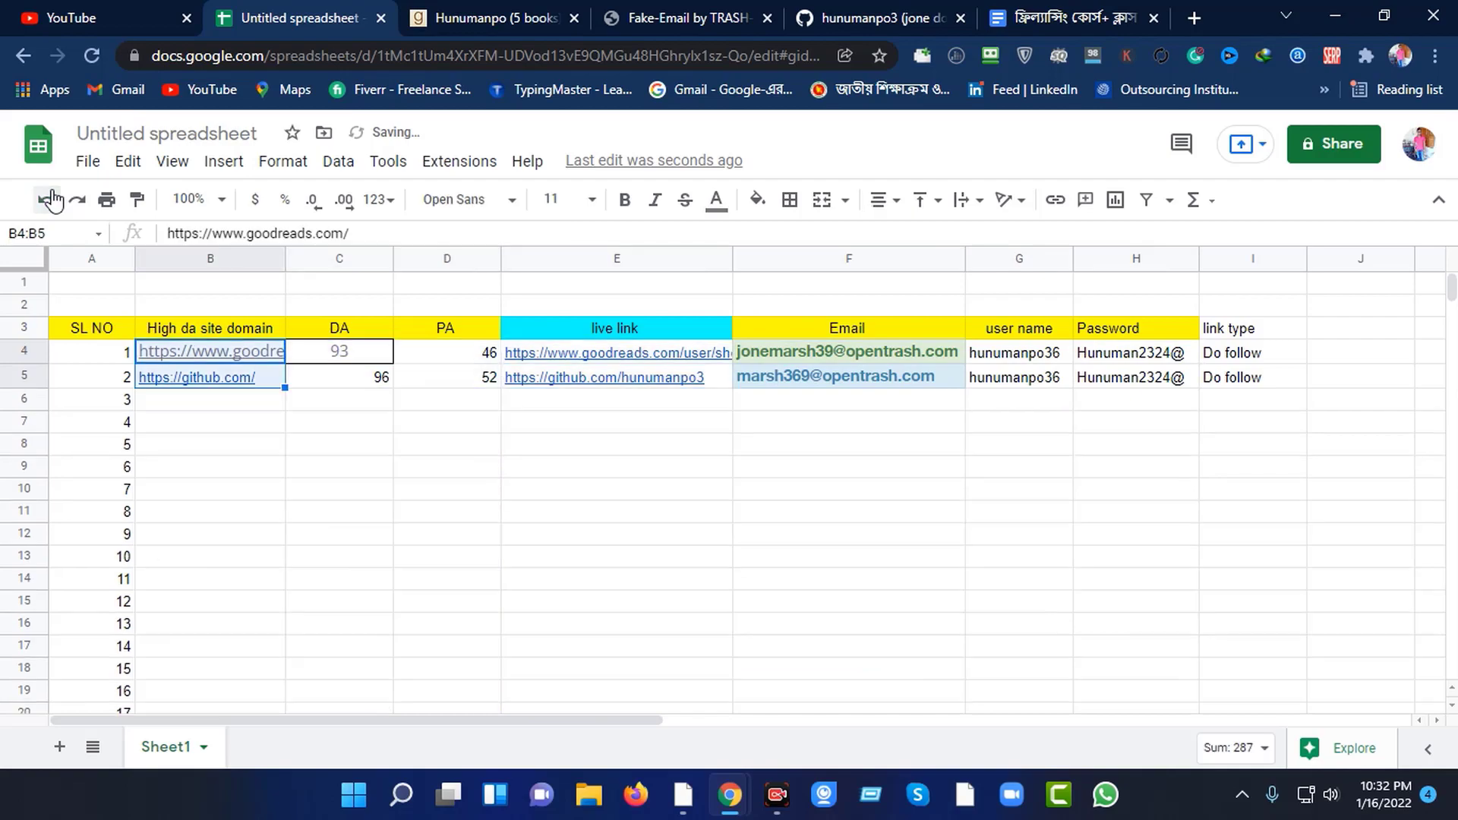
# Step: Check the domain, DA, PA, live link, email, username and password columns
pyautogui.click(448, 622)
pyautogui.moveTo(204, 408); pyautogui.dragTo(229, 658)
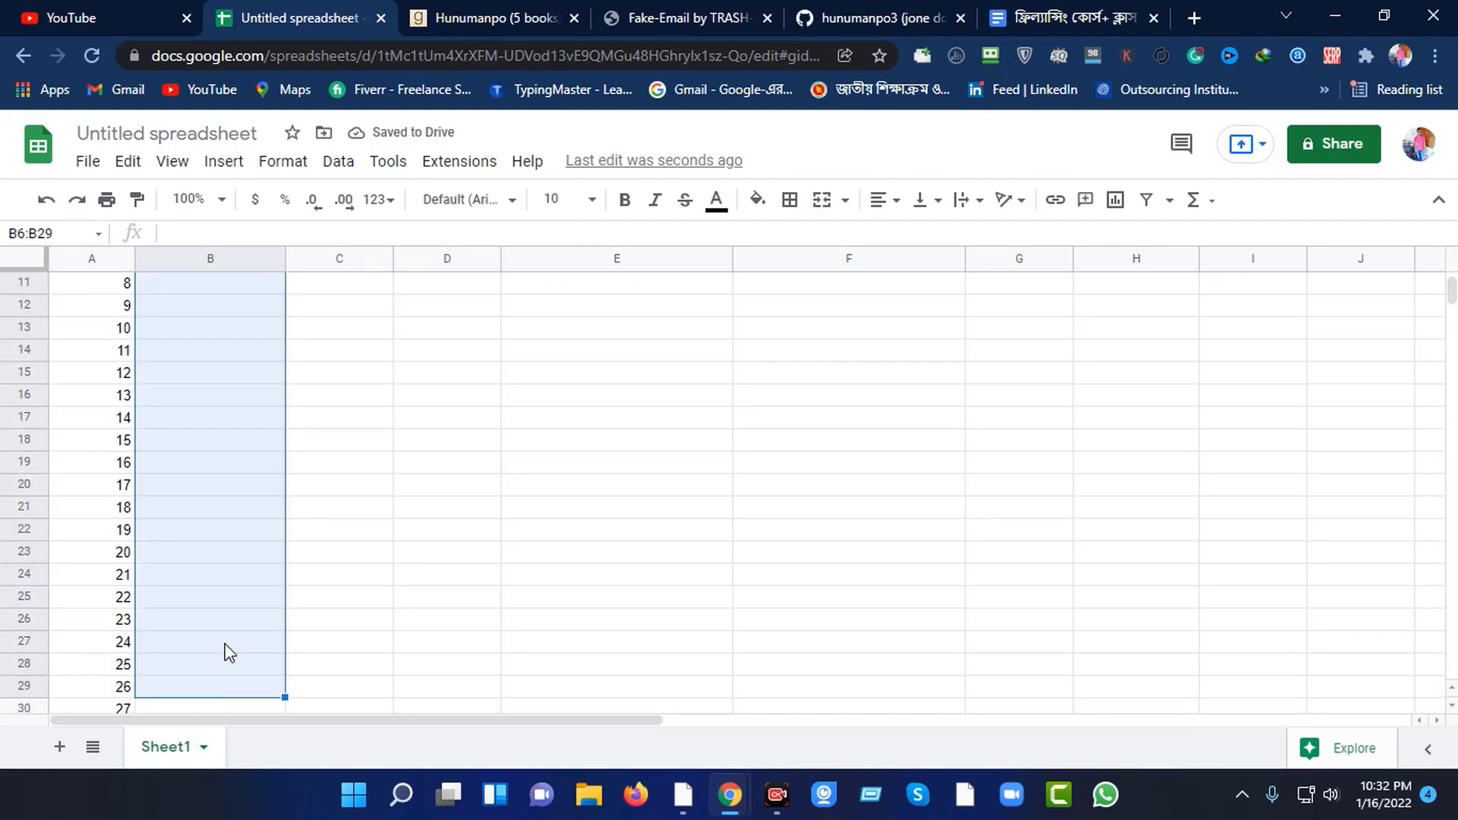
pyautogui.scroll(4, 230, 658)
pyautogui.moveTo(357, 381); pyautogui.dragTo(456, 710)
pyautogui.scroll(4, 625, 467)
pyautogui.moveTo(640, 354); pyautogui.dragTo(641, 706)
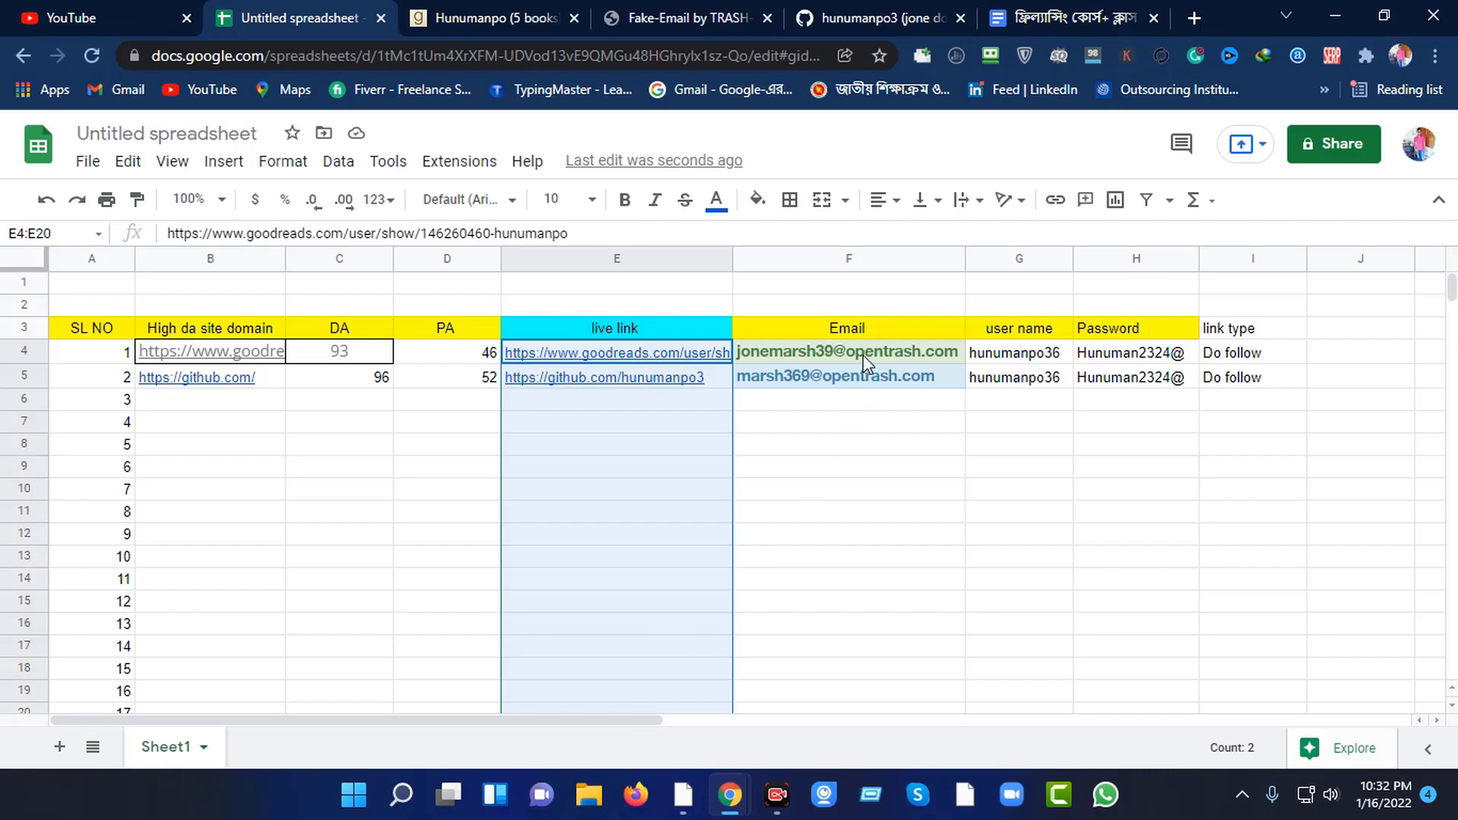
pyautogui.moveTo(870, 346); pyautogui.dragTo(875, 444)
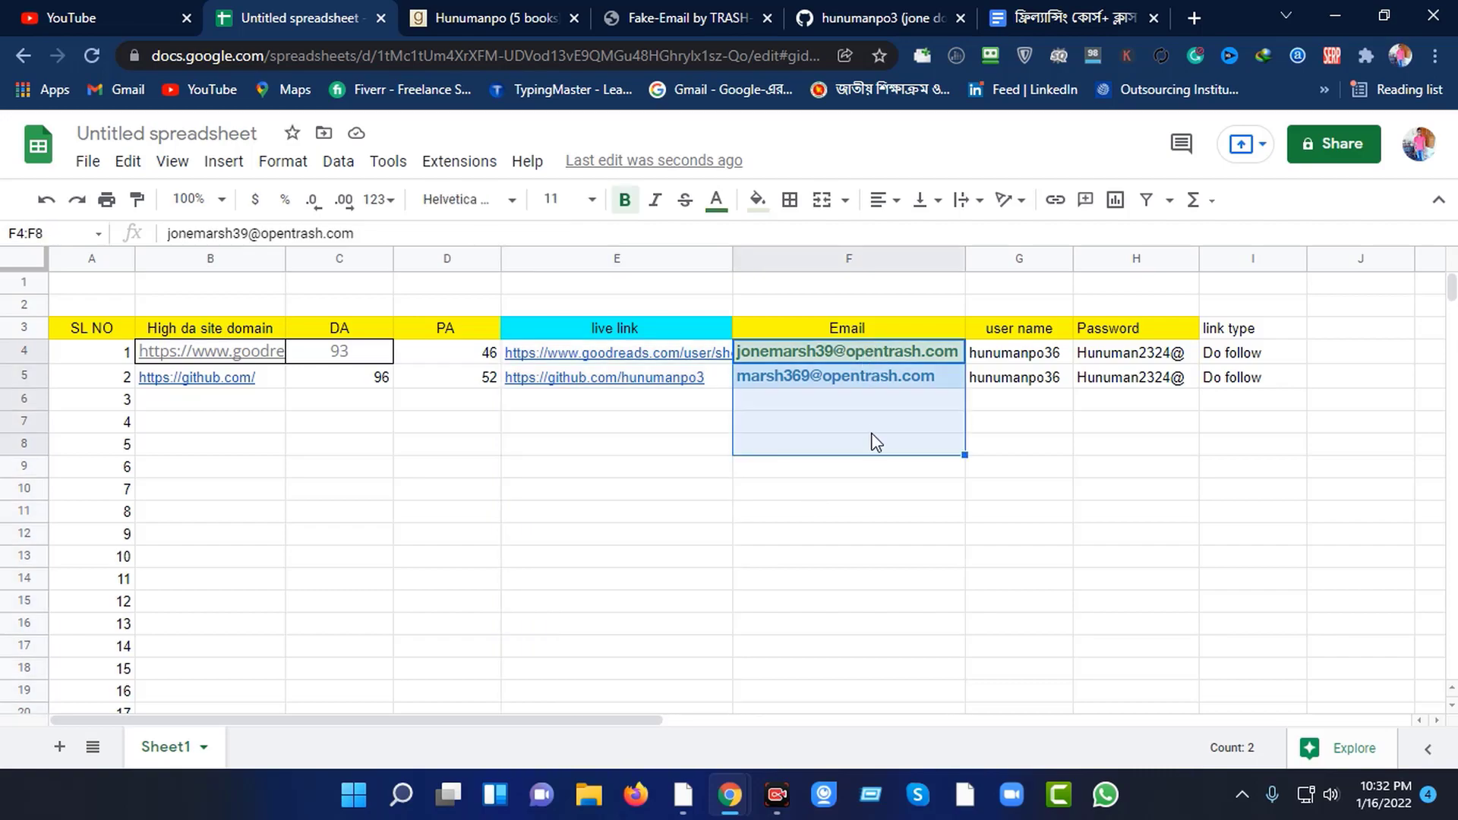
pyautogui.click(872, 383)
pyautogui.click(982, 511)
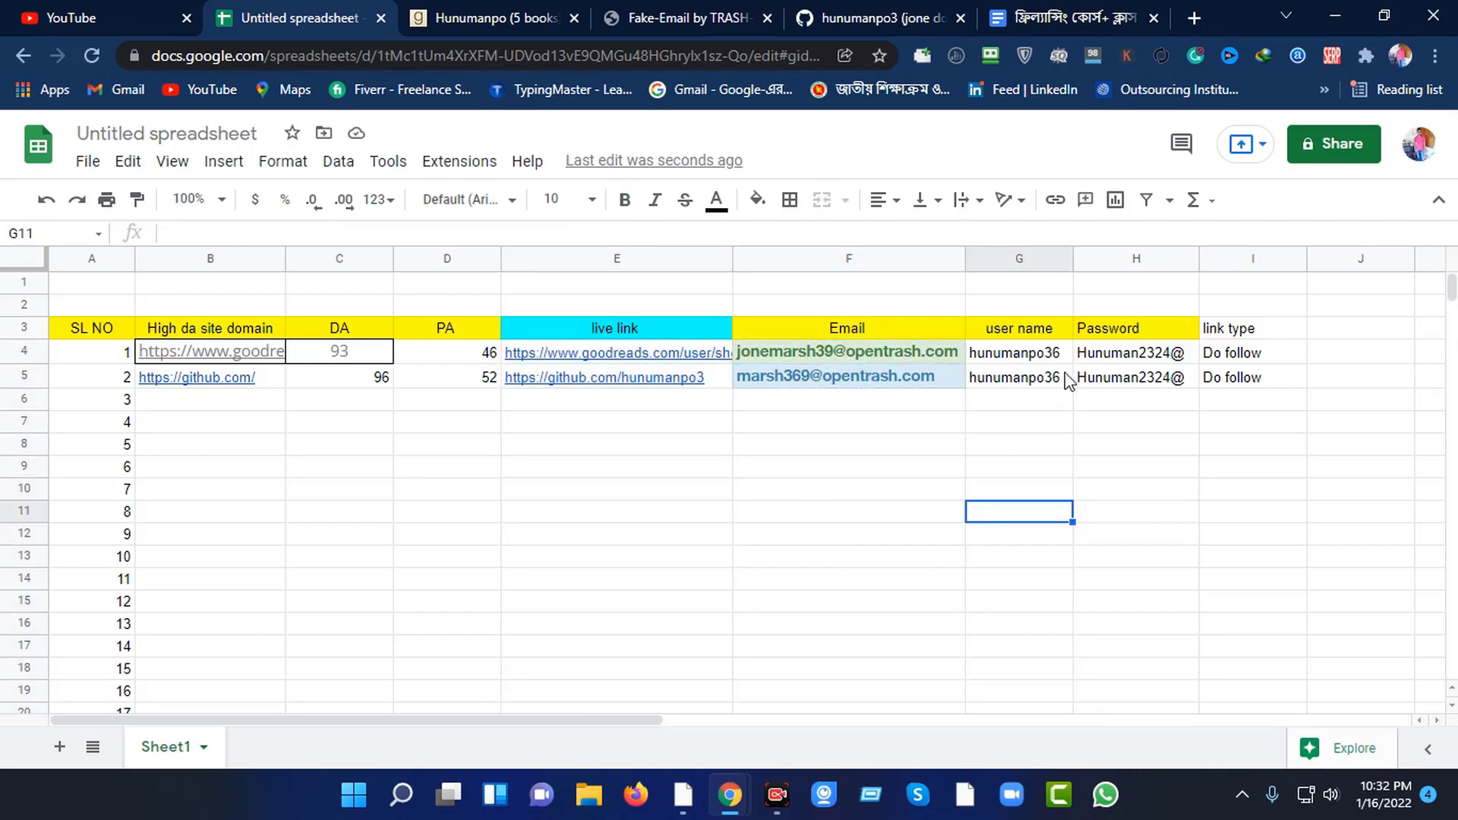
pyautogui.moveTo(1055, 354); pyautogui.dragTo(1040, 513)
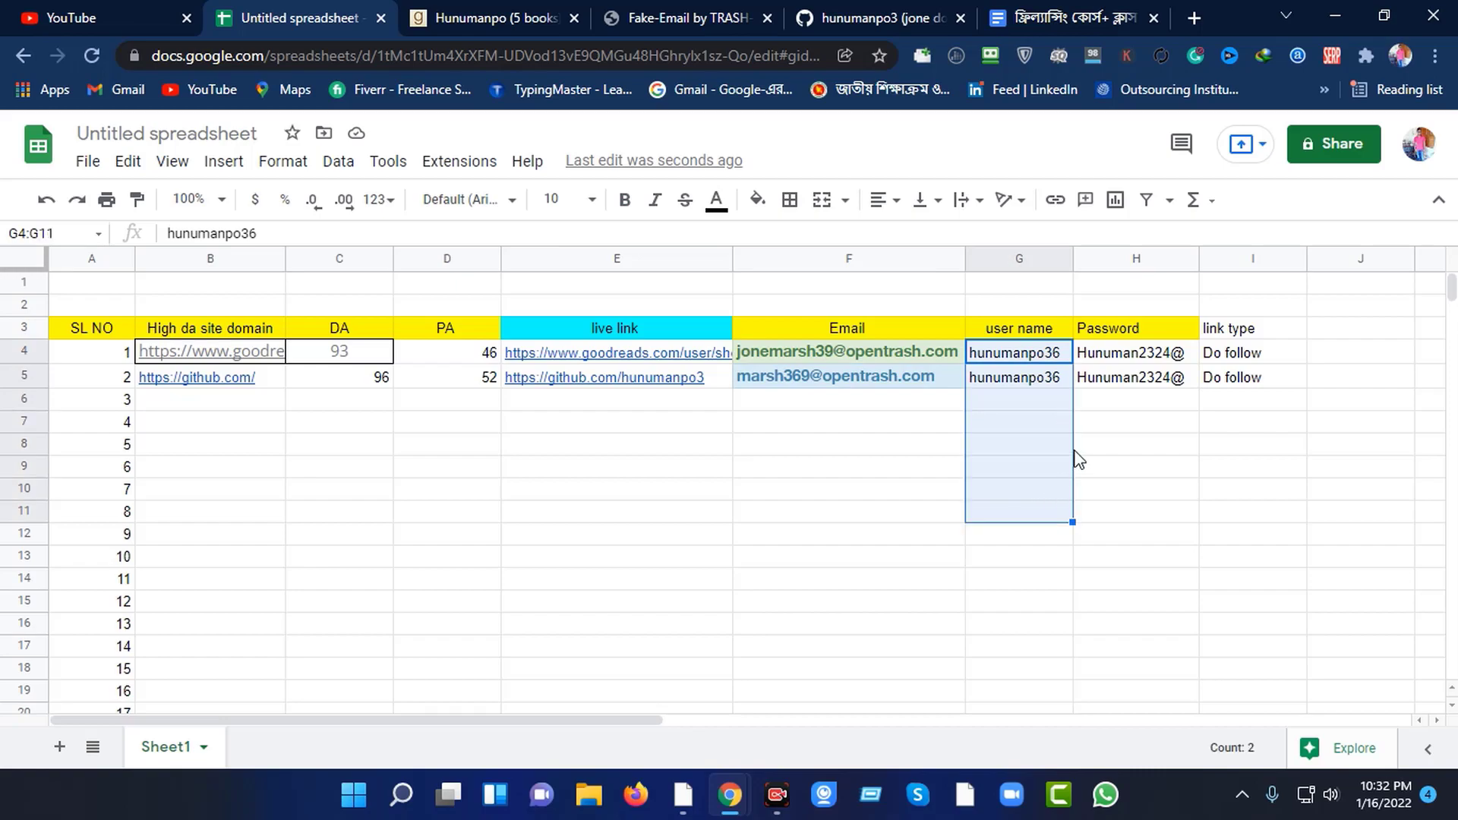
pyautogui.click(1025, 404)
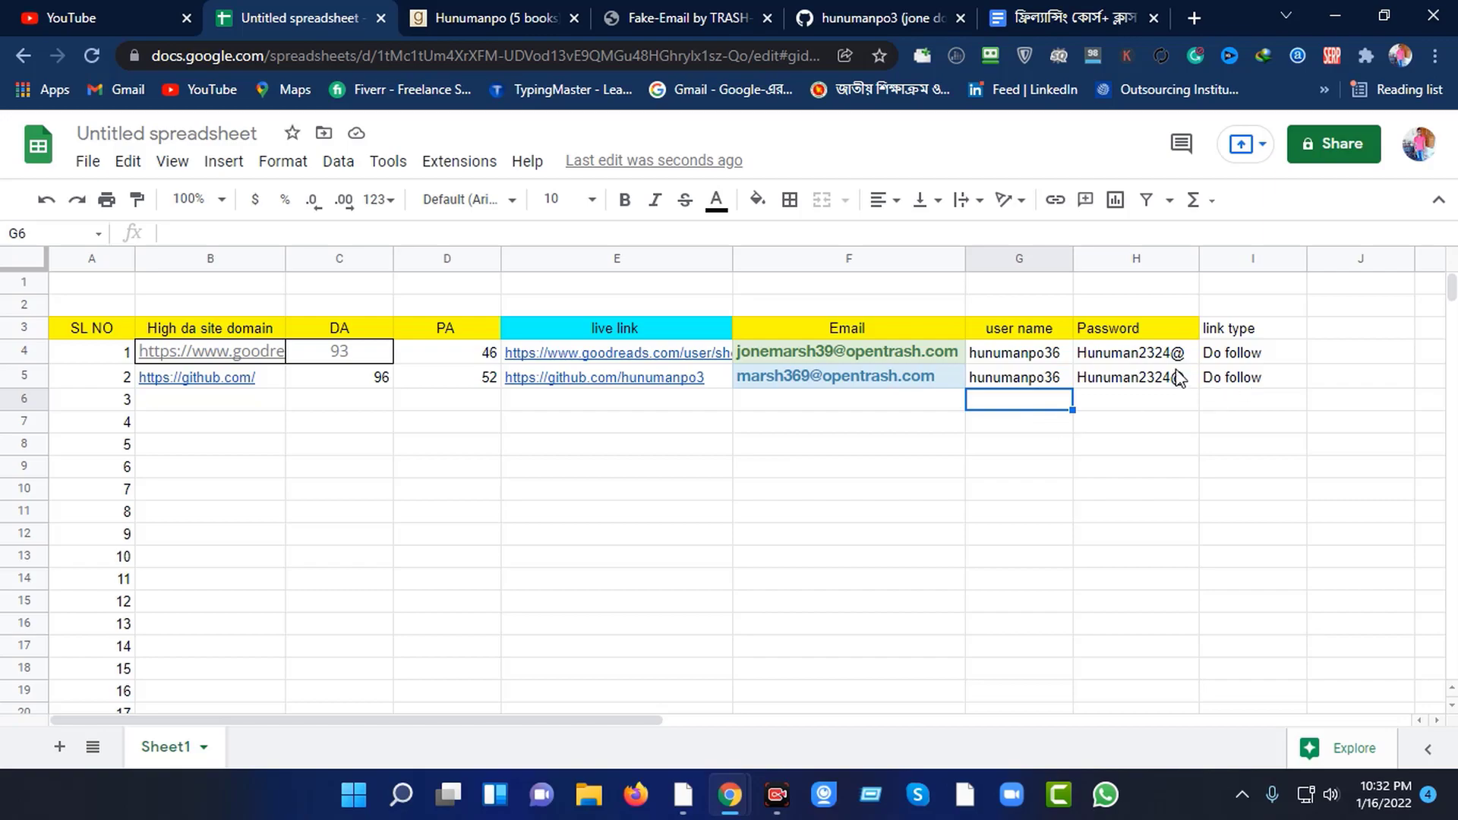
pyautogui.moveTo(1135, 353); pyautogui.dragTo(1155, 722)
pyautogui.scroll(2, 1237, 540)
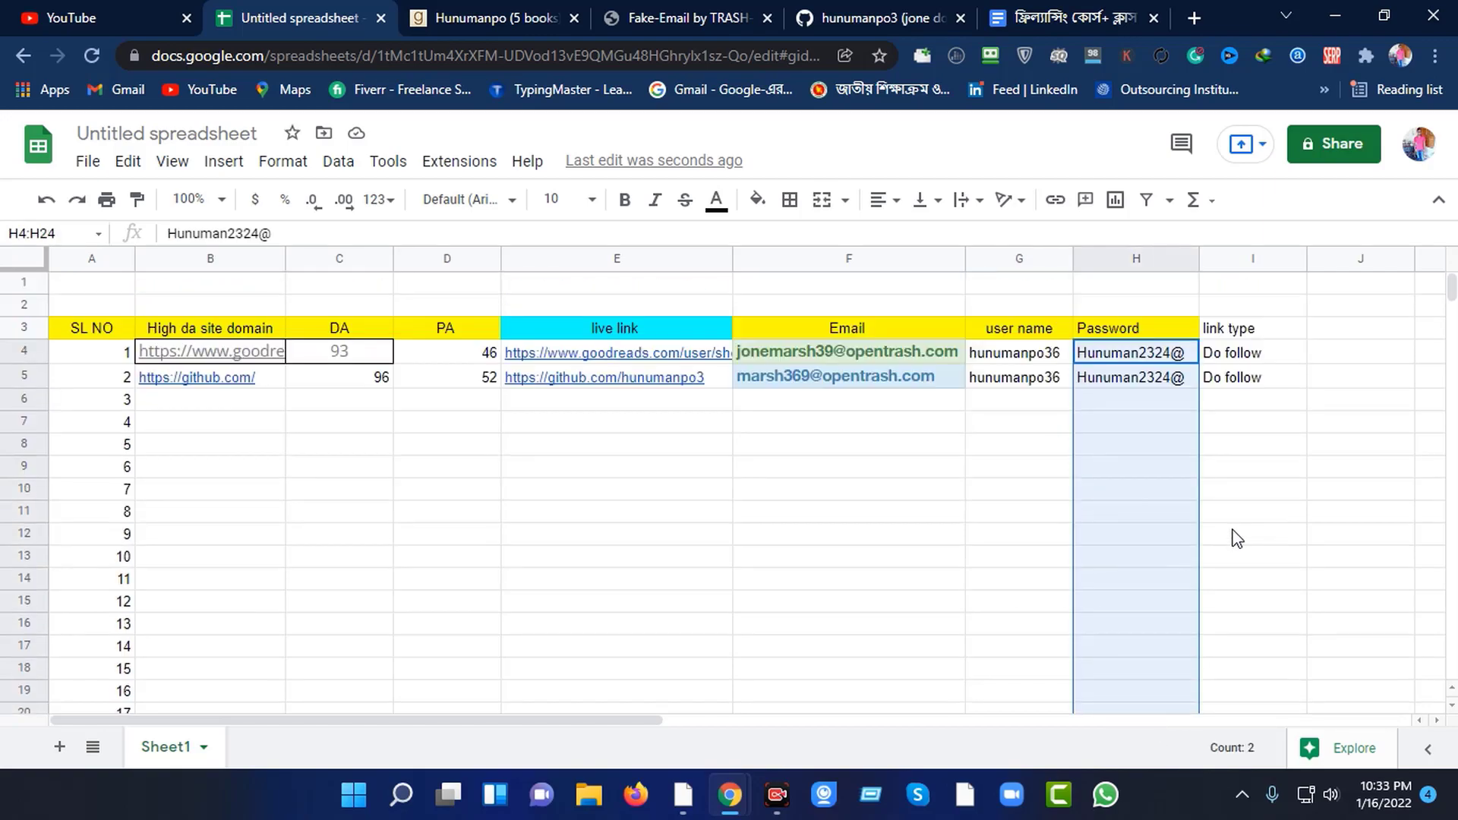
# Step: Fill the link type header cell I3 with yellow
pyautogui.click(1247, 357)
pyautogui.click(1265, 325)
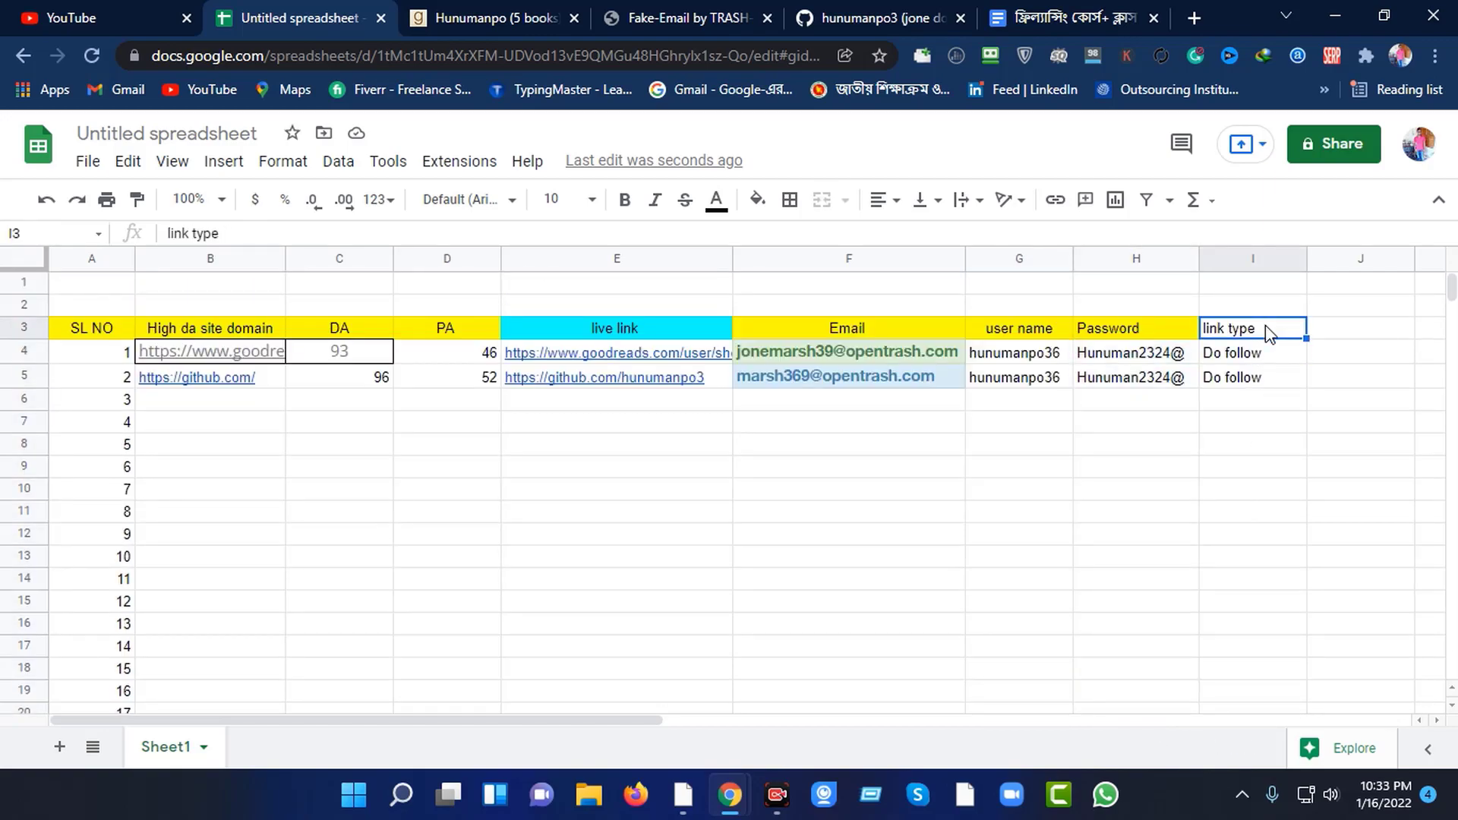
pyautogui.click(758, 199)
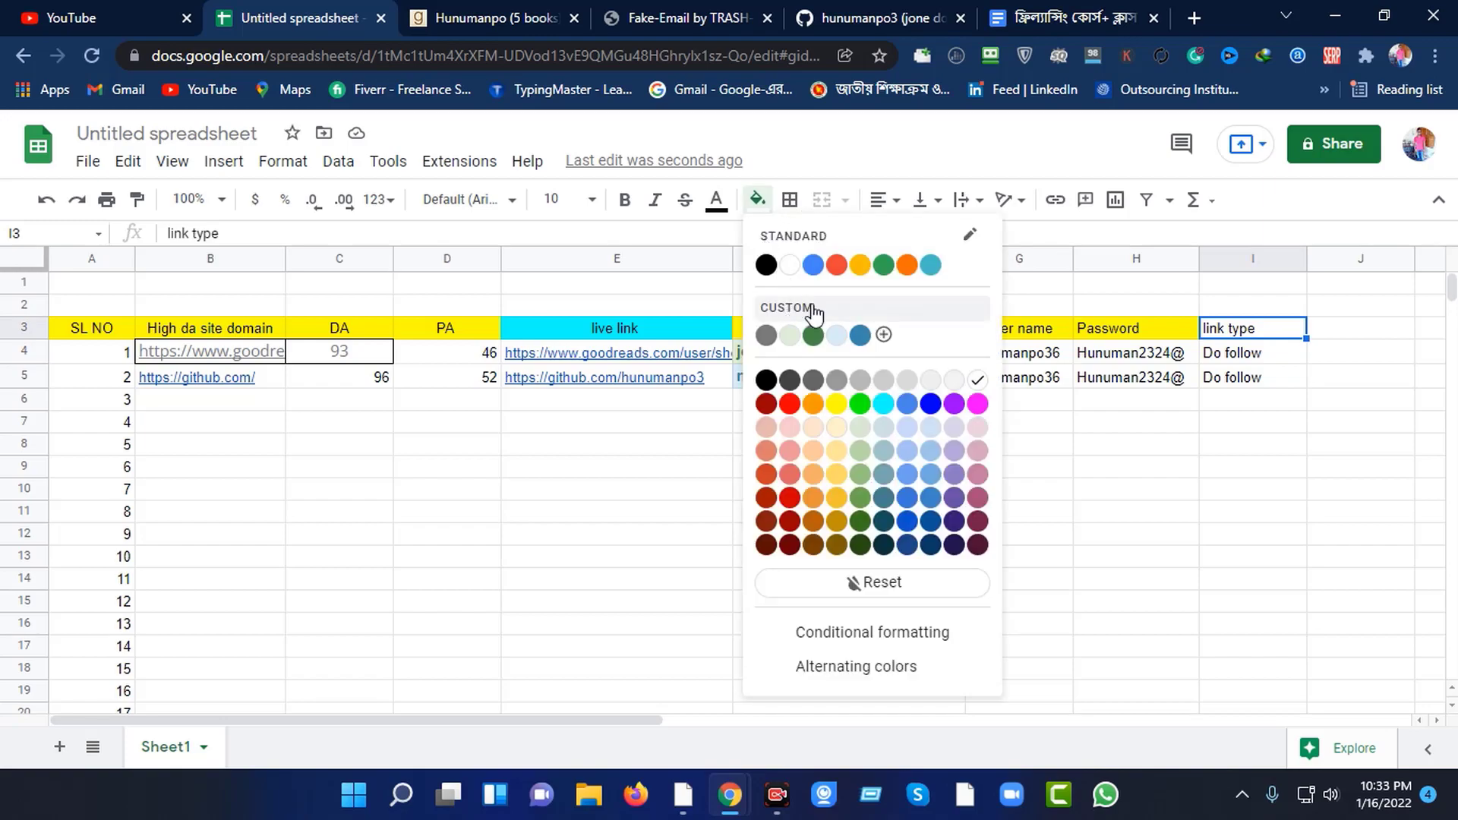
pyautogui.click(836, 403)
pyautogui.click(1237, 449)
pyautogui.moveTo(1263, 357); pyautogui.dragTo(1253, 381)
pyautogui.click(731, 559)
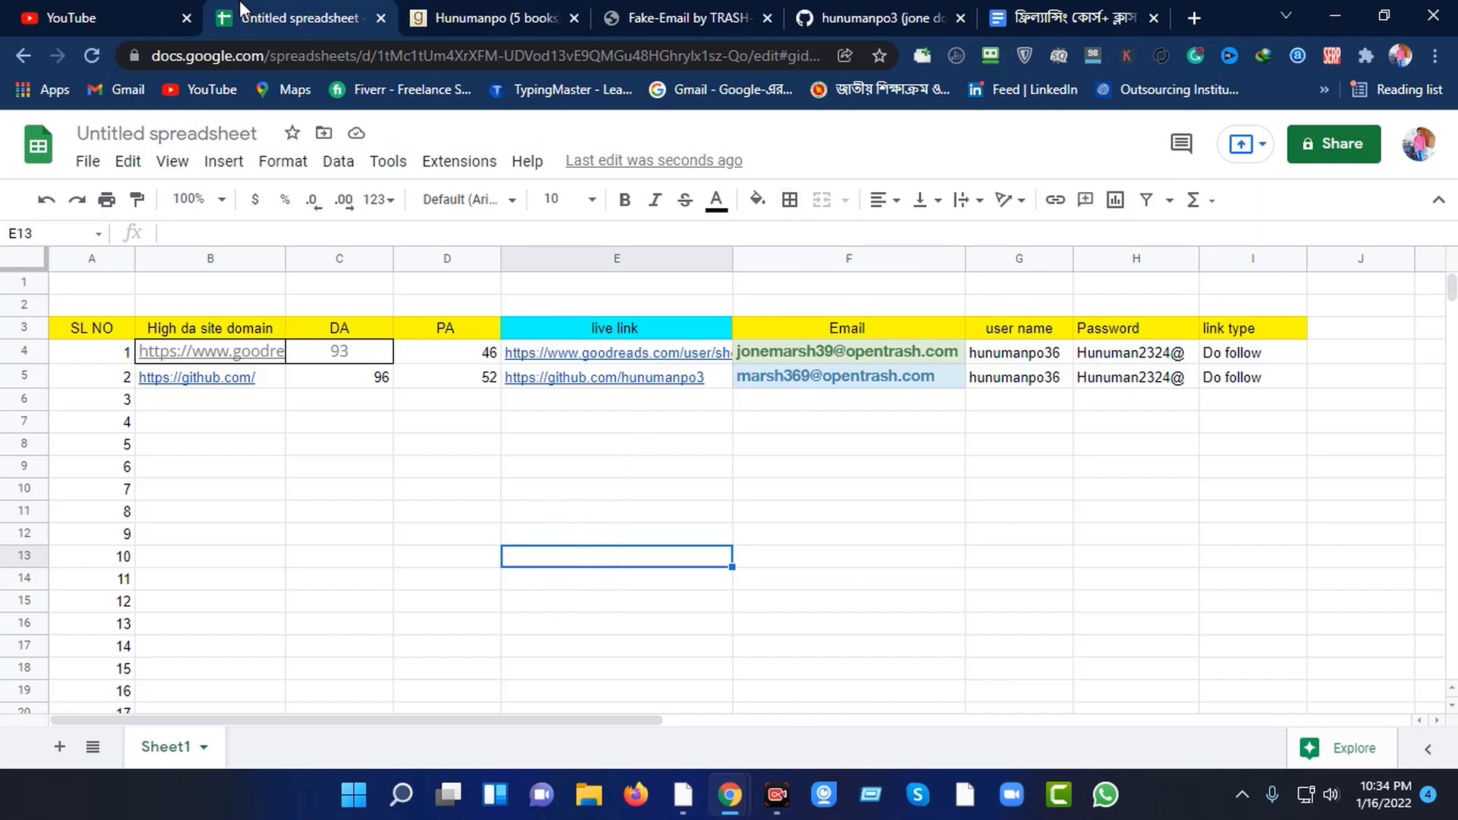
pyautogui.click(1159, 10)
pyautogui.scroll(10, 853, 345)
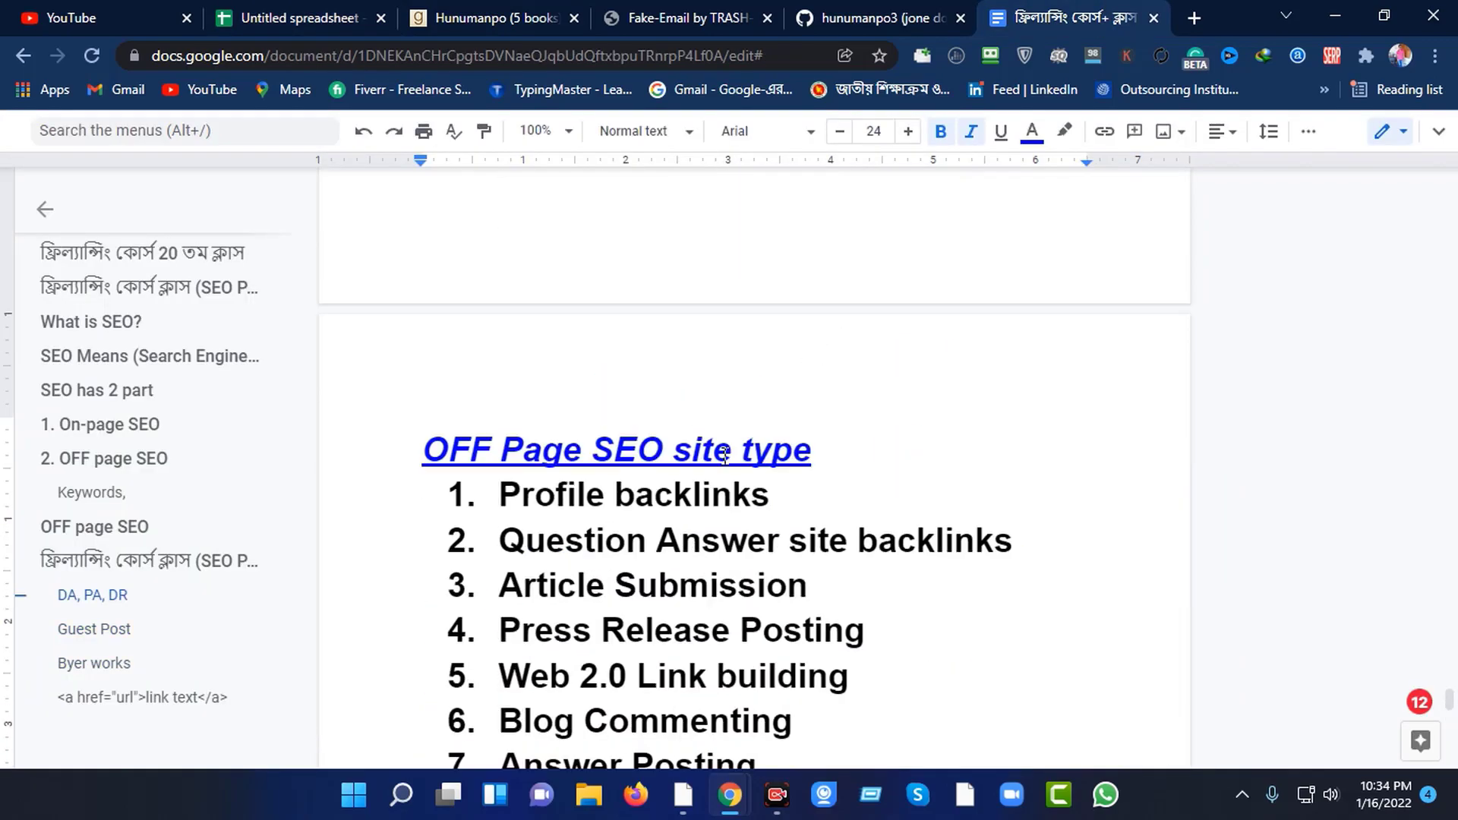
pyautogui.moveTo(774, 495); pyautogui.dragTo(455, 495)
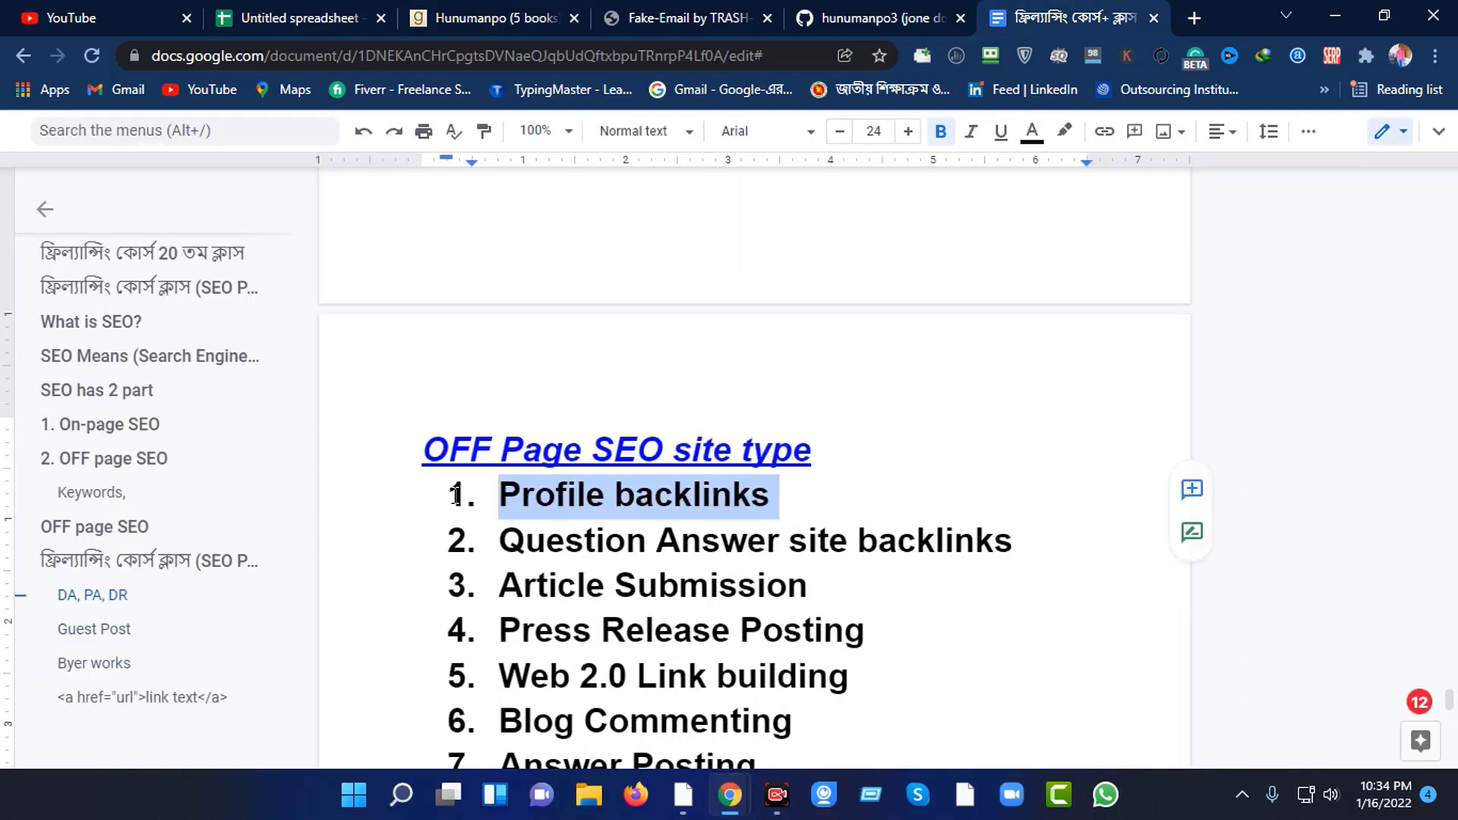
pyautogui.click(289, 17)
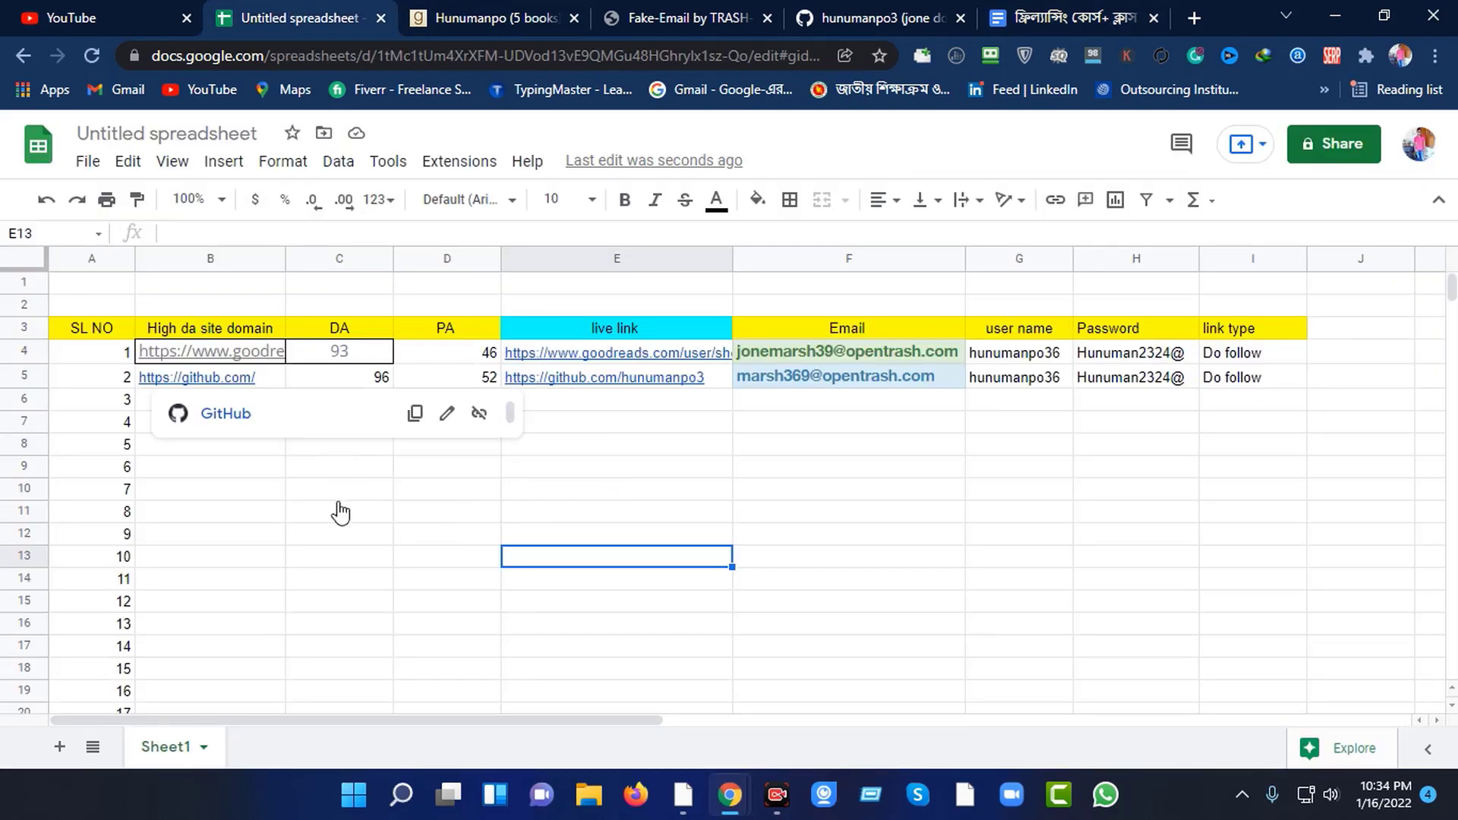
pyautogui.click(644, 450)
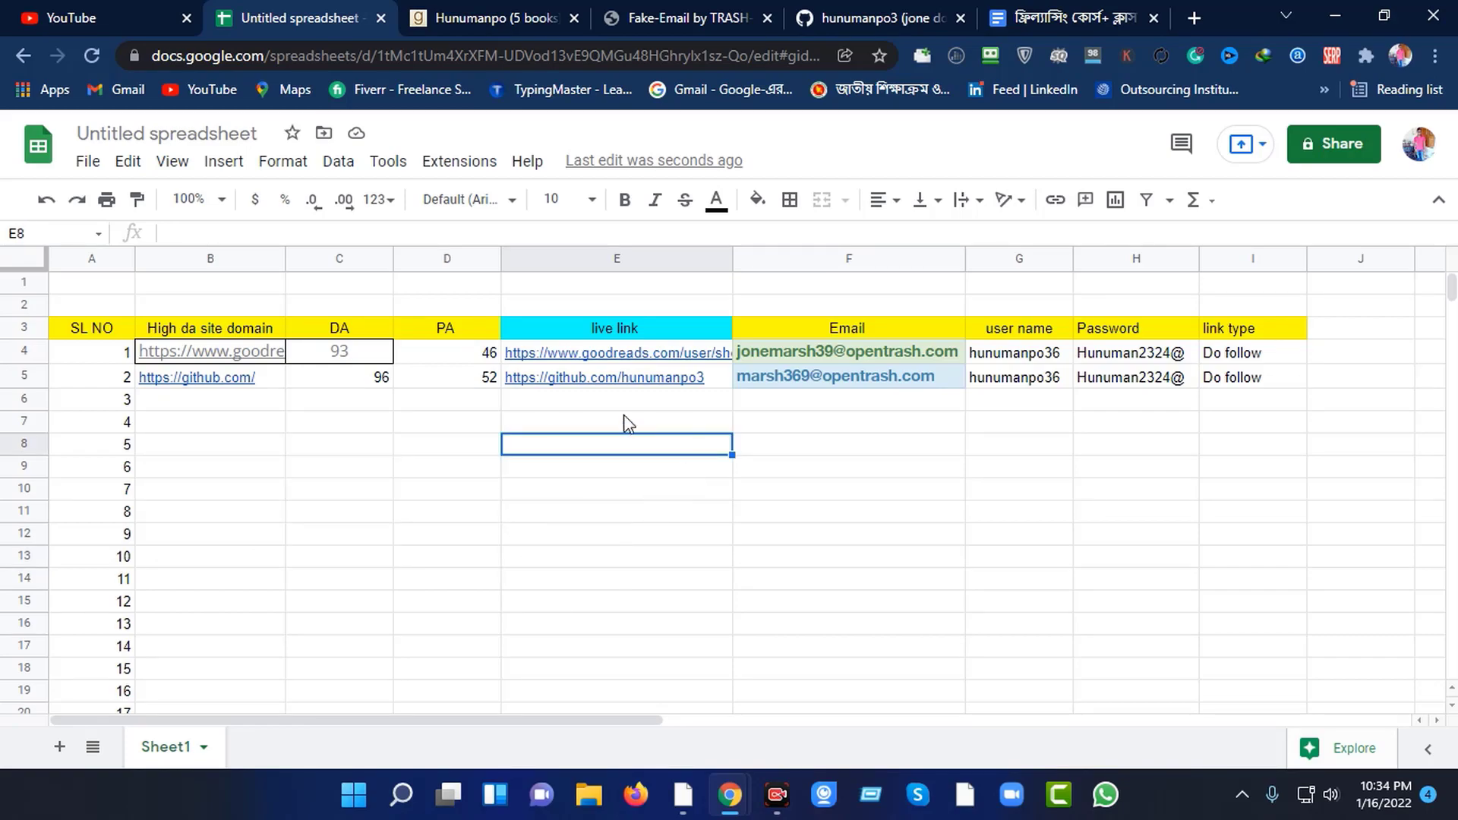
pyautogui.moveTo(182, 350); pyautogui.dragTo(686, 711)
pyautogui.click(1062, 621)
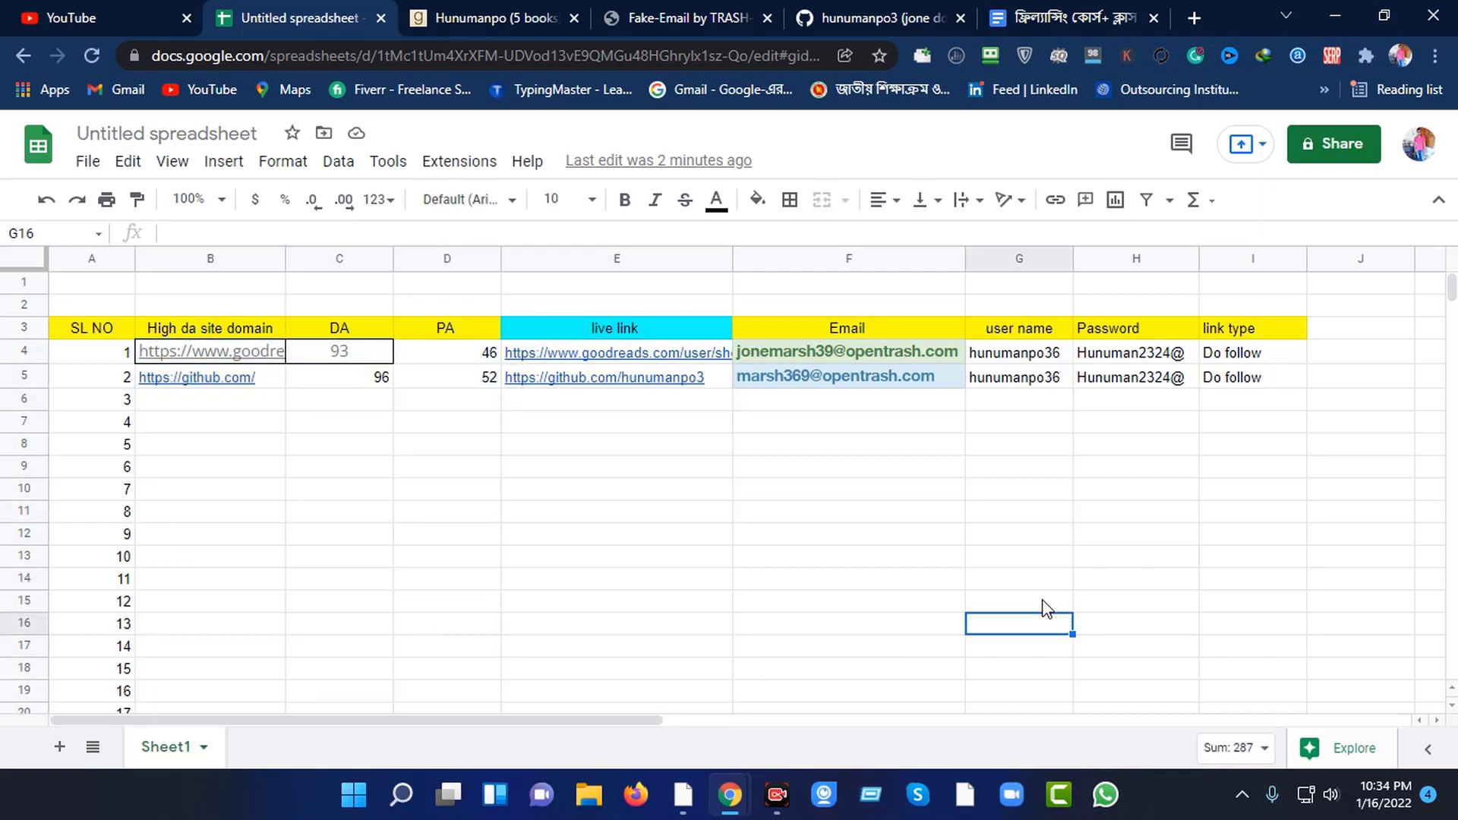
pyautogui.click(846, 354)
pyautogui.click(809, 420)
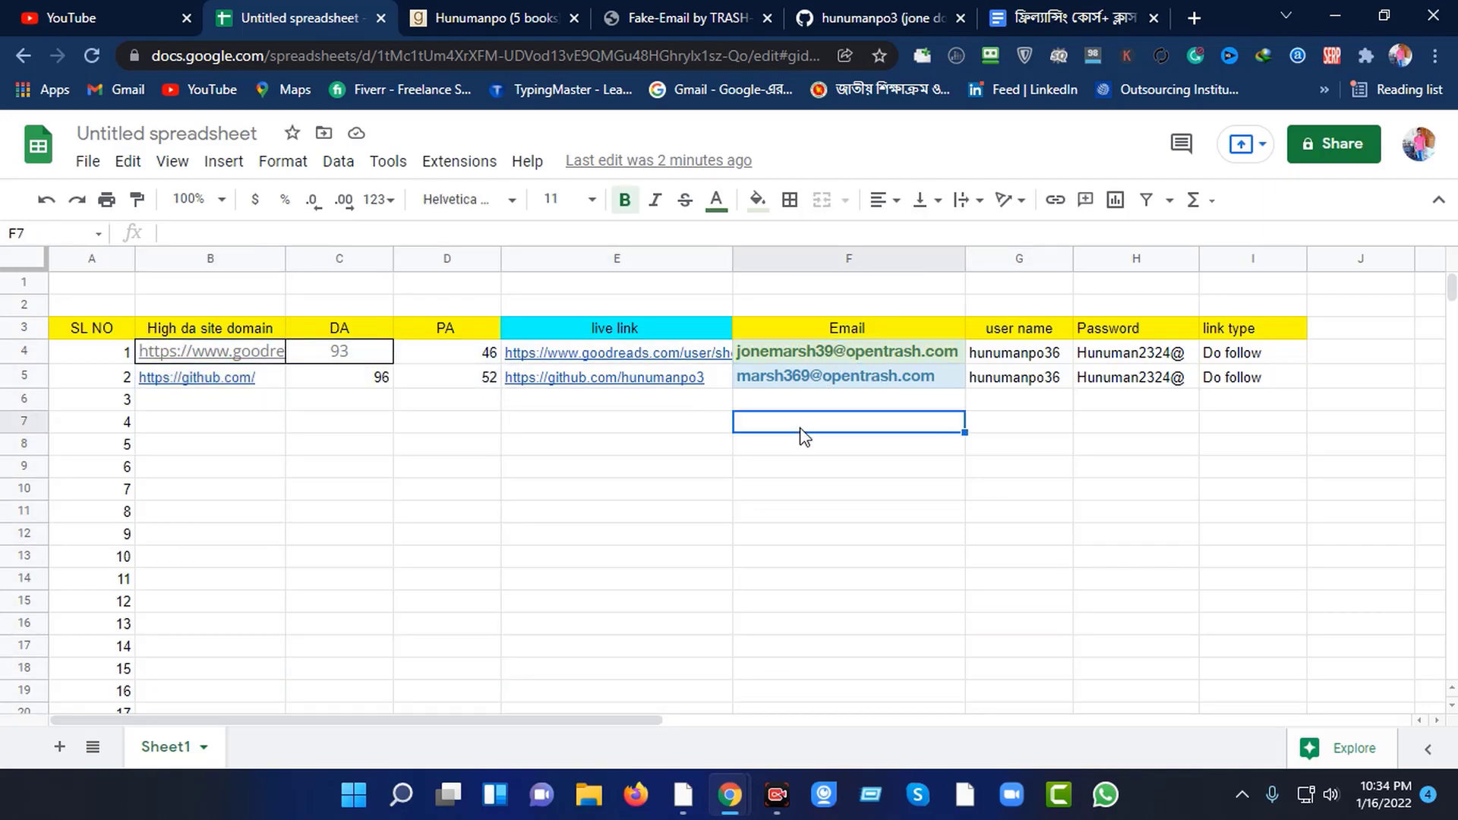
pyautogui.moveTo(555, 362)
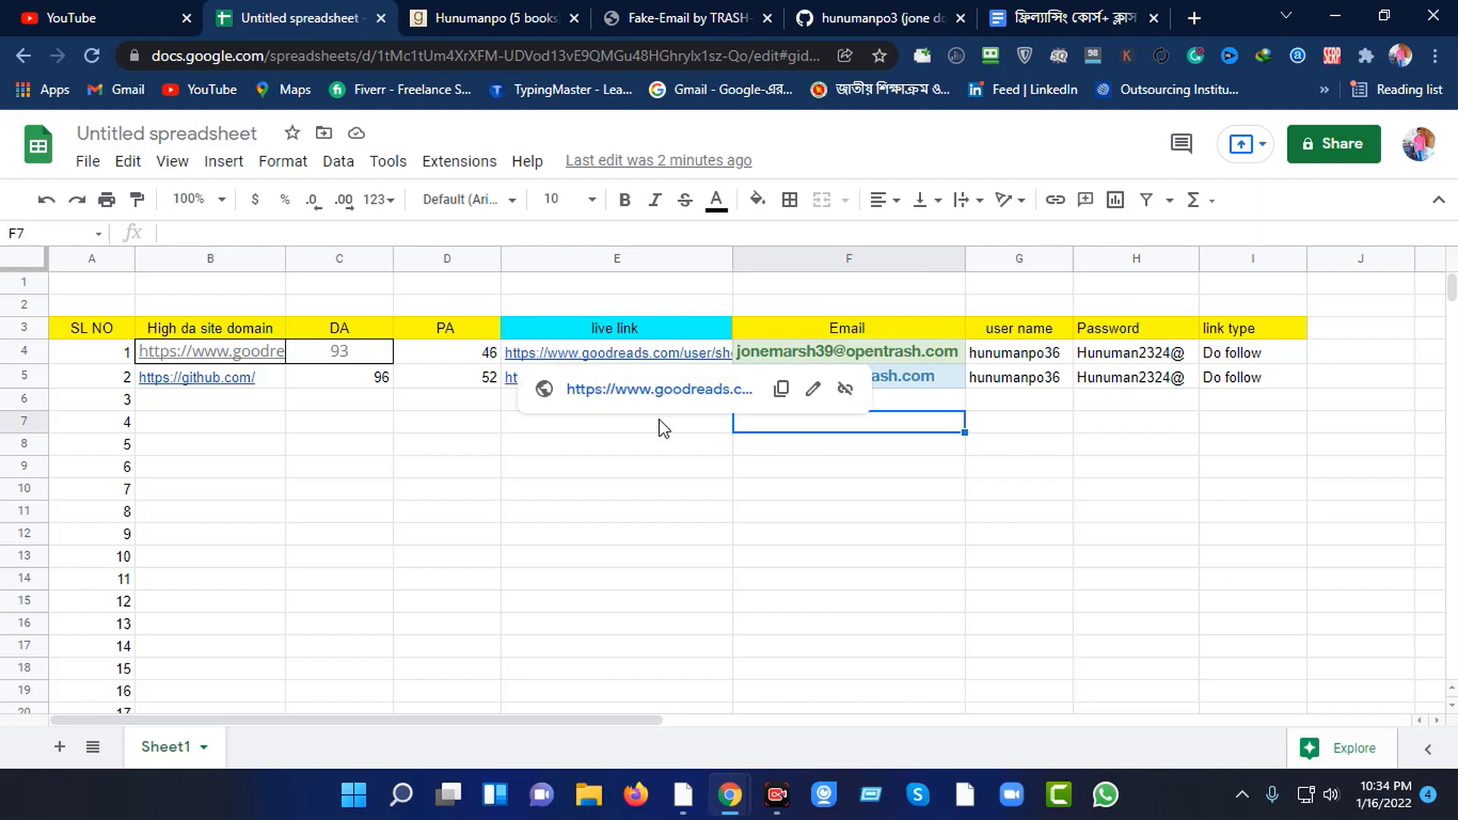
pyautogui.moveTo(256, 377); pyautogui.dragTo(1030, 693)
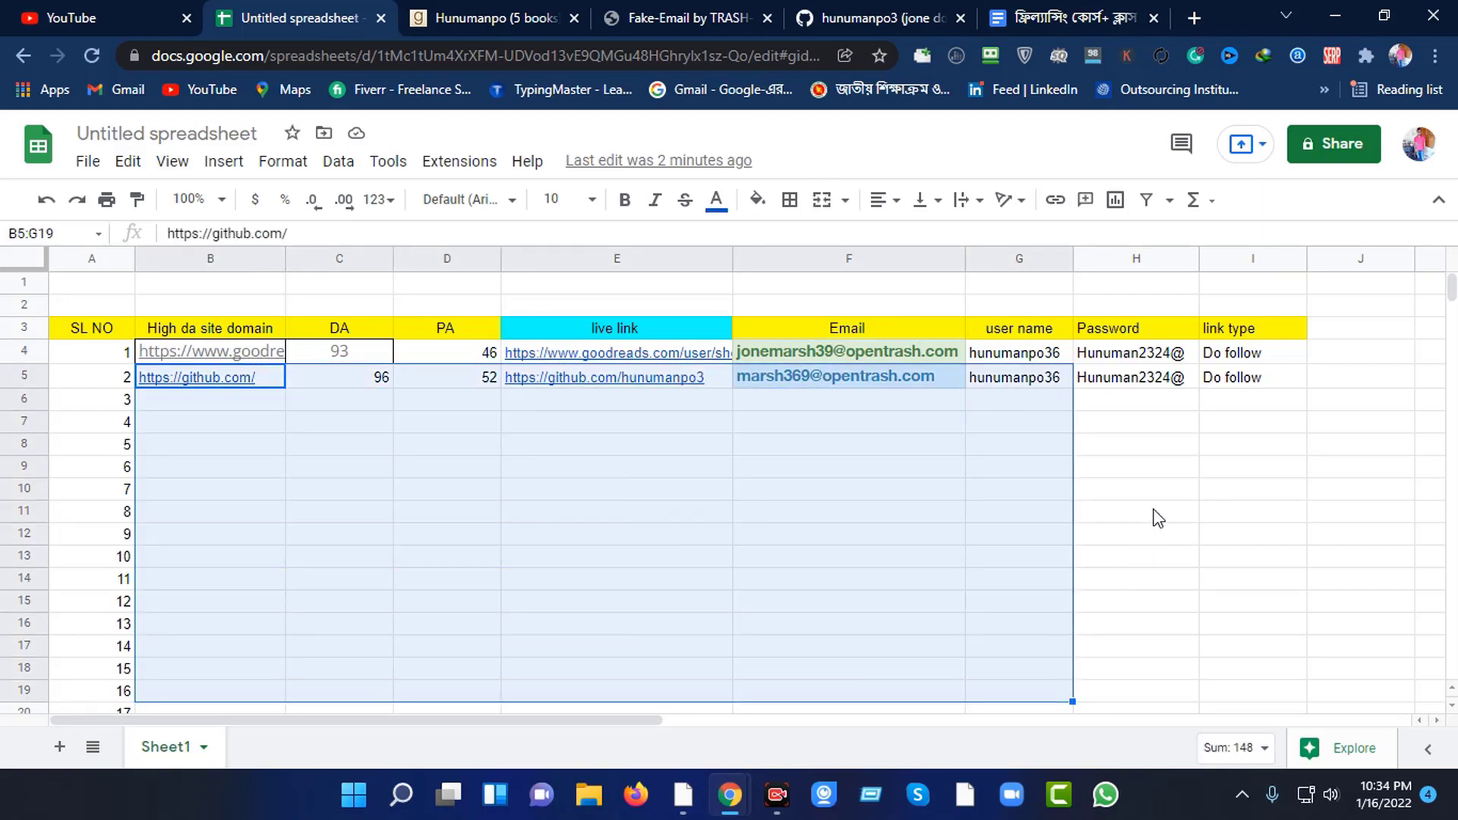
pyautogui.click(1143, 518)
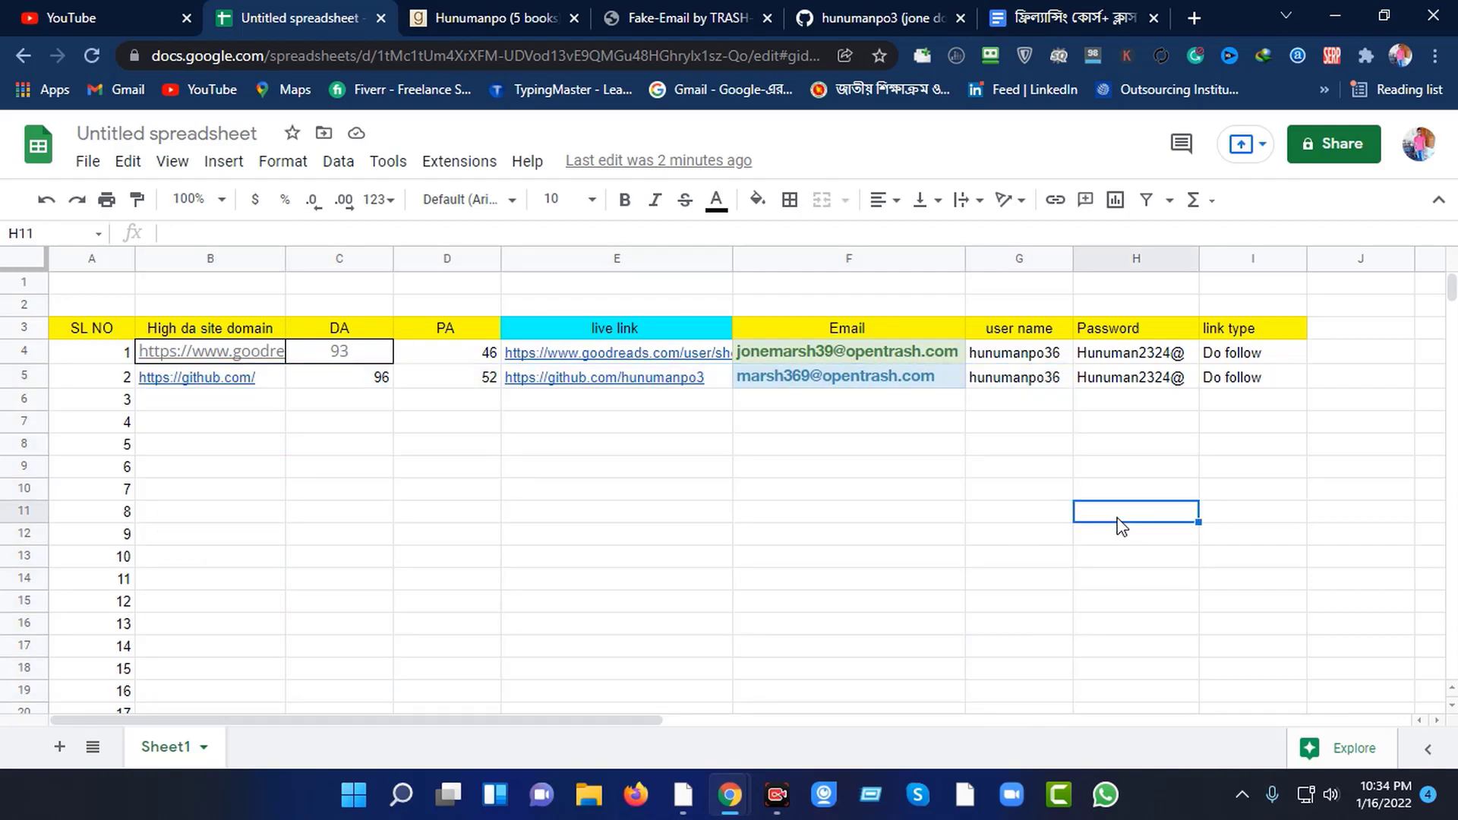
pyautogui.click(622, 447)
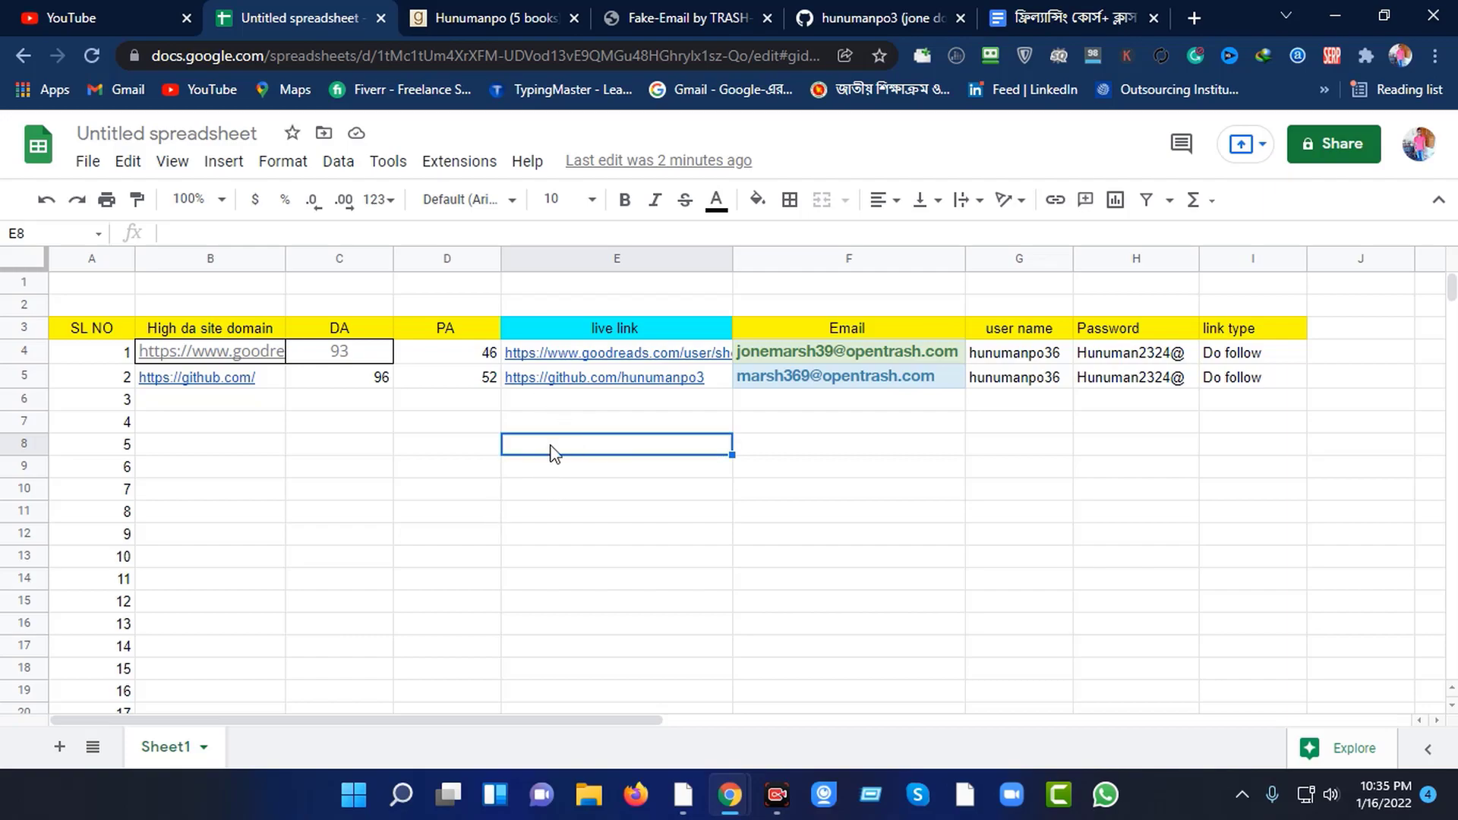
# Step: Click through the domain, DA and PA cells below the tracker's sample rows
pyautogui.click(398, 419)
pyautogui.click(241, 408)
pyautogui.click(400, 417)
pyautogui.click(391, 419)
pyautogui.click(427, 407)
pyautogui.click(377, 408)
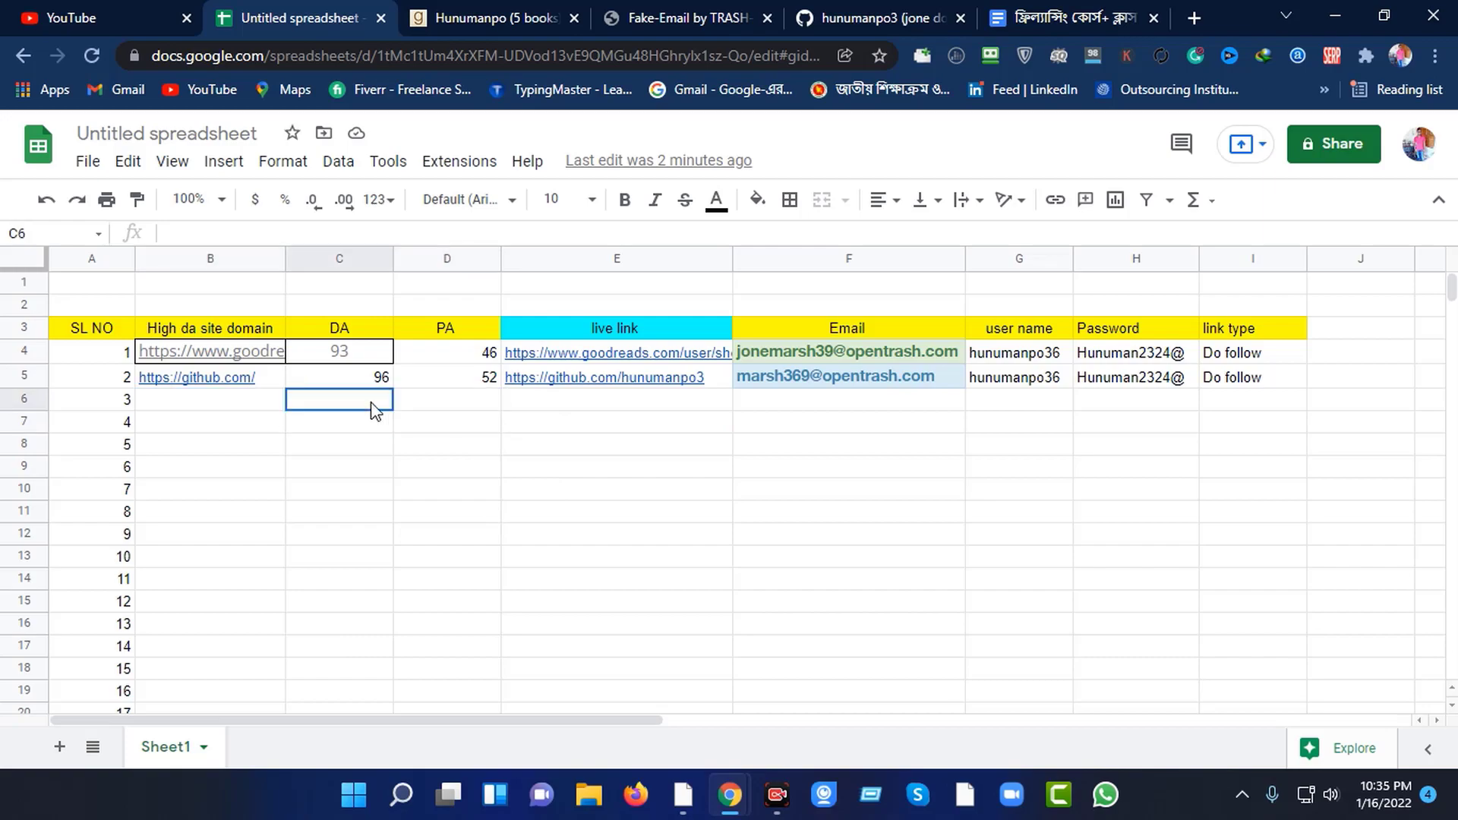
# Step: Check the sample rows' DA values 93 and 96 and PA values 46 and 52
pyautogui.click(383, 354)
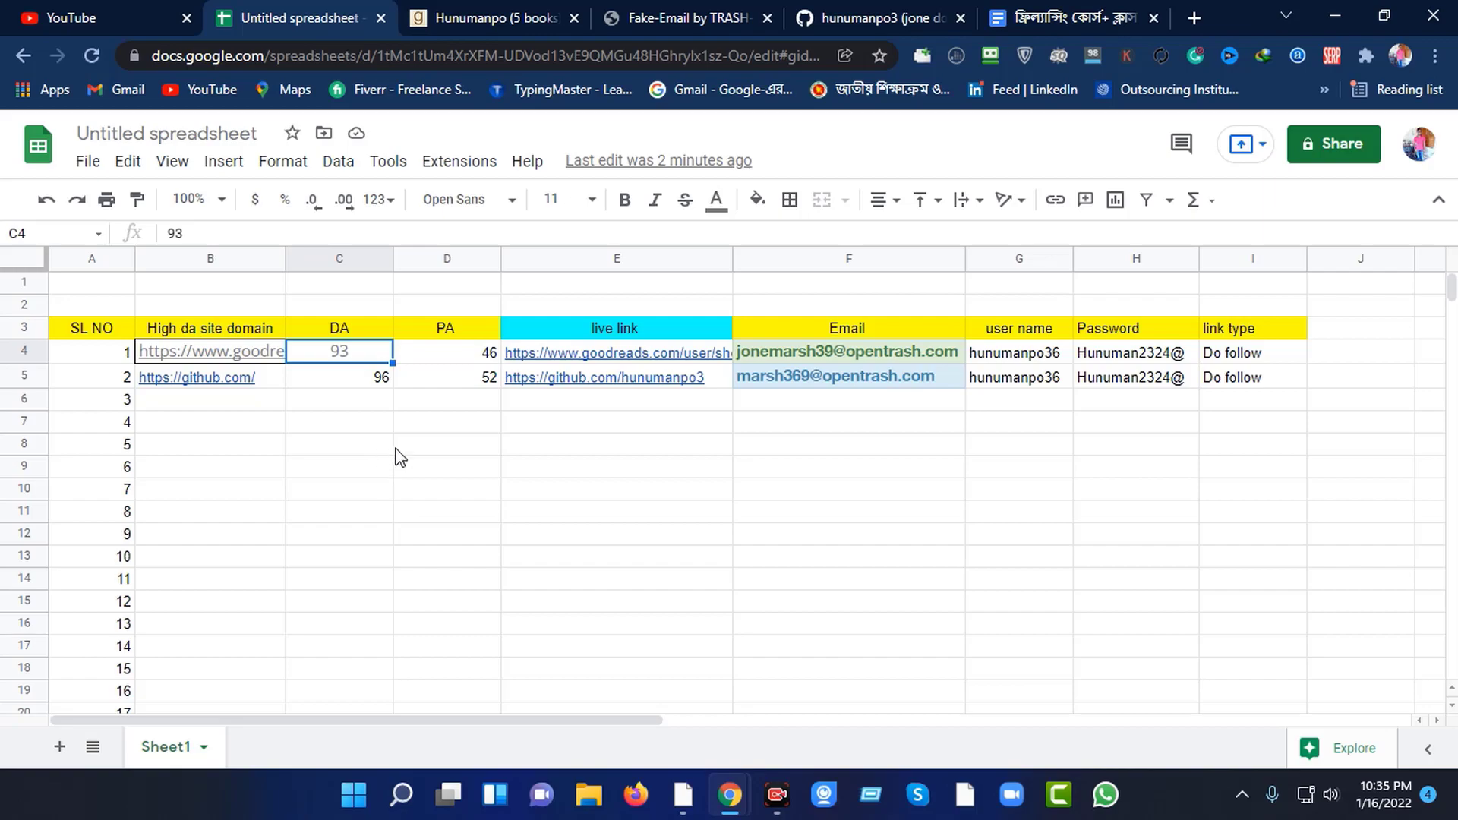
pyautogui.click(367, 384)
pyautogui.click(422, 357)
pyautogui.click(429, 384)
pyautogui.click(387, 378)
pyautogui.click(388, 360)
pyautogui.click(423, 363)
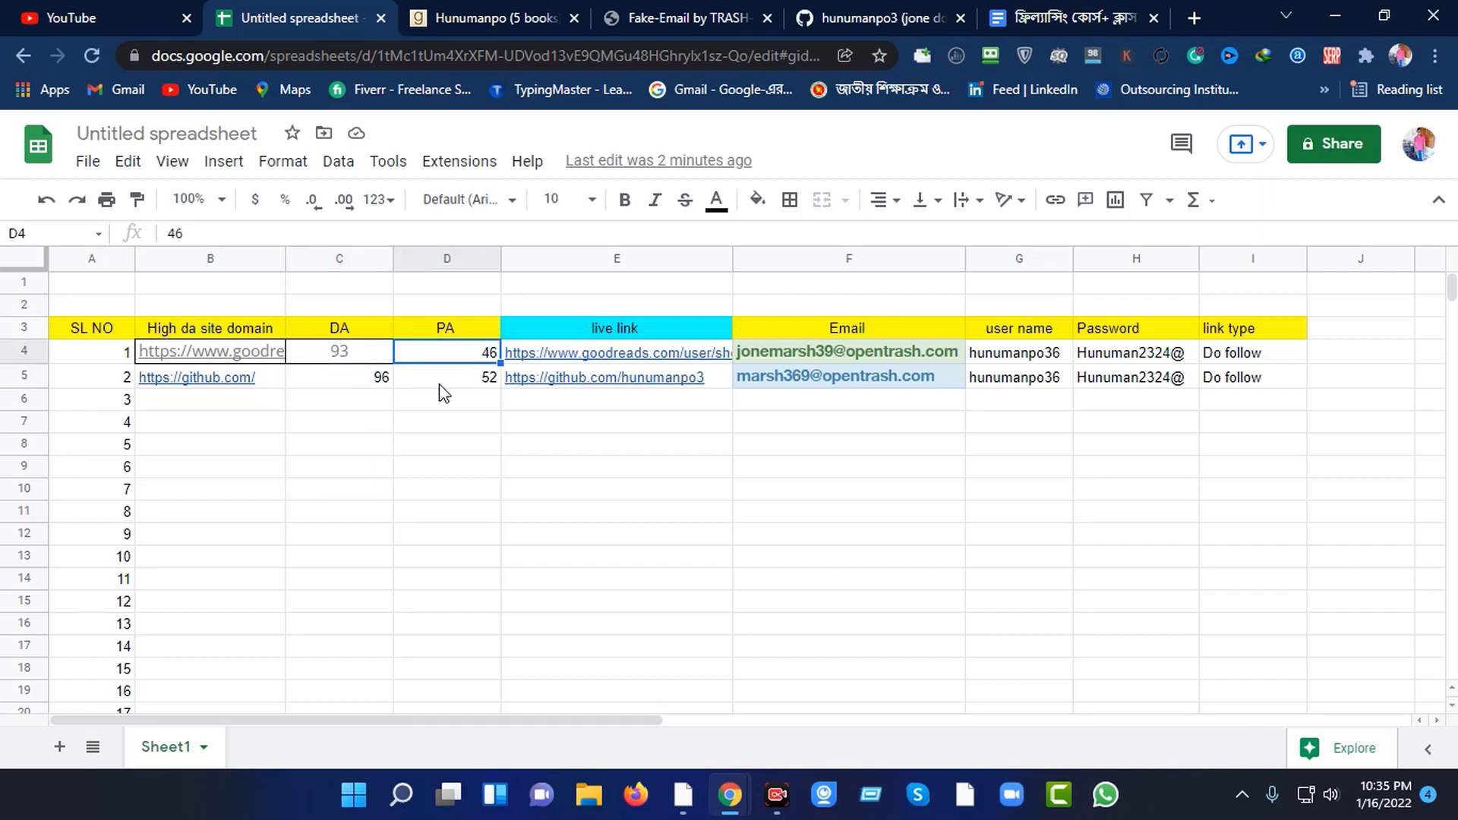
pyautogui.click(439, 388)
pyautogui.click(385, 377)
# Step: Go to the empty domain cell in row 6 and click through neighbouring cells
pyautogui.click(239, 403)
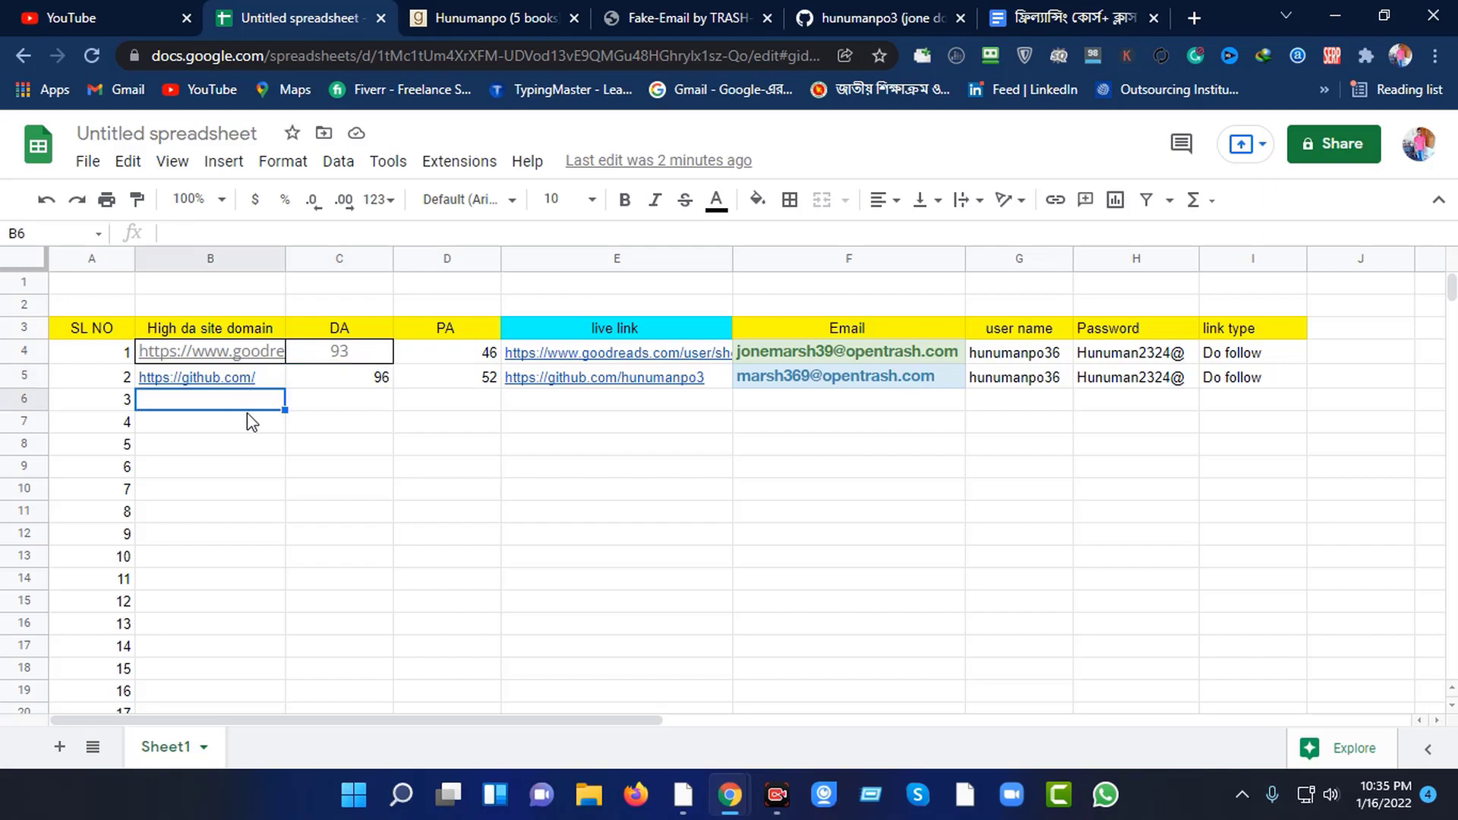
pyautogui.click(347, 420)
pyautogui.click(397, 407)
pyautogui.click(377, 406)
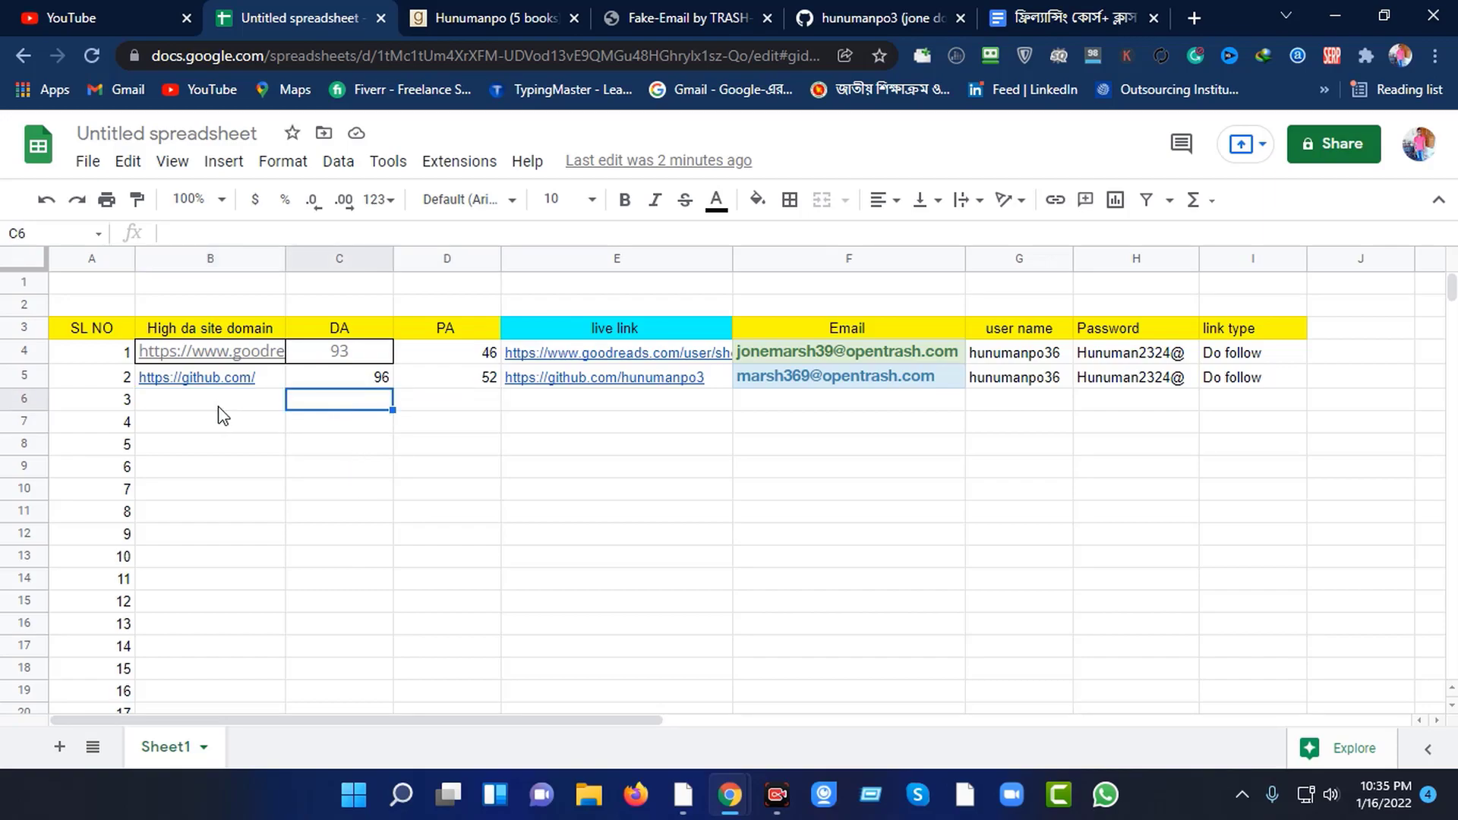
pyautogui.click(220, 407)
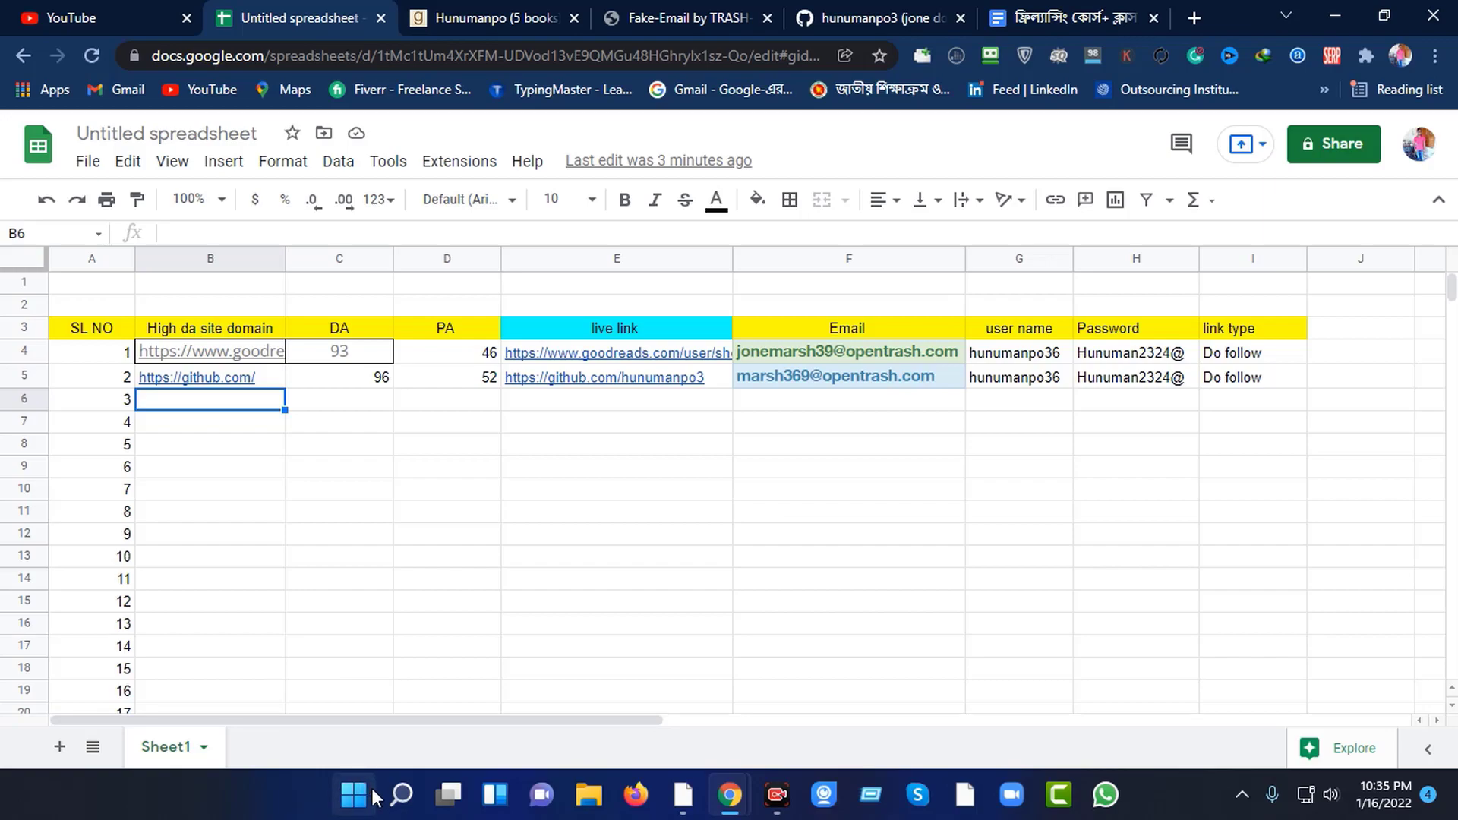
pyautogui.click(339, 444)
pyautogui.click(335, 398)
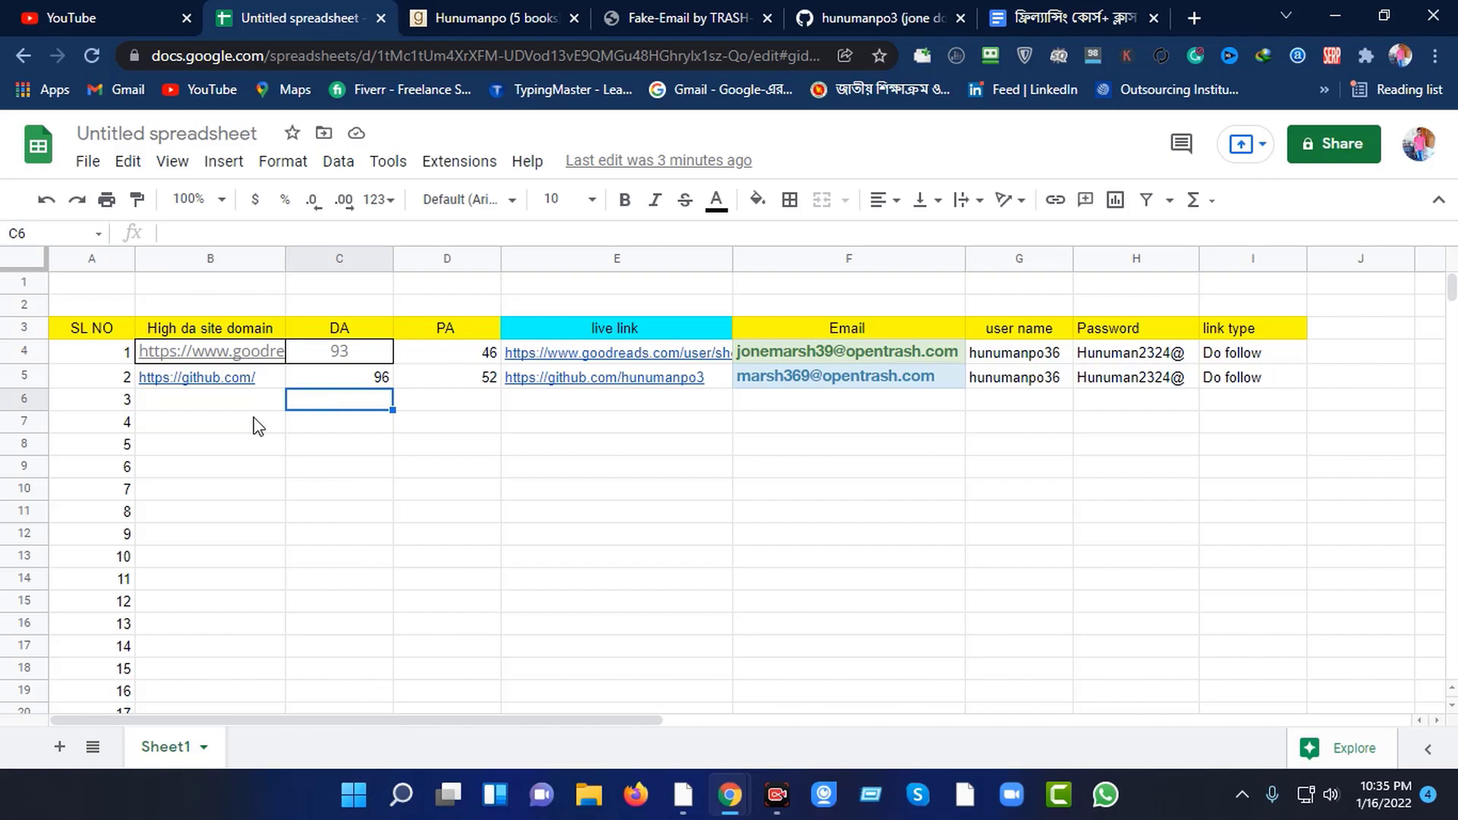
pyautogui.click(254, 423)
pyautogui.click(277, 407)
pyautogui.click(339, 403)
pyautogui.click(221, 414)
pyautogui.click(224, 402)
# Step: Click across the domain, DA and PA columns around row 6 again
pyautogui.click(338, 404)
pyautogui.click(361, 426)
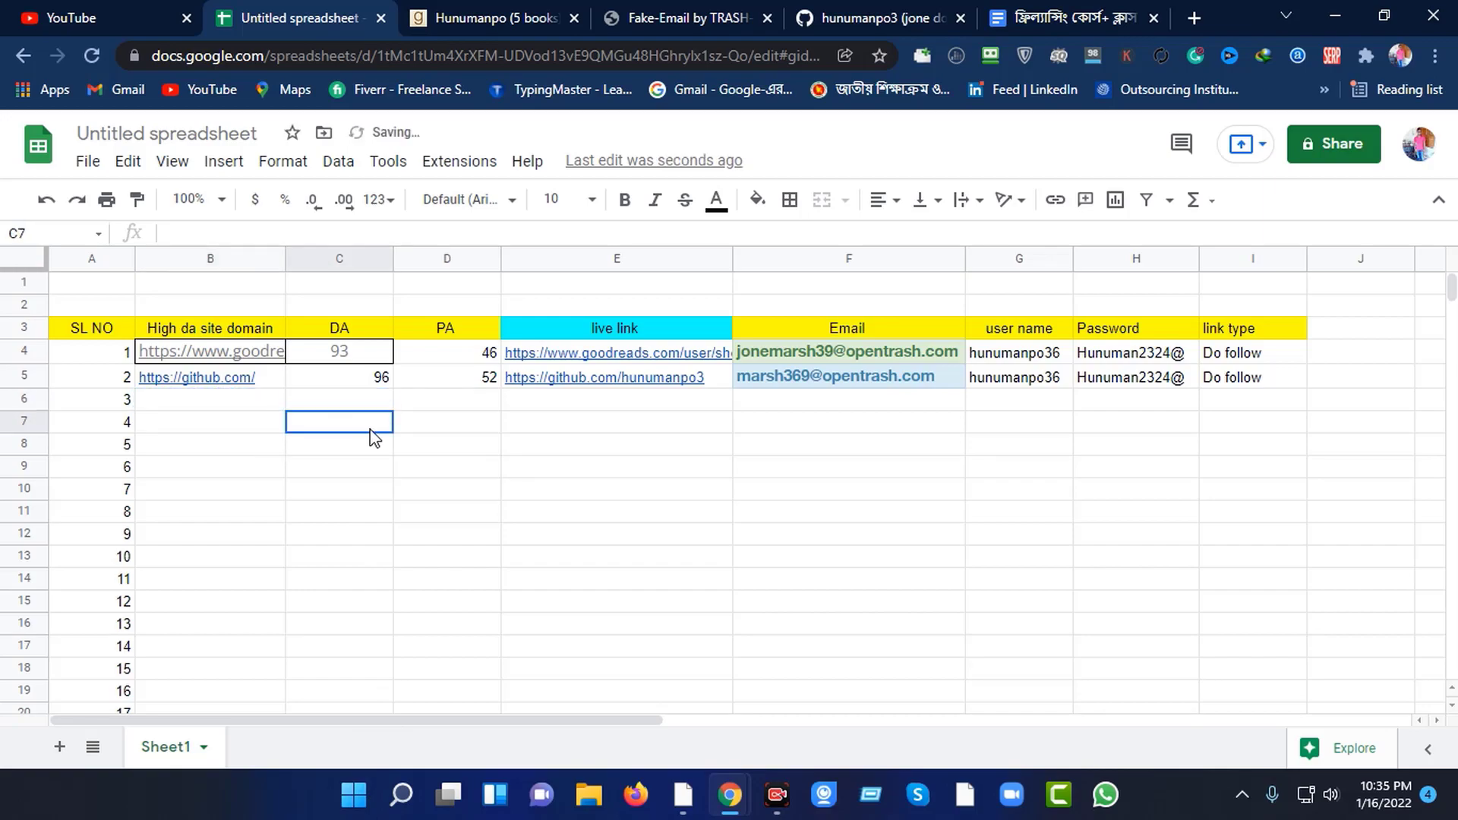
pyautogui.click(438, 399)
pyautogui.click(334, 420)
pyautogui.click(228, 426)
pyautogui.click(202, 400)
# Step: Select both sample rows from domain to live link, range B4:E5
pyautogui.moveTo(203, 445); pyautogui.dragTo(209, 466)
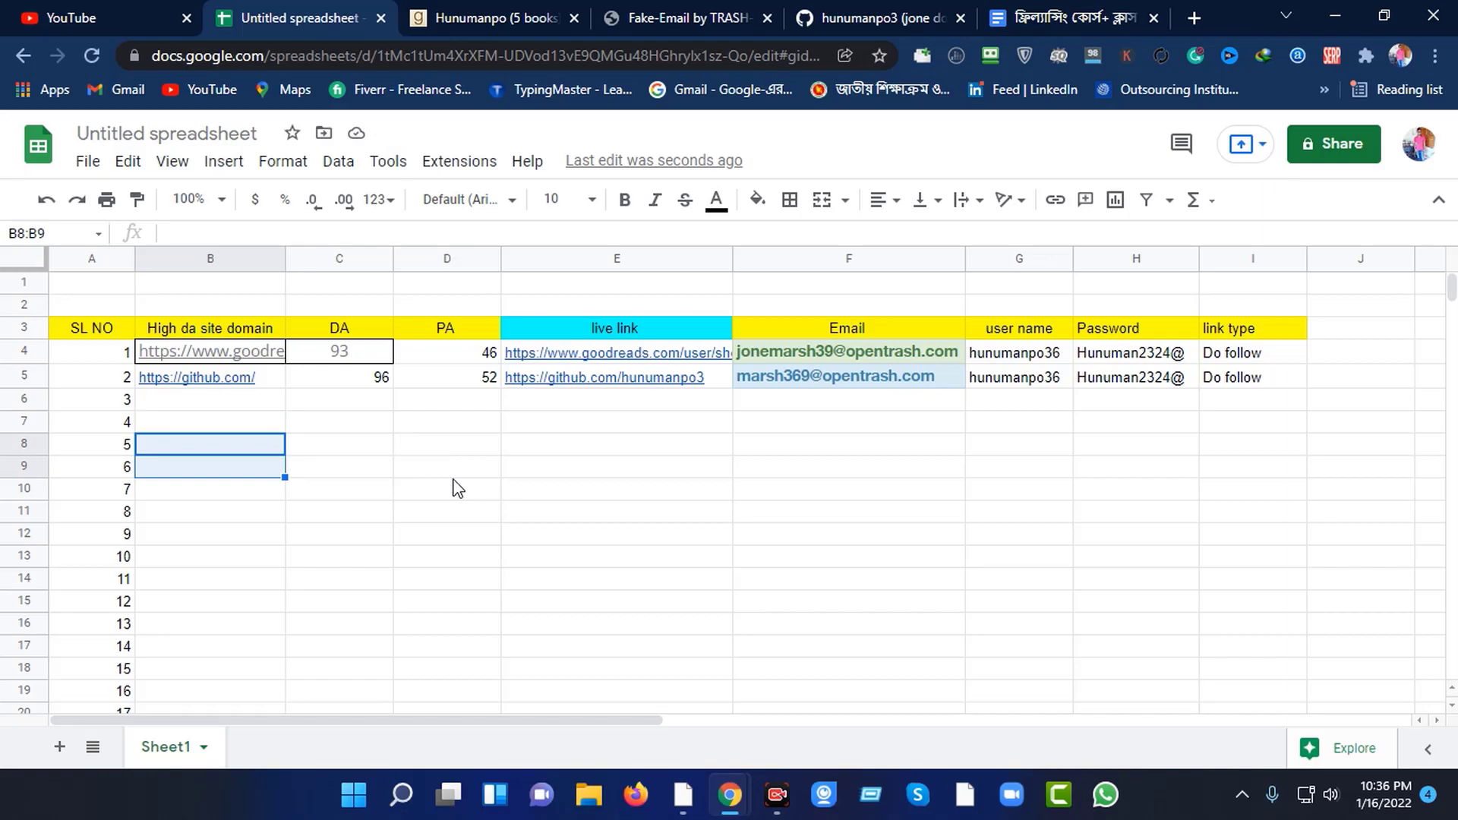
pyautogui.click(448, 425)
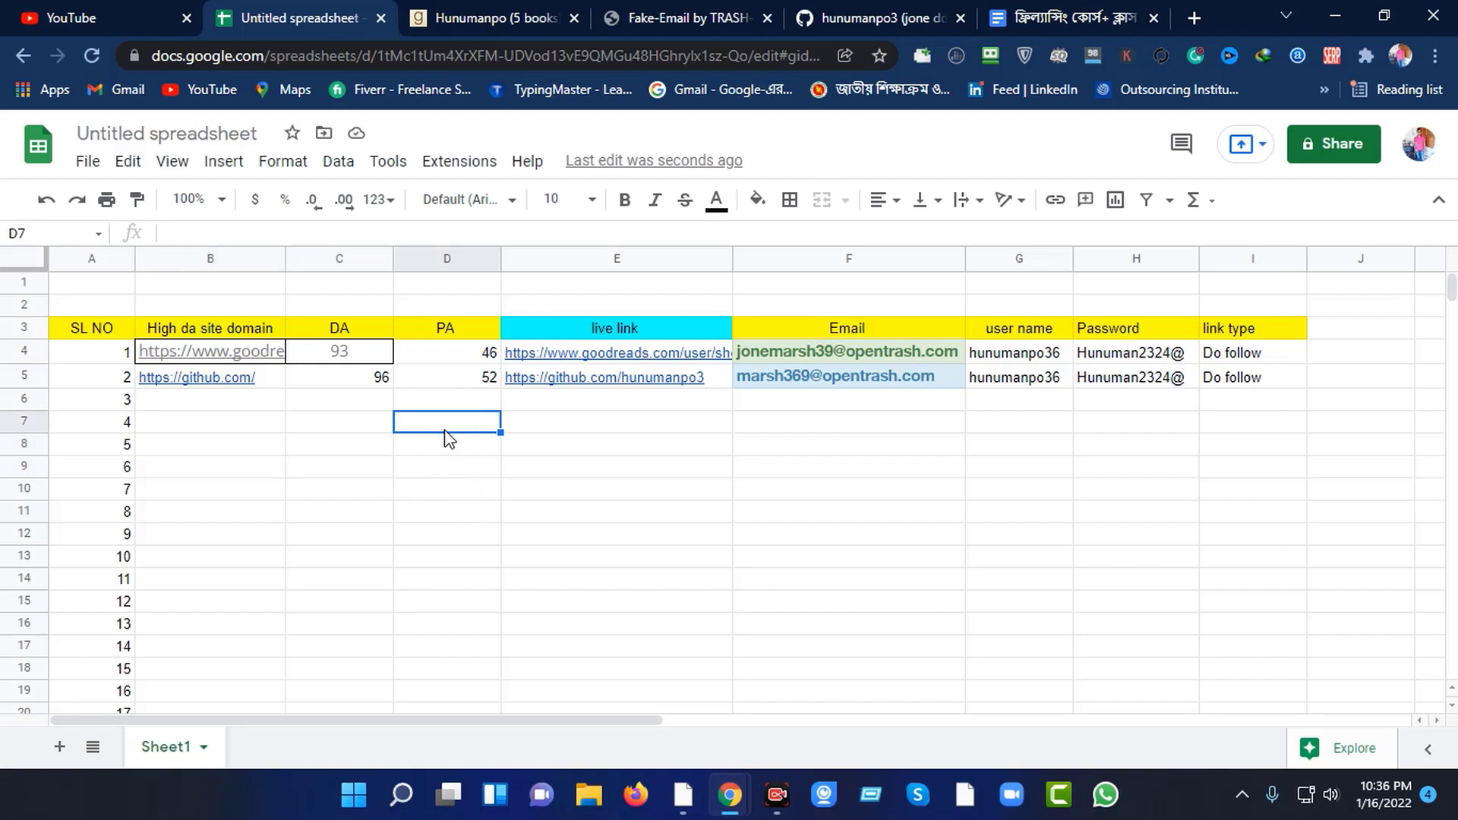
pyautogui.click(272, 417)
pyautogui.click(449, 422)
pyautogui.moveTo(231, 355); pyautogui.dragTo(719, 379)
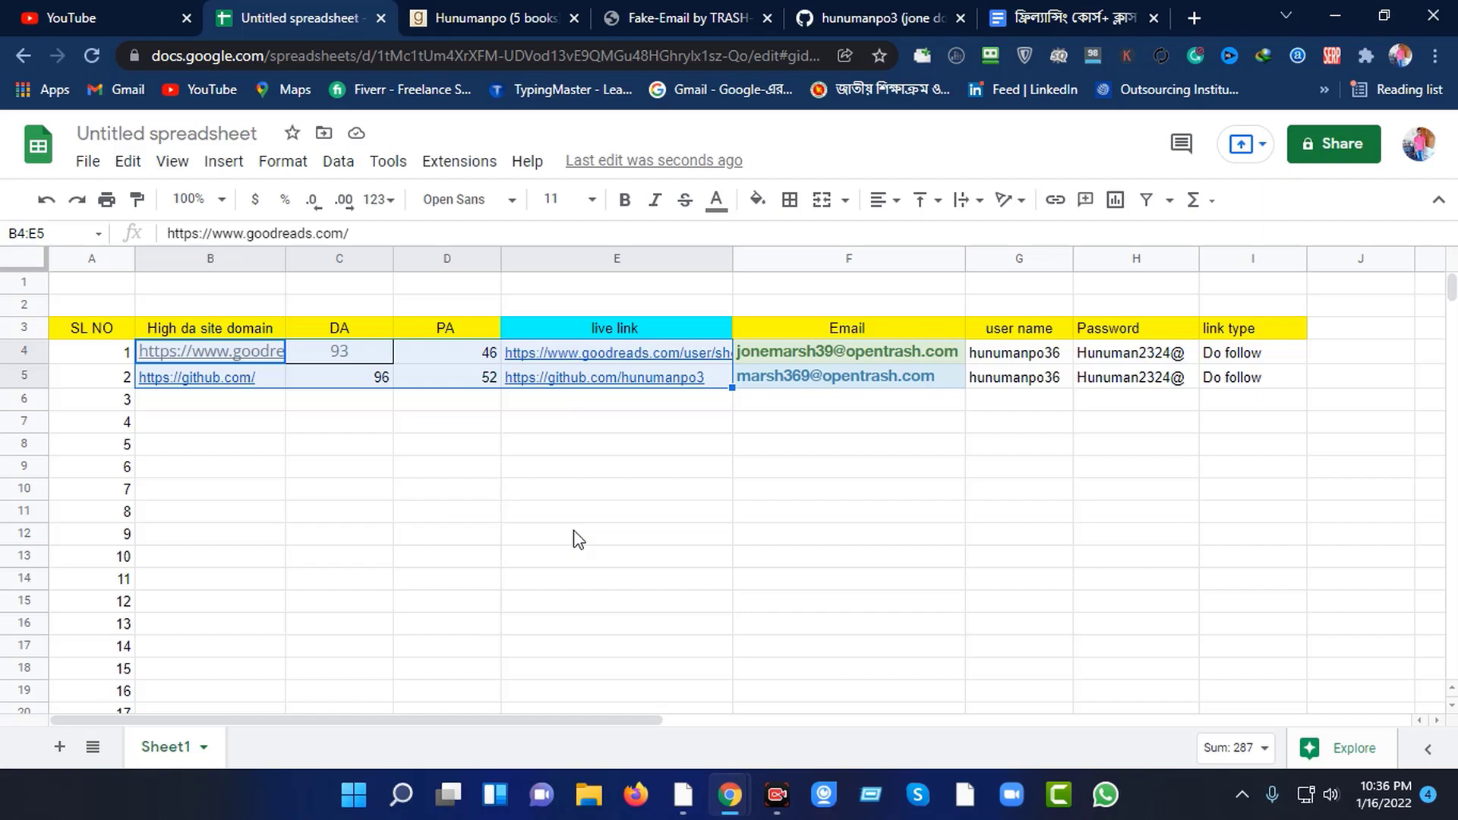
# Step: Switch to the Google Docs course notes showing the OFF Page SEO site type list
pyautogui.click(1112, 17)
pyautogui.scroll(-5, 875, 365)
pyautogui.scroll(5, 875, 365)
pyautogui.moveTo(844, 505); pyautogui.dragTo(770, 501)
pyautogui.click(517, 535)
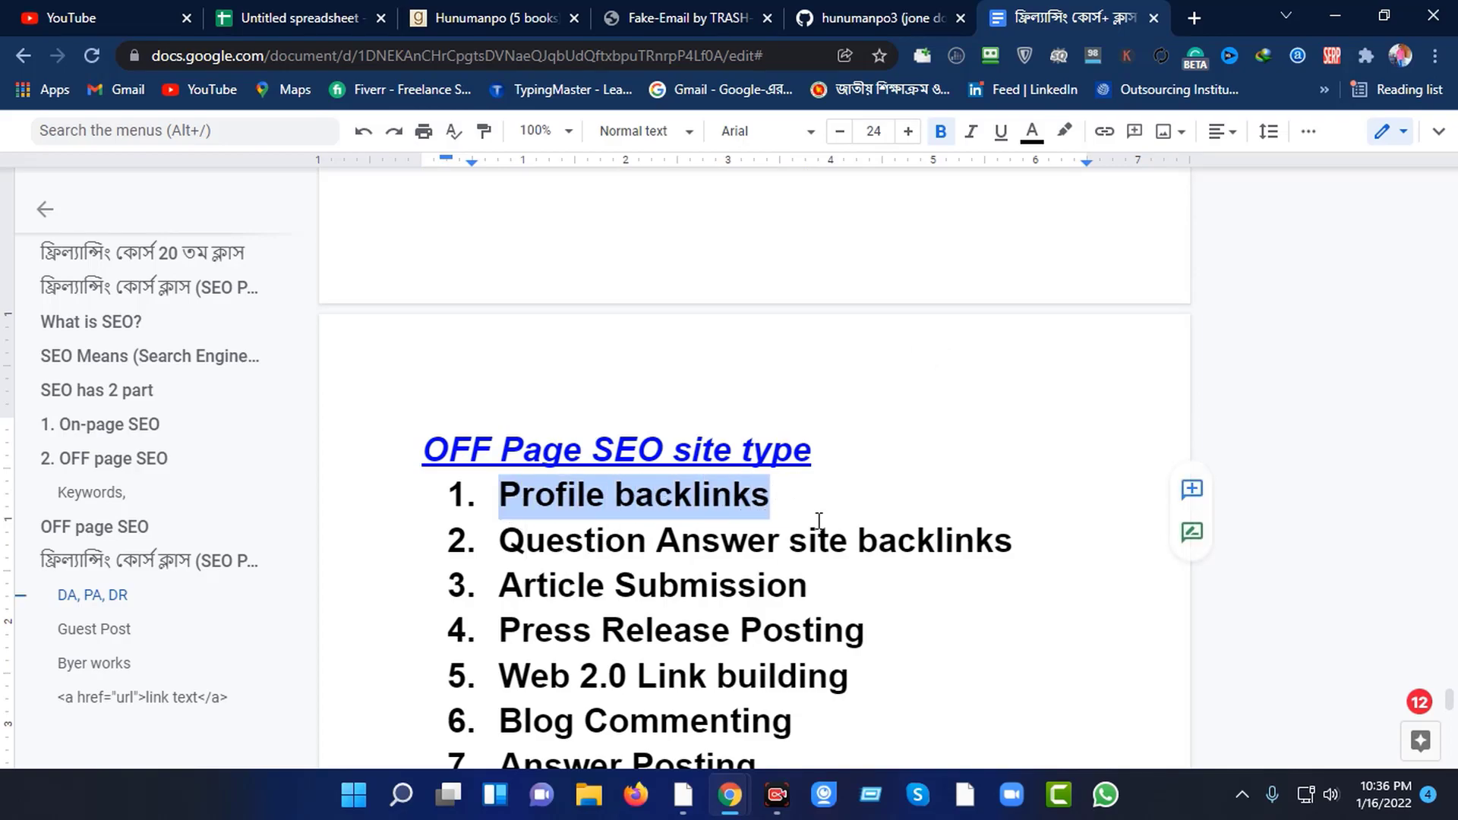
pyautogui.scroll(-2, 819, 521)
pyautogui.click(501, 361)
pyautogui.moveTo(501, 361); pyautogui.dragTo(993, 363)
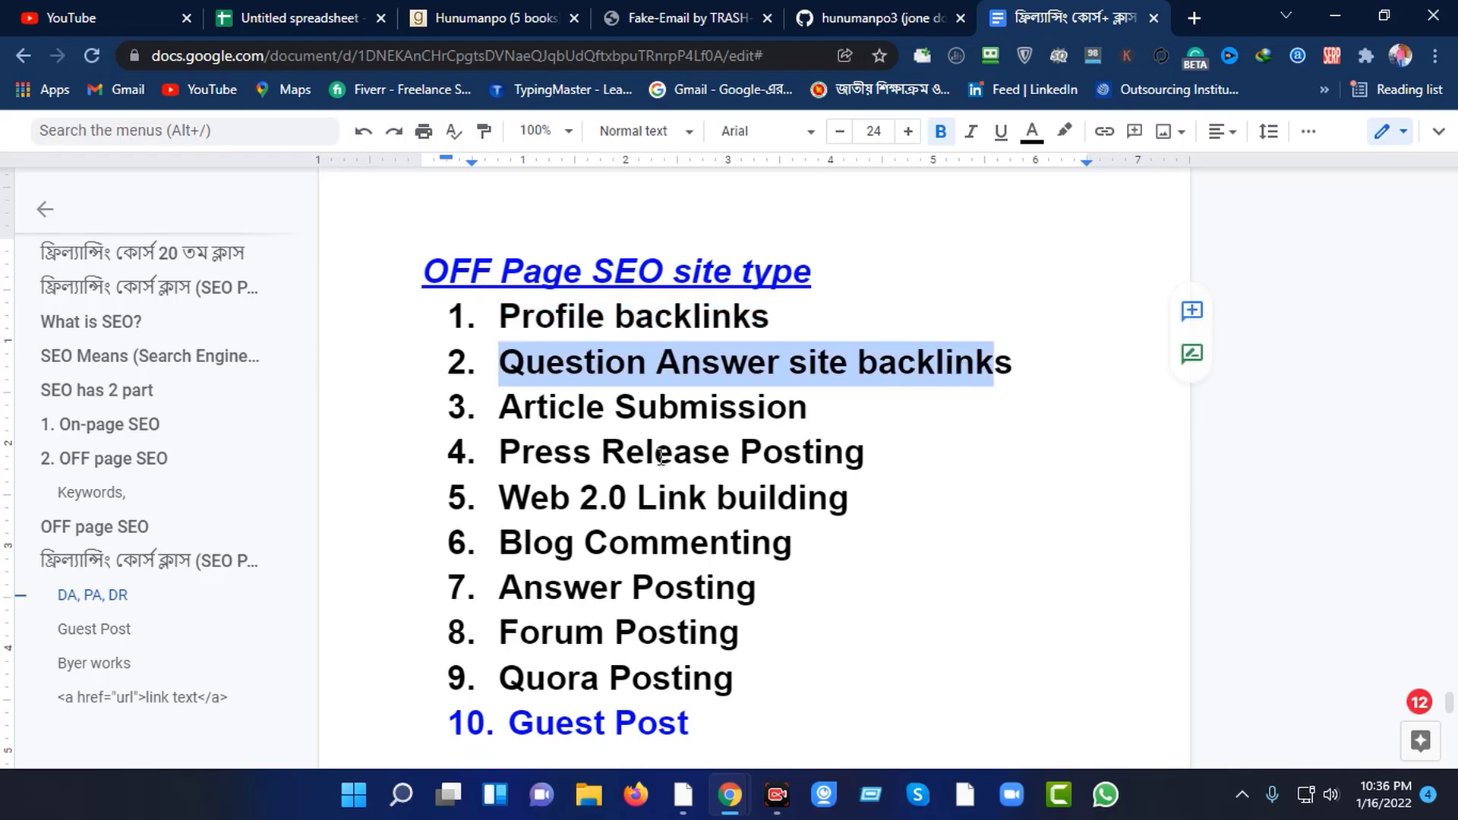
pyautogui.scroll(-2, 710, 479)
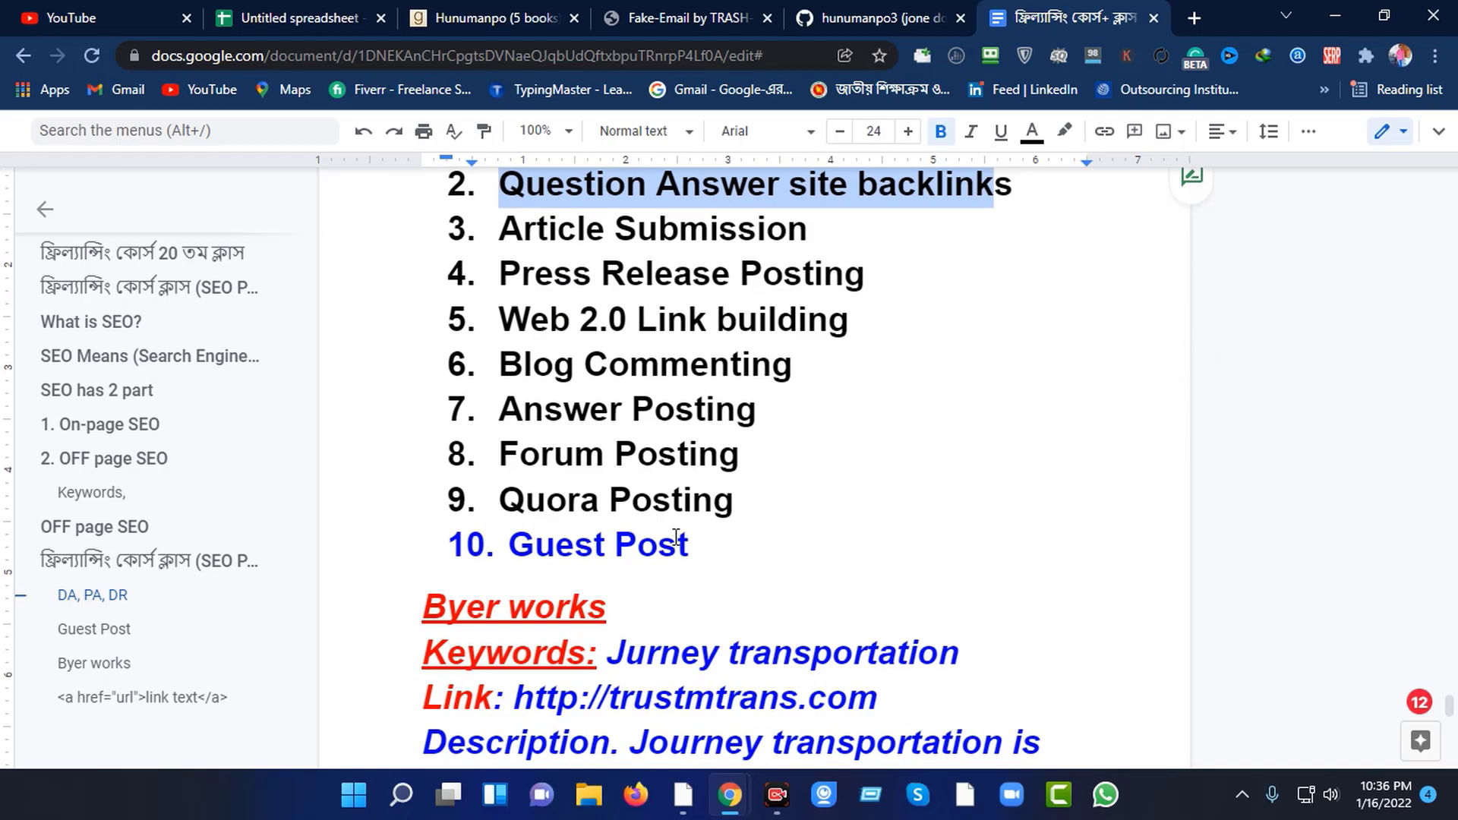
pyautogui.scroll(6, 676, 542)
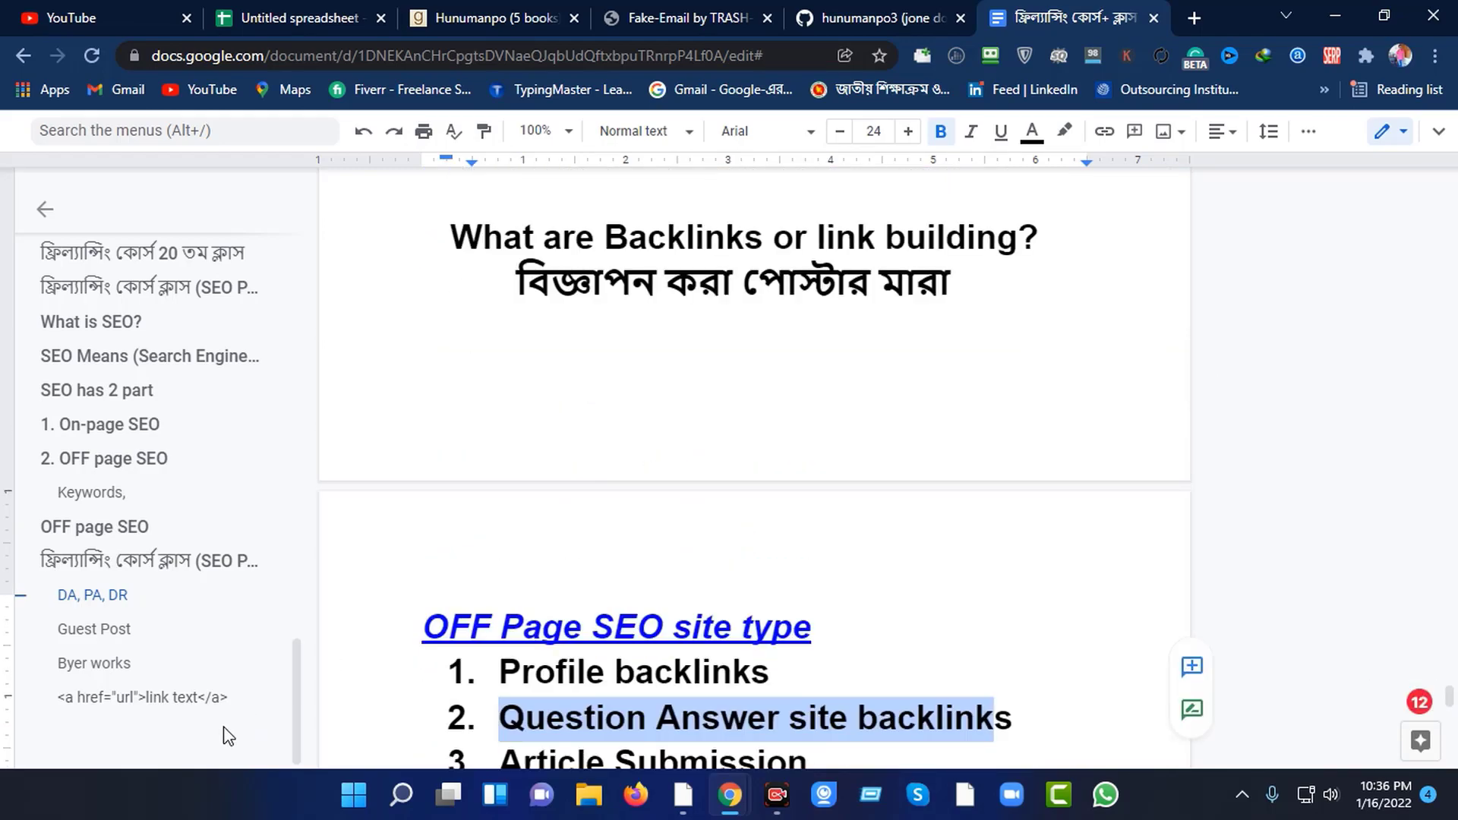